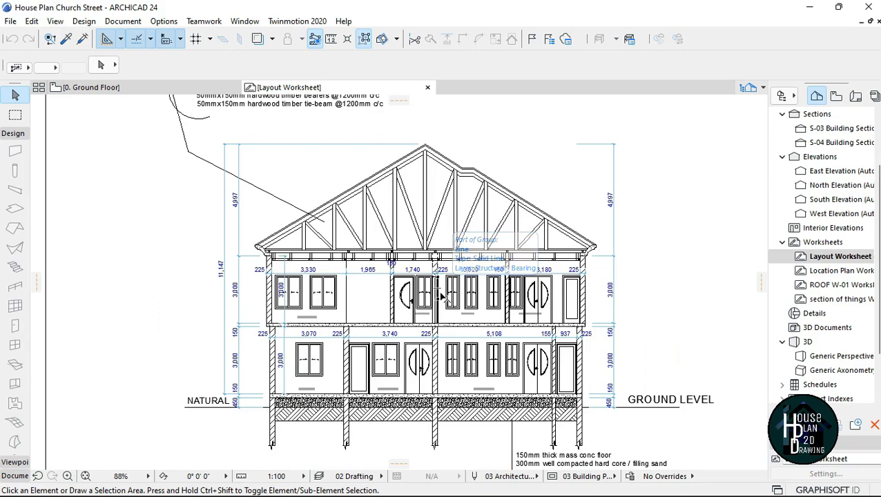
# - Examine the dimensioned two-storey building section in the layout worksheet, including its roof trusses and foundations
pyautogui.scroll(1, 437, 289)
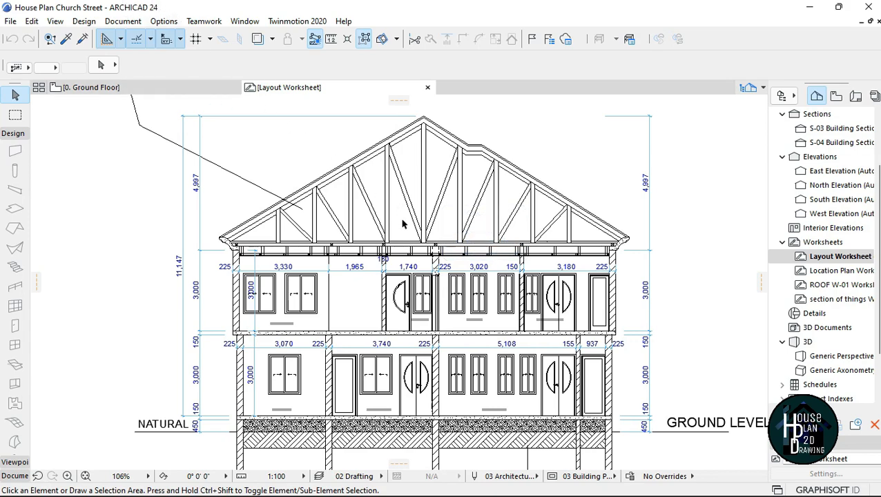
pyautogui.scroll(-2, 444, 211)
pyautogui.scroll(4, 442, 221)
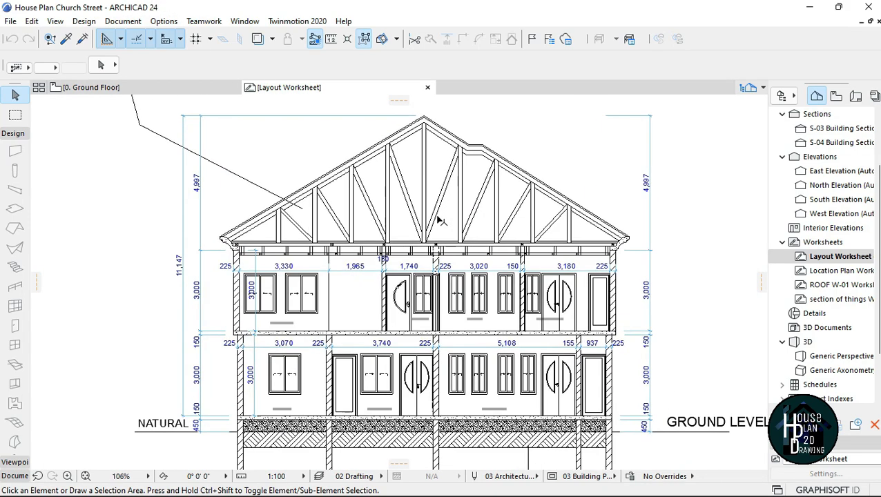
pyautogui.scroll(-4, 429, 240)
pyautogui.scroll(3, 430, 240)
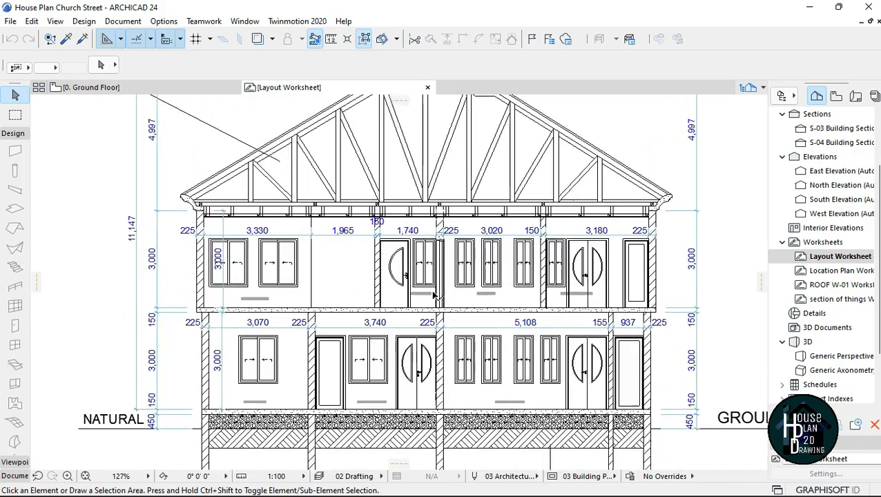
pyautogui.scroll(-2, 427, 217)
pyautogui.scroll(2, 427, 220)
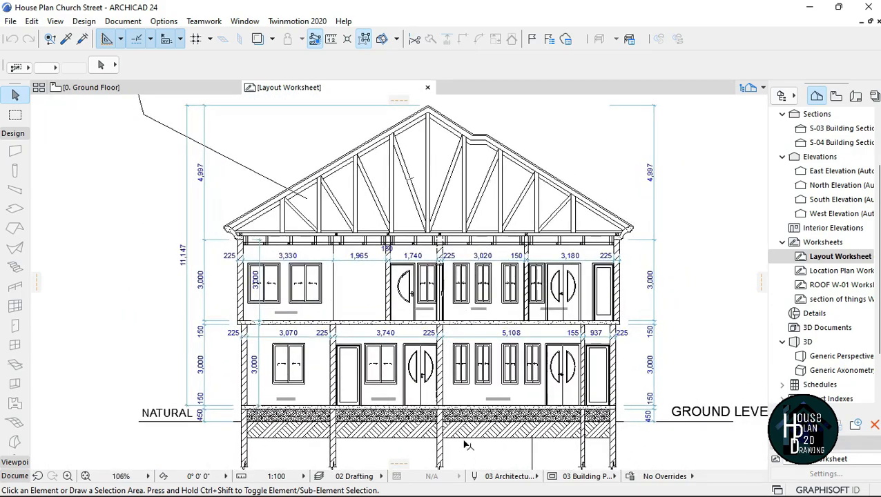
# - Switch to the Euro Plan project and review its Ground Floor and 1. Story plans, ending on the Ground Floor
pyautogui.click(585, 482)
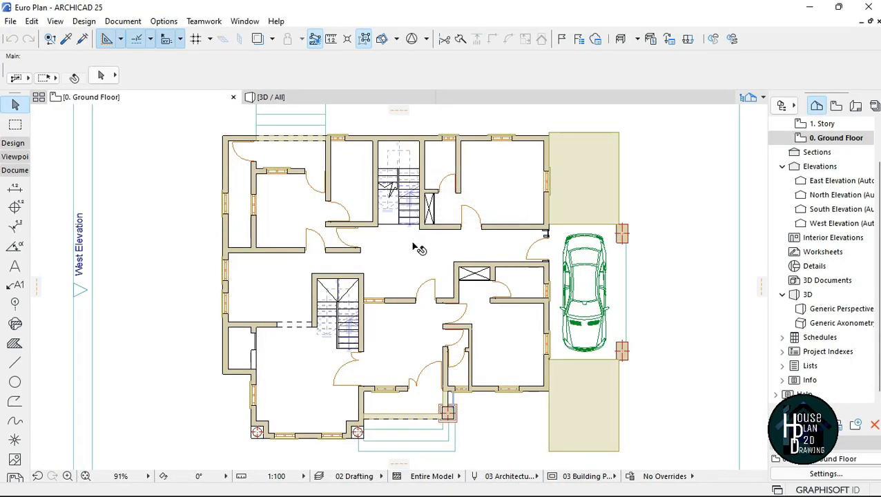
pyautogui.scroll(-2, 416, 247)
pyautogui.scroll(2, 410, 240)
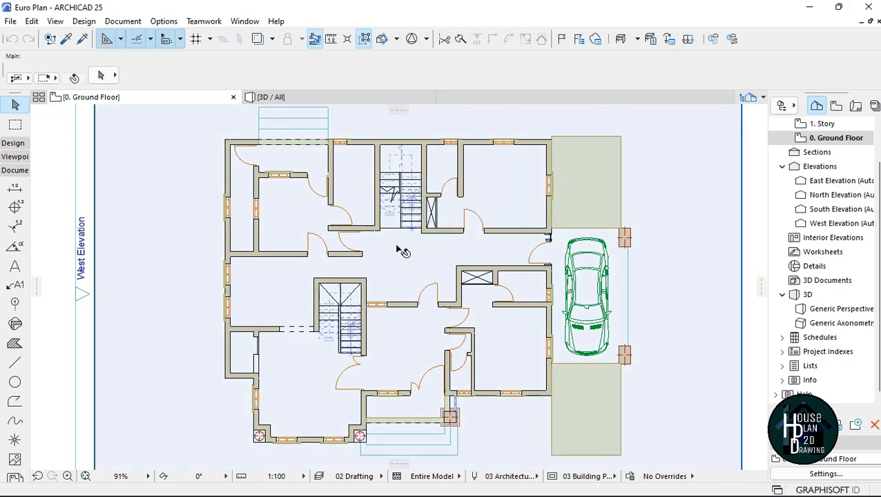
pyautogui.scroll(-1, 406, 266)
pyautogui.scroll(1, 407, 261)
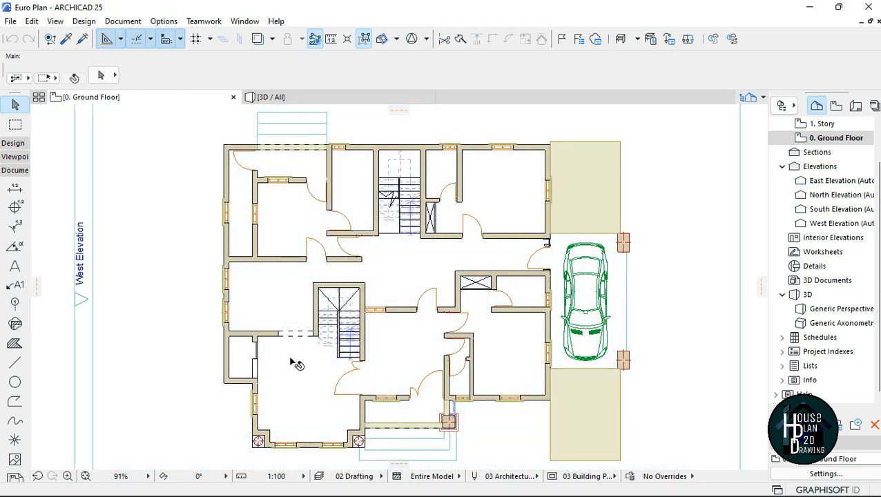
pyautogui.doubleClick(828, 124)
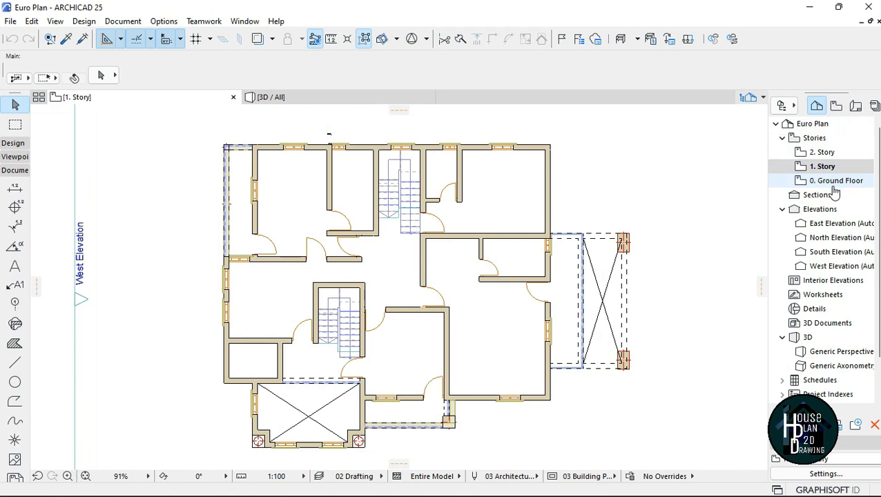
pyautogui.doubleClick(834, 185)
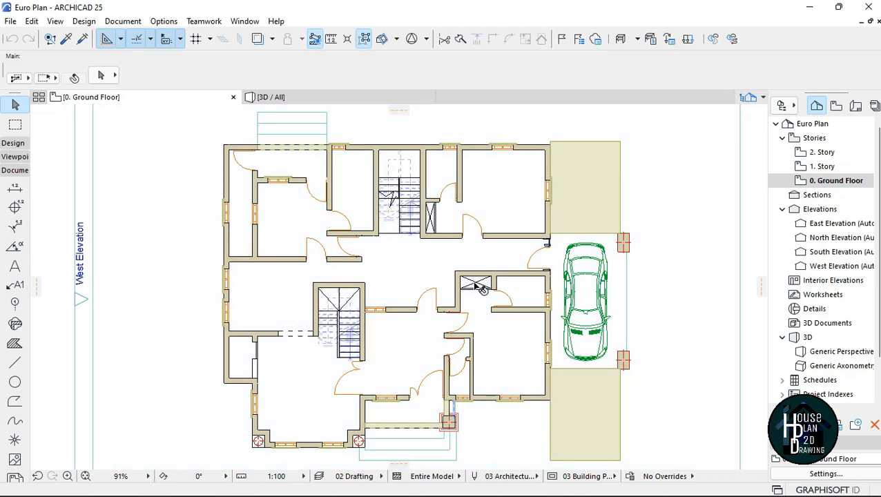
# - Open the 3D view of the house and explore it from the front facade through the interior up the staircase
pyautogui.click(349, 96)
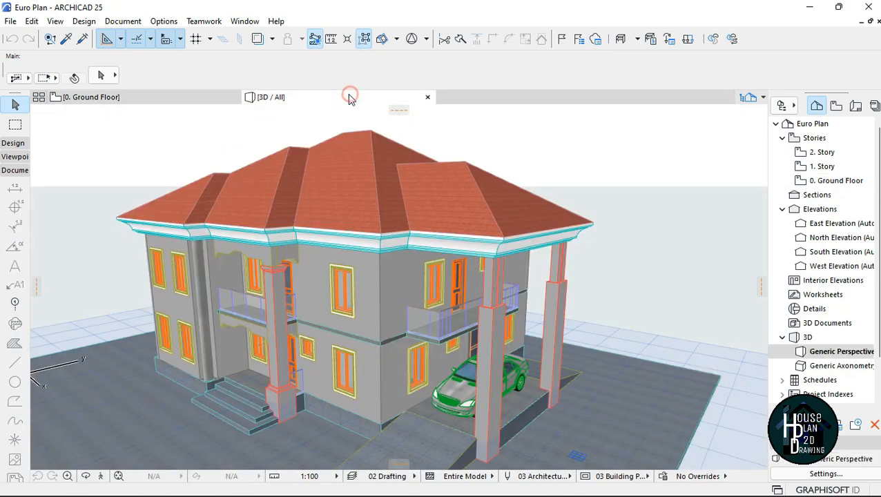
pyautogui.click(102, 476)
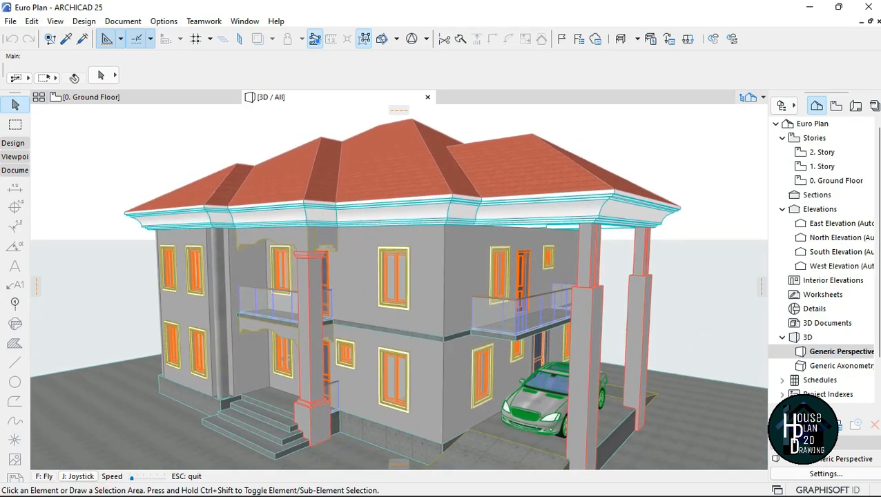
pyautogui.press('Left')
pyautogui.press('Up')
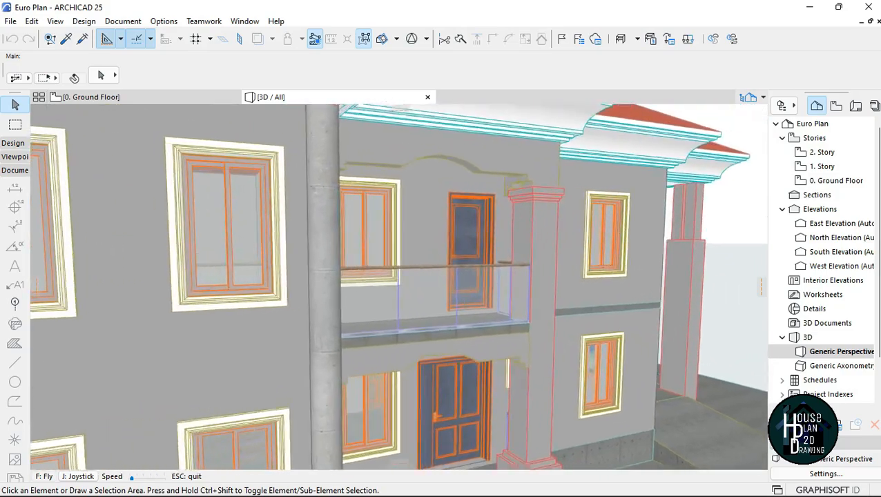
pyautogui.press('Left')
pyautogui.press('Up')
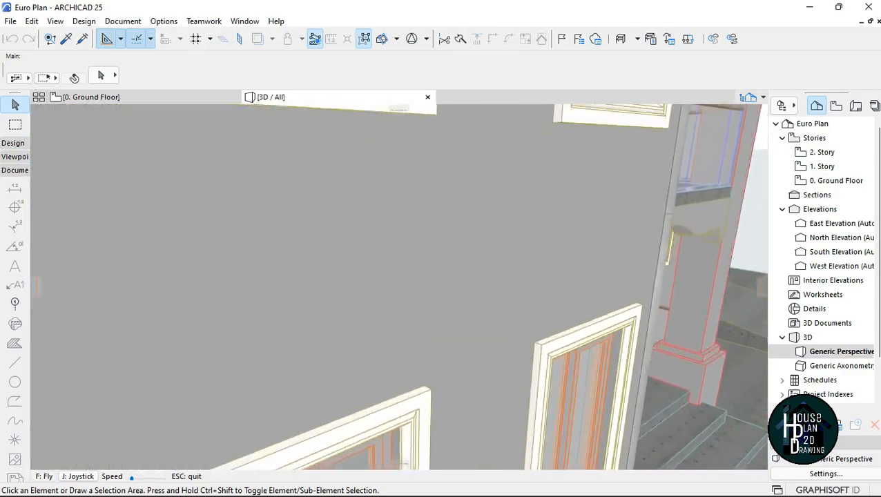
pyautogui.press('Up')
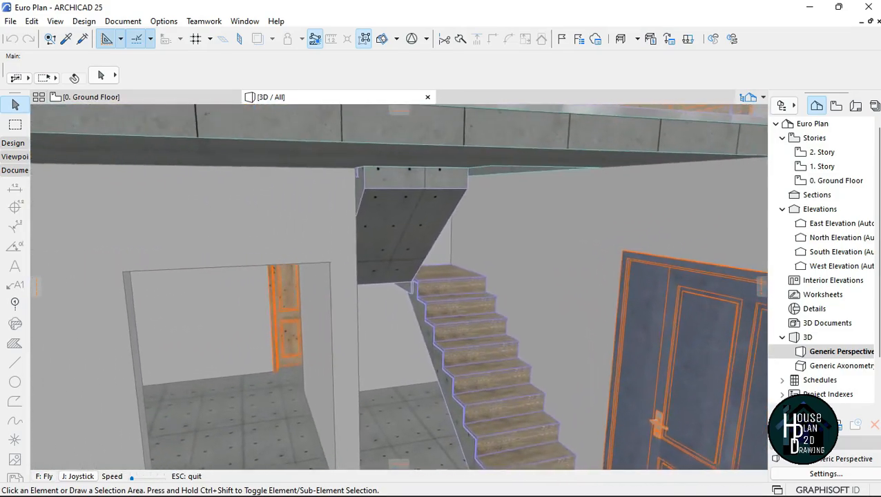
pyautogui.press('Right')
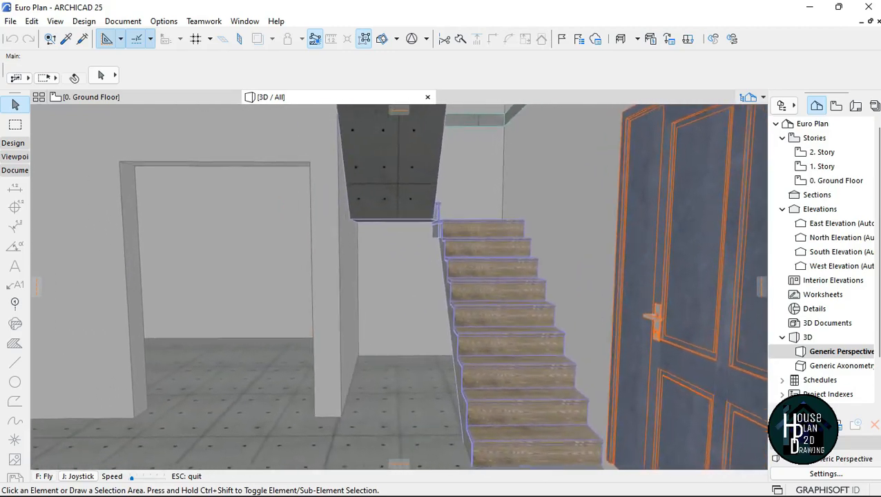
pyautogui.press('Right')
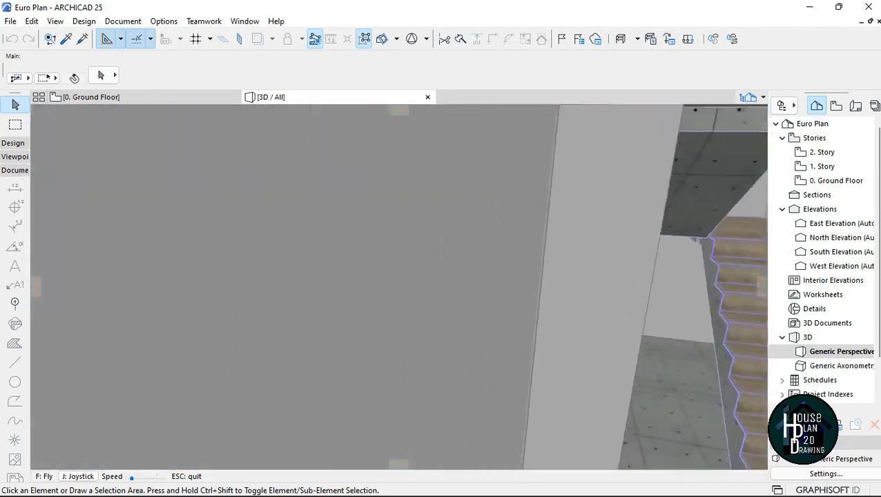
pyautogui.press('Up')
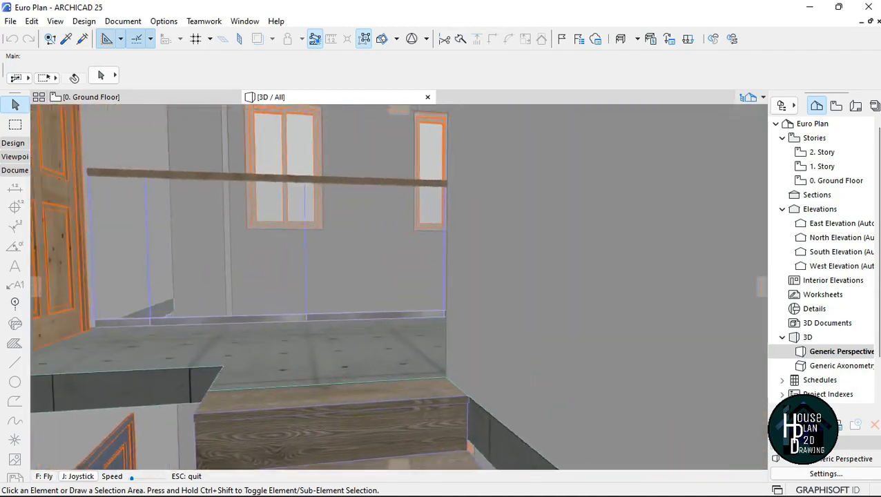
# - Explore the upper-floor railing, hall, doors and stairwell in 3D, then back out to an exterior view of the whole house
pyautogui.press('Up')
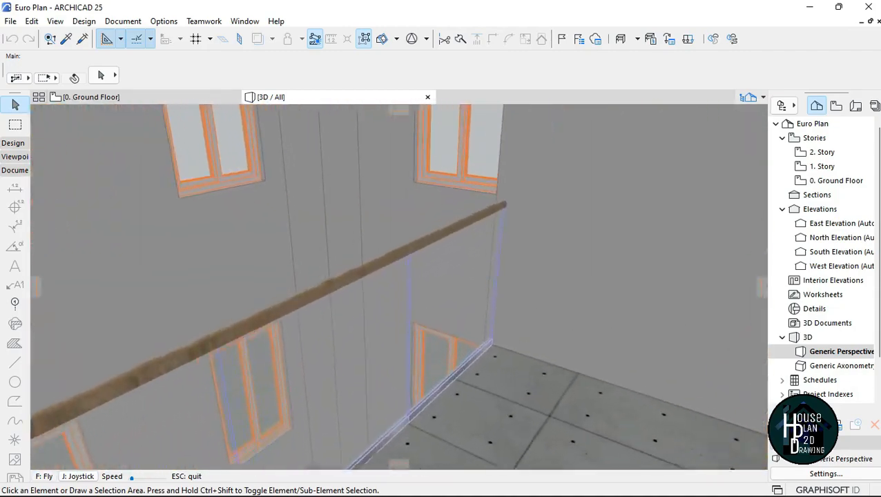
pyautogui.press('Down')
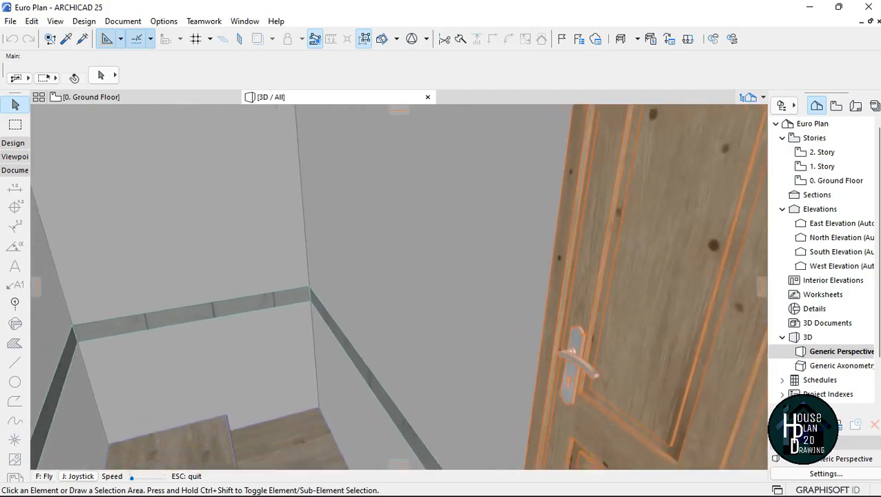
pyautogui.press('Down')
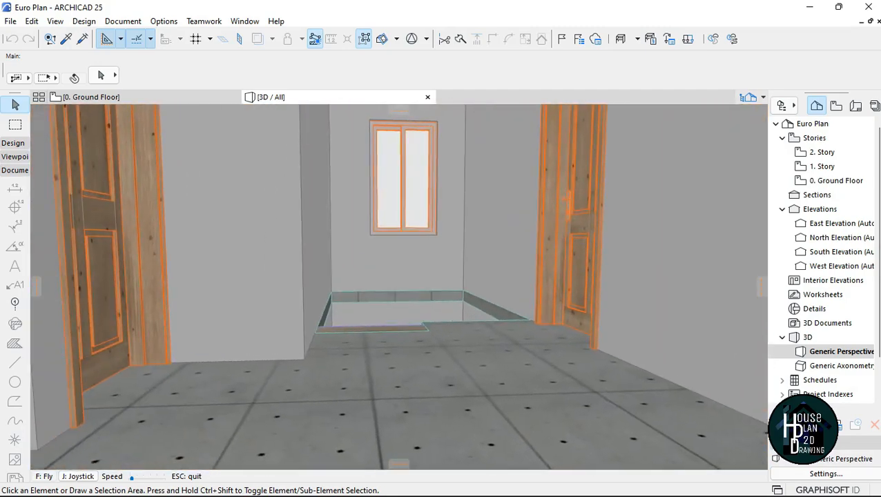
pyautogui.press('Up')
pyautogui.press('Up')
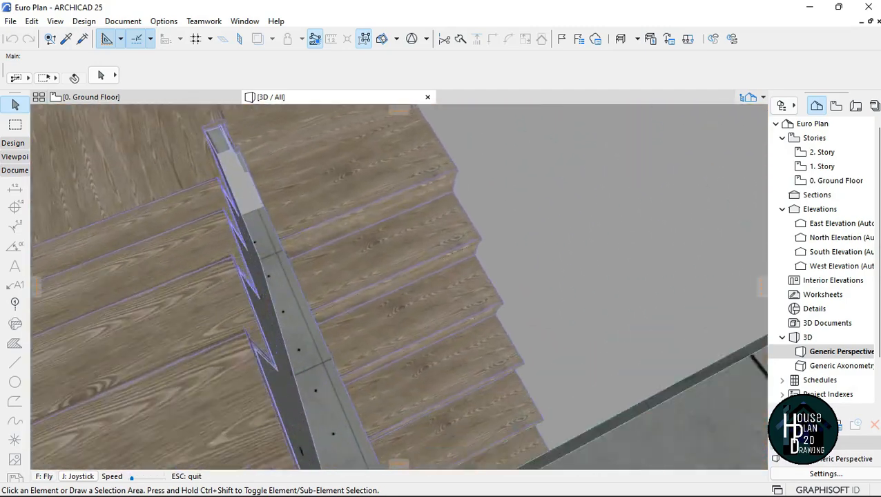
pyautogui.press('Up')
pyautogui.press('Down')
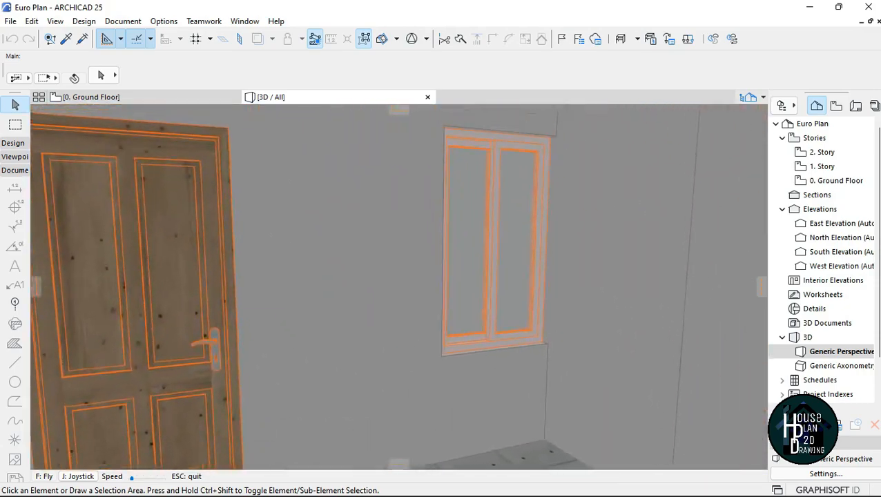
pyautogui.press('Down')
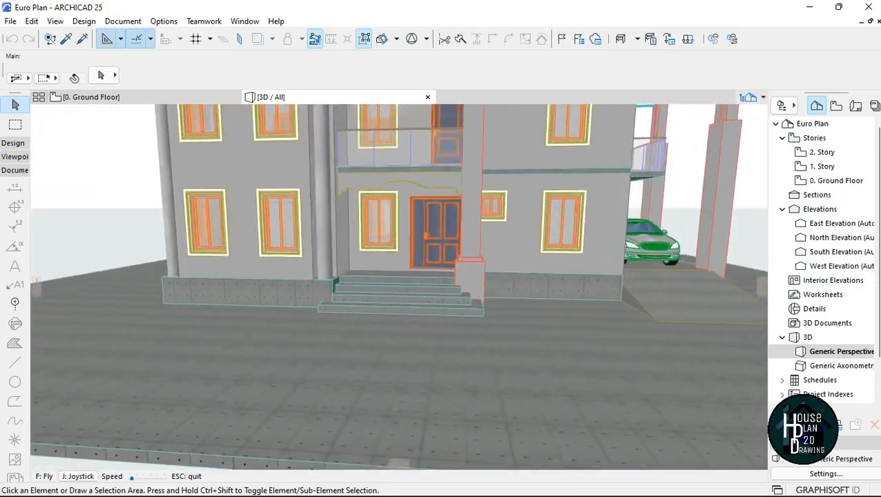
pyautogui.press('Down')
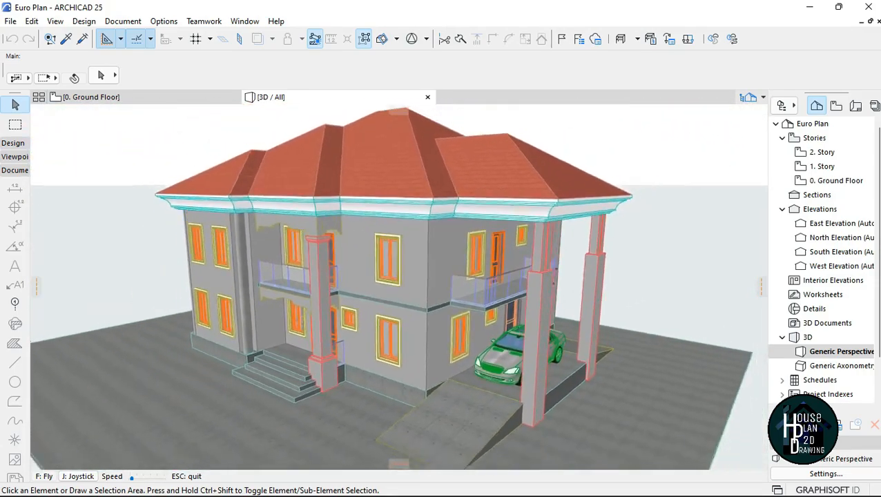
pyautogui.press('Escape')
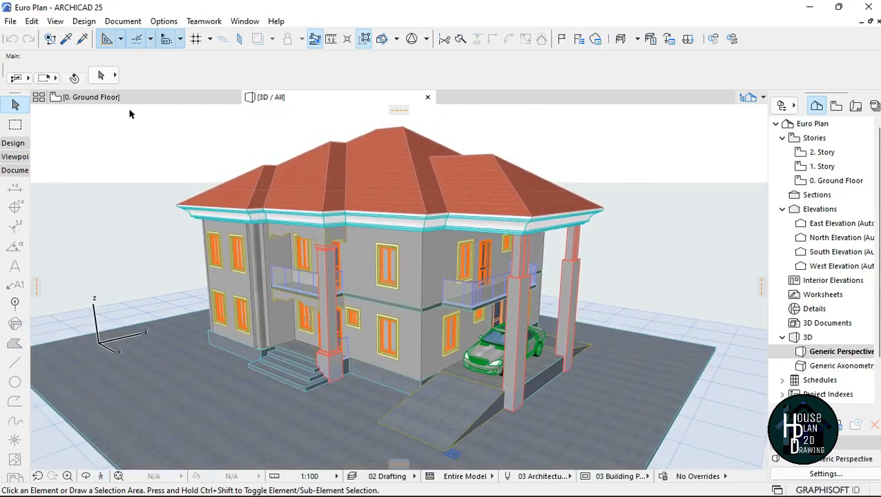
# - Return to the Ground Floor plan and frame the whole house
pyautogui.click(128, 97)
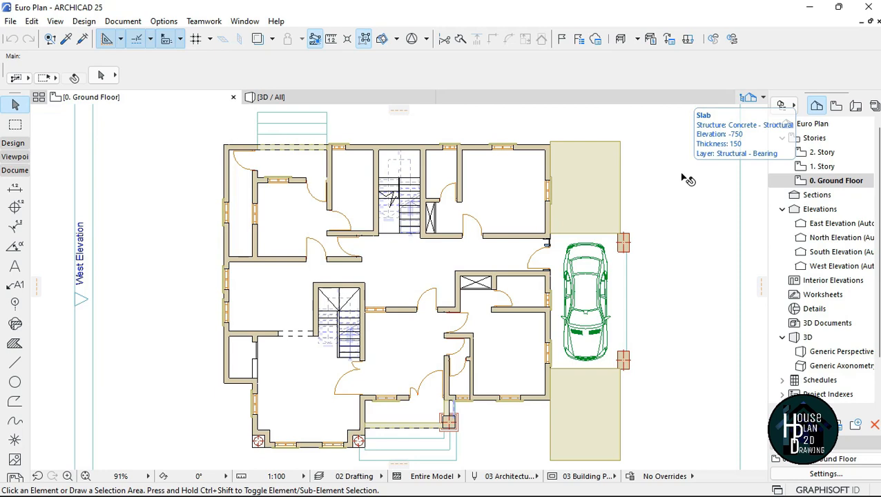
pyautogui.click(687, 179)
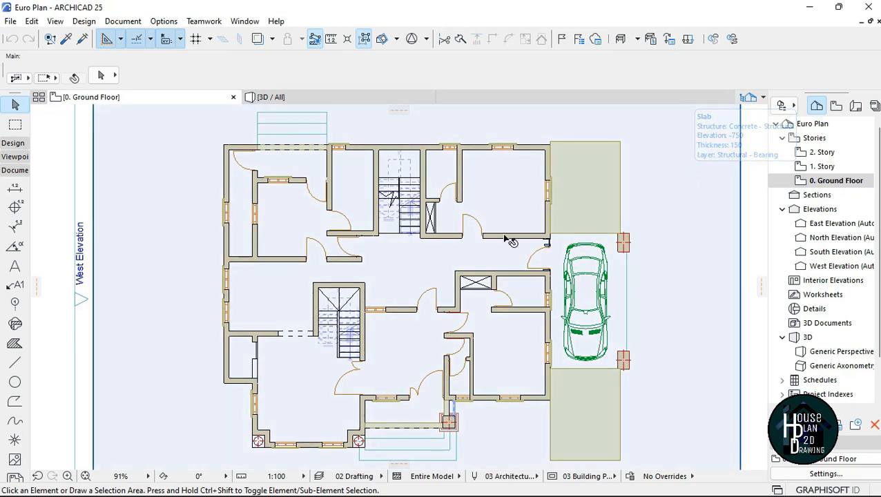
pyautogui.press('Escape')
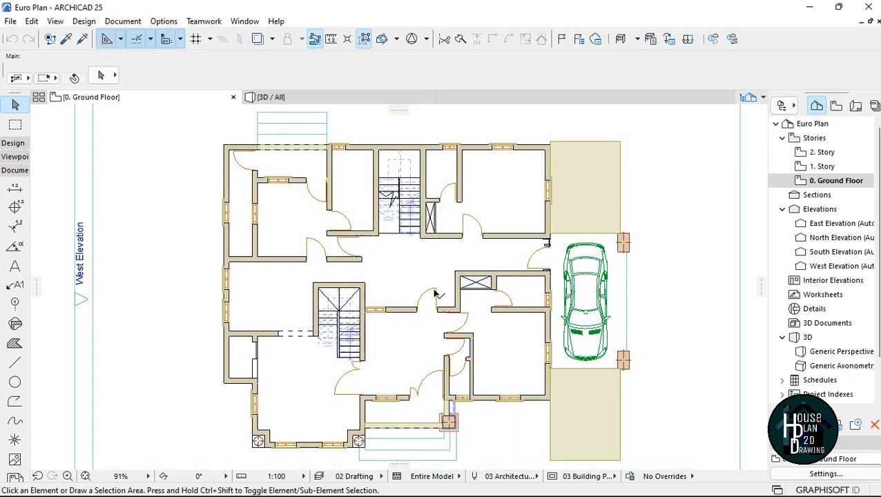
pyautogui.scroll(-3, 414, 270)
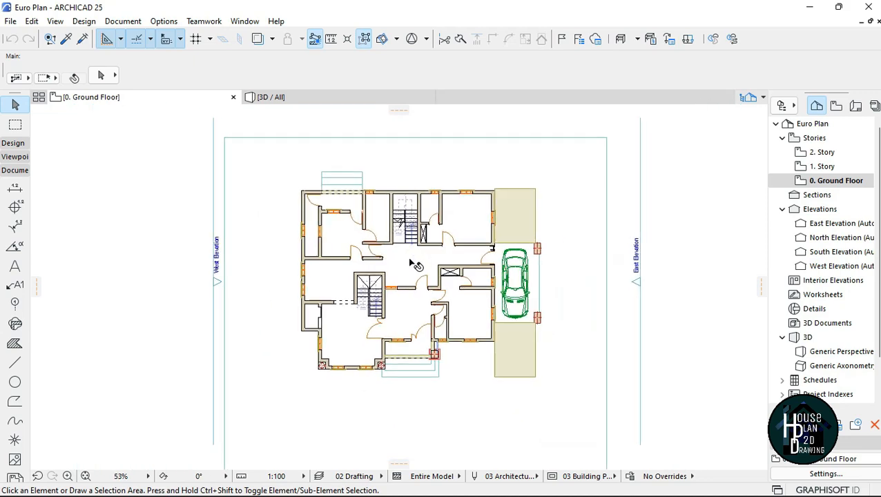
pyautogui.scroll(3, 413, 269)
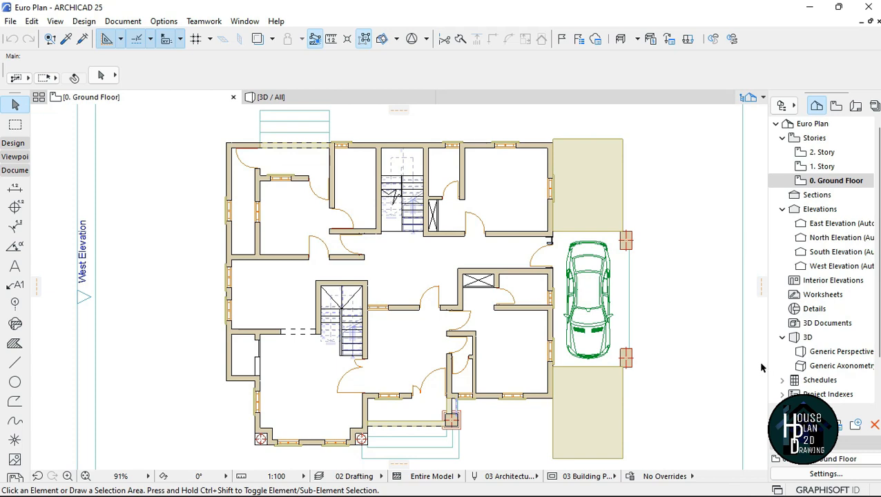
# - Place a straight vertical section line through the house beside the front staircase's west side, extending beyond both facades and facing east
pyautogui.click(127, 22)
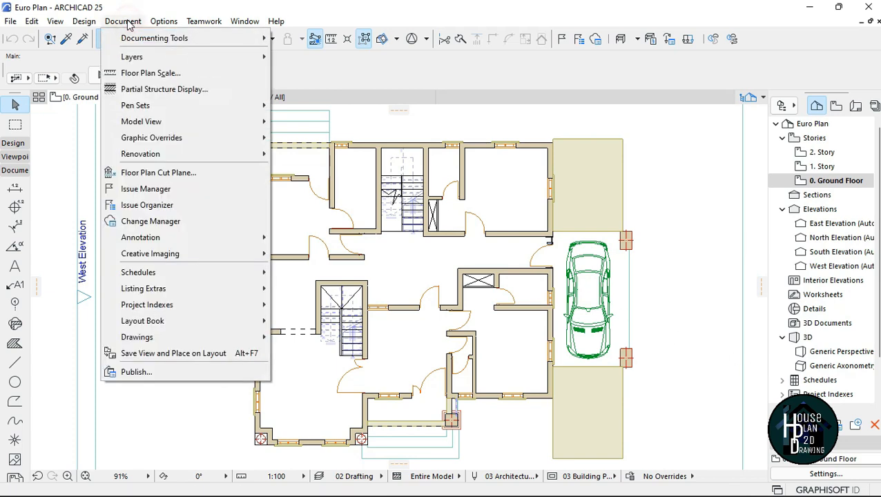
pyautogui.moveTo(132, 43)
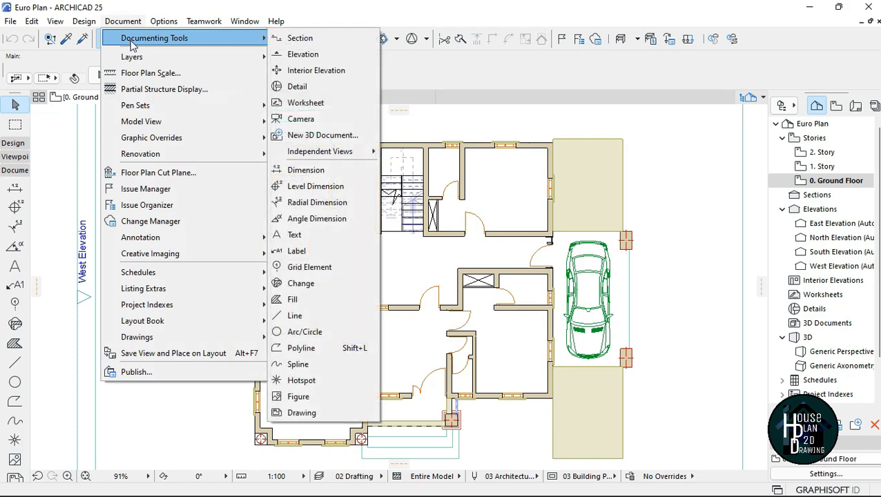
pyautogui.click(310, 40)
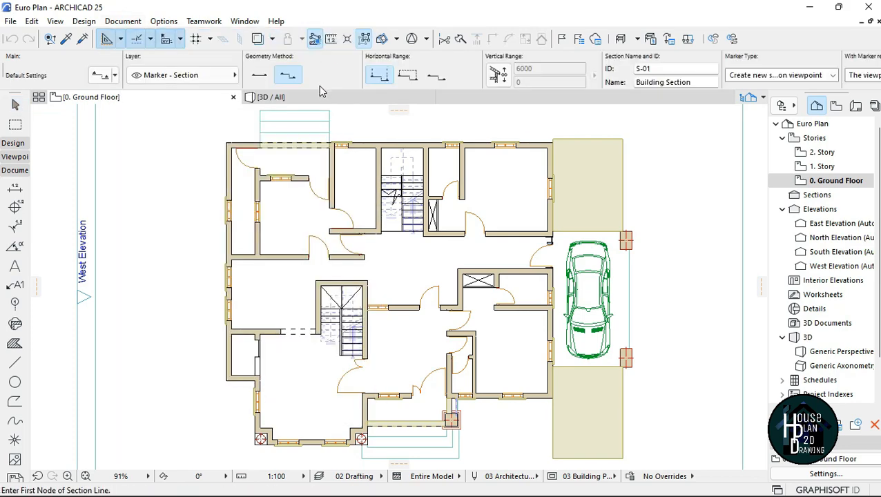
pyautogui.click(264, 78)
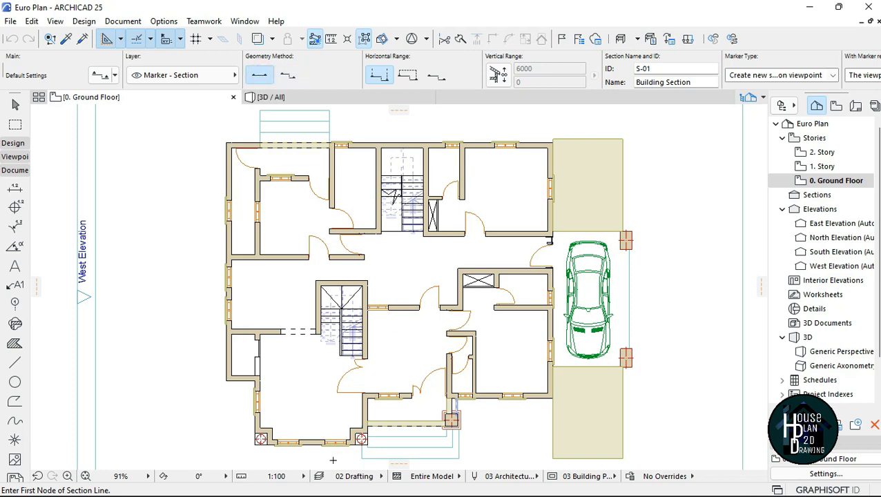
pyautogui.click(329, 463)
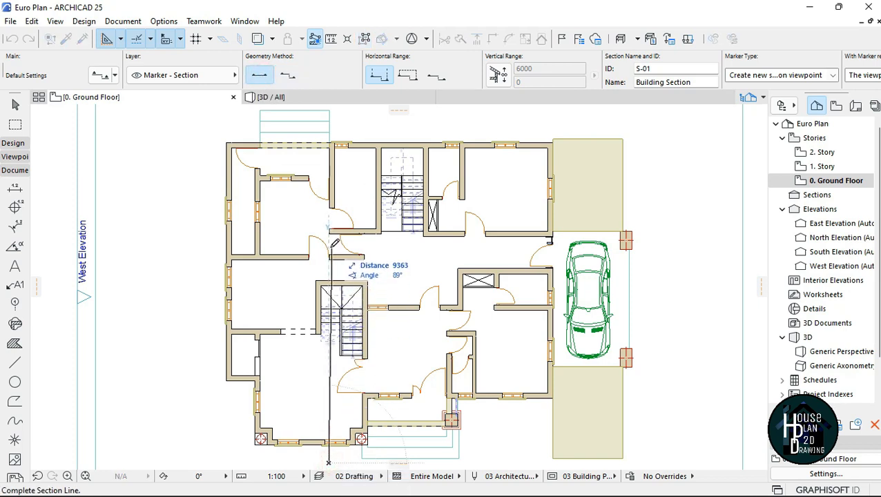
pyautogui.press('Escape')
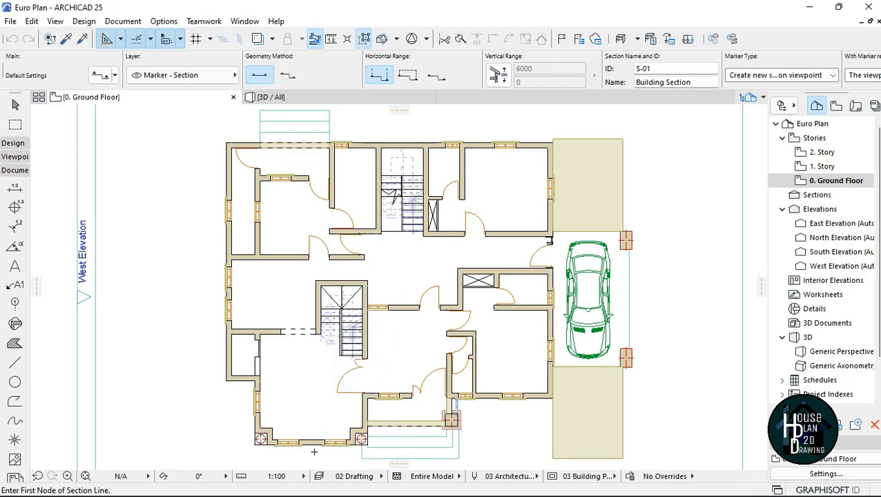
pyautogui.click(317, 457)
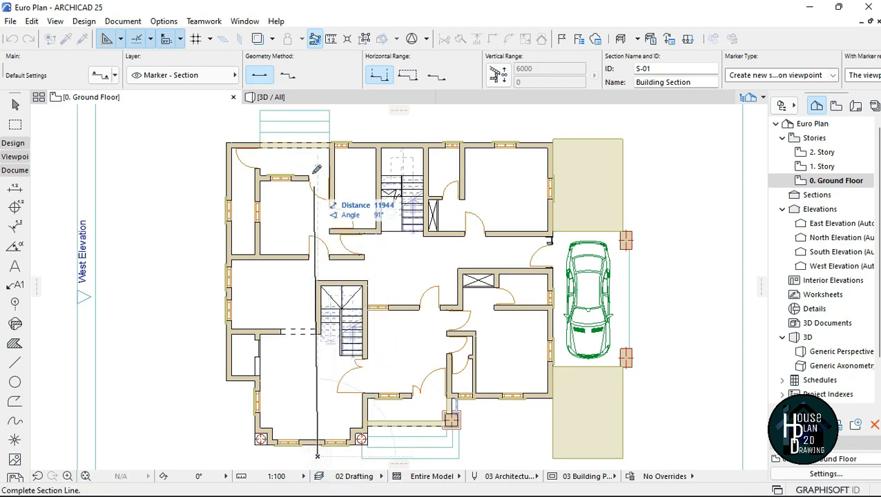
pyautogui.scroll(-2, 323, 142)
pyautogui.scroll(1, 319, 138)
pyautogui.click(319, 124)
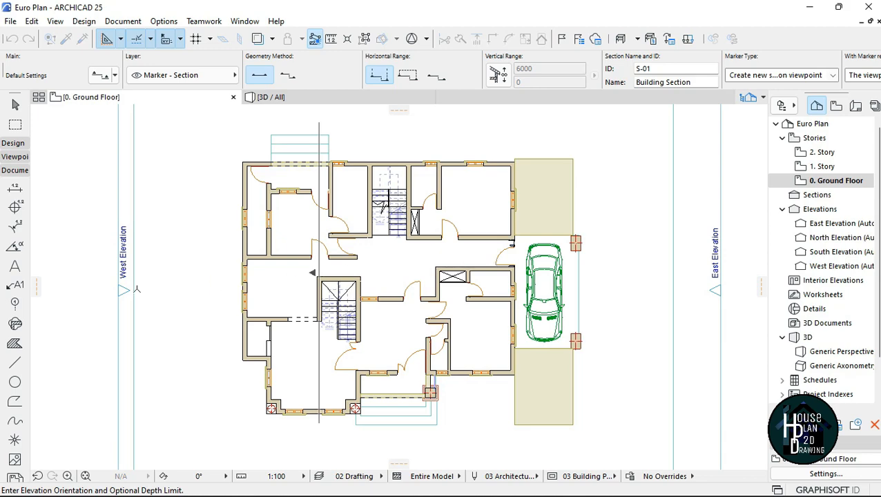
pyautogui.click(414, 281)
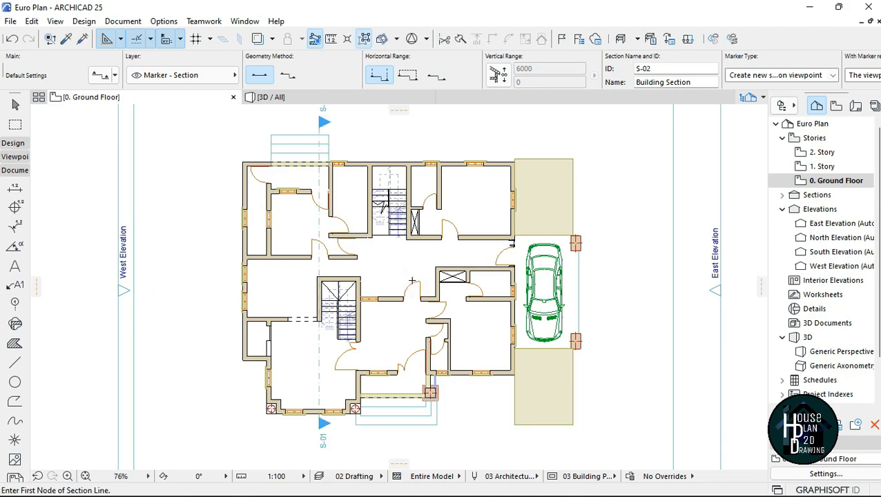
# - Open the S-01 building section from the project's sections and inspect how it cuts through the house
pyautogui.scroll(-2, 349, 281)
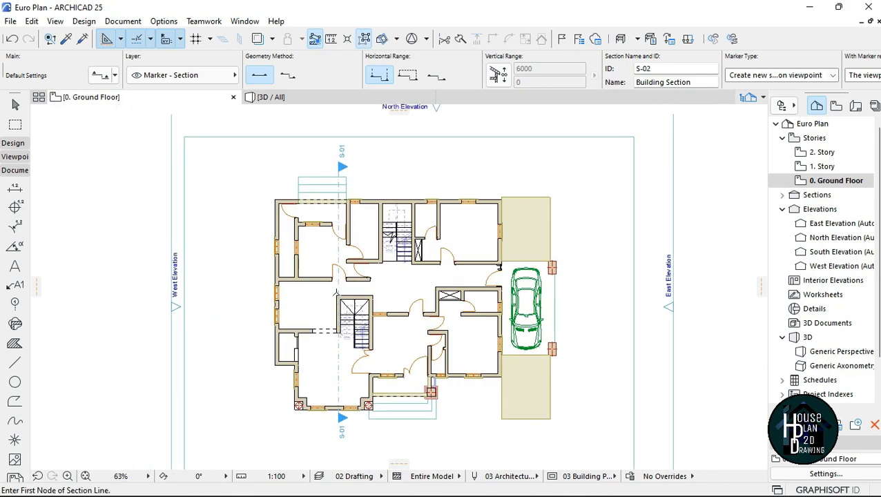
pyautogui.click(782, 195)
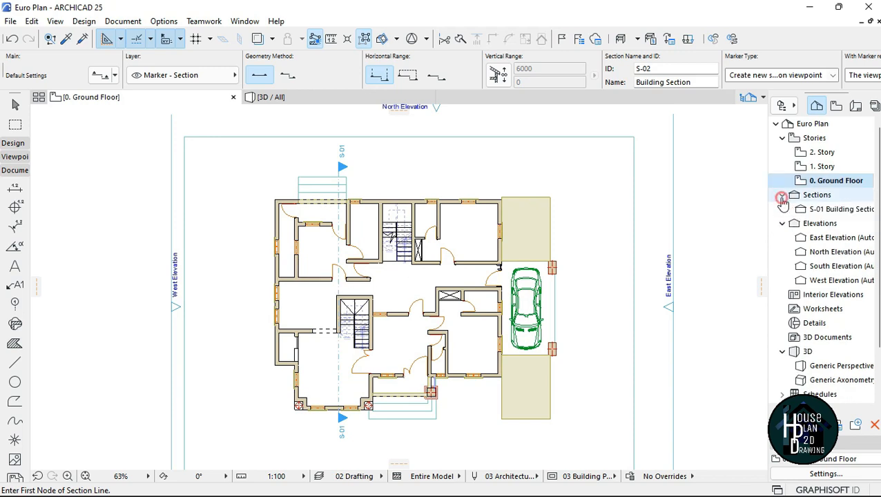
pyautogui.click(828, 212)
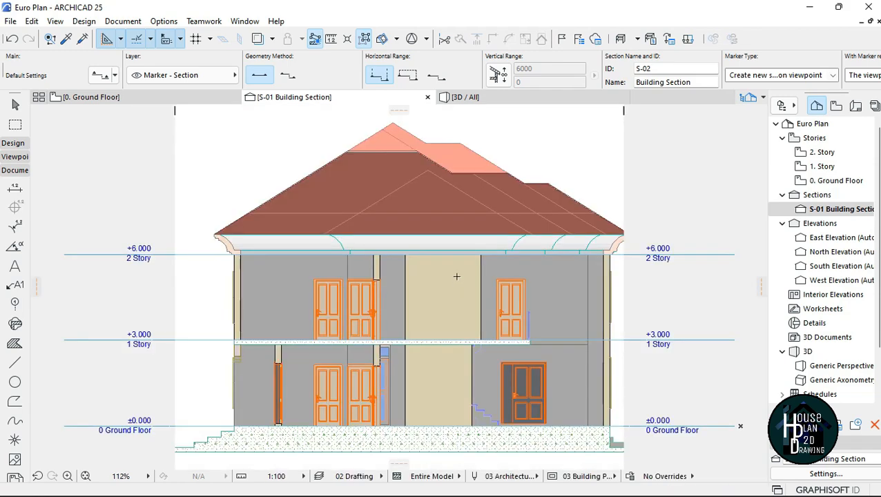
pyautogui.scroll(2, 455, 326)
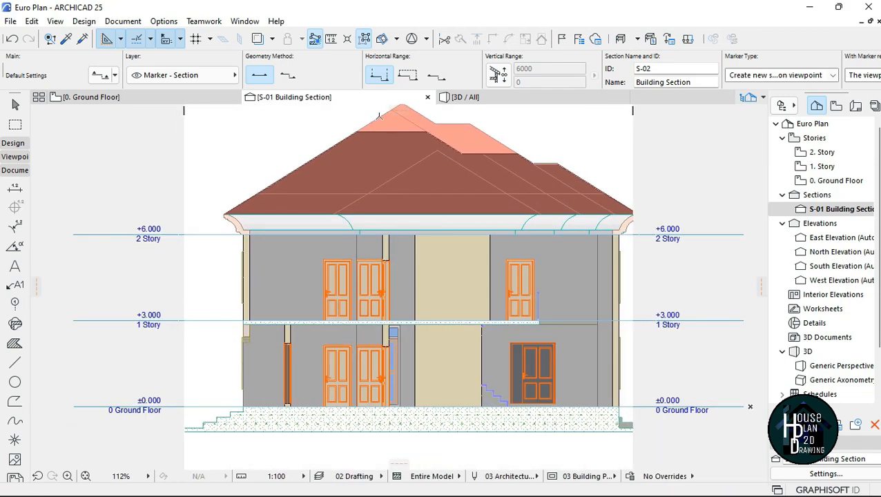
# - Close the S-01 section view and delete its section line from the Ground Floor plan, accepting the permanent deletion
pyautogui.click(427, 97)
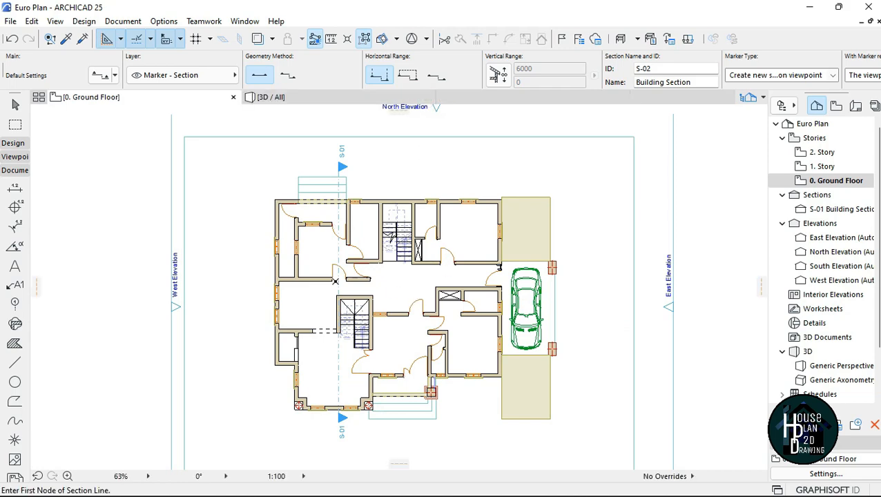
pyautogui.press('Escape')
pyautogui.click(338, 255)
pyautogui.scroll(-2, 365, 266)
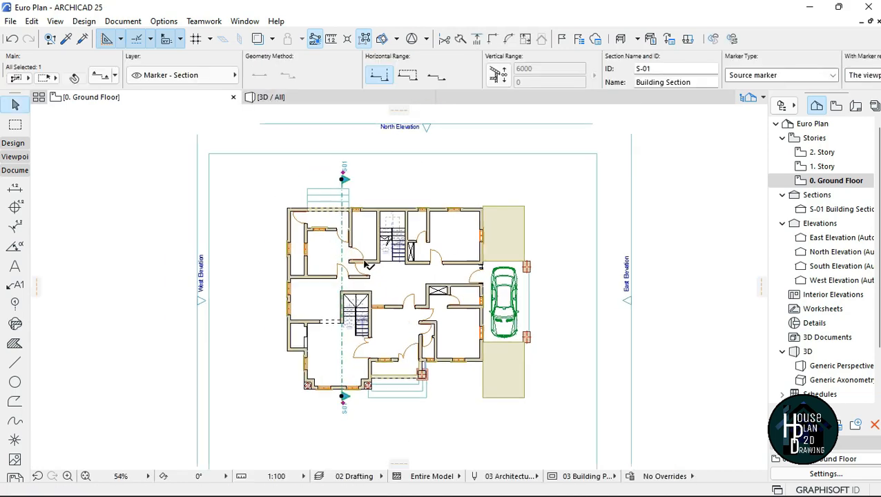
pyautogui.rightClick(103, 165)
pyautogui.click(138, 305)
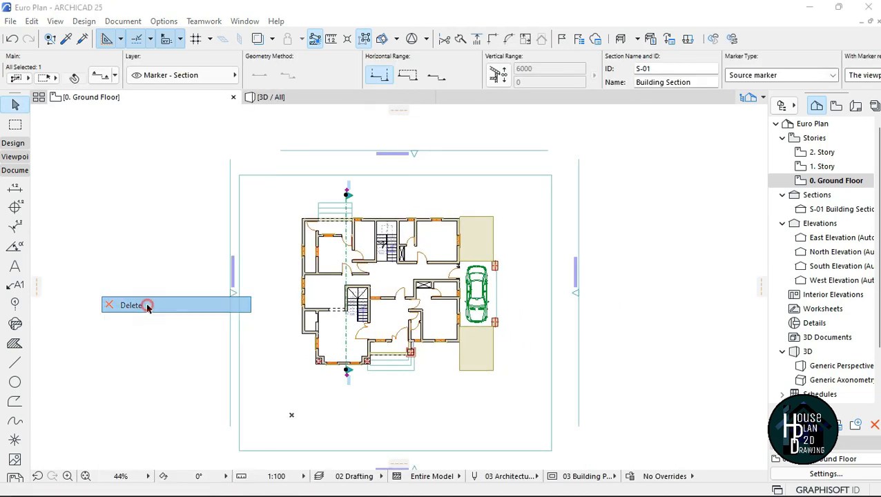
pyautogui.click(531, 183)
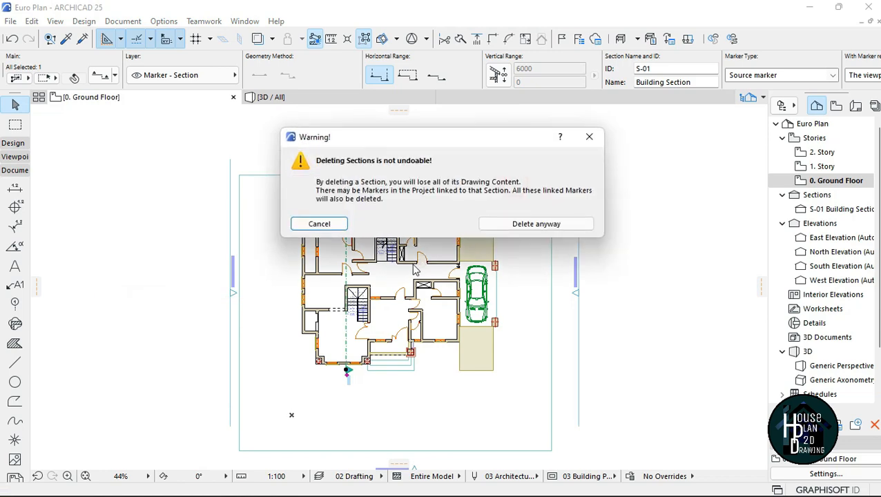
pyautogui.click(535, 227)
pyautogui.scroll(3, 407, 296)
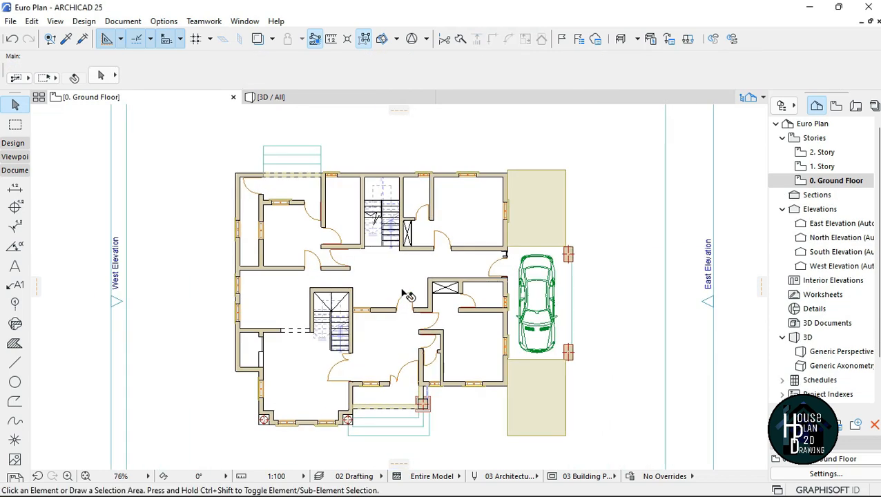
# - Draw a staggered section line from the front through the front staircase, stepping along the hallway and continuing through the rear staircase, facing east
pyautogui.scroll(1, 407, 295)
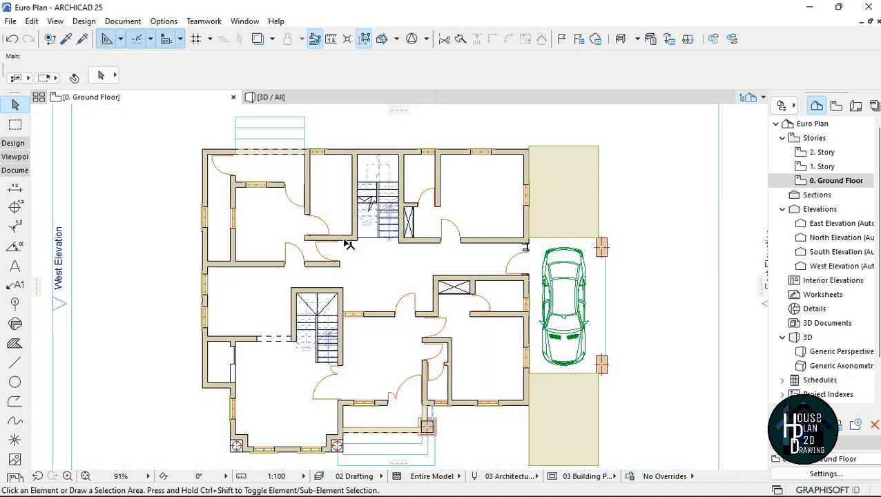
pyautogui.scroll(-2, 359, 262)
pyautogui.scroll(1, 360, 228)
pyautogui.scroll(1, 360, 282)
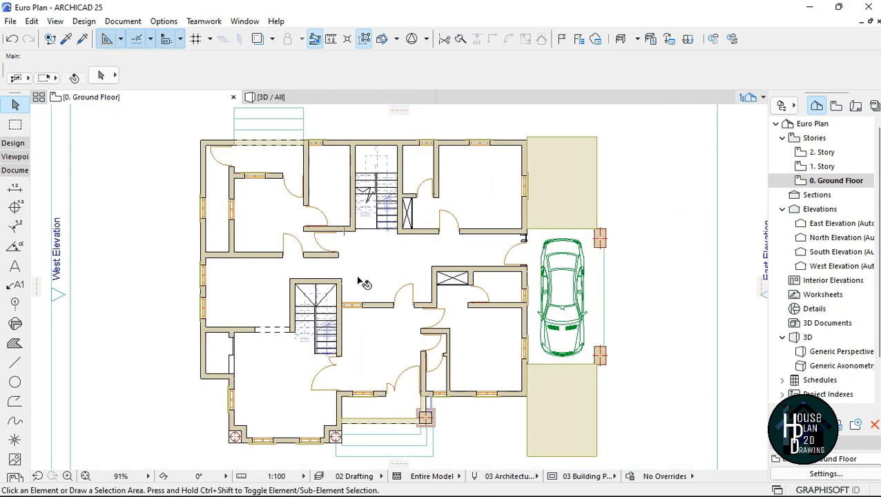
pyautogui.click(122, 21)
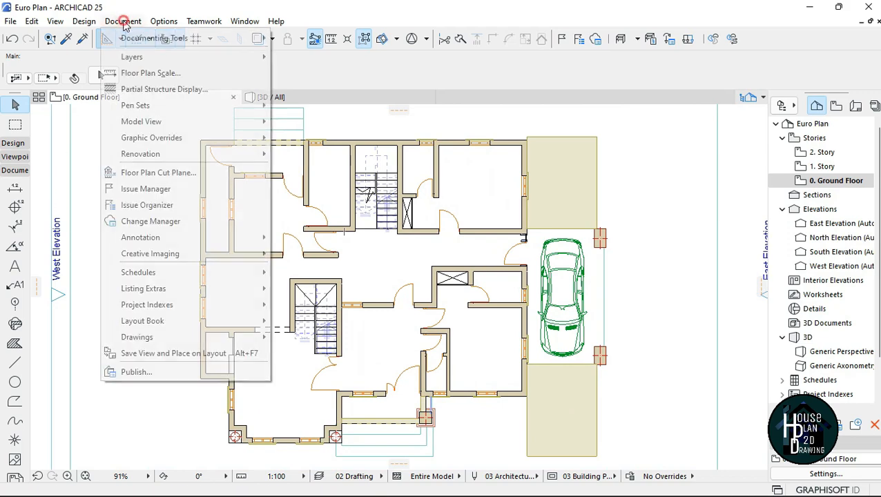
pyautogui.moveTo(158, 43)
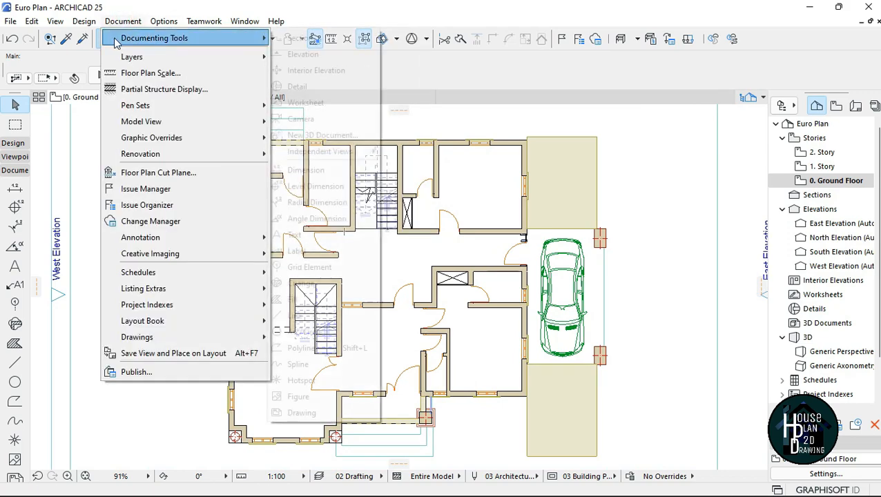
pyautogui.click(304, 38)
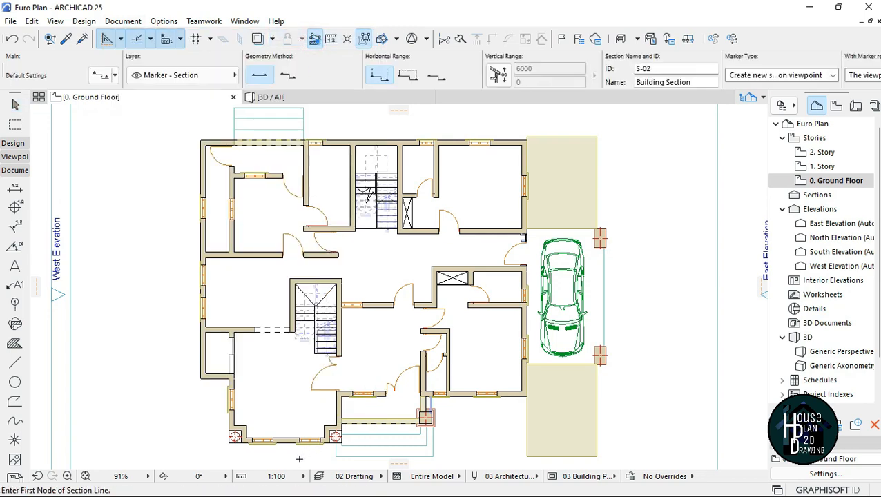
pyautogui.click(299, 458)
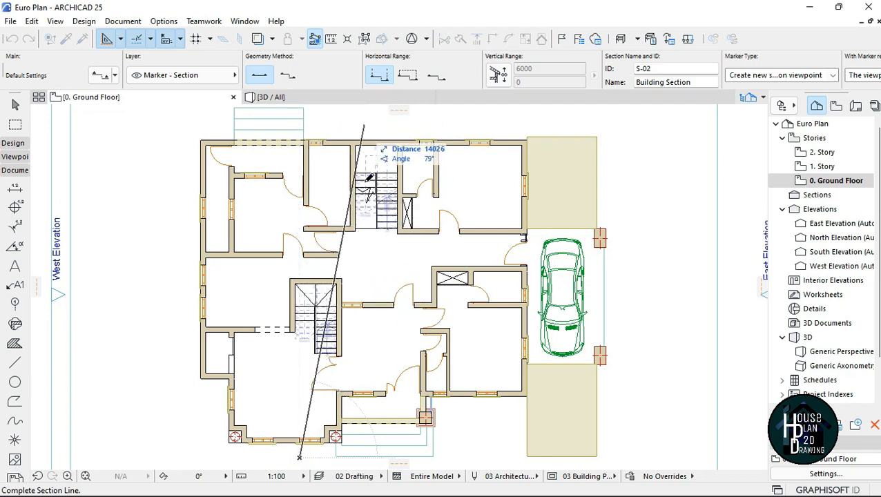
pyautogui.click(288, 76)
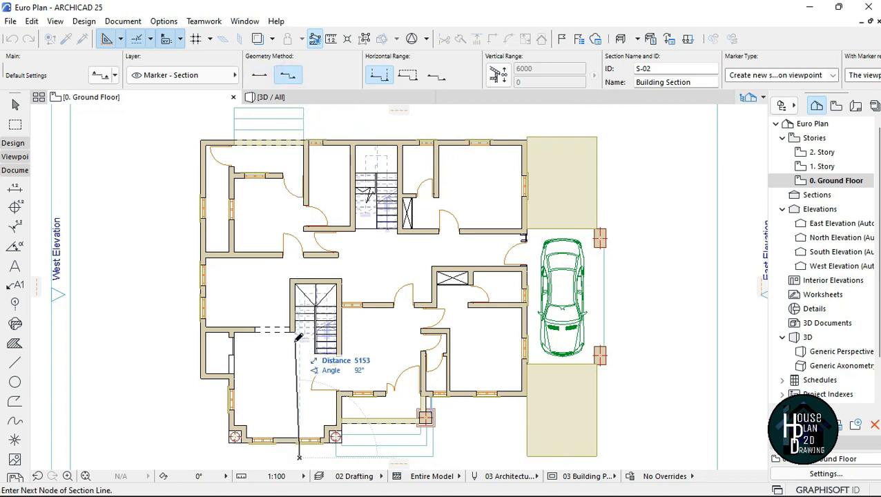
pyautogui.click(299, 267)
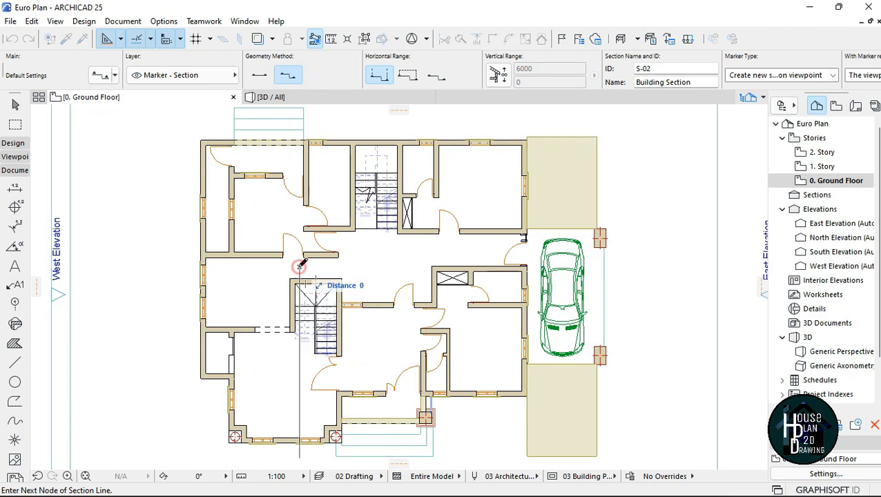
pyautogui.click(367, 267)
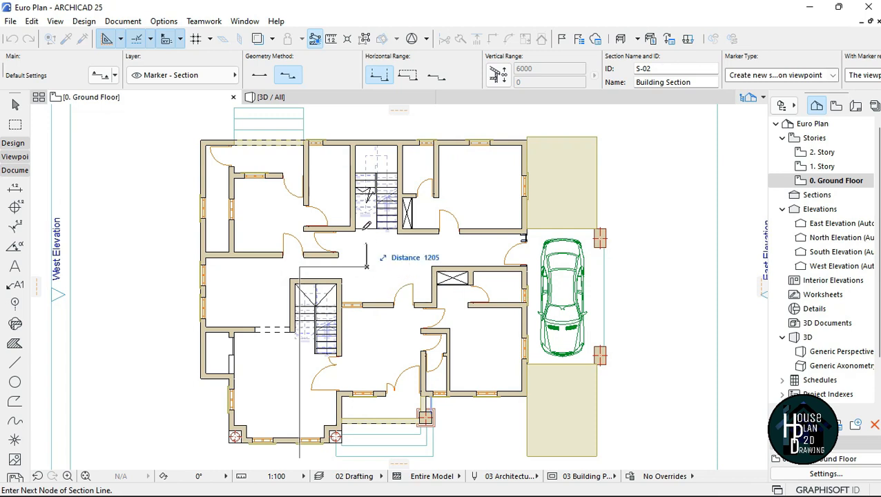
pyautogui.click(368, 108)
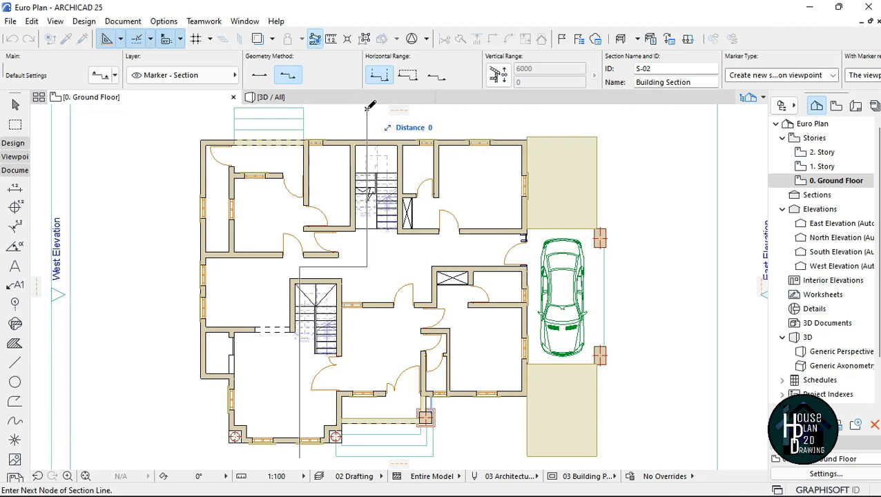
pyautogui.click(368, 108)
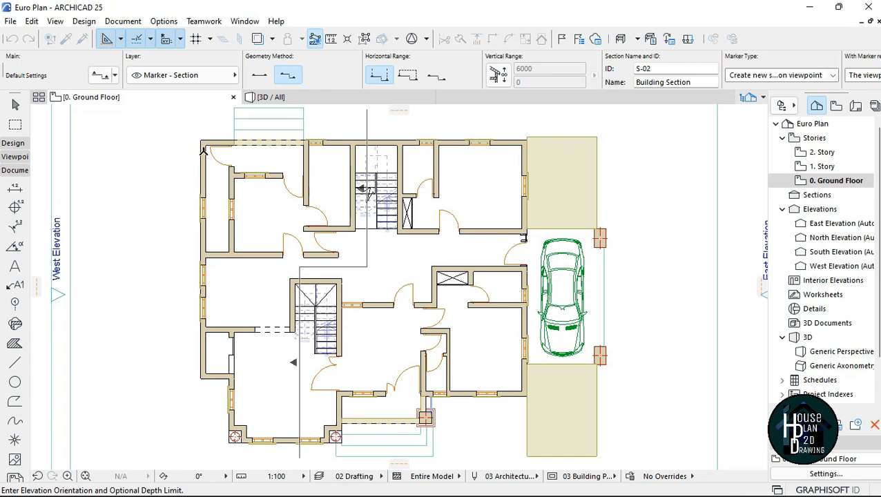
pyautogui.click(487, 125)
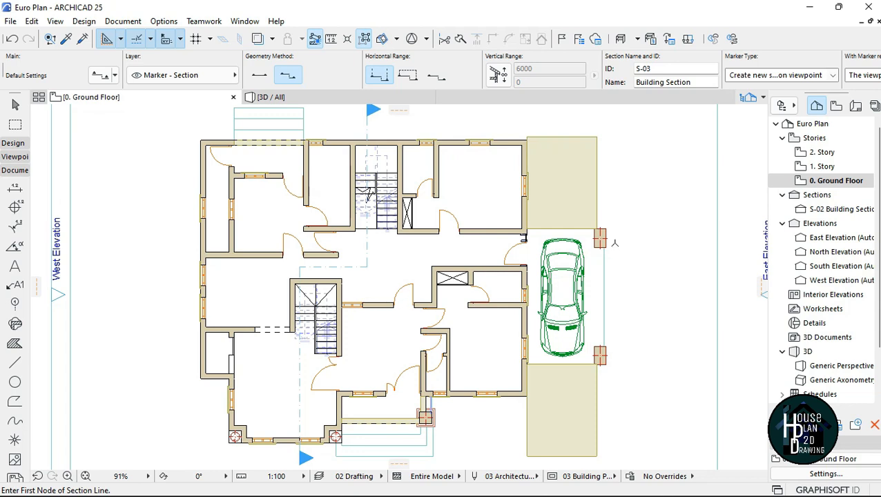
# - Open the S-02 building section, inspect both staircases, check the Layout Worksheet in the House Plan Church Street project, and return to Euro Plan
pyautogui.doubleClick(838, 208)
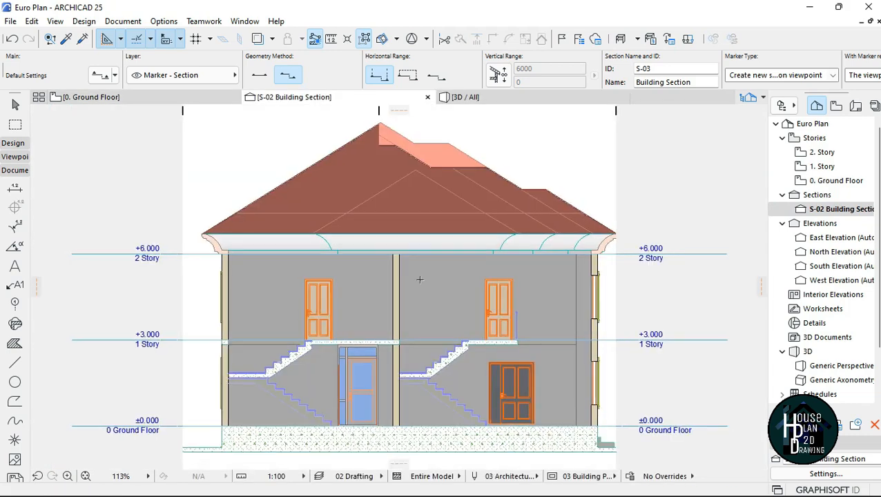
pyautogui.scroll(2, 433, 366)
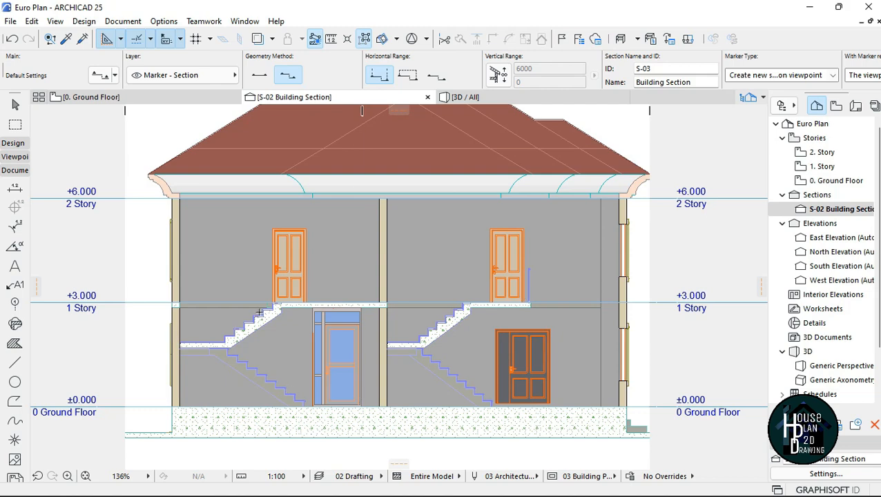
pyautogui.scroll(-2, 411, 346)
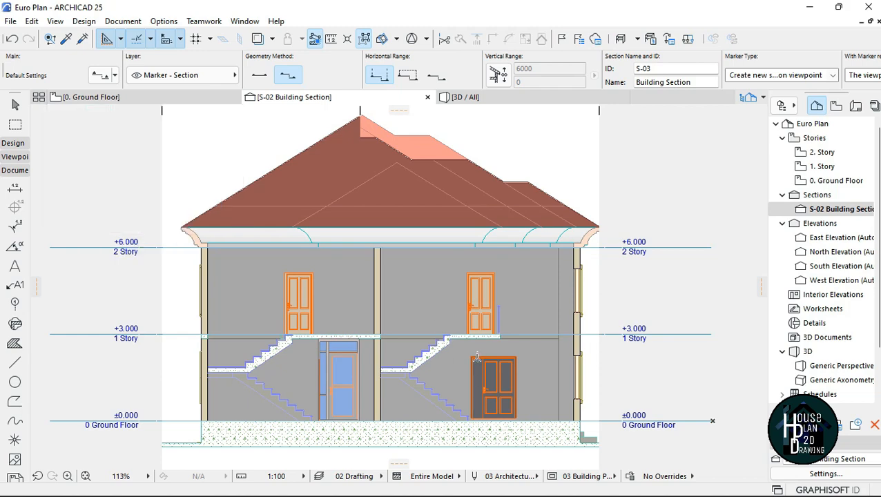
pyautogui.click(558, 482)
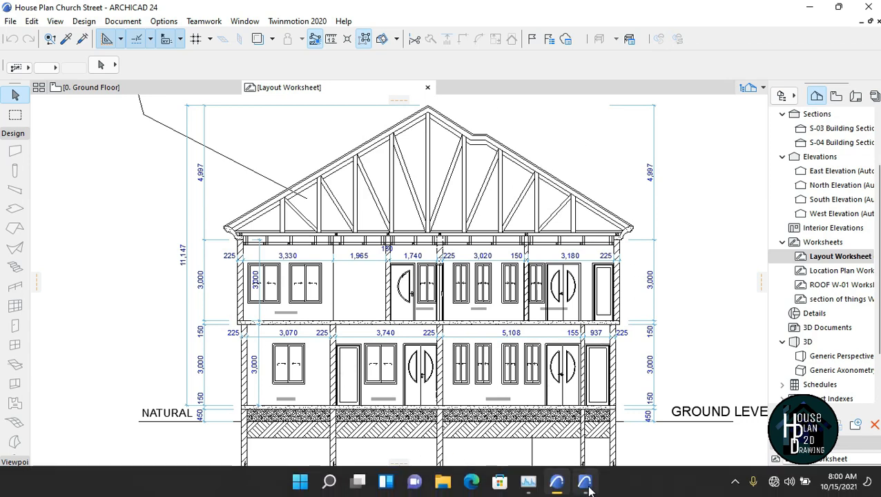
pyautogui.click(584, 482)
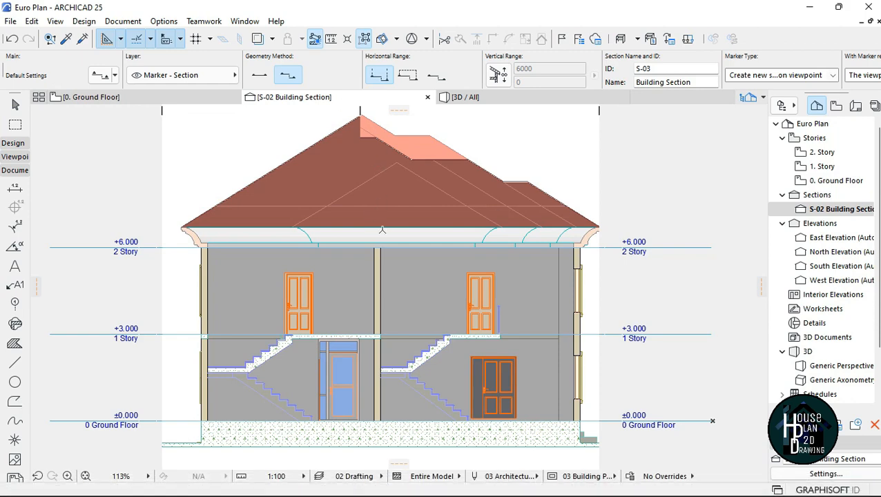
# - Extend the S-02 section's right boundary outward by about 2219 mm and move its left boundary slightly outward
pyautogui.scroll(-2, 436, 302)
pyautogui.scroll(2, 492, 295)
pyautogui.scroll(-1, 431, 318)
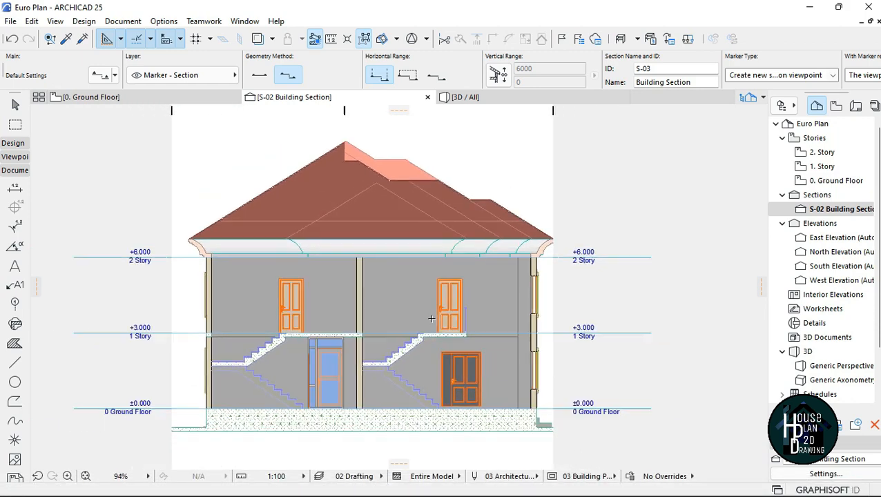
pyautogui.scroll(-1, 432, 319)
pyautogui.press('Escape')
pyautogui.click(528, 301)
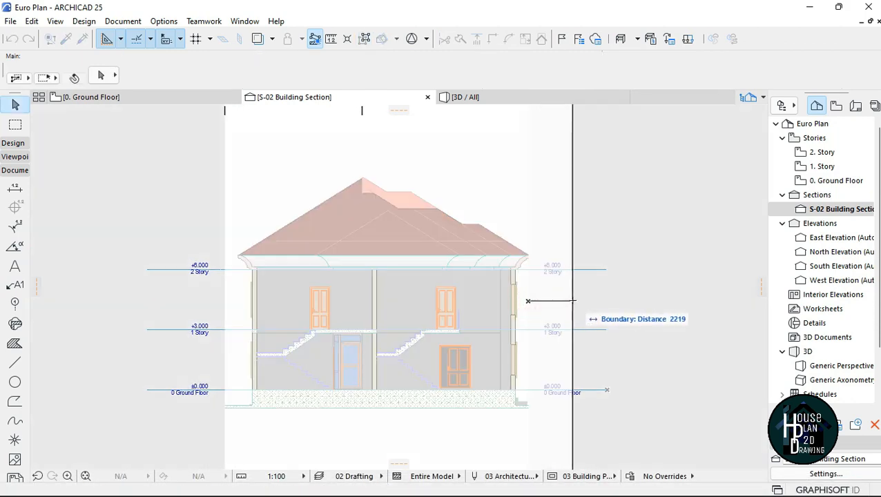
pyautogui.click(572, 301)
pyautogui.click(222, 301)
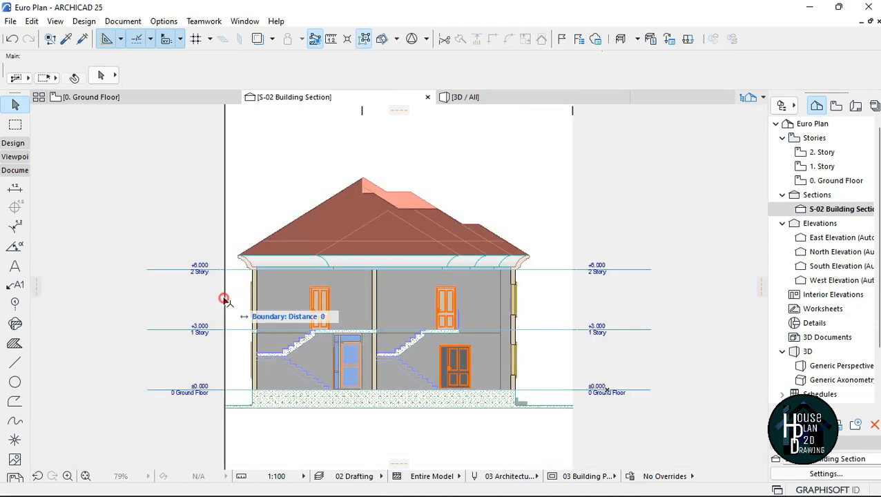
pyautogui.click(207, 299)
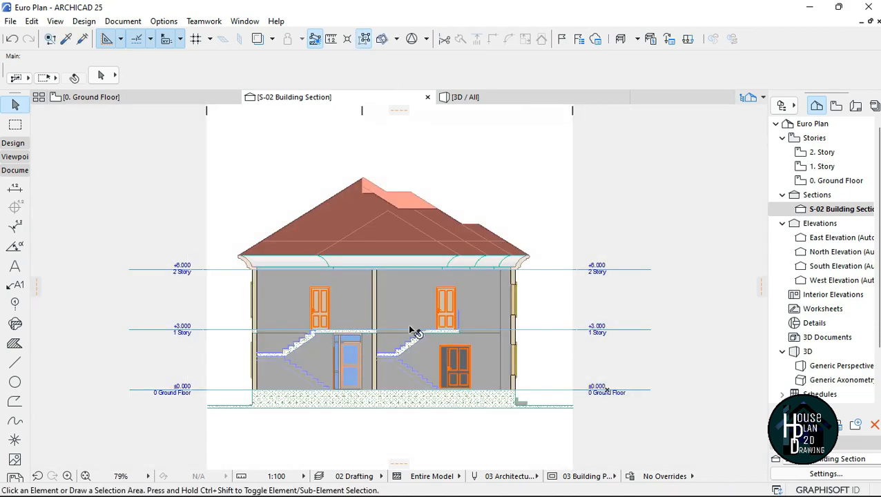
pyautogui.scroll(3, 404, 312)
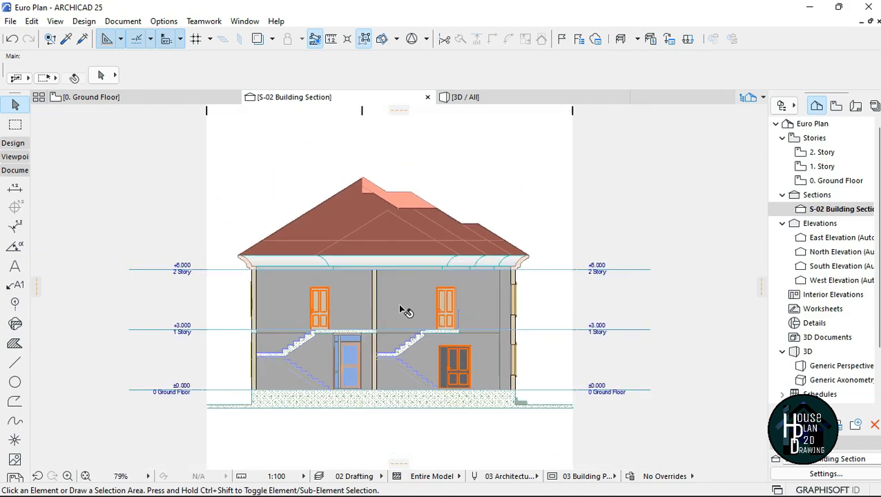
pyautogui.scroll(-2, 387, 310)
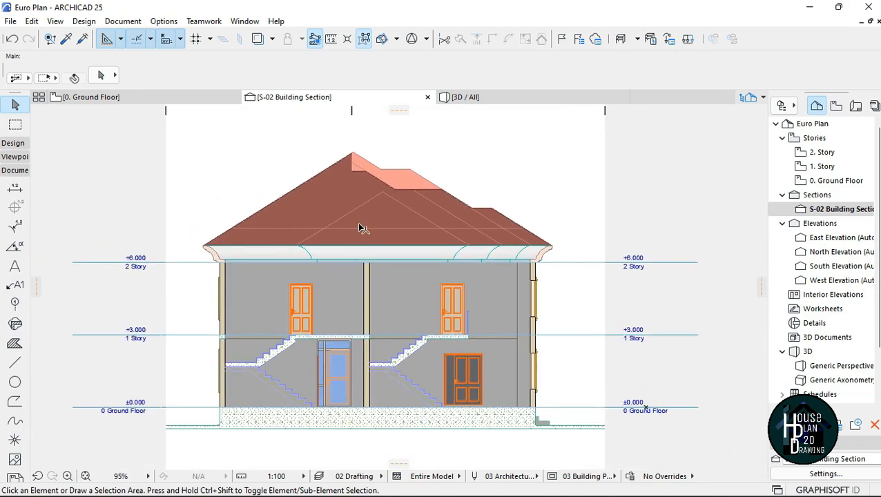
# - Close the S-02 section view and set all Ground Floor walls to the IF-01 Air Space - Frame building material
pyautogui.click(428, 98)
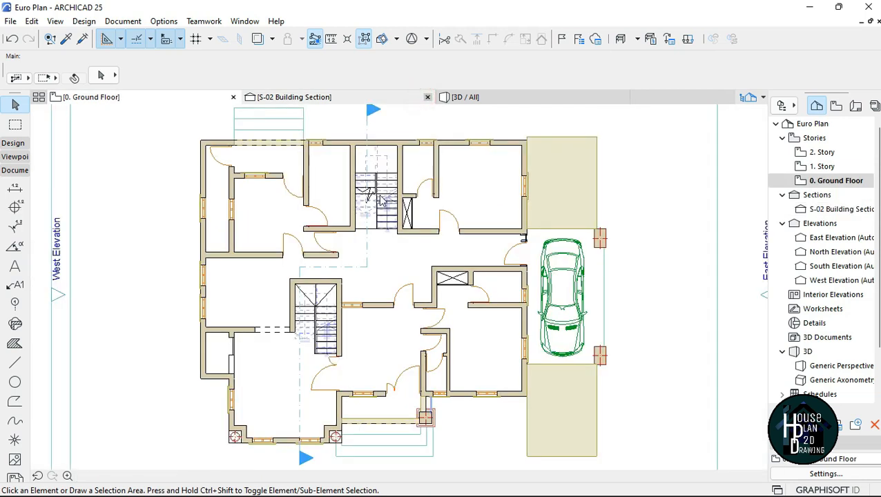
pyautogui.click(13, 143)
pyautogui.click(16, 164)
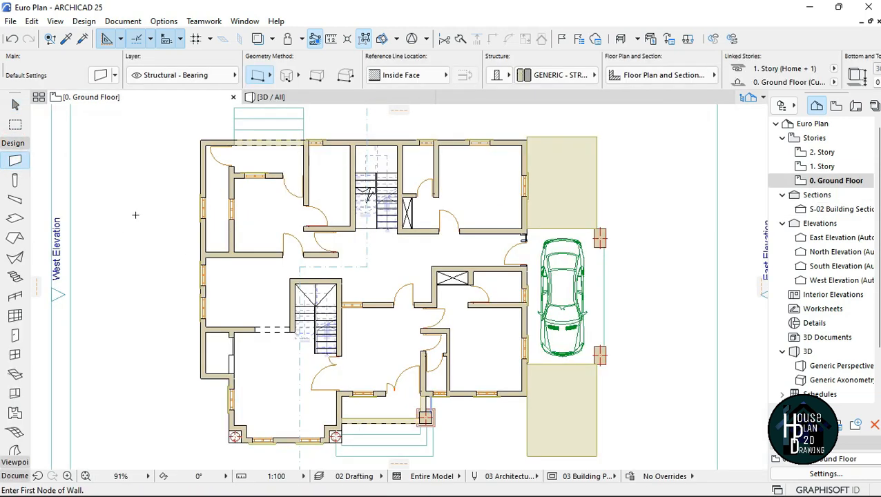
pyautogui.hotkey('ctrl', 'a')
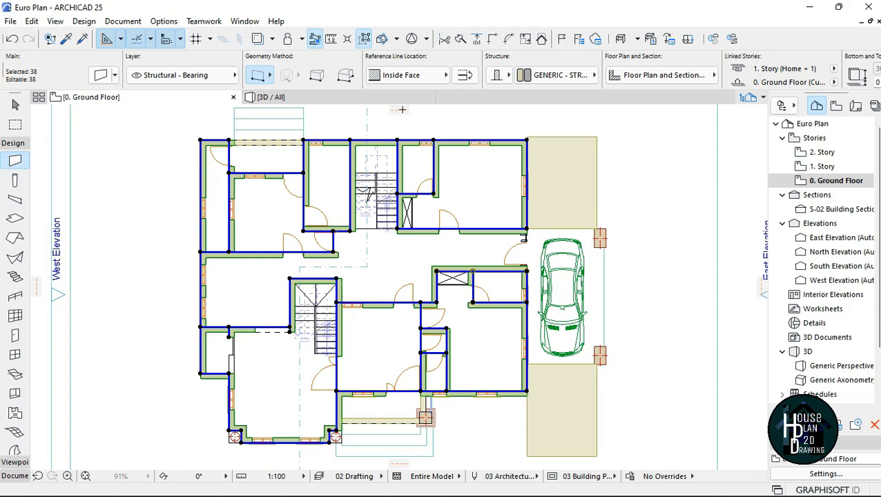
pyautogui.click(533, 79)
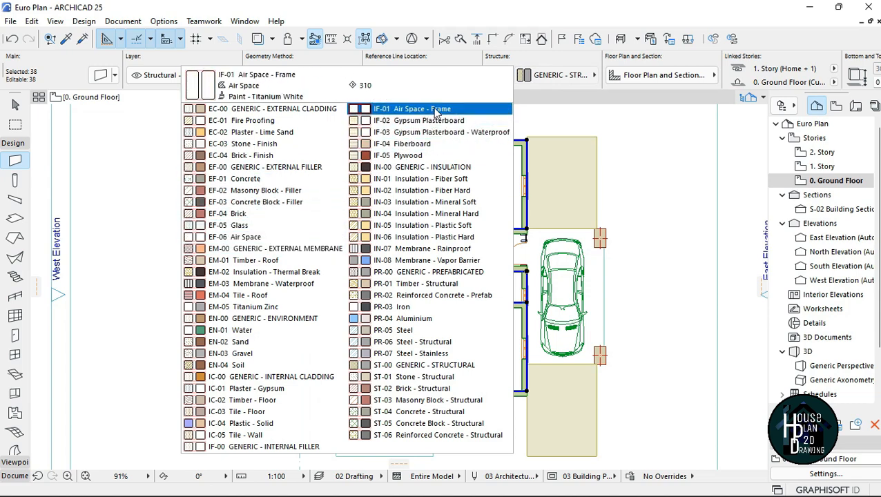
pyautogui.click(428, 113)
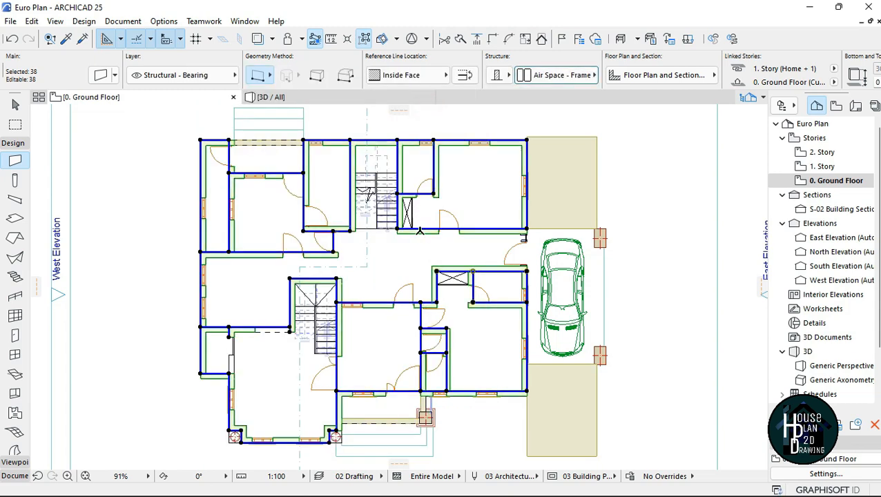
pyautogui.press('Escape')
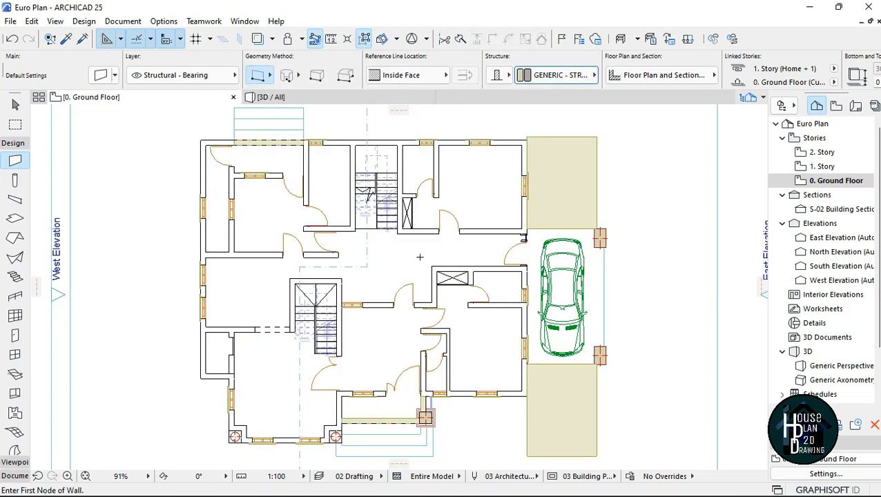
# - Set all walls on 1. Story to the IF-01 Air Space - Frame building material
pyautogui.click(822, 166)
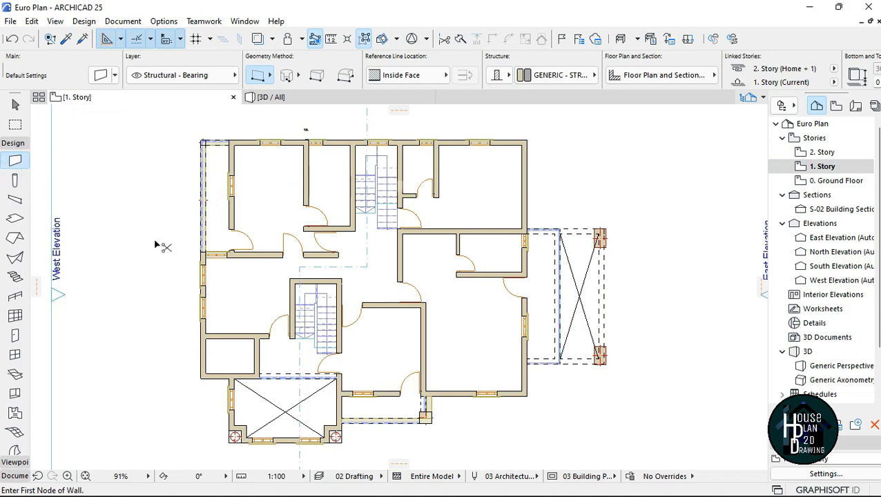
pyautogui.hotkey('ctrl', 'a')
pyautogui.click(546, 76)
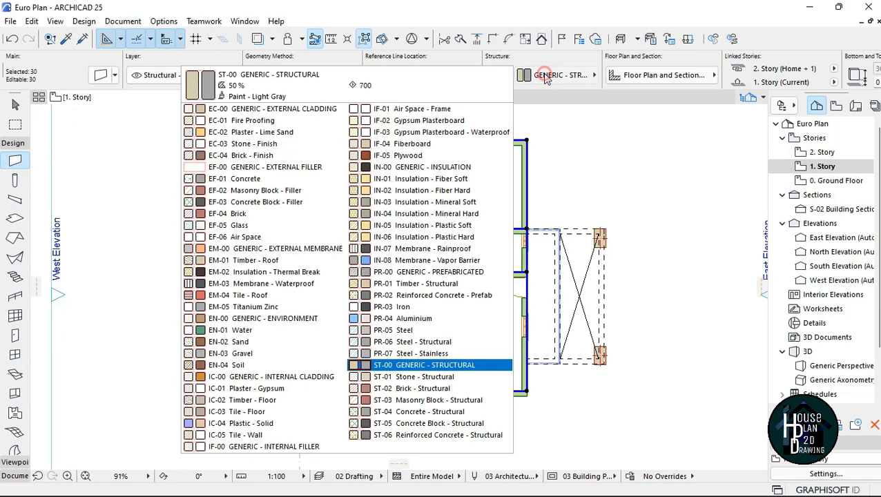
pyautogui.click(418, 108)
pyautogui.press('Escape')
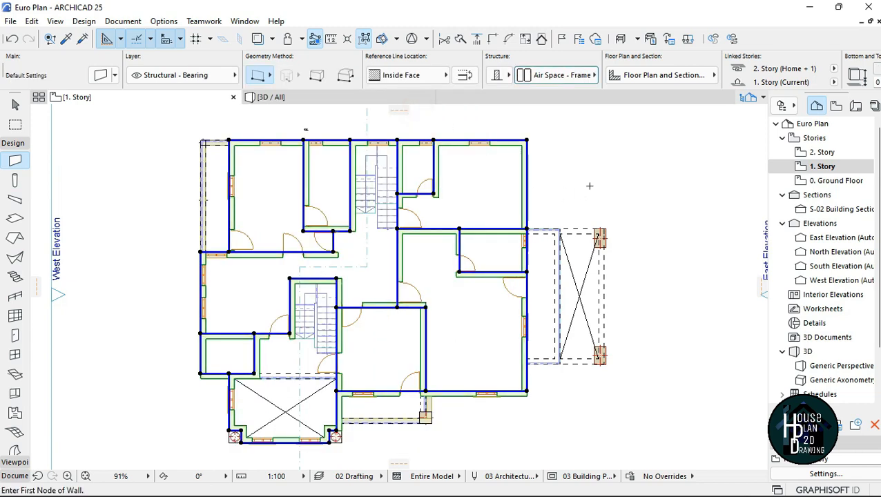
# - Reopen the S-02 building section from the Ground Floor plan and inspect the cut walls and both staircases
pyautogui.click(836, 181)
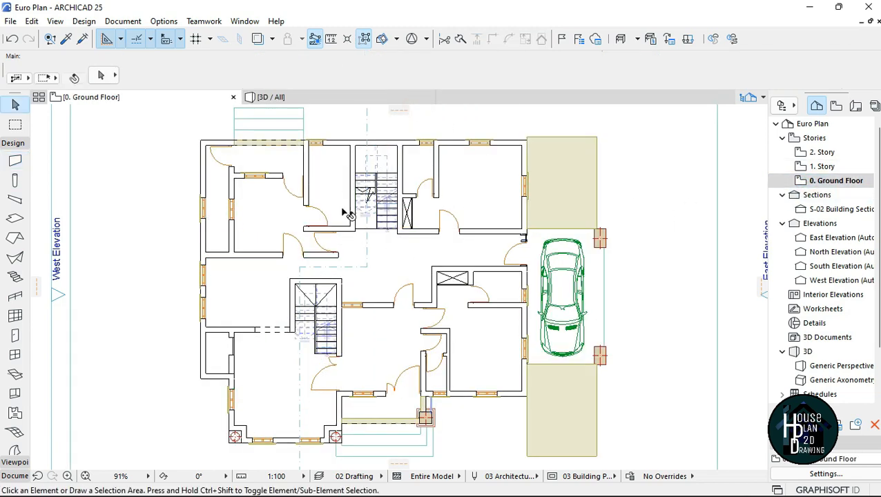
pyautogui.doubleClick(839, 208)
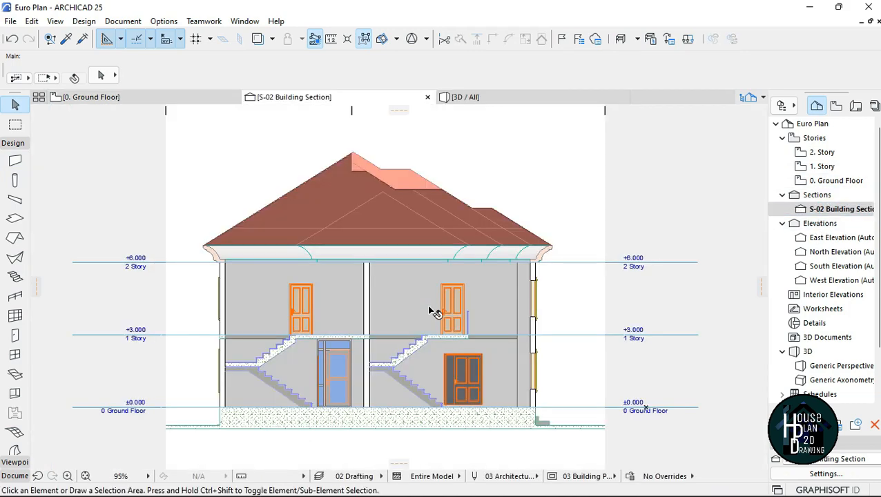
pyautogui.scroll(4, 353, 382)
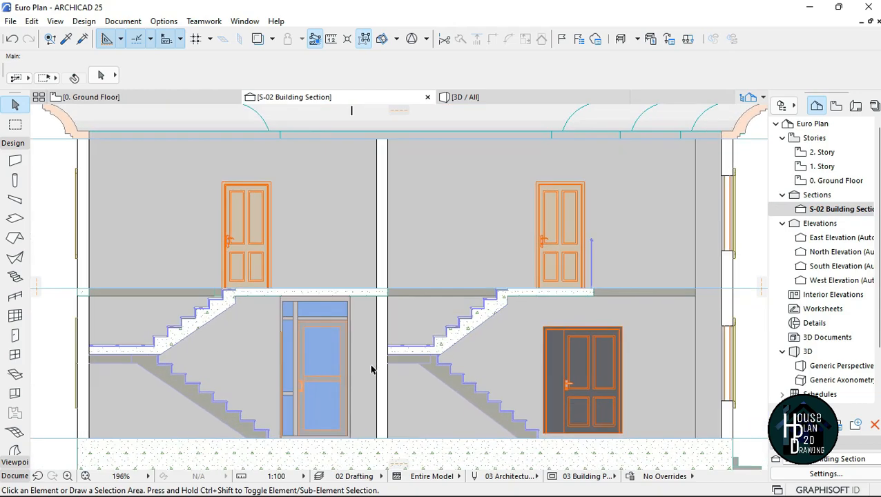
pyautogui.scroll(-3, 397, 379)
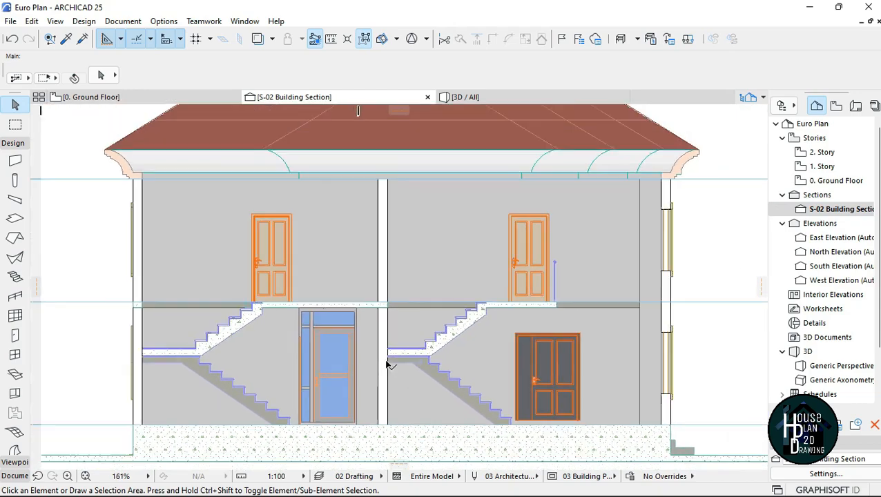
pyautogui.scroll(2, 599, 279)
pyautogui.scroll(-2, 605, 235)
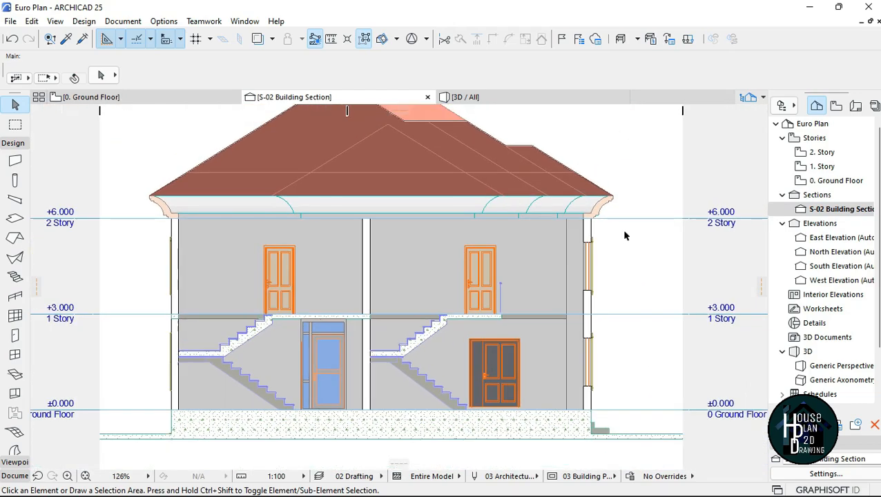
pyautogui.moveTo(325, 263); pyautogui.dragTo(317, 268, button='middle')
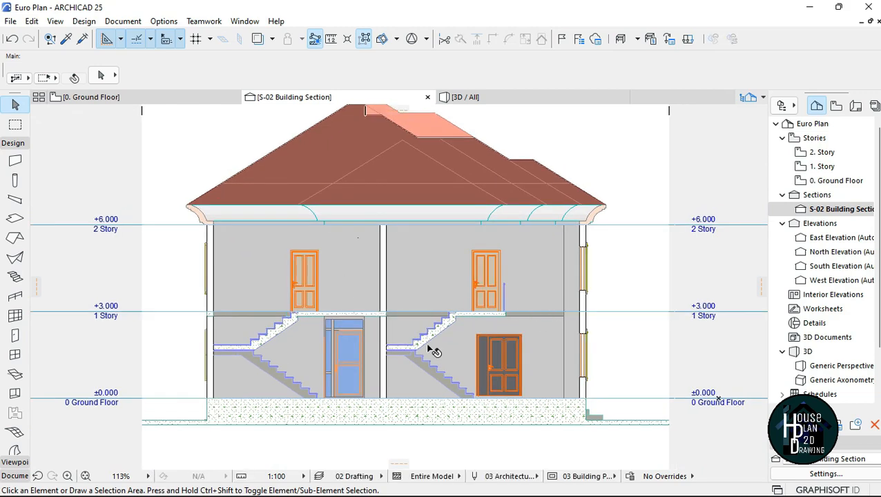
pyautogui.scroll(9, 196, 368)
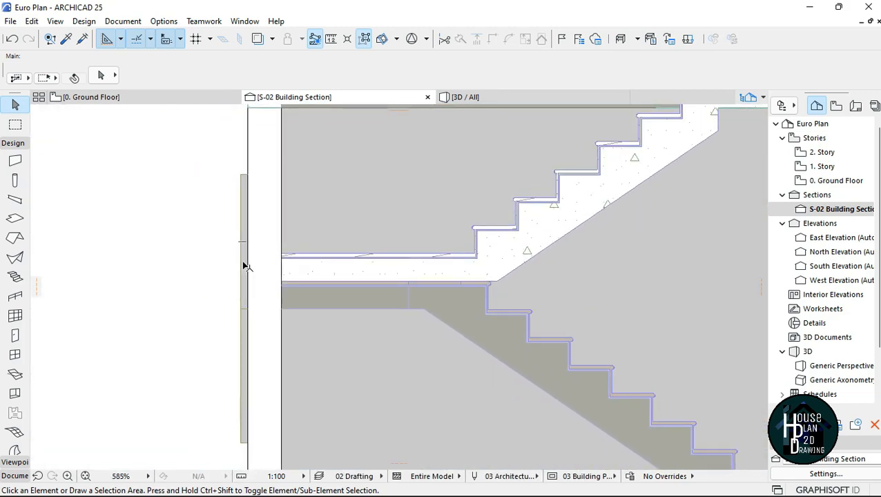
# - Examine the front facade windows up close in the 3D view and identify the element type of an upper window surround
pyautogui.click(488, 98)
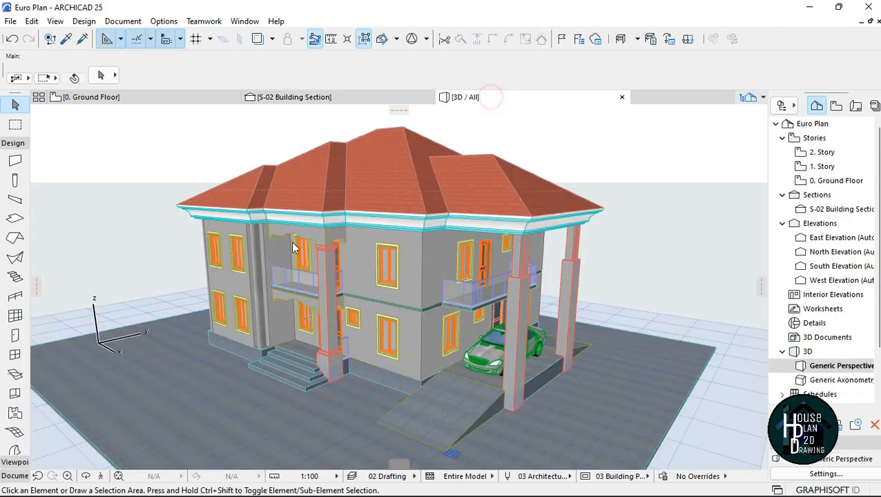
pyautogui.click(101, 476)
pyautogui.press('Up')
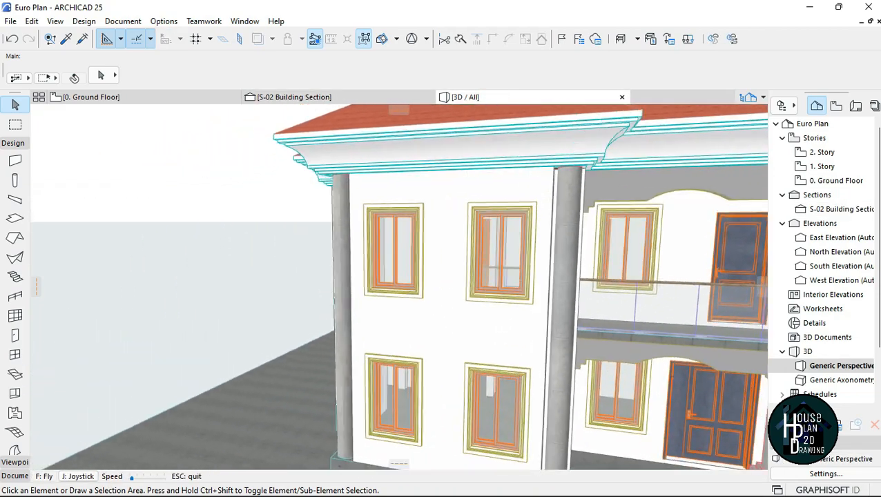
pyautogui.press('Up')
pyautogui.press('Left')
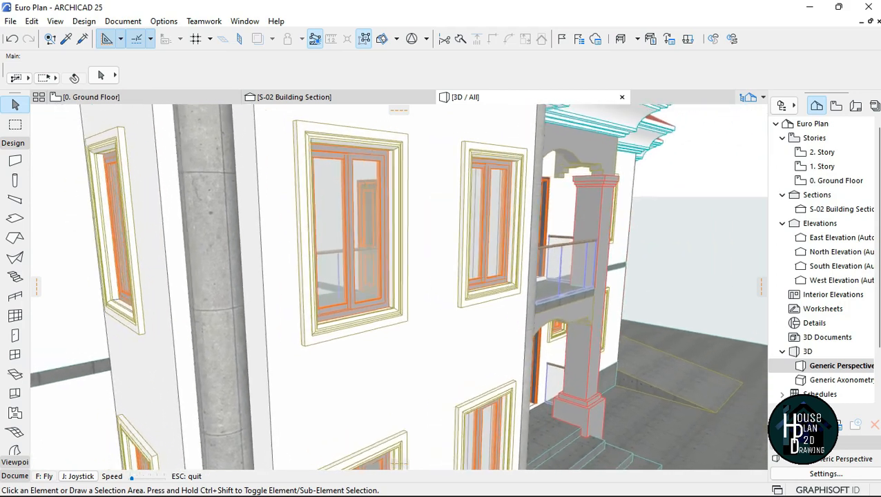
pyautogui.press('Escape')
pyautogui.click(359, 142)
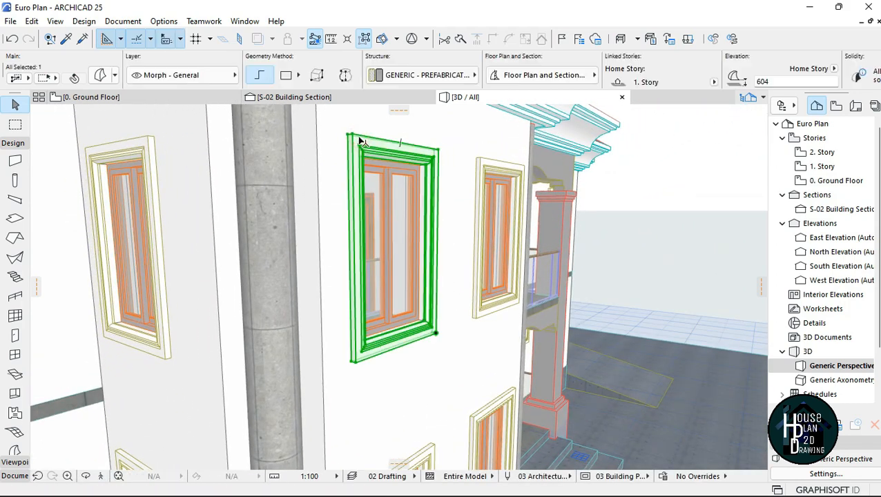
pyautogui.press('Escape')
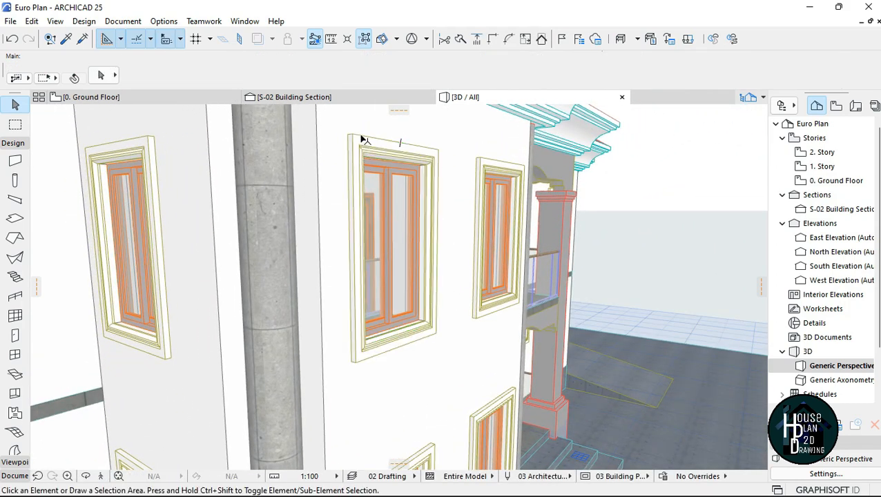
# - Return to the S-02 building section and inspect how the windows and their surrounds appear along the rear wall
pyautogui.click(270, 97)
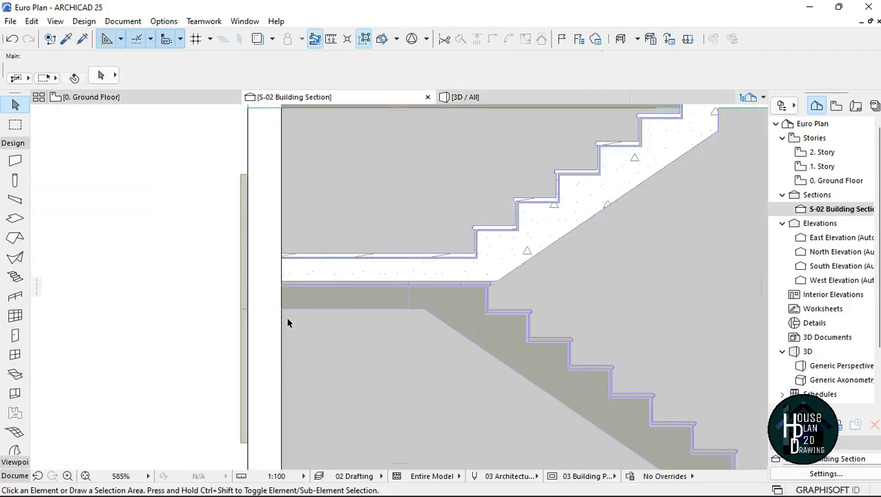
pyautogui.scroll(-10, 268, 292)
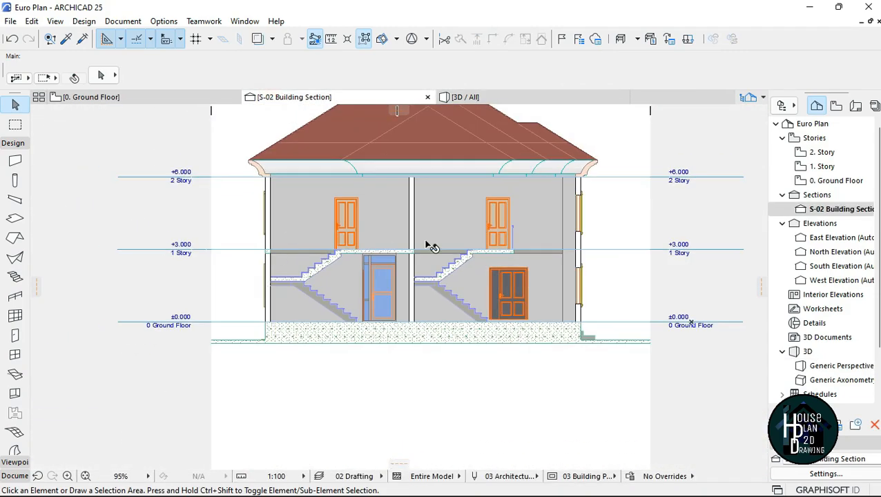
pyautogui.scroll(8, 572, 228)
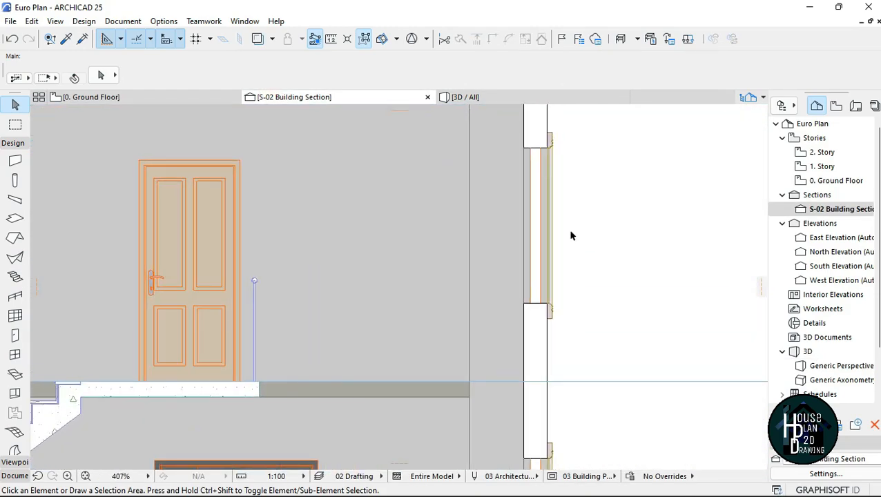
pyautogui.scroll(-8, 570, 235)
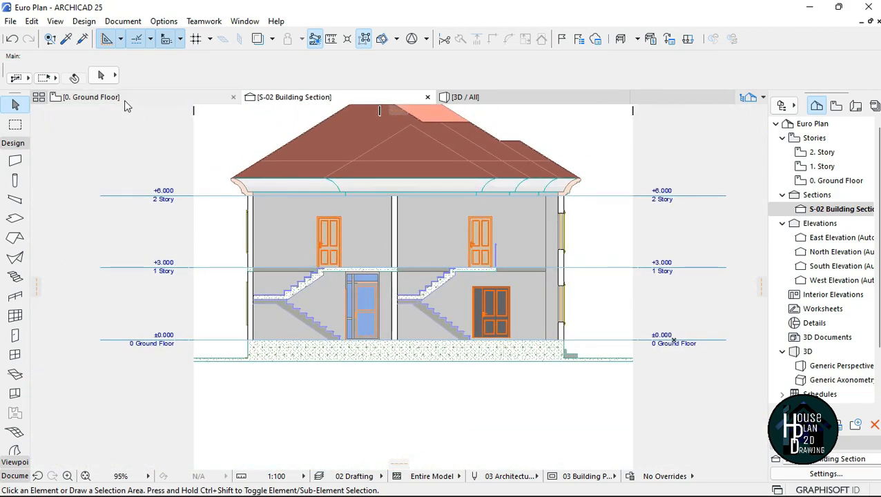
# - On the Ground Floor plan, hide the layer of the morph spanning the wide opening in the rear exterior wall
pyautogui.click(125, 101)
pyautogui.scroll(7, 297, 209)
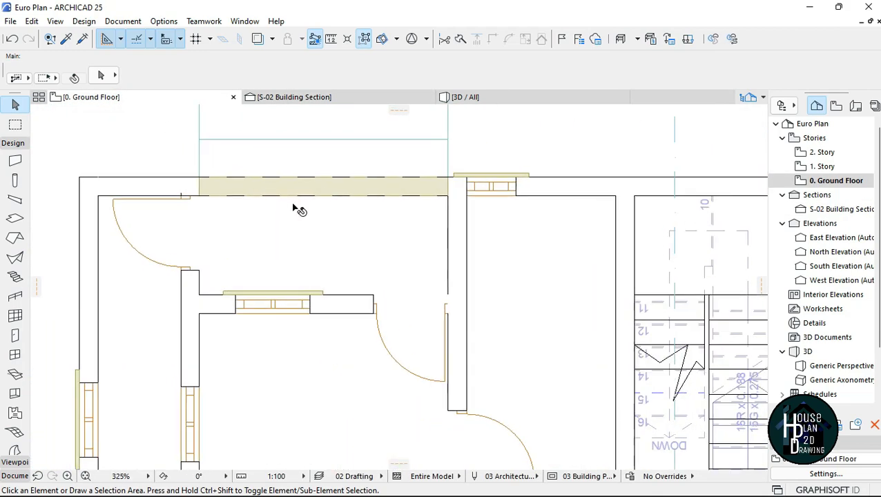
pyautogui.click(338, 188)
pyautogui.click(336, 187)
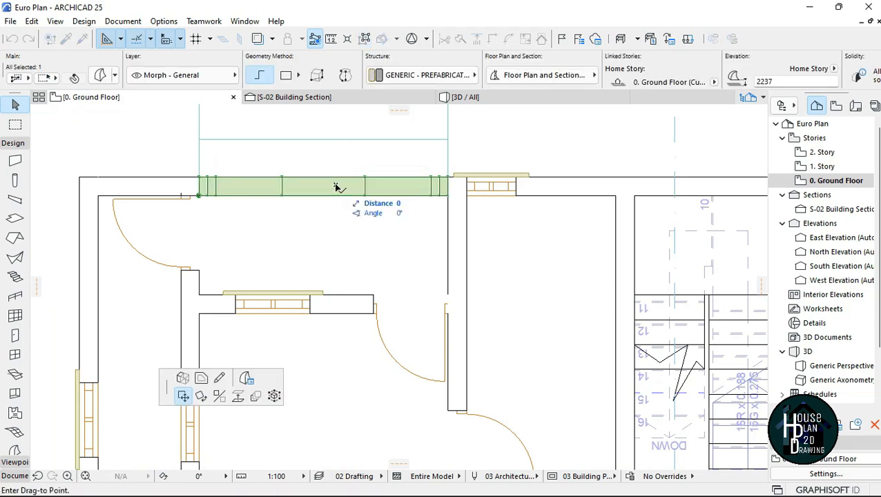
pyautogui.scroll(-3, 302, 262)
pyautogui.scroll(5, 345, 218)
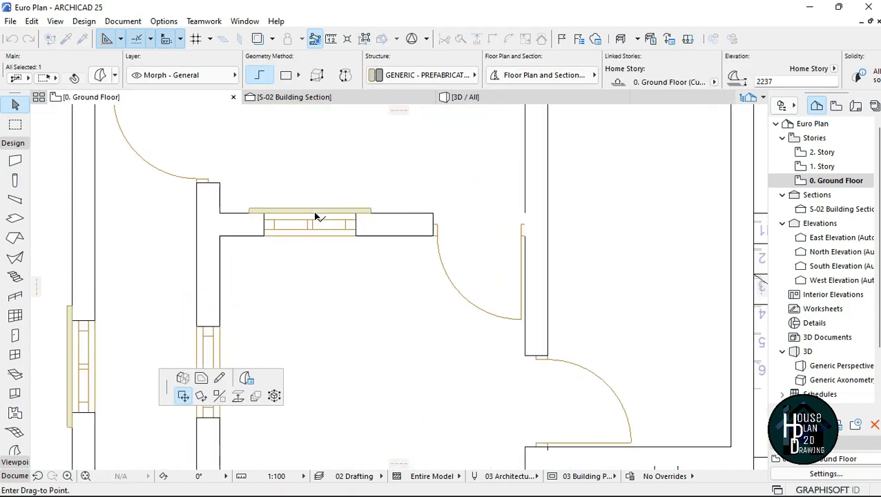
pyautogui.scroll(-5, 304, 255)
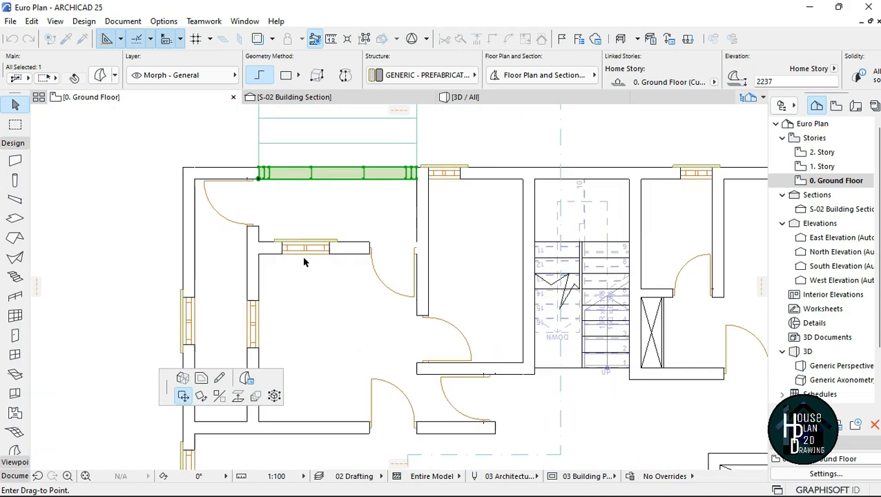
pyautogui.scroll(2, 323, 220)
pyautogui.click(327, 209)
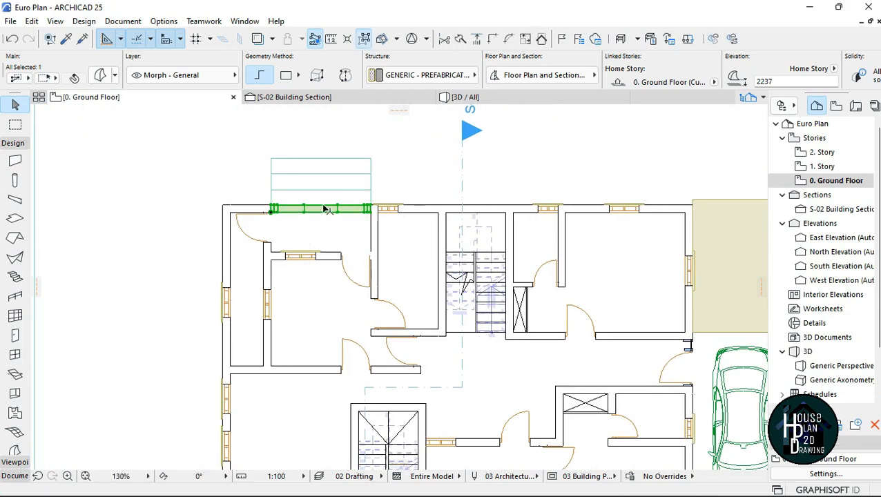
pyautogui.rightClick(328, 214)
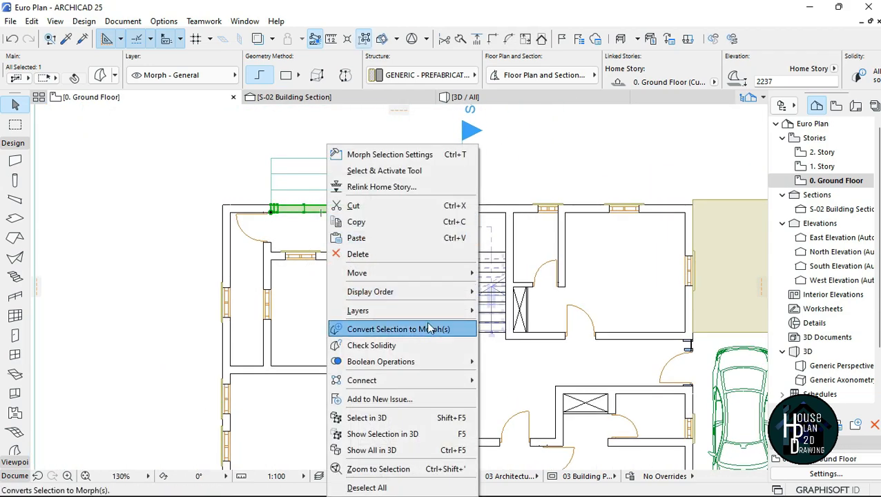
pyautogui.moveTo(429, 313)
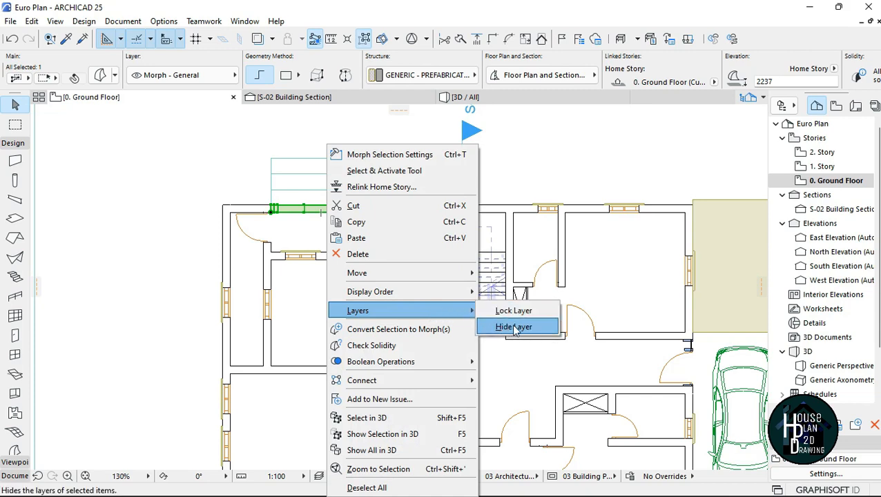
pyautogui.click(517, 329)
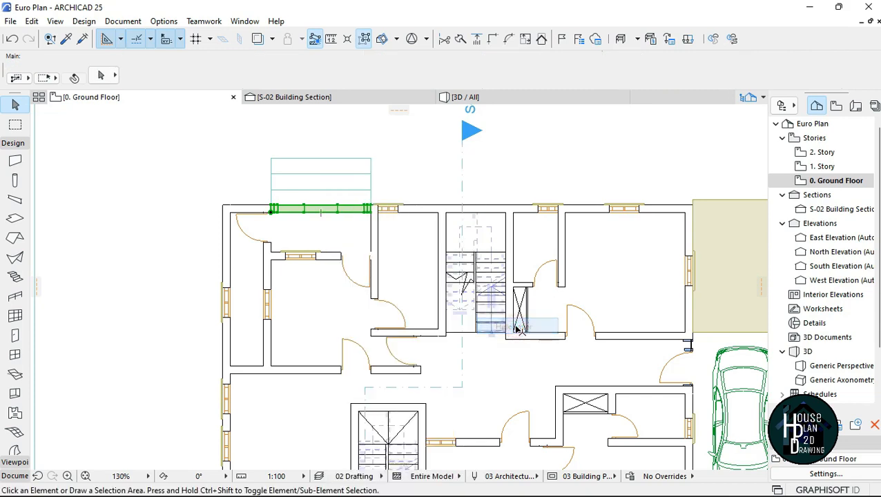
# - Examine the Ground Floor plan around the rooms, windows and section line for remaining morph surrounds
pyautogui.scroll(-3, 348, 294)
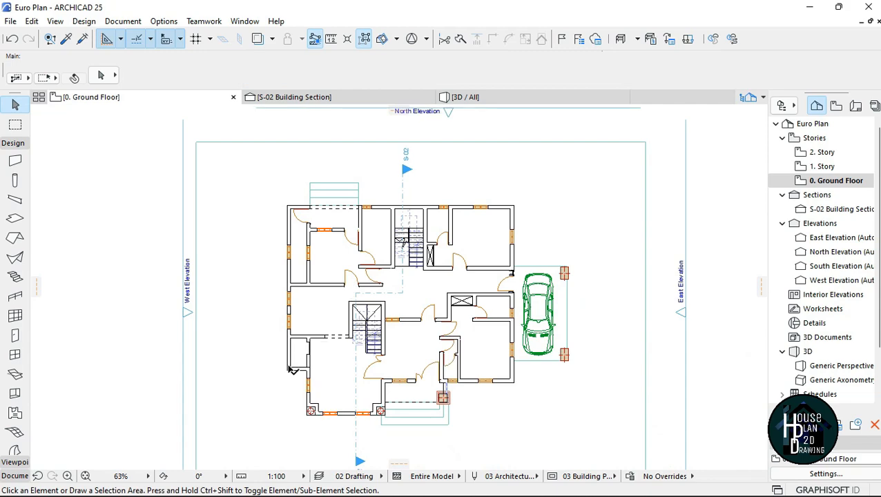
pyautogui.scroll(1, 298, 383)
pyautogui.scroll(-1, 347, 253)
pyautogui.scroll(1, 356, 276)
pyautogui.scroll(1, 364, 306)
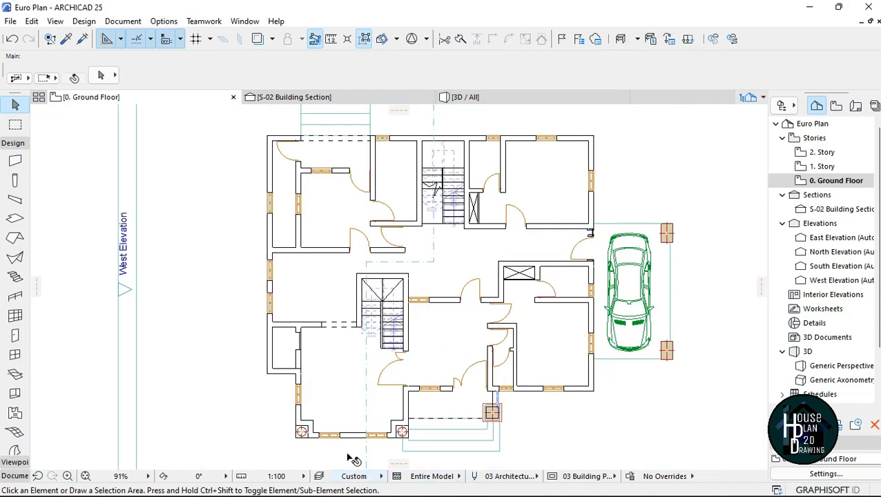
pyautogui.scroll(-2, 416, 271)
pyautogui.scroll(1, 422, 285)
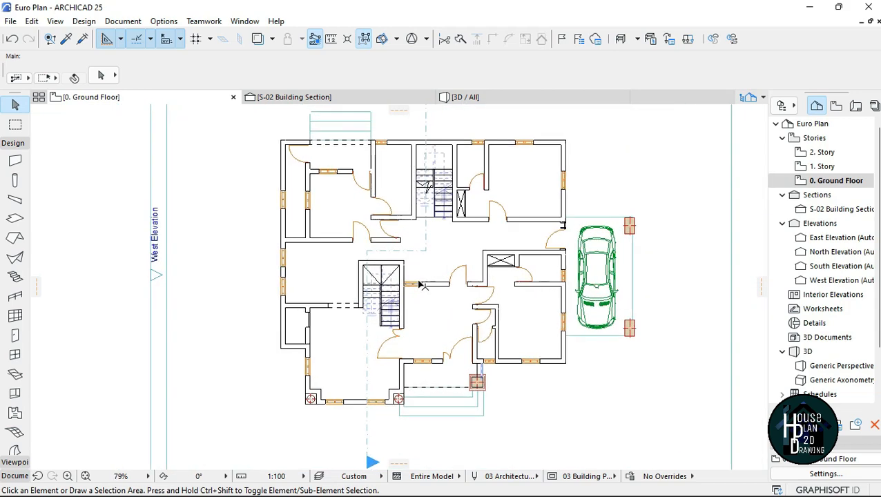
pyautogui.scroll(1, 423, 285)
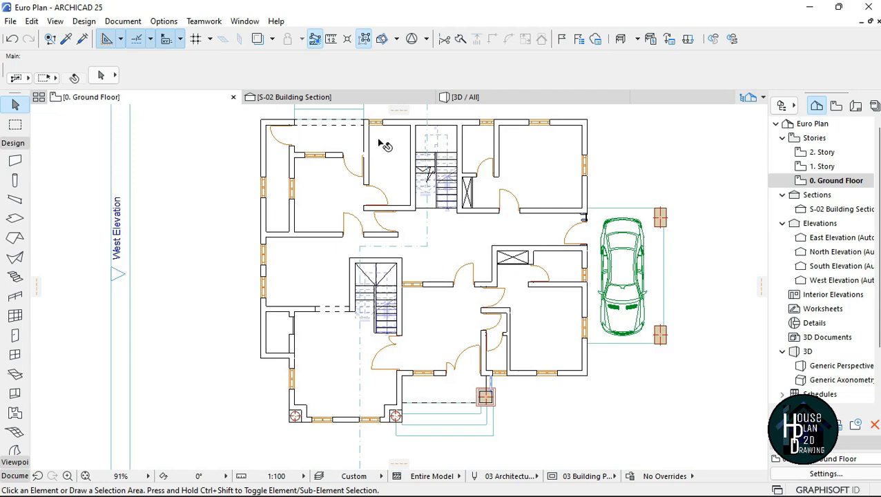
# - Close the S-02 Building Section and reopen it with the current layer visibility applied
pyautogui.click(419, 98)
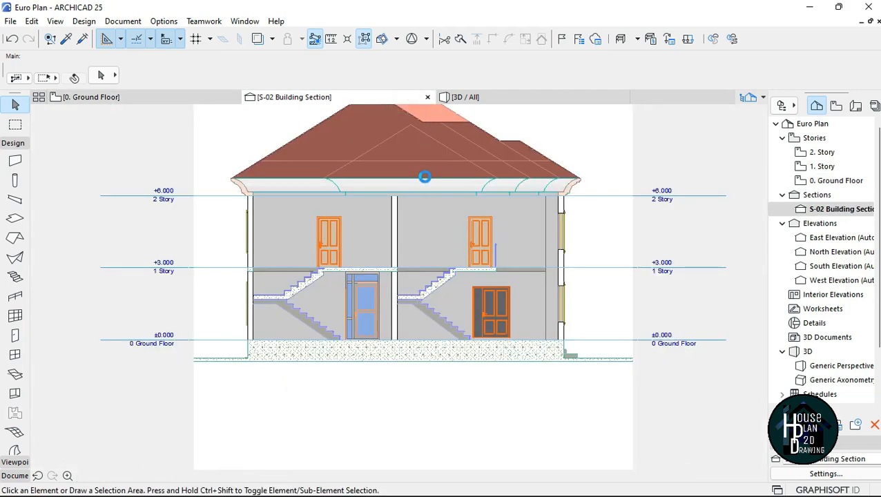
pyautogui.scroll(-2, 410, 211)
pyautogui.scroll(2, 423, 186)
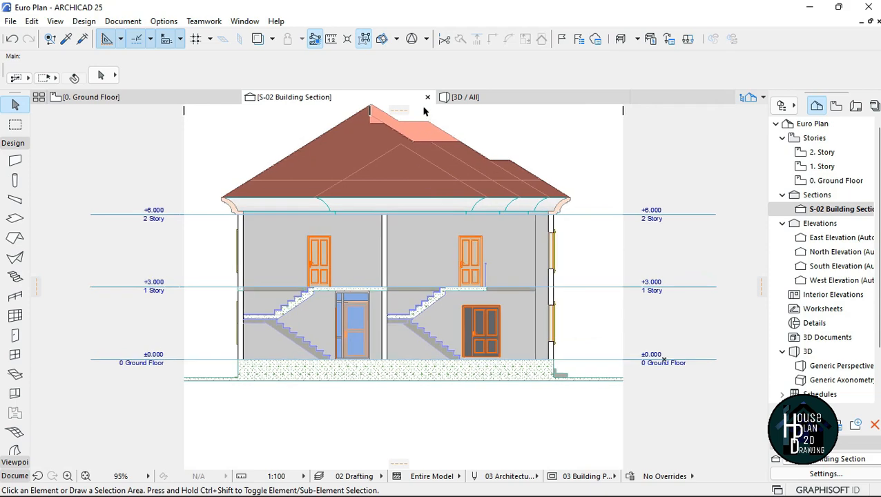
pyautogui.click(427, 97)
pyautogui.doubleClick(820, 209)
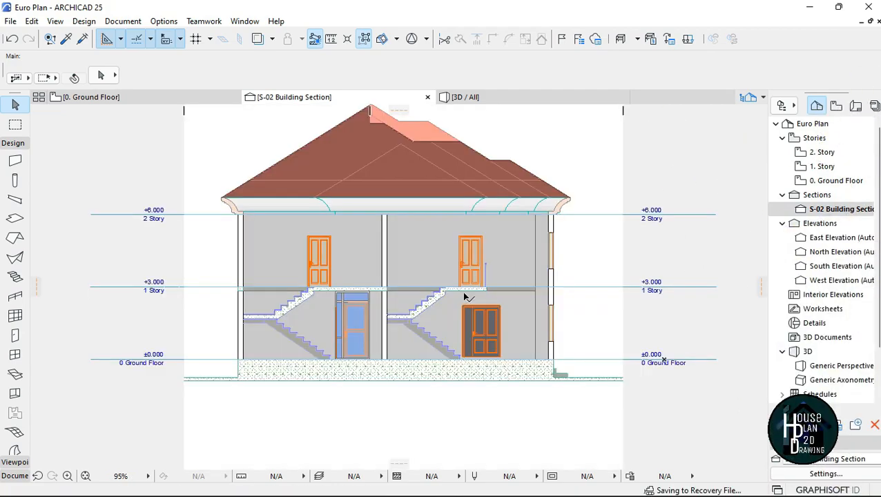
# - Inspect the outer walls, windows and staircases in the S-02 section with the morph layer hidden
pyautogui.scroll(4, 248, 177)
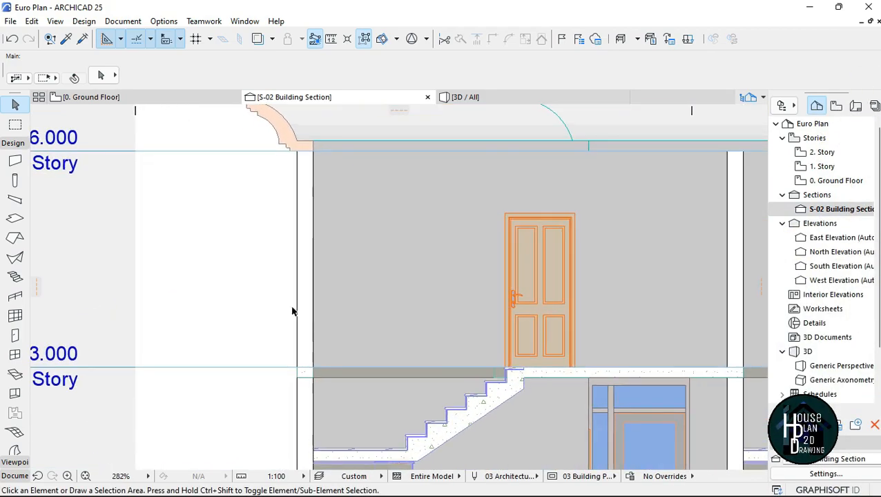
pyautogui.scroll(-4, 292, 311)
pyautogui.scroll(5, 573, 259)
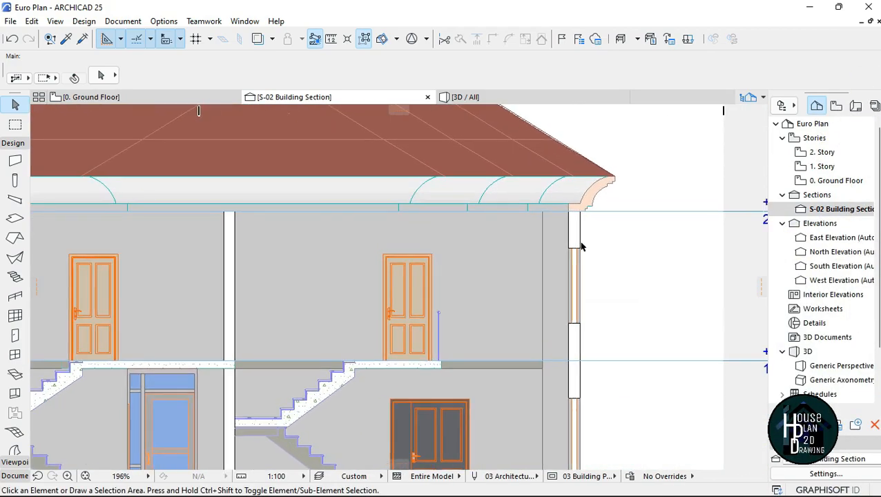
pyautogui.scroll(-6, 544, 262)
pyautogui.scroll(2, 435, 304)
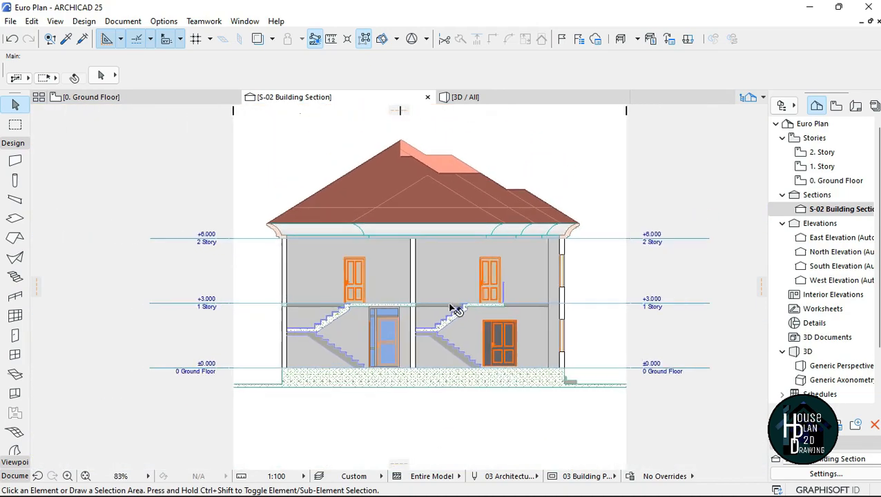
pyautogui.scroll(-2, 431, 290)
pyautogui.scroll(2, 418, 261)
pyautogui.scroll(-2, 418, 261)
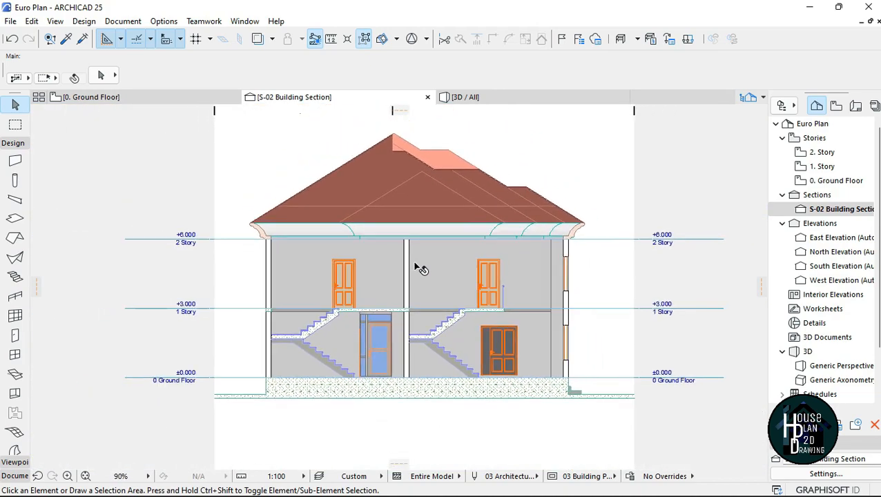
pyautogui.scroll(1, 417, 214)
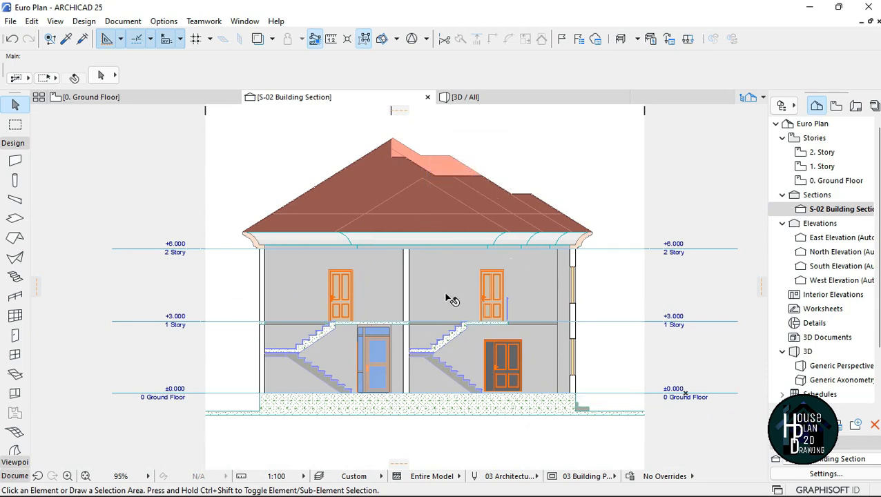
# - Create a new independent worksheet with reference ID Section and name Worksheet
pyautogui.moveTo(450, 298)
pyautogui.click(824, 310)
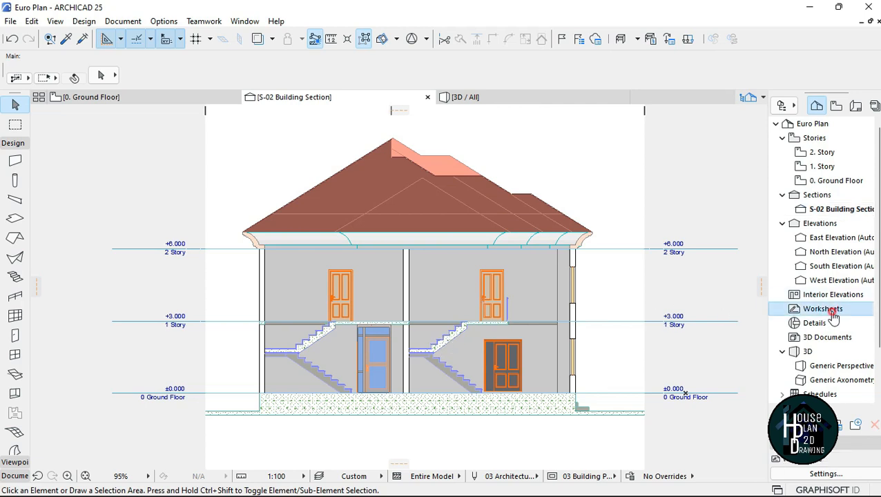
pyautogui.rightClick(826, 312)
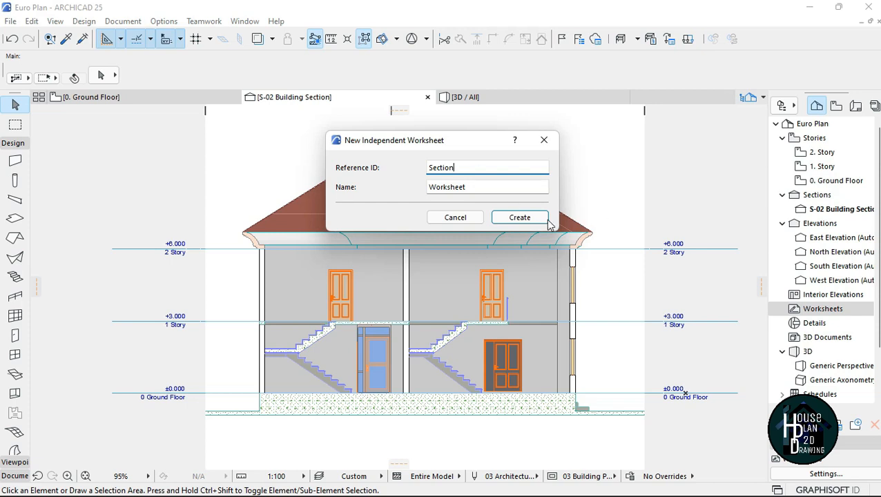
pyautogui.click(521, 217)
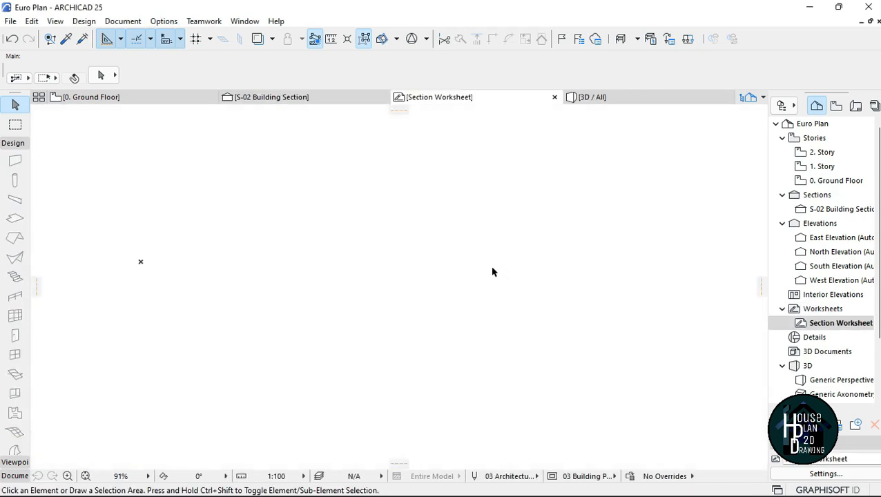
# - Select the whole building drawing in the S-02 Building Section, copy it and clear the selection
pyautogui.click(281, 97)
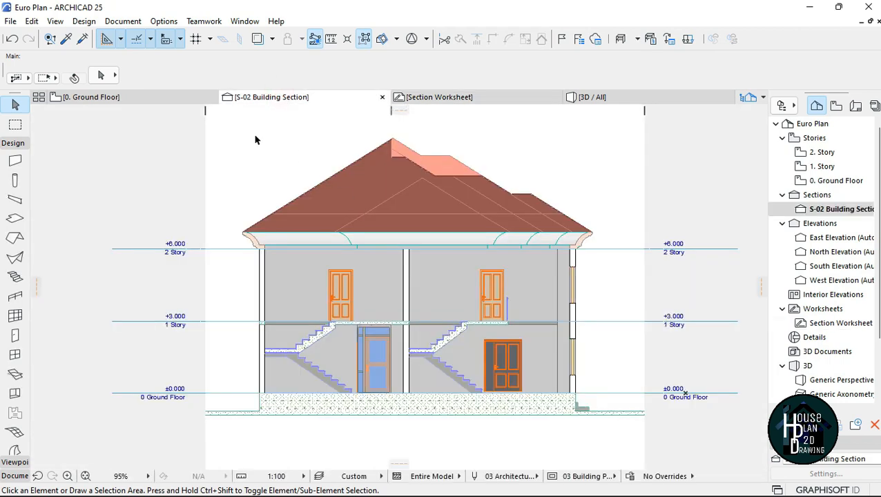
pyautogui.moveTo(224, 128)
pyautogui.mouseDown()
pyautogui.moveTo(521, 330)
pyautogui.moveTo(609, 427)
pyautogui.moveTo(614, 446)
pyautogui.mouseUp()
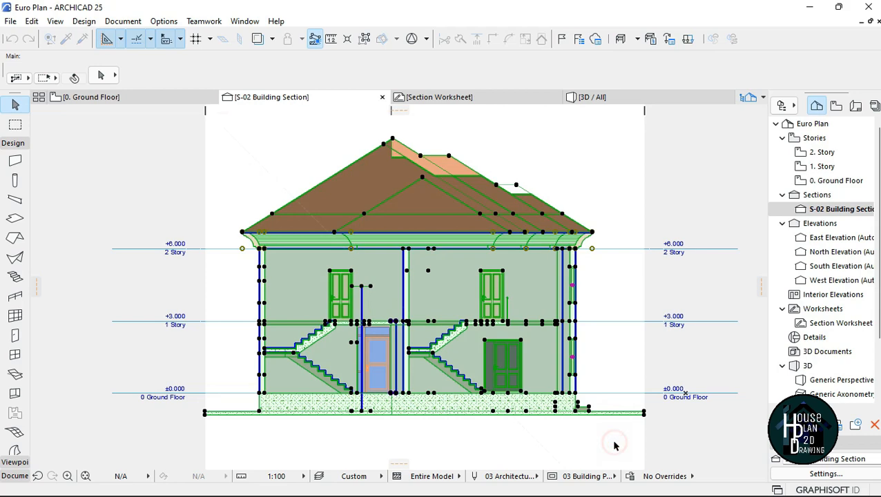
pyautogui.rightClick(546, 140)
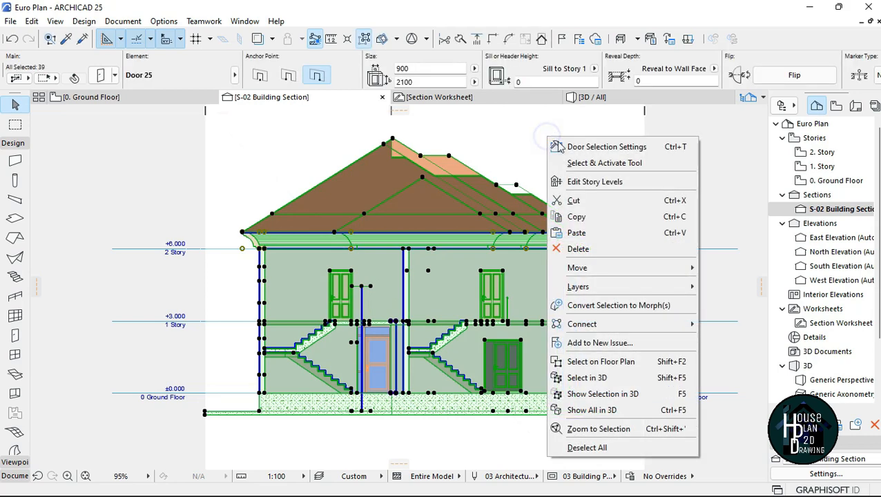
pyautogui.click(584, 215)
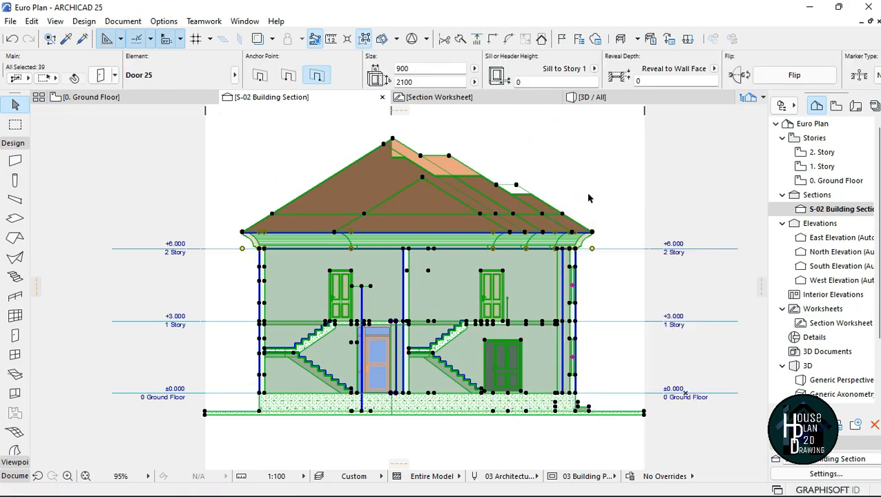
pyautogui.click(589, 198)
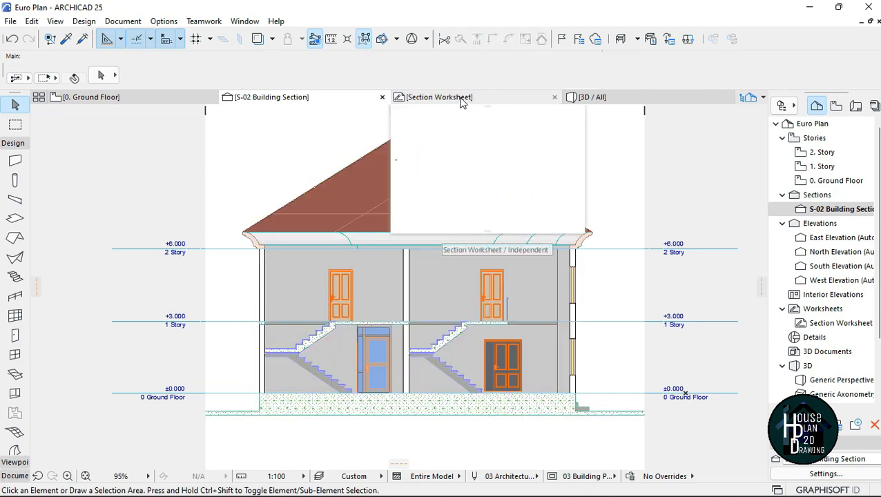
# - Paste the copied section into the Section Worksheet at the center of the current view, keeping the current zoom
pyautogui.click(462, 99)
pyautogui.rightClick(291, 195)
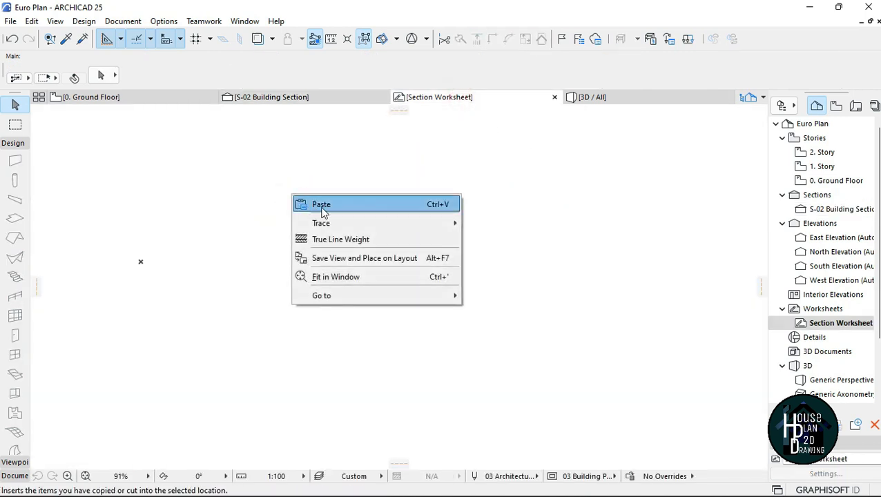
pyautogui.click(322, 206)
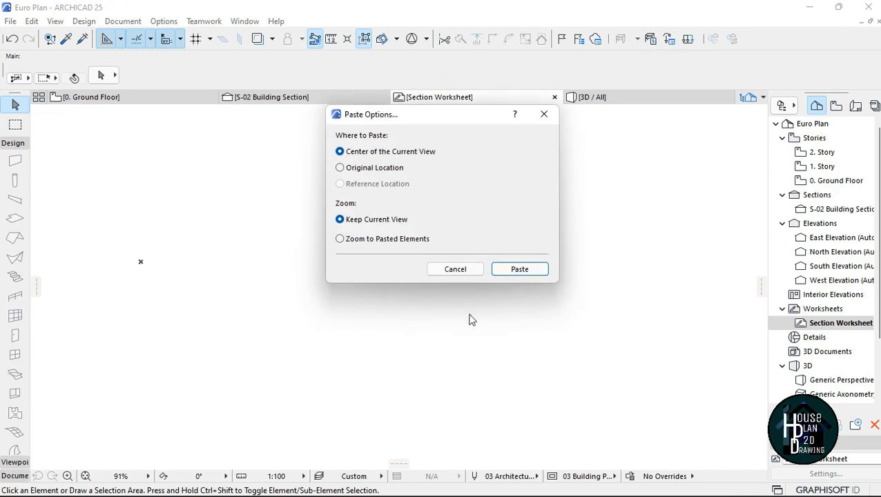
pyautogui.click(518, 269)
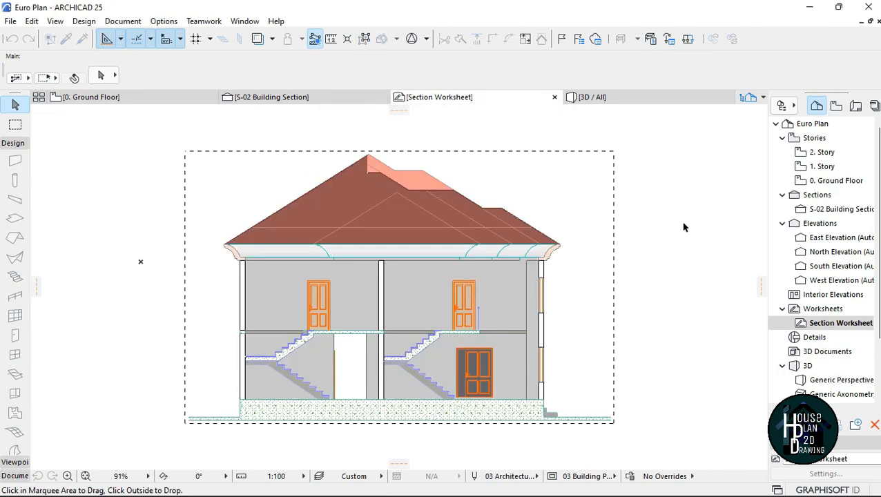
pyautogui.click(686, 219)
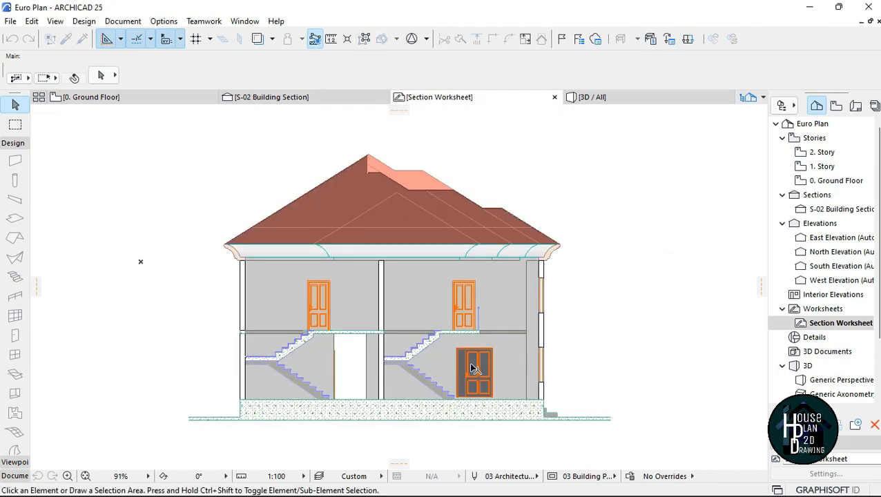
# - Examine the blank ground-floor door opening in the pasted worksheet and compare it with the S-02 Building Section
pyautogui.scroll(5, 366, 372)
pyautogui.click(333, 309)
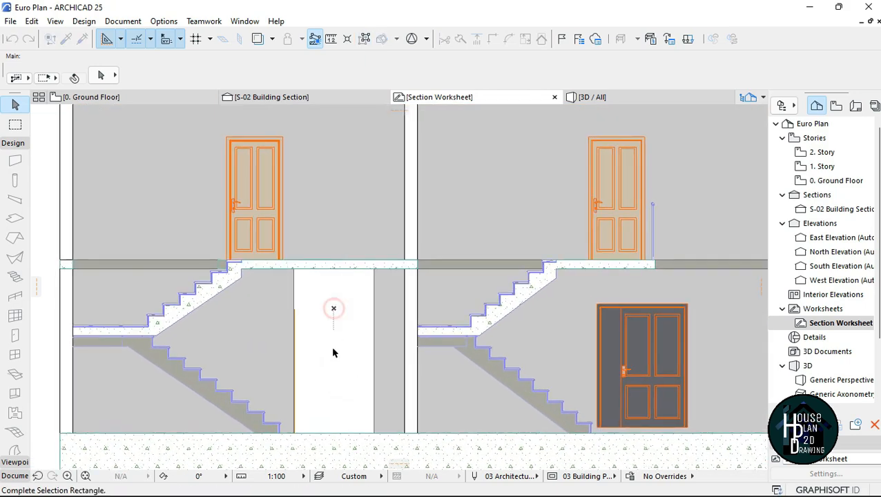
pyautogui.click(332, 353)
pyautogui.scroll(-5, 342, 332)
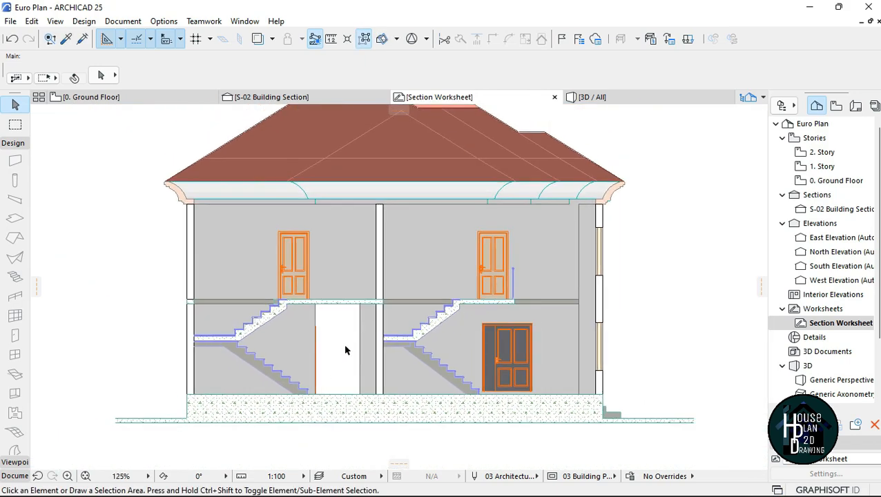
pyautogui.click(284, 97)
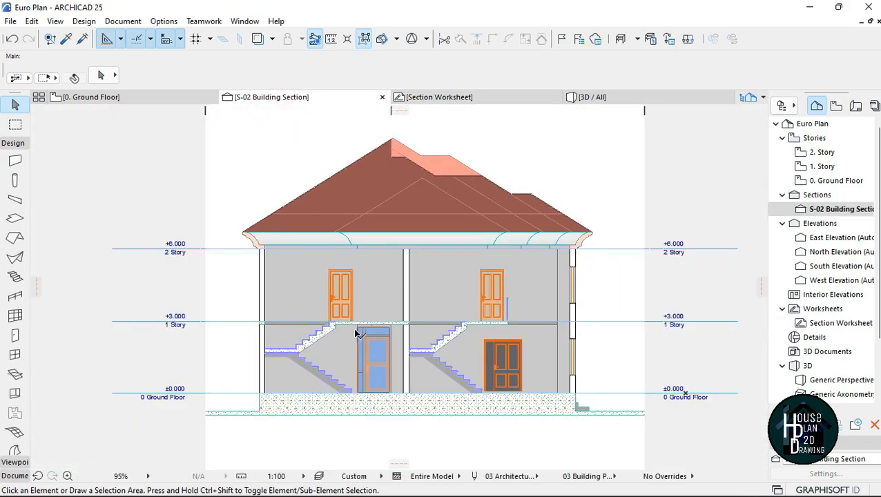
# - Select the whole building drawing in the S-02 Building Section, add the ground-floor glazed curtain wall door, copy everything and clear the selection
pyautogui.click(232, 130)
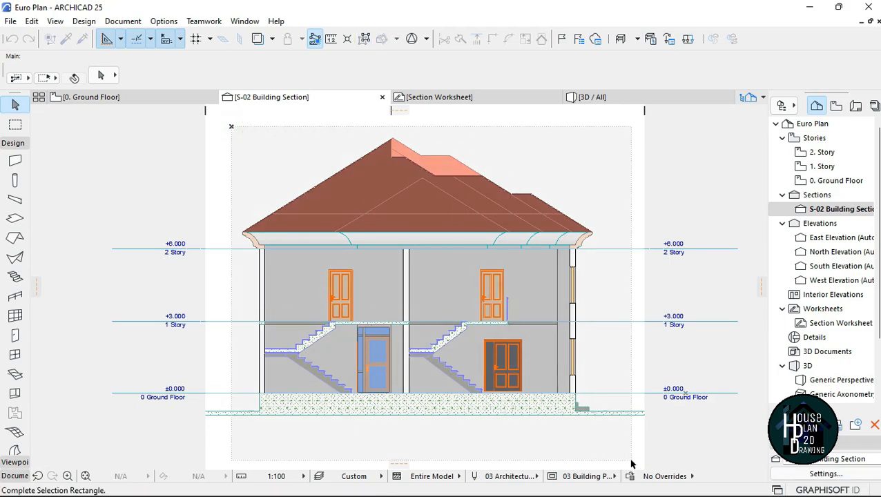
pyautogui.click(632, 464)
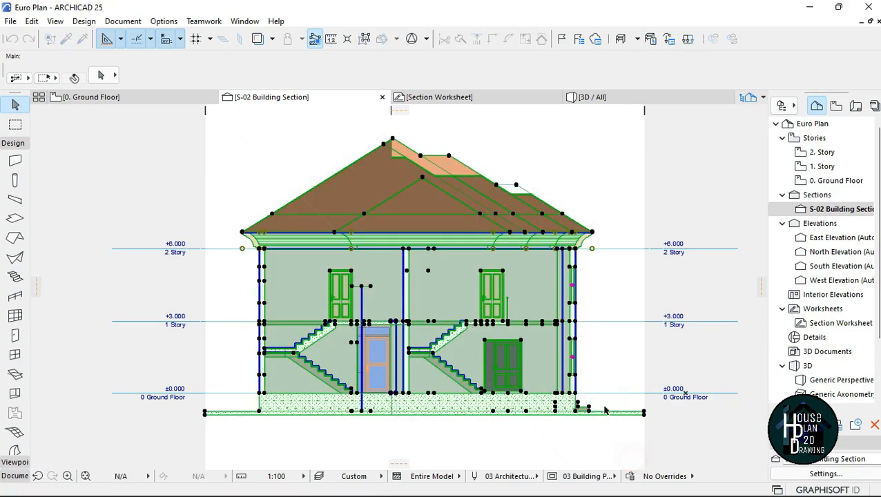
pyautogui.click(452, 98)
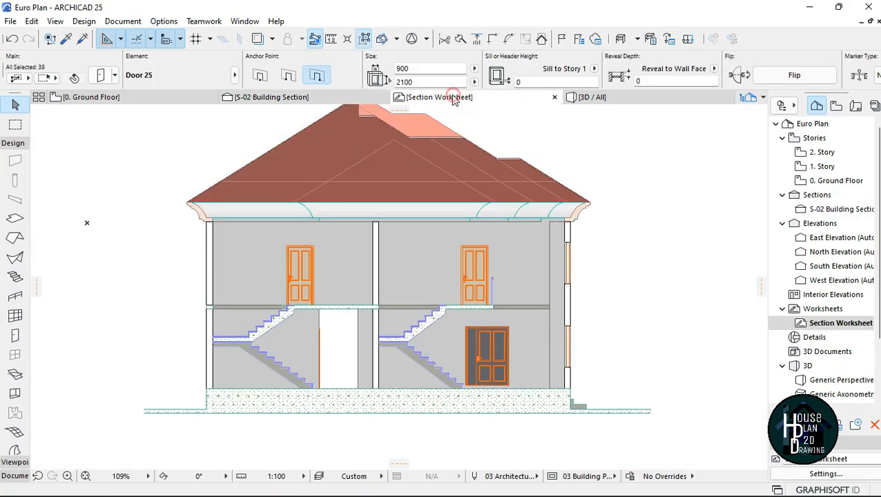
pyautogui.click(554, 97)
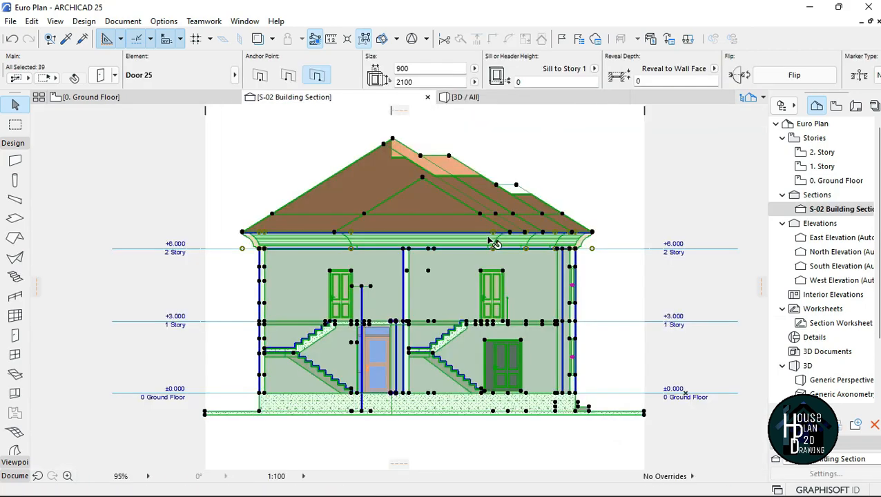
pyautogui.scroll(2, 418, 381)
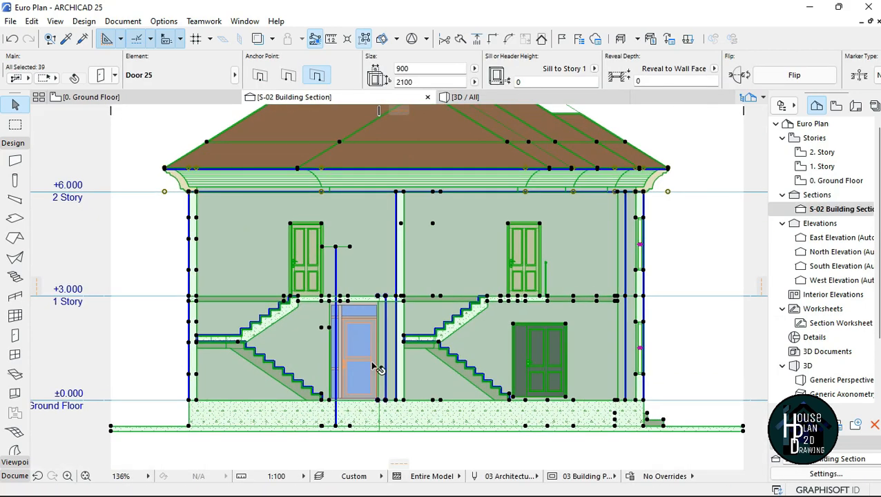
pyautogui.keyDown('shift'); pyautogui.click(364, 353); pyautogui.keyUp('shift')
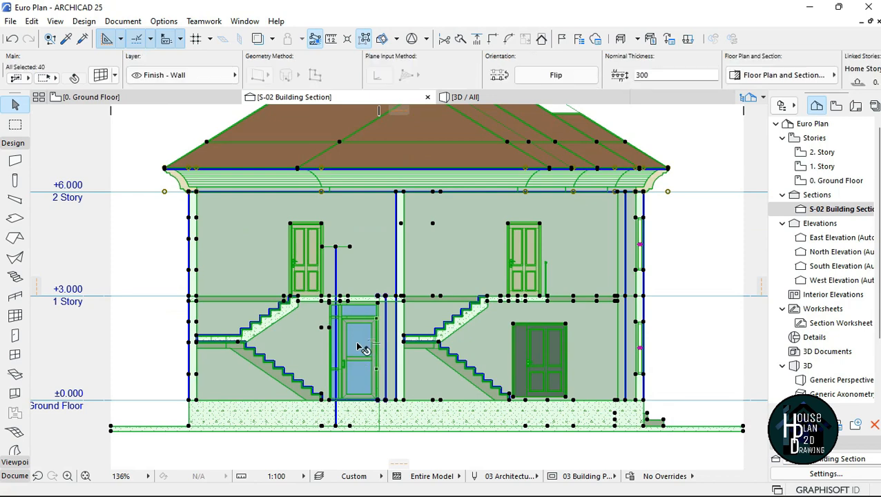
pyautogui.scroll(-2, 405, 351)
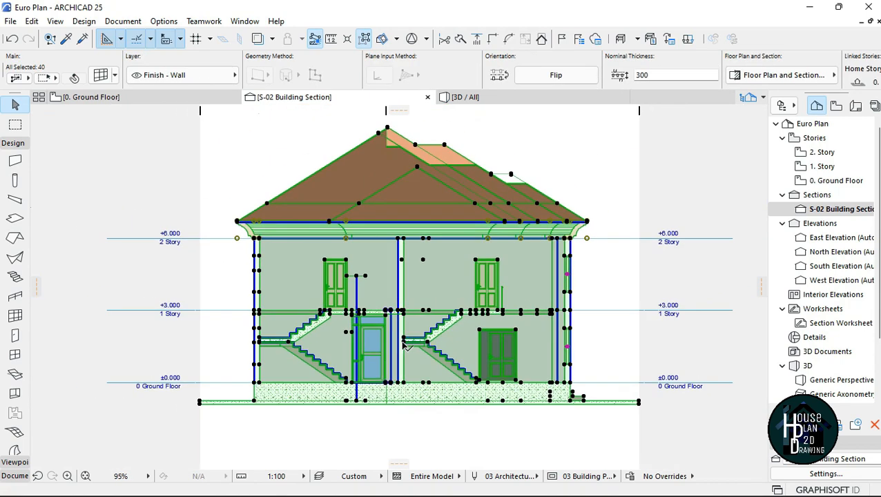
pyautogui.rightClick(596, 131)
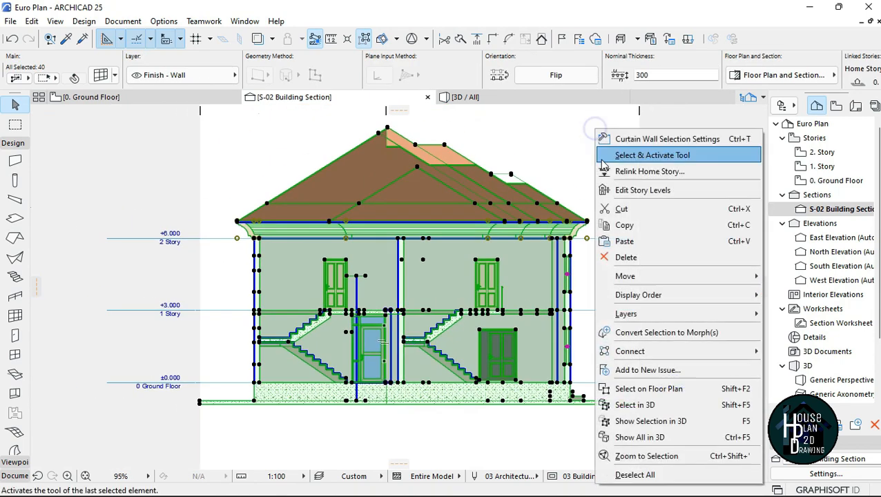
pyautogui.click(624, 226)
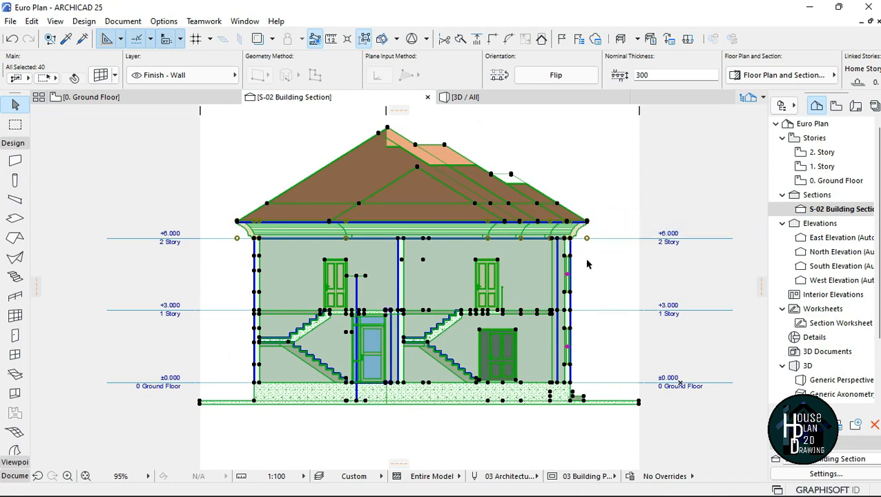
pyautogui.click(588, 264)
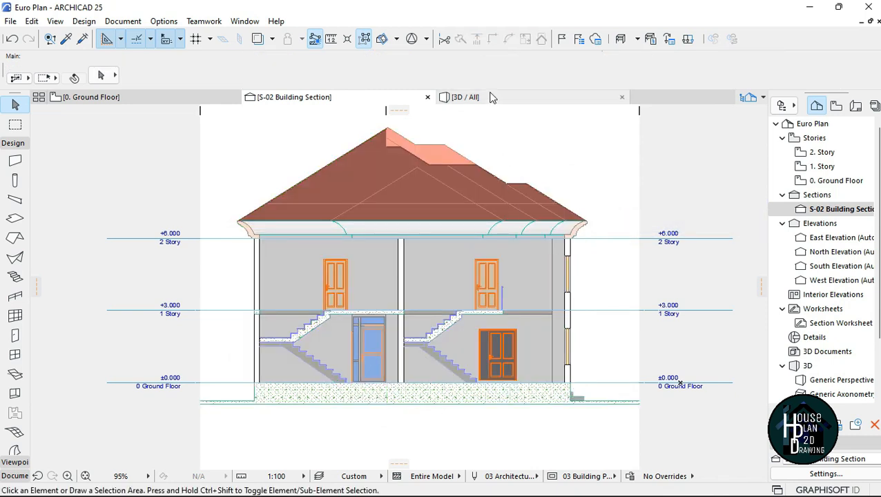
# - Reopen the Section Worksheet and delete the entire previously pasted building drawing
pyautogui.doubleClick(837, 312)
pyautogui.doubleClick(836, 312)
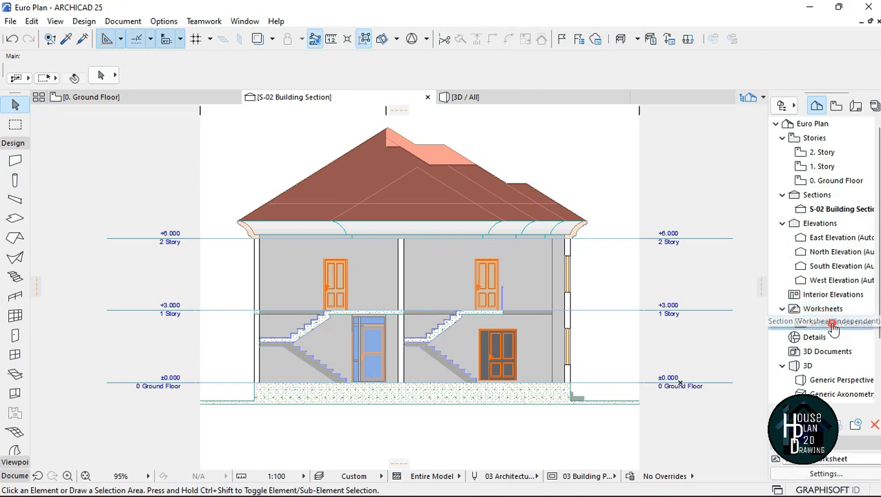
pyautogui.doubleClick(839, 323)
pyautogui.rightClick(359, 239)
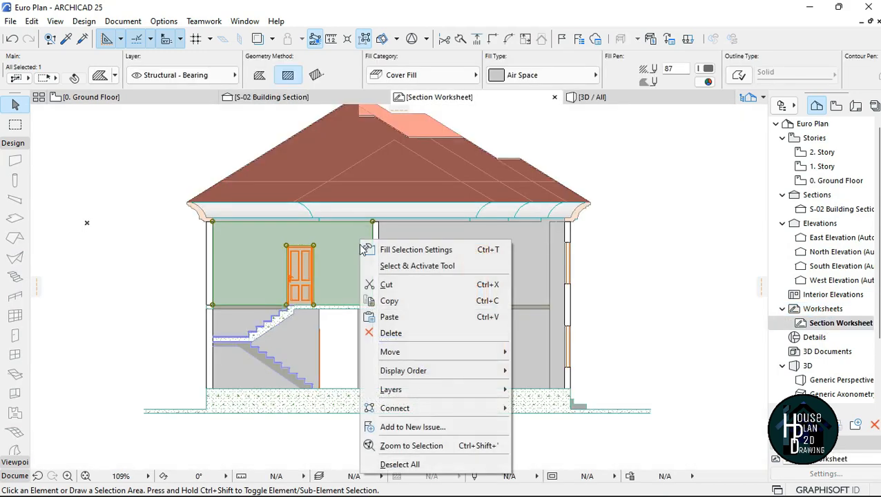
pyautogui.click(428, 324)
pyautogui.scroll(-1, 445, 355)
pyautogui.scroll(-3, 446, 354)
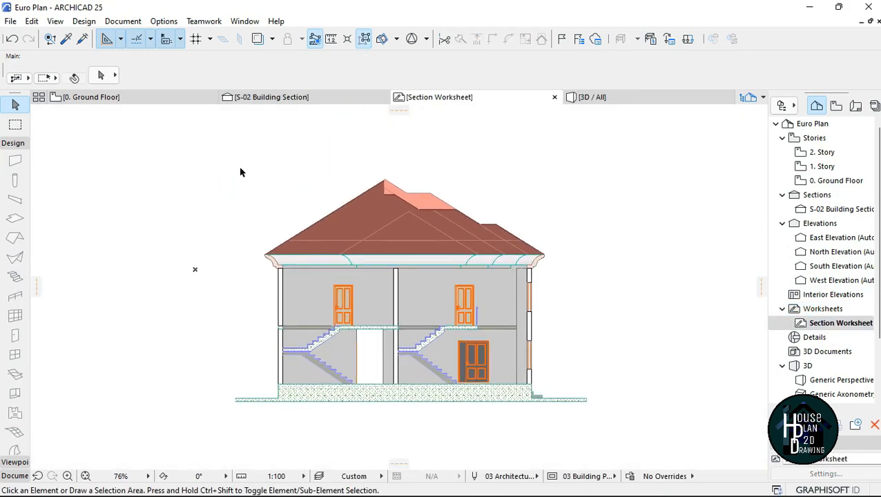
pyautogui.click(224, 156)
pyautogui.click(583, 427)
pyautogui.rightClick(593, 219)
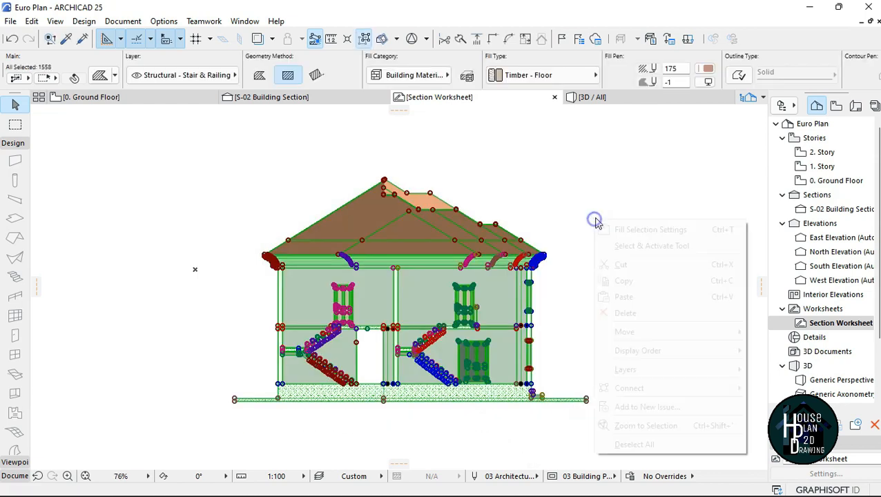
pyautogui.click(637, 314)
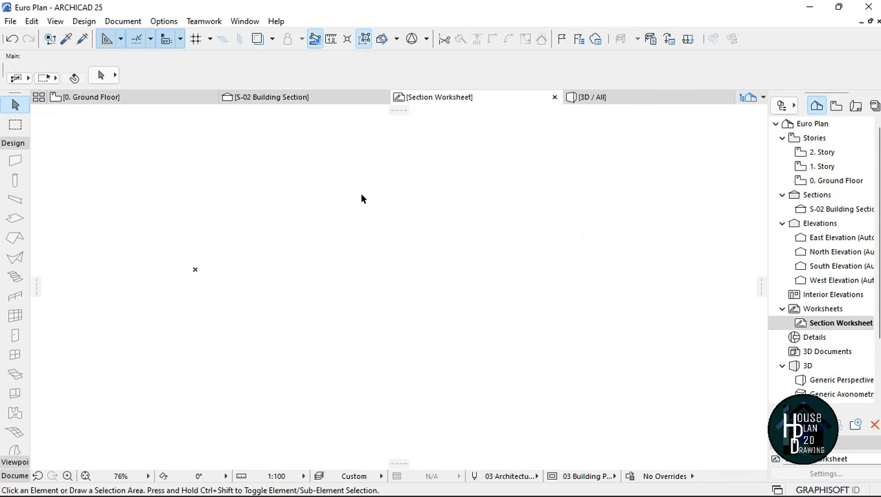
# - Paste the copied section with its glazed door into the empty Section Worksheet and drop it in place
pyautogui.rightClick(359, 194)
pyautogui.click(395, 199)
pyautogui.click(519, 269)
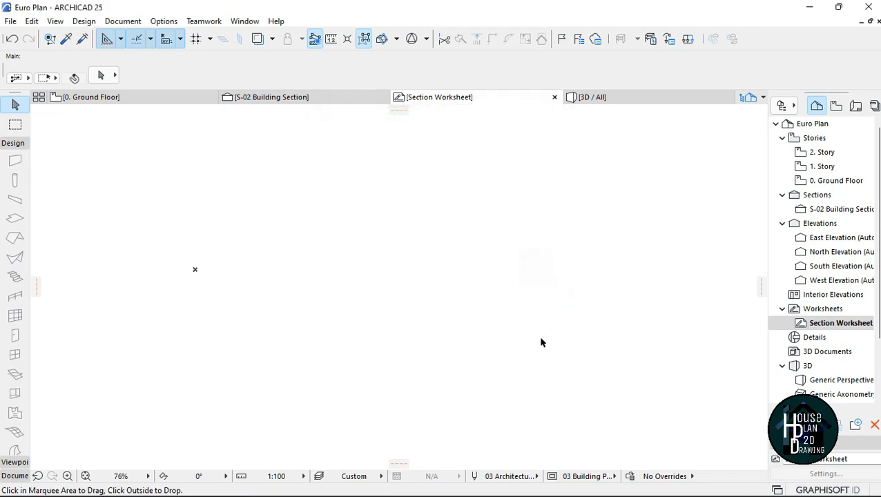
pyautogui.scroll(2, 328, 397)
pyautogui.scroll(2, 328, 397)
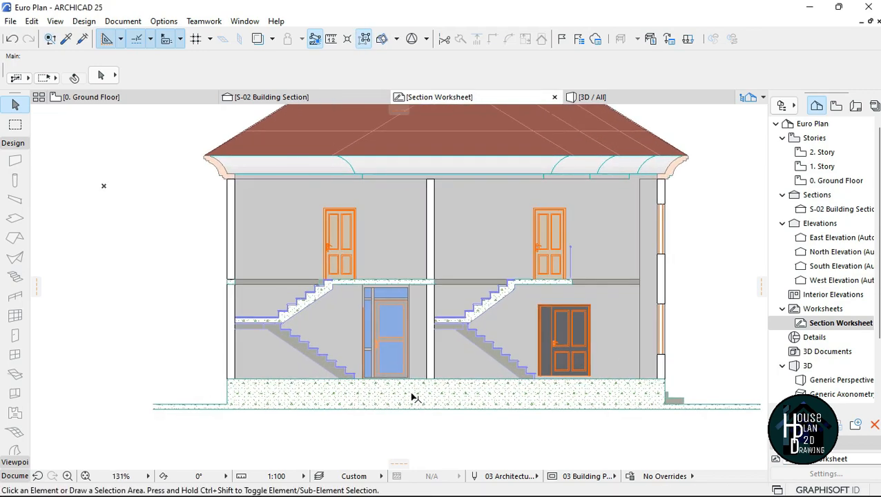
# - Examine the roof of the pasted section and compare it with the truss section in the House Plan Church Street project
pyautogui.scroll(-3, 421, 391)
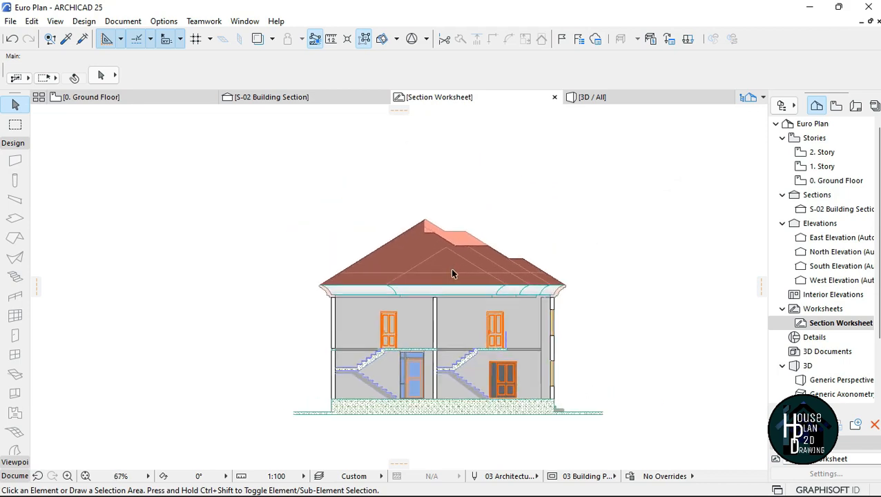
pyautogui.scroll(2, 456, 276)
pyautogui.scroll(1, 474, 271)
pyautogui.scroll(-3, 472, 273)
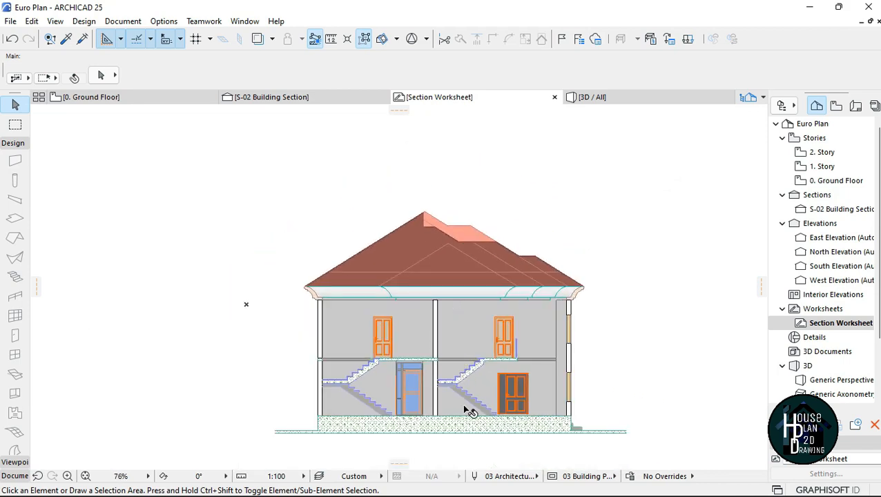
pyautogui.scroll(4, 450, 207)
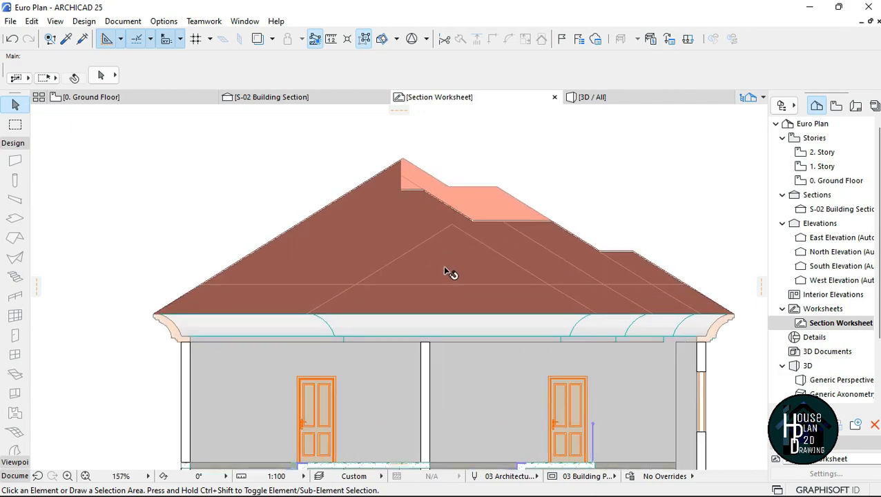
pyautogui.scroll(-1, 446, 272)
pyautogui.scroll(1, 539, 286)
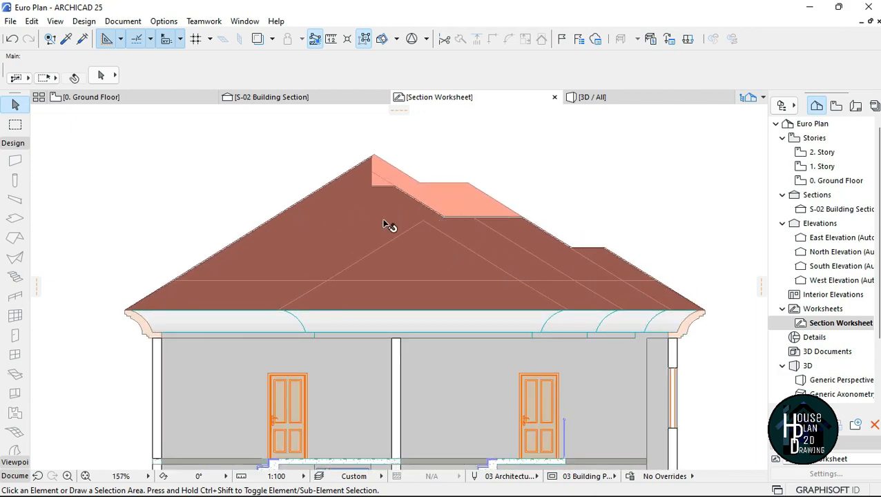
pyautogui.click(560, 481)
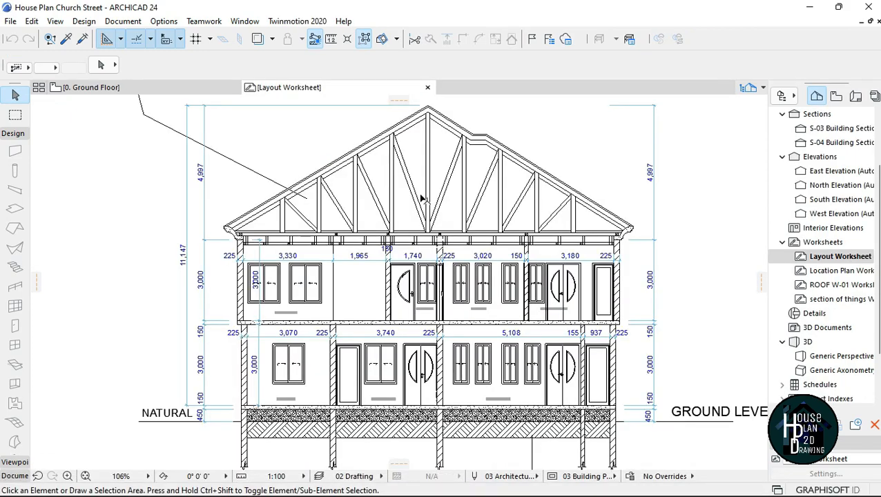
pyautogui.moveTo(644, 492)
pyautogui.click(584, 483)
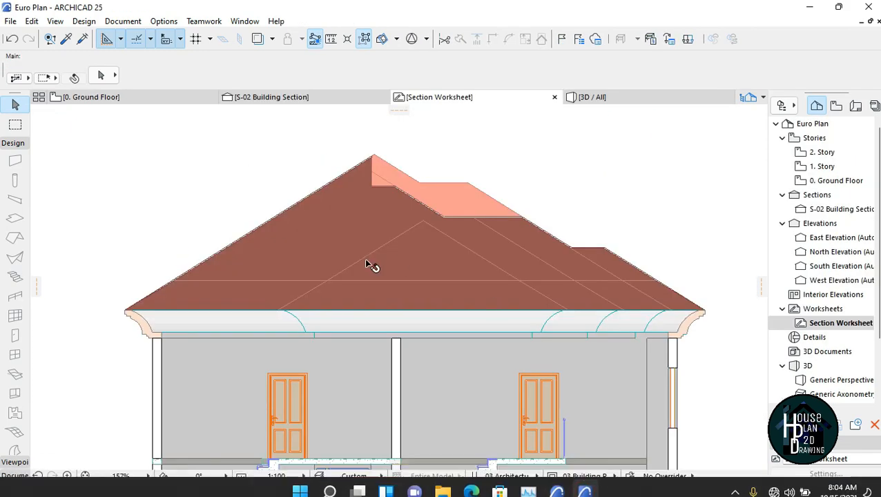
# - Trace the roof outline with a solid chained line from the left eave up to the ridge peak and down to the upper flat step
pyautogui.scroll(-3, 372, 262)
pyautogui.scroll(2, 387, 276)
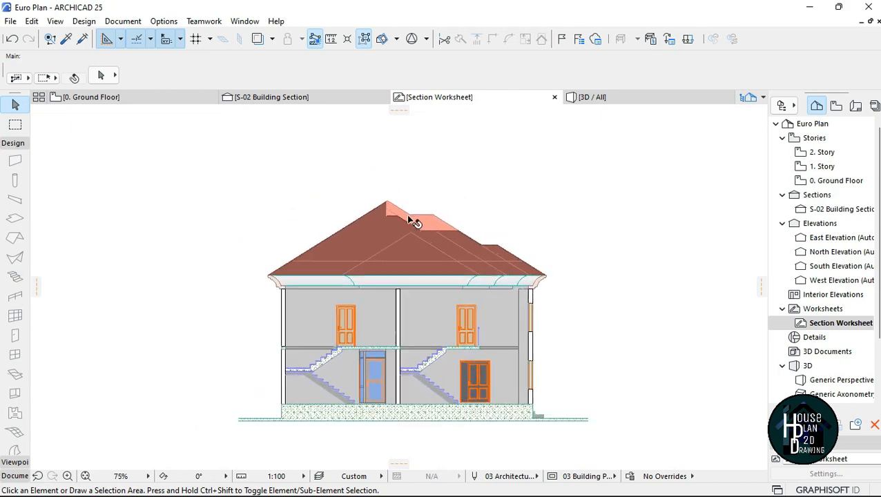
pyautogui.scroll(3, 389, 243)
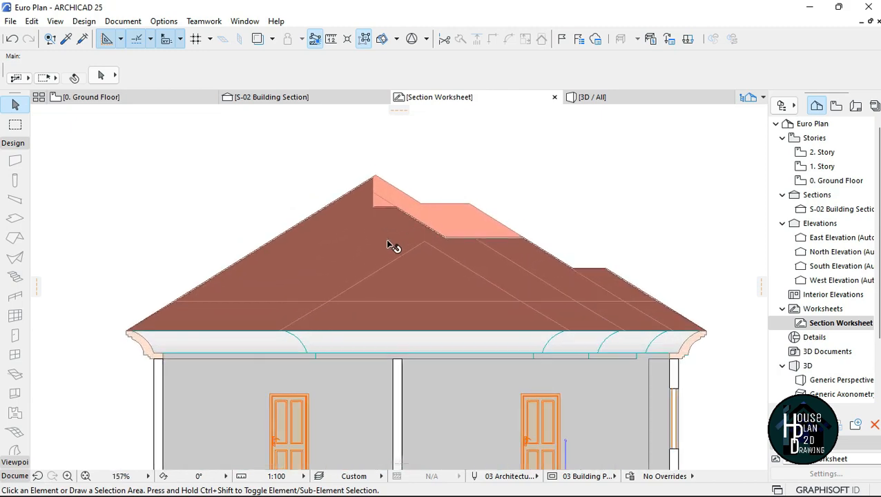
pyautogui.click(15, 477)
pyautogui.click(15, 364)
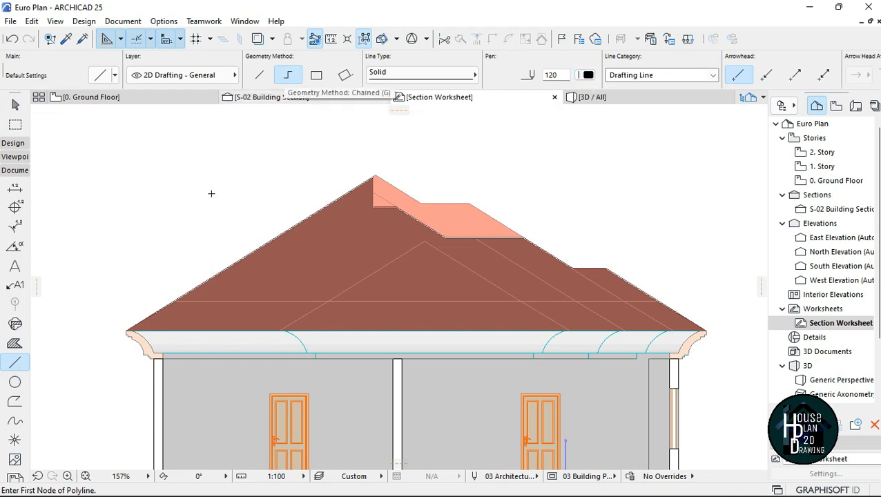
pyautogui.scroll(1, 126, 332)
pyautogui.scroll(3, 127, 332)
pyautogui.click(127, 332)
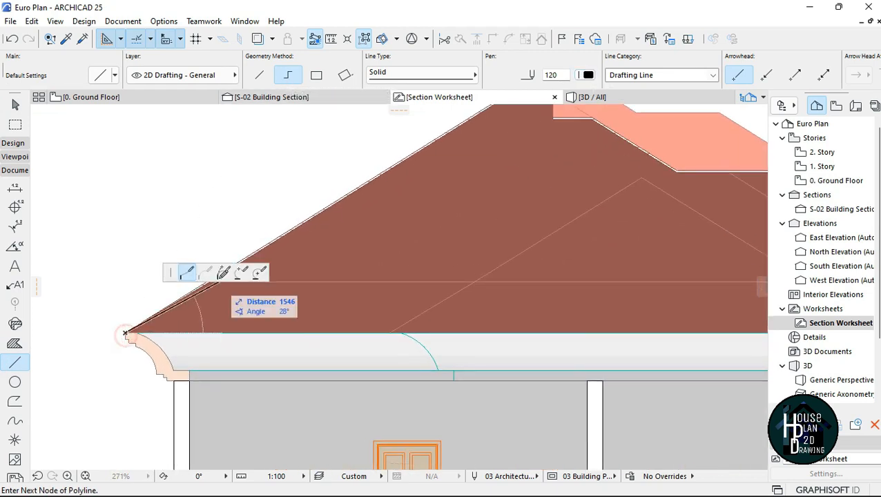
pyautogui.scroll(-4, 194, 386)
pyautogui.scroll(4, 349, 231)
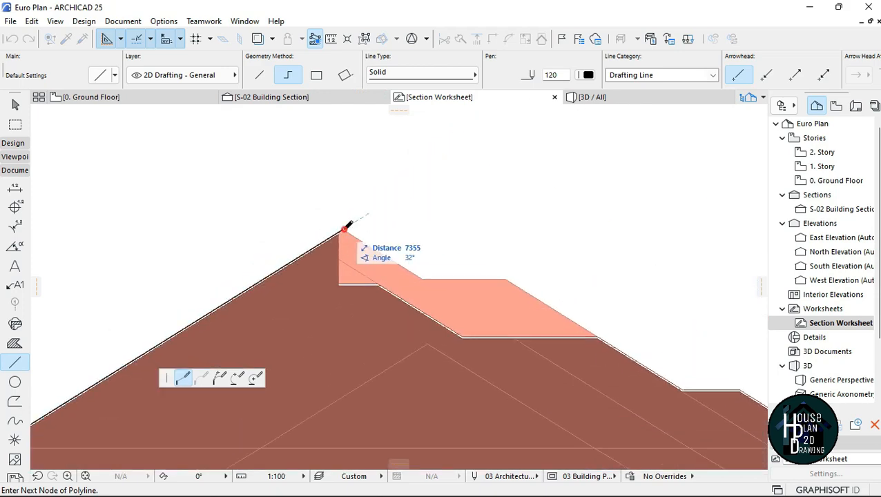
pyautogui.click(342, 231)
pyautogui.click(422, 278)
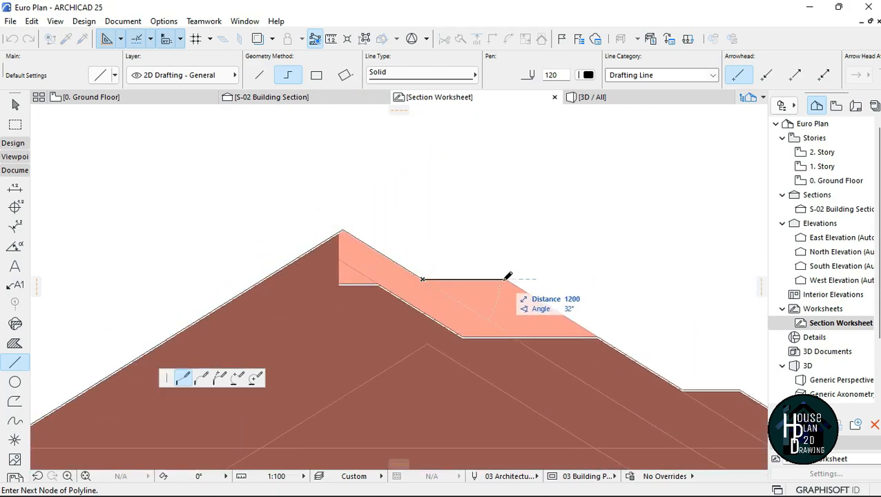
# - Continue the roof outline across the upper and lower flat steps and down to the right eave, and finish the polyline
pyautogui.scroll(-3, 656, 337)
pyautogui.scroll(5, 369, 236)
pyautogui.click(367, 248)
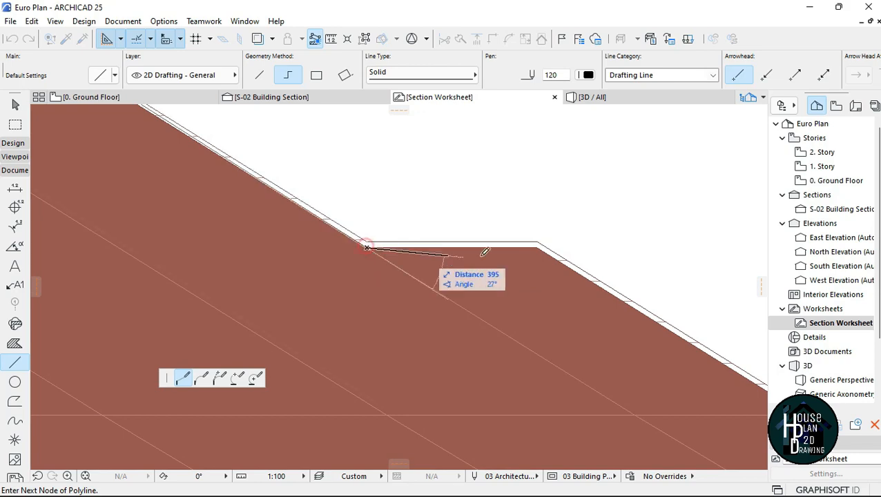
pyautogui.click(537, 246)
pyautogui.scroll(-5, 577, 246)
pyautogui.scroll(5, 475, 196)
pyautogui.scroll(-5, 321, 191)
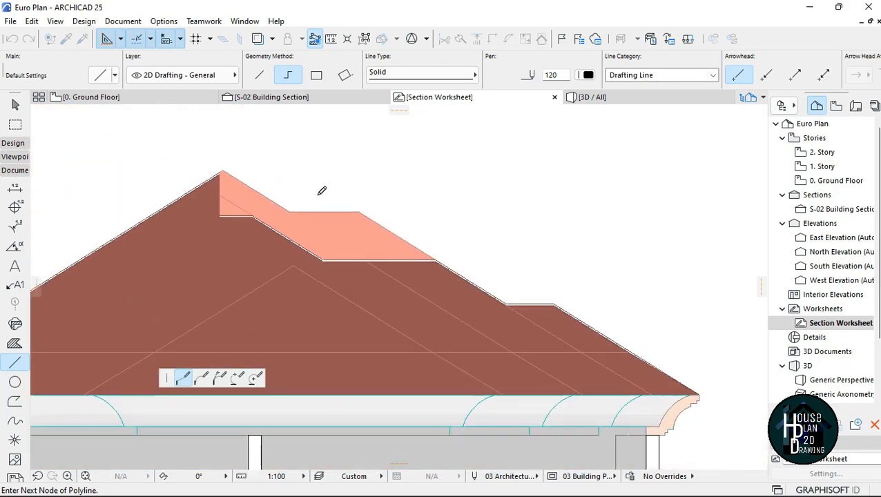
pyautogui.scroll(5, 308, 243)
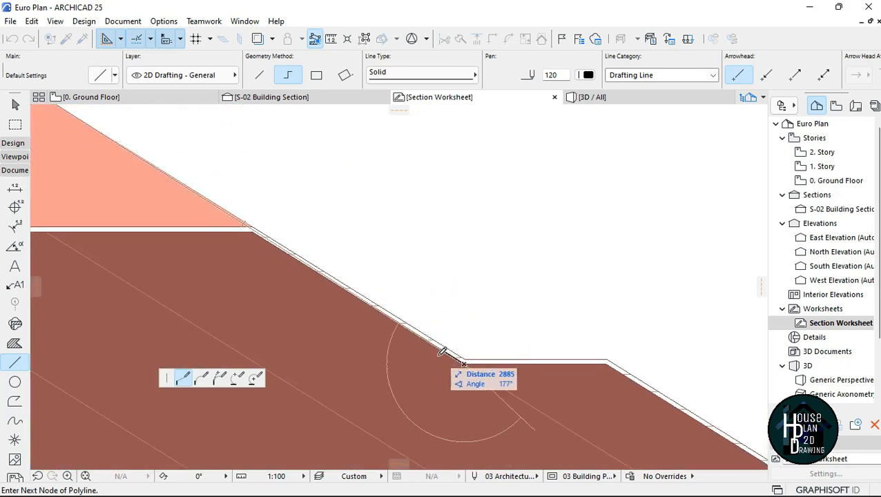
pyautogui.scroll(-5, 610, 360)
pyautogui.scroll(5, 647, 277)
pyautogui.doubleClick(646, 277)
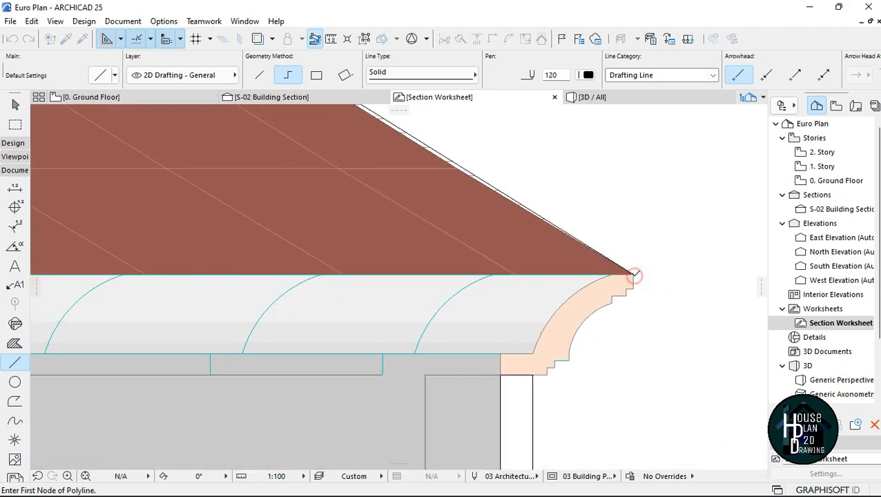
pyautogui.scroll(-5, 646, 277)
pyautogui.scroll(3, 643, 216)
pyautogui.press('Escape')
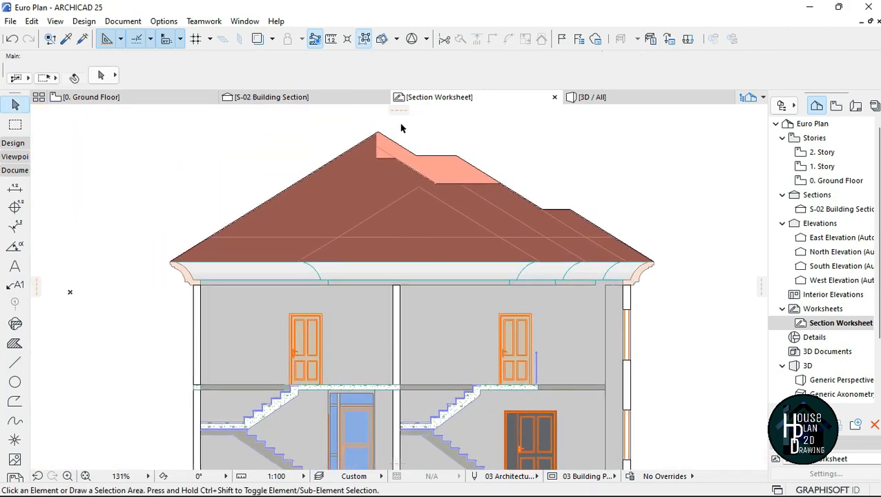
pyautogui.scroll(3, 401, 127)
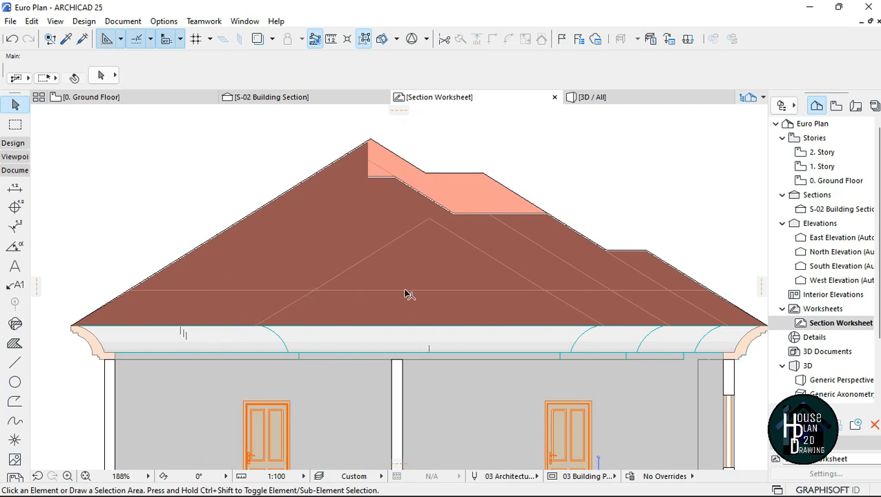
# - Turn off Suspend Groups and delete the light eave band groups running between the left and right cornices
pyautogui.click(365, 39)
pyautogui.click(228, 342)
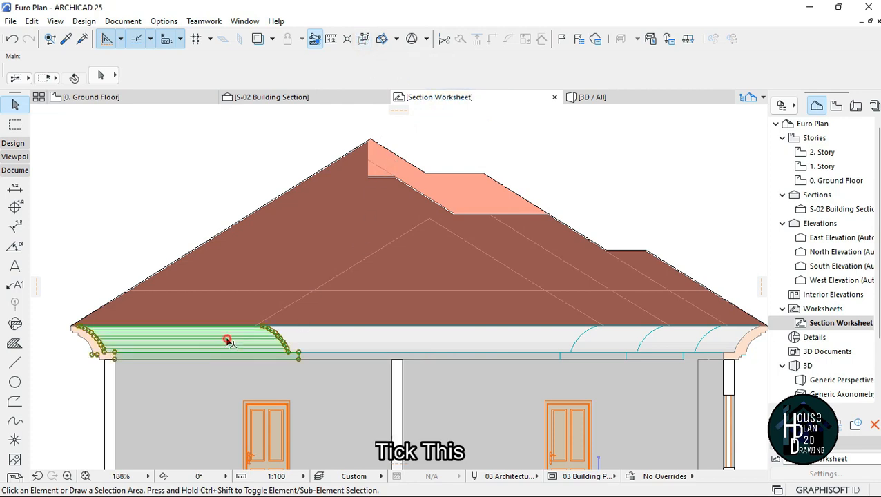
pyautogui.keyDown('shift'); pyautogui.click(344, 353); pyautogui.keyUp('shift')
pyautogui.keyDown('shift'); pyautogui.click(602, 349); pyautogui.keyUp('shift')
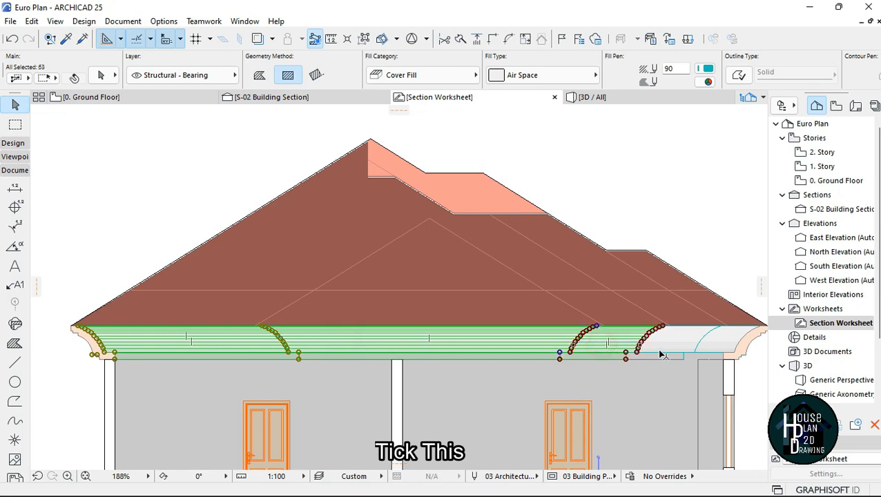
pyautogui.keyDown('shift'); pyautogui.click(721, 340); pyautogui.keyUp('shift')
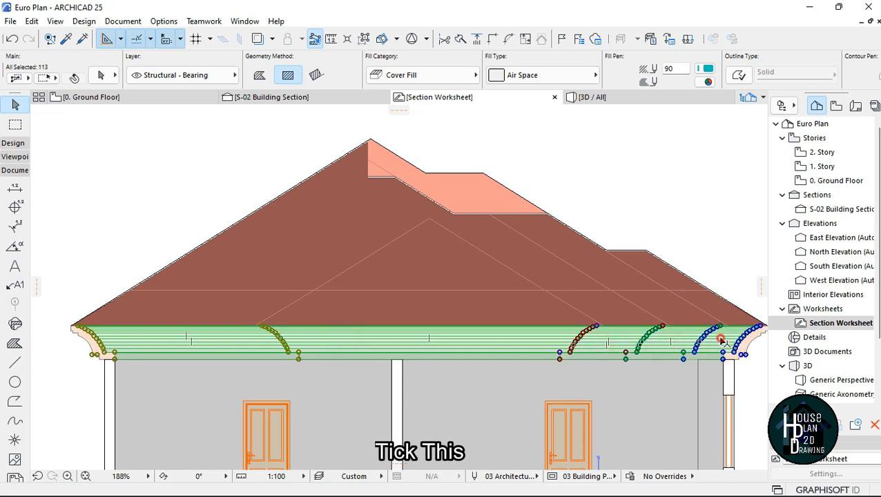
pyautogui.rightClick(636, 167)
pyautogui.click(666, 261)
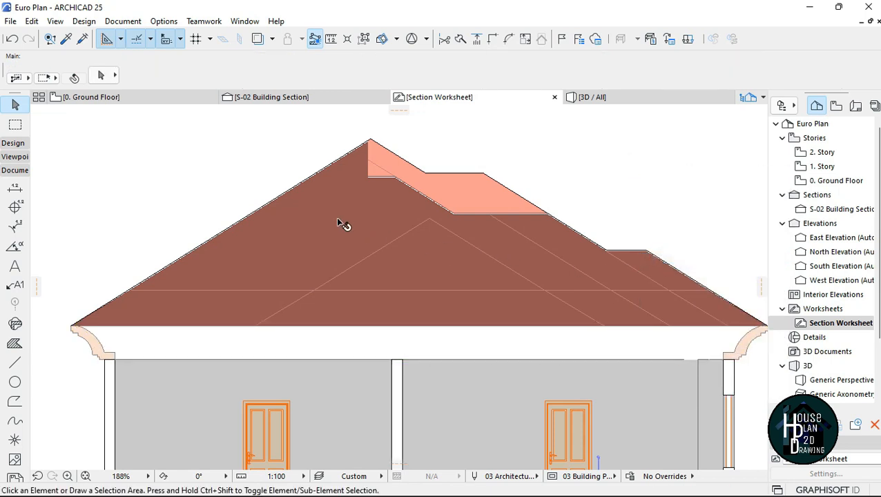
# - Delete the brown and salmon roof fills enclosed by the traced roof outline
pyautogui.scroll(-5, 338, 219)
pyautogui.scroll(4, 327, 218)
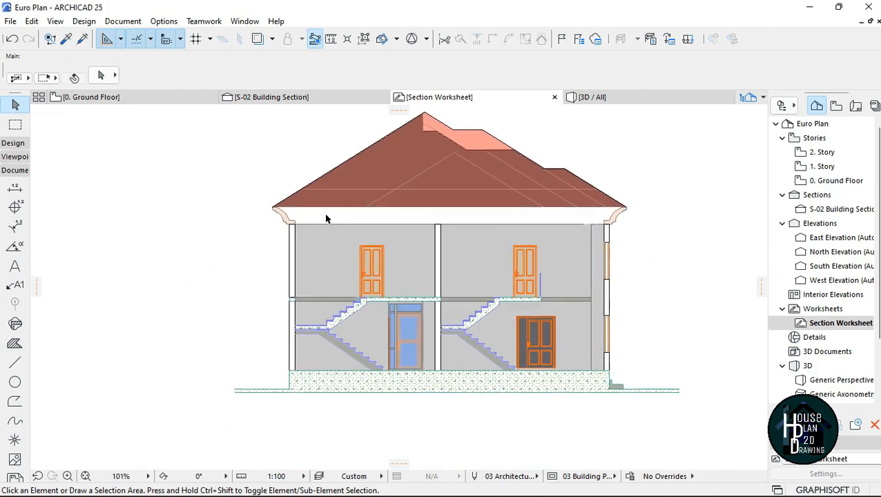
pyautogui.scroll(-7, 439, 223)
pyautogui.scroll(3, 531, 166)
pyautogui.scroll(2, 531, 168)
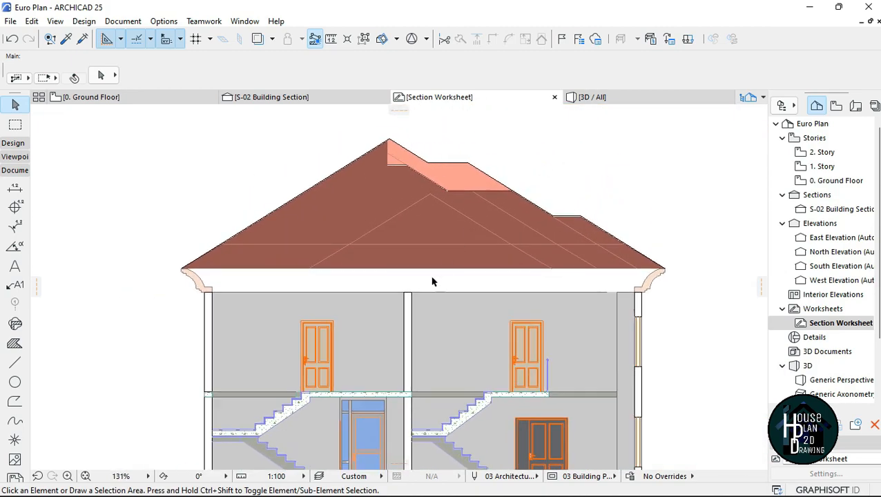
pyautogui.moveTo(283, 283); pyautogui.dragTo(477, 230)
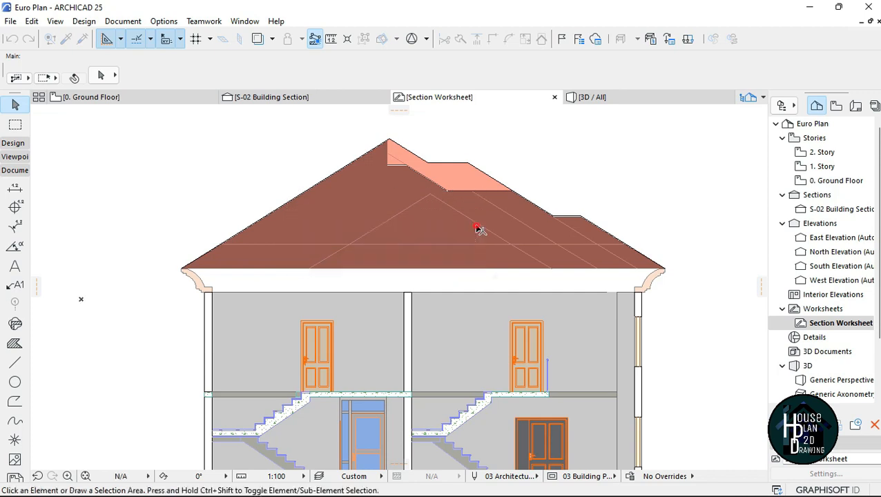
pyautogui.rightClick(584, 188)
pyautogui.click(608, 271)
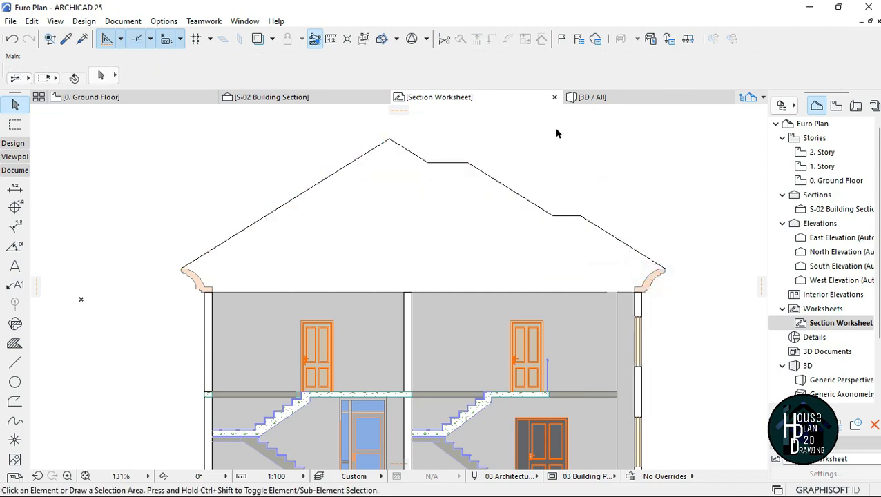
# - Select the grey wall fills behind the doors and stairs on both floors and set their background pen to -1
pyautogui.scroll(-3, 471, 201)
pyautogui.scroll(3, 467, 235)
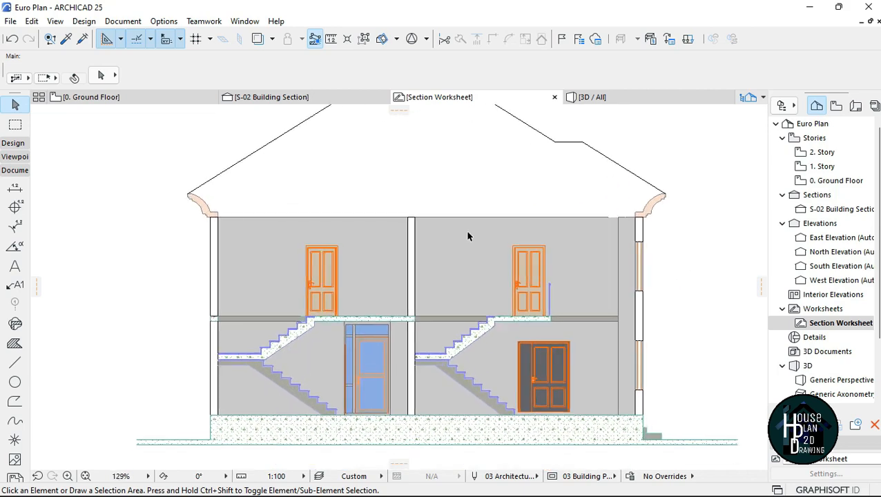
pyautogui.scroll(1, 493, 203)
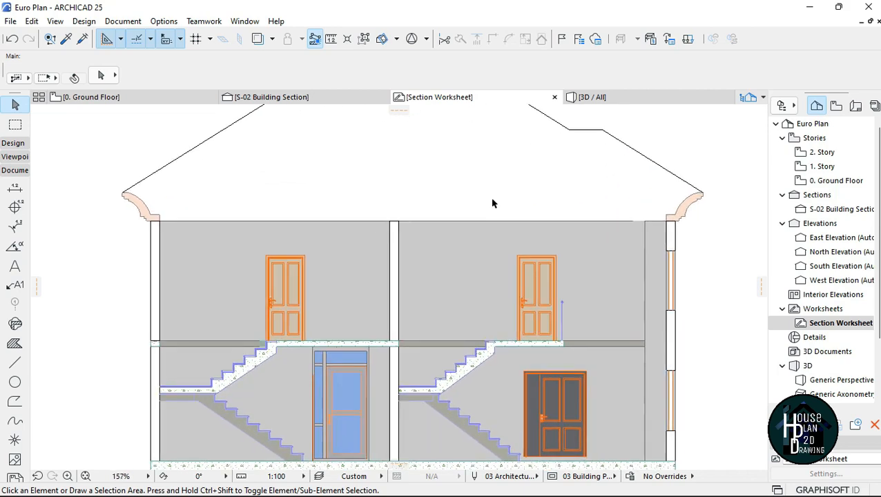
pyautogui.click(366, 282)
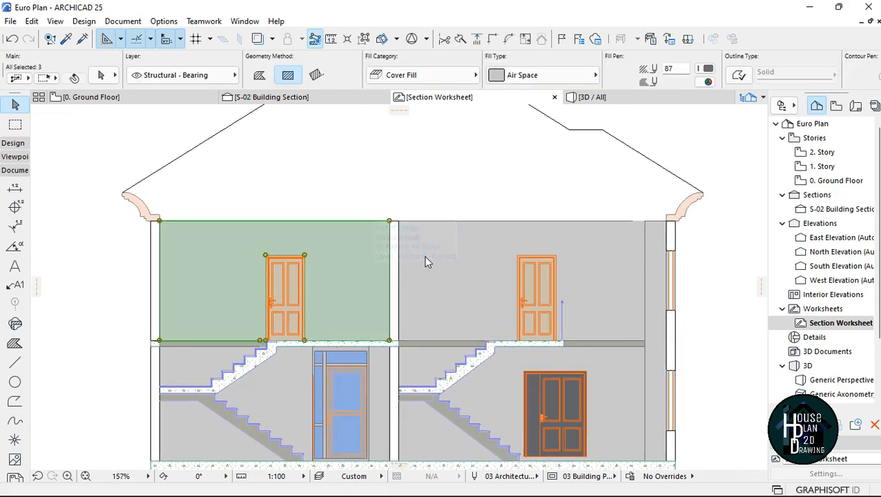
pyautogui.hotkey('ctrl', 'a')
pyautogui.scroll(-3, 452, 159)
pyautogui.scroll(4, 435, 262)
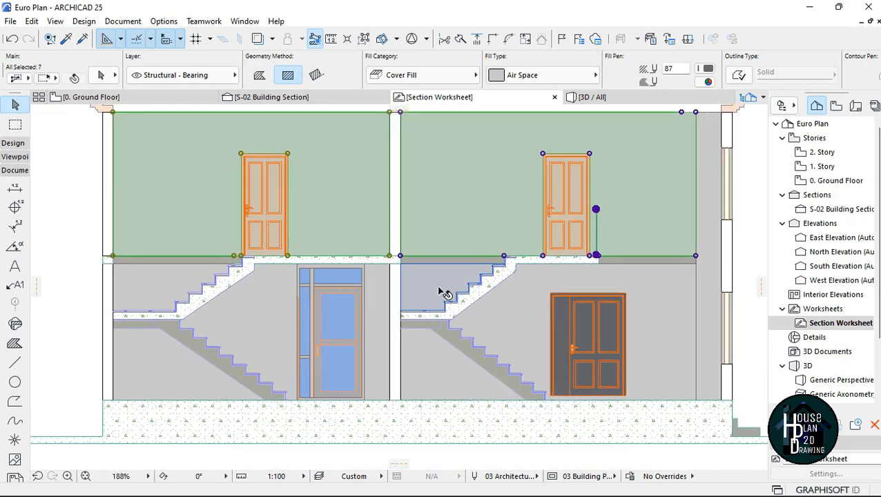
pyautogui.keyDown('shift'); pyautogui.click(436, 285); pyautogui.keyUp('shift')
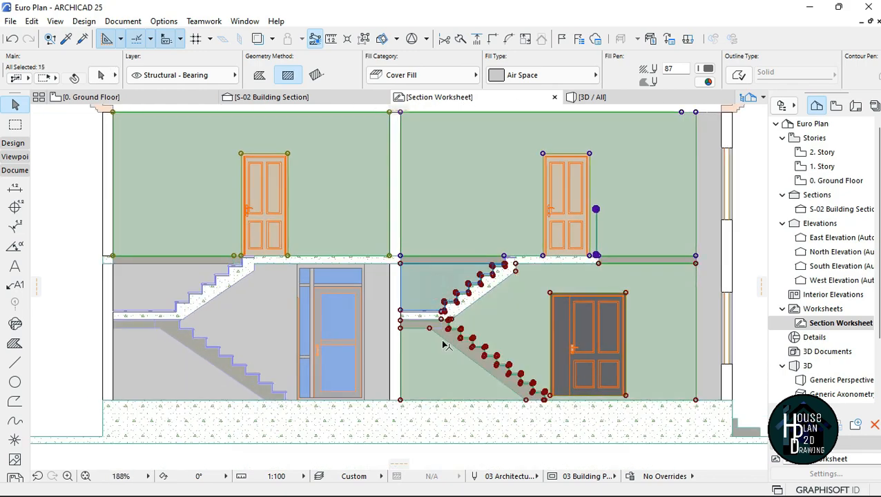
pyautogui.keyDown('shift'); pyautogui.click(371, 337); pyautogui.keyUp('shift')
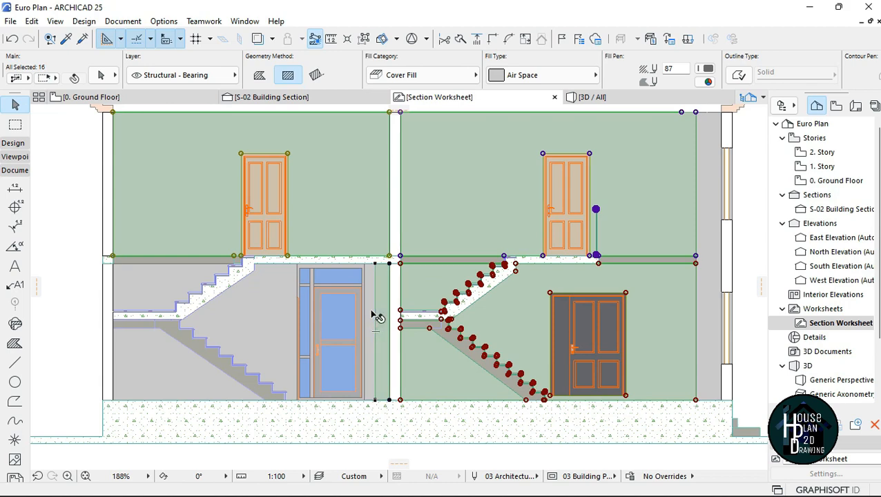
pyautogui.keyDown('shift'); pyautogui.click(371, 337); pyautogui.keyUp('shift')
pyautogui.keyDown('shift'); pyautogui.click(280, 323); pyautogui.keyUp('shift')
pyautogui.scroll(-4, 301, 309)
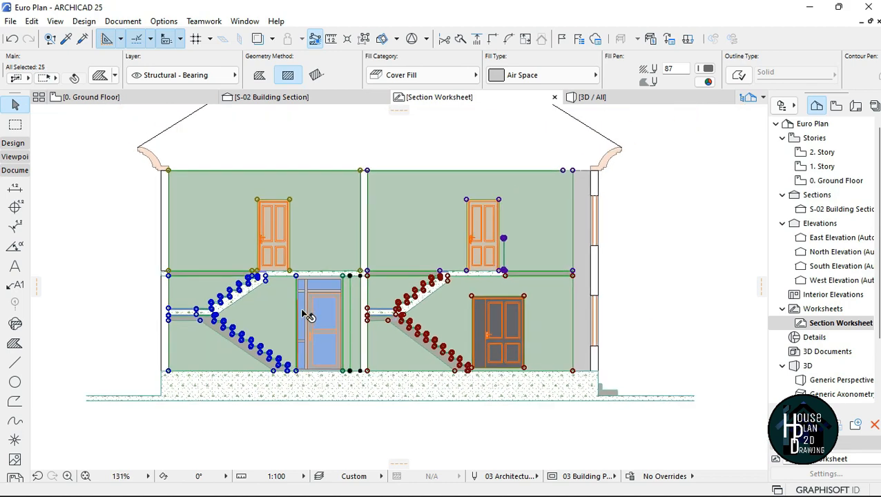
pyautogui.scroll(2, 371, 262)
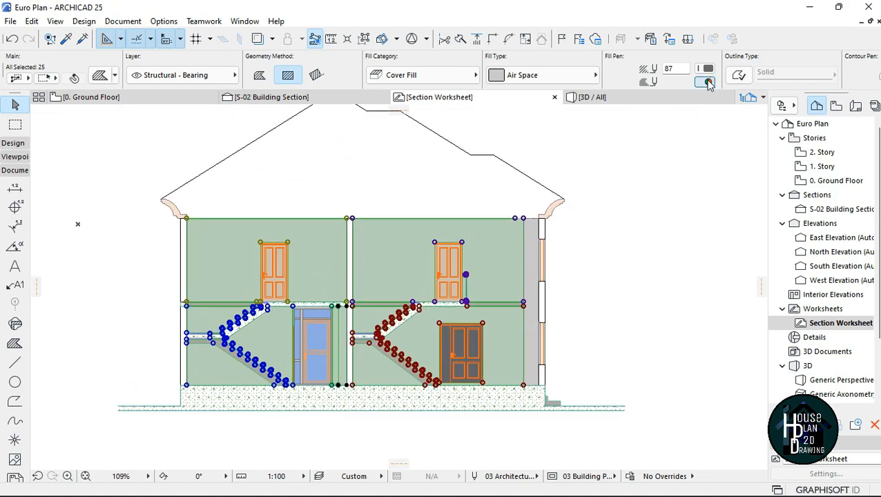
pyautogui.click(707, 83)
pyautogui.click(696, 107)
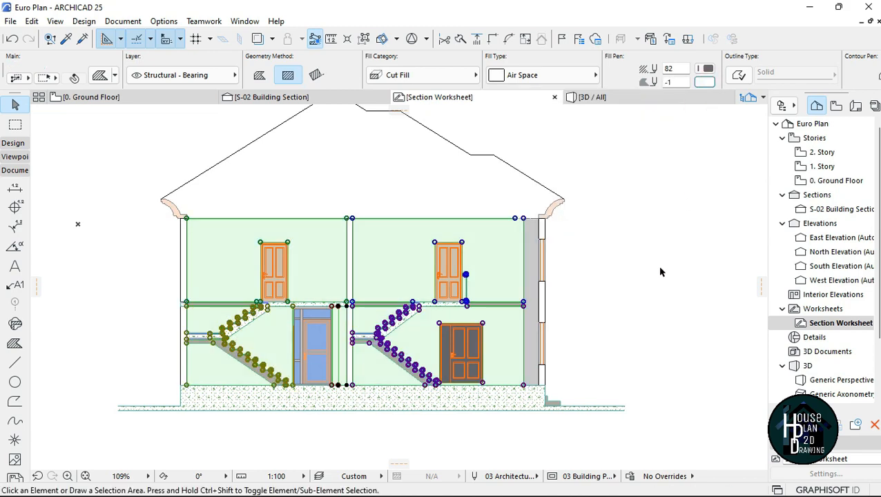
pyautogui.press('Escape')
# - Examine the section's doors, stair flights, landing railing and the line along the top of the upper walls
pyautogui.scroll(-2, 464, 261)
pyautogui.scroll(3, 463, 259)
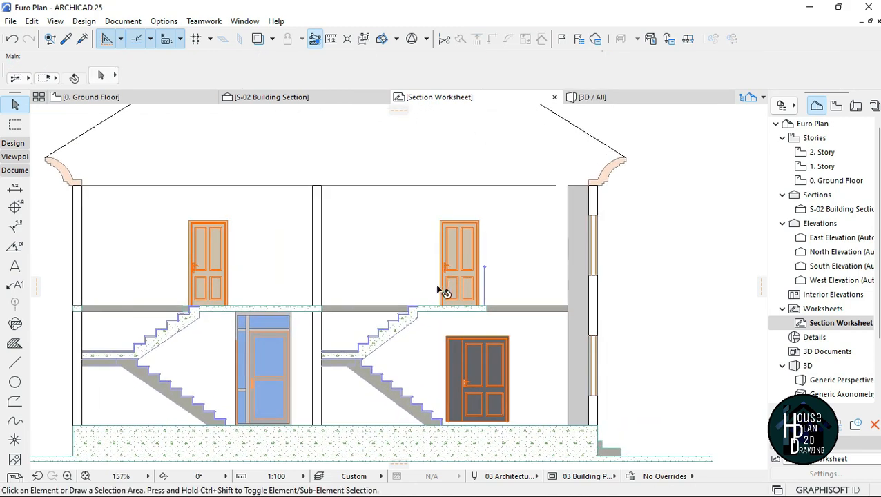
pyautogui.scroll(-2, 464, 269)
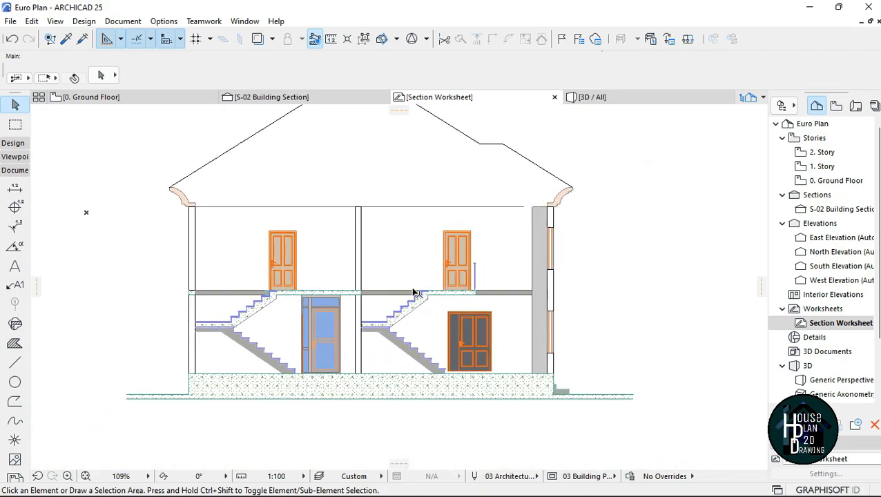
pyautogui.scroll(5, 470, 269)
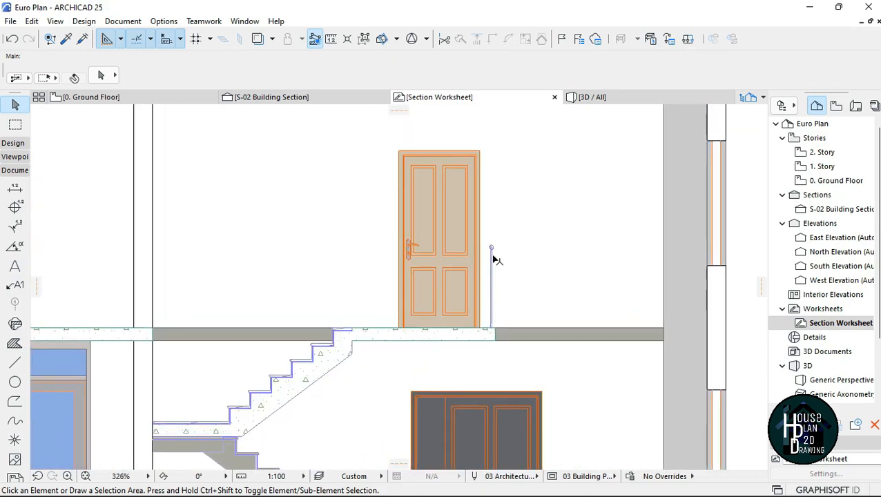
pyautogui.scroll(-4, 493, 304)
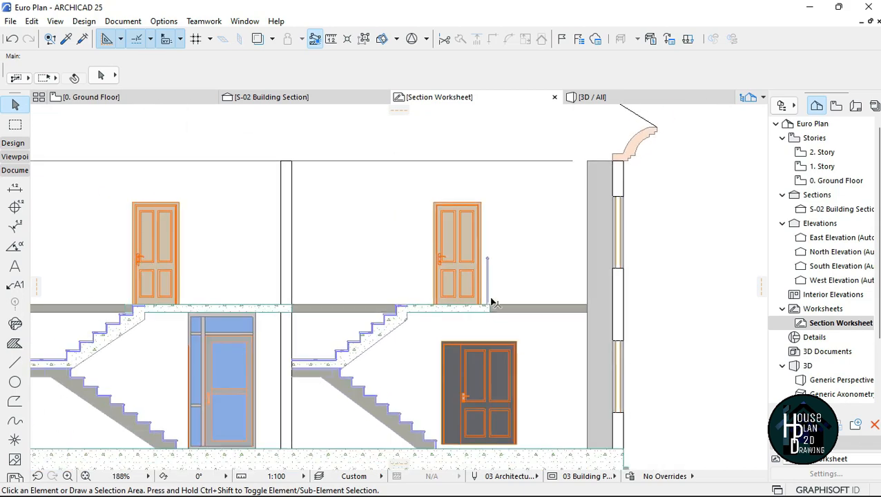
pyautogui.scroll(2, 491, 351)
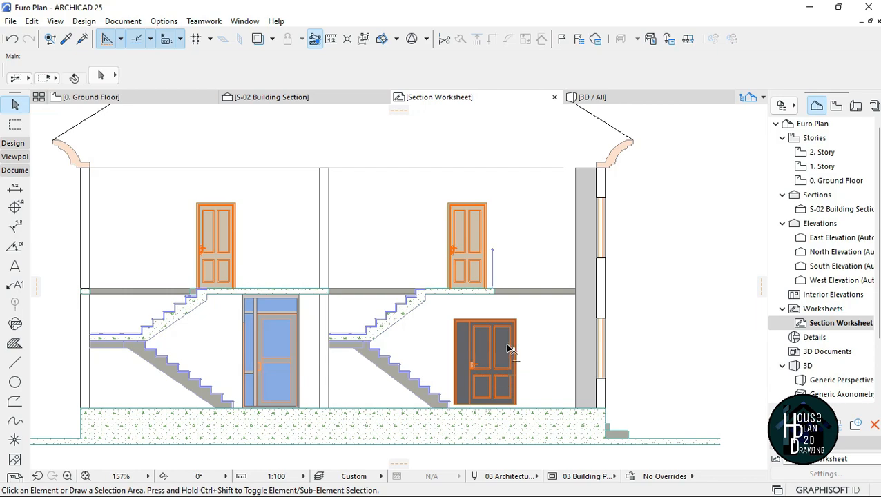
pyautogui.scroll(-3, 403, 290)
pyautogui.scroll(2, 431, 328)
pyautogui.scroll(-1, 413, 252)
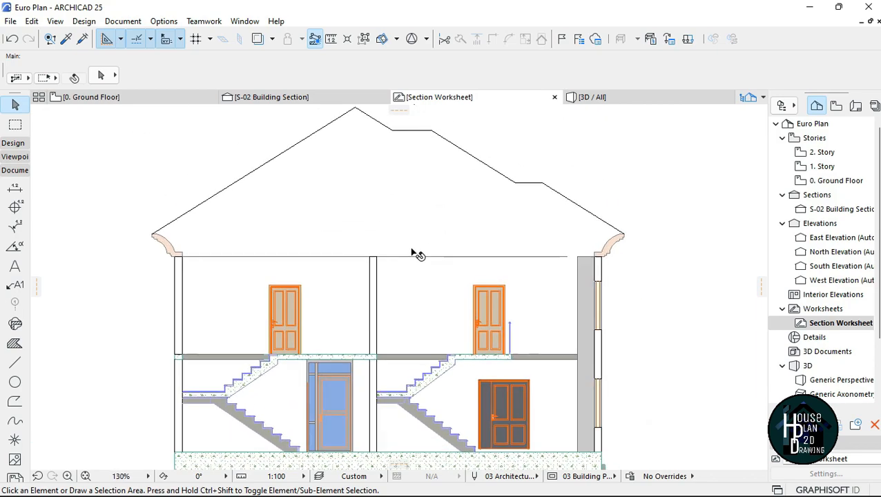
pyautogui.scroll(3, 334, 271)
pyautogui.scroll(-2, 441, 261)
pyautogui.scroll(2, 424, 261)
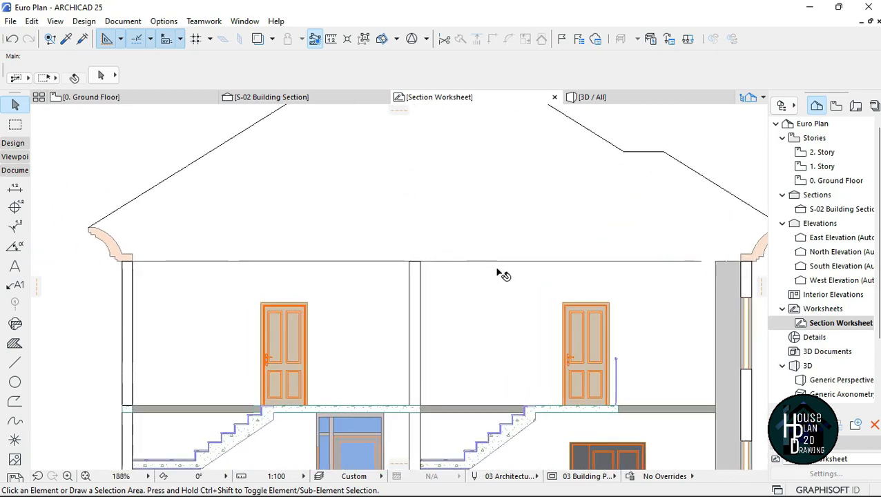
# - Draw a solid pen 120 line along the top of the upper-floor walls, from the left outer wall to the right one
pyautogui.click(509, 263)
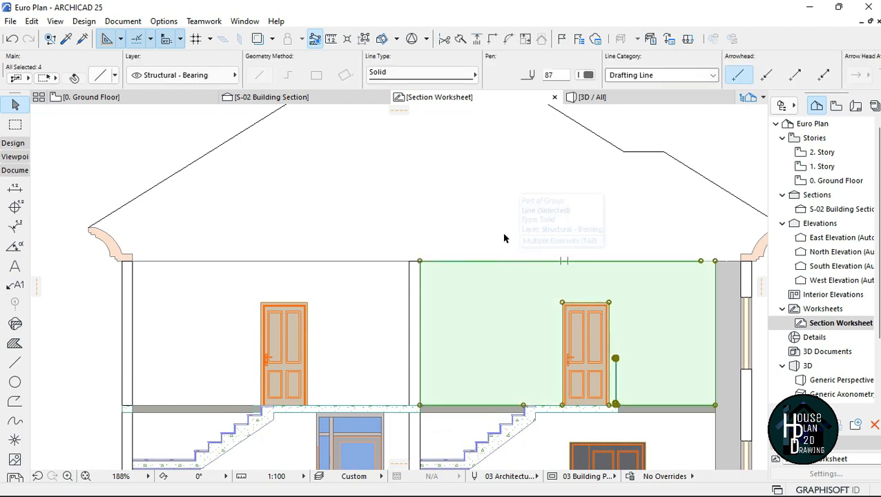
pyautogui.press('Escape')
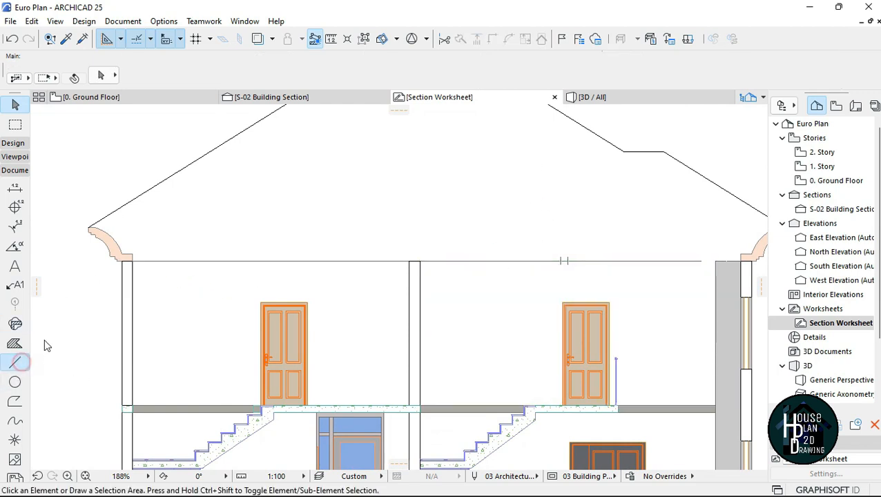
pyautogui.click(15, 363)
pyautogui.scroll(4, 132, 261)
pyautogui.click(134, 263)
pyautogui.scroll(-4, 159, 252)
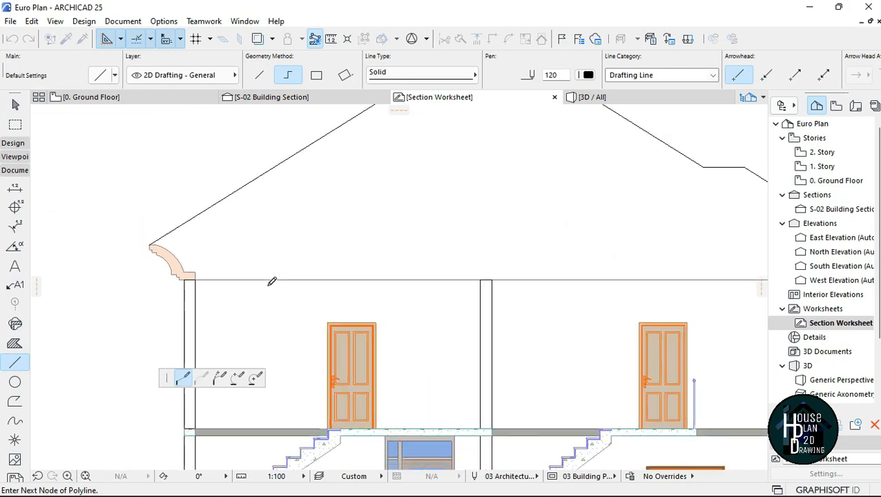
pyautogui.scroll(4, 696, 261)
pyautogui.doubleClick(701, 264)
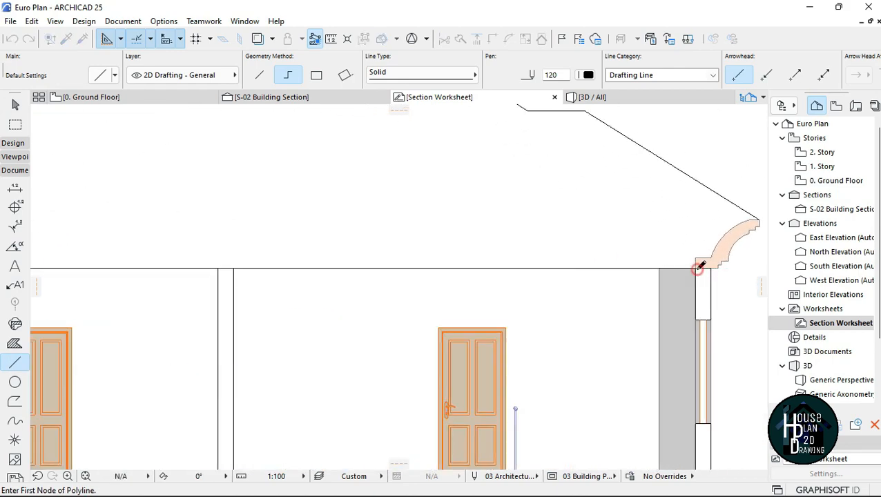
pyautogui.scroll(-5, 572, 239)
pyautogui.scroll(2, 611, 221)
pyautogui.scroll(1, 610, 223)
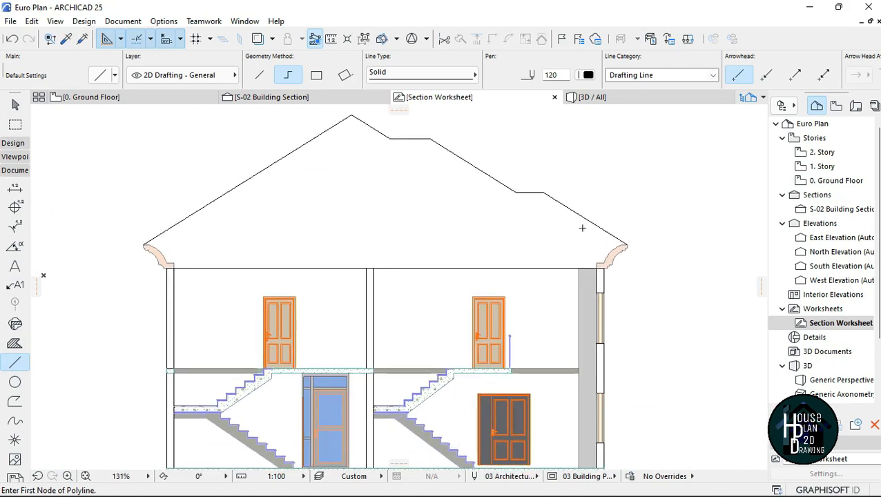
pyautogui.scroll(-3, 507, 208)
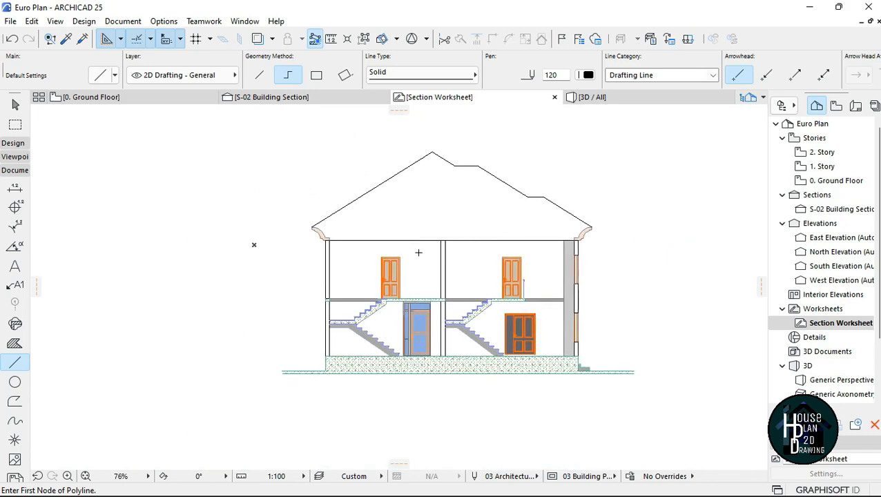
pyautogui.scroll(2, 396, 237)
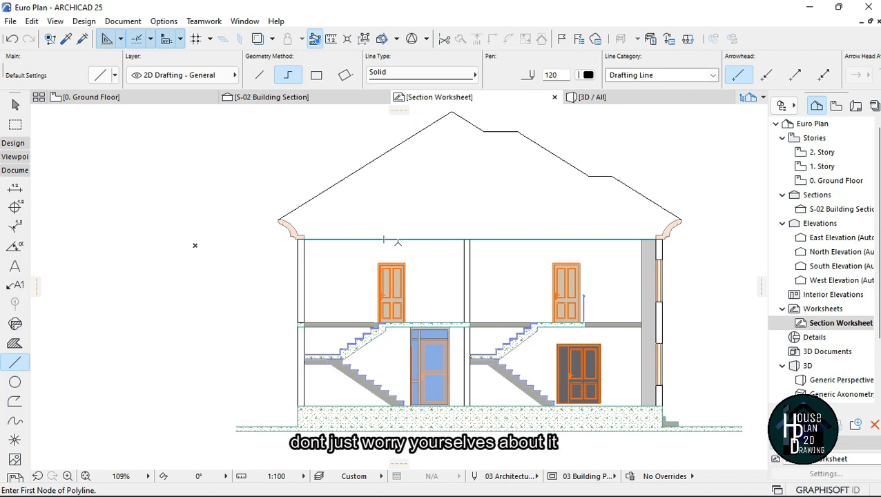
pyautogui.press('Escape')
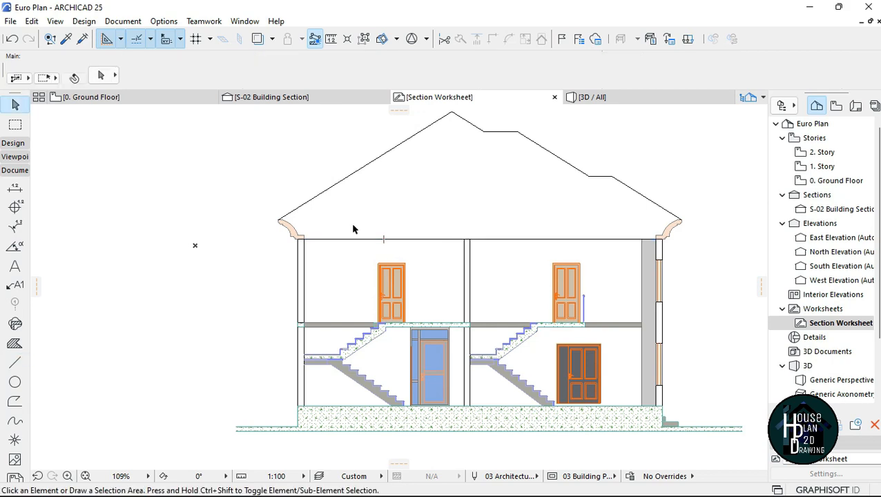
# - Select the whole traced roof outline and suspend grouping so its segments can be edited separately
pyautogui.scroll(5, 351, 228)
pyautogui.click(267, 234)
pyautogui.scroll(-5, 295, 273)
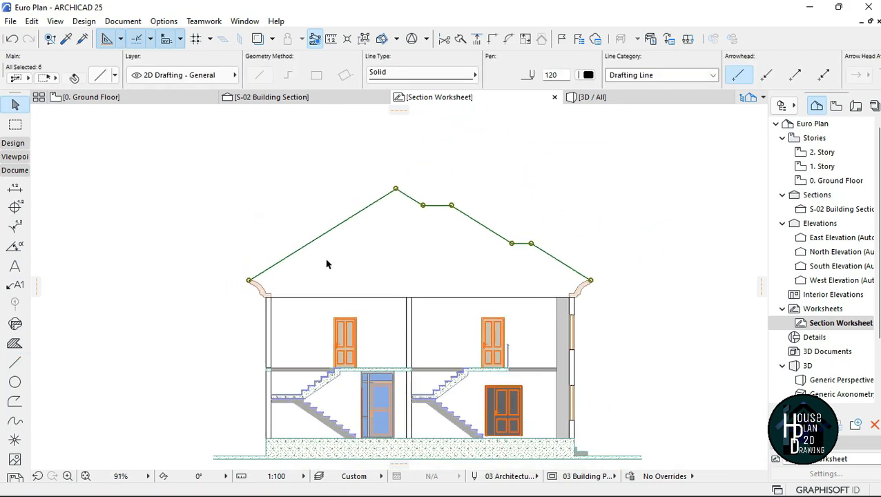
pyautogui.scroll(2, 326, 260)
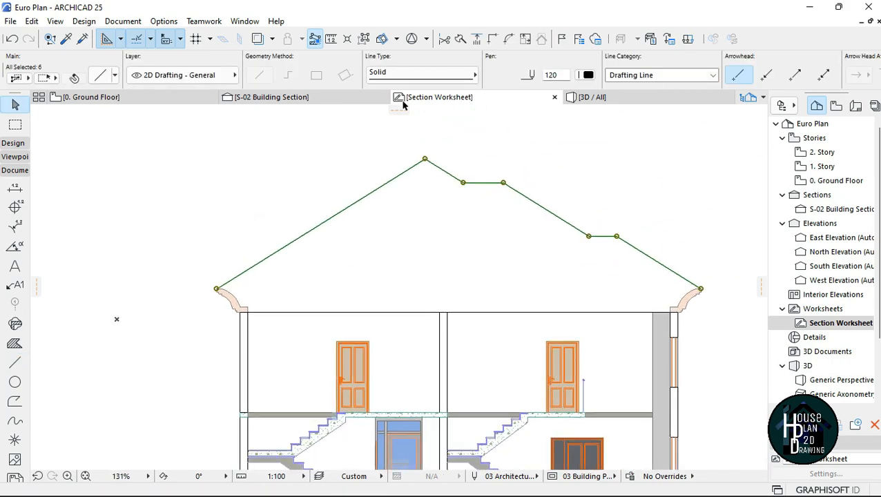
pyautogui.click(364, 40)
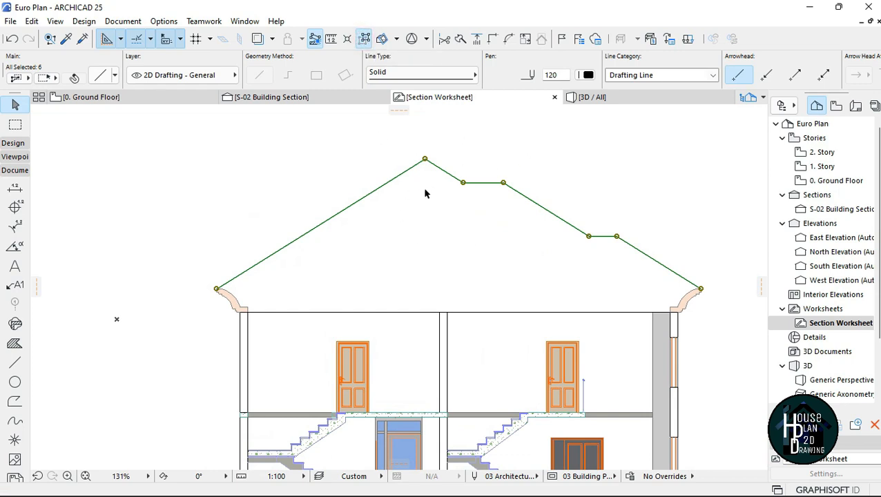
# - Copy the selected roof outline 50 mm straight down from the ridge point
pyautogui.scroll(3, 435, 147)
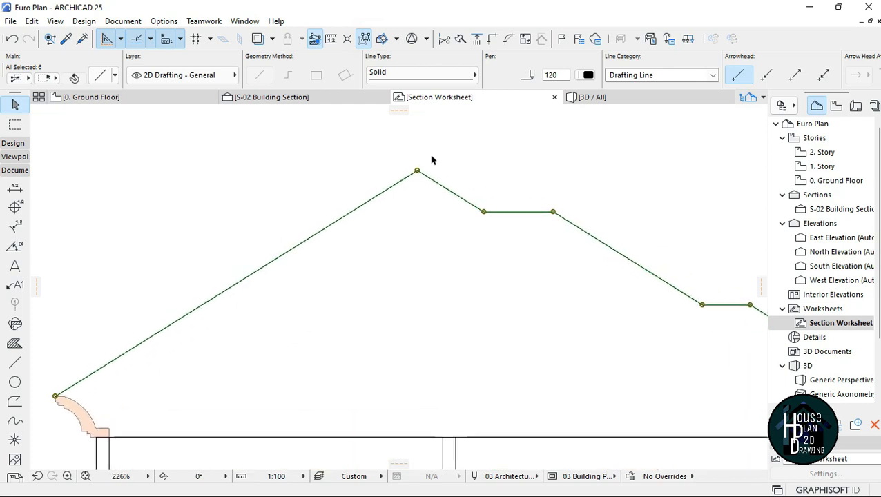
pyautogui.scroll(-2, 435, 161)
pyautogui.scroll(4, 427, 166)
pyautogui.hotkey('ctrl', 'shift', 'd')
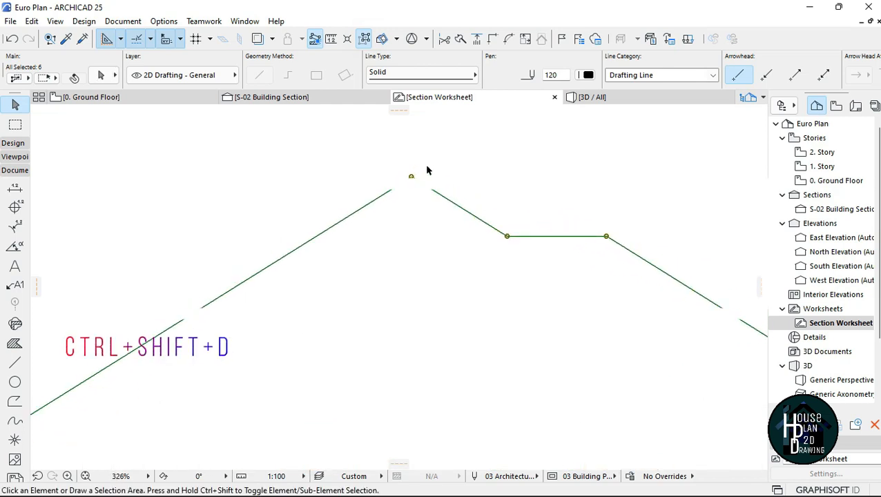
pyautogui.click(411, 177)
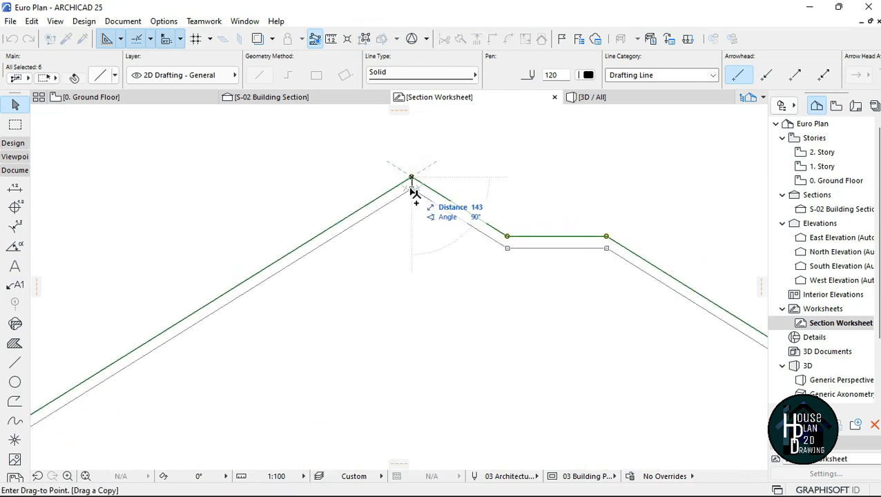
pyautogui.write('50')
pyautogui.press('Return')
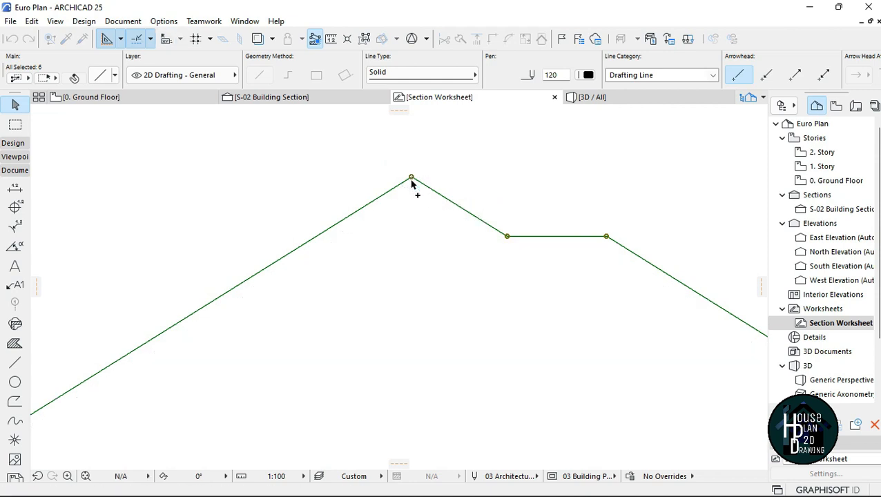
pyautogui.click(422, 253)
pyautogui.scroll(-4, 431, 181)
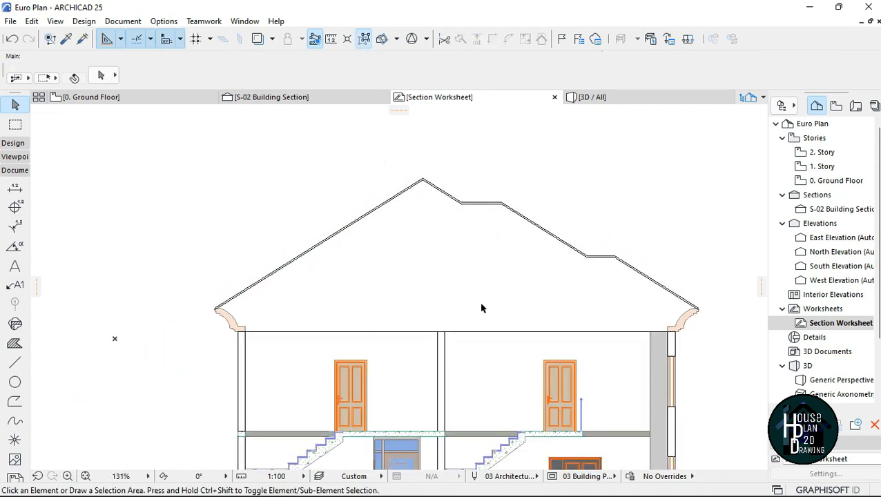
# - Trim the ends of the copied roof line where they run into the left and right eaves cornices
pyautogui.scroll(10, 226, 315)
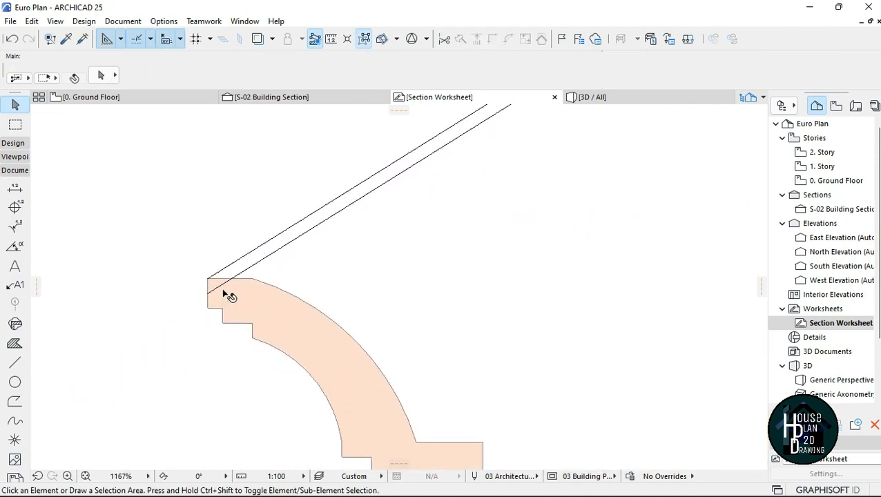
pyautogui.scroll(-10, 220, 281)
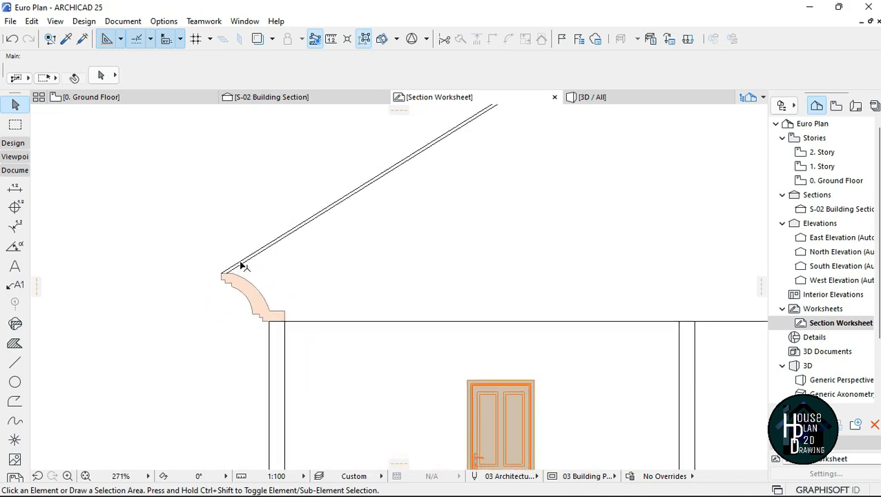
pyautogui.scroll(6, 599, 275)
pyautogui.scroll(2, 600, 276)
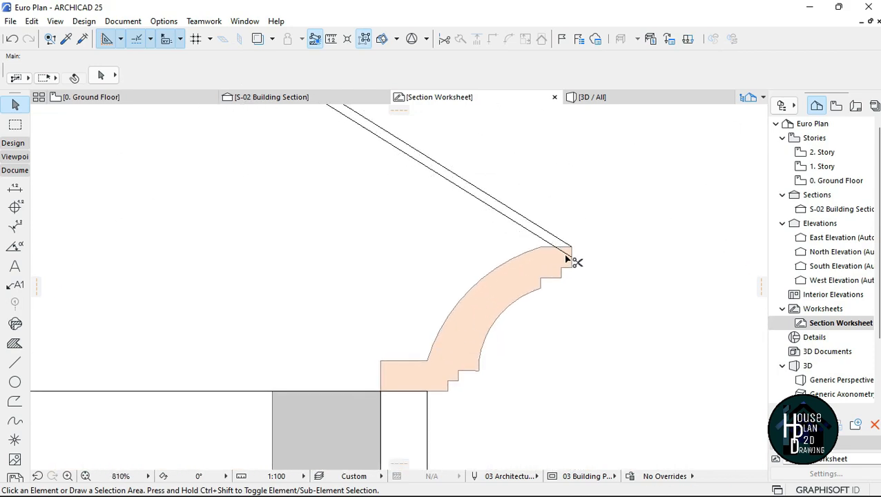
pyautogui.scroll(4, 580, 274)
# - Stretch the outer roof line's right end along its slope, slightly past the right cornice's edge
pyautogui.click(569, 249)
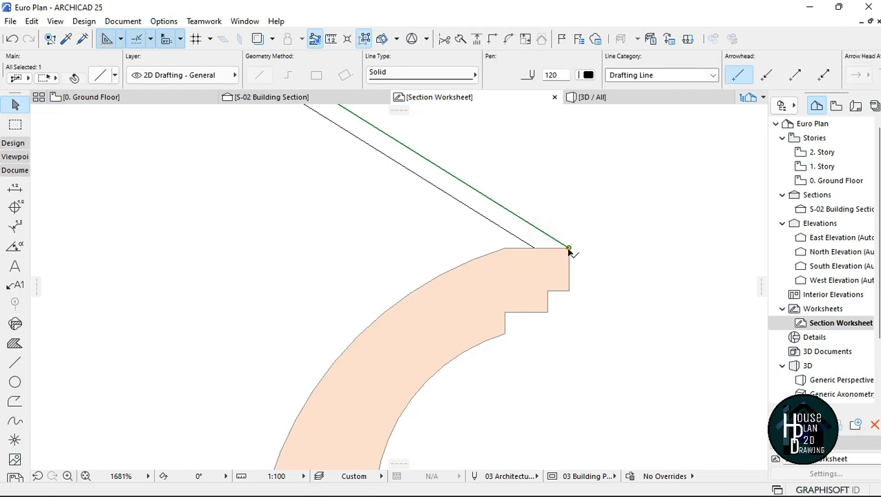
pyautogui.scroll(-8, 571, 253)
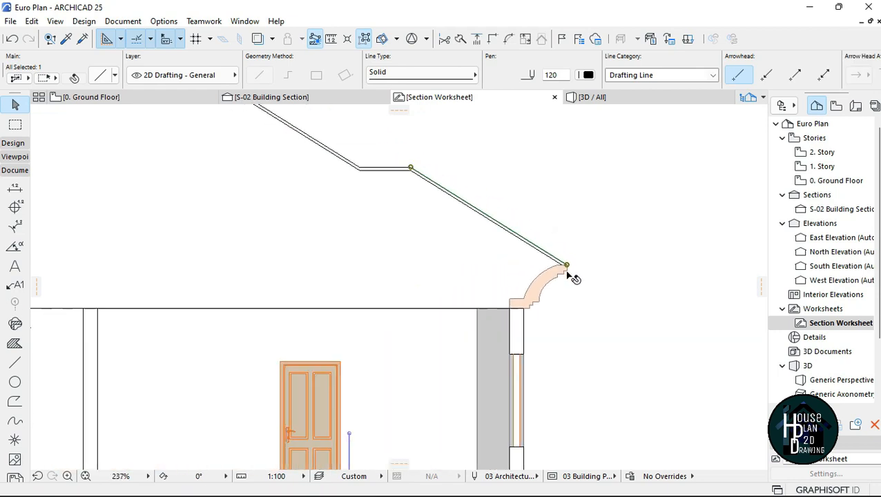
pyautogui.scroll(5, 577, 267)
pyautogui.click(553, 256)
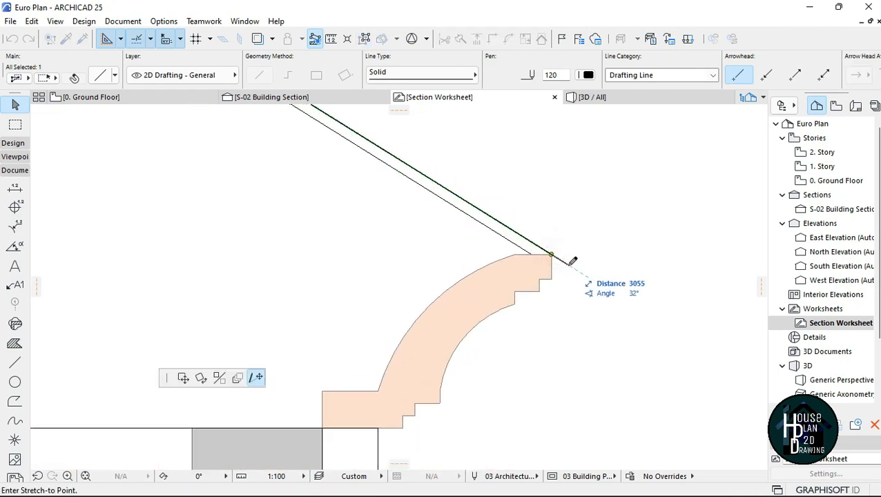
pyautogui.click(574, 263)
pyautogui.scroll(-8, 594, 249)
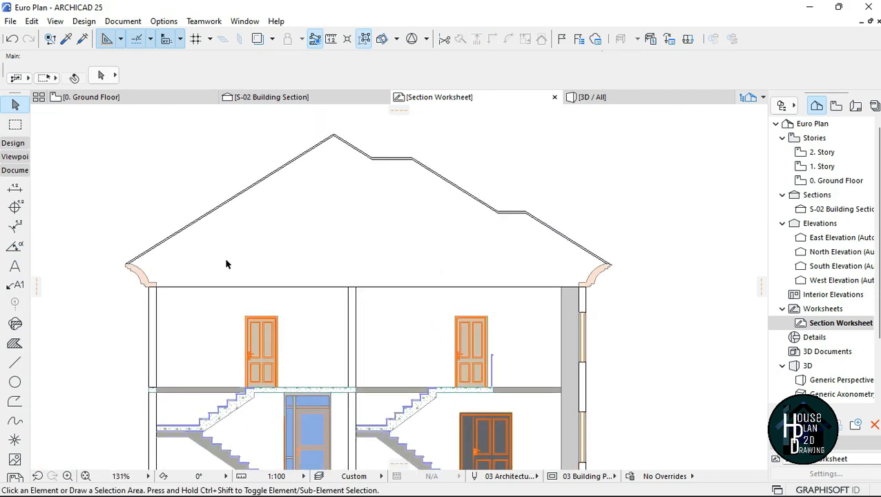
# - Stretch the outer roof line's left end along its slope, slightly past the left cornice's edge
pyautogui.scroll(3, 104, 277)
pyautogui.scroll(8, 207, 259)
pyautogui.click(265, 205)
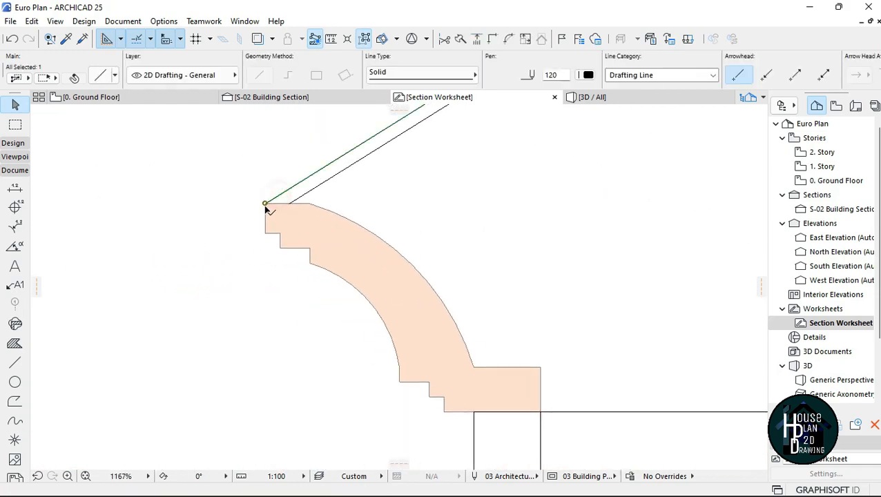
pyautogui.click(264, 205)
pyautogui.click(232, 226)
pyautogui.press('Escape')
pyautogui.scroll(-10, 269, 268)
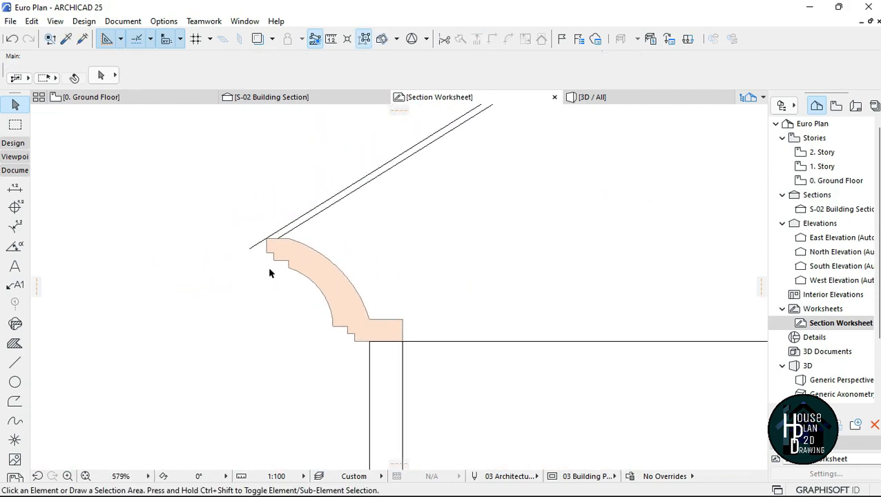
# - Turn grouping back on and select the entire inner roof outline at the ridge
pyautogui.scroll(-5, 460, 191)
pyautogui.scroll(5, 471, 247)
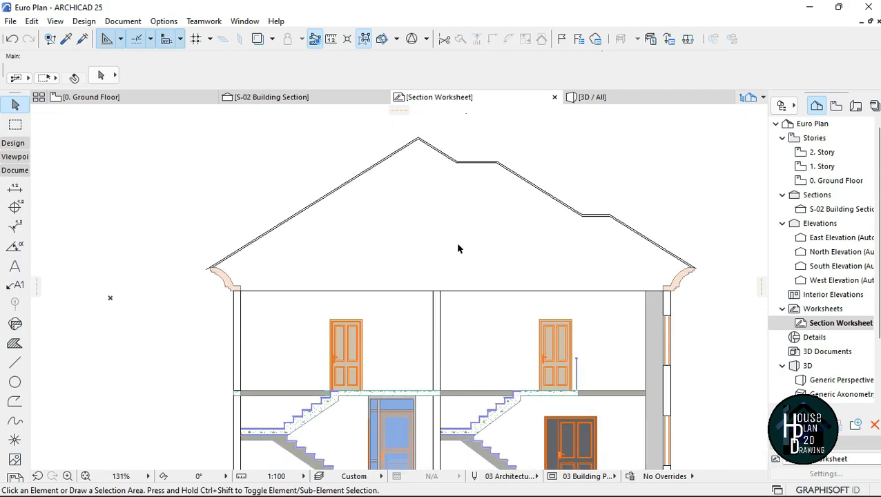
pyautogui.scroll(6, 220, 259)
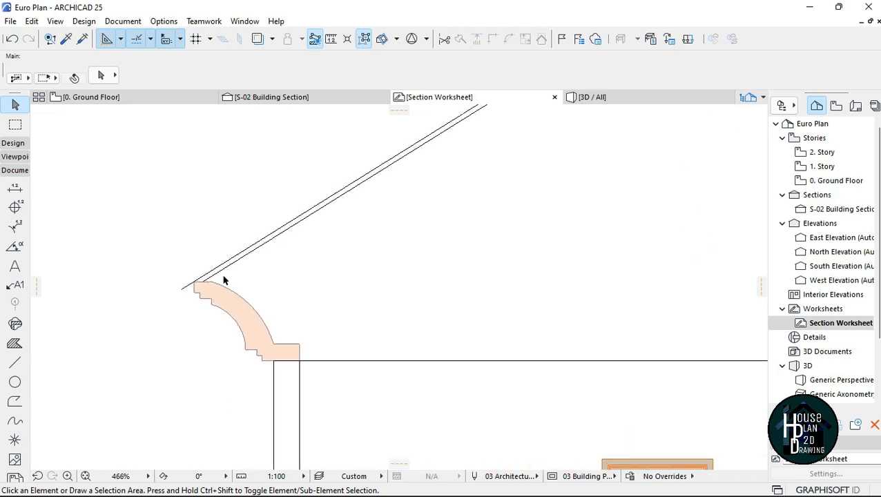
pyautogui.scroll(-7, 267, 230)
pyautogui.scroll(6, 292, 260)
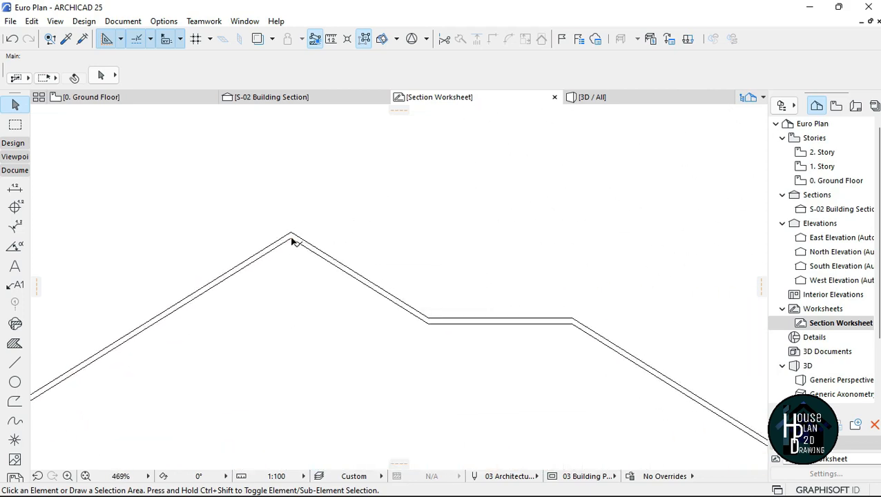
pyautogui.click(291, 240)
pyautogui.scroll(-3, 445, 197)
pyautogui.scroll(-4, 482, 210)
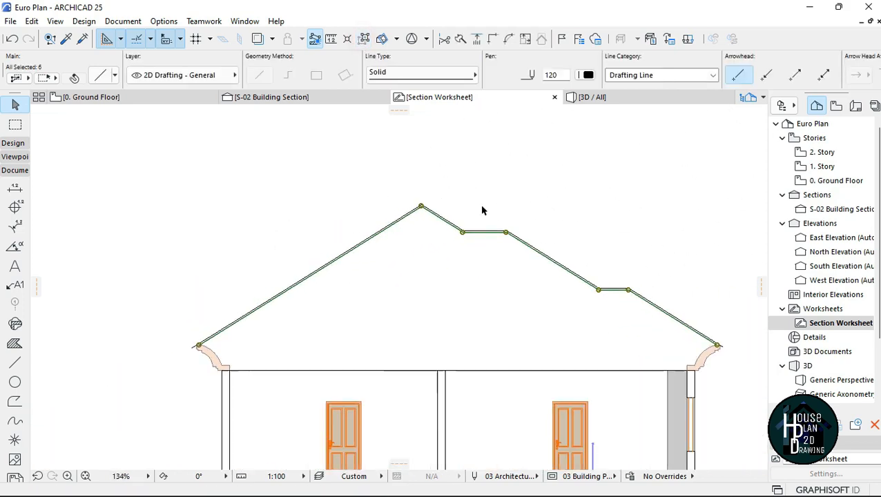
pyautogui.press('Escape')
pyautogui.scroll(10, 408, 204)
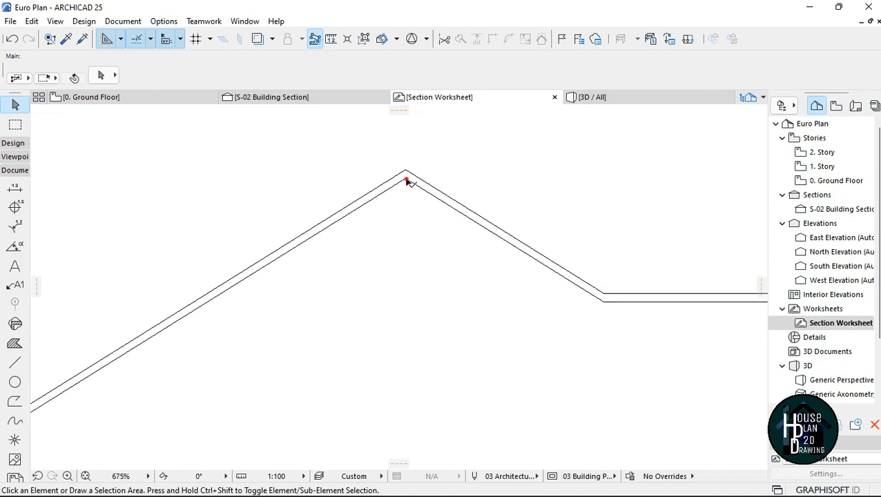
pyautogui.click(405, 181)
pyautogui.scroll(-6, 403, 200)
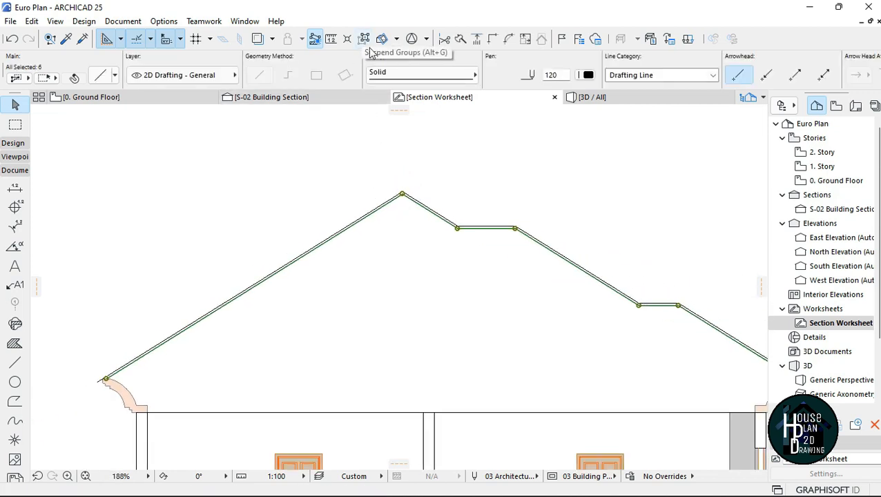
# - Copy the inner roof outline 150 mm straight down from its ridge point
pyautogui.scroll(5, 409, 194)
pyautogui.hotkey('ctrl', 'shift', 'd')
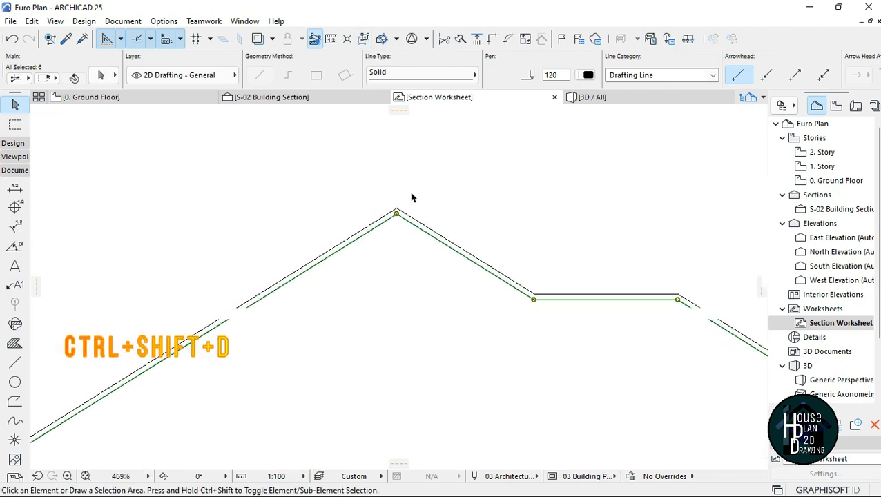
pyautogui.scroll(2, 414, 196)
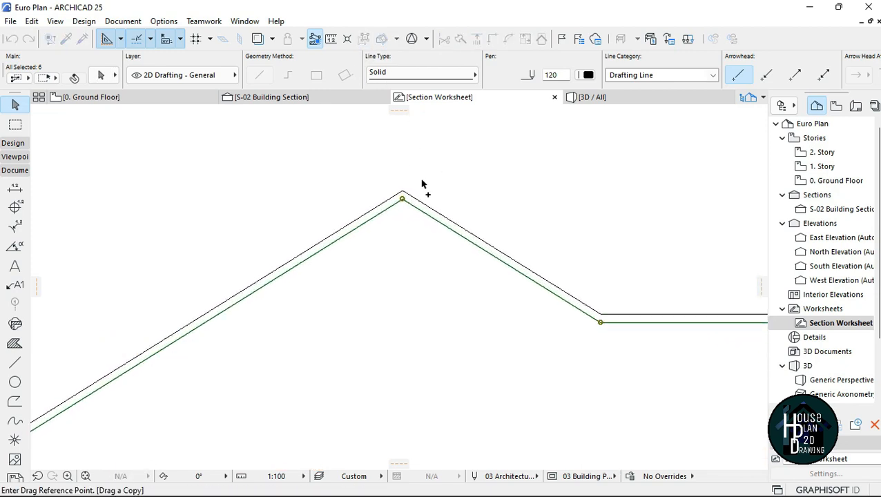
pyautogui.click(402, 200)
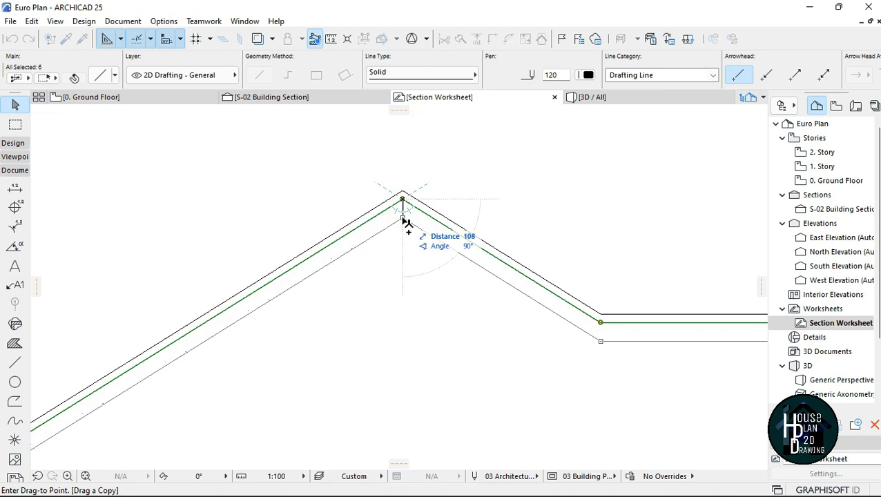
pyautogui.write('150')
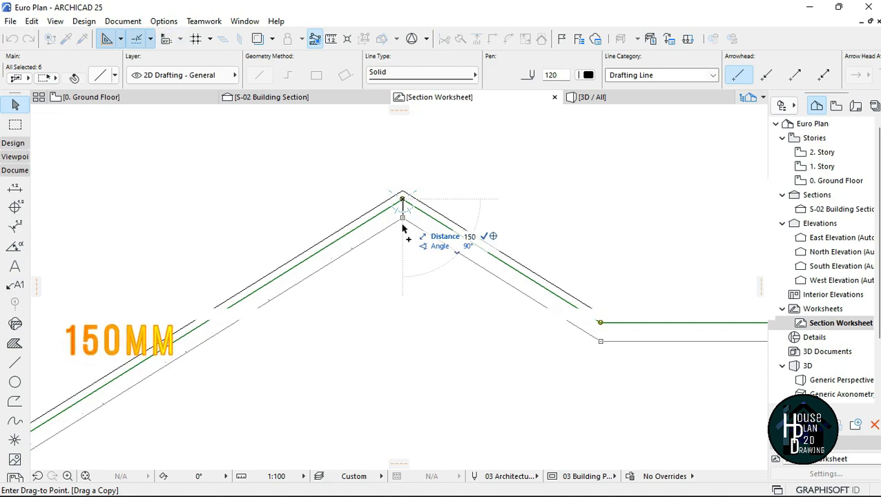
pyautogui.press('Return')
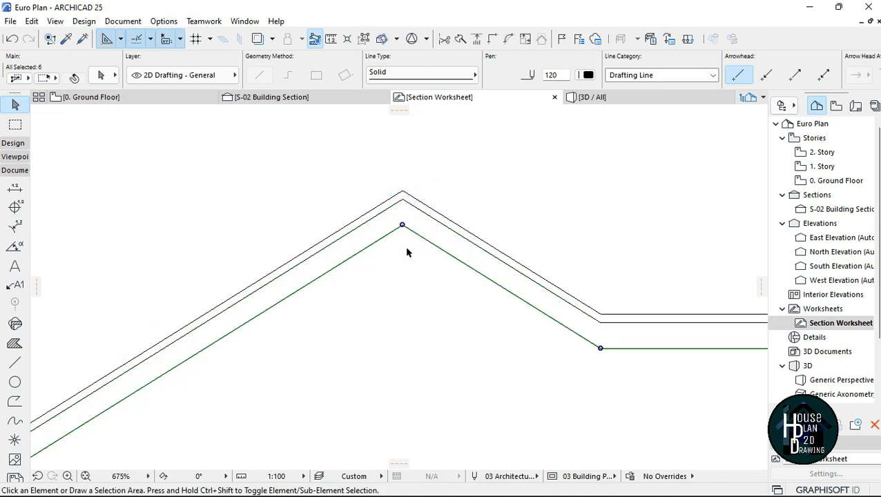
# - Make another copy of the lowest roof outline 150 mm below it, then clear the selection
pyautogui.hotkey('ctrl', 'shift', 'd')
pyautogui.click(403, 225)
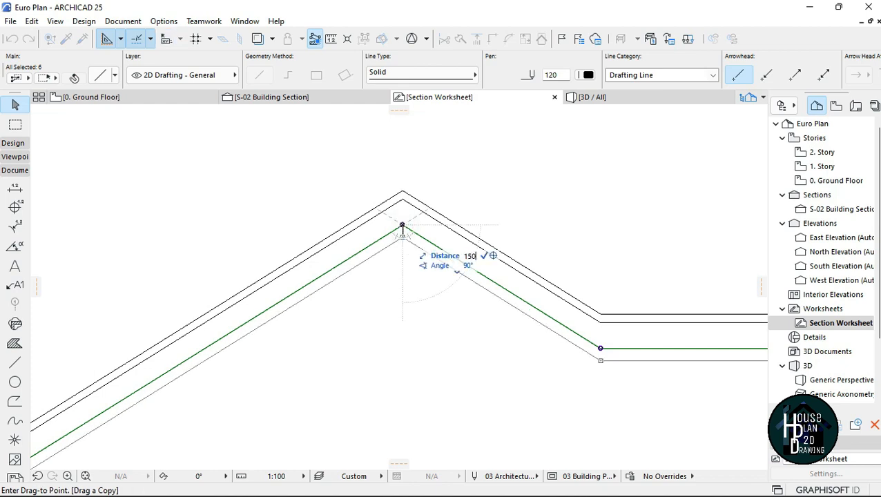
pyautogui.press('Return')
pyautogui.scroll(-3, 403, 234)
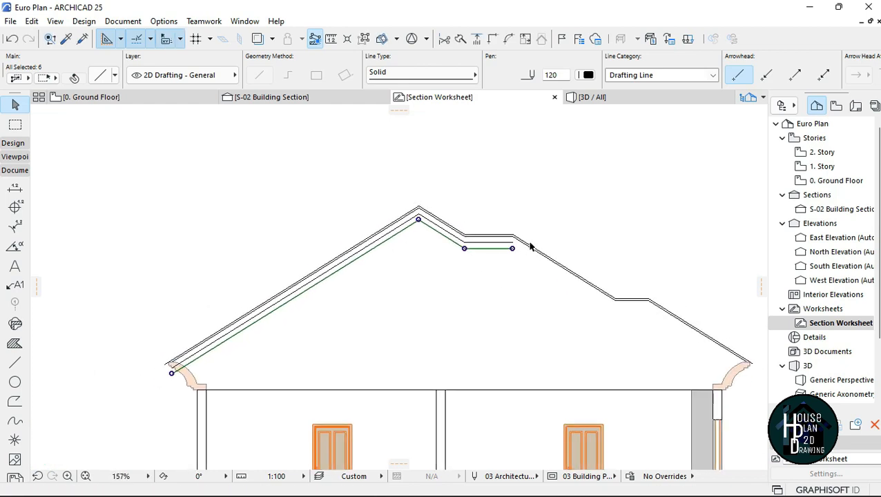
pyautogui.press('Escape')
# - Suspend grouping and trim the two lowest roof lines where they enter the left cornice
pyautogui.scroll(-2, 364, 236)
pyautogui.scroll(5, 321, 283)
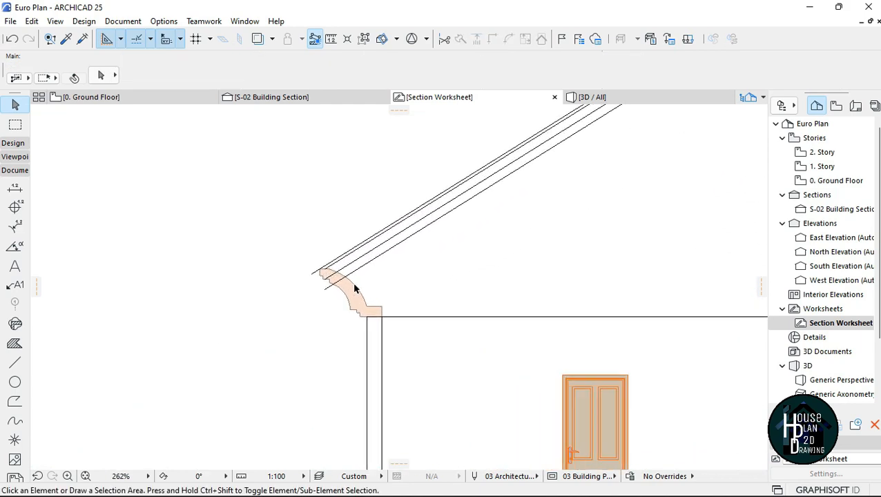
pyautogui.keyDown('ctrl'); pyautogui.click(310, 293); pyautogui.keyUp('ctrl')
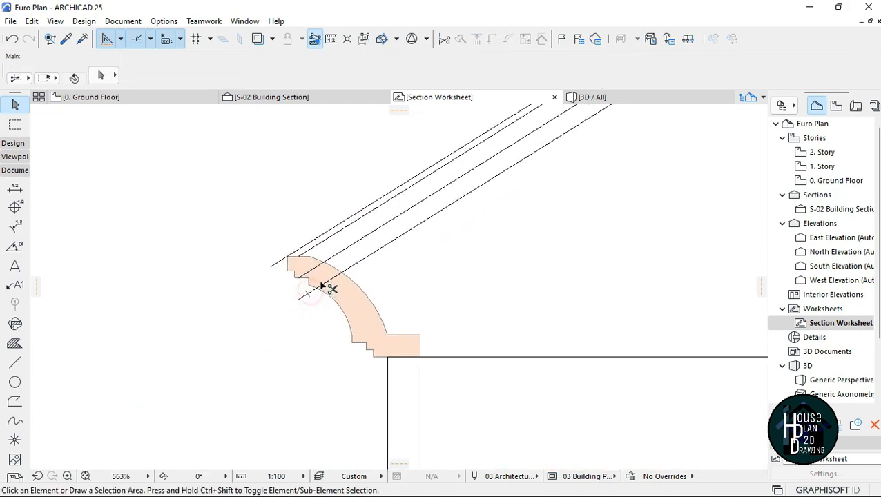
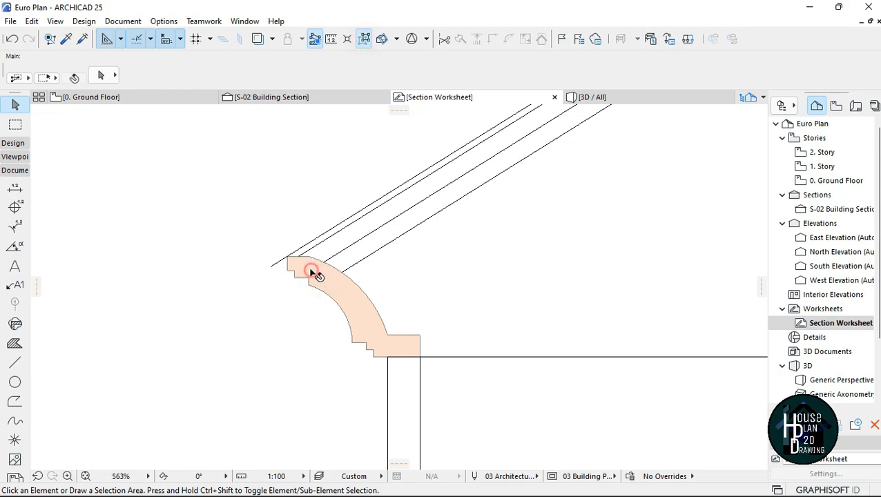
# - Trim the two lowest roof lines where they enter the right cornice
pyautogui.scroll(-3, 327, 269)
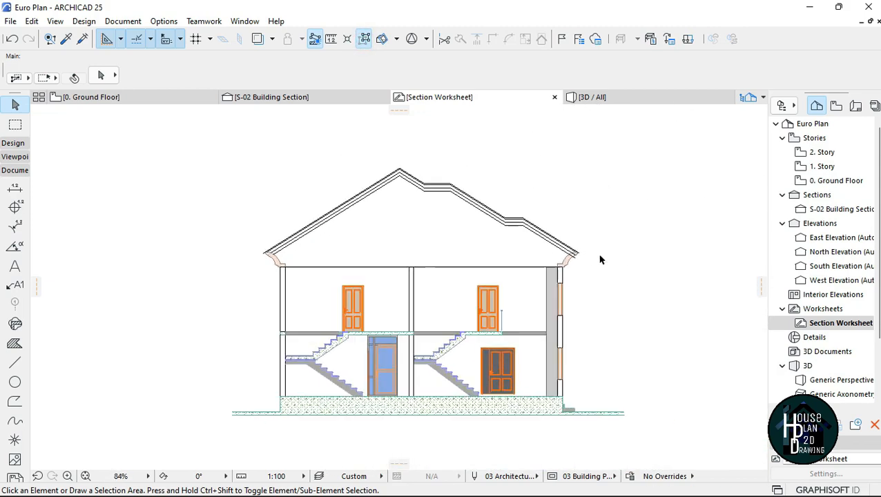
pyautogui.scroll(7, 600, 258)
pyautogui.scroll(1, 580, 279)
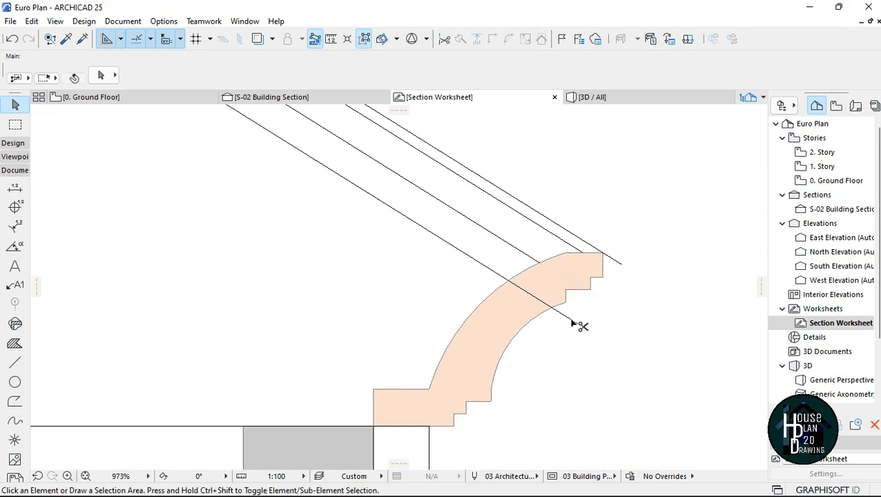
pyautogui.scroll(-8, 531, 295)
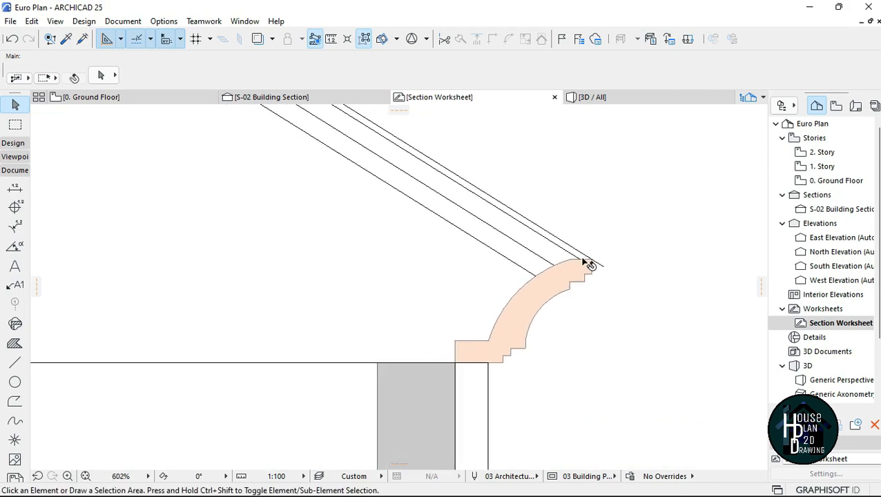
pyautogui.scroll(3, 460, 195)
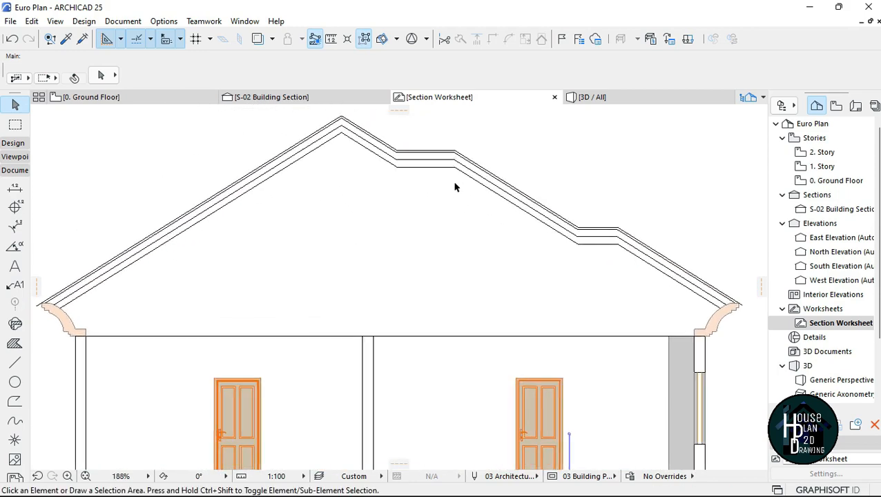
pyautogui.scroll(-2, 452, 190)
pyautogui.scroll(2, 411, 186)
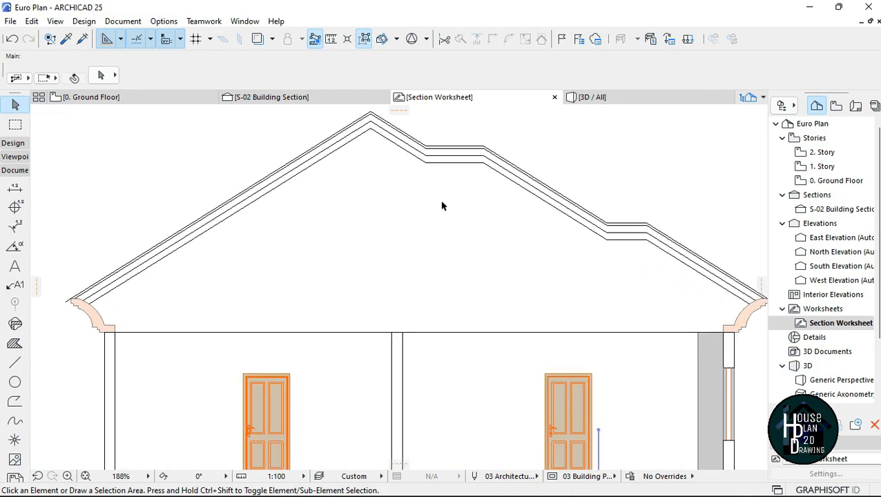
pyautogui.scroll(-3, 442, 179)
pyautogui.scroll(3, 470, 276)
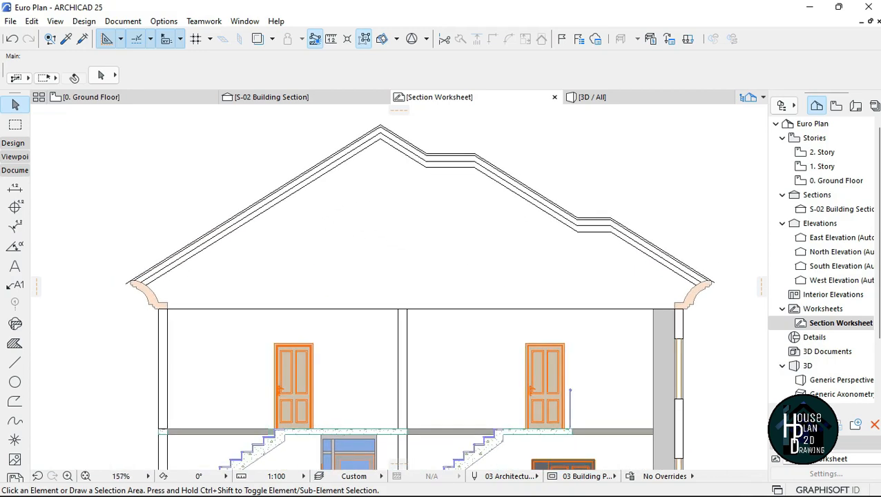
# - Switch to the House Plan Church Street project, examine the tie-beam and ceiling framing at the left eaves, and return to Euro Plan
pyautogui.click(555, 481)
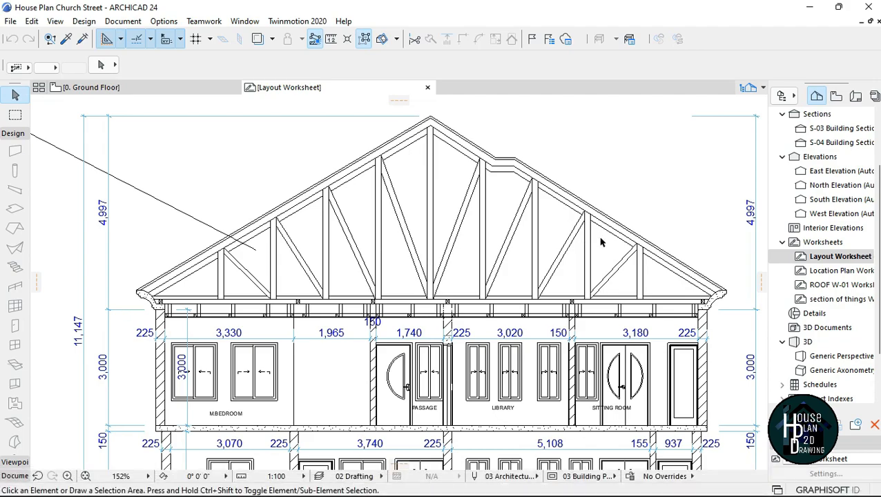
pyautogui.scroll(5, 299, 302)
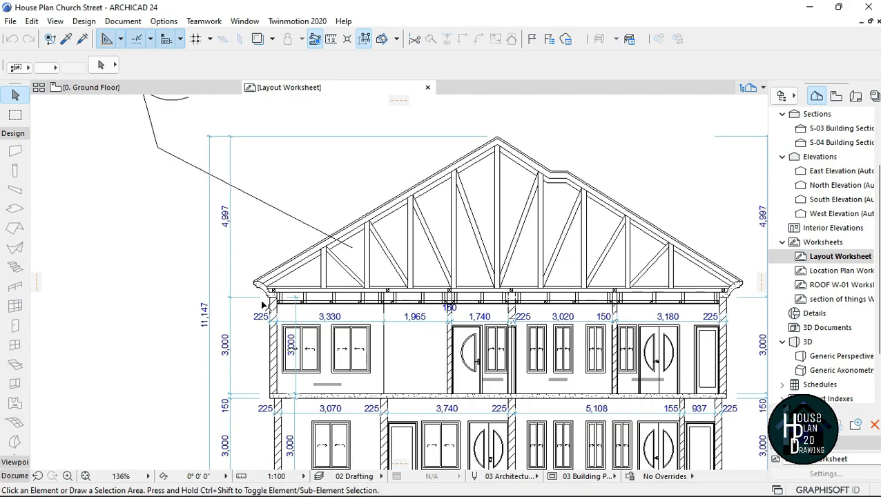
pyautogui.scroll(1, 299, 302)
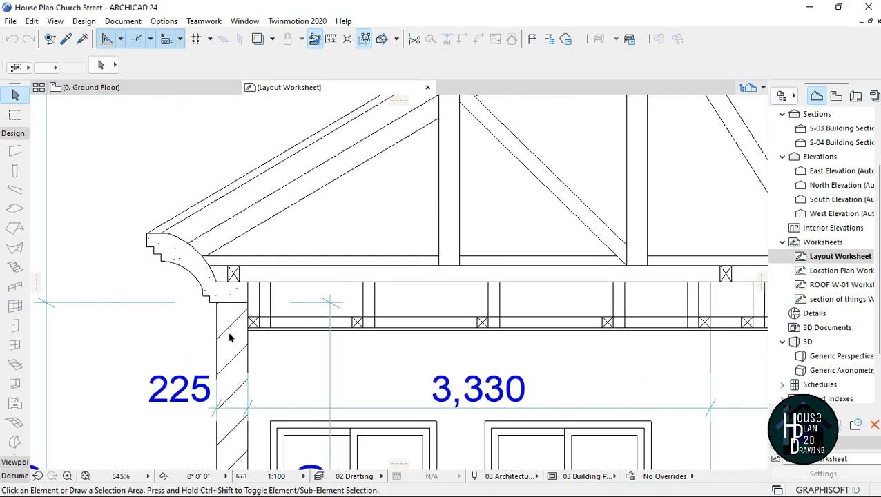
pyautogui.click(315, 236)
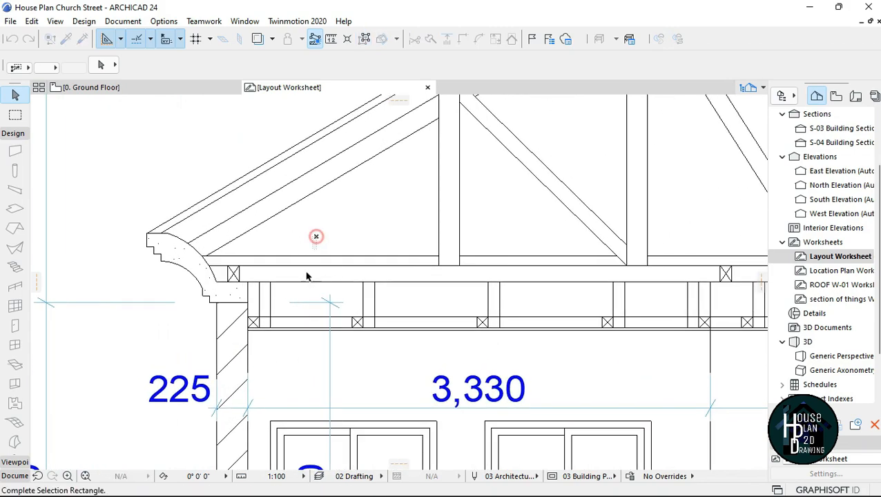
pyautogui.click(290, 348)
pyautogui.scroll(-3, 296, 306)
pyautogui.scroll(-4, 299, 296)
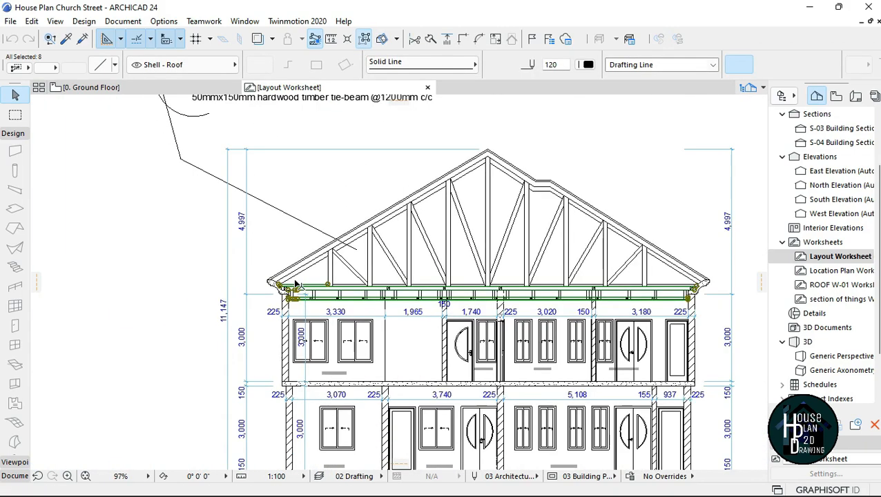
pyautogui.scroll(5, 290, 295)
pyautogui.scroll(1, 290, 295)
pyautogui.scroll(-2, 290, 291)
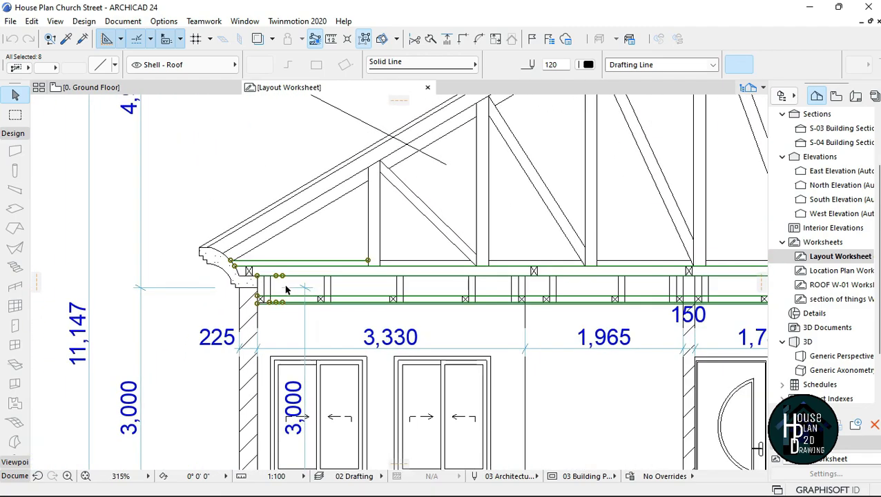
pyautogui.press('Escape')
pyautogui.click(584, 483)
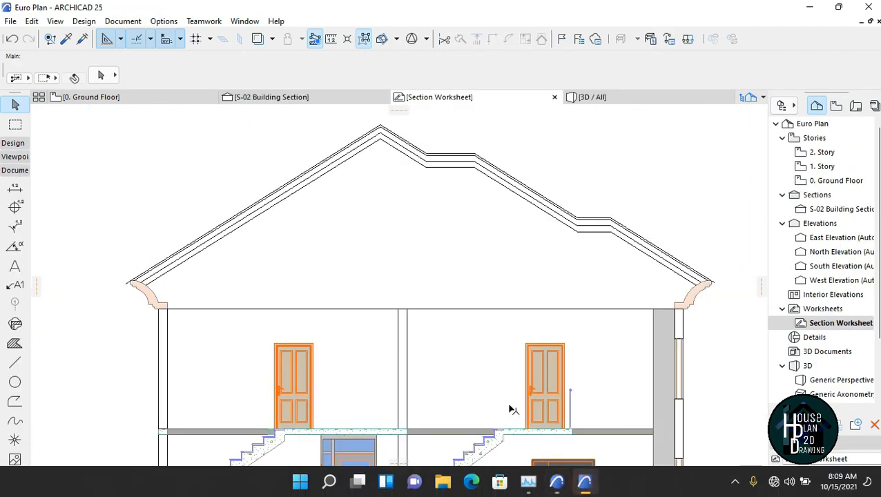
pyautogui.scroll(4, 163, 291)
pyautogui.scroll(1, 167, 310)
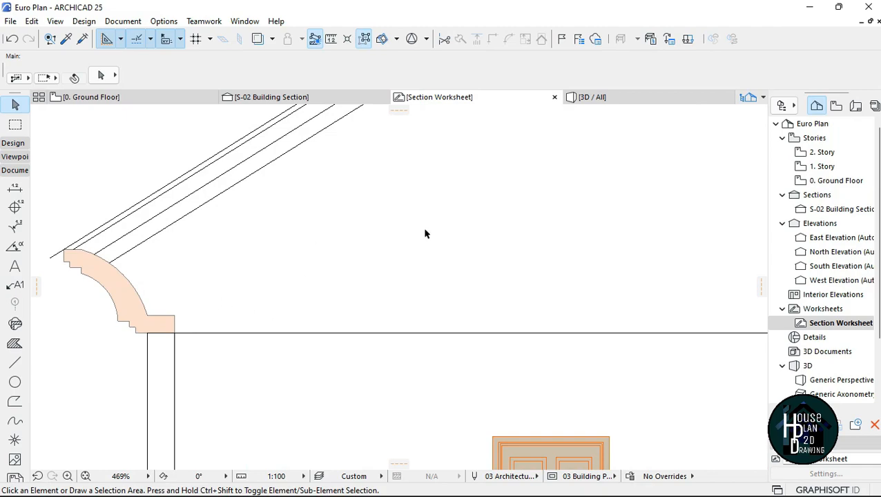
pyautogui.scroll(-5, 426, 234)
pyautogui.scroll(-1, 385, 238)
pyautogui.scroll(1, 478, 228)
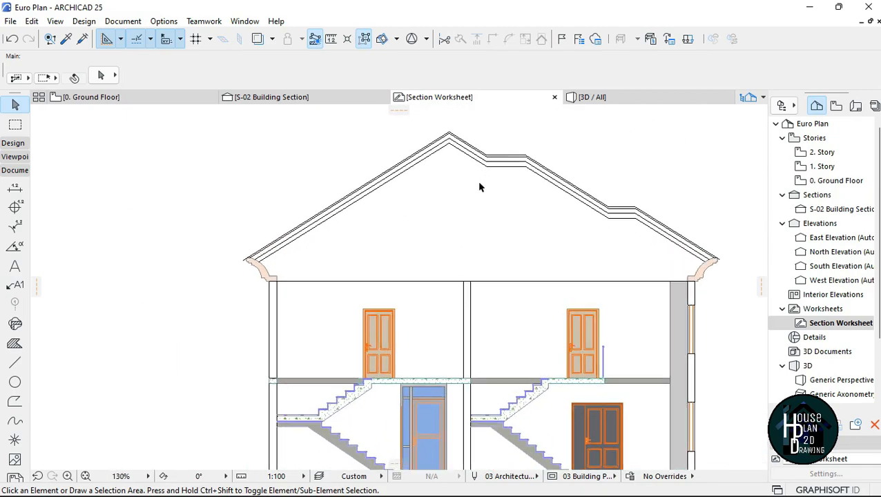
pyautogui.scroll(2, 428, 227)
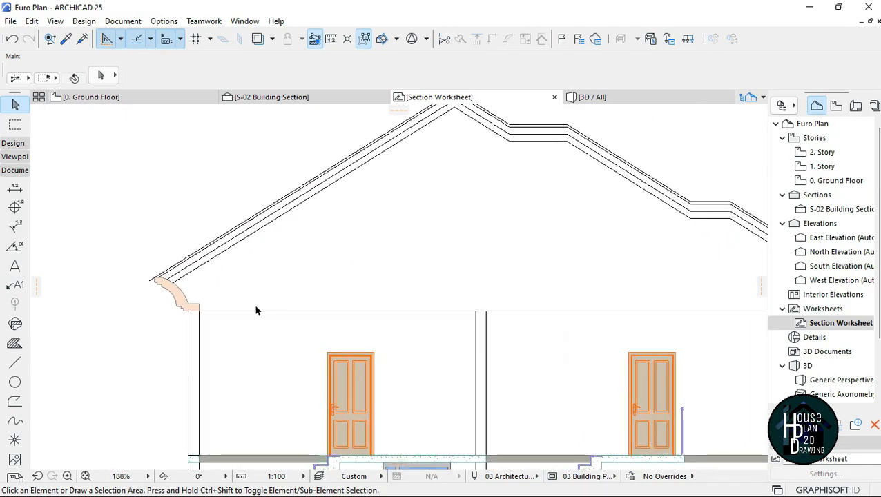
pyautogui.scroll(-4, 338, 242)
pyautogui.scroll(4, 395, 315)
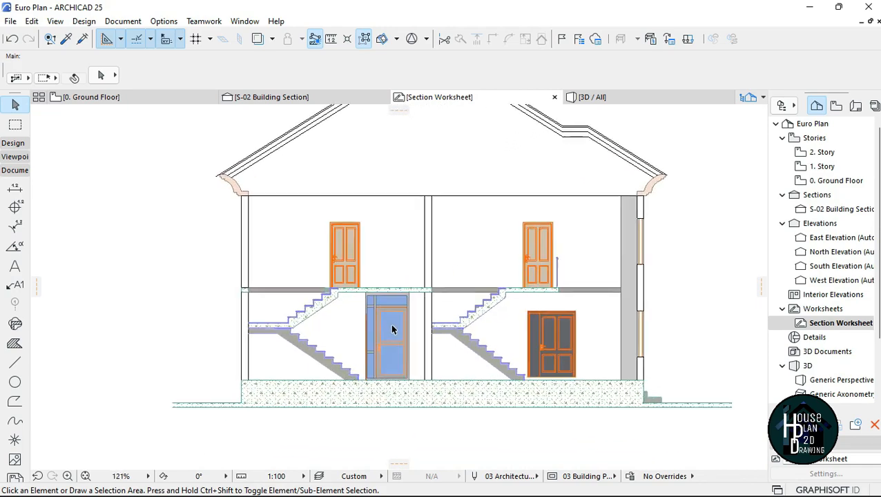
pyautogui.scroll(1, 376, 318)
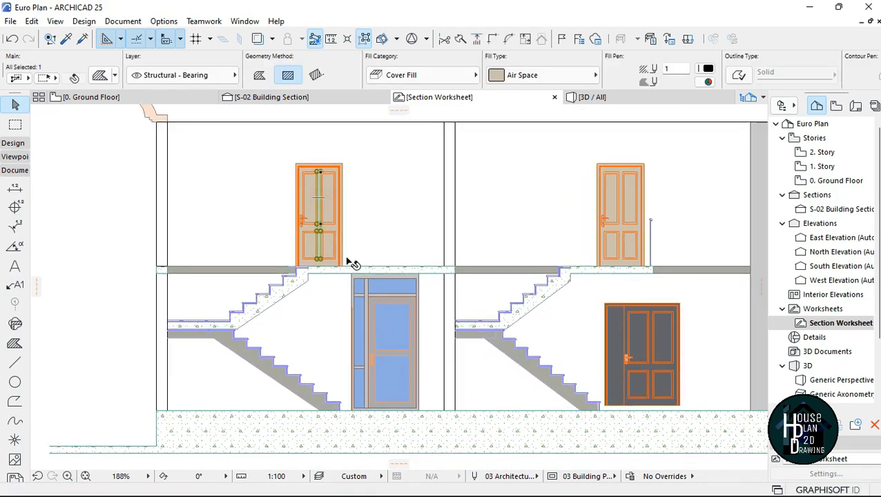
pyautogui.press('Escape')
# - Turn grouping back on and select both complete upper-floor doors
pyautogui.scroll(3, 316, 199)
pyautogui.scroll(-3, 349, 222)
pyautogui.scroll(3, 344, 198)
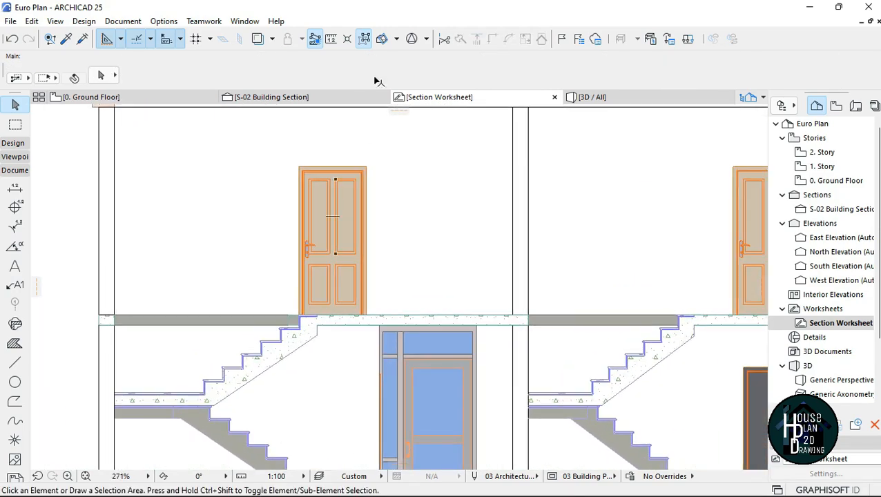
pyautogui.click(318, 199)
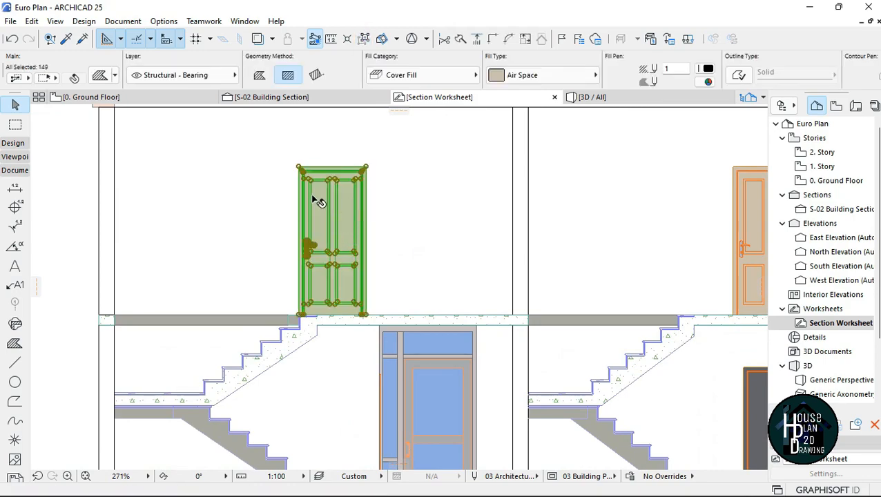
pyautogui.scroll(-5, 315, 200)
pyautogui.scroll(3, 475, 208)
pyautogui.keyDown('shift'); pyautogui.click(467, 187); pyautogui.keyUp('shift')
pyautogui.scroll(-3, 496, 211)
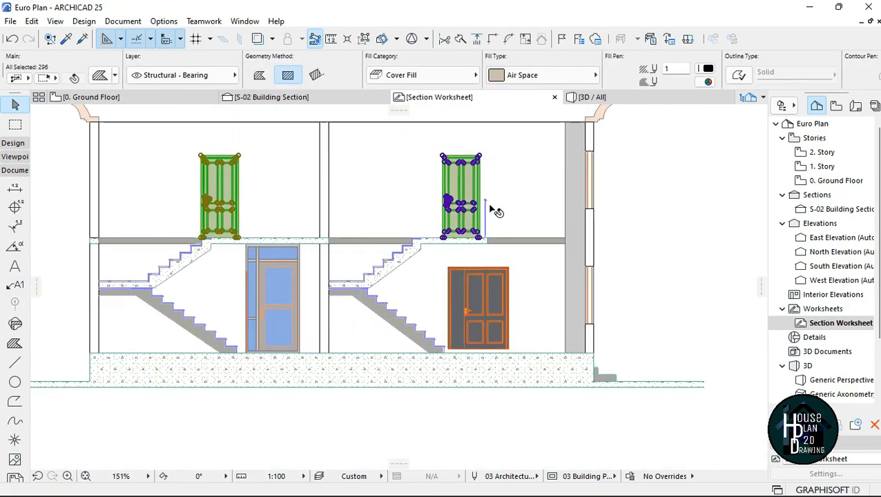
# - Add the wide panelled door and the glazed door leaf on the ground floor to the selection
pyautogui.scroll(2, 488, 255)
pyautogui.scroll(2, 497, 252)
pyautogui.keyDown('shift'); pyautogui.click(550, 250); pyautogui.keyUp('shift')
pyautogui.scroll(-4, 584, 244)
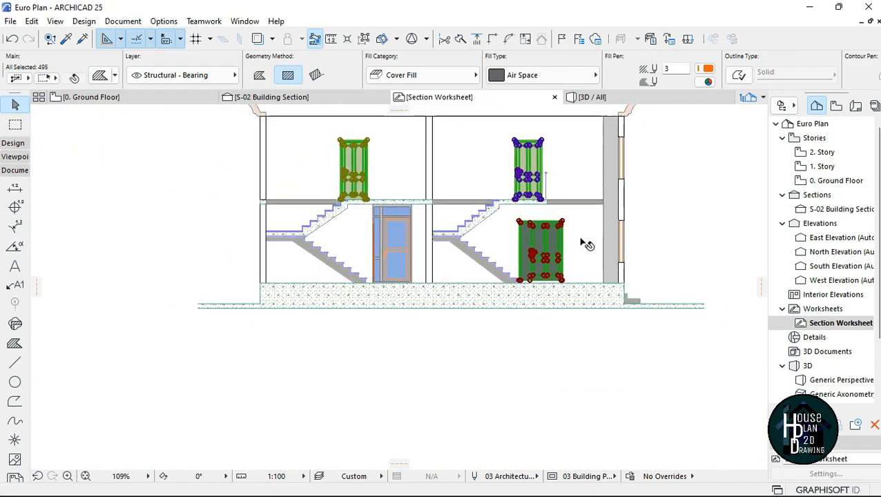
pyautogui.scroll(2, 483, 246)
pyautogui.keyDown('shift'); pyautogui.click(431, 241); pyautogui.keyUp('shift')
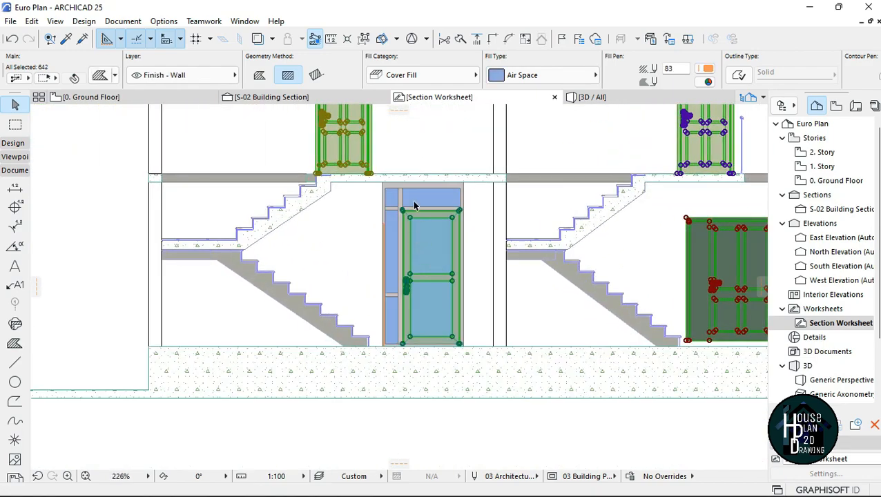
pyautogui.keyDown('shift'); pyautogui.click(421, 199); pyautogui.keyUp('shift')
pyautogui.scroll(-4, 394, 278)
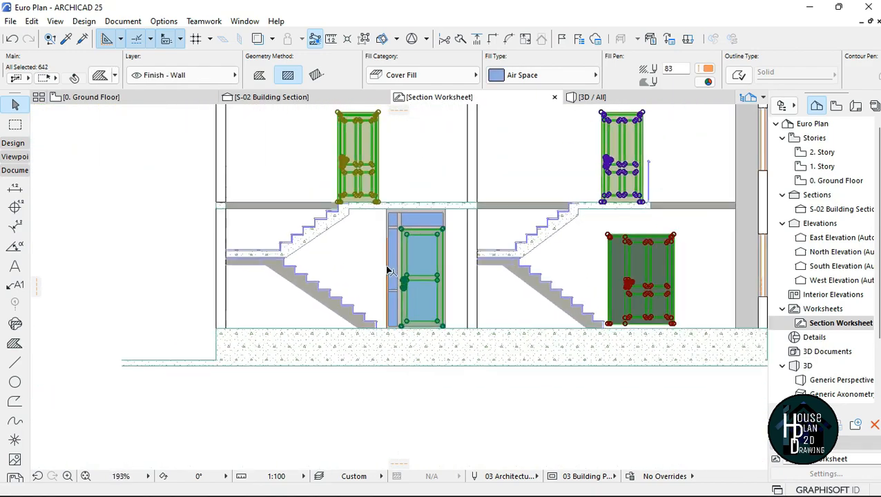
pyautogui.scroll(2, 442, 167)
# - Set the selected door fills to white background pen 19 and black fill pen 120, and clear the selection
pyautogui.click(708, 69)
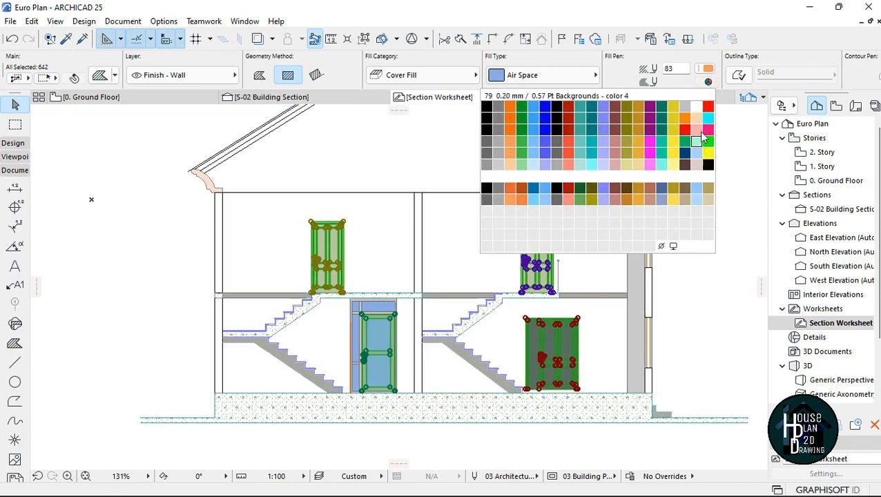
pyautogui.click(697, 108)
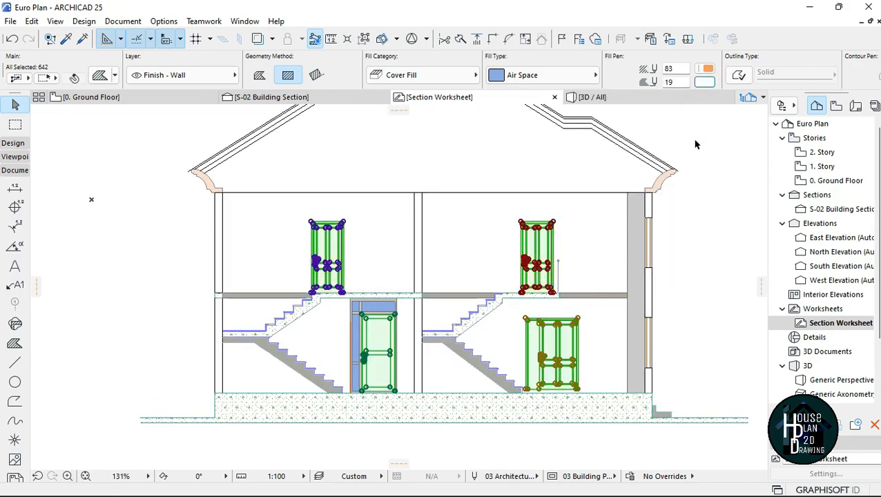
pyautogui.click(707, 69)
pyautogui.click(707, 152)
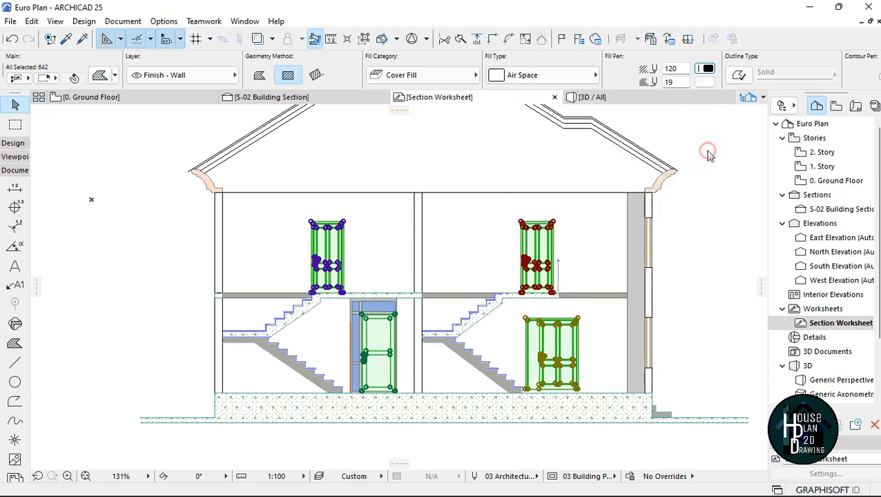
pyautogui.click(675, 257)
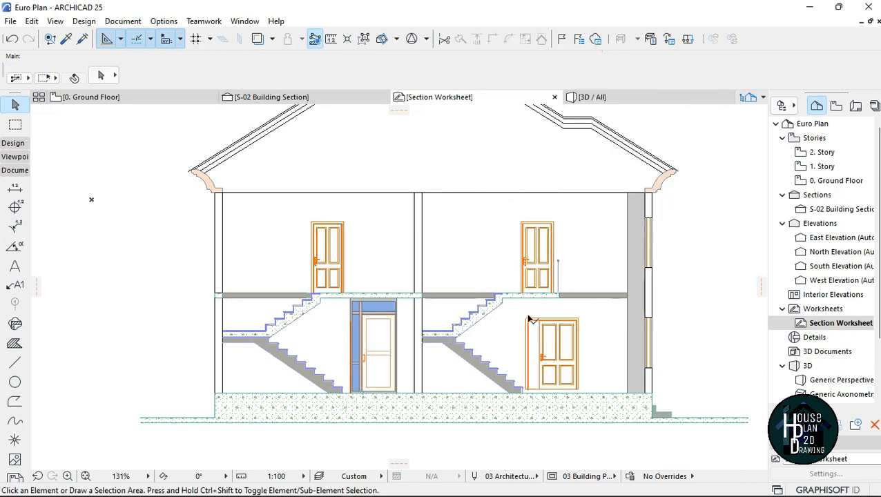
# - Change the lines of the right upper-floor door to black pen 120 and deselect it
pyautogui.click(516, 215)
pyautogui.press('Escape')
pyautogui.click(541, 249)
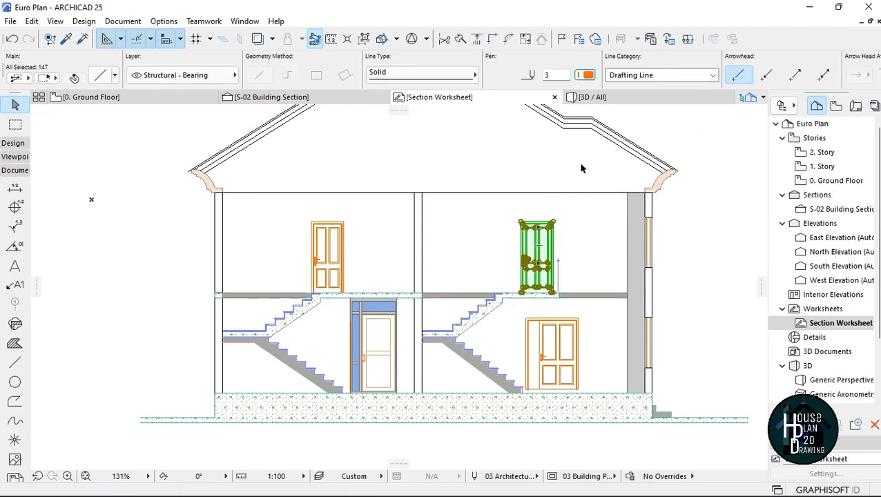
pyautogui.click(587, 74)
pyautogui.click(824, 131)
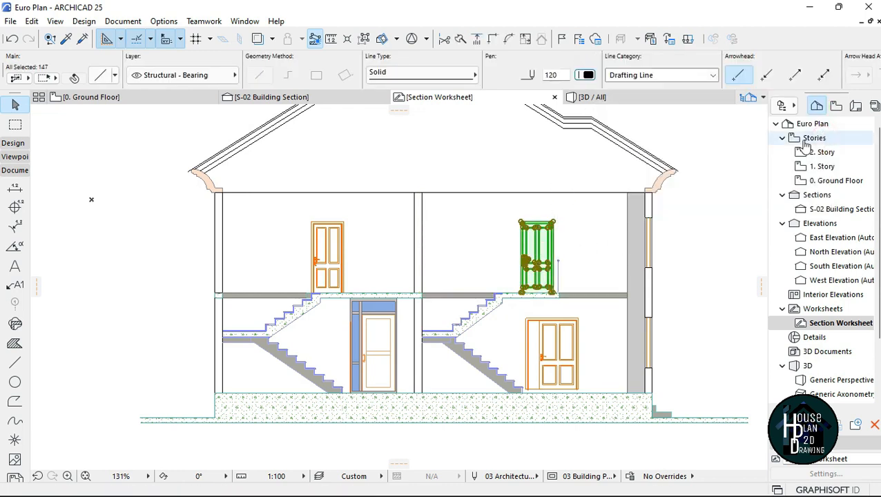
pyautogui.click(401, 281)
# - Change the lines of the left upper-floor door to black pen 120 and deselect it
pyautogui.click(328, 240)
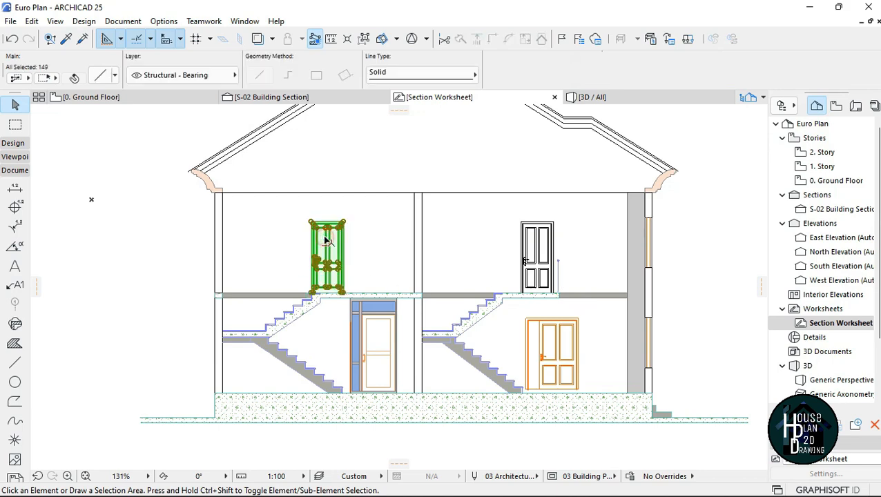
pyautogui.click(586, 74)
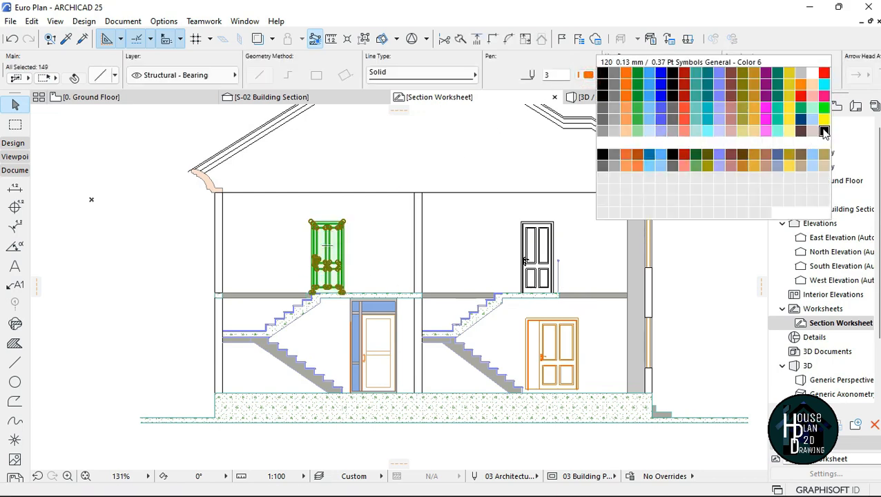
pyautogui.click(823, 131)
pyautogui.click(594, 199)
# - Change the lines of the wide ground-floor panelled door to black pen 120 and deselect it
pyautogui.scroll(1, 502, 384)
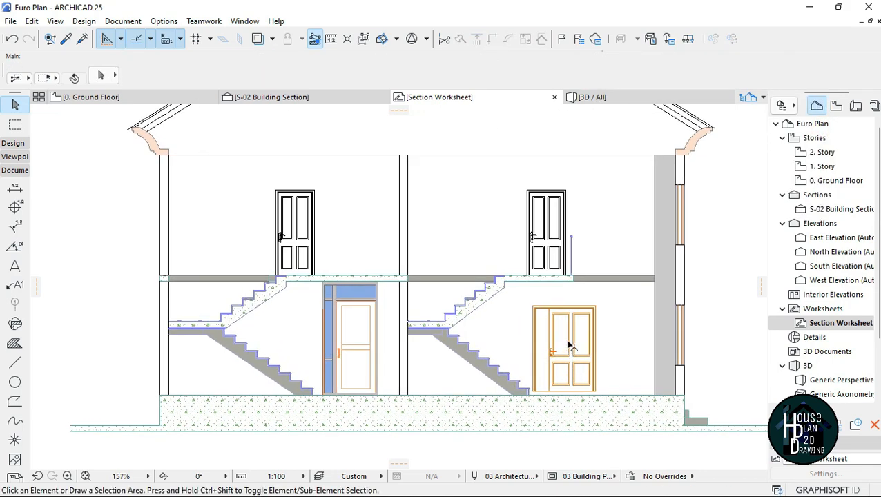
pyautogui.click(567, 348)
pyautogui.click(587, 75)
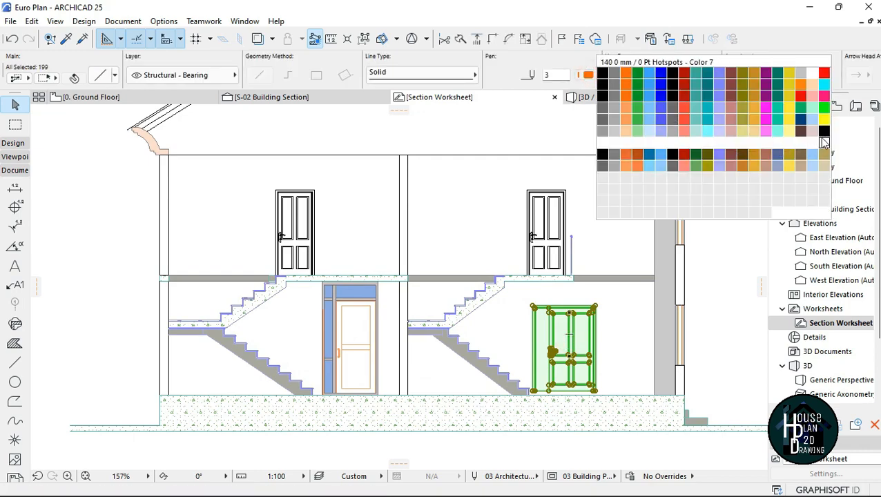
pyautogui.click(823, 131)
pyautogui.press('Escape')
pyautogui.scroll(1, 363, 350)
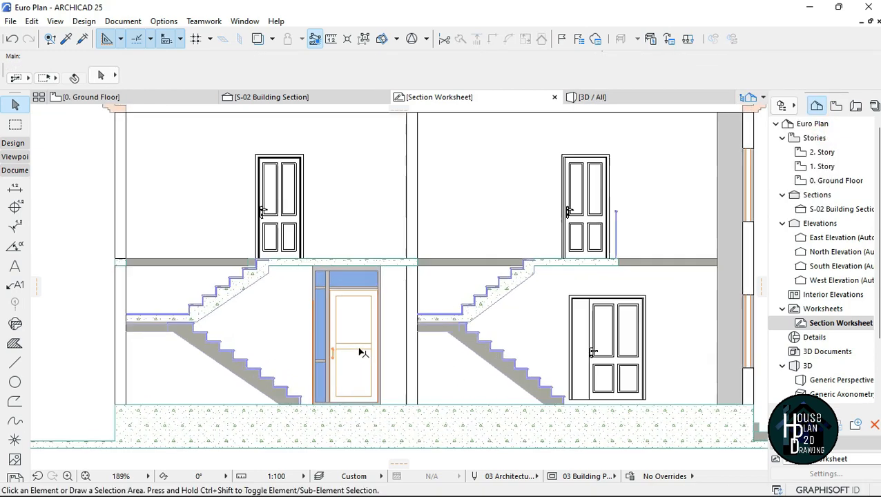
# - Change the lines of the railing post beside the right upper-floor door to black pen 120 and deselect it
pyautogui.scroll(-2, 314, 306)
pyautogui.scroll(7, 542, 259)
pyautogui.click(498, 179)
pyautogui.press('Escape')
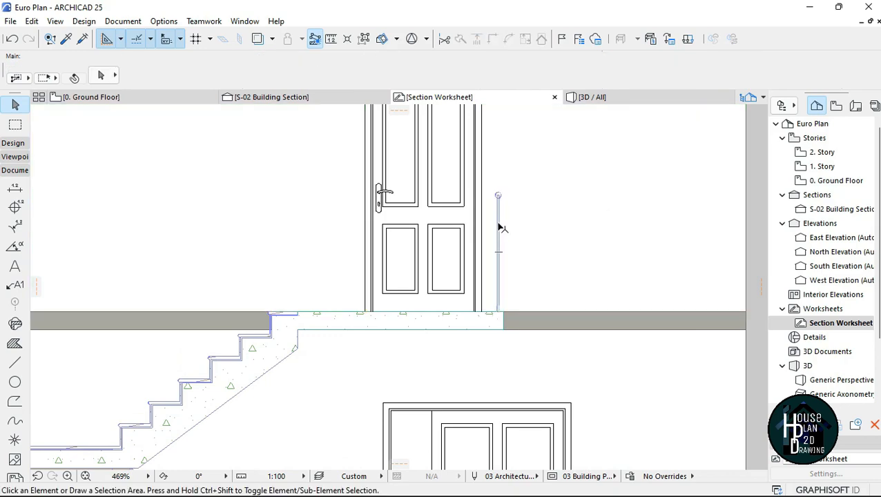
pyautogui.click(498, 224)
pyautogui.click(586, 75)
pyautogui.click(822, 131)
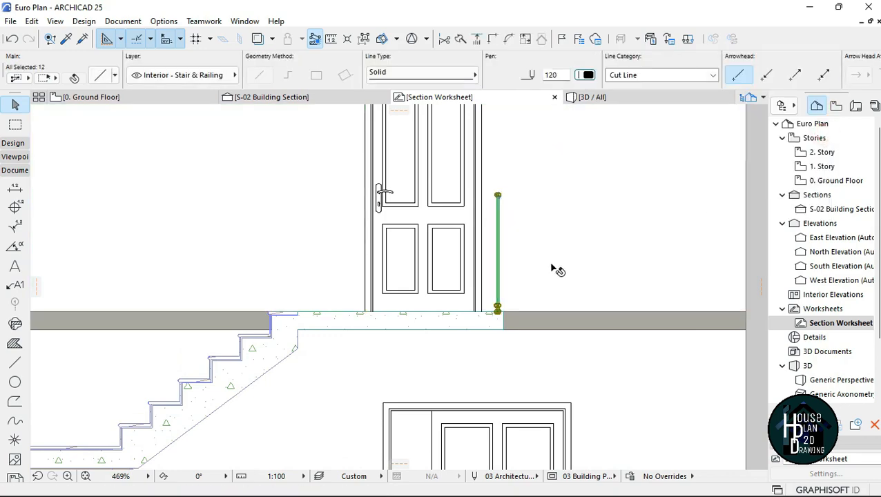
pyautogui.press('Escape')
# - Change the lines of the ground-floor glazed entrance's door leaf to black pen 120 and deselect it
pyautogui.scroll(-7, 555, 269)
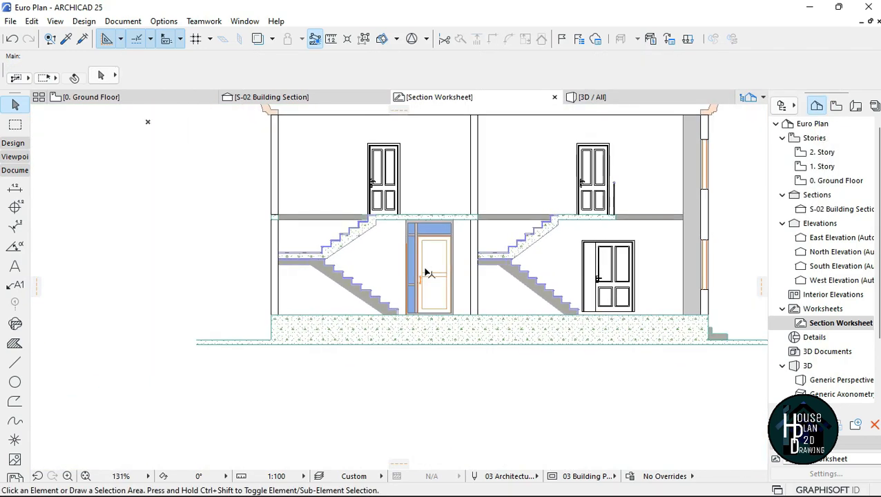
pyautogui.scroll(5, 428, 273)
pyautogui.click(431, 275)
pyautogui.click(587, 75)
pyautogui.click(823, 131)
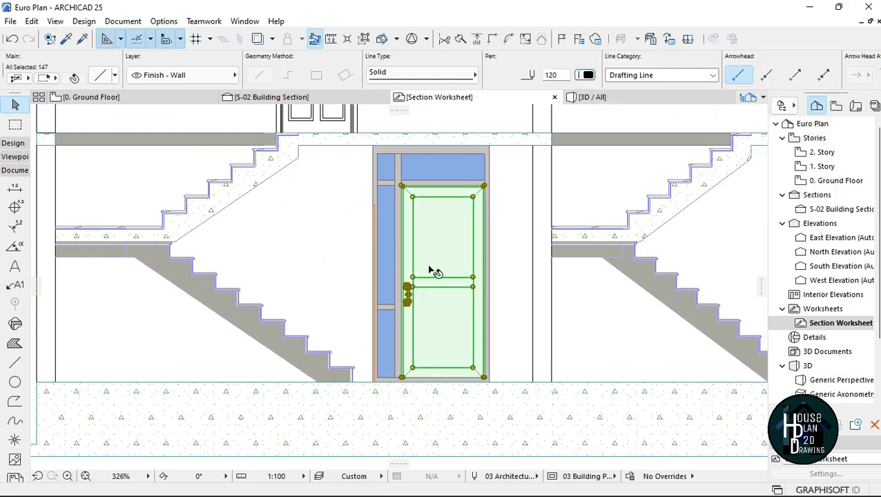
pyautogui.press('Escape')
# - Set the four blue glass panes around the entrance door leaf to white background pen 19 and deselect them
pyautogui.scroll(1, 448, 252)
pyautogui.click(452, 197)
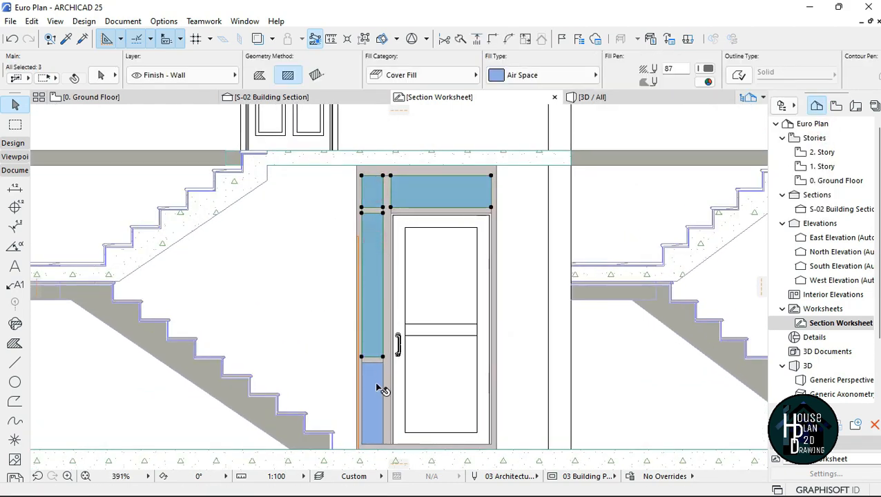
pyautogui.click(705, 82)
pyautogui.click(699, 112)
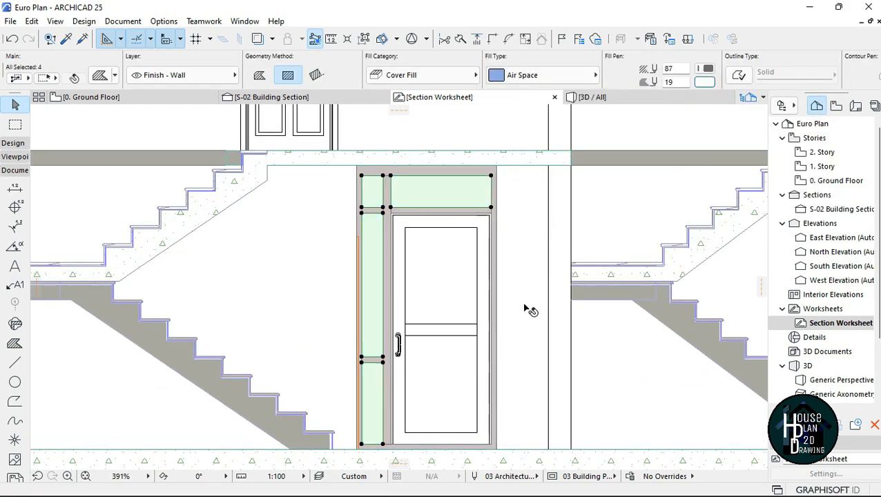
pyautogui.press('Escape')
# - Select the grey frame fills of the entrance's upper mullion, transom, head and upper left jamb
pyautogui.scroll(-1, 495, 292)
pyautogui.scroll(2, 414, 304)
pyautogui.click(418, 188)
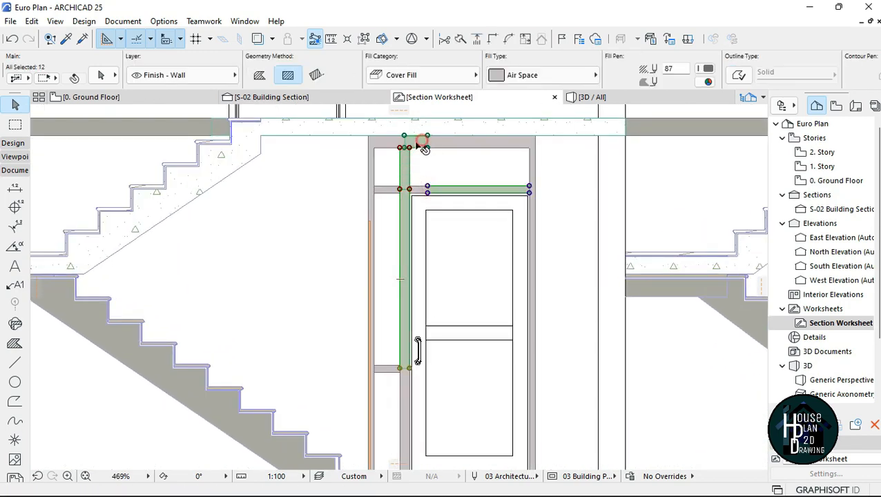
pyautogui.keyDown('shift'); pyautogui.click(387, 138); pyautogui.keyUp('shift')
pyautogui.keyDown('shift'); pyautogui.click(388, 146); pyautogui.keyUp('shift')
pyautogui.keyDown('shift'); pyautogui.click(383, 130); pyautogui.keyUp('shift')
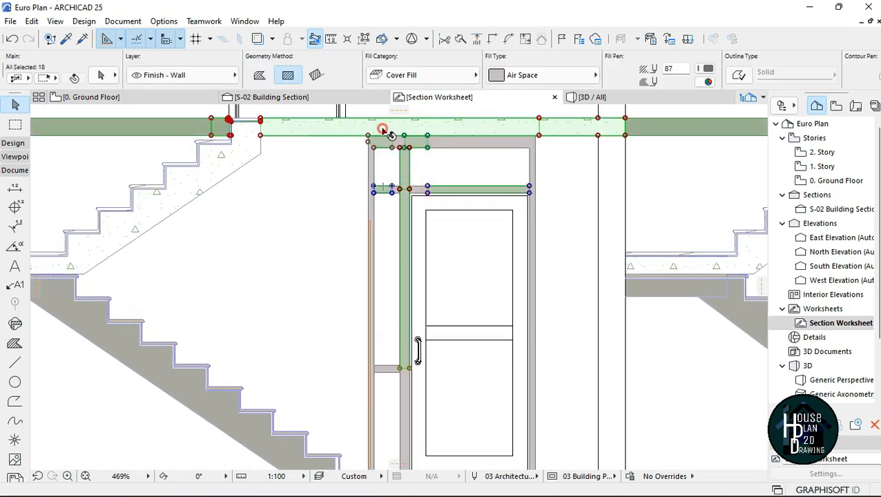
pyautogui.keyDown('shift'); pyautogui.click(371, 168); pyautogui.keyUp('shift')
pyautogui.scroll(7, 360, 220)
pyautogui.keyDown('shift'); pyautogui.click(406, 183); pyautogui.keyUp('shift')
pyautogui.scroll(-8, 380, 173)
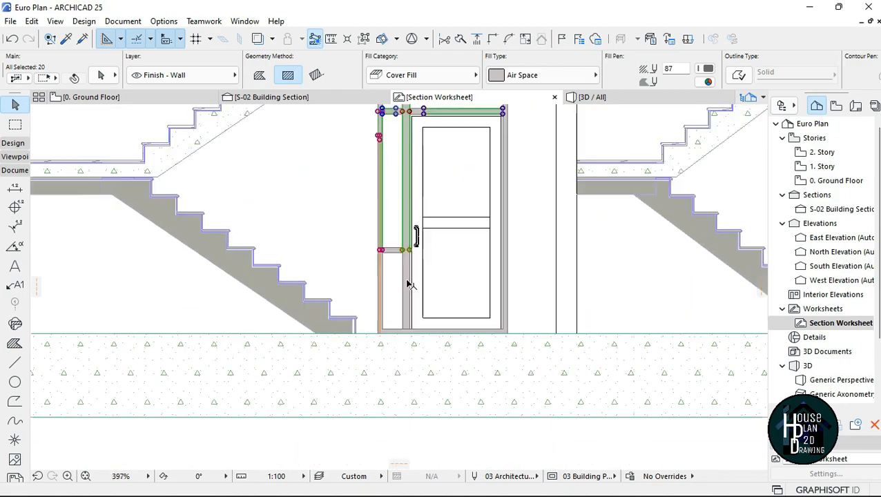
# - Add the entrance frame's lower left jamb, lower mullion and bottom rail fills to the selection
pyautogui.scroll(7, 401, 283)
pyautogui.keyDown('shift'); pyautogui.click(349, 247); pyautogui.keyUp('shift')
pyautogui.moveTo(408, 421); pyautogui.dragTo(353, 300, button='middle')
pyautogui.keyDown('shift'); pyautogui.click(358, 332); pyautogui.keyUp('shift')
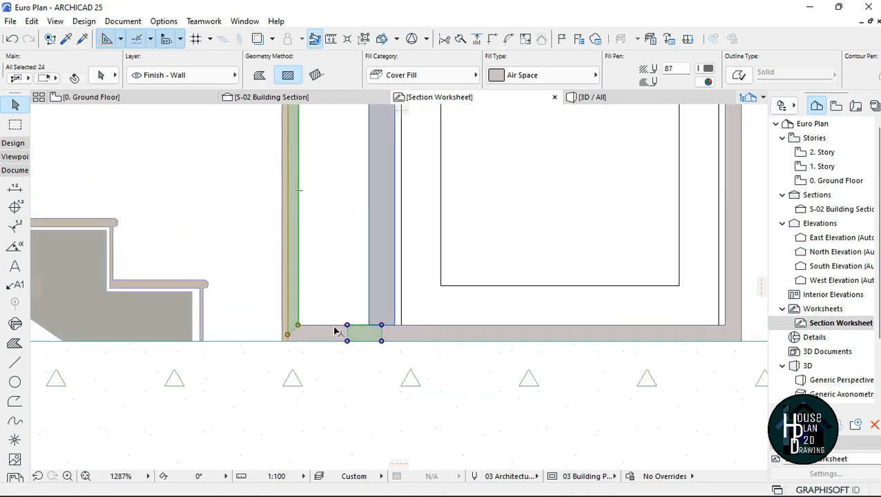
pyautogui.keyDown('shift'); pyautogui.click(331, 332); pyautogui.keyUp('shift')
pyautogui.keyDown('shift'); pyautogui.click(405, 334); pyautogui.keyUp('shift')
pyautogui.keyDown('shift'); pyautogui.click(506, 336); pyautogui.keyUp('shift')
pyautogui.keyDown('shift'); pyautogui.click(382, 281); pyautogui.keyUp('shift')
# - Add the grey fill segments of the entrance frame's right jamb to the selection, working up to the head
pyautogui.scroll(-7, 375, 311)
pyautogui.scroll(7, 436, 301)
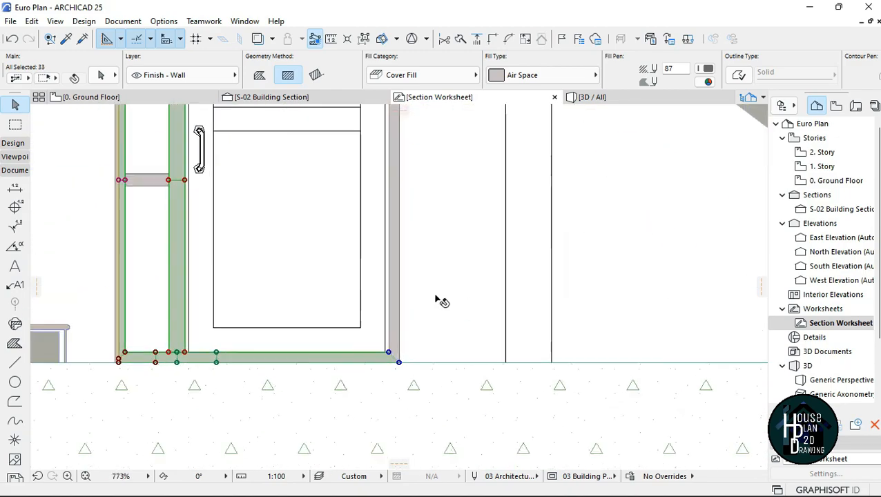
pyautogui.keyDown('shift'); pyautogui.click(364, 339); pyautogui.keyUp('shift')
pyautogui.scroll(-7, 452, 355)
pyautogui.scroll(6, 435, 265)
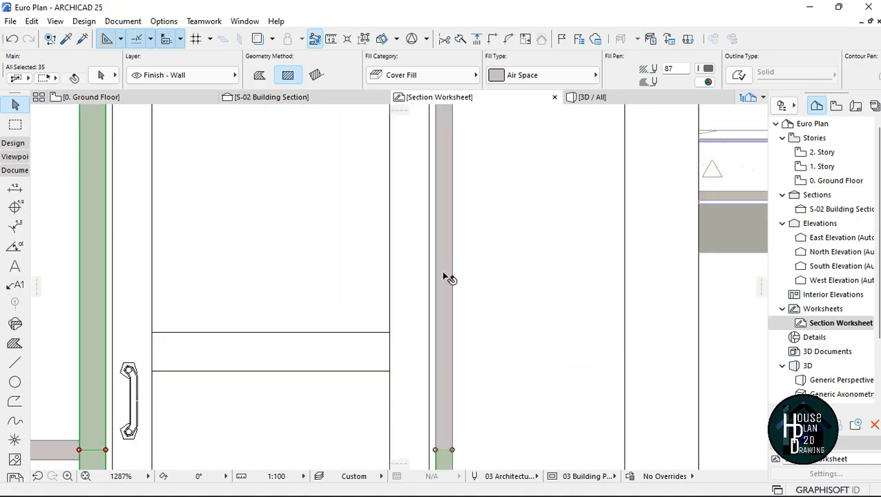
pyautogui.keyDown('shift'); pyautogui.click(442, 270); pyautogui.keyUp('shift')
pyautogui.scroll(-7, 464, 318)
pyautogui.scroll(7, 472, 255)
pyautogui.keyDown('shift'); pyautogui.click(394, 206); pyautogui.keyUp('shift')
pyautogui.keyDown('shift'); pyautogui.click(482, 285); pyautogui.keyUp('shift')
# - Add the remaining head and transom pieces of the entrance frame to the selection
pyautogui.scroll(-6, 482, 285)
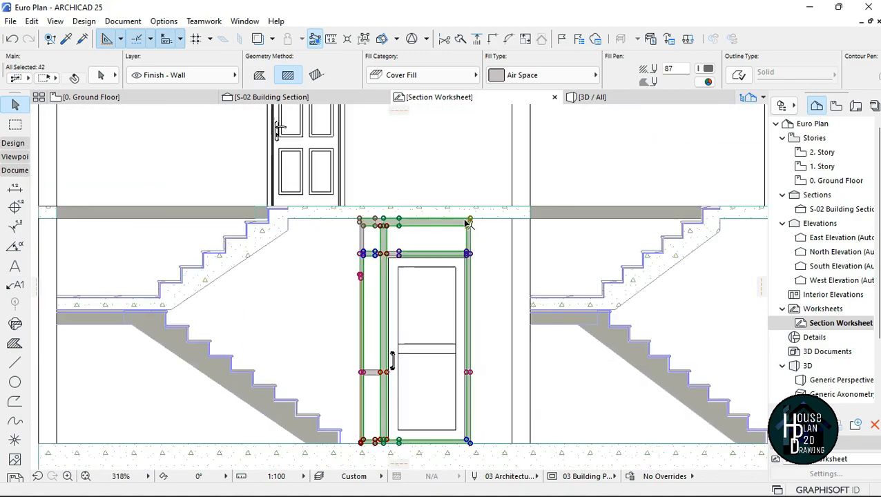
pyautogui.scroll(1, 397, 263)
pyautogui.scroll(7, 386, 221)
pyautogui.keyDown('shift'); pyautogui.click(372, 150); pyautogui.keyUp('shift')
pyautogui.scroll(-3, 390, 225)
pyautogui.scroll(6, 422, 237)
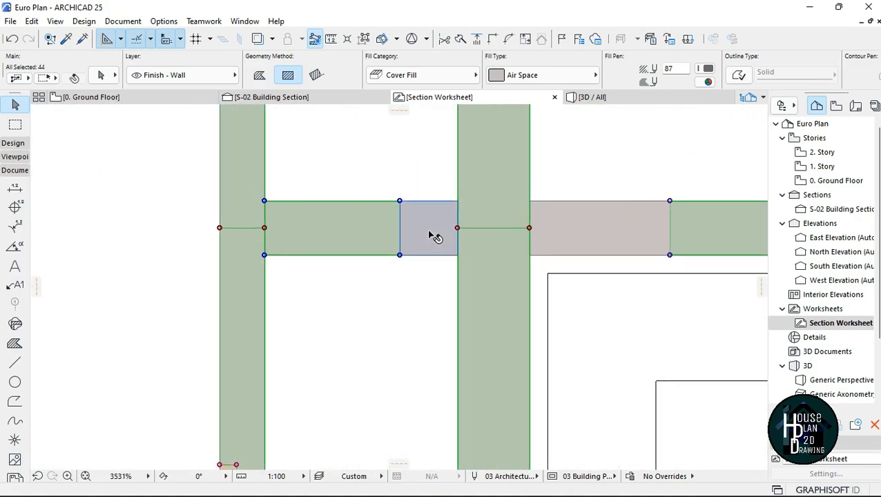
pyautogui.keyDown('shift'); pyautogui.click(429, 232); pyautogui.keyUp('shift')
pyautogui.keyDown('shift'); pyautogui.click(577, 229); pyautogui.keyUp('shift')
pyautogui.scroll(-7, 439, 235)
pyautogui.scroll(6, 430, 193)
pyautogui.keyDown('shift'); pyautogui.click(446, 236); pyautogui.keyUp('shift')
pyautogui.scroll(-6, 433, 212)
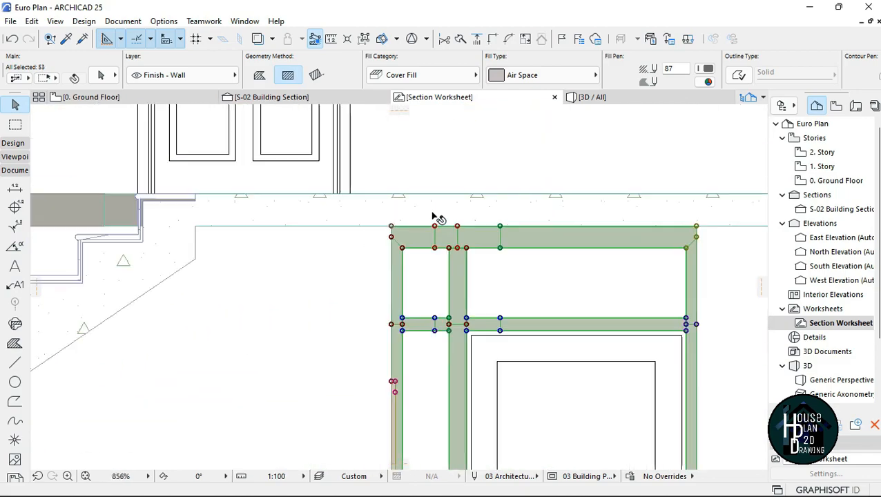
# - Include the narrow strip beside the left jamb, set the selected fills to fill pen 120 and background pen 19, and deselect
pyautogui.scroll(6, 466, 252)
pyautogui.keyDown('shift'); pyautogui.click(423, 334); pyautogui.keyUp('shift')
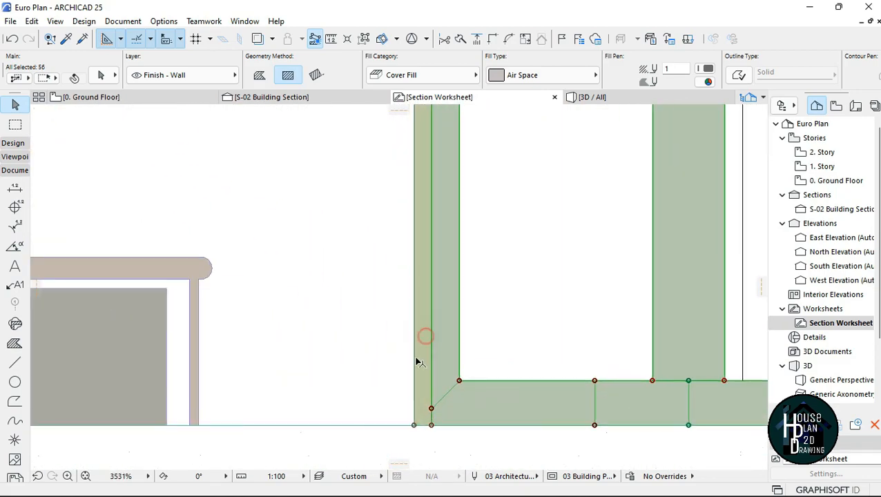
pyautogui.scroll(-6, 423, 334)
pyautogui.scroll(3, 449, 308)
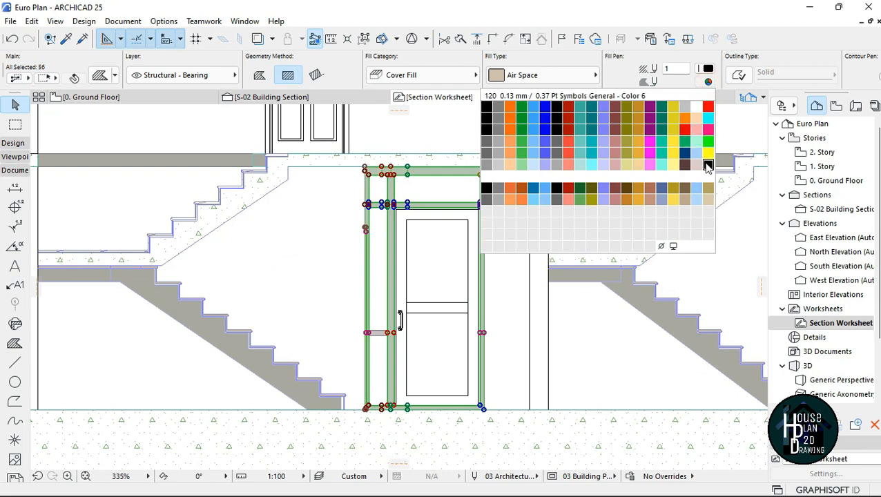
pyautogui.click(708, 165)
pyautogui.click(707, 70)
pyautogui.click(704, 149)
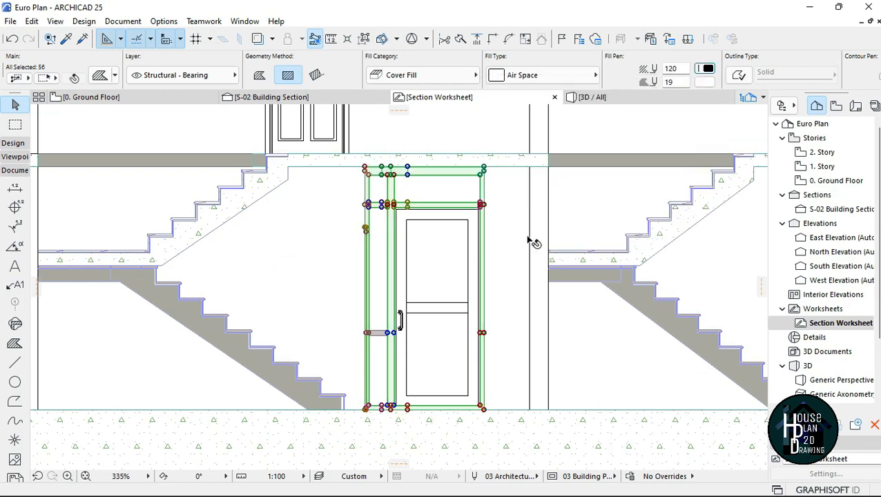
pyautogui.press('Escape')
# - Try deleting the grey group of the lower-left stair flight and undo the deletion
pyautogui.scroll(-3, 422, 235)
pyautogui.scroll(2, 422, 235)
pyautogui.scroll(2, 400, 199)
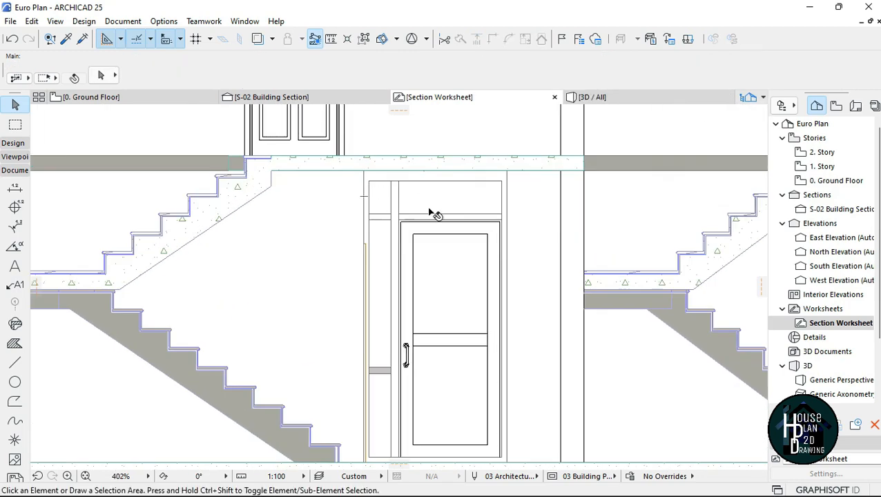
pyautogui.scroll(-3, 434, 214)
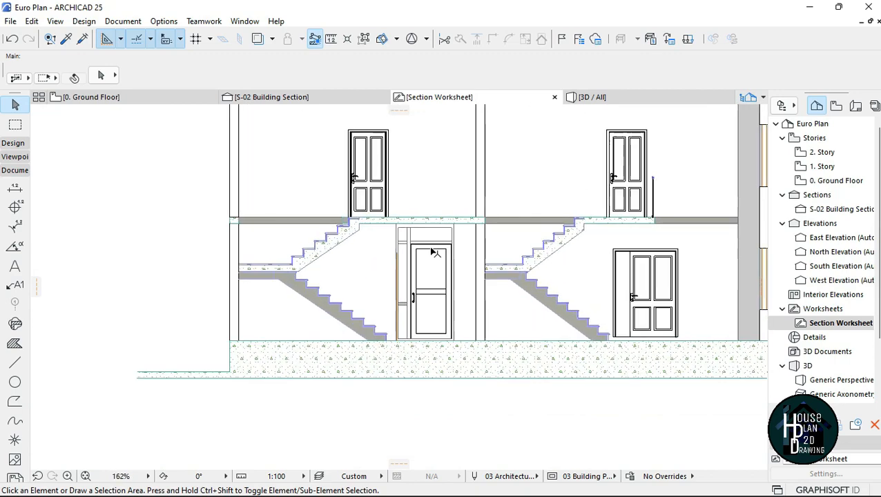
pyautogui.scroll(4, 354, 261)
pyautogui.click(290, 289)
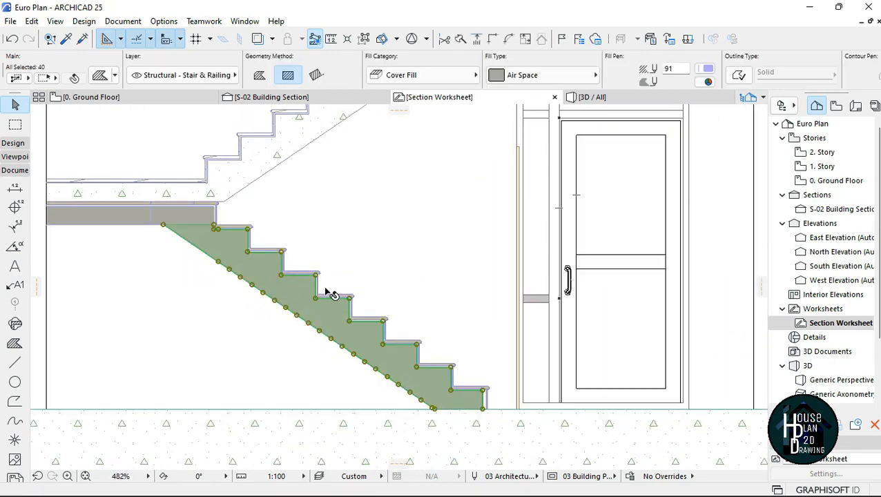
pyautogui.scroll(-2, 328, 293)
pyautogui.rightClick(303, 296)
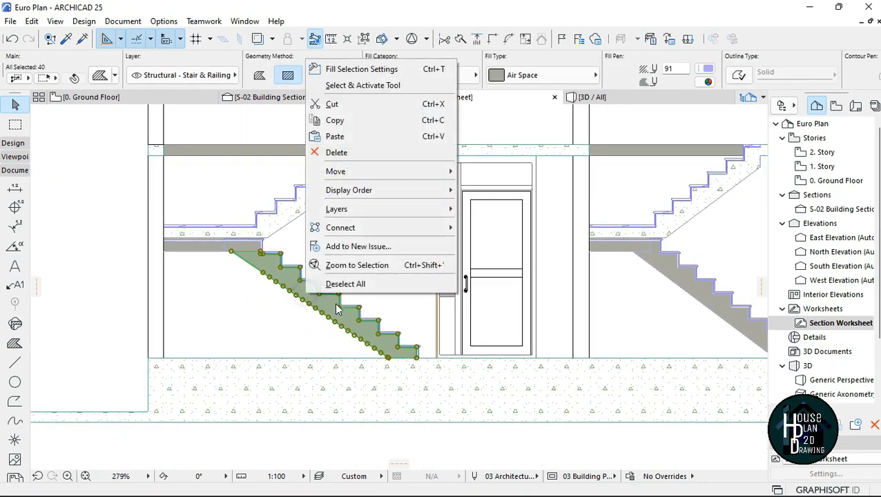
pyautogui.click(331, 151)
pyautogui.scroll(1, 276, 273)
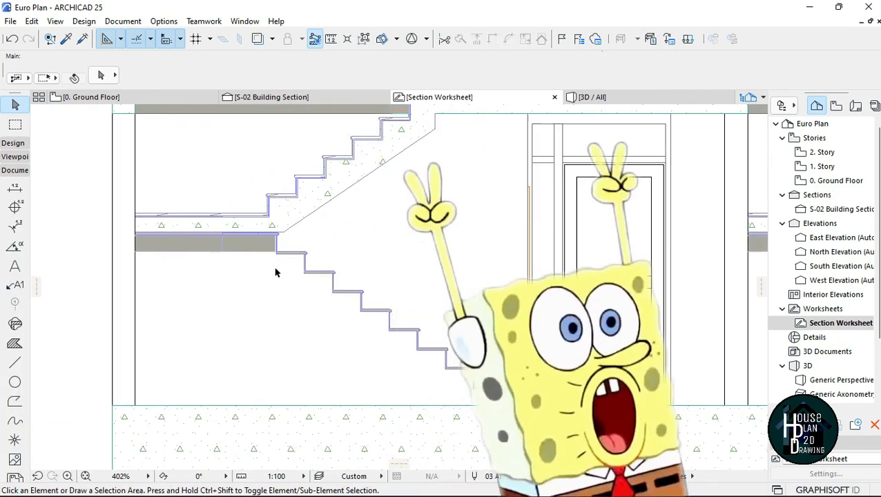
pyautogui.hotkey('ctrl', 'z')
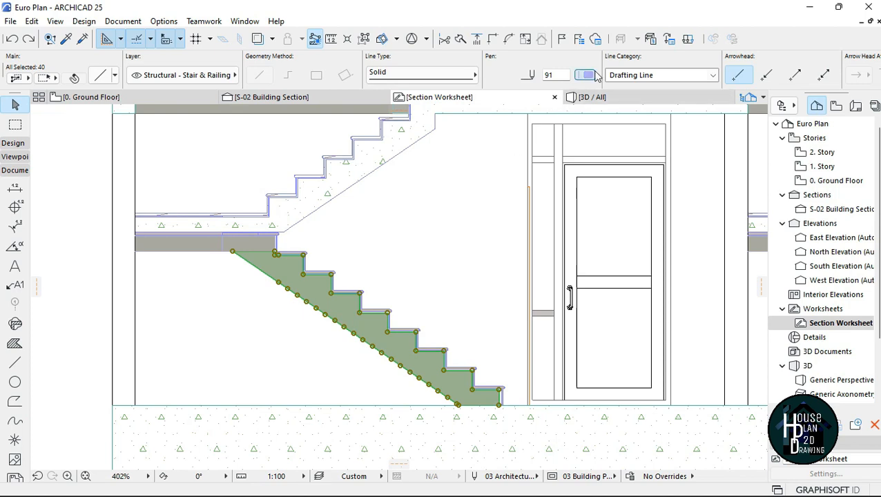
# - Change the lines of the lower-left stair flight group to black pen 120 and clear the selection
pyautogui.click(586, 74)
pyautogui.click(824, 131)
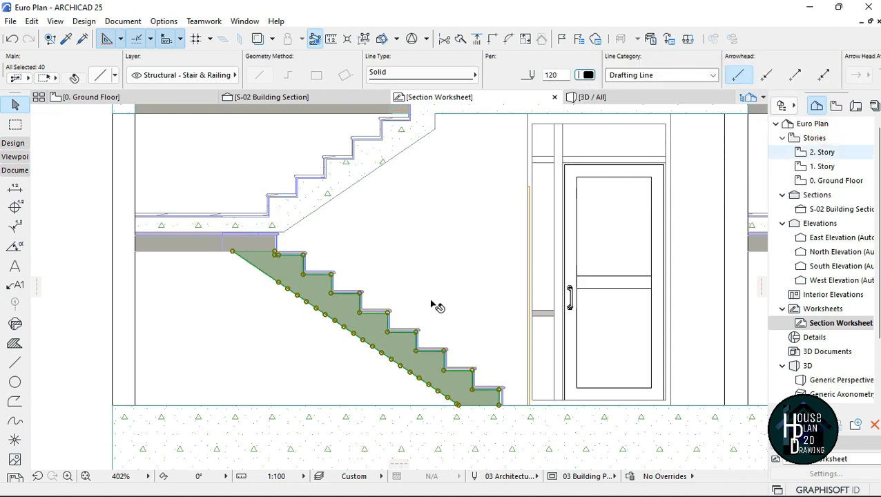
pyautogui.press('Escape')
pyautogui.click(329, 303)
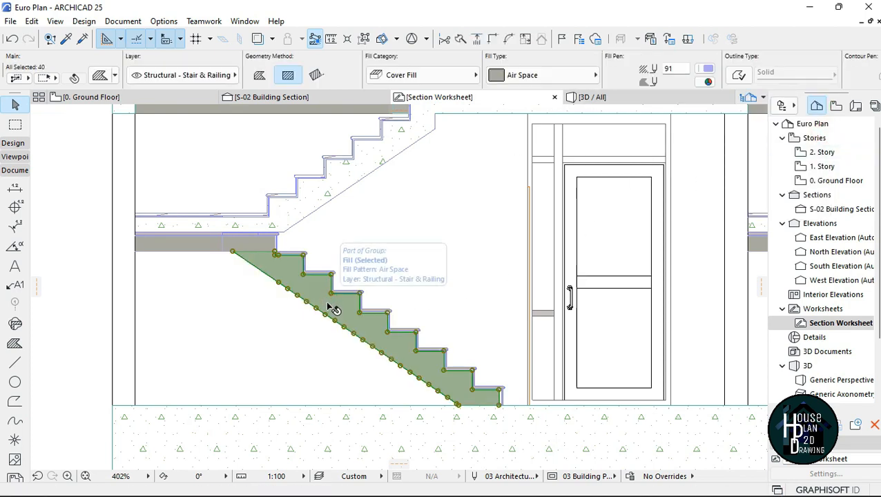
pyautogui.press('Escape')
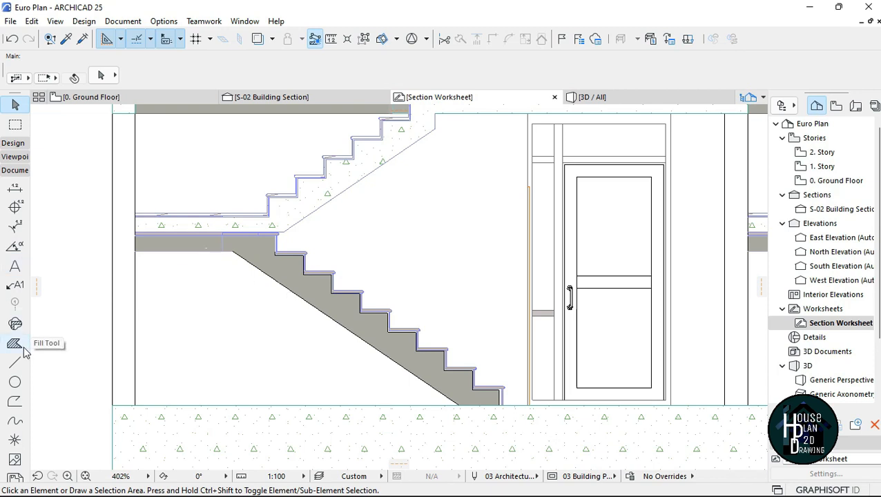
# - Try again to remove the recoloured lower-left stair flight group, undo the removal and clear the selection
pyautogui.click(308, 288)
pyautogui.rightClick(249, 301)
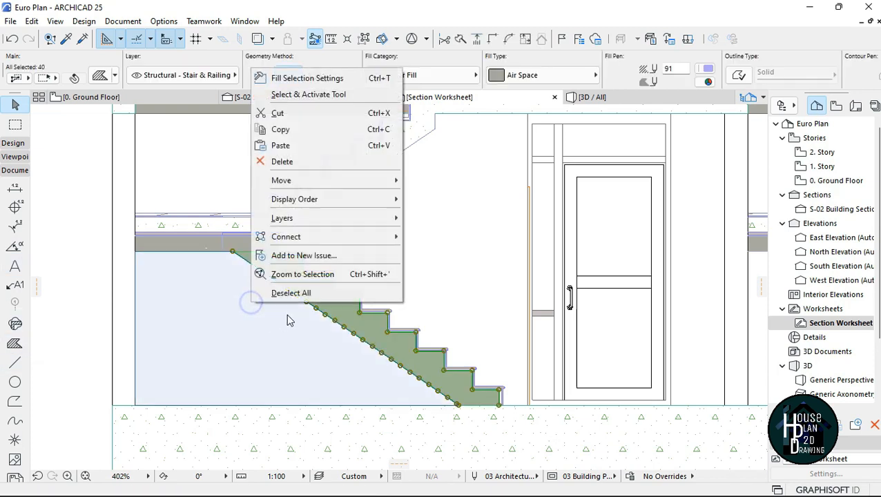
pyautogui.click(283, 160)
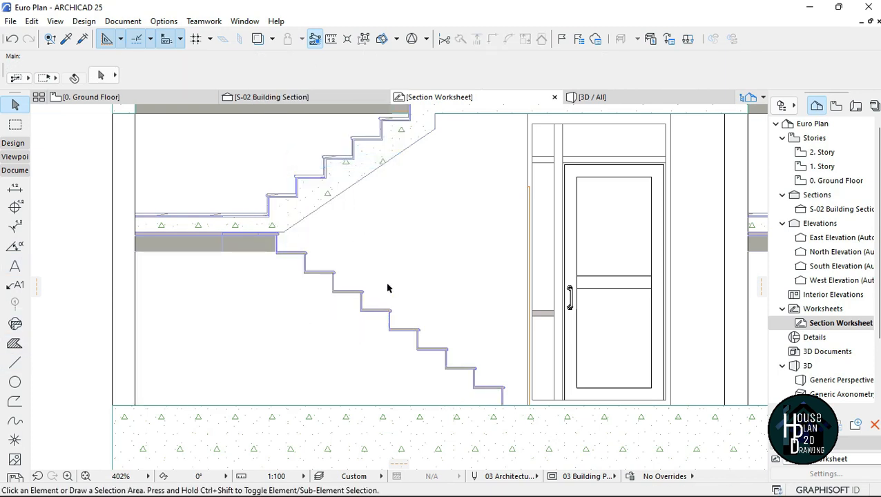
pyautogui.hotkey('ctrl', 'z')
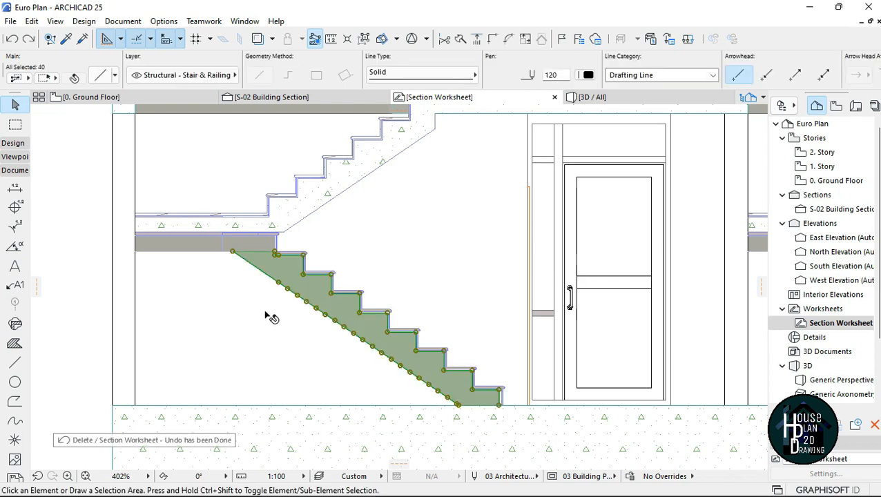
pyautogui.press('Escape')
# - Trace the outlines of the lower-left stair flight and its landing with black pen 120 polylines
pyautogui.click(15, 362)
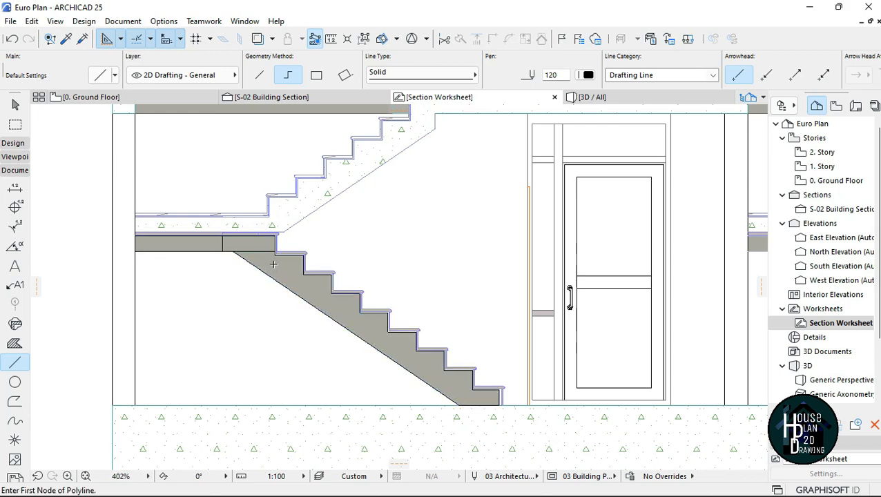
pyautogui.scroll(-4, 273, 264)
pyautogui.press('Escape')
# - Delete the grey fill group of the lower-left stair flight beneath the traced outline
pyautogui.scroll(4, 301, 279)
pyautogui.click(301, 279)
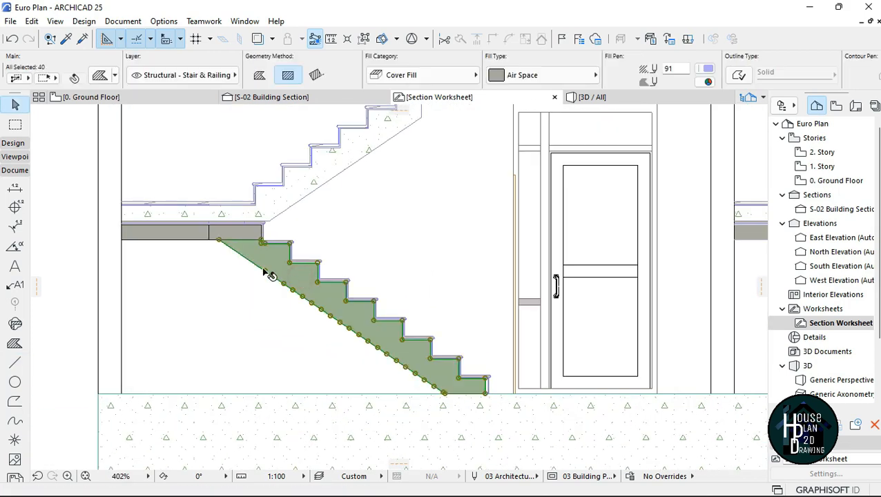
pyautogui.rightClick(222, 307)
pyautogui.click(256, 164)
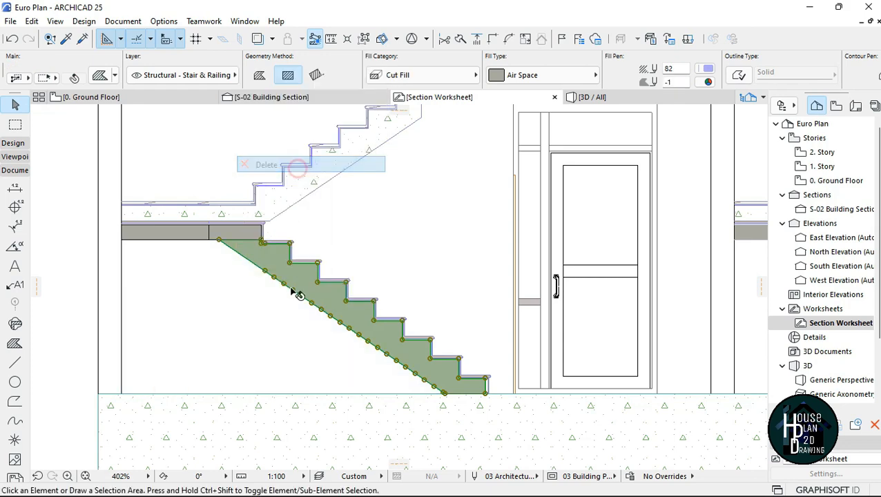
# - Delete the grey fill group from the left section of the lower-left stair landing
pyautogui.scroll(-3, 405, 346)
pyautogui.scroll(6, 283, 234)
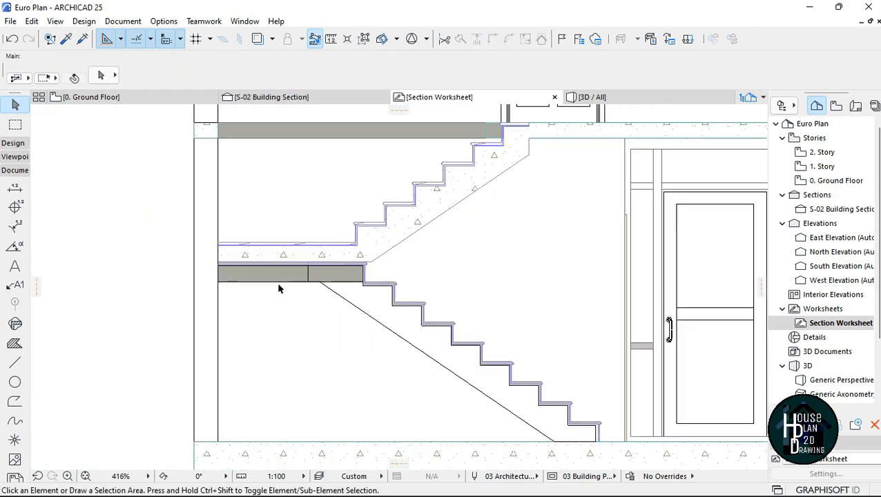
pyautogui.click(293, 263)
pyautogui.rightClick(331, 371)
pyautogui.click(387, 238)
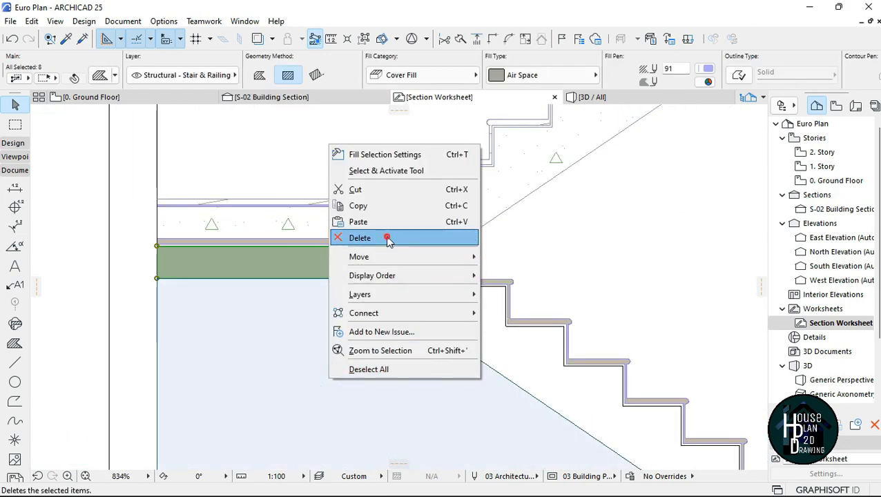
# - Remove the vertical divider and the leftover underside segment from the lower-left stair landing outline
pyautogui.scroll(-5, 366, 304)
pyautogui.scroll(8, 378, 297)
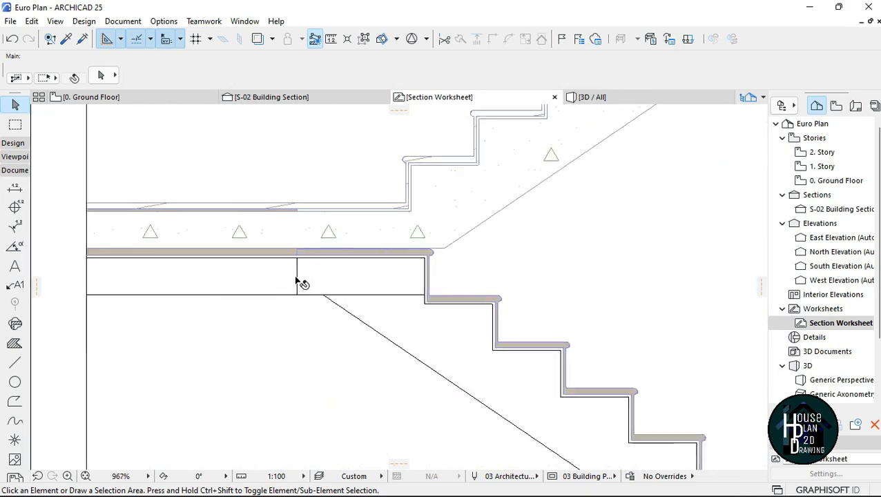
pyautogui.rightClick(280, 339)
pyautogui.click(319, 330)
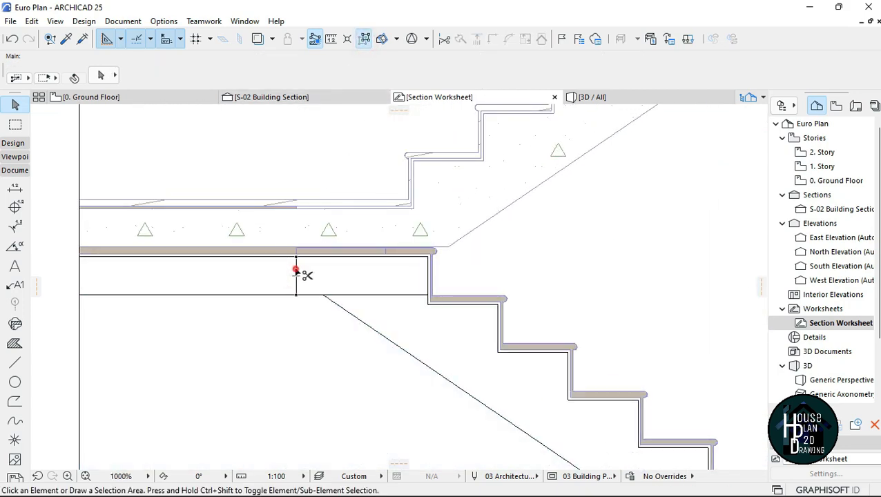
pyautogui.scroll(-4, 322, 290)
pyautogui.scroll(3, 378, 292)
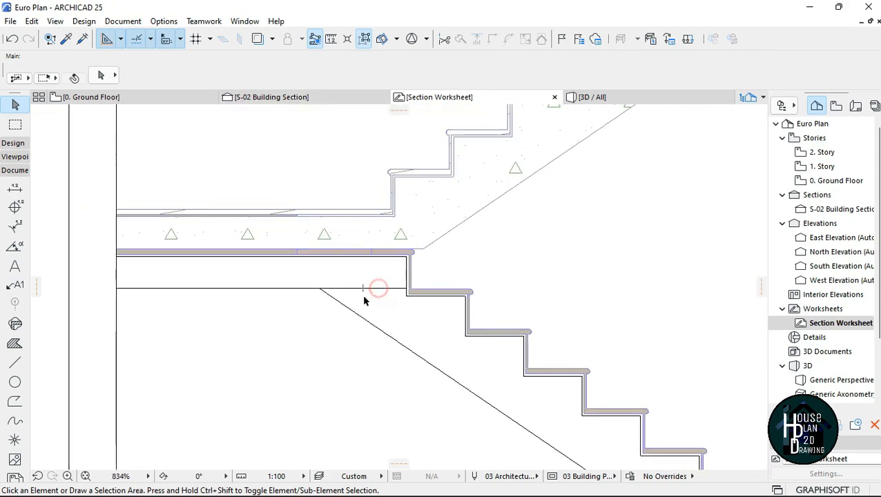
pyautogui.scroll(-2, 369, 298)
pyautogui.scroll(-3, 377, 291)
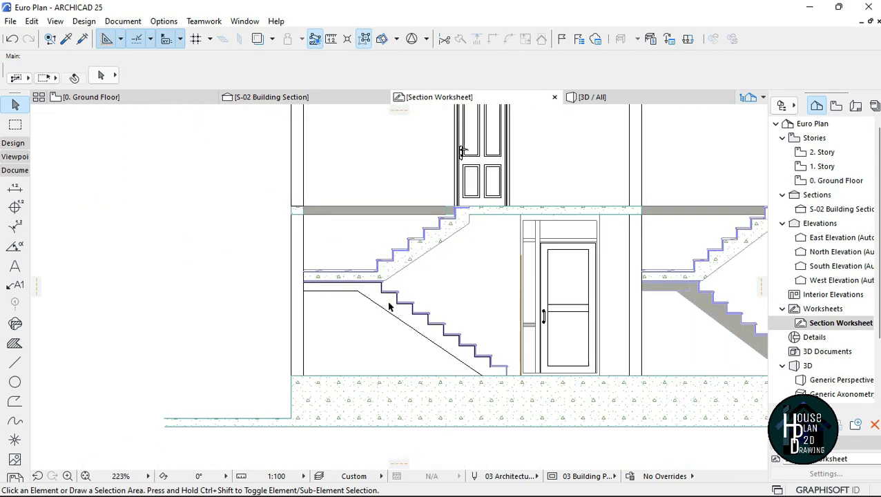
pyautogui.scroll(-1, 387, 258)
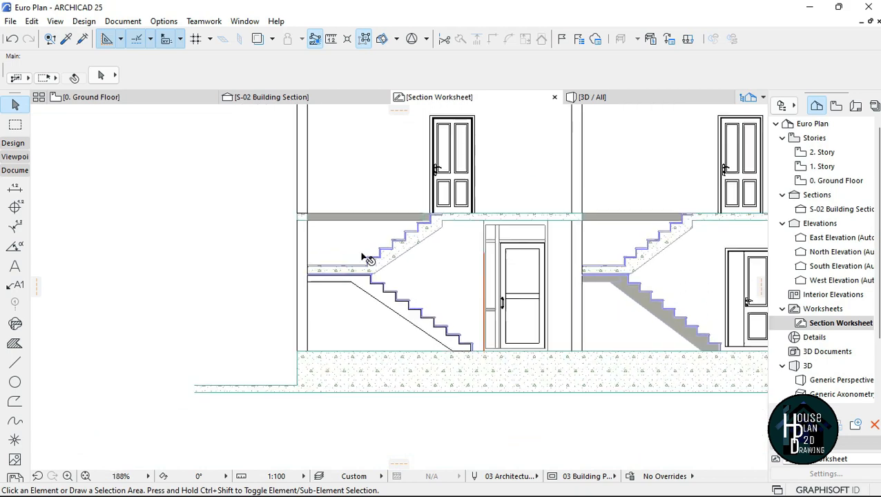
# - Trace the outlines of the upper-left stair flight and its landing with black pen 120 polylines
pyautogui.scroll(3, 366, 259)
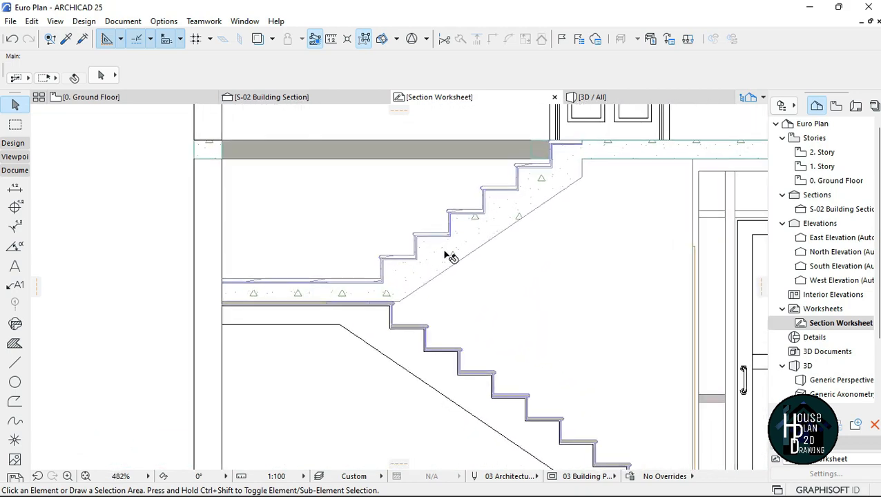
pyautogui.click(416, 263)
pyautogui.press('Escape')
pyautogui.click(15, 363)
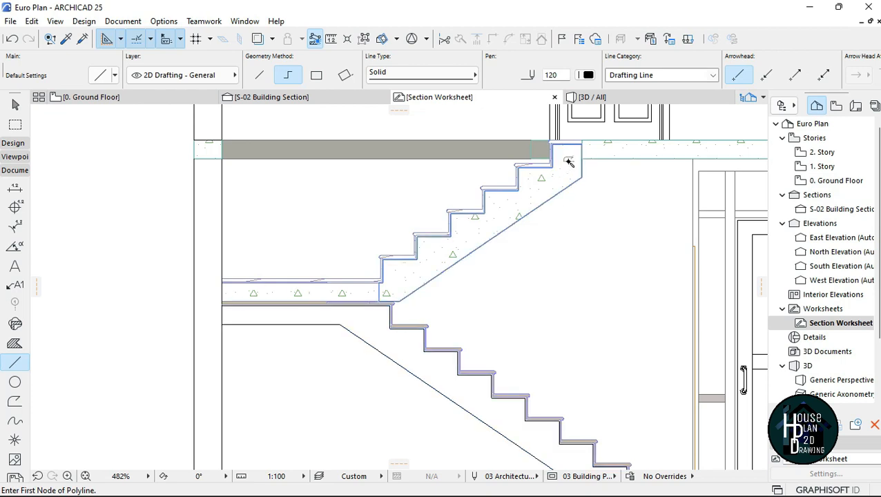
pyautogui.press('Escape')
# - Delete the concrete fills of the upper-left stair flight and its landing beneath the traced outlines
pyautogui.click(427, 283)
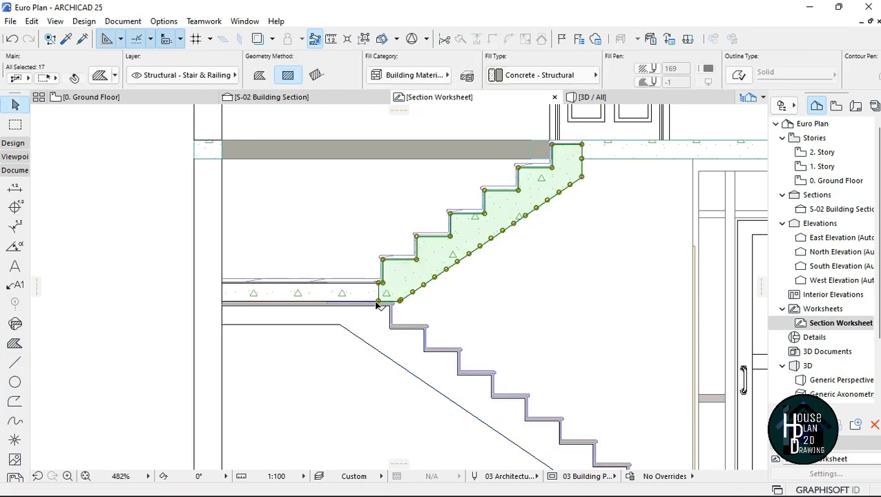
pyautogui.keyDown('shift'); pyautogui.click(316, 294); pyautogui.keyUp('shift')
pyautogui.rightClick(302, 217)
pyautogui.click(321, 324)
pyautogui.scroll(1, 375, 299)
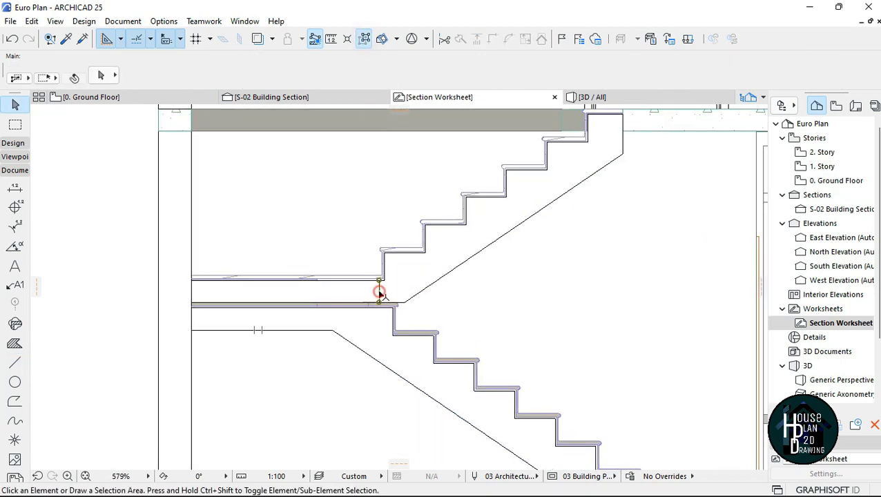
# - Remove the vertical divider between the upper-left stair flight and its landing
pyautogui.rightClick(354, 301)
pyautogui.click(343, 262)
pyautogui.scroll(-3, 352, 260)
pyautogui.scroll(2, 397, 280)
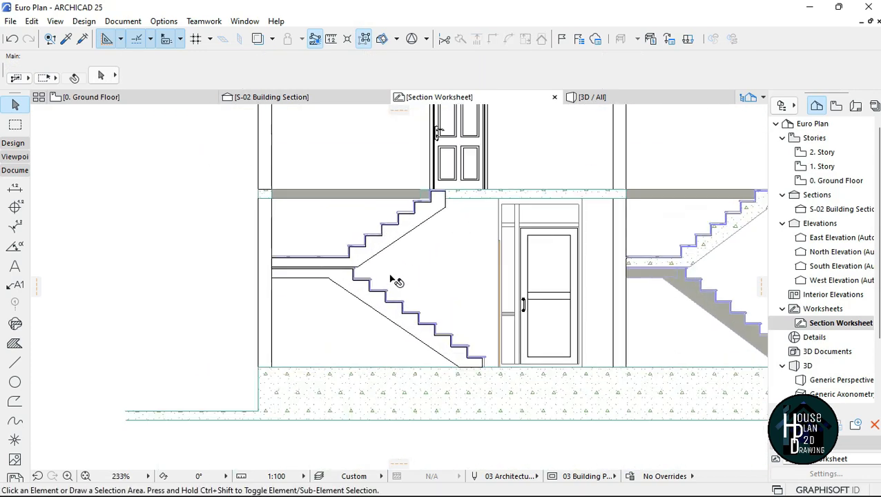
# - Trace the outlines of the second staircase's lower and upper flights and landings with black pen 120 polylines
pyautogui.scroll(-2, 381, 278)
pyautogui.scroll(1, 428, 290)
pyautogui.moveTo(678, 294); pyautogui.dragTo(459, 288, button='middle')
pyautogui.scroll(2, 459, 289)
pyautogui.scroll(1, 464, 293)
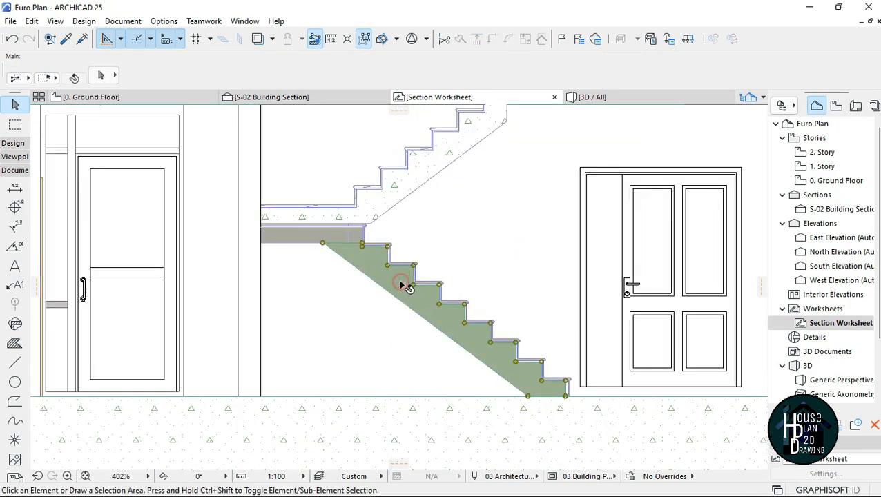
pyautogui.press('l')
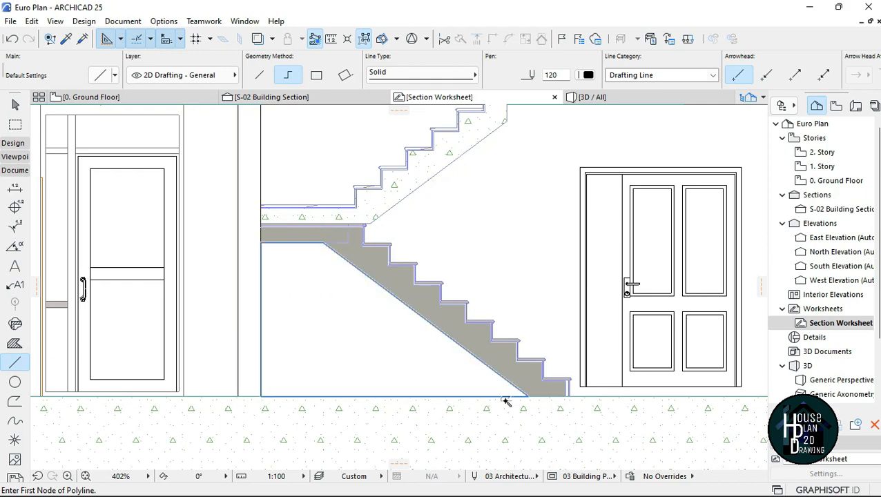
pyautogui.moveTo(328, 224); pyautogui.dragTo(306, 261, button='middle')
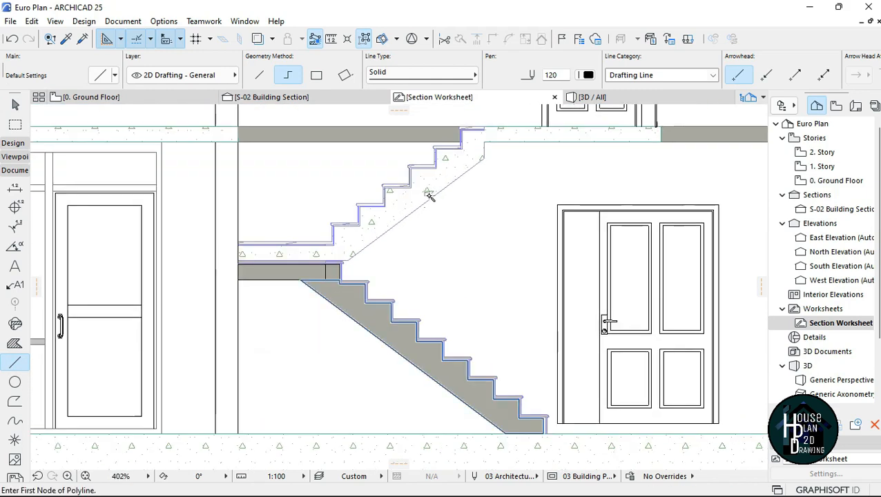
# - Delete the second staircase's upper flight concrete fill together with the grey fills of its lower flight and landing
pyautogui.keyDown('shift'); pyautogui.click(384, 211); pyautogui.keyUp('shift')
pyautogui.keyDown('shift'); pyautogui.click(306, 275); pyautogui.keyUp('shift')
pyautogui.keyDown('shift'); pyautogui.click(331, 274); pyautogui.keyUp('shift')
pyautogui.keyDown('shift'); pyautogui.click(335, 293); pyautogui.keyUp('shift')
pyautogui.rightClick(329, 314)
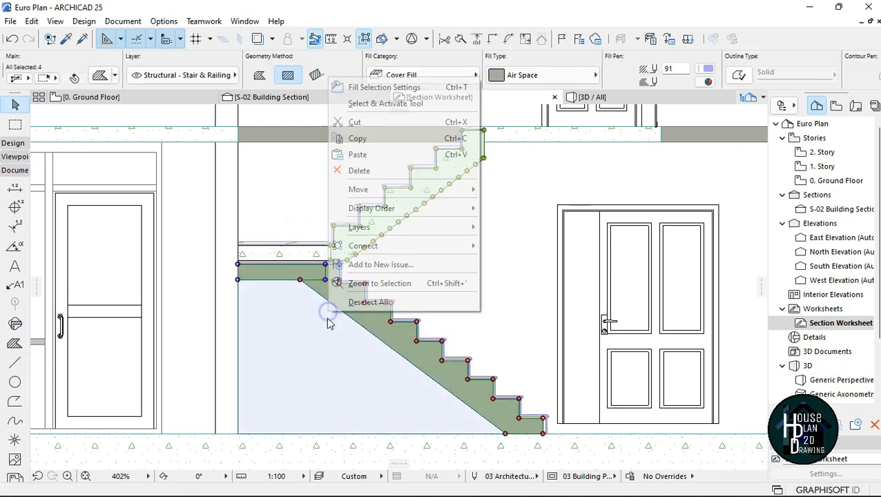
pyautogui.click(358, 171)
# - Remove the vertical divider and the leftover underside line from the second staircase's lower landing
pyautogui.scroll(3, 301, 261)
pyautogui.click(366, 300)
pyautogui.keyDown('ctrl'); pyautogui.click(366, 301); pyautogui.keyUp('ctrl')
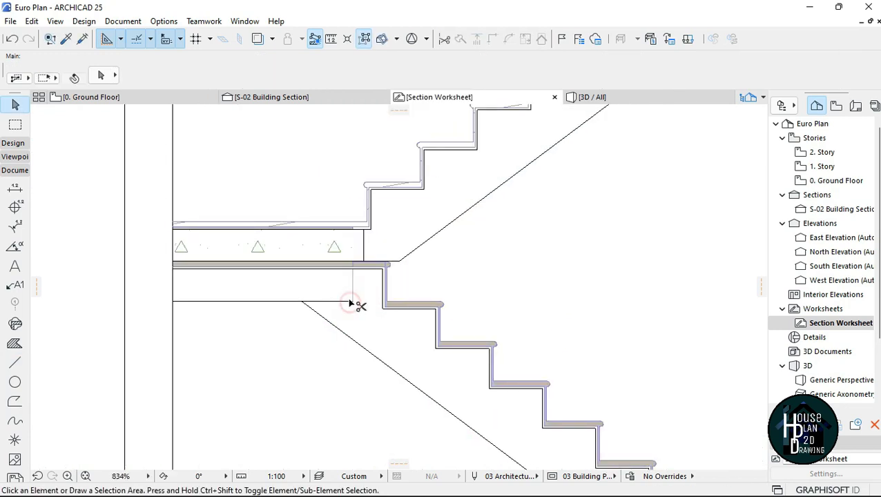
pyautogui.click(345, 289)
pyautogui.click(359, 296)
pyautogui.rightClick(360, 304)
pyautogui.click(391, 165)
pyautogui.click(341, 302)
pyautogui.rightClick(360, 306)
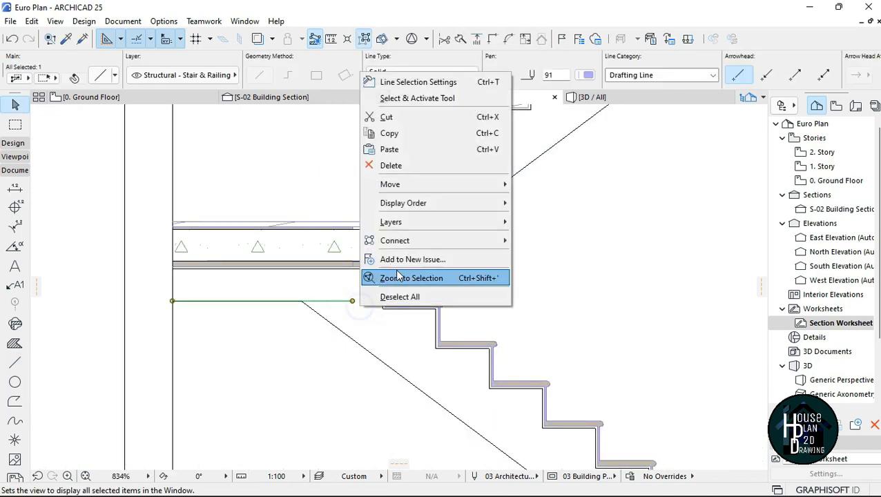
pyautogui.click(398, 278)
# - Delete the remaining concrete fill and the vertical divider from the second staircase's upper landing
pyautogui.click(350, 307)
pyautogui.rightClick(352, 304)
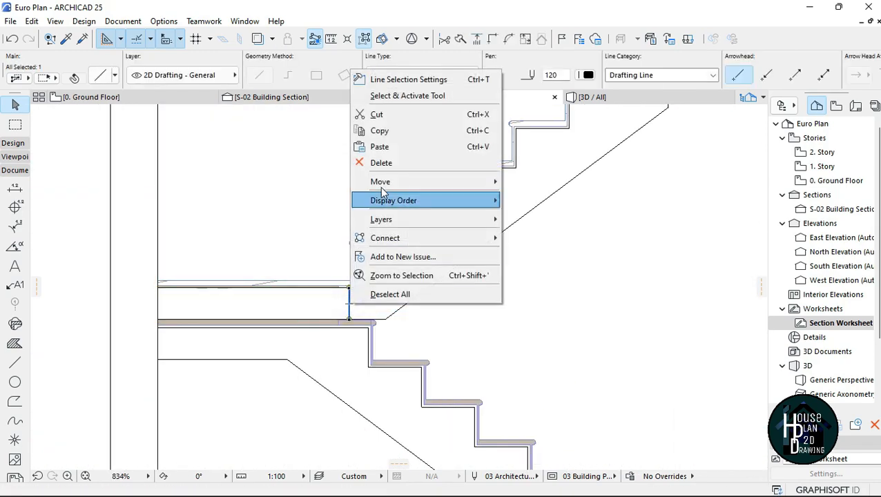
pyautogui.click(384, 164)
pyautogui.click(350, 309)
pyautogui.rightClick(350, 304)
pyautogui.click(403, 165)
# - Review the whole section for fills that still need cleaning around the two outlined staircases
pyautogui.scroll(-8, 404, 246)
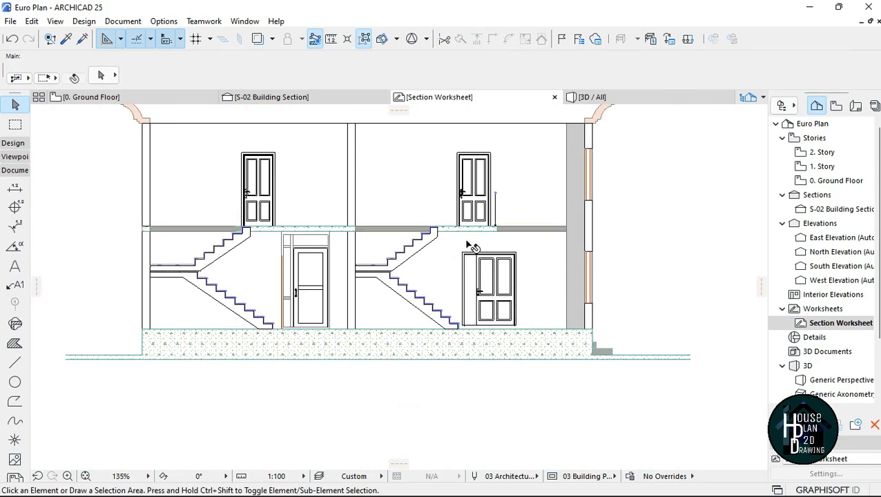
pyautogui.scroll(-2, 467, 263)
pyautogui.scroll(8, 371, 257)
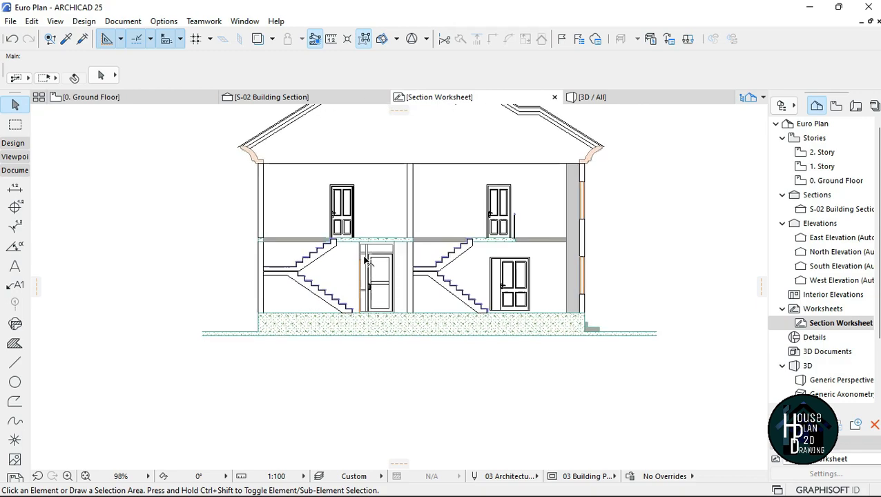
pyautogui.scroll(-6, 406, 262)
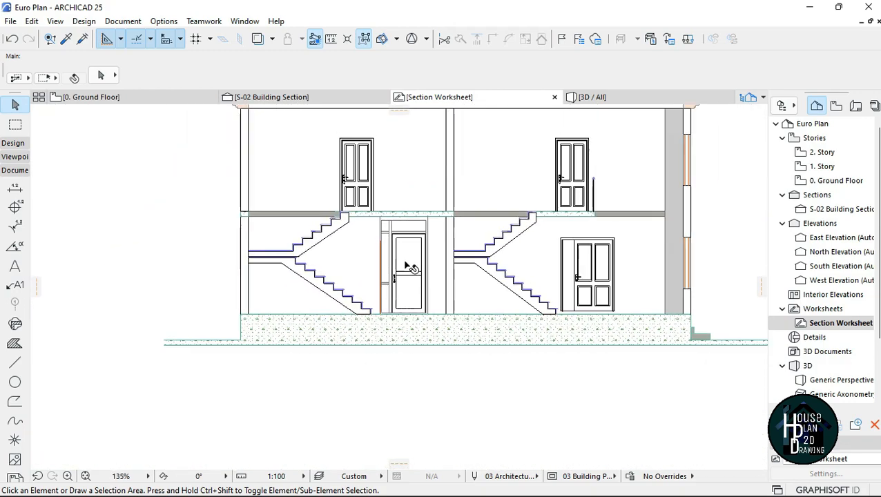
pyautogui.scroll(-3, 428, 276)
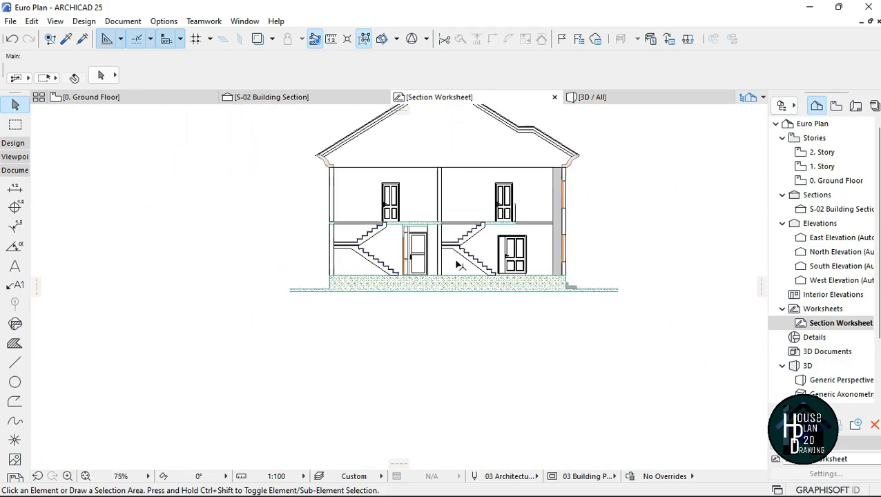
pyautogui.scroll(4, 407, 173)
pyautogui.scroll(4, 309, 304)
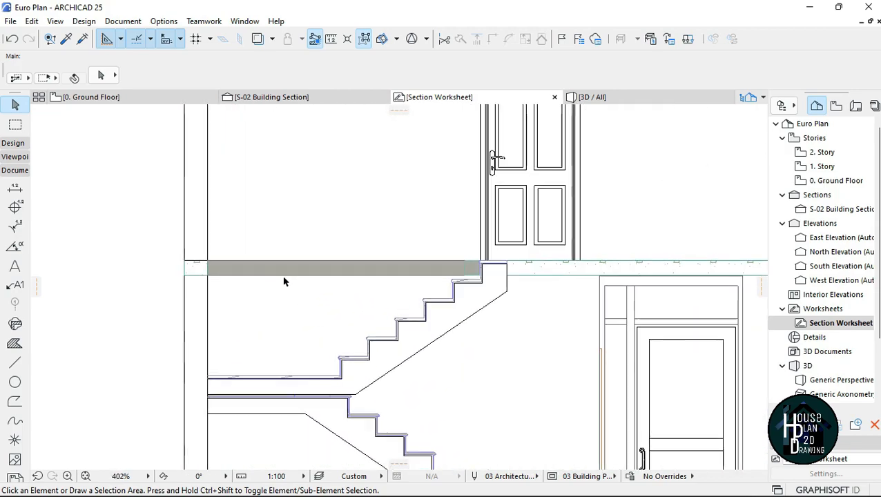
# - Set the four grey slab fills at the upper floor level to Air Space with background pen 19
pyautogui.click(284, 271)
pyautogui.scroll(-2, 277, 267)
pyautogui.scroll(4, 295, 273)
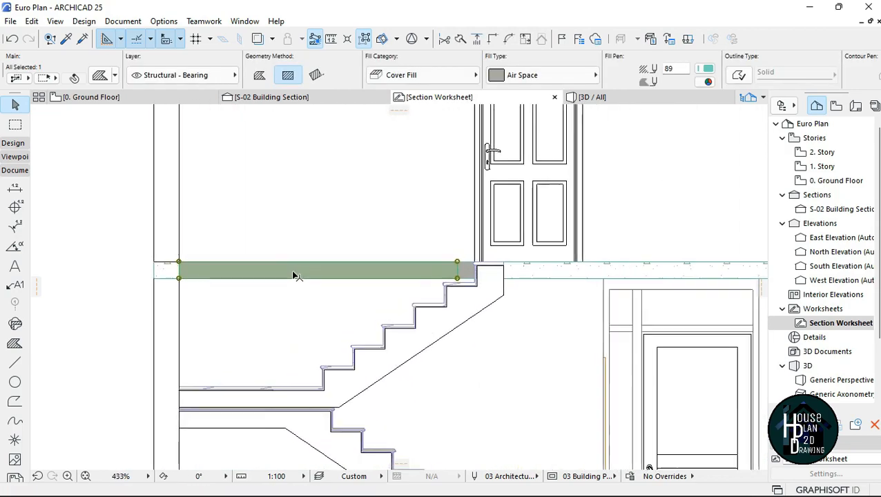
pyautogui.keyDown('shift'); pyautogui.click(522, 270); pyautogui.keyUp('shift')
pyautogui.scroll(-5, 386, 276)
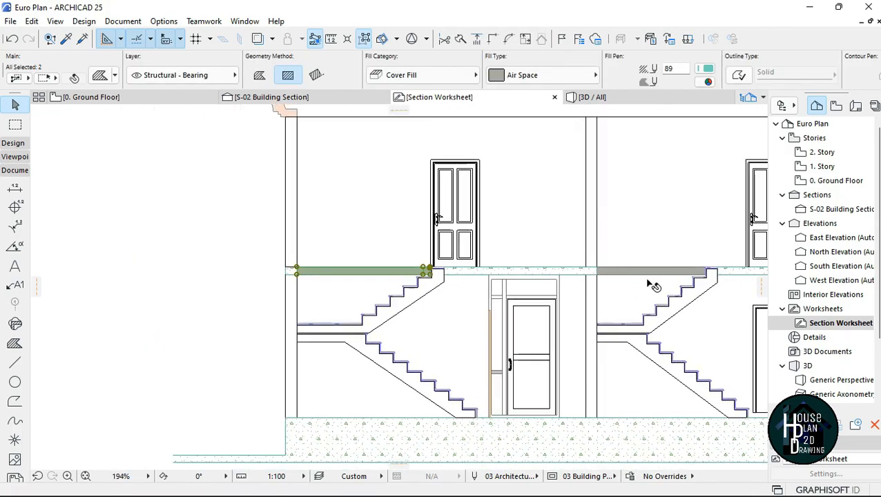
pyautogui.scroll(2, 653, 276)
pyautogui.keyDown('shift'); pyautogui.click(656, 269); pyautogui.keyUp('shift')
pyautogui.scroll(-4, 458, 218)
pyautogui.scroll(6, 570, 275)
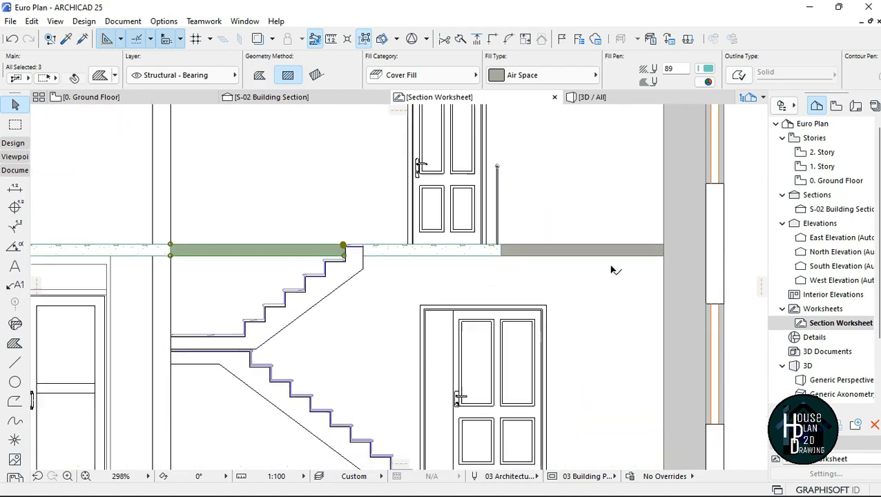
pyautogui.keyDown('shift'); pyautogui.click(610, 251); pyautogui.keyUp('shift')
pyautogui.scroll(-5, 600, 277)
pyautogui.scroll(3, 587, 289)
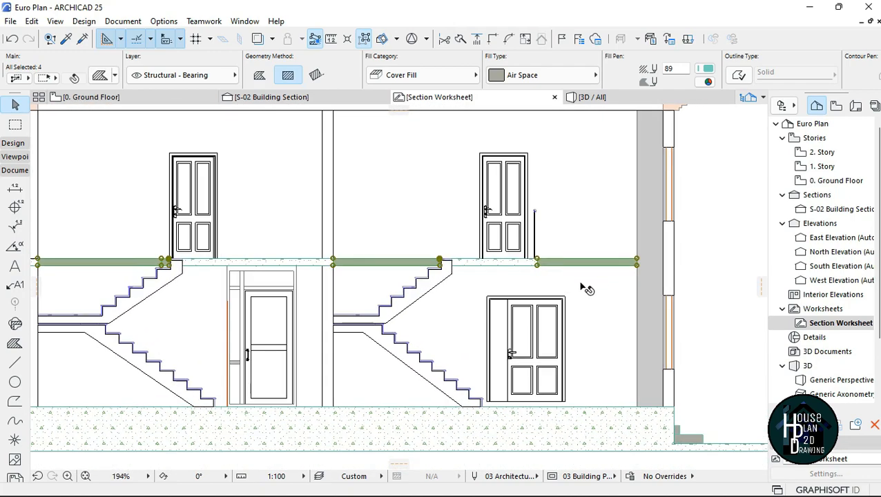
pyautogui.click(571, 74)
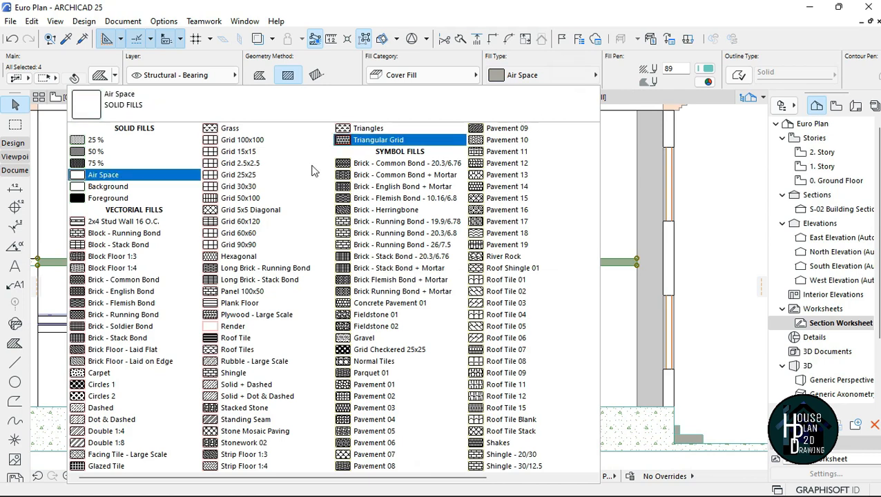
pyautogui.click(161, 180)
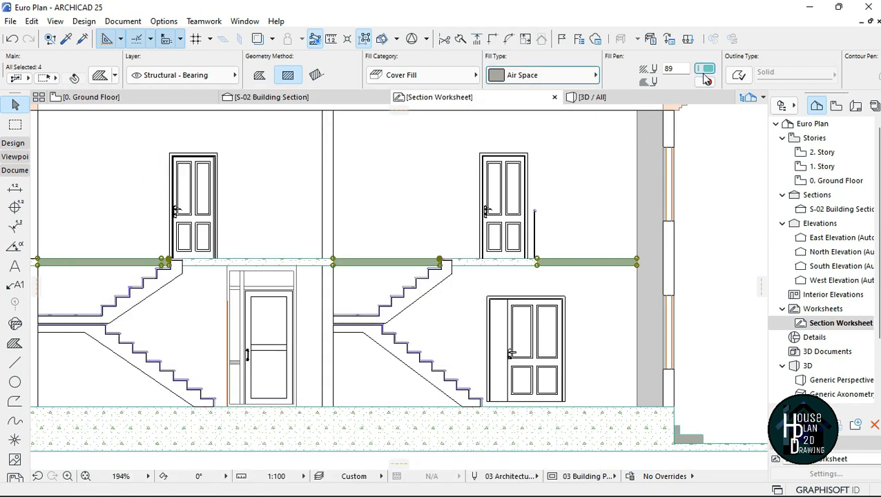
pyautogui.click(705, 81)
pyautogui.click(696, 110)
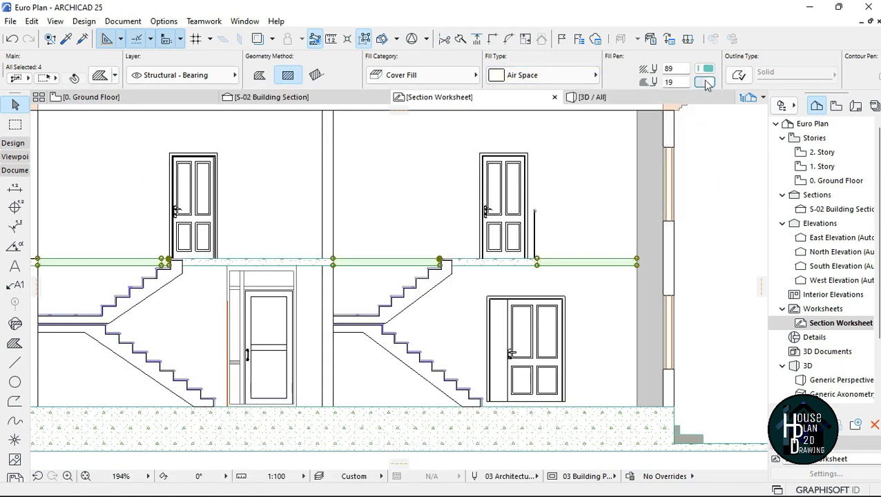
# - Set the foreground pen of the four selected slab fills to black pen 120 and clear the selection
pyautogui.click(708, 69)
pyautogui.click(709, 150)
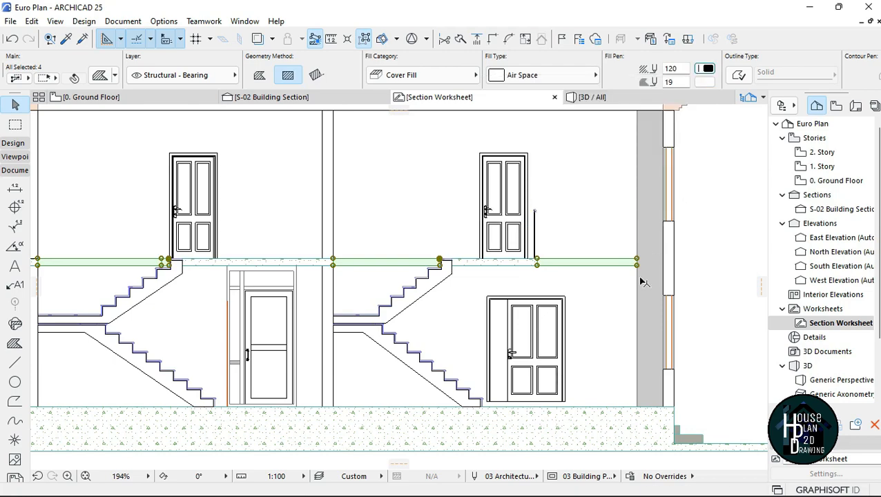
pyautogui.press('Escape')
# - Examine the recoloured floor slab strips and their junctions with the staircases and walls
pyautogui.scroll(-3, 550, 264)
pyautogui.scroll(2, 529, 266)
pyautogui.scroll(3, 389, 250)
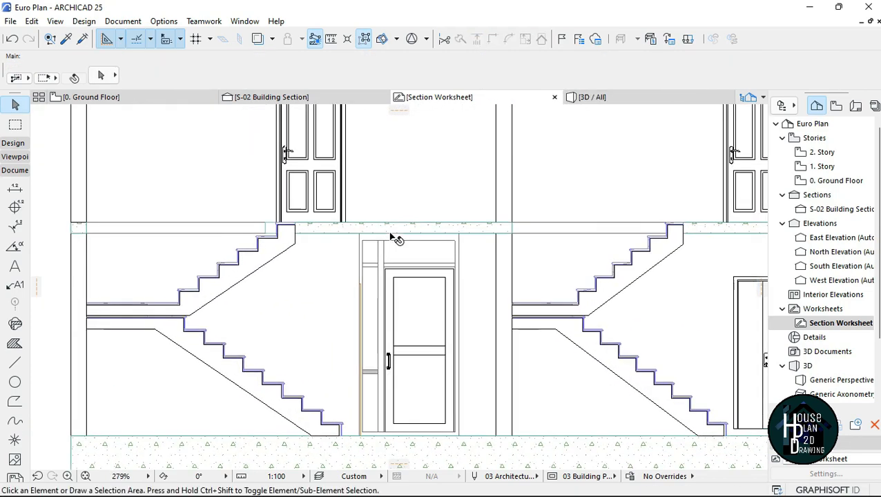
pyautogui.scroll(-3, 334, 259)
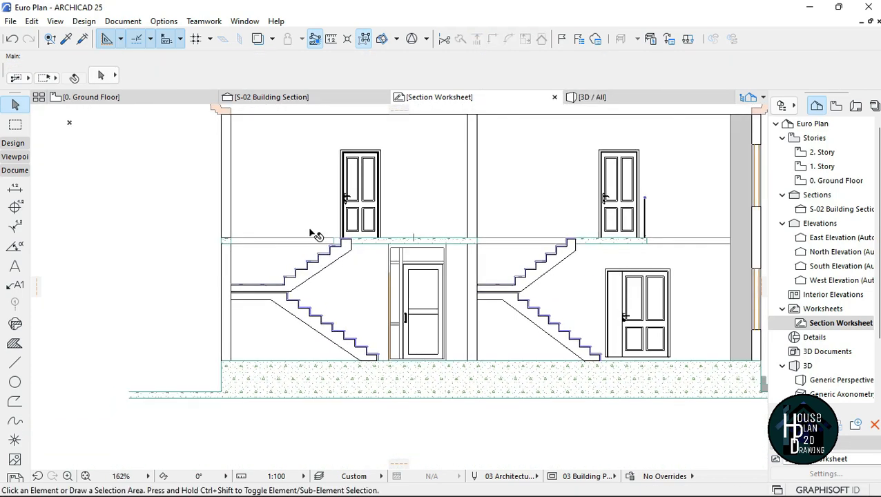
pyautogui.scroll(-2, 315, 231)
pyautogui.scroll(4, 289, 271)
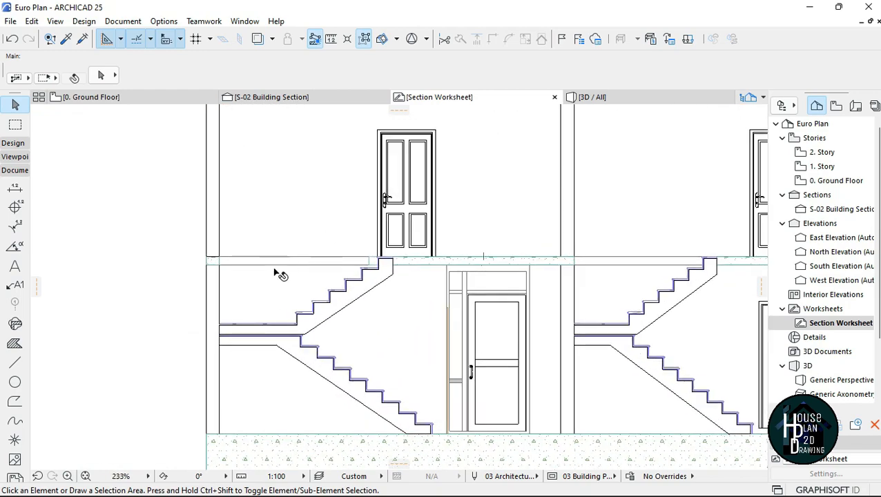
pyautogui.scroll(-2, 335, 288)
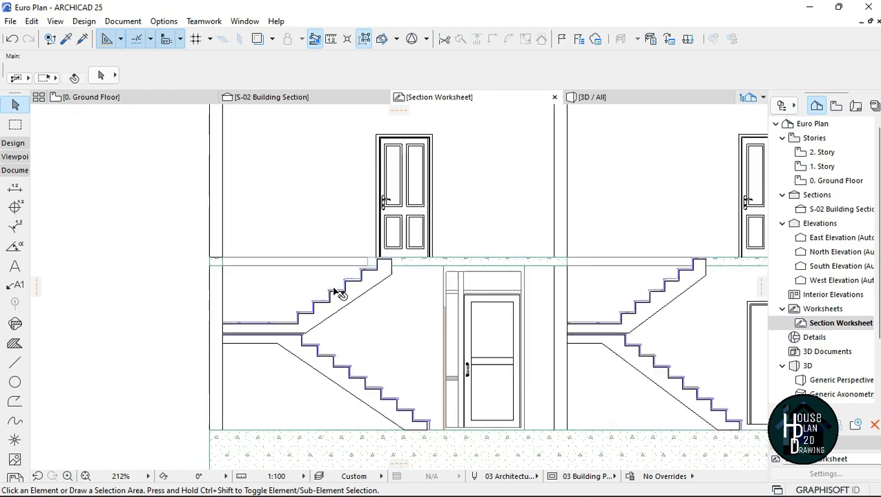
pyautogui.scroll(2, 324, 275)
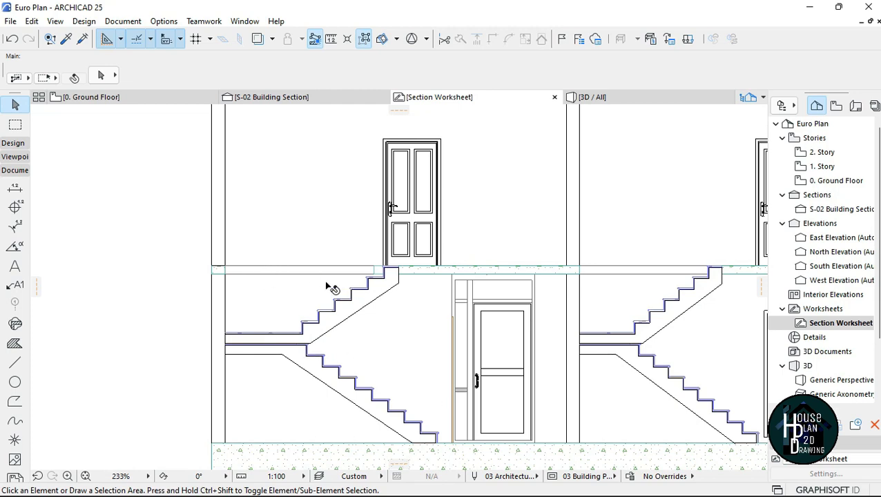
# - Delete the two floor-level slab lines crossing the opening above the upper flight of the first staircase
pyautogui.scroll(-2, 332, 273)
pyautogui.scroll(4, 307, 248)
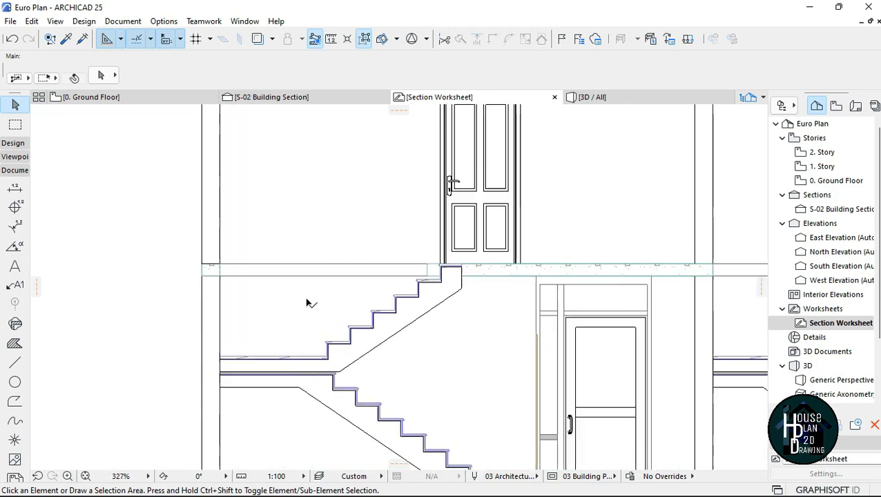
pyautogui.click(372, 234)
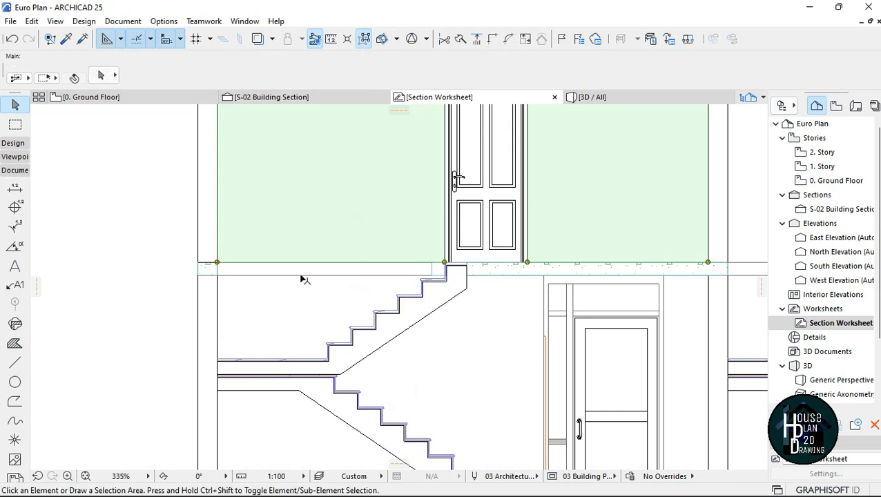
pyautogui.click(302, 277)
pyautogui.rightClick(307, 280)
pyautogui.press('Escape')
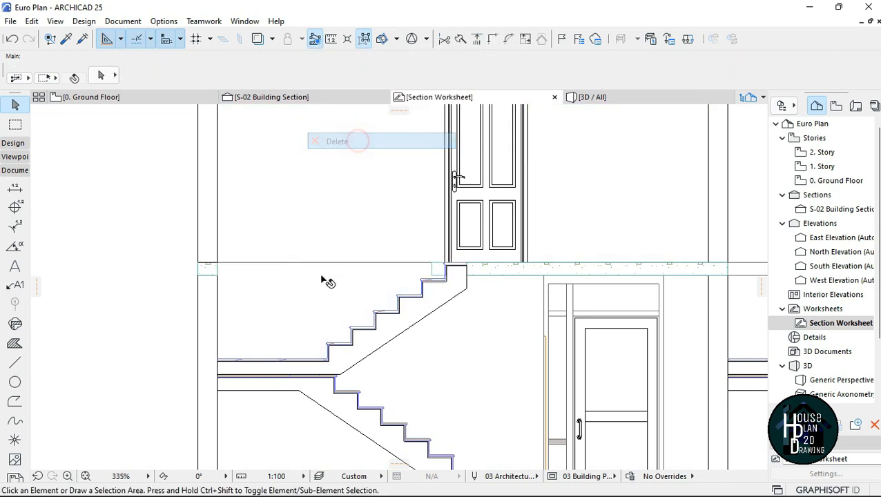
pyautogui.click(312, 264)
pyautogui.rightClick(303, 290)
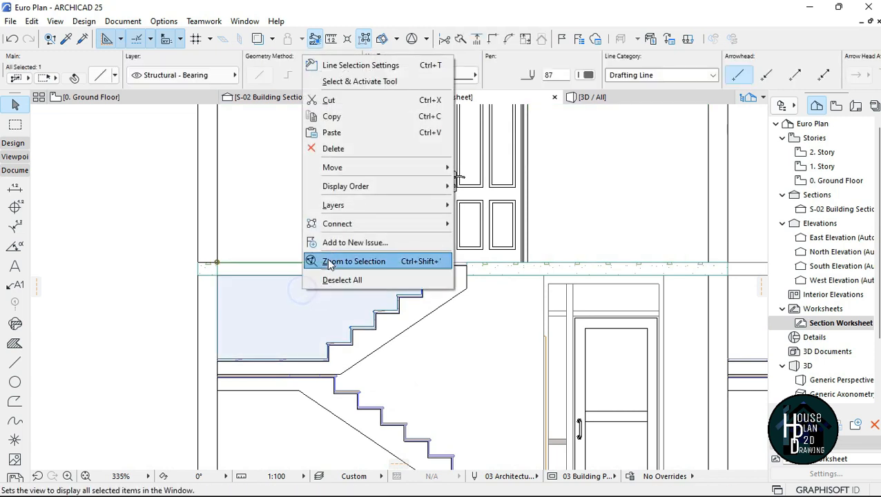
pyautogui.click(341, 150)
# - Delete the small slab fill beside the top riser of the first staircase
pyautogui.scroll(-2, 379, 350)
pyautogui.scroll(5, 409, 313)
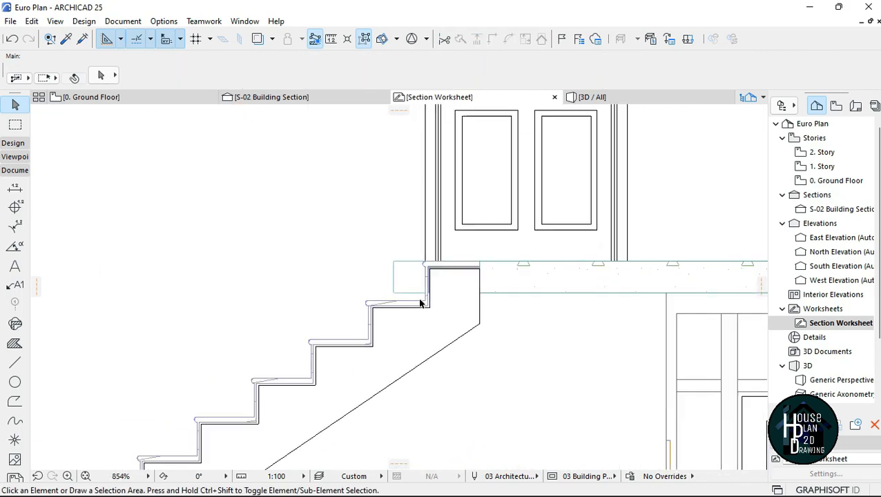
pyautogui.click(417, 229)
pyautogui.scroll(2, 318, 259)
pyautogui.rightClick(314, 255)
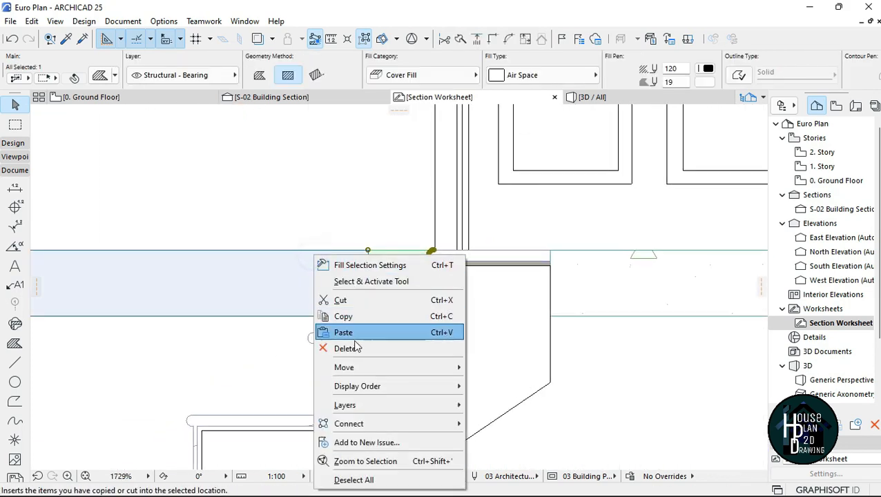
pyautogui.press('Escape')
pyautogui.click(386, 291)
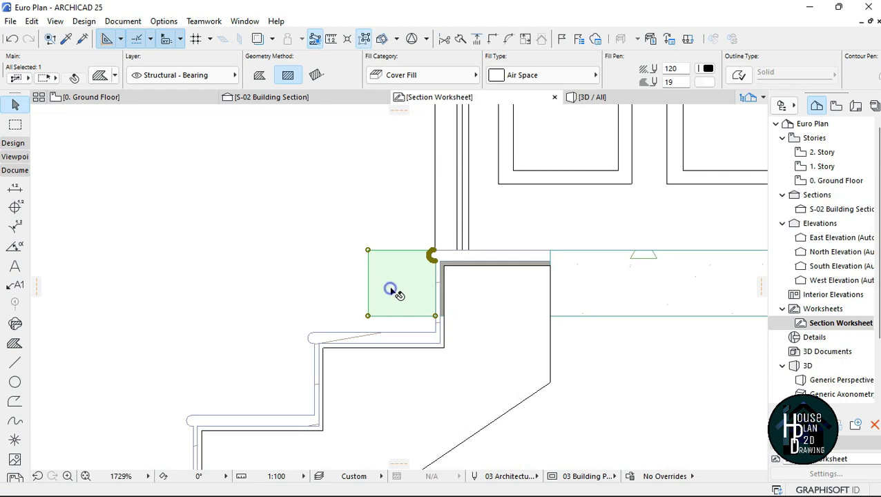
pyautogui.rightClick(391, 290)
pyautogui.click(432, 146)
# - Delete the upper horizontal and vertical outline lines of the small slab stub beside the first staircase's top riser
pyautogui.scroll(-1, 414, 312)
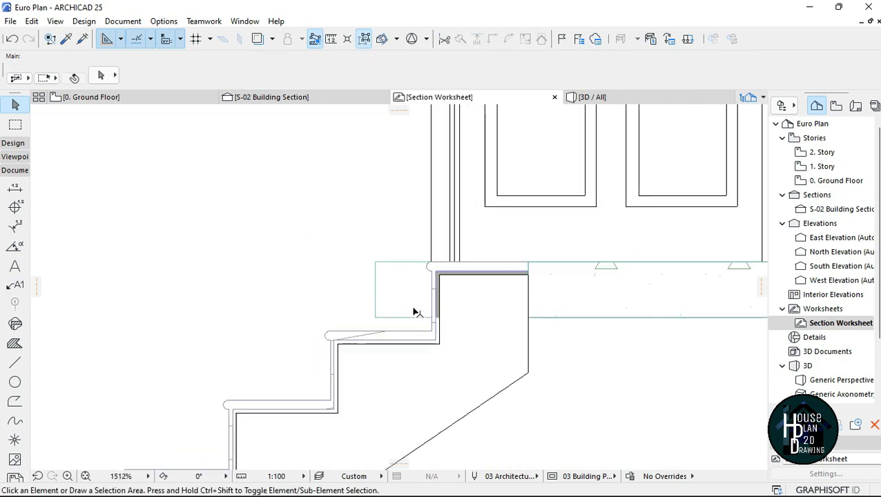
pyautogui.scroll(2, 414, 312)
pyautogui.click(393, 243)
pyautogui.rightClick(384, 281)
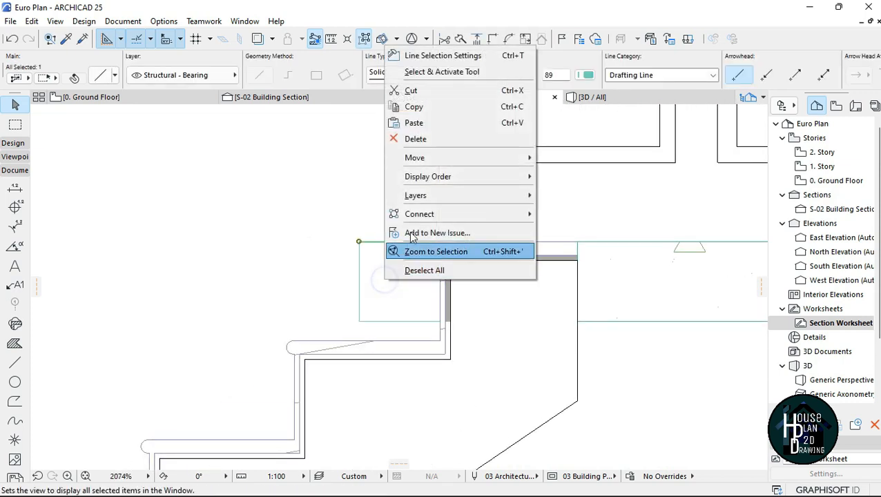
pyautogui.click(425, 139)
pyautogui.click(359, 281)
pyautogui.rightClick(361, 281)
pyautogui.click(432, 135)
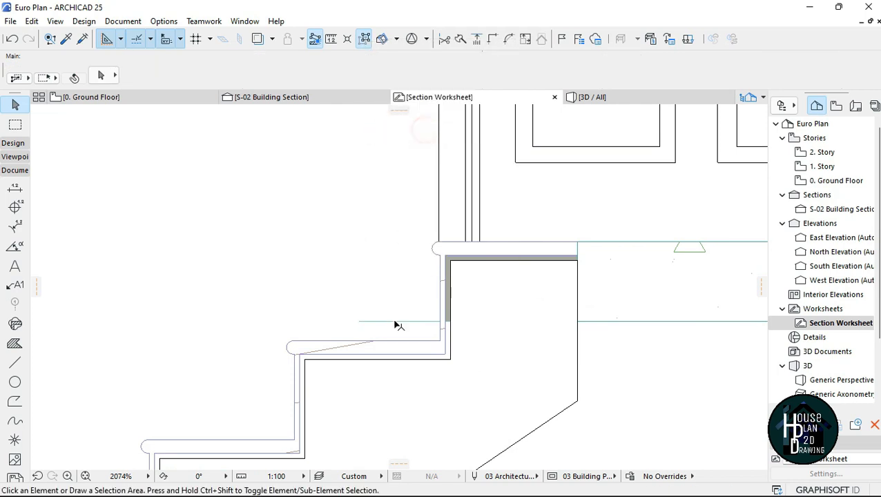
# - Delete the remaining lower horizontal lines of the slab stub above the second-highest tread of the first staircase
pyautogui.click(397, 325)
pyautogui.rightClick(399, 327)
pyautogui.click(421, 143)
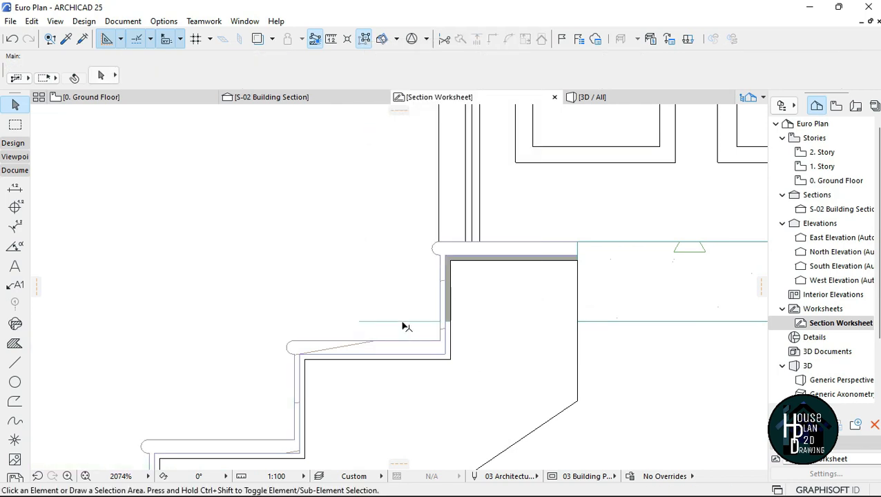
pyautogui.click(403, 323)
pyautogui.rightClick(325, 252)
pyautogui.click(377, 343)
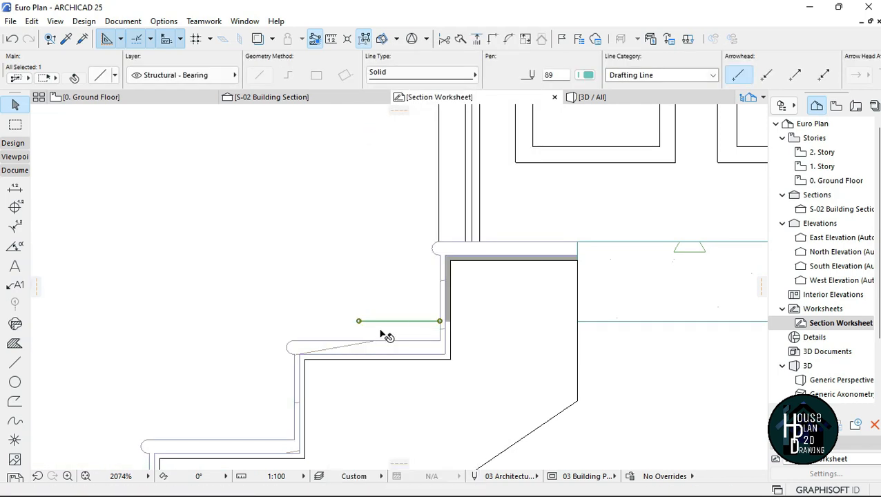
pyautogui.rightClick(384, 287)
pyautogui.click(399, 143)
# - Delete the two floor-level slab lines crossing the opening above the upper flight of the second staircase
pyautogui.scroll(-4, 444, 252)
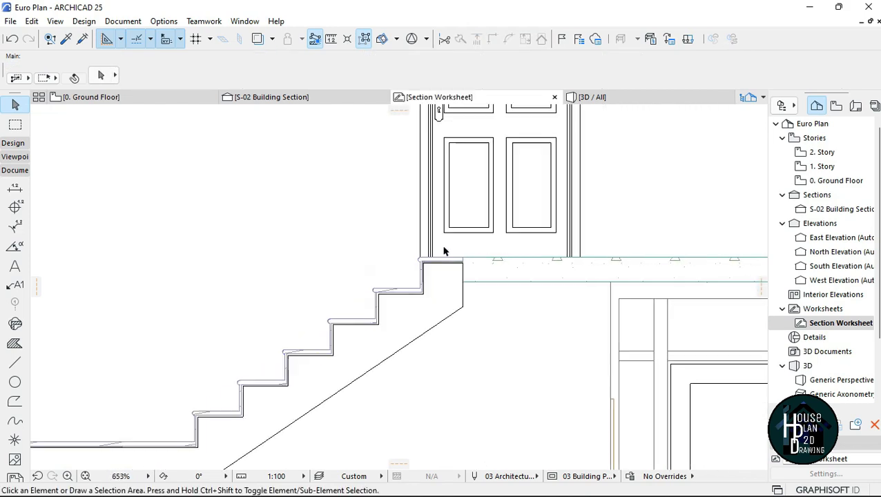
pyautogui.scroll(-4, 444, 251)
pyautogui.scroll(-3, 312, 264)
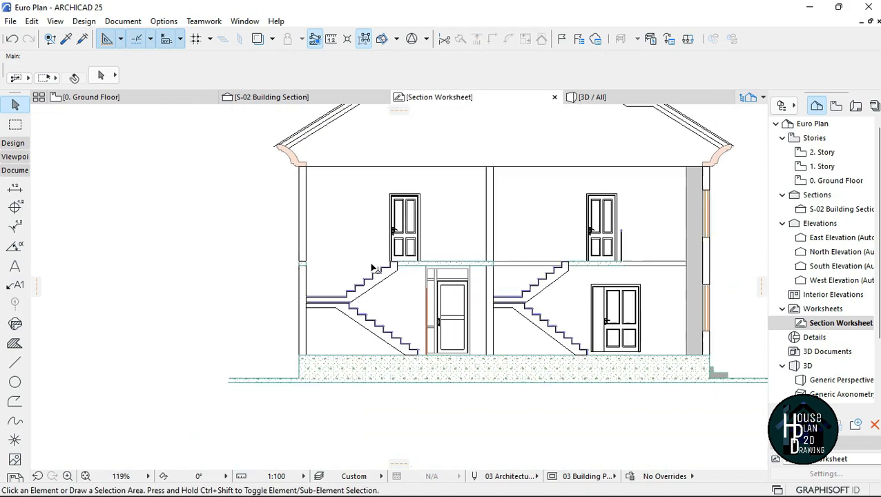
pyautogui.scroll(1, 483, 276)
pyautogui.scroll(1, 399, 296)
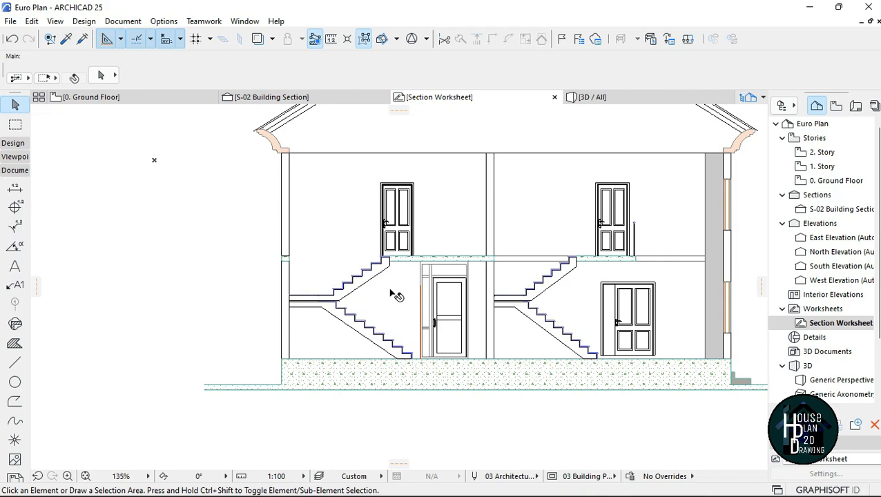
pyautogui.scroll(2, 395, 308)
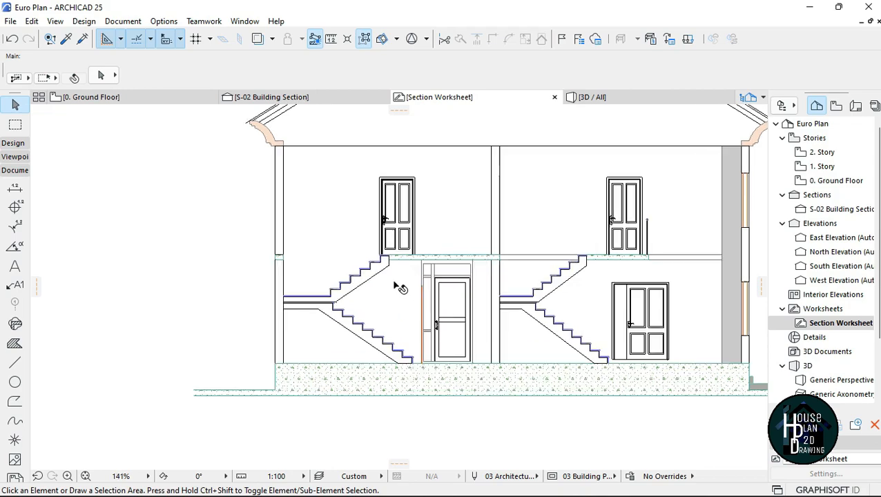
pyautogui.scroll(-2, 419, 342)
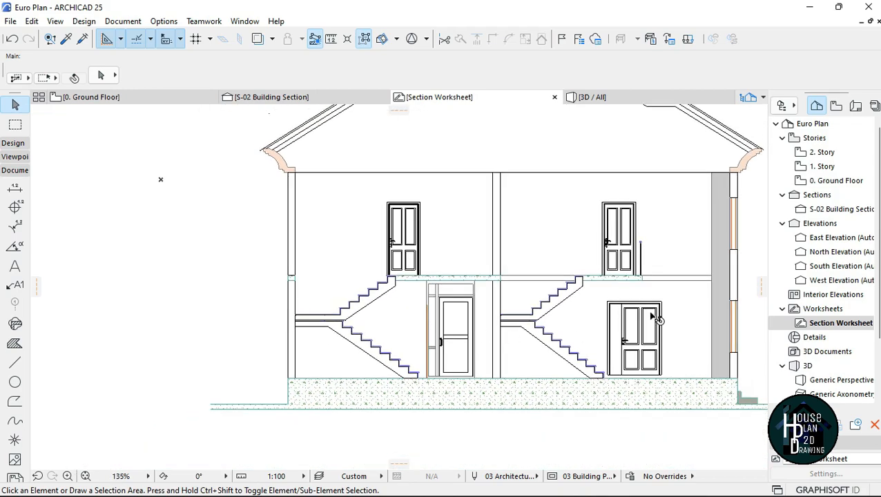
pyautogui.scroll(4, 658, 319)
pyautogui.scroll(2, 296, 298)
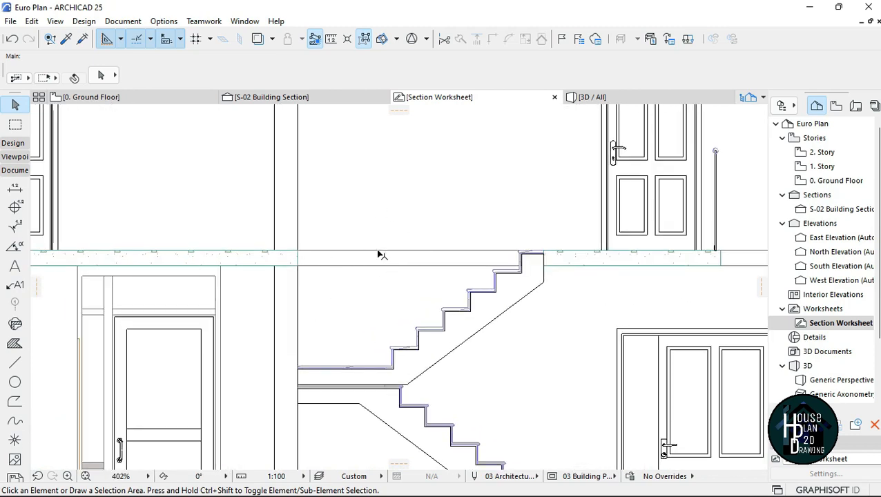
pyautogui.click(378, 255)
pyautogui.rightClick(380, 254)
pyautogui.click(393, 289)
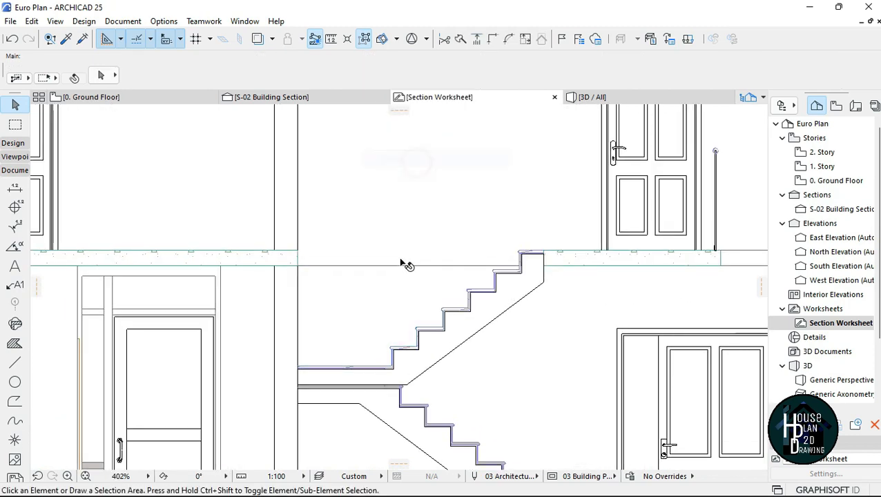
pyautogui.rightClick(399, 267)
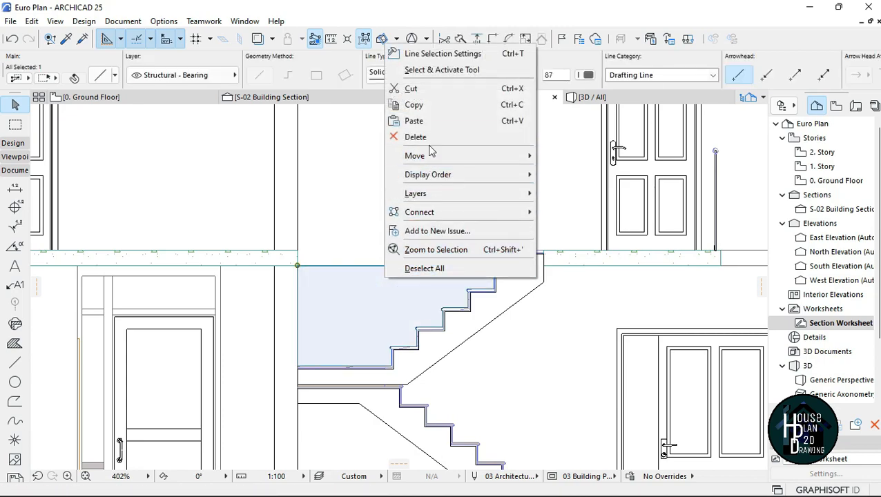
pyautogui.click(429, 138)
# - Examine the whole section for remaining coloured parts, especially the grey wall strip beside the windows
pyautogui.scroll(-7, 390, 271)
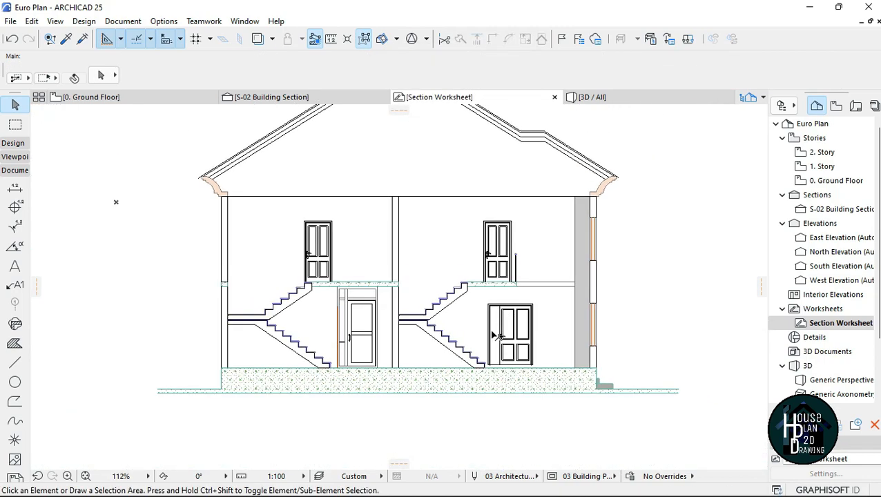
pyautogui.scroll(3, 356, 357)
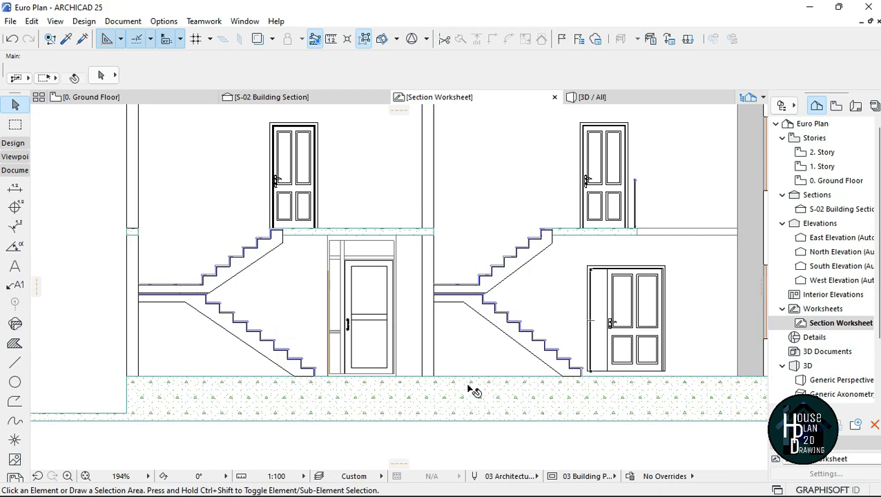
pyautogui.scroll(-3, 477, 394)
pyautogui.scroll(-2, 484, 359)
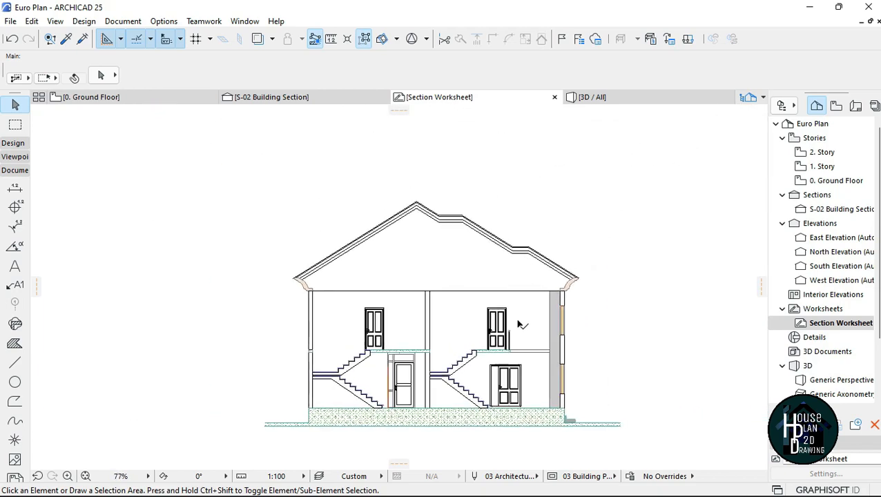
pyautogui.scroll(4, 557, 261)
pyautogui.scroll(-2, 584, 350)
pyautogui.scroll(1, 537, 266)
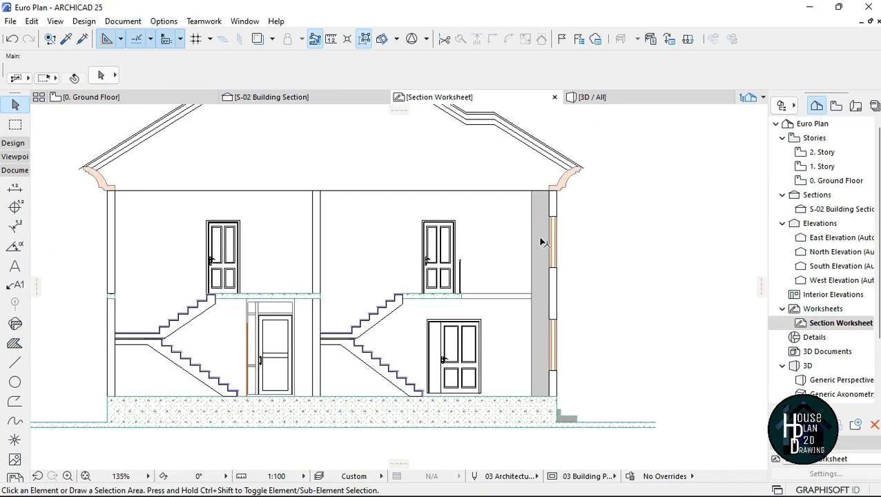
pyautogui.scroll(2, 532, 297)
pyautogui.scroll(-3, 511, 276)
pyautogui.scroll(2, 525, 249)
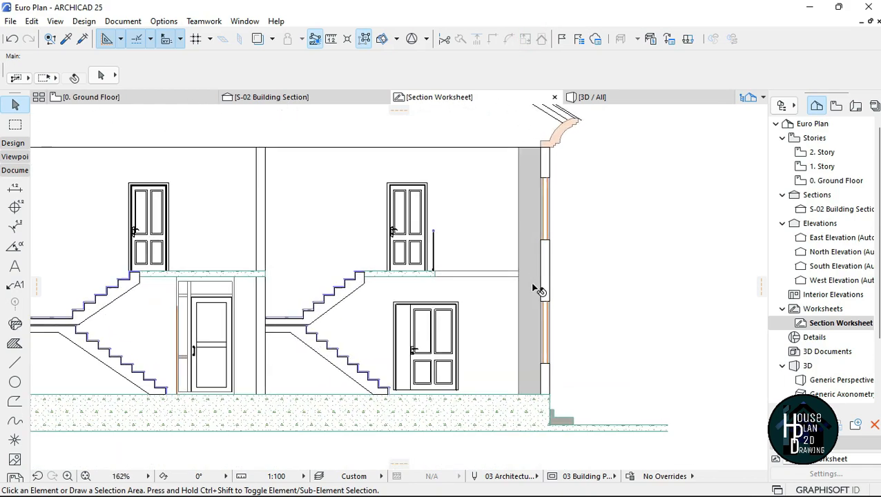
pyautogui.scroll(1, 531, 245)
# - Compare the windowed end wall in the S-02 Building Section with the walls along the section line on the ground floor plan
pyautogui.click(271, 97)
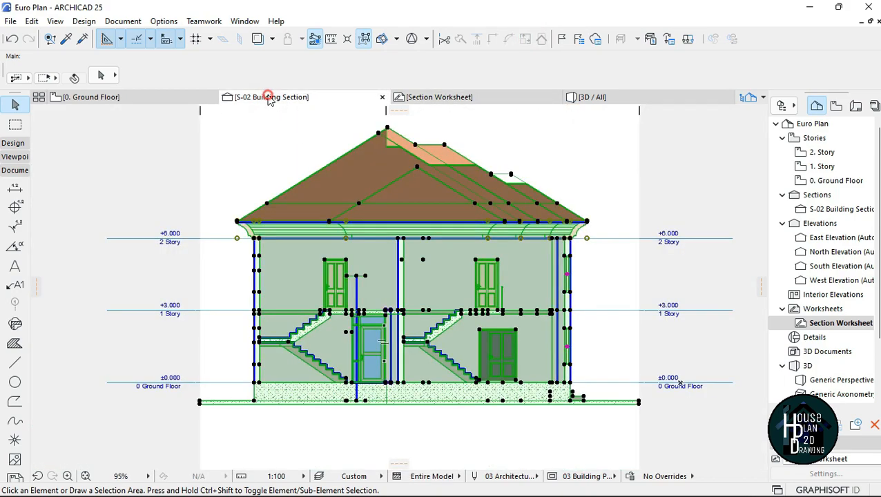
pyautogui.scroll(3, 556, 321)
pyautogui.scroll(-3, 573, 276)
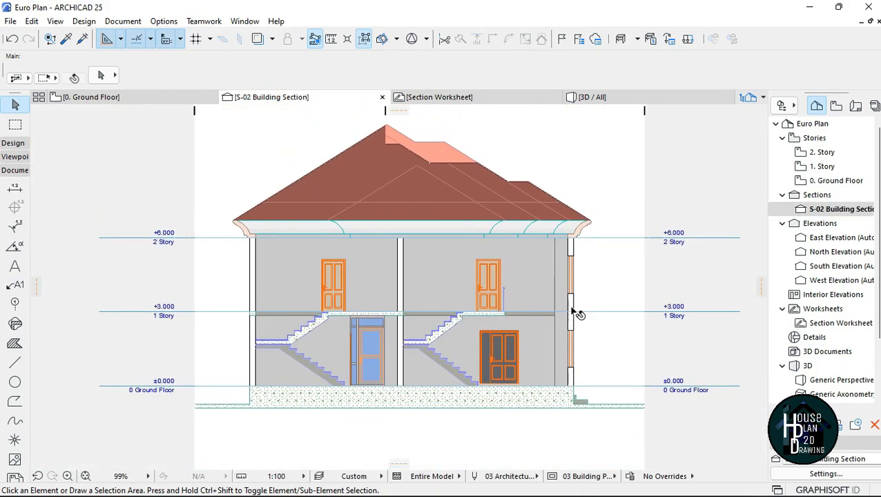
pyautogui.scroll(3, 552, 228)
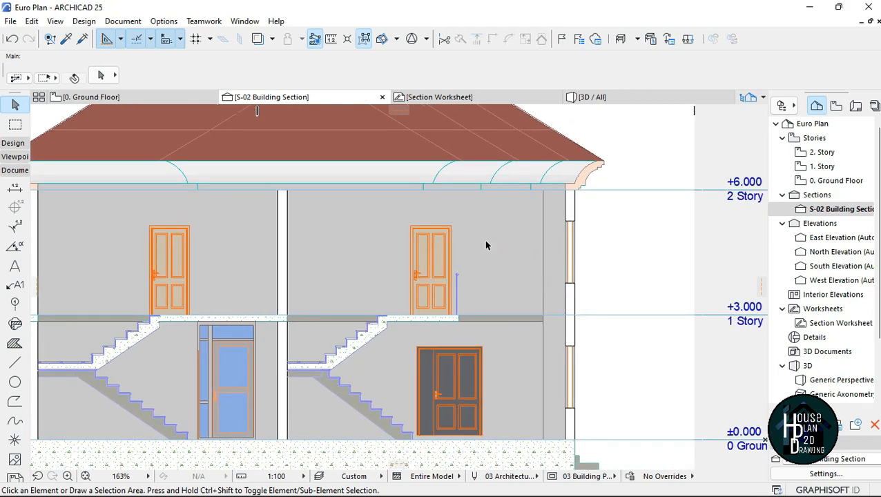
pyautogui.click(90, 97)
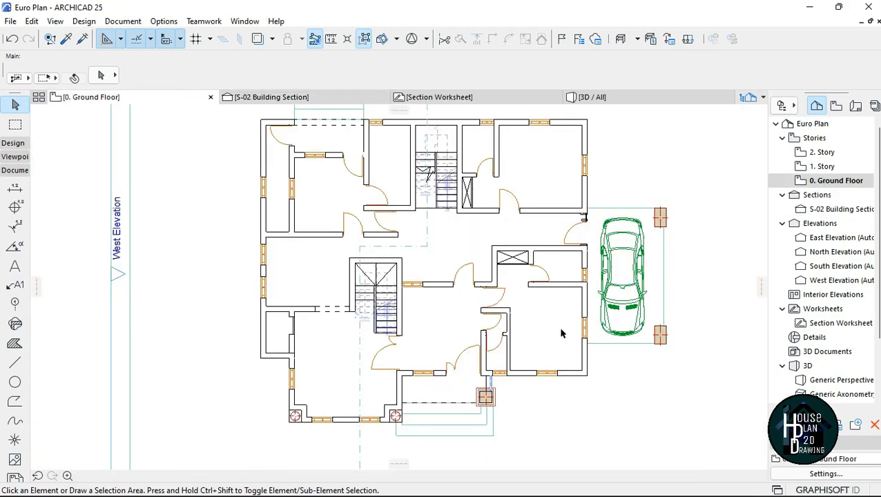
pyautogui.scroll(5, 368, 435)
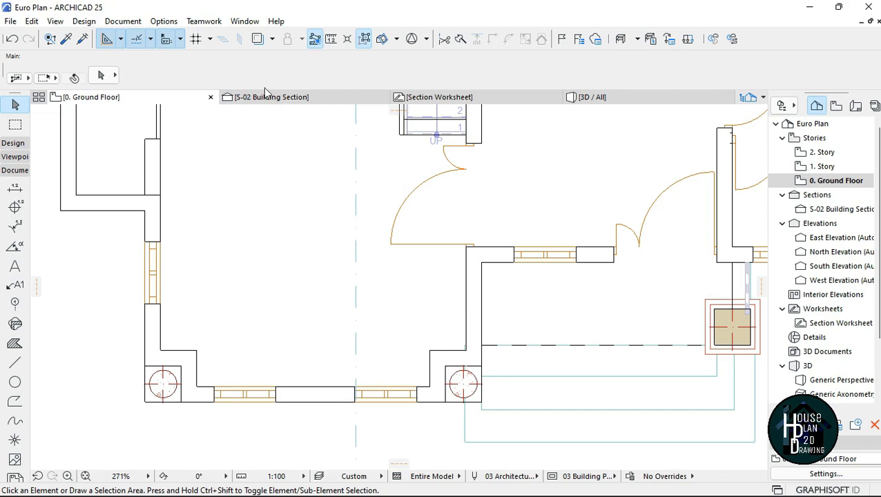
# - Return to the section worksheet and inspect the grey wall strip beside the end-wall windows
pyautogui.click(516, 102)
pyautogui.scroll(-5, 495, 231)
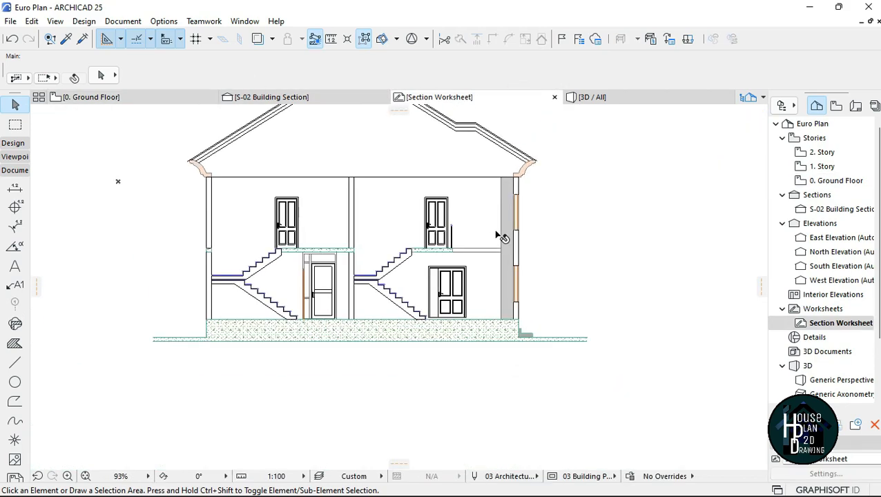
pyautogui.scroll(6, 511, 232)
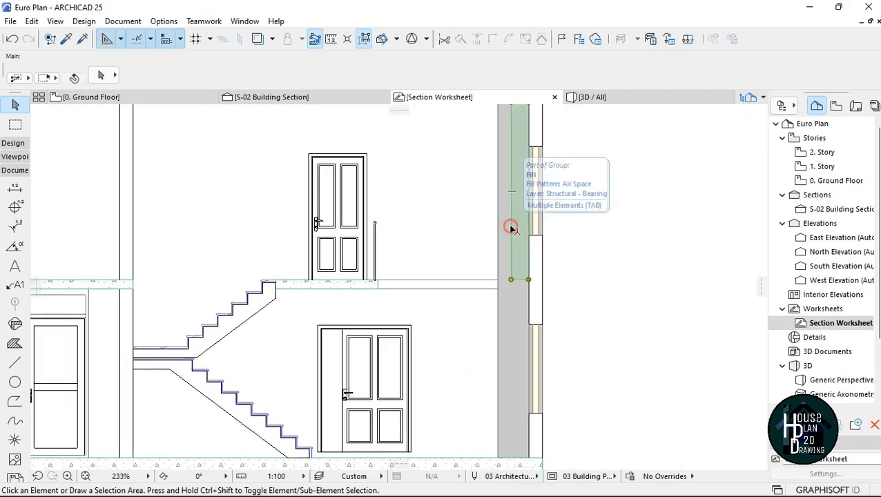
# - Set the air-space fills along the inner side of the right exterior wall to background pen 19 and fill pen 120
pyautogui.click(511, 230)
pyautogui.scroll(-4, 511, 235)
pyautogui.scroll(4, 508, 226)
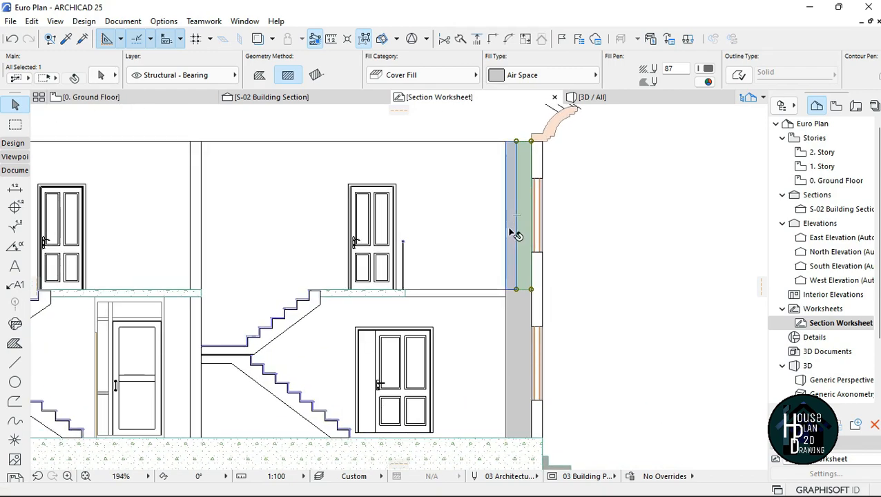
pyautogui.keyDown('shift'); pyautogui.click(517, 323); pyautogui.keyUp('shift')
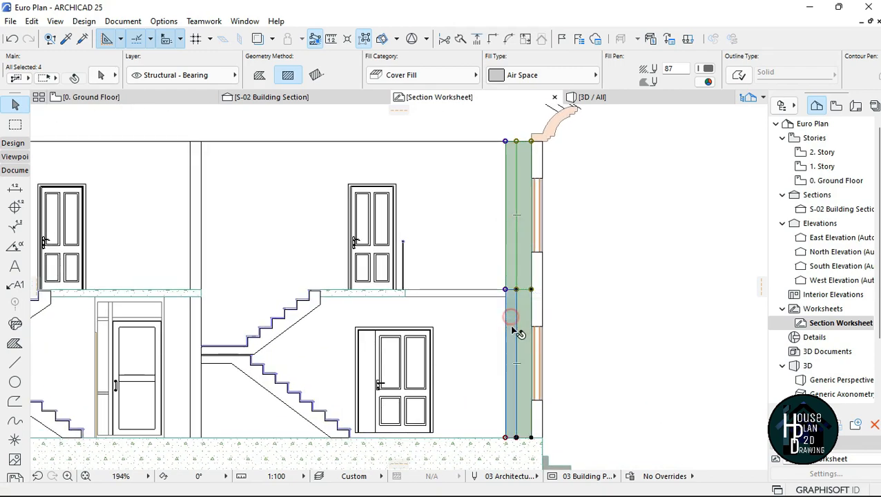
pyautogui.scroll(-4, 516, 326)
pyautogui.scroll(4, 519, 315)
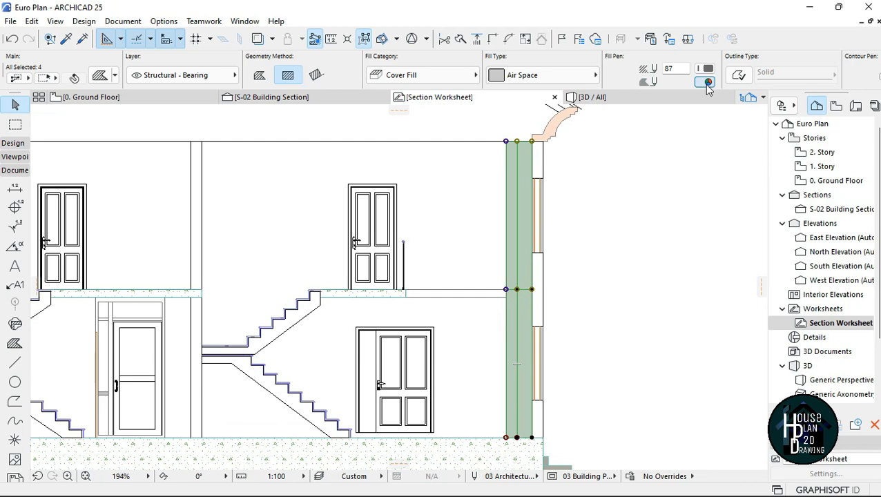
pyautogui.click(708, 82)
pyautogui.click(696, 107)
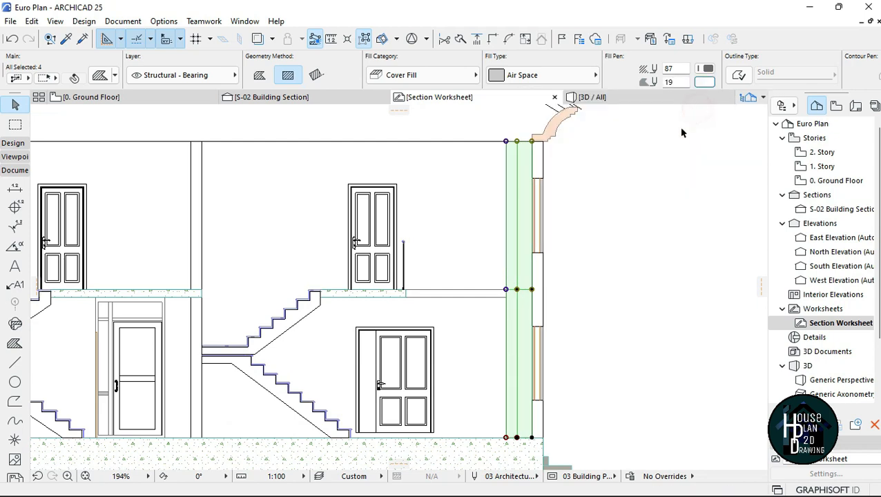
pyautogui.click(710, 70)
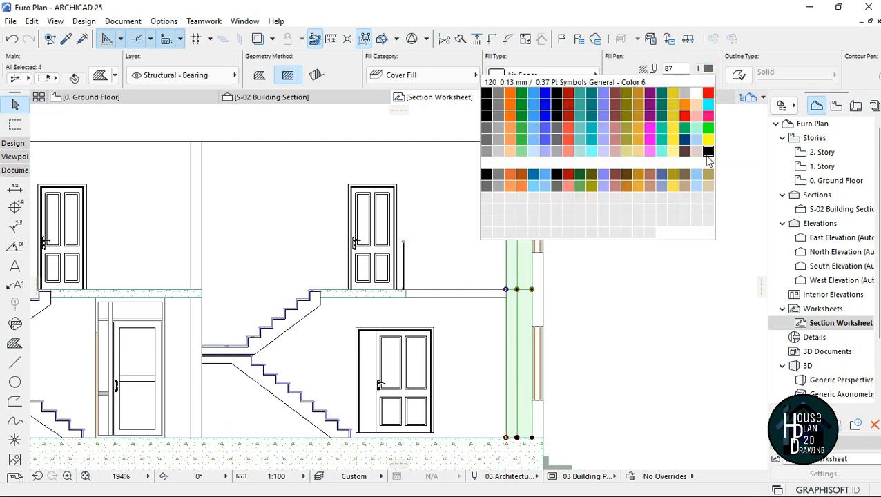
pyautogui.click(707, 155)
pyautogui.click(560, 209)
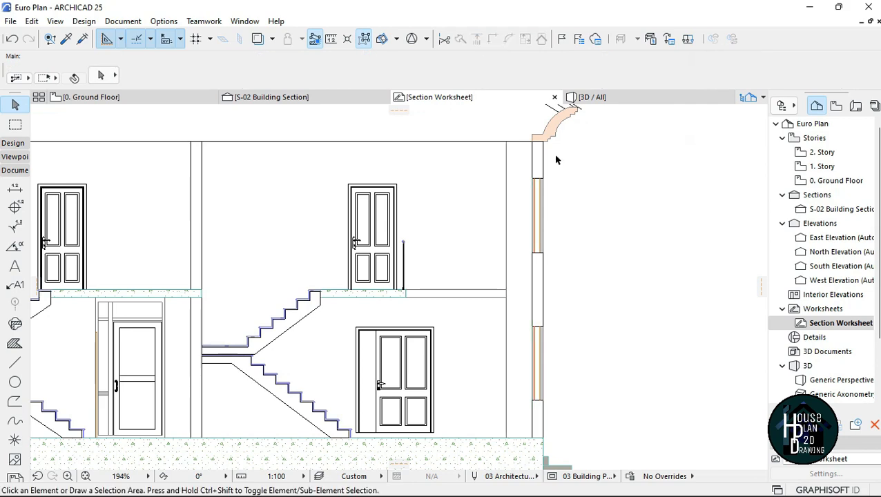
# - Try background pen 120 on the fill strip beside the right exterior wall
pyautogui.scroll(-3, 550, 185)
pyautogui.scroll(4, 546, 187)
pyautogui.click(520, 214)
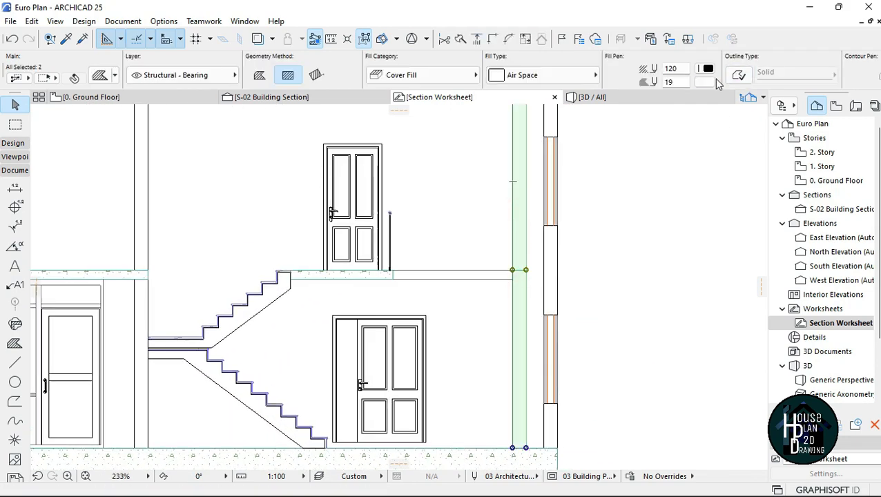
pyautogui.click(705, 81)
pyautogui.click(710, 166)
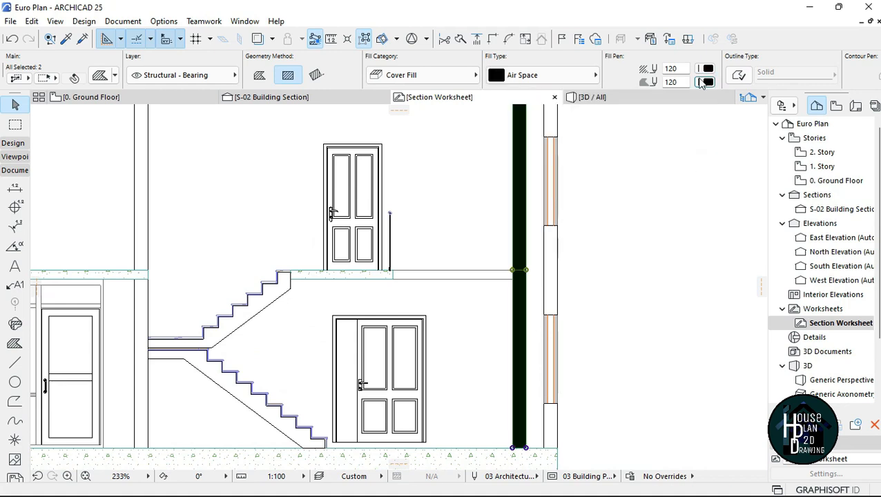
# - Set the selected fill strip back to background pen 19 and keep its fill pen at 120
pyautogui.click(701, 81)
pyautogui.click(697, 108)
pyautogui.click(703, 67)
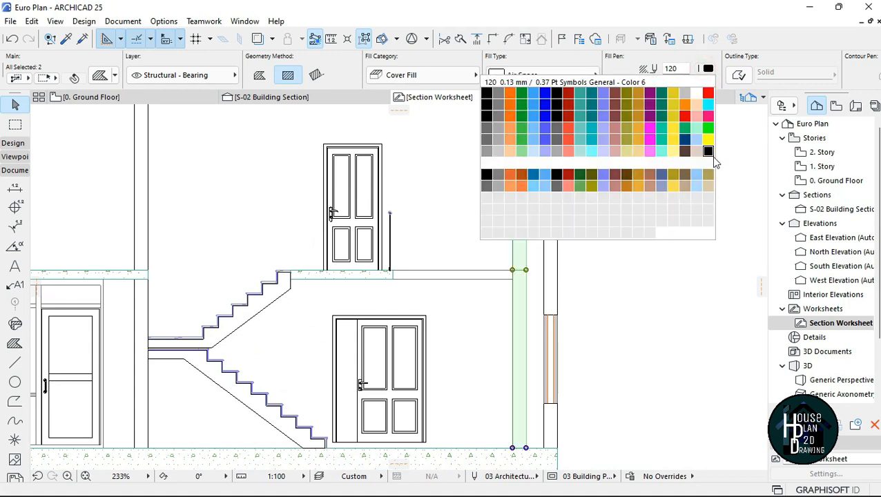
pyautogui.click(708, 151)
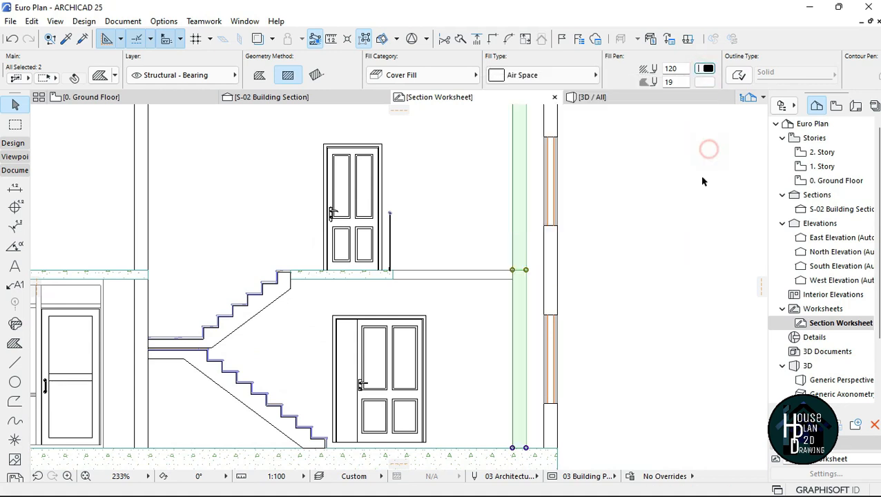
pyautogui.click(610, 188)
# - Inspect the whole building section, including the stairs, eaves, roof outline and ceiling line
pyautogui.scroll(-4, 557, 266)
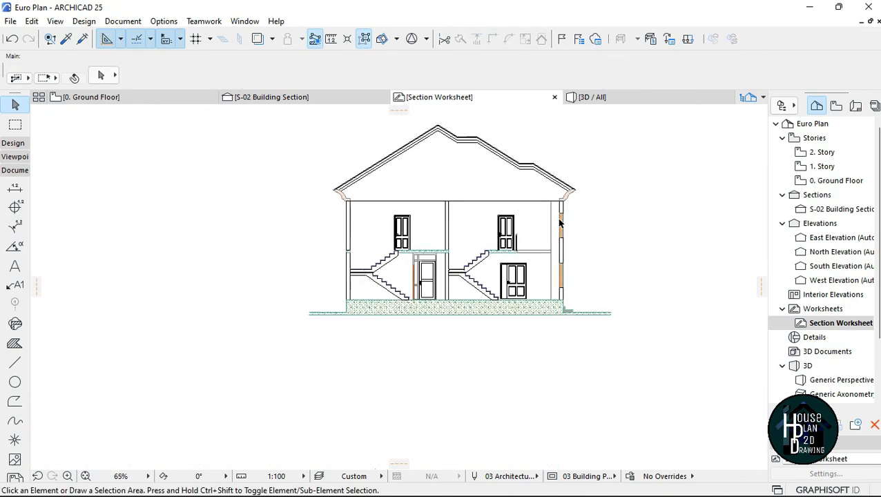
pyautogui.scroll(3, 483, 216)
pyautogui.scroll(-4, 368, 318)
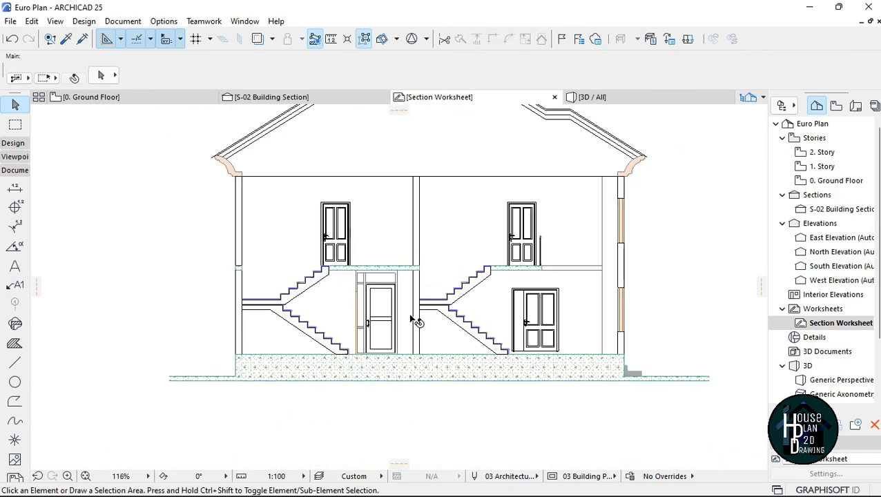
pyautogui.scroll(6, 337, 329)
pyautogui.scroll(-3, 387, 322)
pyautogui.scroll(-4, 458, 238)
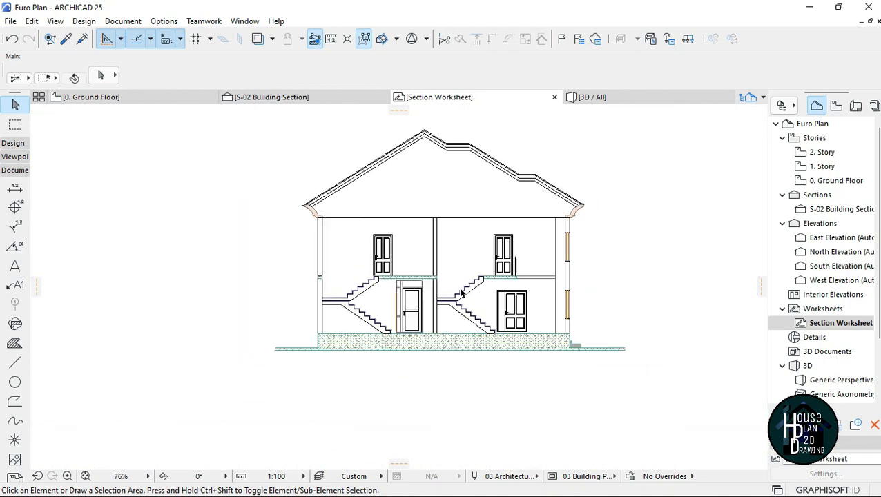
pyautogui.scroll(2, 458, 261)
pyautogui.scroll(-3, 564, 246)
pyautogui.scroll(5, 428, 208)
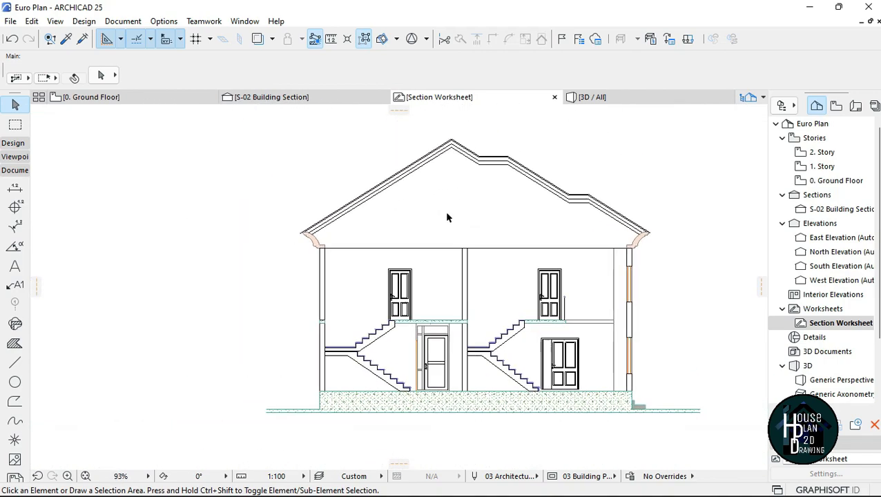
pyautogui.scroll(2, 205, 239)
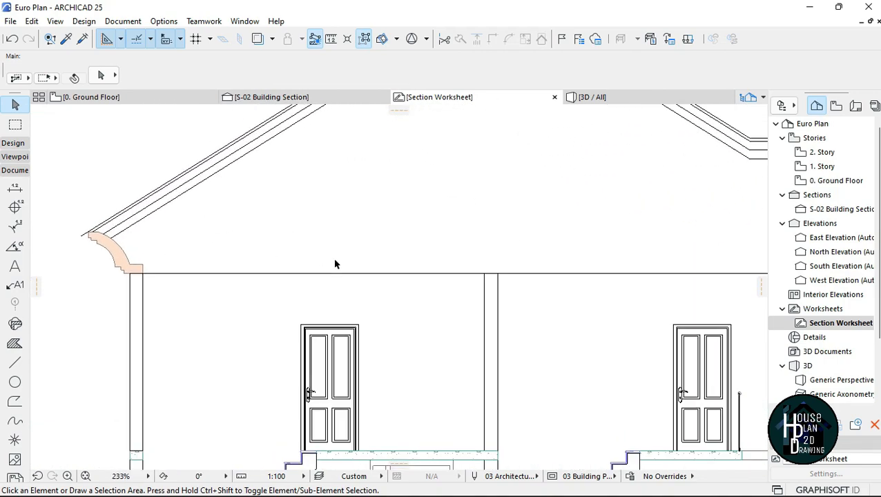
pyautogui.scroll(1, 336, 262)
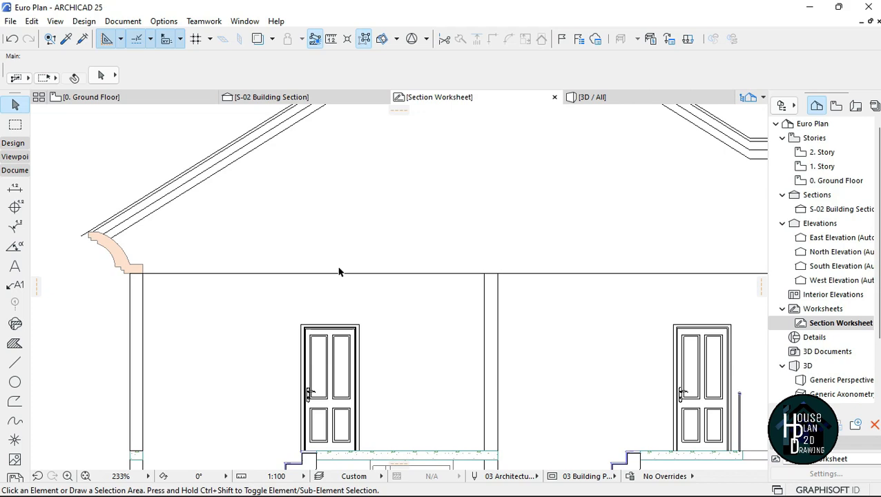
pyautogui.scroll(-7, 338, 272)
pyautogui.scroll(4, 329, 260)
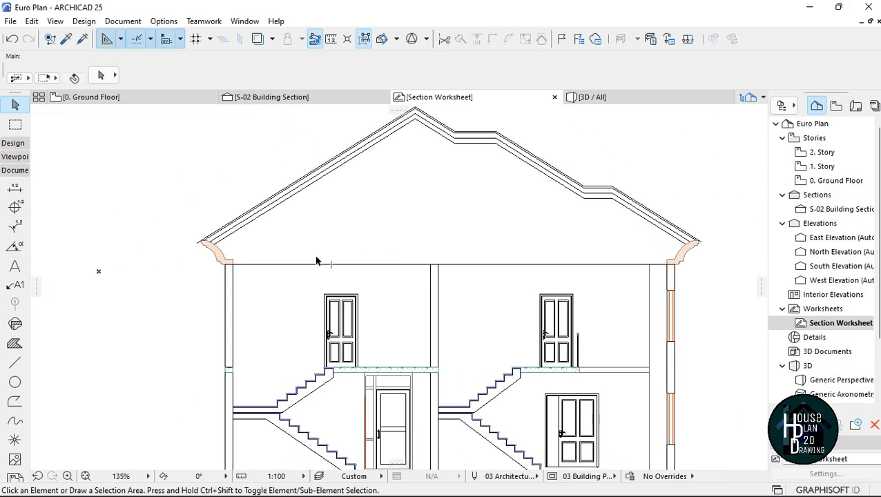
pyautogui.scroll(-1, 349, 238)
pyautogui.scroll(1, 387, 245)
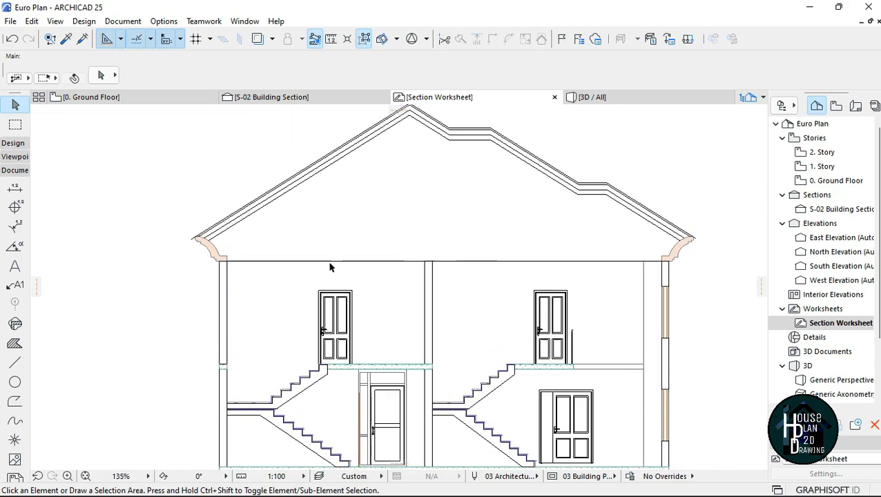
pyautogui.scroll(-1, 378, 232)
pyautogui.scroll(3, 387, 199)
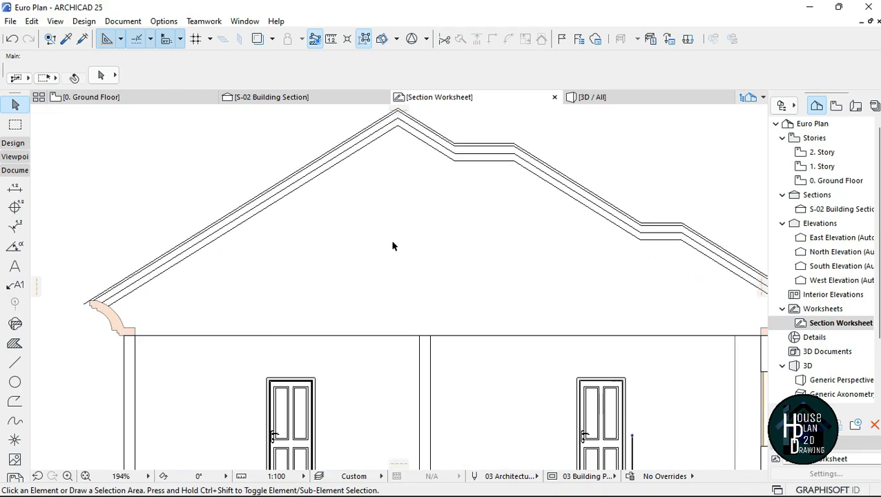
# - Switch to the House Plan Church Street project in ARCHICAD 24 and focus on the left eave of its section
pyautogui.moveTo(512, 492)
pyautogui.click(555, 488)
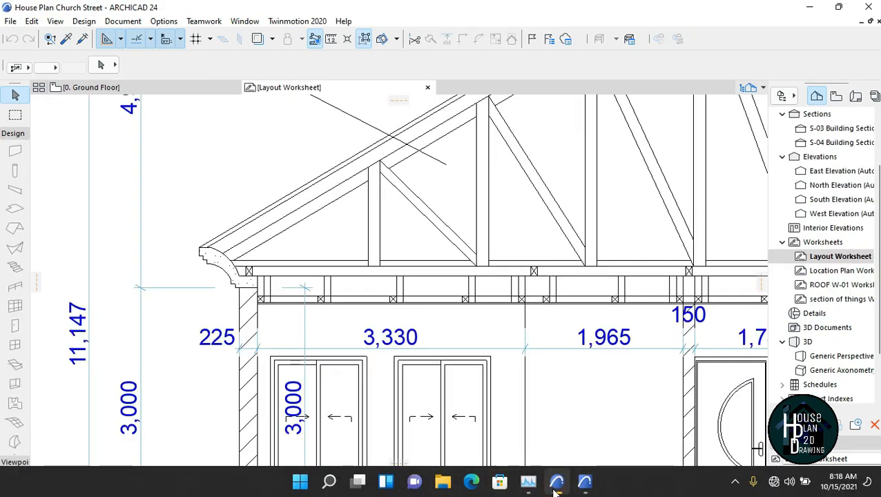
pyautogui.scroll(-3, 301, 282)
pyautogui.scroll(5, 289, 284)
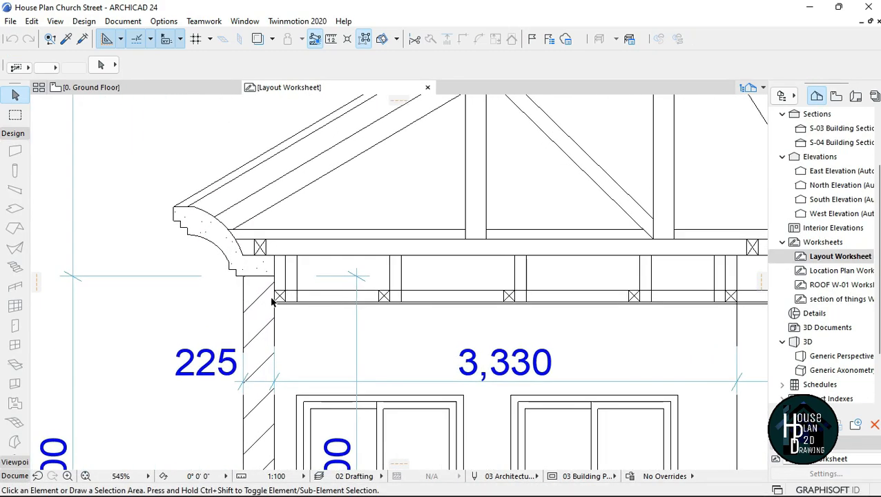
pyautogui.scroll(2, 295, 318)
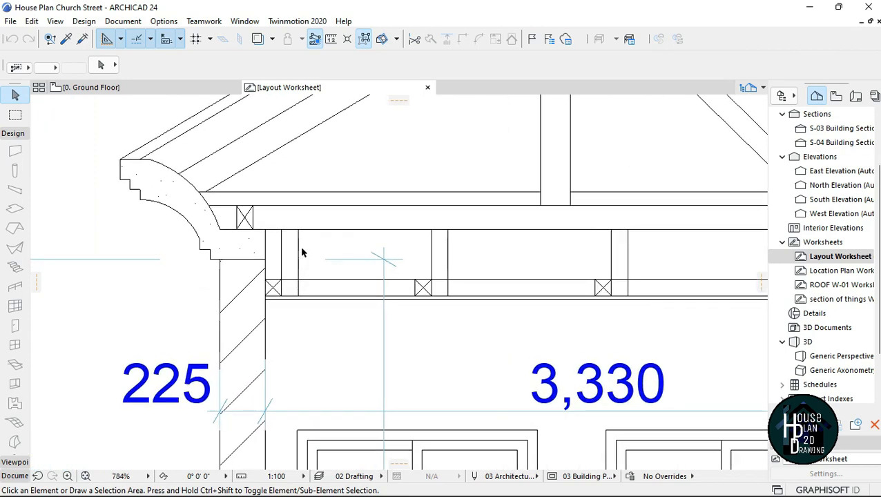
# - Copy the reference section's ceiling framing and tie-beam lines, including the crossed timber members at the left eave
pyautogui.click(342, 177)
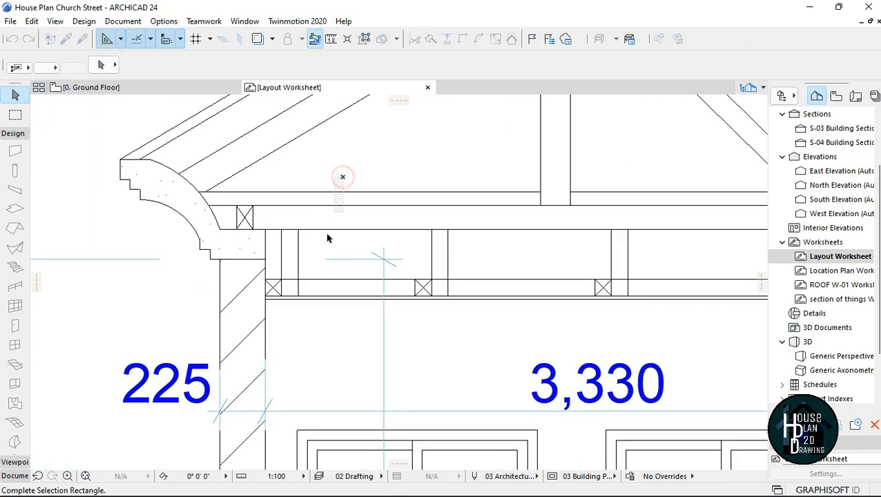
pyautogui.click(275, 336)
pyautogui.scroll(3, 242, 215)
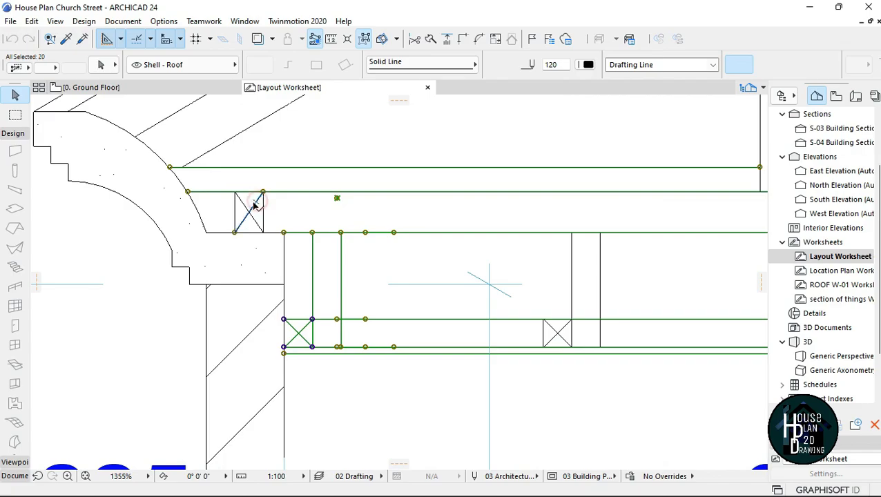
pyautogui.keyDown('shift'); pyautogui.click(264, 217); pyautogui.keyUp('shift')
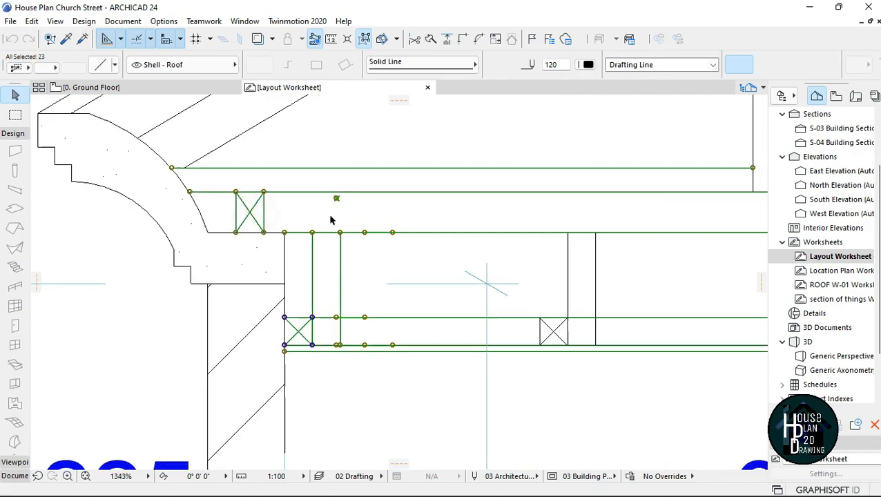
pyautogui.scroll(-10, 332, 218)
pyautogui.scroll(-3, 464, 235)
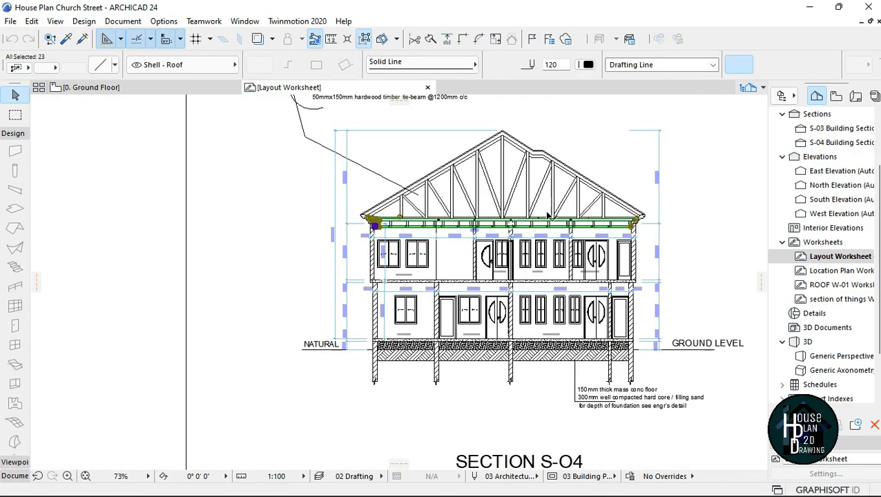
pyautogui.scroll(6, 621, 228)
pyautogui.scroll(-1, 616, 218)
pyautogui.scroll(-5, 616, 218)
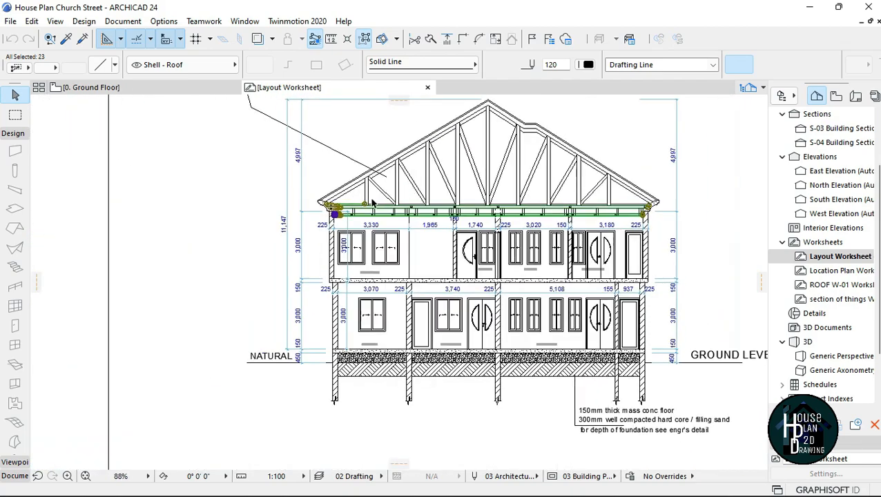
pyautogui.scroll(6, 297, 218)
pyautogui.rightClick(119, 152)
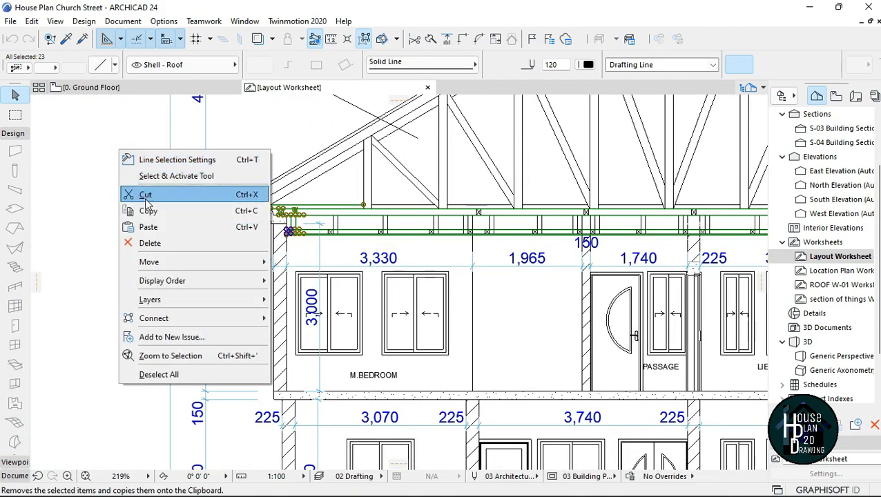
pyautogui.click(149, 213)
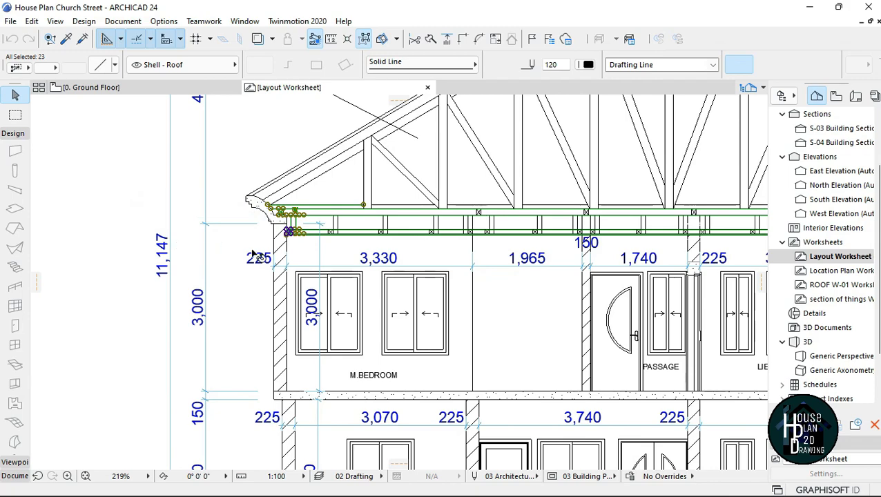
pyautogui.click(340, 256)
pyautogui.scroll(-3, 387, 244)
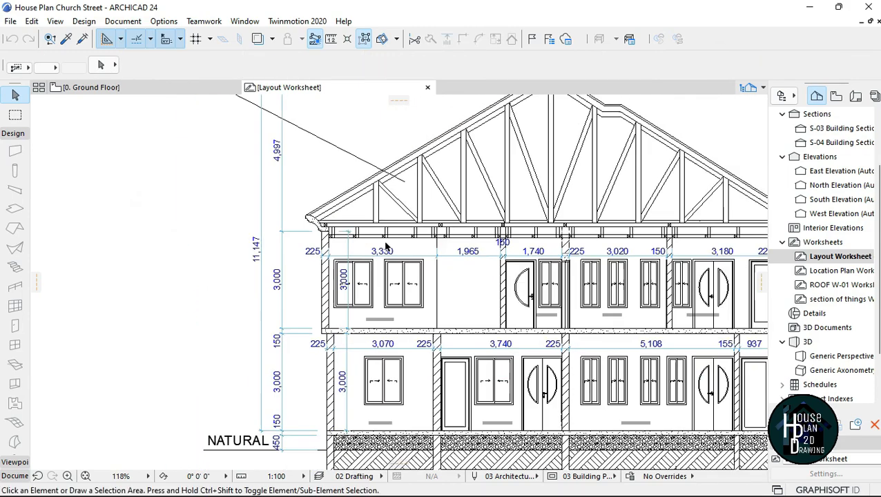
# - Switch back to the Euro Plan project and paste the copied framing at the center of the current view, zooming to the pasted elements
pyautogui.scroll(2, 387, 244)
pyautogui.moveTo(474, 494)
pyautogui.click(585, 482)
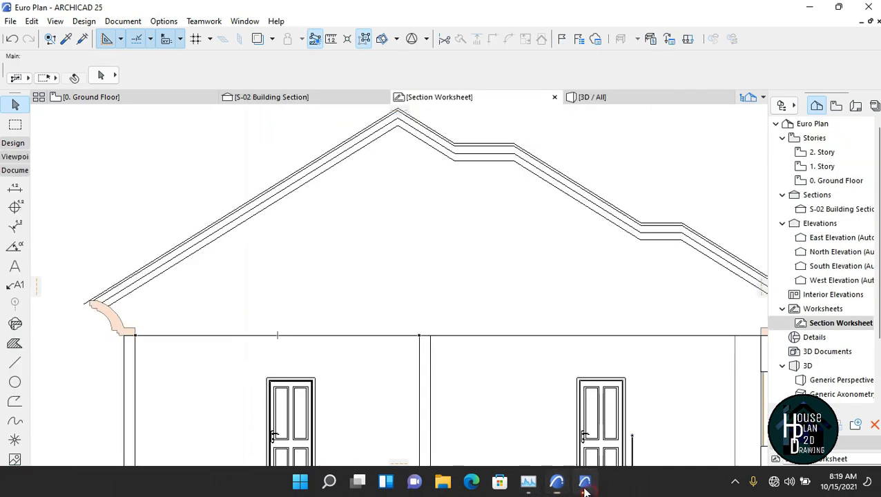
pyautogui.rightClick(290, 255)
pyautogui.click(336, 268)
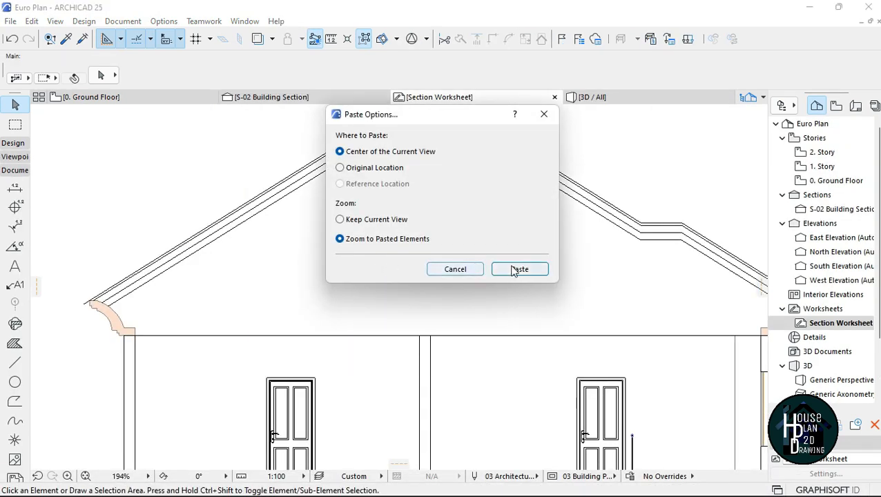
pyautogui.click(519, 269)
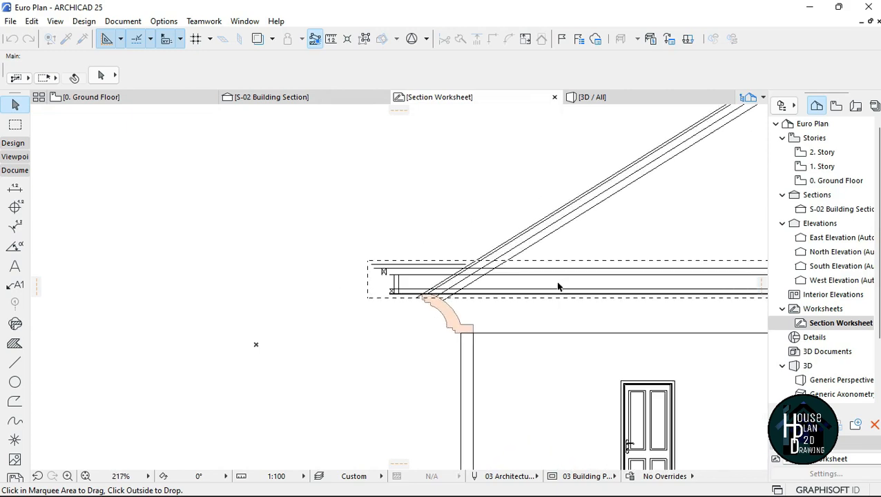
# - Move the pasted ceiling framing into the empty space to the upper left of the building section and place it there
pyautogui.scroll(-5, 559, 287)
pyautogui.moveTo(552, 232); pyautogui.dragTo(307, 202)
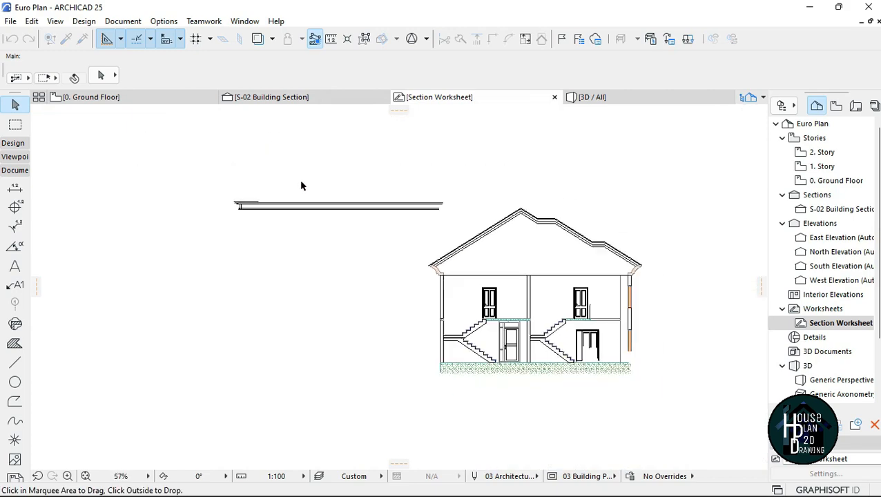
pyautogui.scroll(4, 258, 197)
pyautogui.click(304, 274)
pyautogui.scroll(-2, 279, 266)
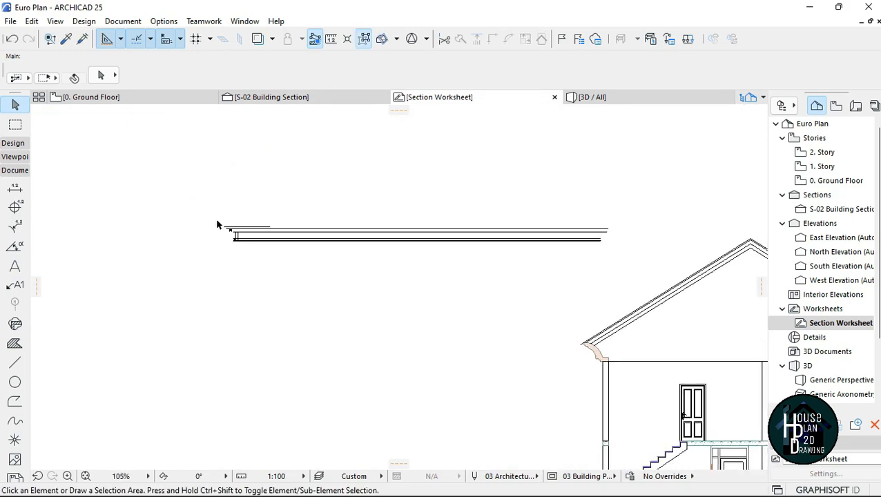
# - Move the pasted ceiling framing onto the building section, snapping it to the inner upper corner of the left eave cornice
pyautogui.moveTo(201, 204); pyautogui.dragTo(637, 266)
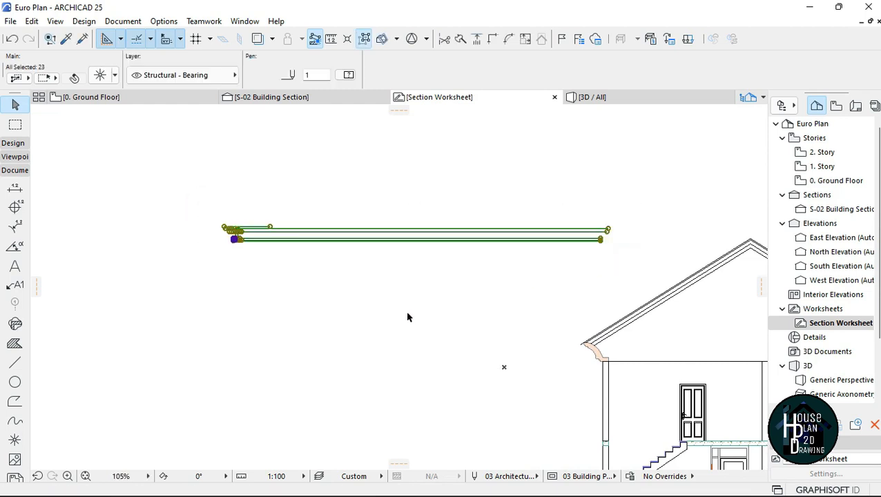
pyautogui.click(410, 304)
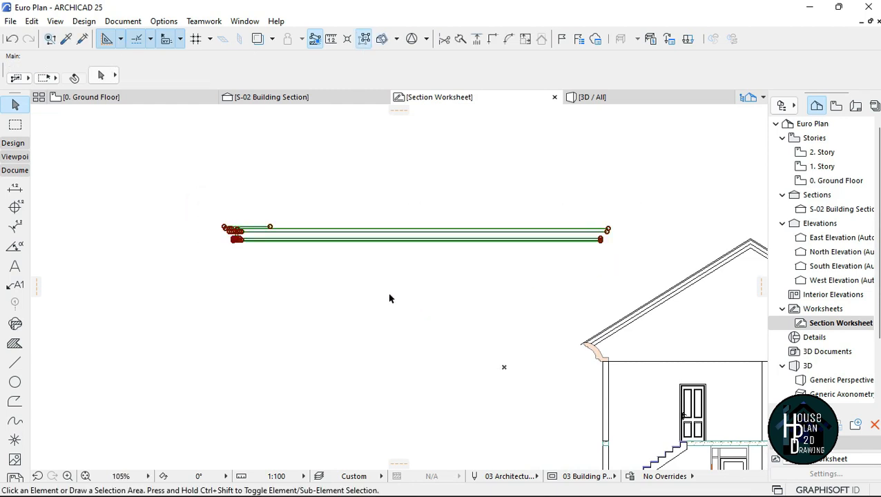
pyautogui.scroll(4, 236, 230)
pyautogui.moveTo(176, 189); pyautogui.dragTo(411, 342)
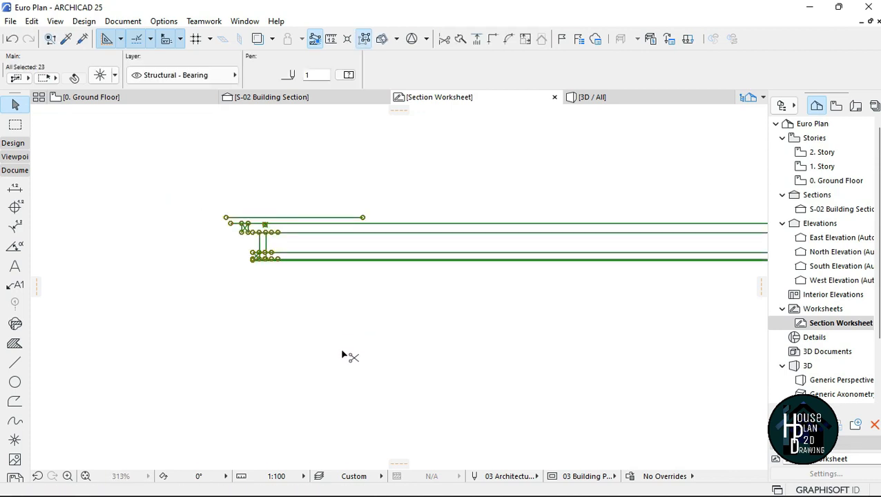
pyautogui.hotkey('ctrl', 'd')
pyautogui.scroll(5, 238, 243)
pyautogui.click(282, 195)
pyautogui.scroll(-10, 270, 244)
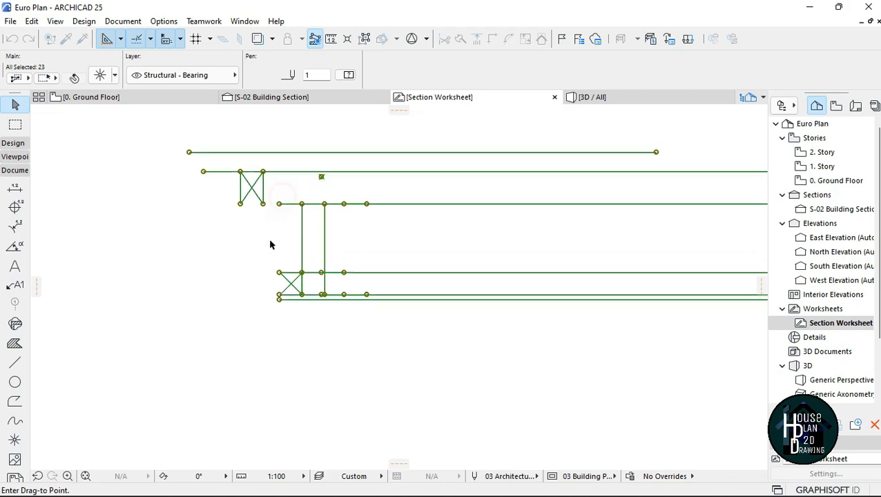
pyautogui.scroll(10, 388, 270)
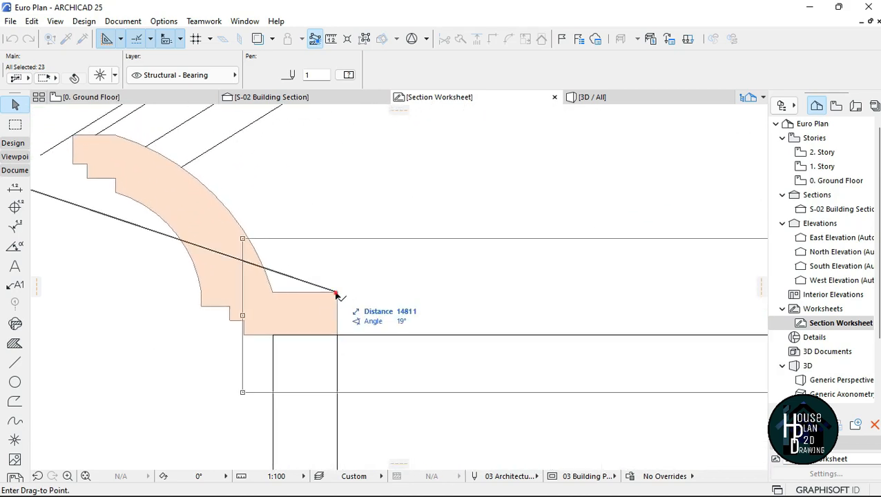
pyautogui.click(336, 293)
pyautogui.scroll(-8, 414, 263)
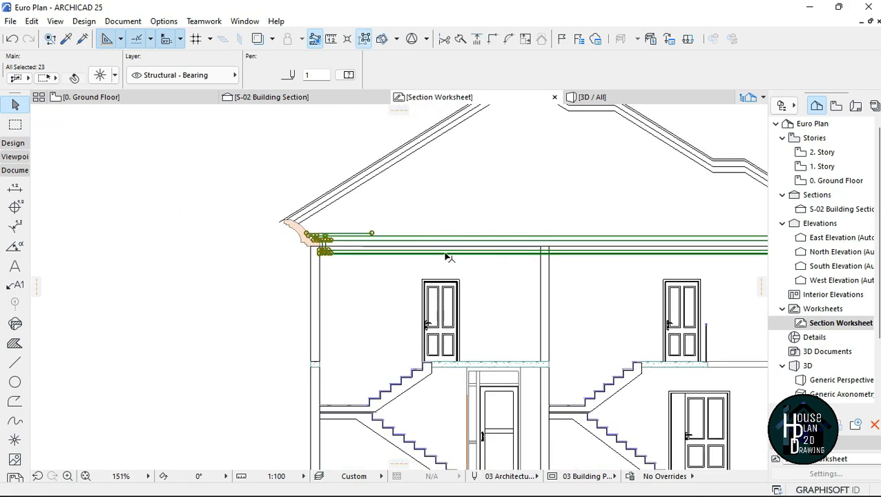
pyautogui.scroll(6, 304, 245)
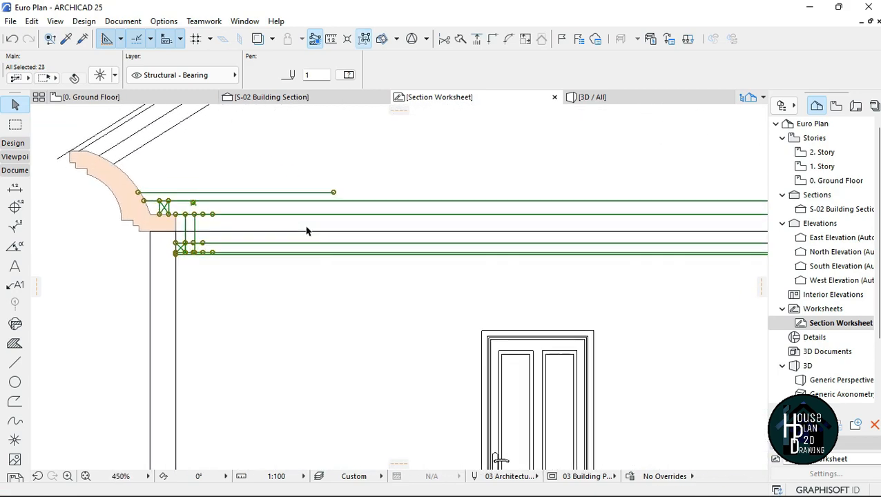
pyautogui.press('Escape')
# - Delete the full-width 2D drafting line running across the top of the upper-floor walls
pyautogui.click(307, 234)
pyautogui.scroll(-8, 314, 234)
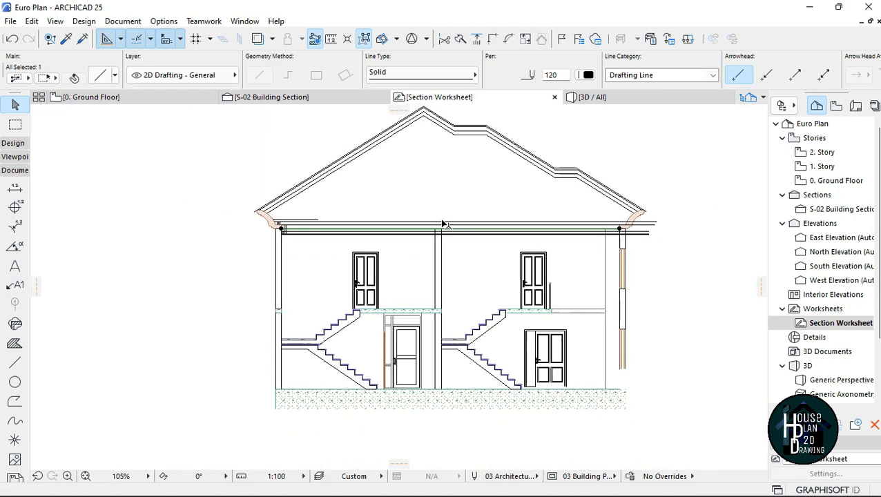
pyautogui.scroll(3, 582, 228)
pyautogui.rightClick(683, 136)
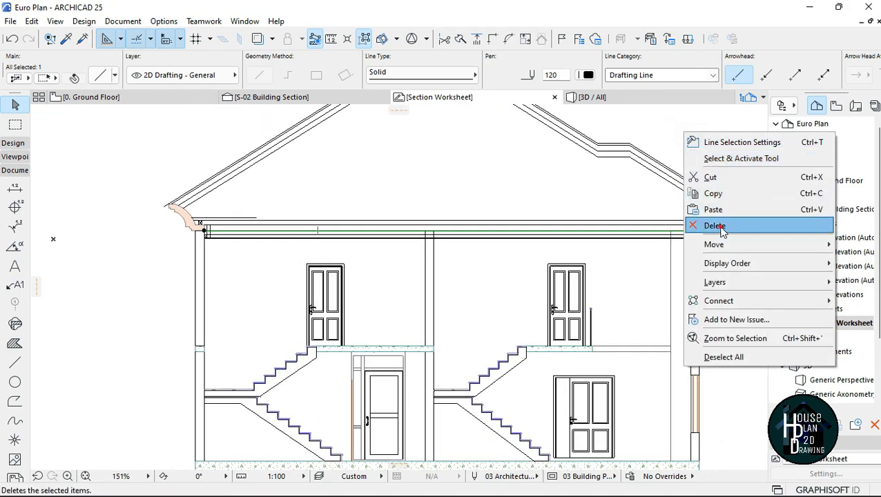
pyautogui.click(712, 224)
# - Delete the two remaining horizontal wall-top lines on either side of the middle wall
pyautogui.scroll(3, 399, 242)
pyautogui.scroll(-1, 388, 221)
pyautogui.click(387, 221)
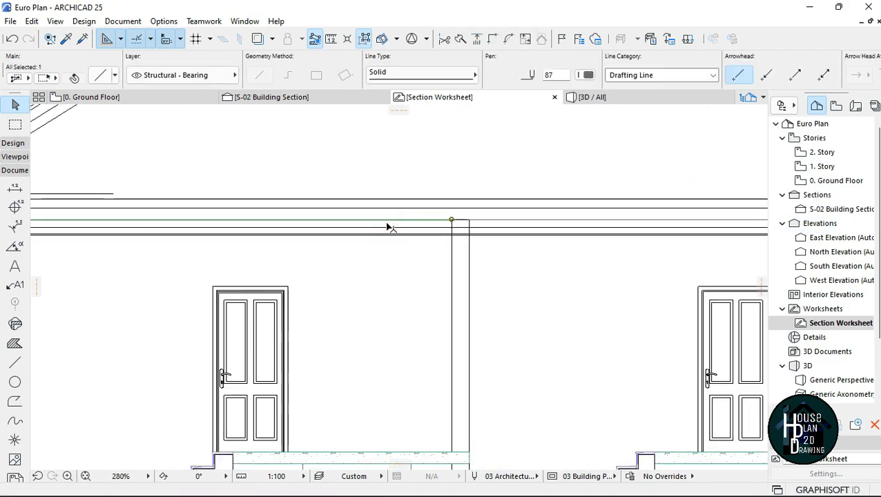
pyautogui.scroll(-1, 407, 235)
pyautogui.rightClick(415, 169)
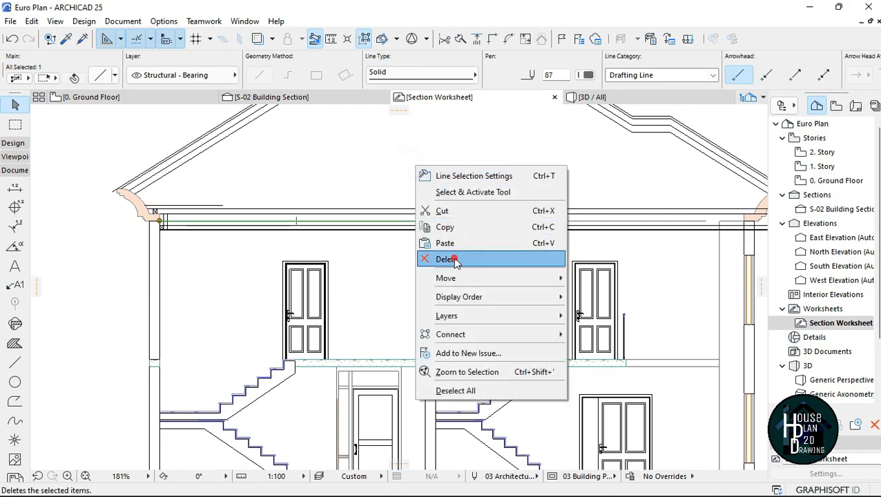
pyautogui.click(443, 256)
pyautogui.scroll(3, 457, 230)
pyautogui.click(454, 215)
pyautogui.rightClick(388, 134)
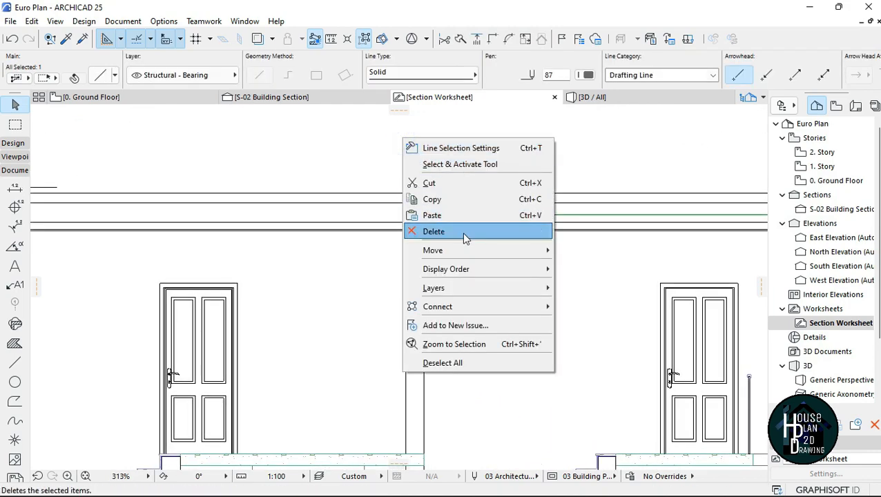
pyautogui.click(433, 230)
# - Trim the framing lines at the right eave to the cornice outline and the wall's inner face
pyautogui.scroll(-5, 567, 252)
pyautogui.scroll(6, 614, 221)
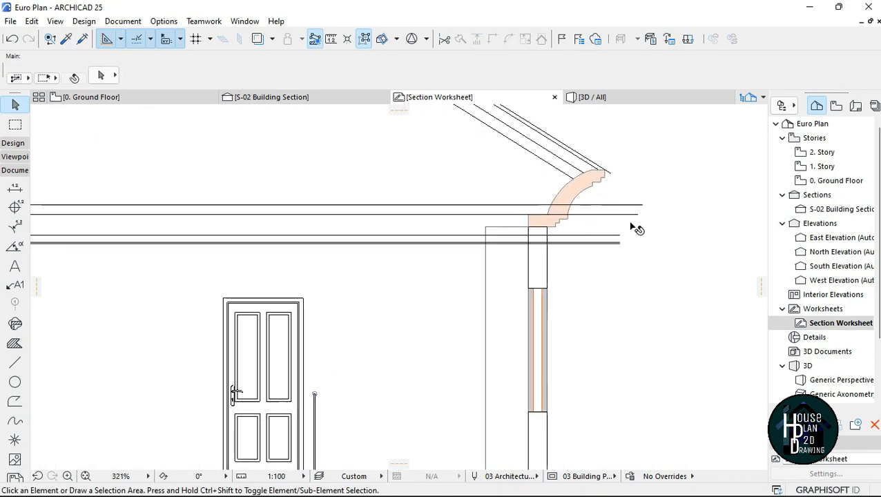
pyautogui.click(605, 241)
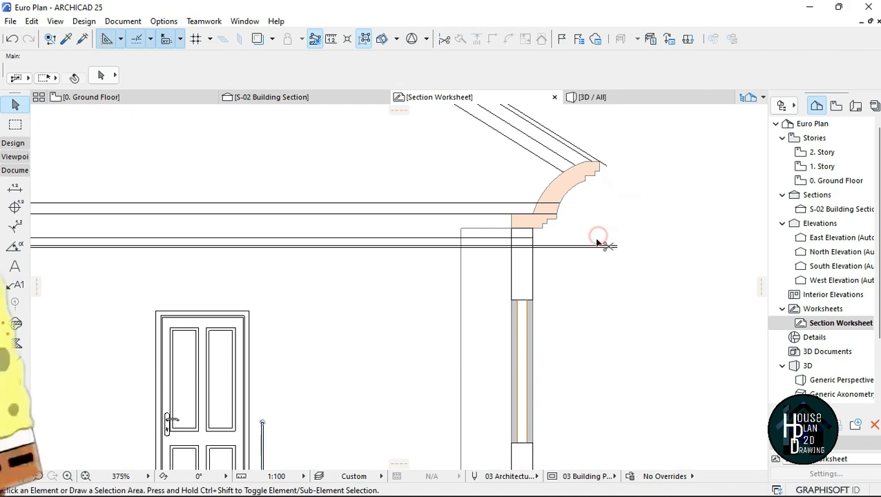
pyautogui.scroll(3, 508, 248)
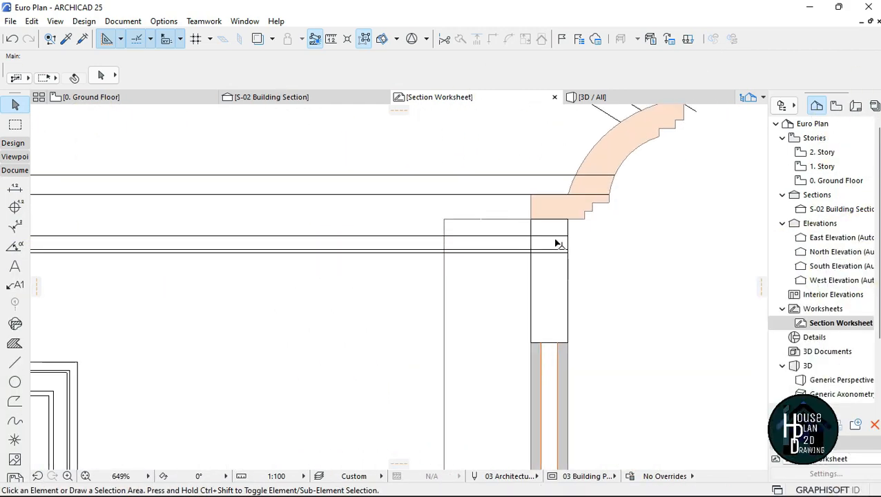
pyautogui.scroll(3, 568, 221)
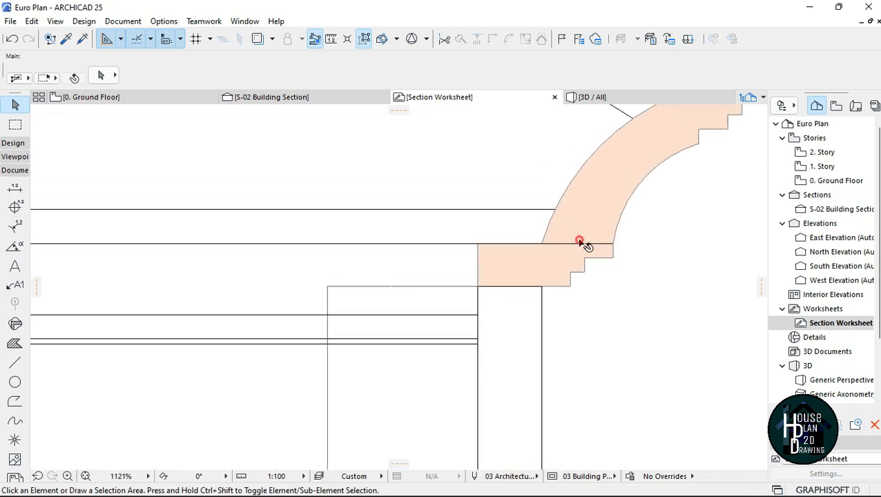
pyautogui.scroll(-7, 583, 239)
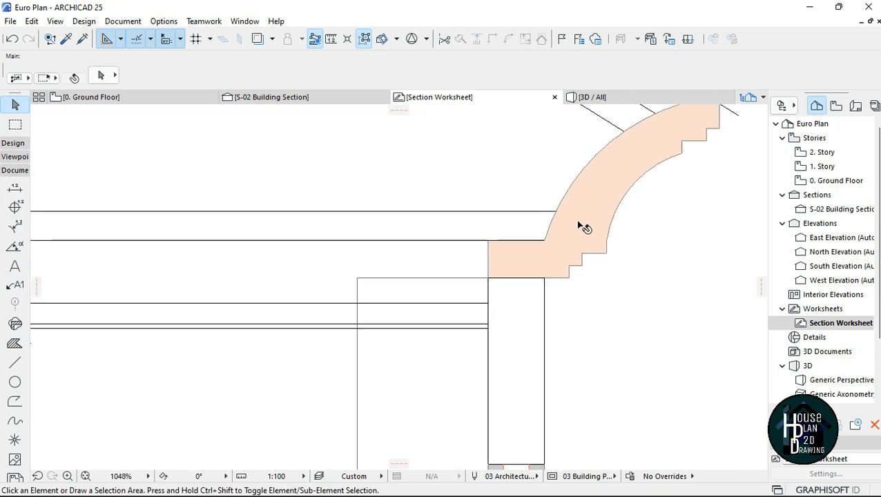
pyautogui.scroll(-2, 592, 228)
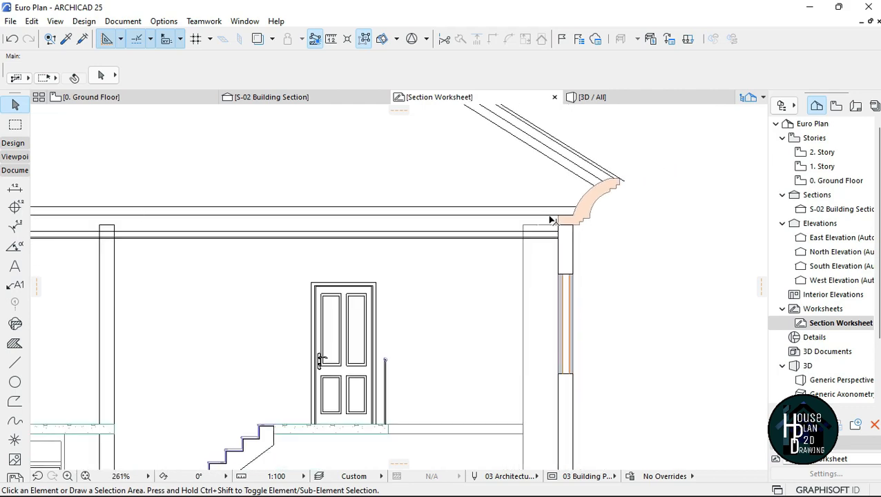
pyautogui.scroll(2, 553, 228)
pyautogui.scroll(-7, 600, 232)
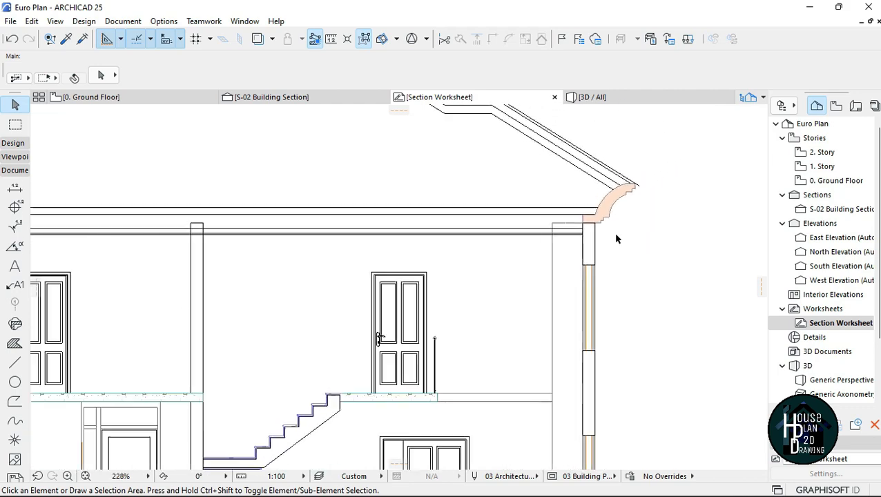
# - Stretch the short uppermost framing line across the section to the curved edge of the right eave cornice
pyautogui.scroll(8, 262, 222)
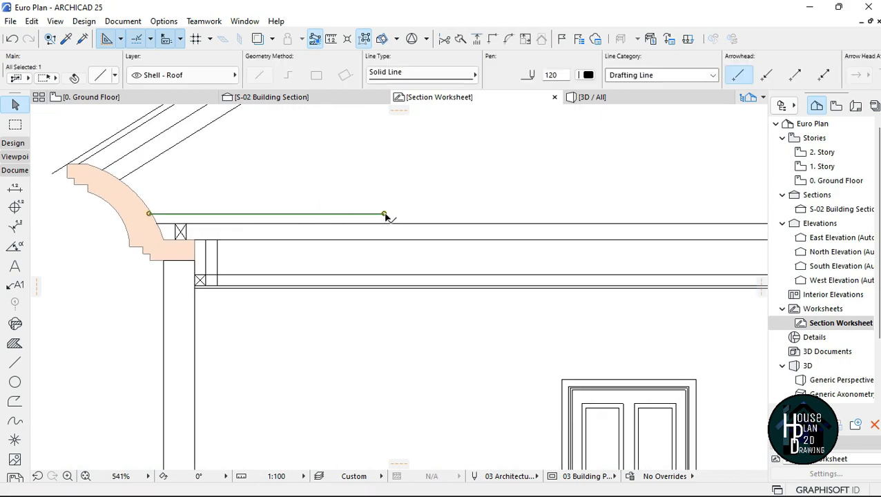
pyautogui.click(385, 216)
pyautogui.scroll(-7, 338, 202)
pyautogui.scroll(7, 582, 210)
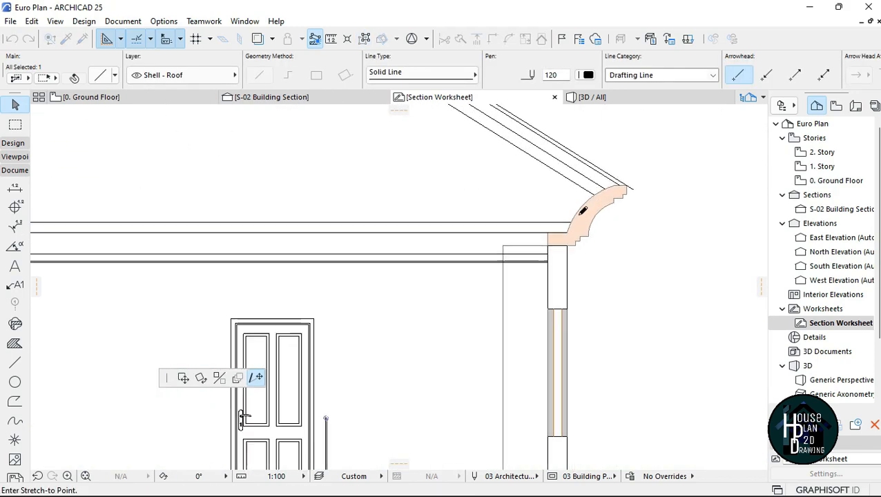
pyautogui.scroll(4, 582, 211)
pyautogui.click(582, 215)
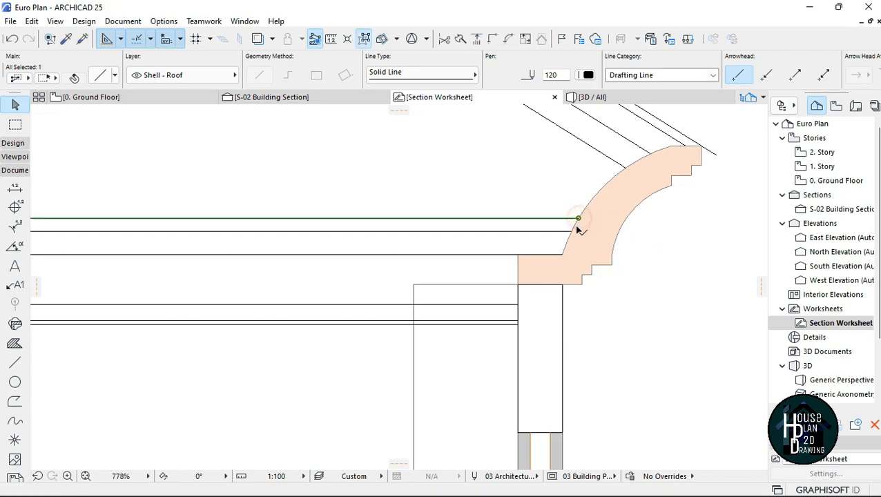
pyautogui.press('Escape')
# - Trim off the ends of the two upper framing lines that overlap the left eave cornice
pyautogui.scroll(-7, 580, 214)
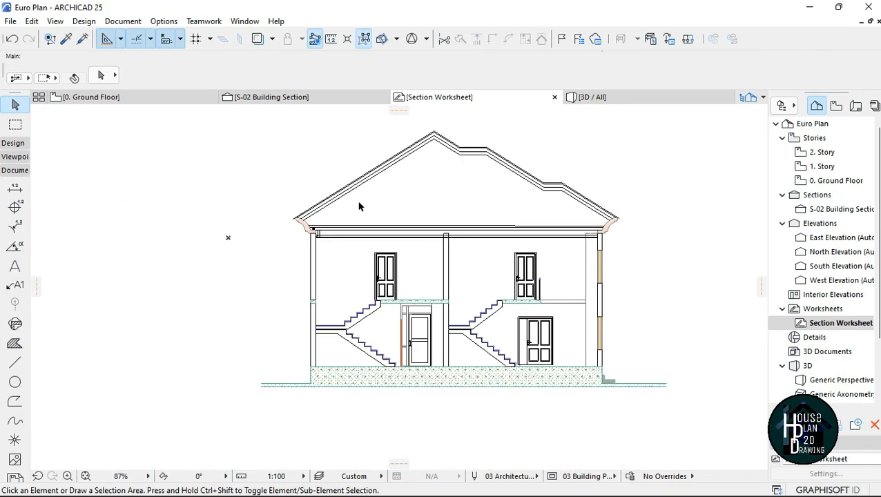
pyautogui.scroll(7, 304, 234)
pyautogui.scroll(-7, 264, 245)
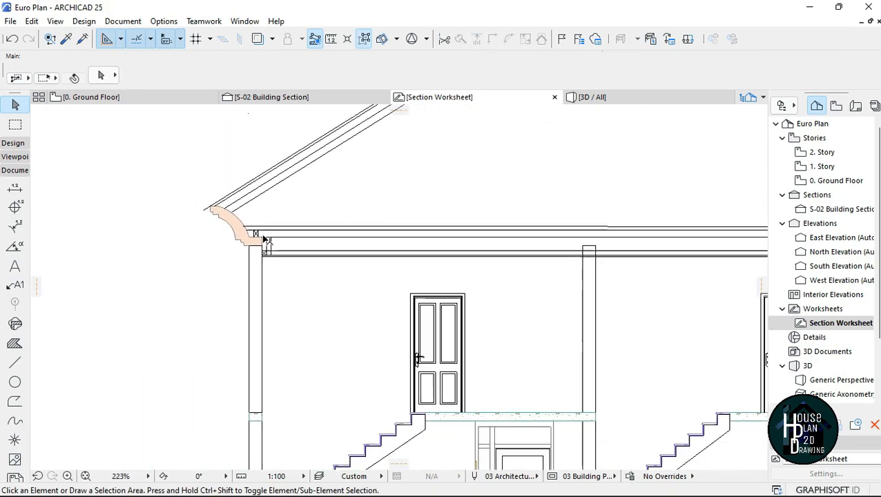
pyautogui.scroll(3, 354, 221)
pyautogui.scroll(2, 243, 247)
pyautogui.scroll(2, 243, 247)
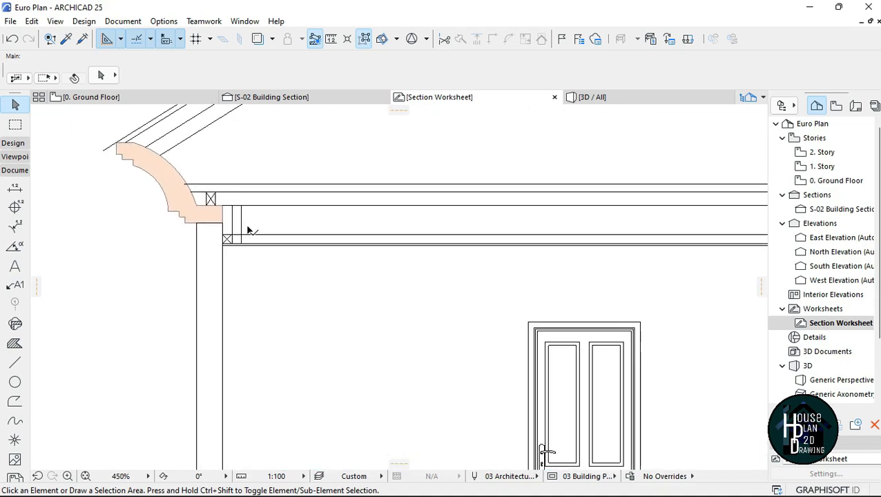
pyautogui.scroll(-6, 417, 236)
pyautogui.scroll(3, 442, 228)
pyautogui.scroll(3, 448, 226)
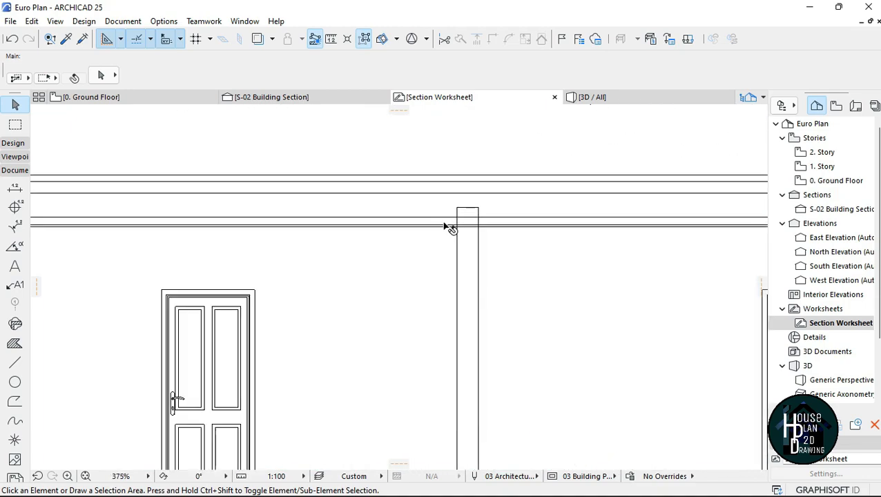
pyautogui.scroll(-4, 309, 216)
pyautogui.scroll(4, 275, 223)
pyautogui.scroll(4, 280, 285)
pyautogui.scroll(2, 263, 242)
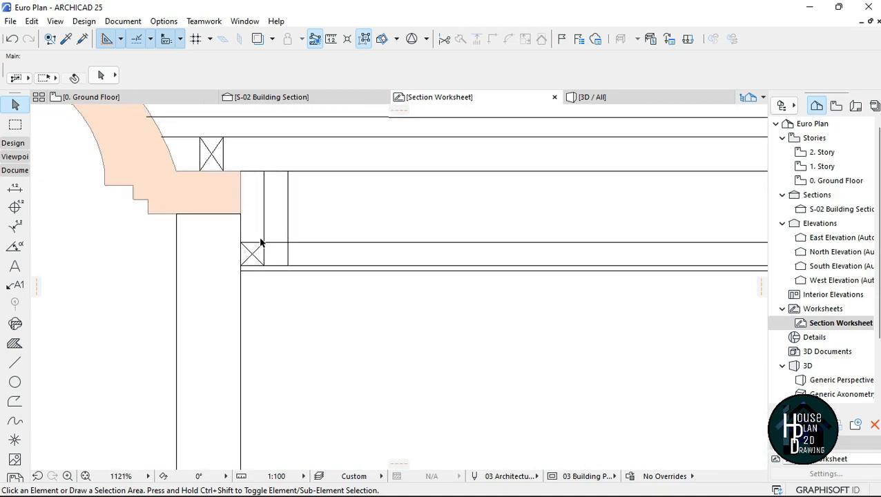
pyautogui.scroll(-2, 250, 187)
pyautogui.scroll(3, 191, 176)
pyautogui.scroll(1, 200, 179)
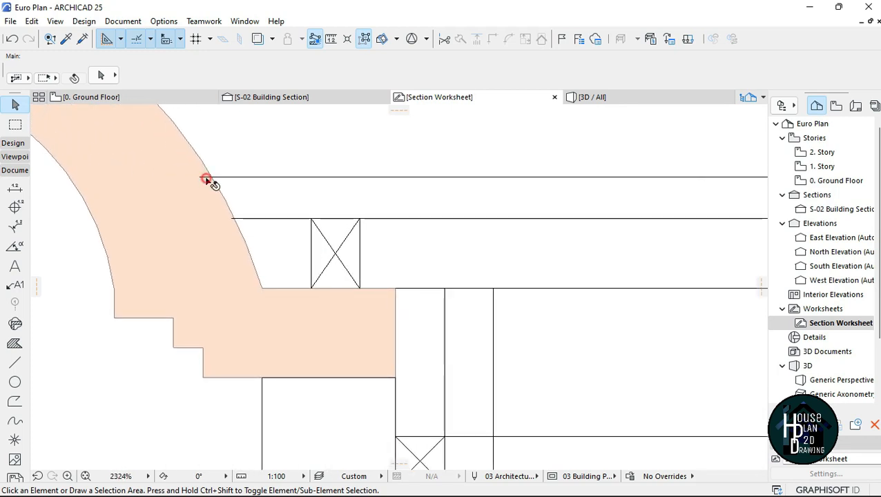
pyautogui.scroll(-3, 248, 225)
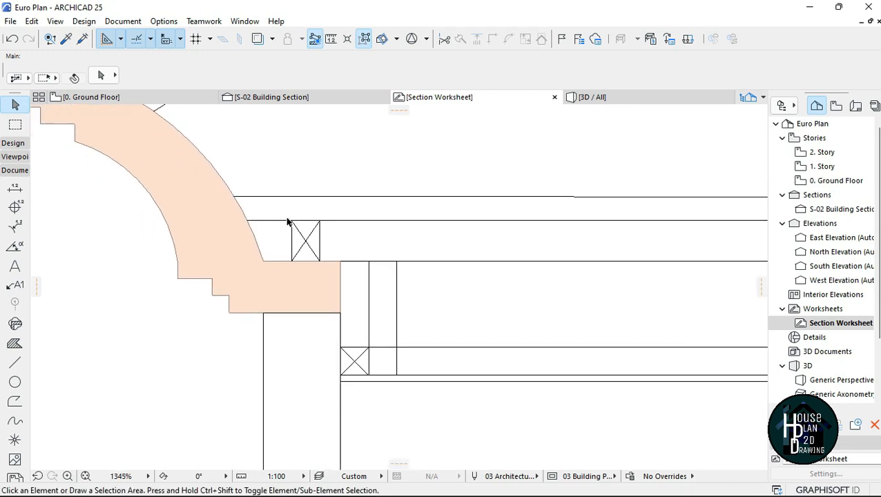
# - Measure the vertical spacing between the cornice top and the two upper framing lines at the left eave
pyautogui.press('m')
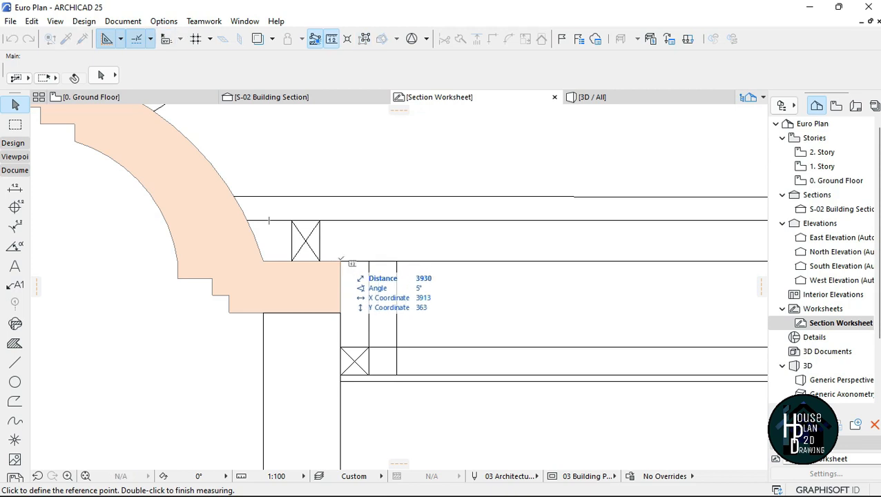
pyautogui.click(340, 261)
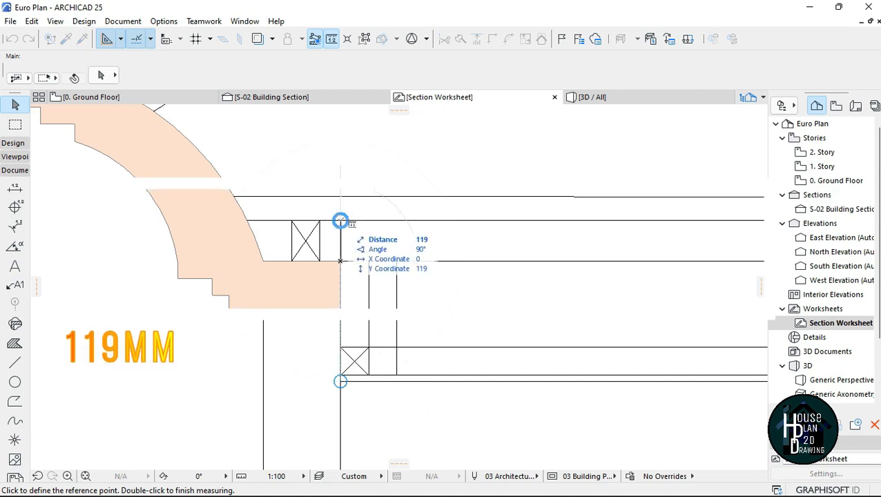
pyautogui.click(340, 260)
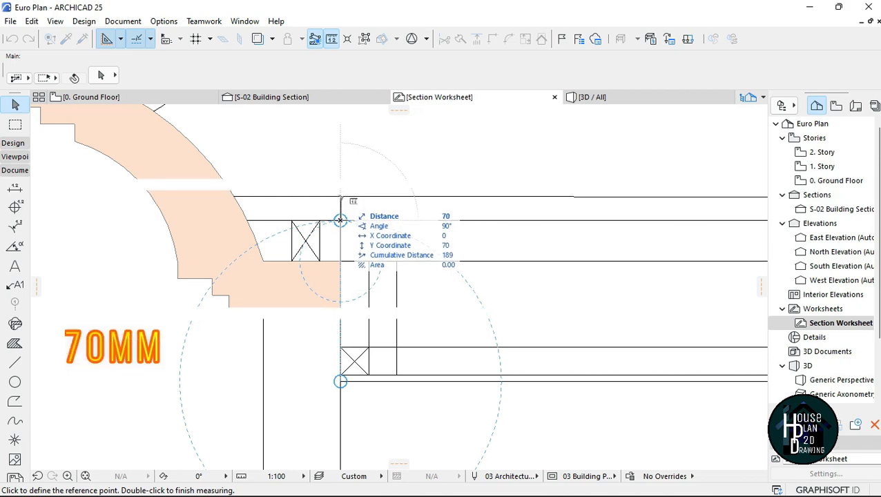
pyautogui.press('Escape')
pyautogui.scroll(-10, 324, 242)
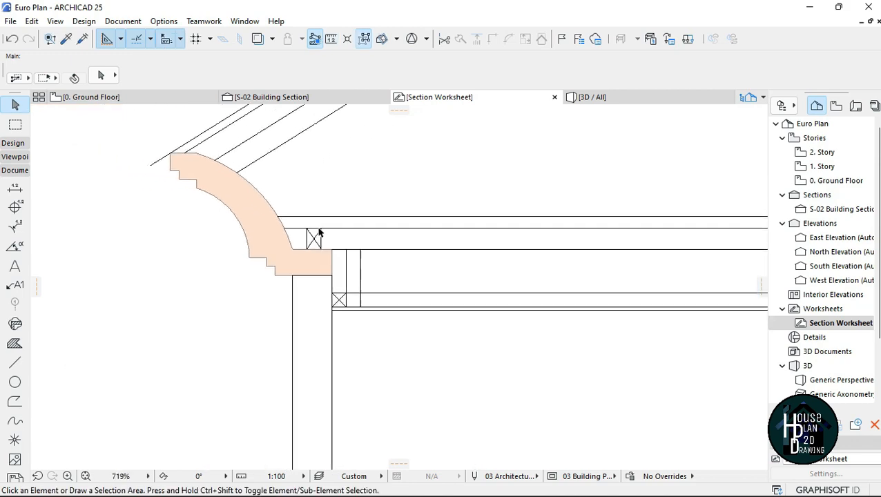
pyautogui.scroll(3, 490, 241)
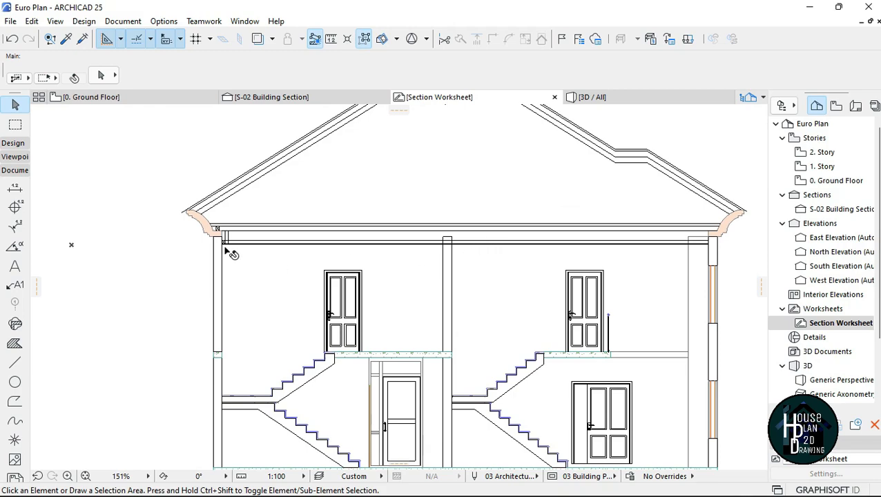
pyautogui.scroll(4, 228, 242)
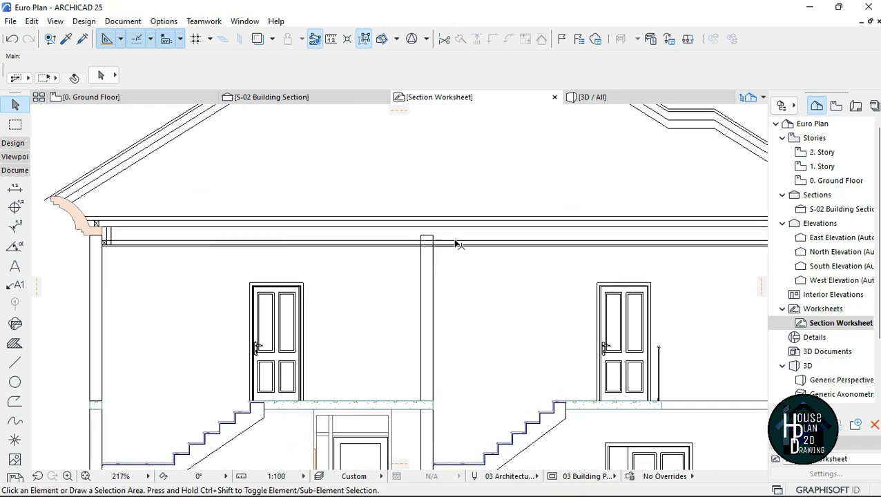
# - Delete the short leftover horizontal line segments running inward from the wall top beneath the right eave cornice
pyautogui.scroll(7, 449, 242)
pyautogui.scroll(-12, 420, 246)
pyautogui.click(345, 296)
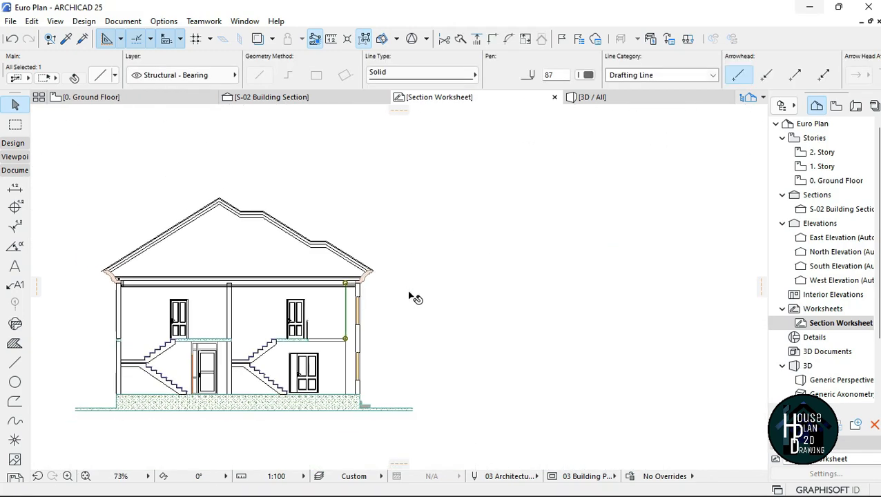
pyautogui.scroll(15, 265, 254)
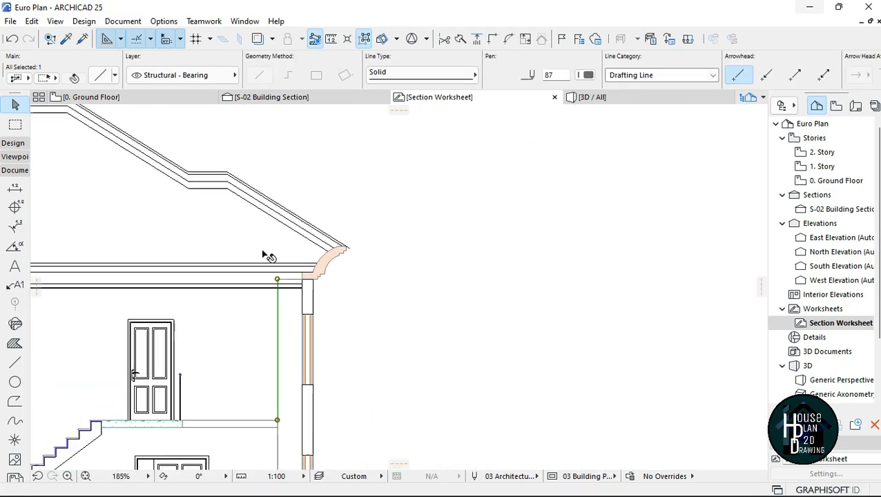
pyautogui.click(285, 281)
pyautogui.click(312, 301)
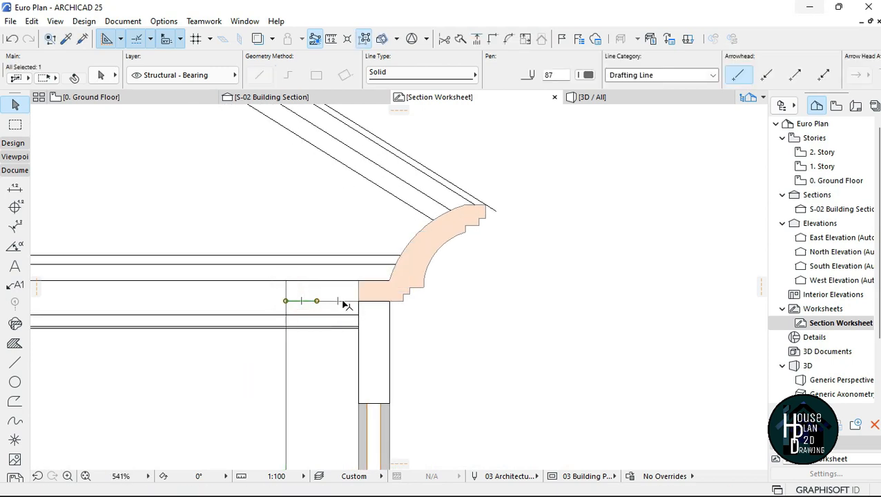
pyautogui.rightClick(529, 308)
pyautogui.click(556, 163)
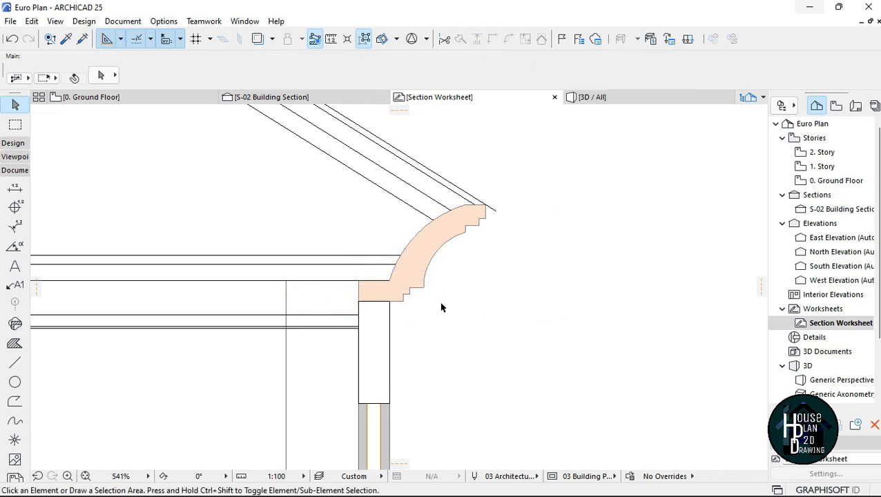
# - Stretch both vertical edges of the middle wall up to the lowest of the three upper framing lines
pyautogui.scroll(-10, 532, 265)
pyautogui.scroll(-2, 531, 264)
pyautogui.scroll(12, 414, 246)
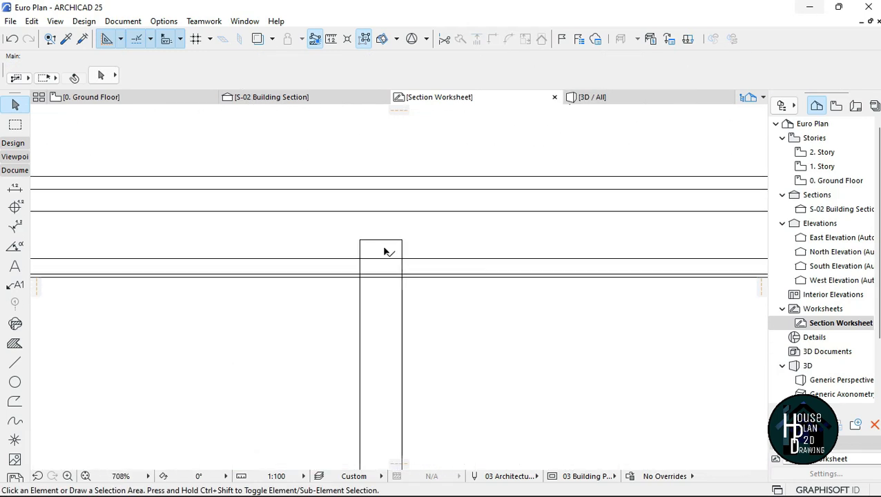
pyautogui.click(358, 241)
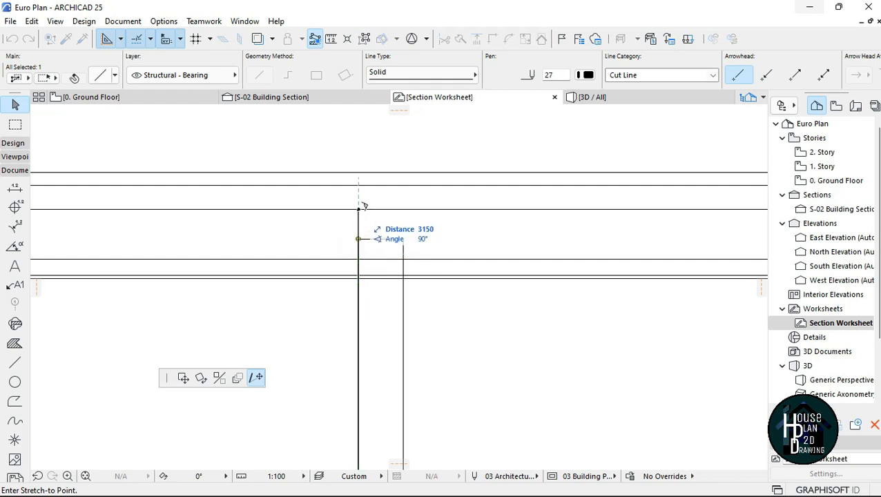
pyautogui.click(358, 209)
pyautogui.click(403, 240)
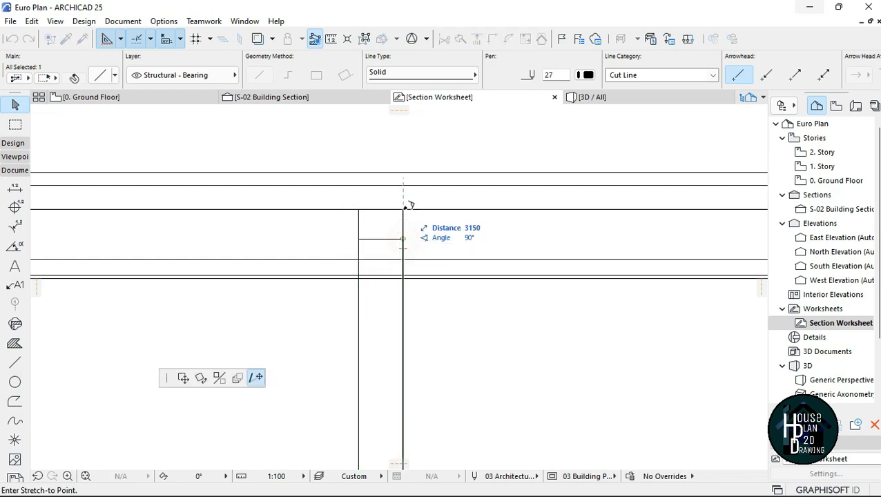
pyautogui.click(404, 209)
pyautogui.click(388, 239)
pyautogui.rightClick(493, 222)
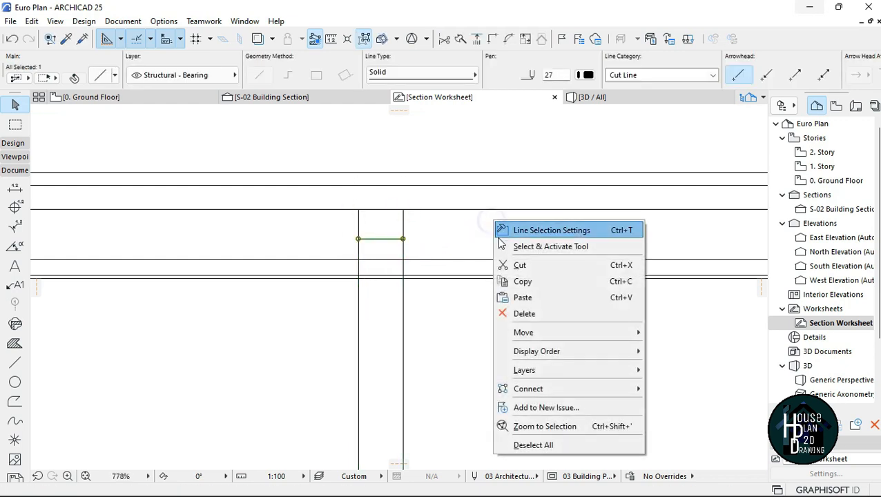
pyautogui.click(525, 298)
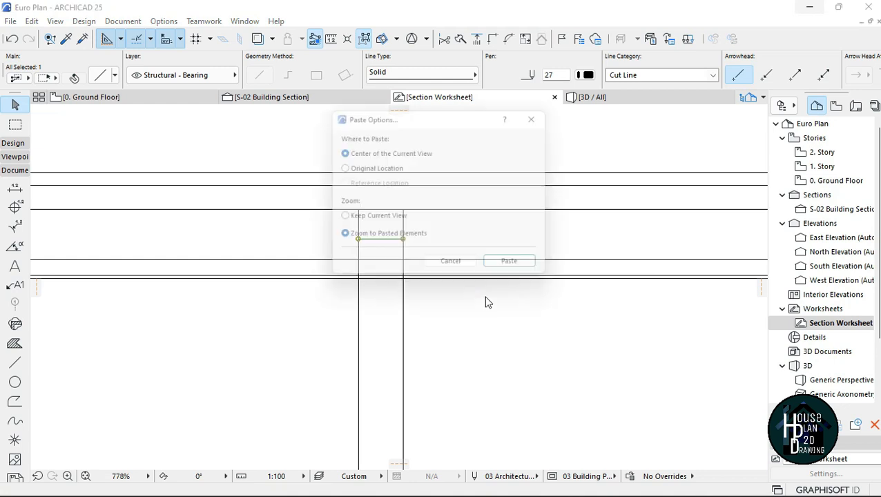
pyautogui.press('Return')
pyautogui.rightClick(471, 235)
pyautogui.click(498, 298)
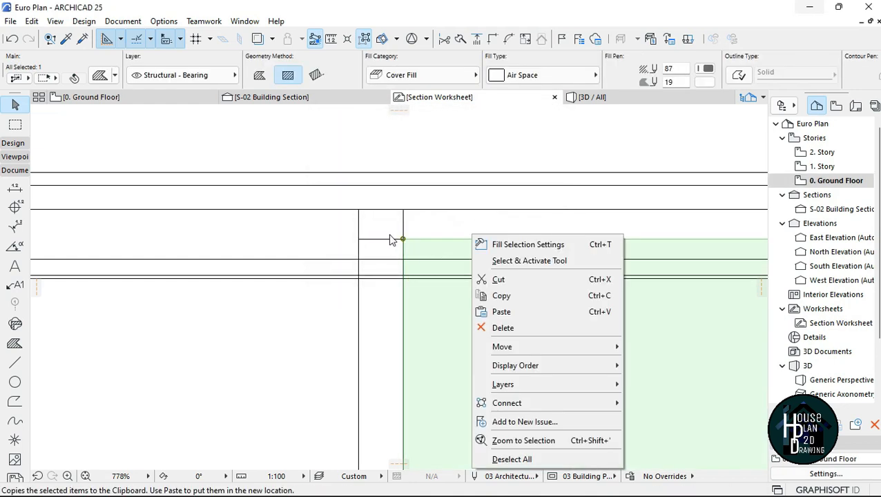
pyautogui.click(384, 241)
pyautogui.click(392, 229)
# - Delete the old horizontal cap line near the middle wall's top and trim the ceiling lines crossing inside the wall
pyautogui.click(387, 239)
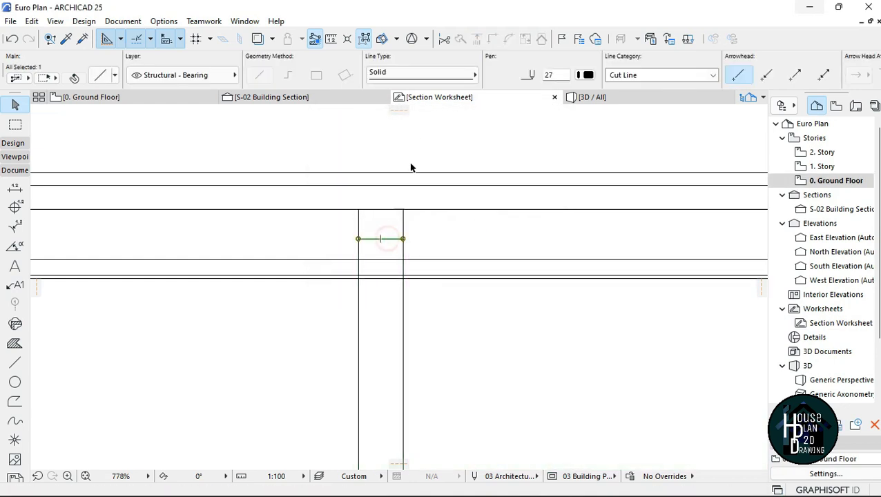
pyautogui.rightClick(416, 145)
pyautogui.click(448, 236)
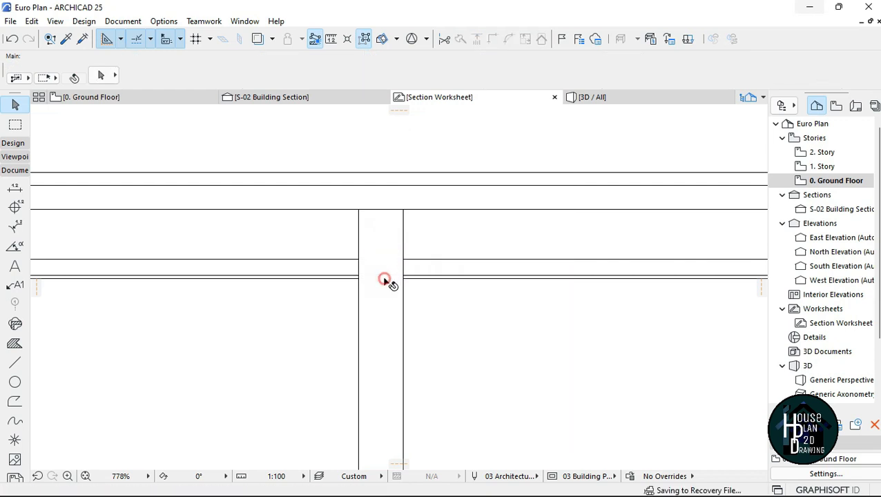
# - Copy the crossed timber block from the left eave cornice to the centre of the middle wall's top
pyautogui.scroll(-6, 434, 232)
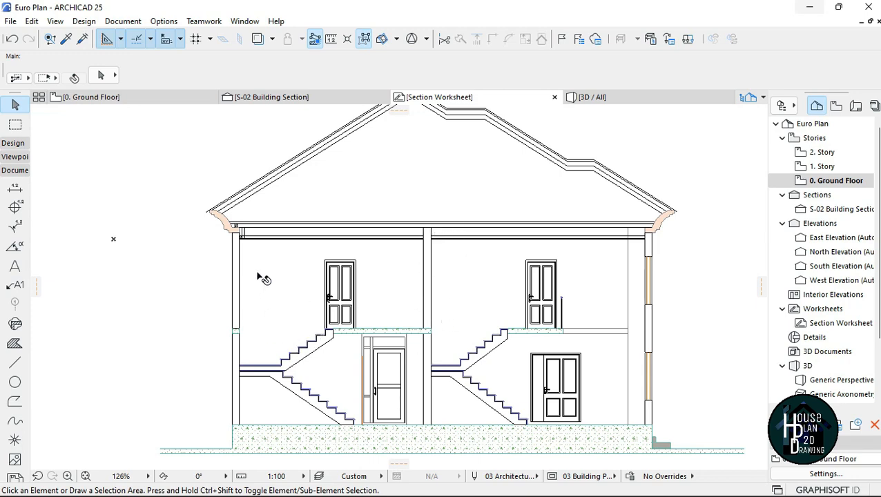
pyautogui.scroll(3, 353, 239)
pyautogui.scroll(8, 186, 223)
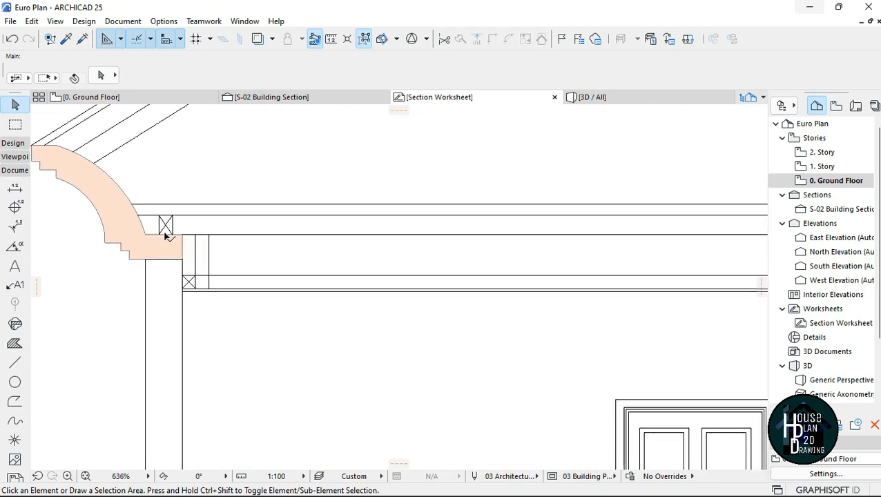
pyautogui.moveTo(146, 206); pyautogui.dragTo(197, 231)
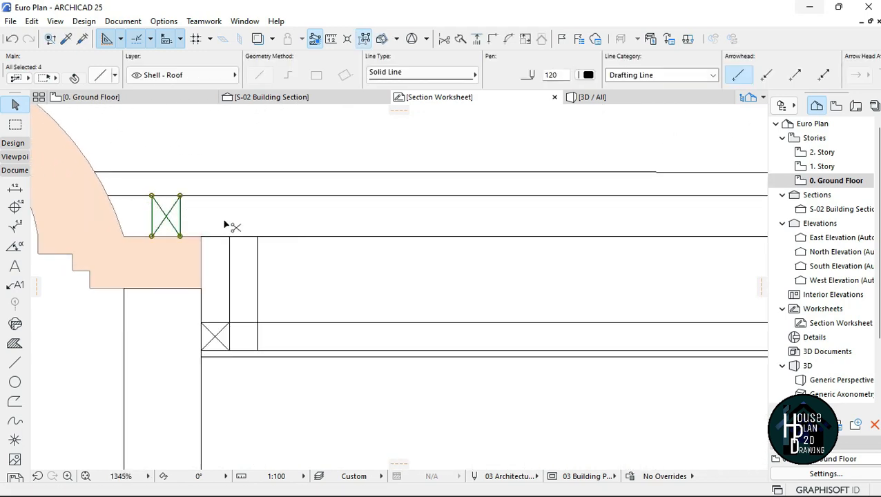
pyautogui.hotkey('ctrl', 'd')
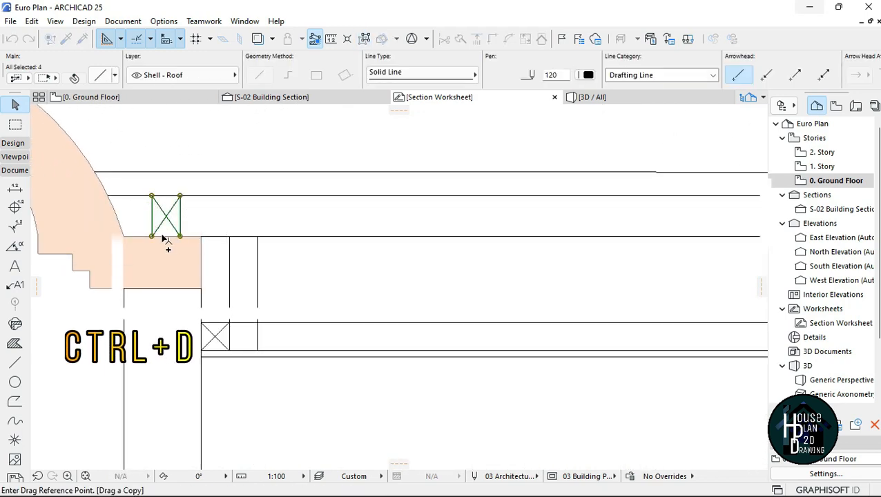
pyautogui.scroll(2, 165, 240)
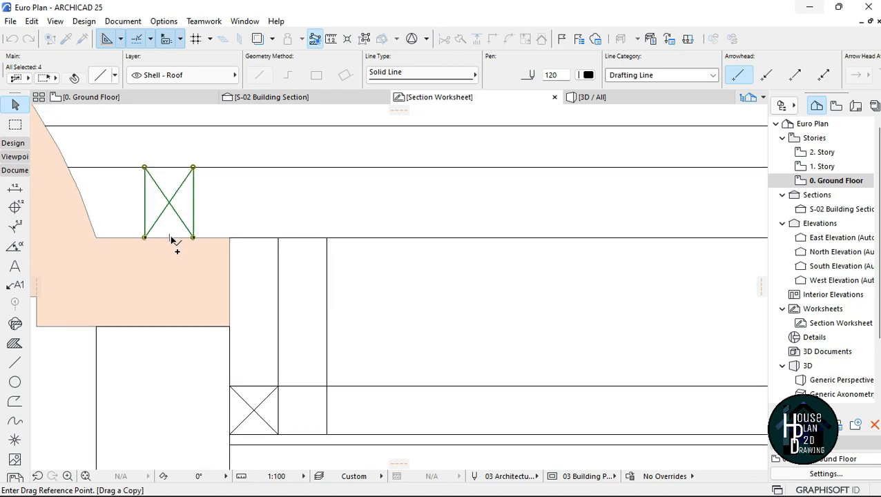
pyautogui.click(170, 239)
pyautogui.scroll(-4, 166, 245)
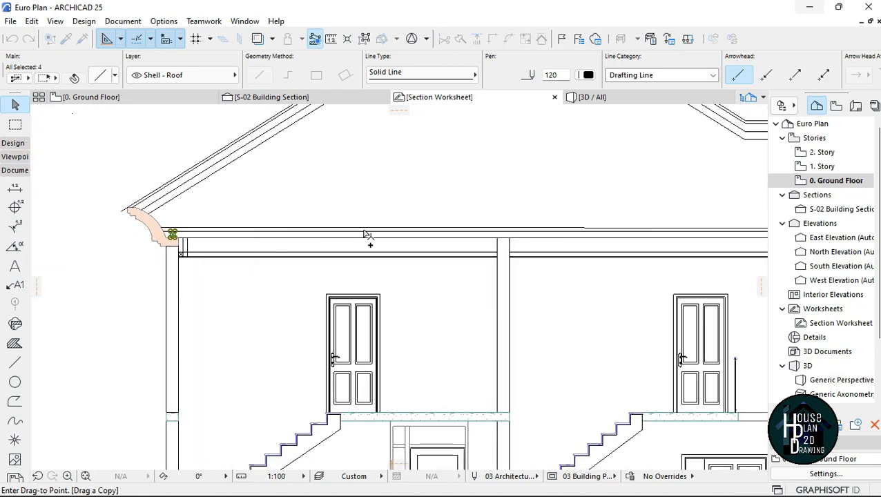
pyautogui.scroll(4, 552, 235)
pyautogui.scroll(3, 553, 235)
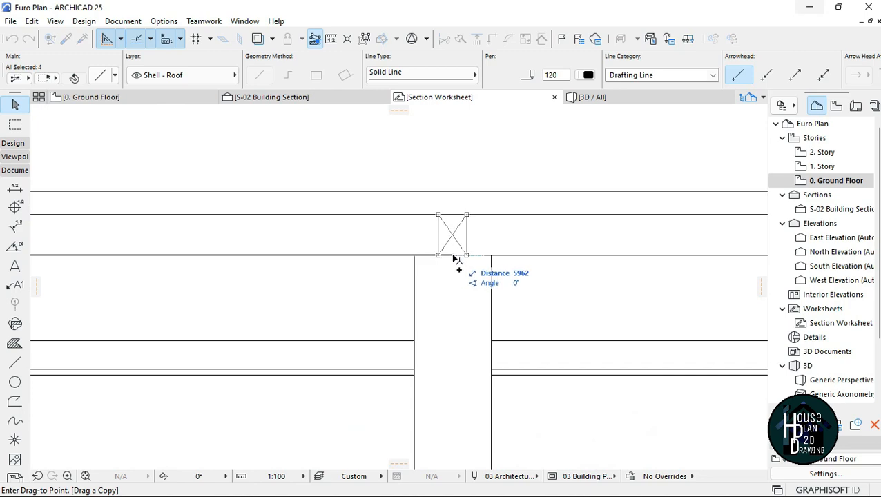
pyautogui.click(454, 257)
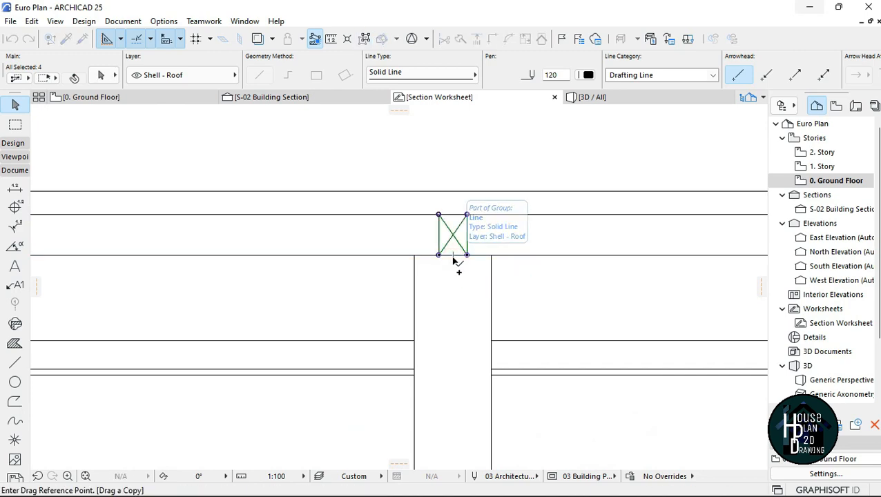
# - Copy the crossed timber block from the middle wall onto the flat top of the right eave cornice
pyautogui.click(453, 257)
pyautogui.scroll(-4, 360, 281)
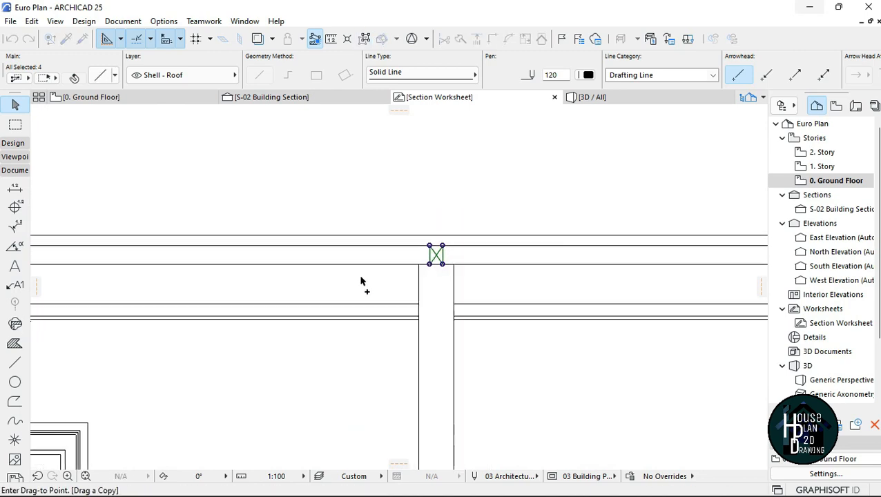
pyautogui.scroll(4, 622, 262)
pyautogui.scroll(1, 573, 262)
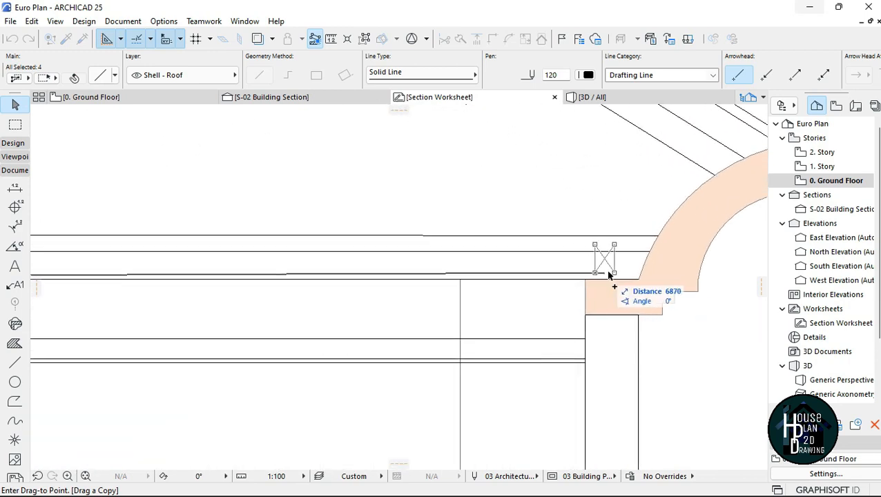
pyautogui.click(610, 283)
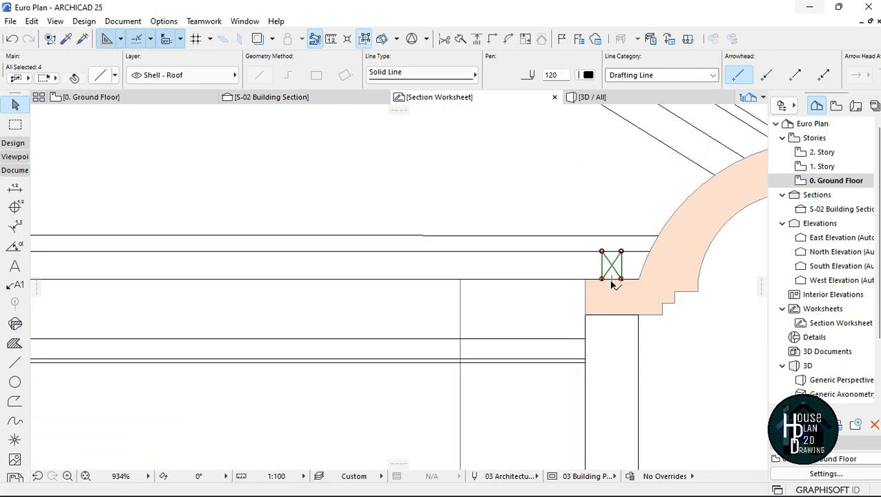
# - Place another copy of the crossed timber block about 390 mm inward from the one on the right eave cornice
pyautogui.click(611, 280)
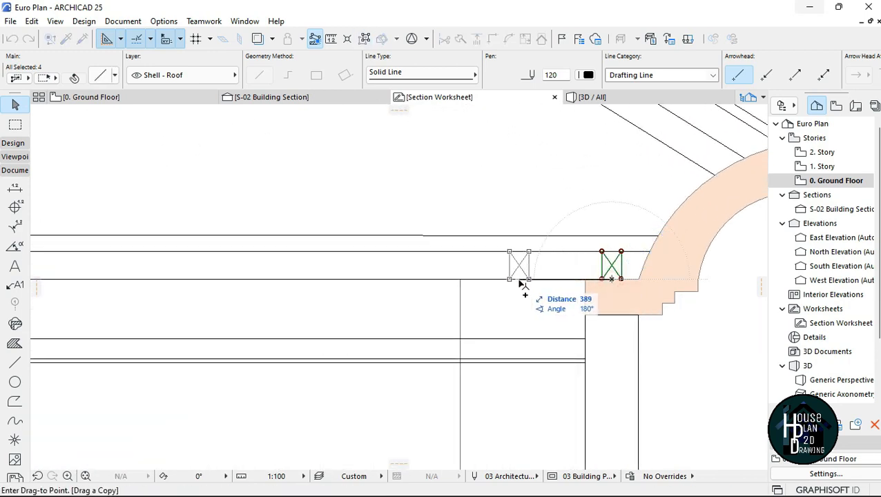
pyautogui.click(523, 283)
pyautogui.scroll(-6, 585, 193)
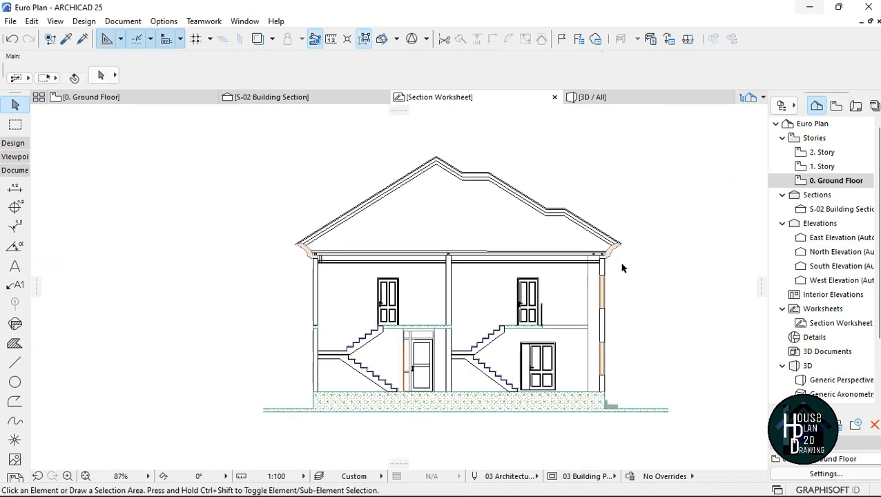
# - Delete the two horizontal lines extending the upper floor slab across the void toward the right wall
pyautogui.scroll(2, 581, 270)
pyautogui.scroll(-2, 557, 263)
pyautogui.scroll(4, 540, 330)
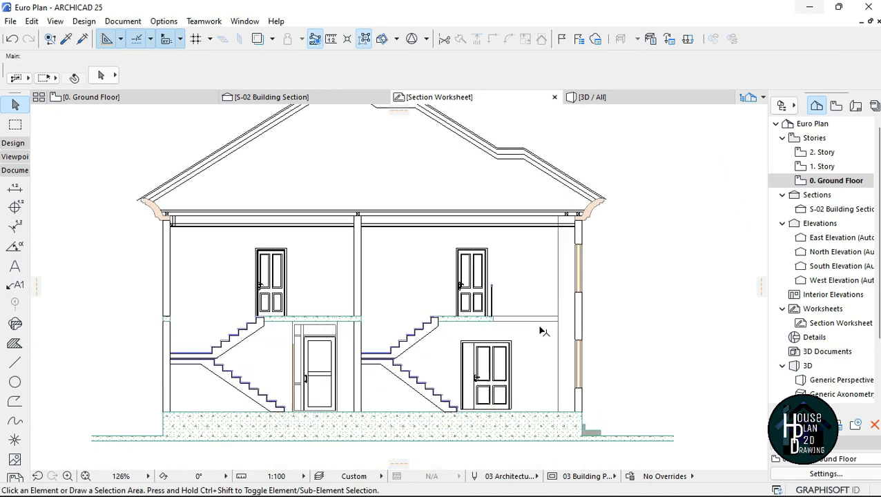
pyautogui.scroll(2, 523, 331)
pyautogui.scroll(3, 496, 315)
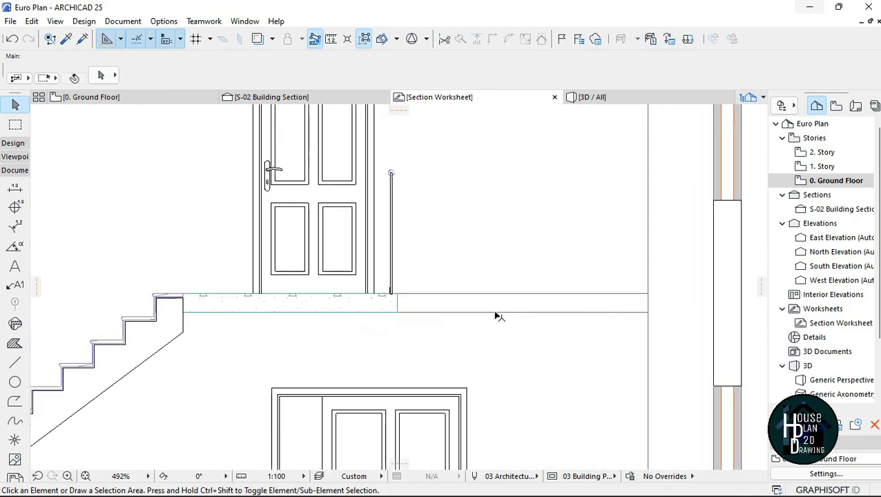
pyautogui.scroll(-4, 497, 311)
pyautogui.scroll(-1, 511, 303)
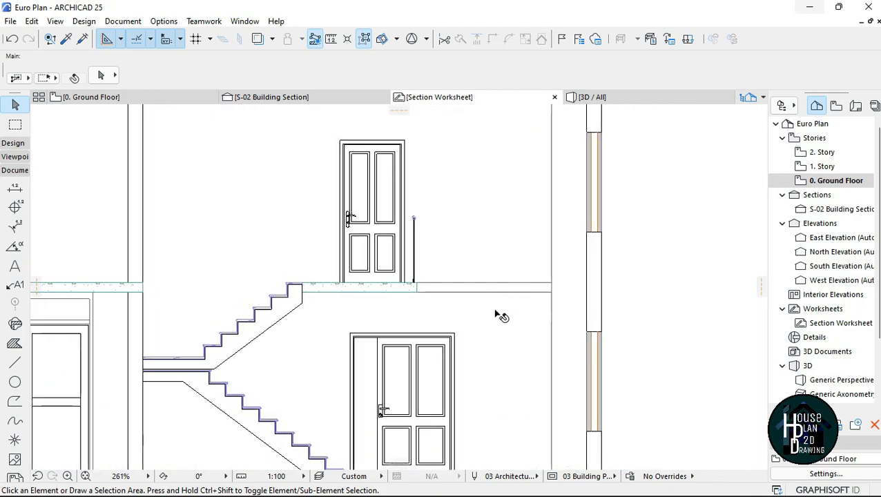
pyautogui.scroll(-5, 518, 259)
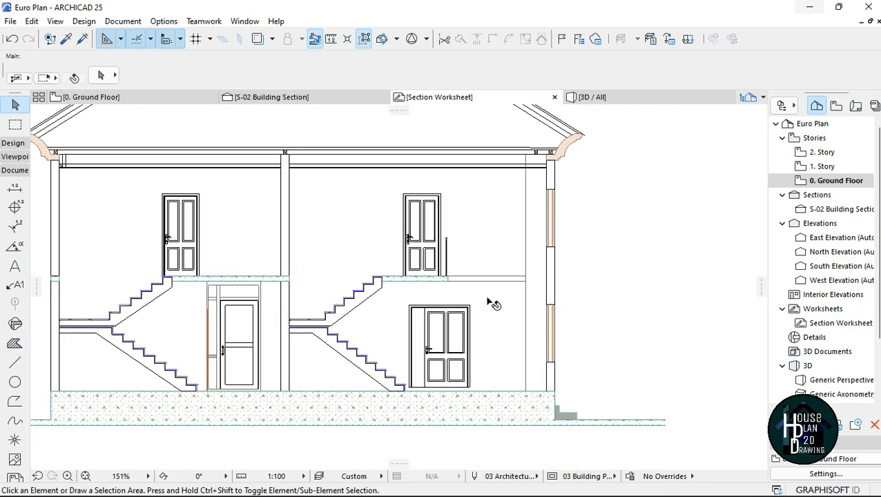
pyautogui.scroll(7, 525, 277)
pyautogui.scroll(-4, 480, 290)
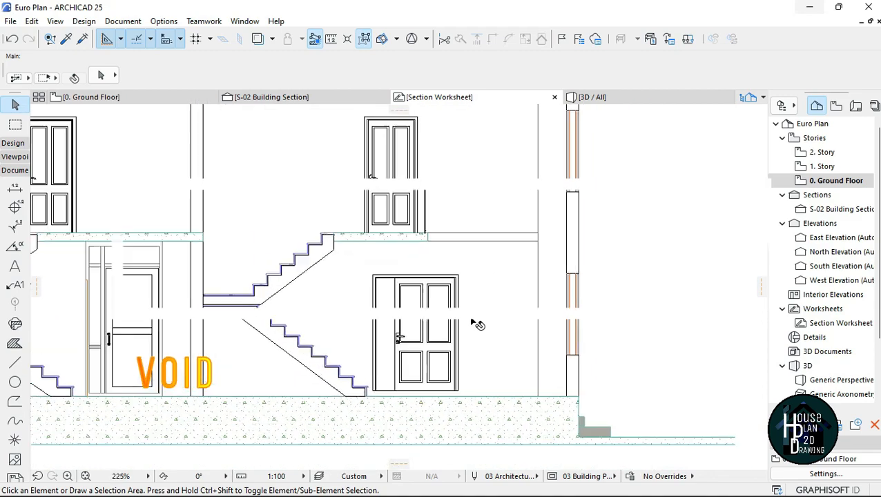
pyautogui.scroll(3, 470, 290)
pyautogui.click(490, 234)
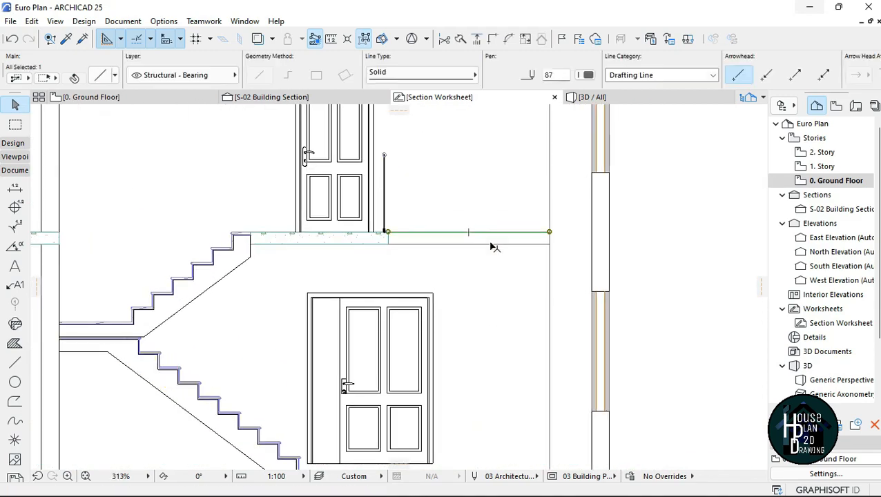
pyautogui.rightClick(658, 227)
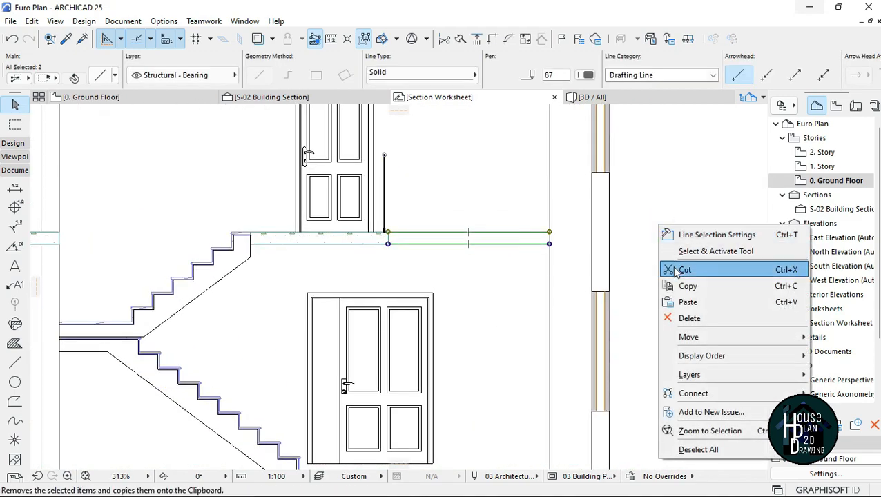
pyautogui.click(686, 319)
pyautogui.scroll(-5, 504, 256)
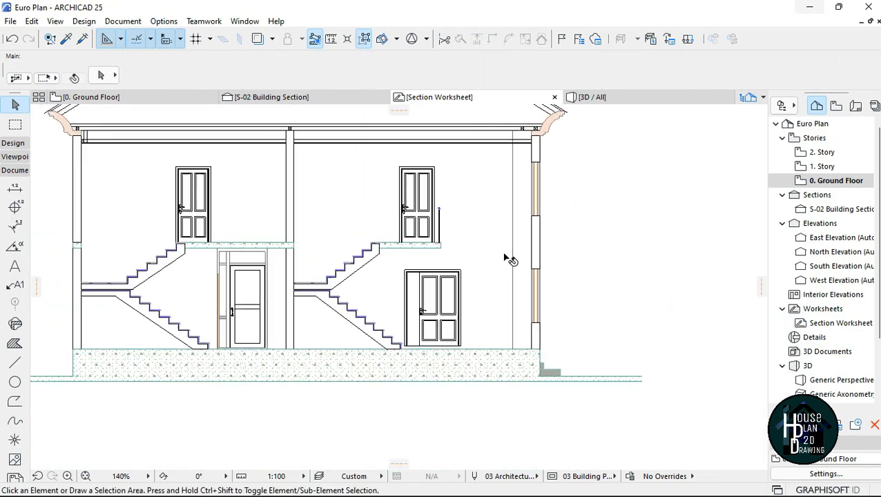
pyautogui.scroll(3, 479, 261)
pyautogui.scroll(1, 473, 263)
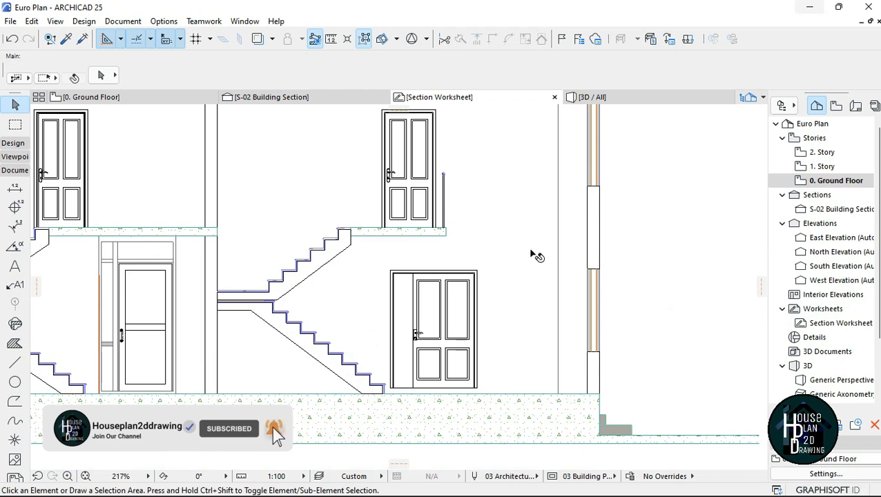
pyautogui.scroll(-3, 531, 249)
pyautogui.scroll(2, 290, 275)
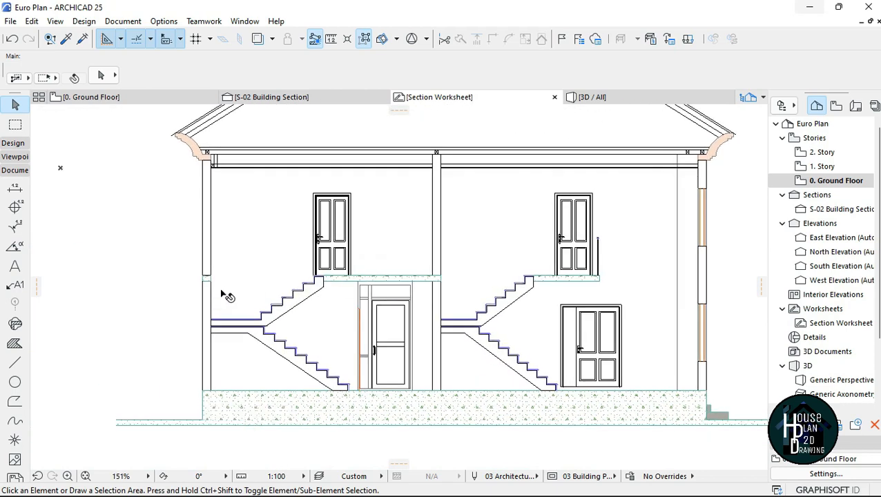
# - Delete the coloured fill of the left eave cornice
pyautogui.scroll(-3, 423, 337)
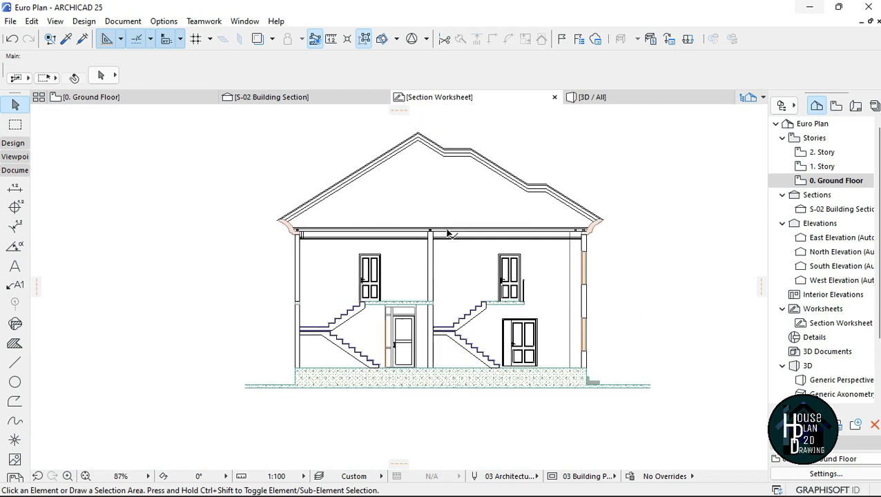
pyautogui.scroll(6, 422, 181)
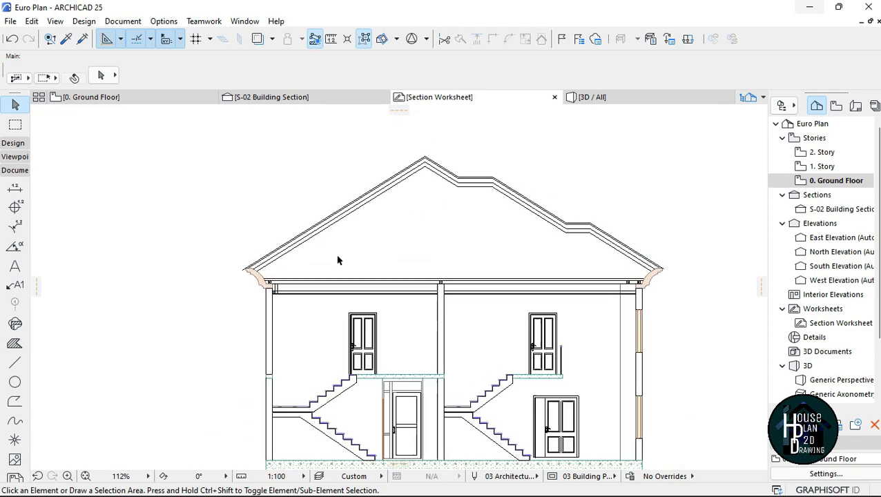
pyautogui.scroll(4, 215, 290)
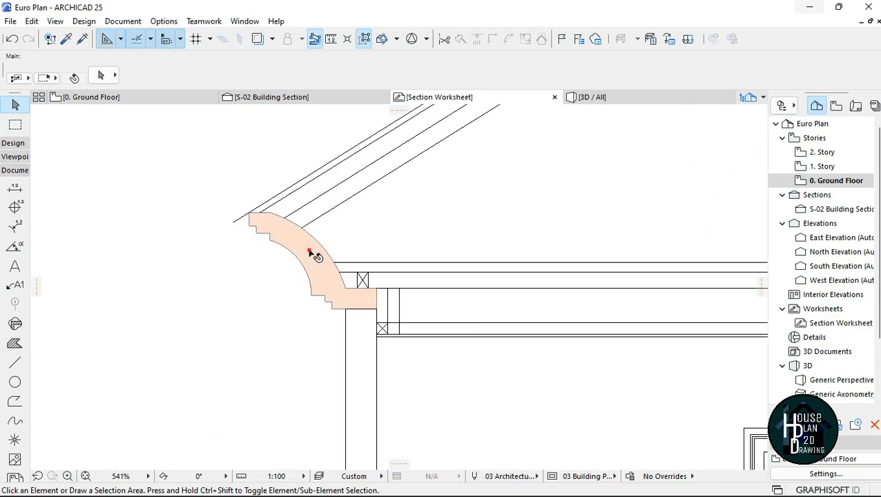
pyautogui.click(315, 256)
pyautogui.rightClick(177, 290)
pyautogui.click(182, 141)
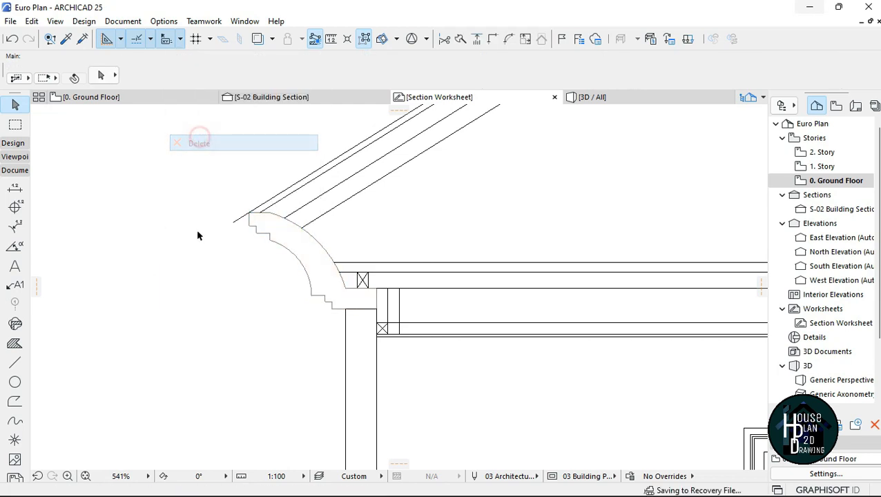
# - Set the left eave cornice outline to black pen 120
pyautogui.click(323, 236)
pyautogui.click(295, 278)
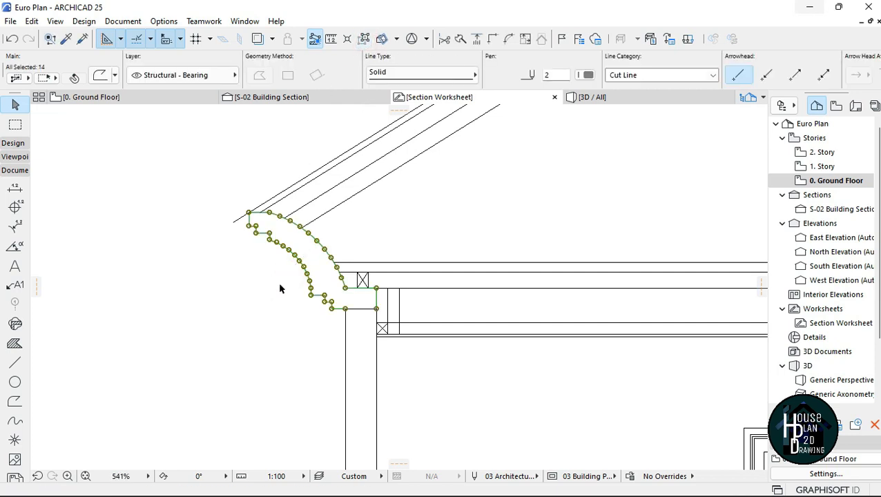
pyautogui.click(586, 73)
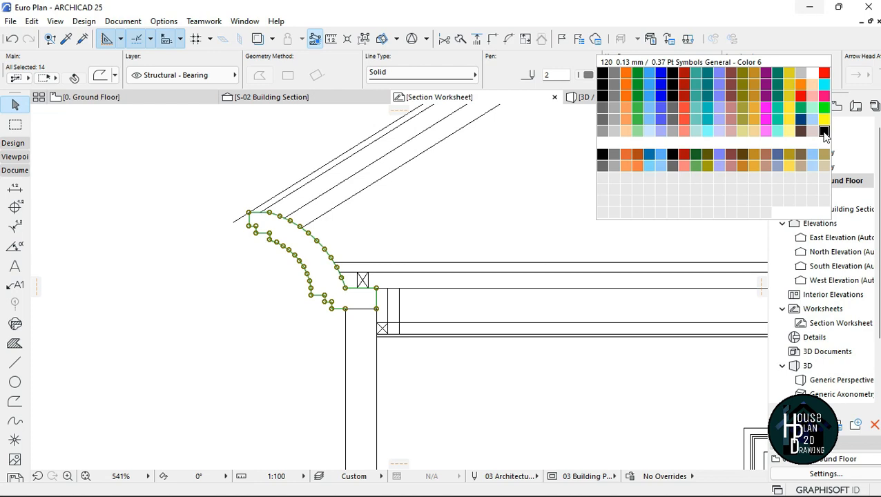
pyautogui.click(825, 132)
pyautogui.press('Escape')
# - Try to delete the right eave cornice's coloured fill
pyautogui.scroll(-6, 256, 247)
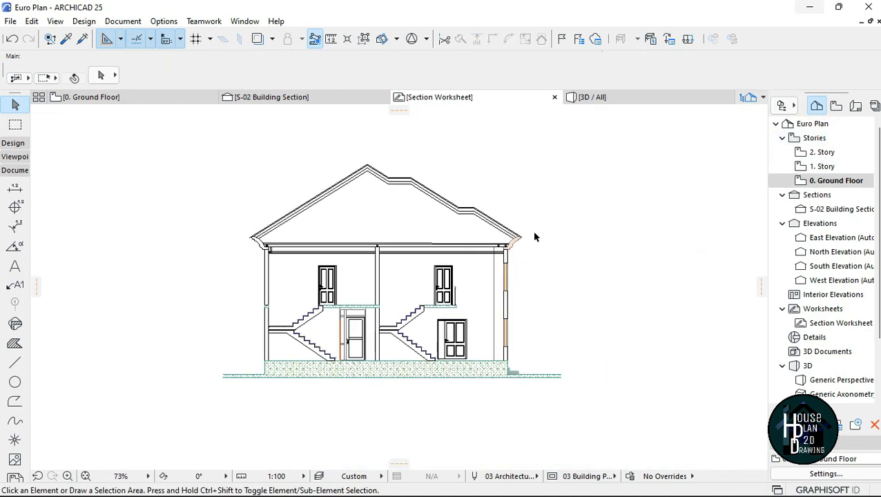
pyautogui.scroll(6, 534, 237)
pyautogui.click(515, 218)
pyautogui.rightClick(536, 236)
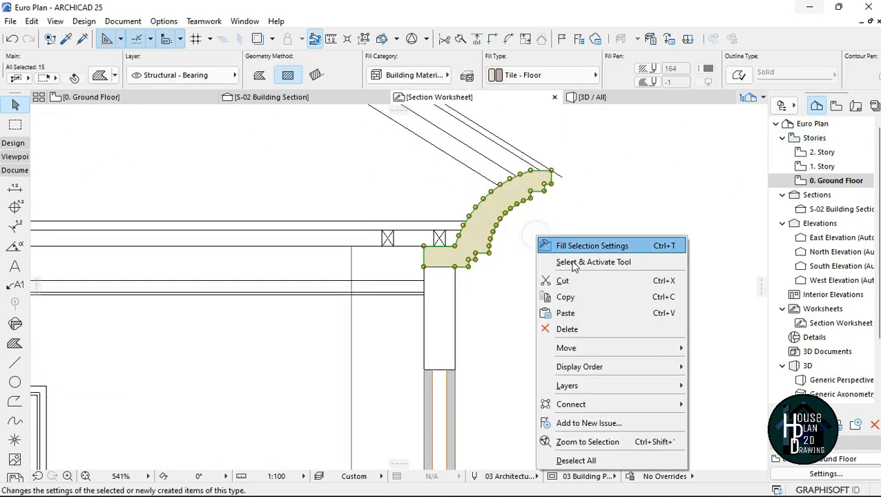
pyautogui.click(567, 329)
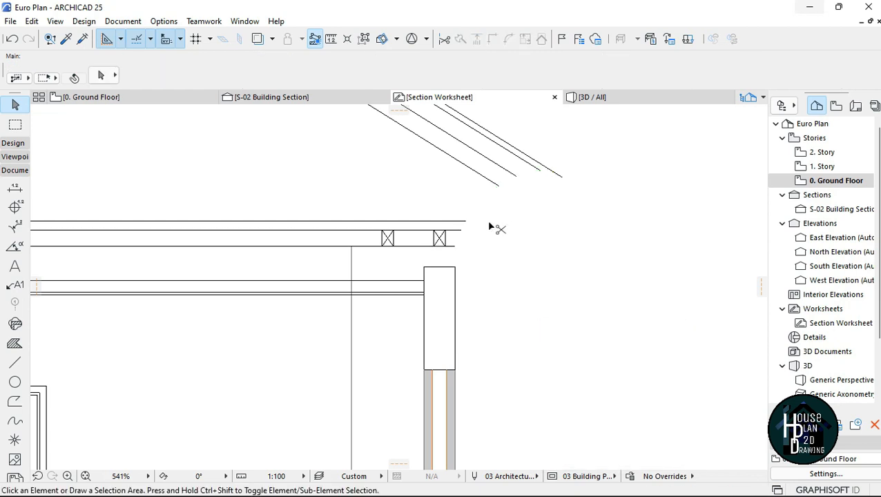
pyautogui.hotkey('ctrl', 'z')
pyautogui.press('Escape')
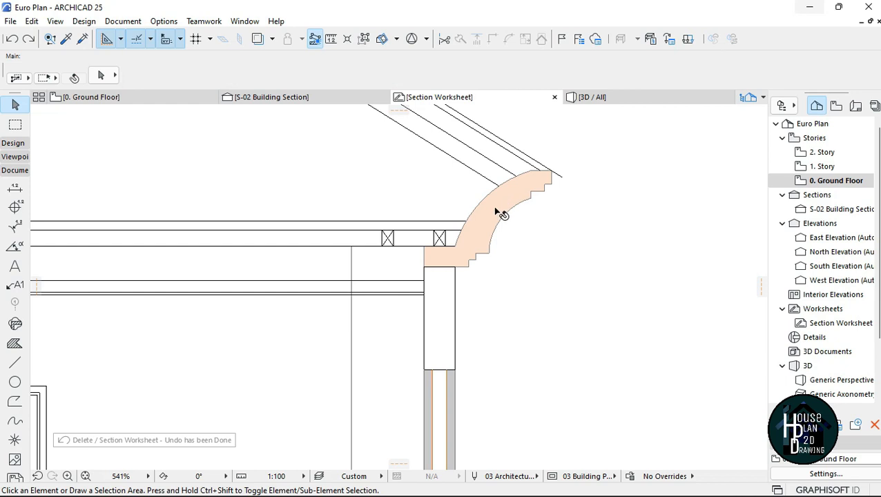
pyautogui.click(502, 214)
pyautogui.rightClick(533, 264)
pyautogui.click(569, 123)
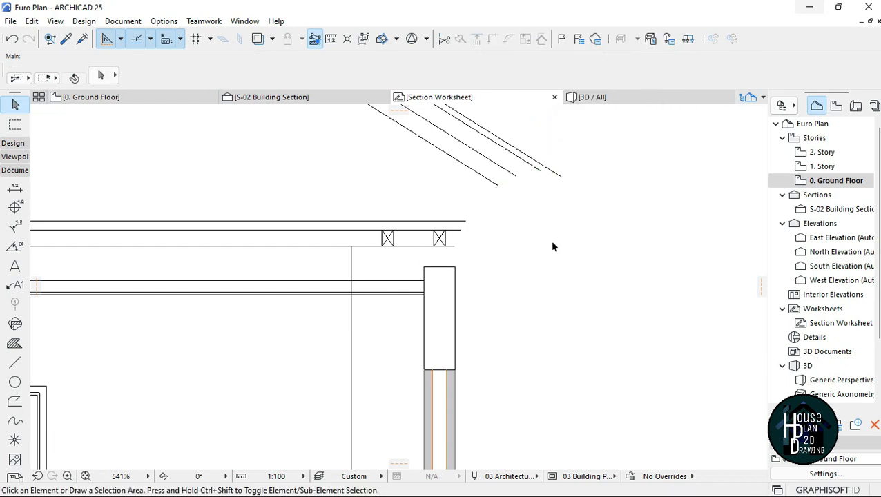
pyautogui.hotkey('ctrl', 'z')
pyautogui.press('Escape')
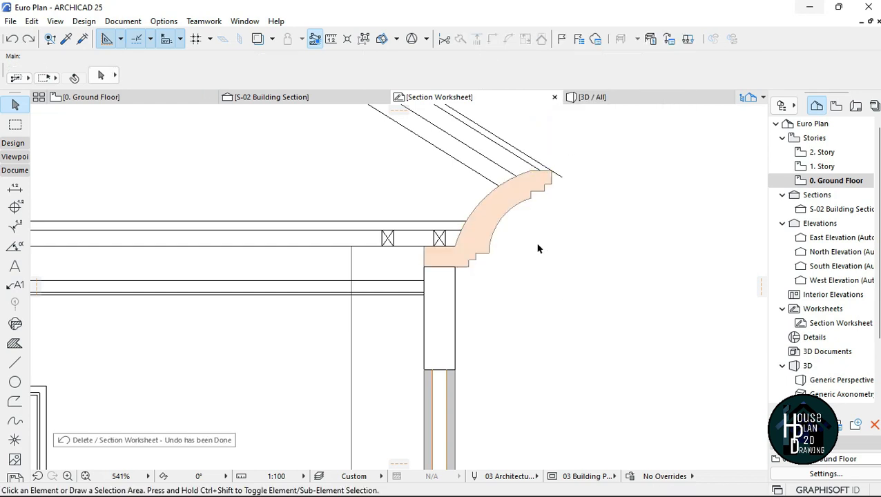
# - Remove the coloured fill from the right eave cornice while keeping its outline
pyautogui.click(15, 362)
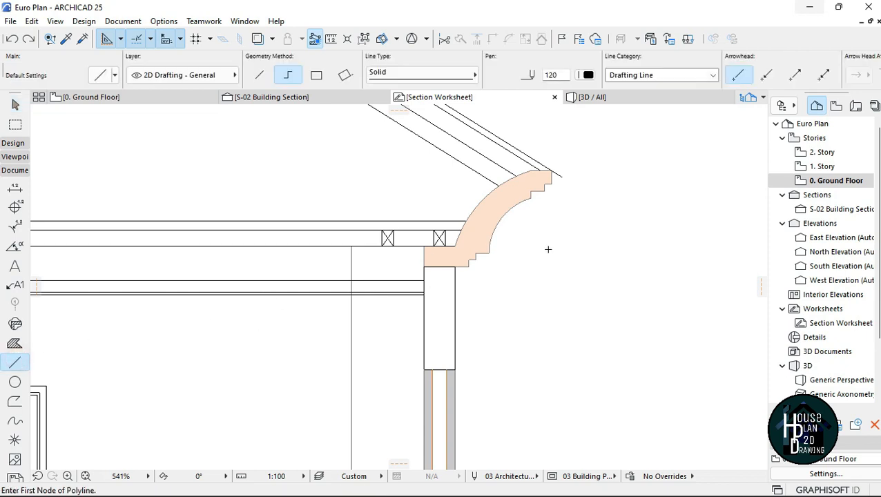
pyautogui.keyDown('shift'); pyautogui.click(501, 203); pyautogui.keyUp('shift')
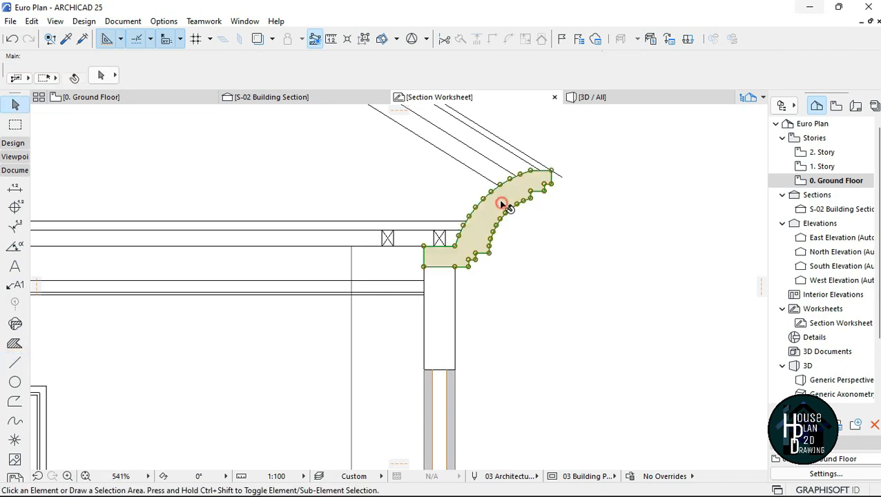
pyautogui.rightClick(510, 236)
pyautogui.click(566, 341)
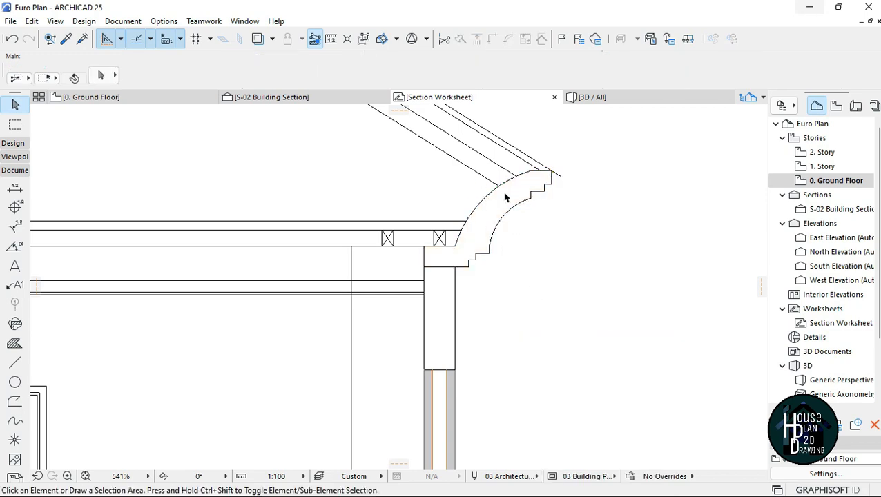
# - Change the line pen of the upper window in the right wall and set its fill pen to 120
pyautogui.scroll(-8, 514, 230)
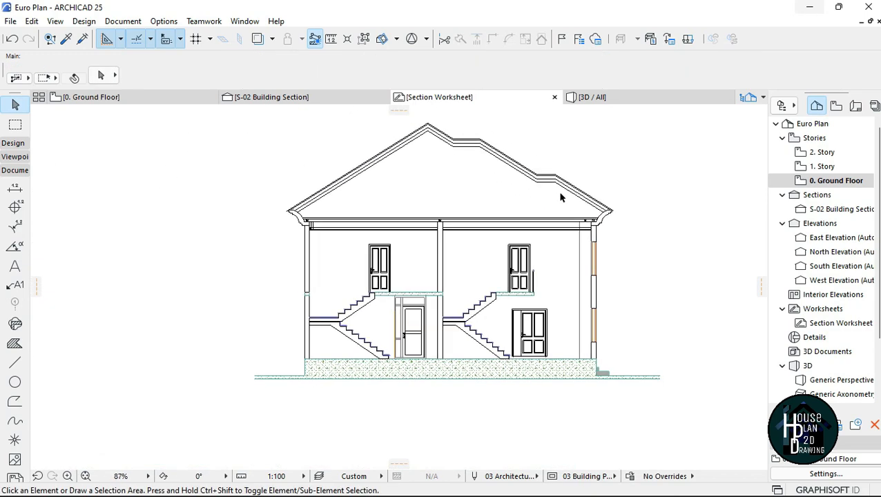
pyautogui.scroll(1, 546, 217)
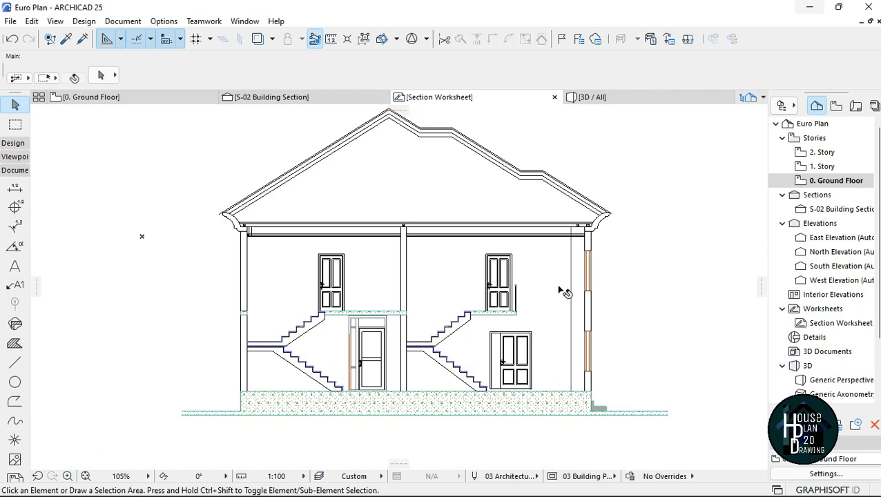
pyautogui.scroll(8, 561, 291)
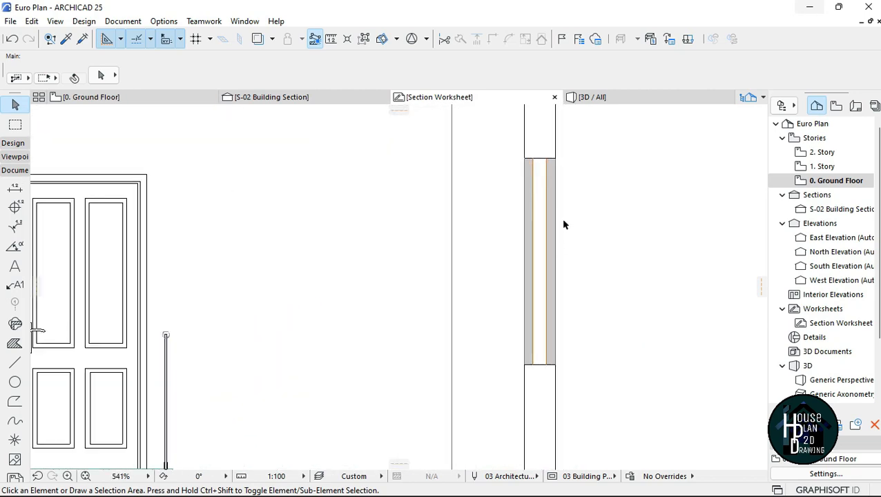
pyautogui.moveTo(575, 216); pyautogui.dragTo(555, 258)
pyautogui.click(588, 74)
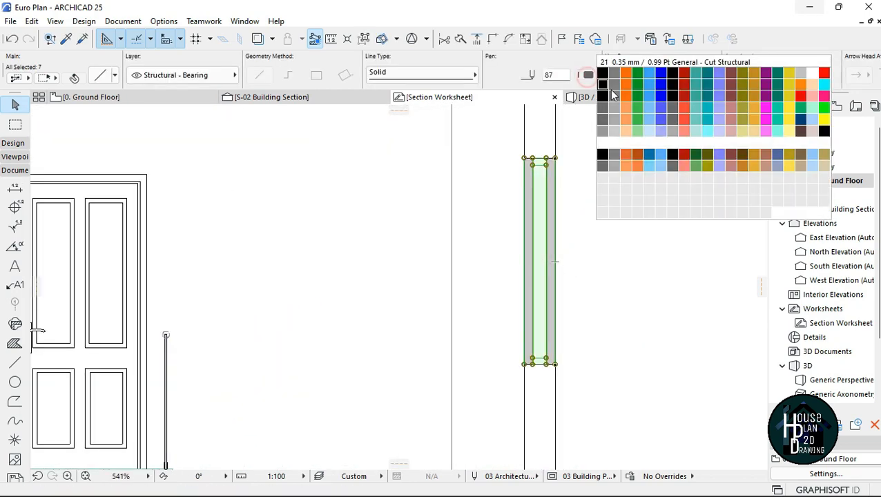
pyautogui.click(612, 94)
pyautogui.click(705, 82)
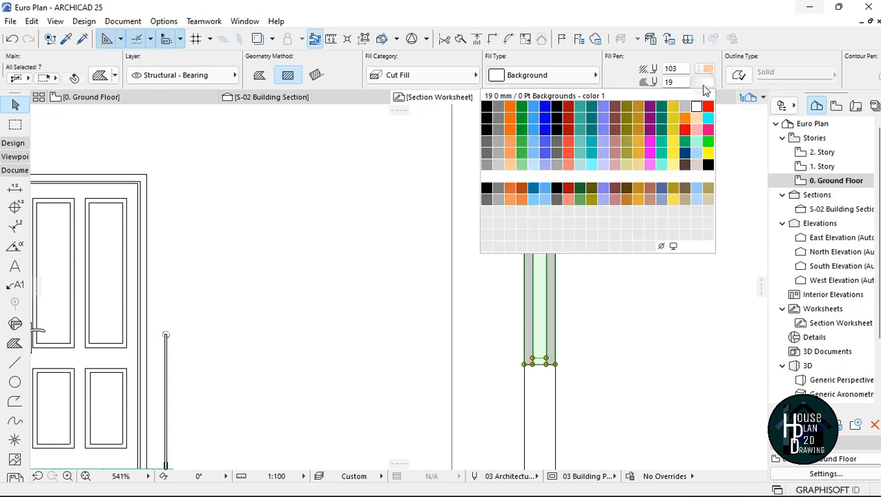
pyautogui.click(704, 68)
pyautogui.click(708, 151)
pyautogui.click(600, 297)
# - Suspend grouping and give the two grey side fills of the upper right-wall window a white background
pyautogui.scroll(3, 544, 279)
pyautogui.click(563, 258)
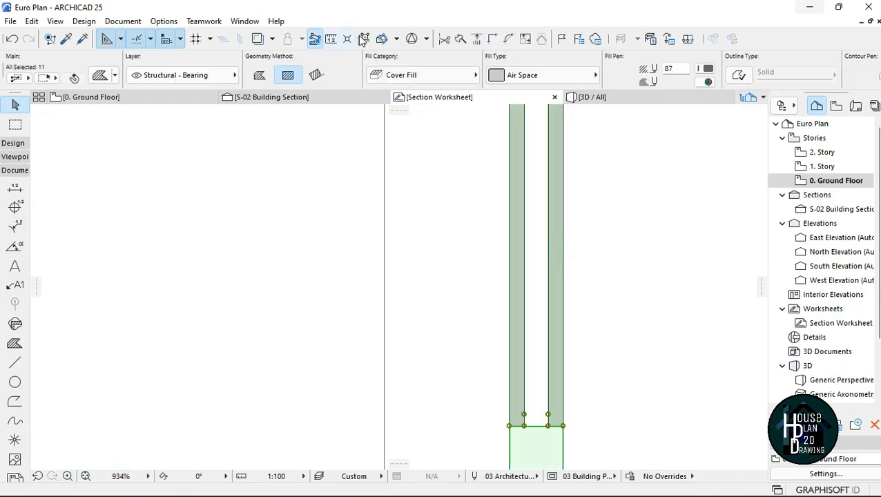
pyautogui.click(363, 40)
pyautogui.scroll(2, 569, 292)
pyautogui.click(535, 292)
pyautogui.keyDown('shift'); pyautogui.click(487, 290); pyautogui.keyUp('shift')
pyautogui.click(704, 82)
pyautogui.click(696, 94)
pyautogui.click(608, 283)
# - Set both grey side fills of the lower right-wall window to white background pen 19 and fill pen 120
pyautogui.scroll(-7, 584, 235)
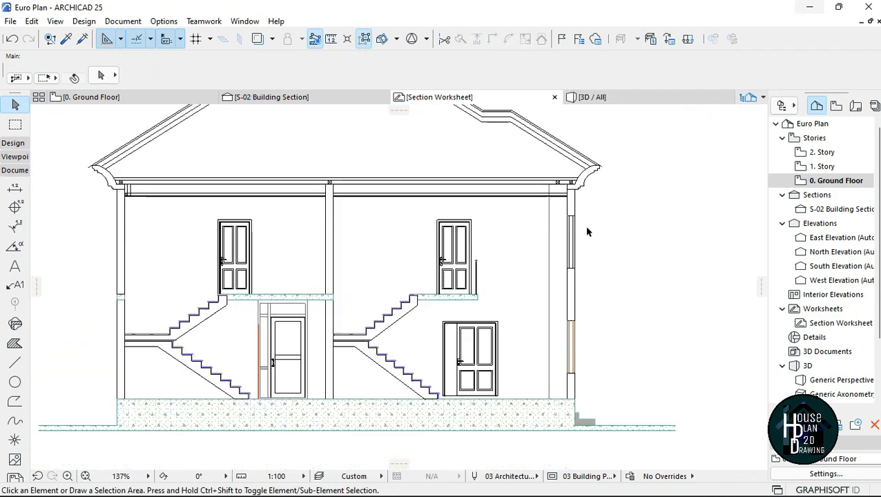
pyautogui.scroll(7, 577, 364)
pyautogui.click(554, 259)
pyautogui.keyDown('shift'); pyautogui.click(521, 277); pyautogui.keyUp('shift')
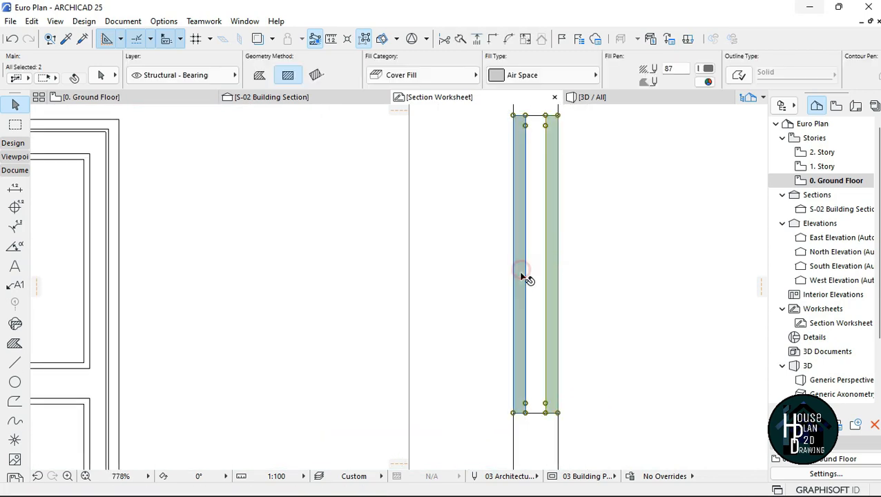
pyautogui.click(708, 83)
pyautogui.click(697, 107)
pyautogui.click(704, 68)
pyautogui.click(708, 151)
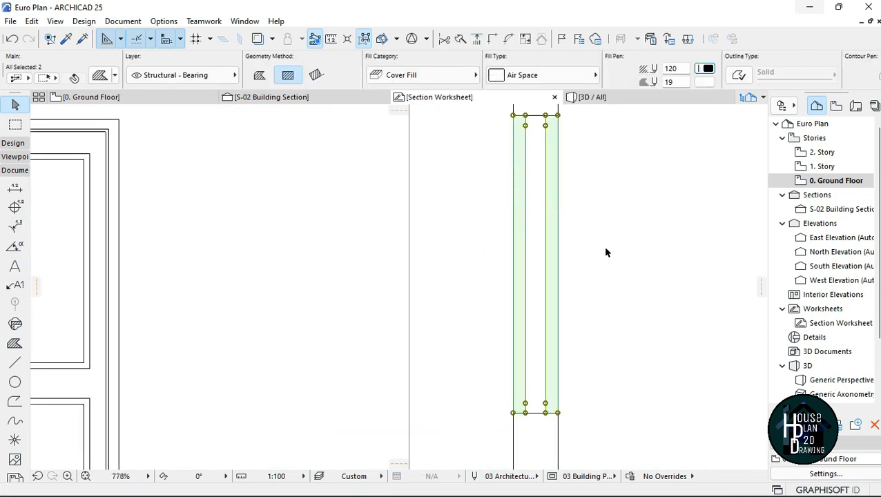
pyautogui.click(603, 246)
# - Change the fill pen of the central strip in the lower right-wall window
pyautogui.click(480, 286)
pyautogui.click(531, 279)
pyautogui.click(543, 297)
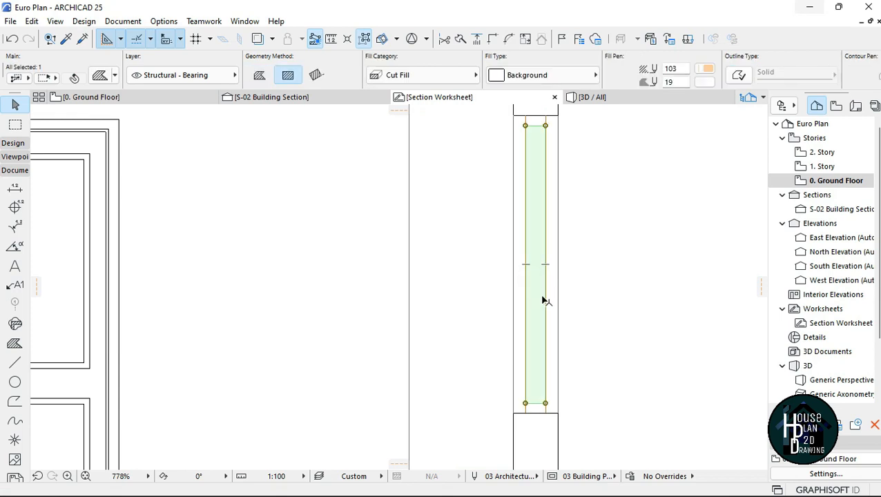
pyautogui.keyDown('shift'); pyautogui.click(538, 311); pyautogui.keyUp('shift')
pyautogui.keyDown('shift'); pyautogui.click(552, 282); pyautogui.keyUp('shift')
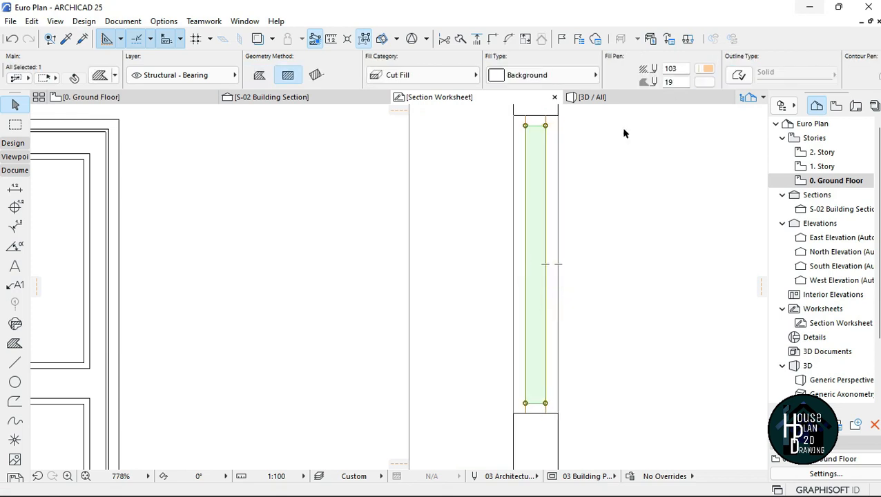
pyautogui.click(706, 68)
pyautogui.click(696, 107)
pyautogui.click(624, 269)
# - Recolour the two outer edge lines of the lower right-wall window black, using pen 120 for the inner wall face
pyautogui.click(558, 271)
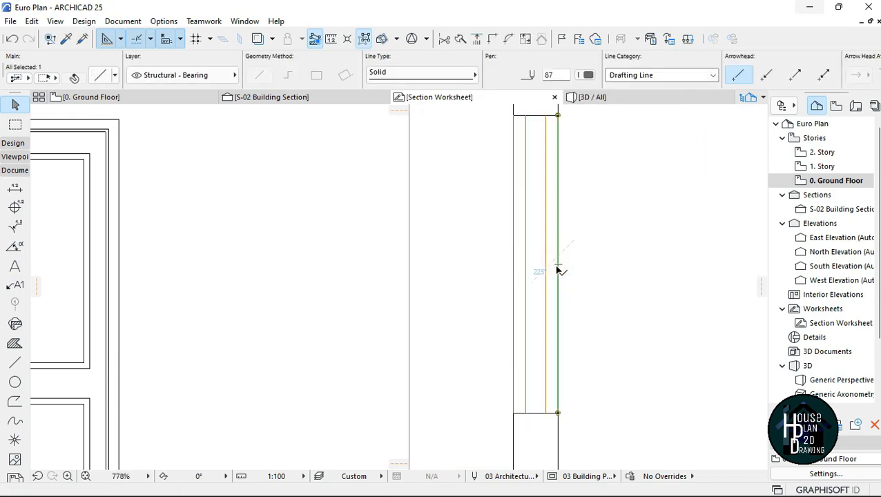
pyautogui.click(589, 74)
pyautogui.click(603, 73)
pyautogui.press('Escape')
pyautogui.click(588, 75)
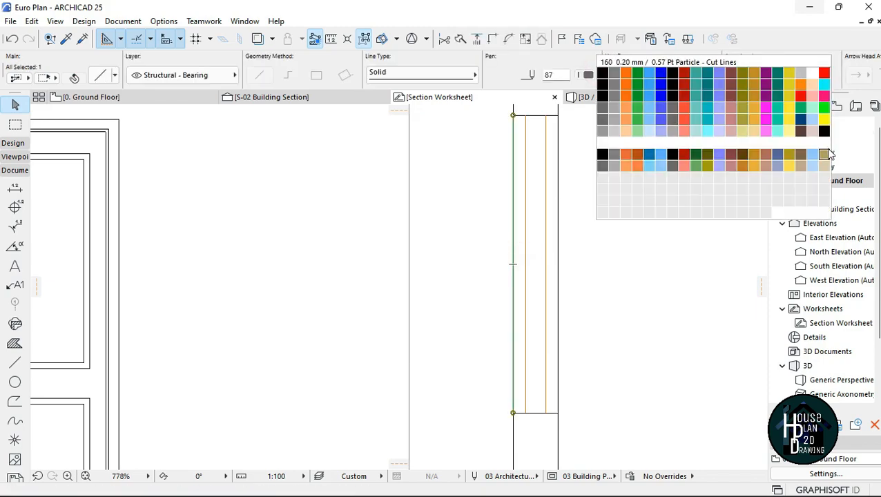
pyautogui.click(825, 131)
# - Recolour the two orange glazing lines of the lower right-wall window to a dark pen
pyautogui.click(526, 242)
pyautogui.keyDown('shift'); pyautogui.click(547, 240); pyautogui.keyUp('shift')
pyautogui.click(589, 74)
pyautogui.click(801, 166)
pyautogui.press('Escape')
# - Draw a diagonal helper line about 20,700 long at 32° across the whole building section, using orange pen 23
pyautogui.scroll(-8, 590, 230)
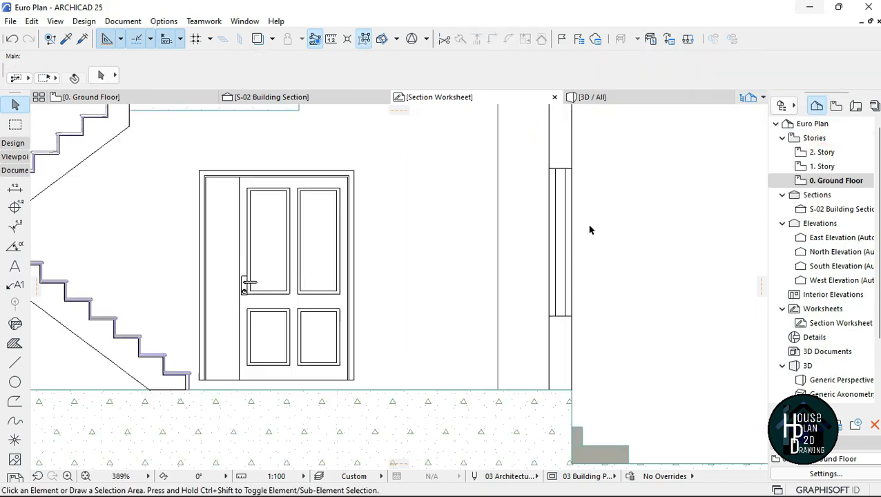
pyautogui.scroll(5, 576, 220)
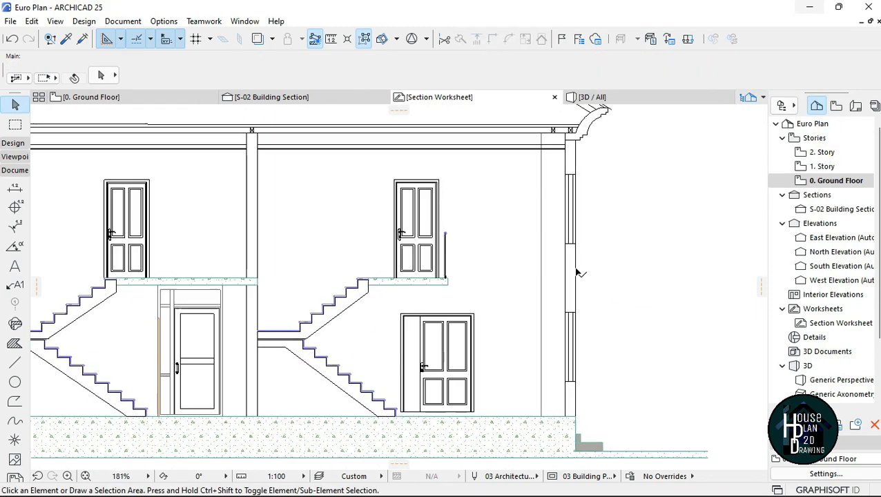
pyautogui.scroll(-5, 670, 209)
pyautogui.scroll(2, 626, 259)
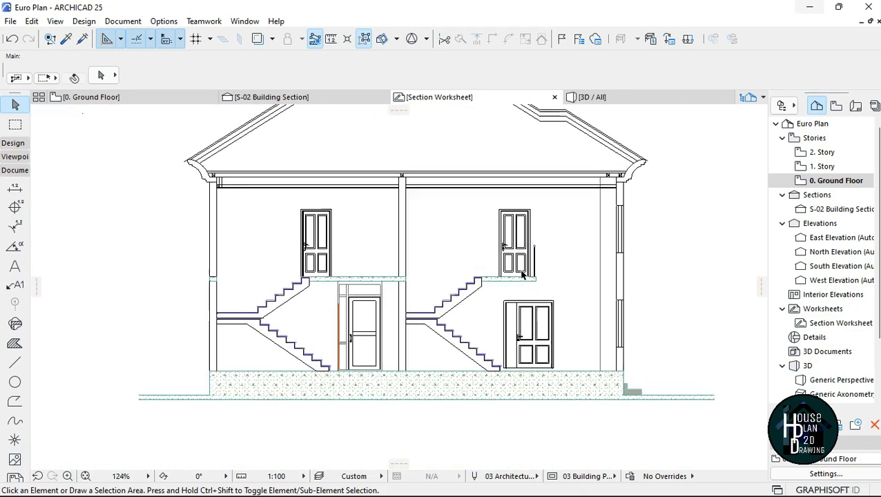
pyautogui.scroll(-4, 414, 256)
pyautogui.scroll(2, 461, 285)
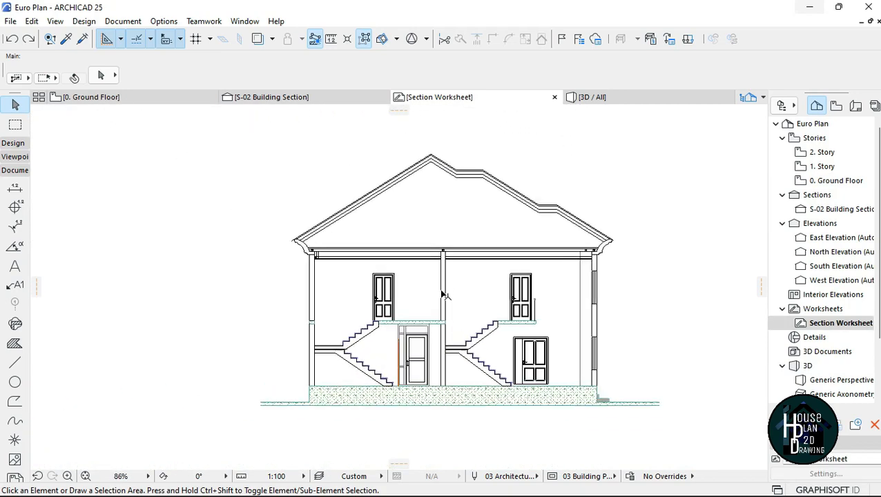
pyautogui.click(15, 362)
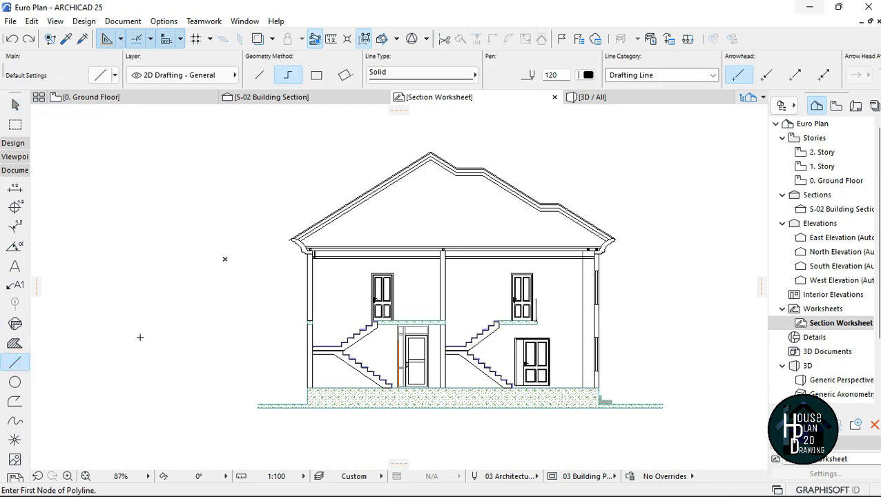
pyautogui.click(587, 74)
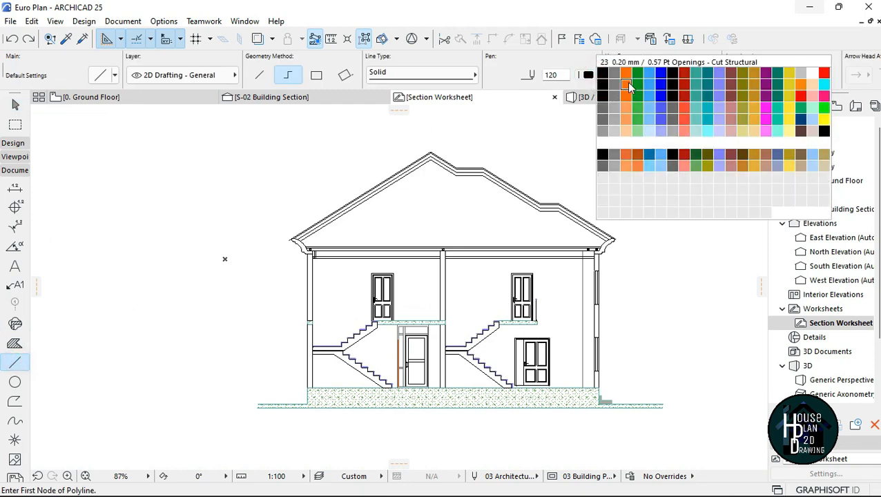
pyautogui.click(626, 84)
pyautogui.click(225, 427)
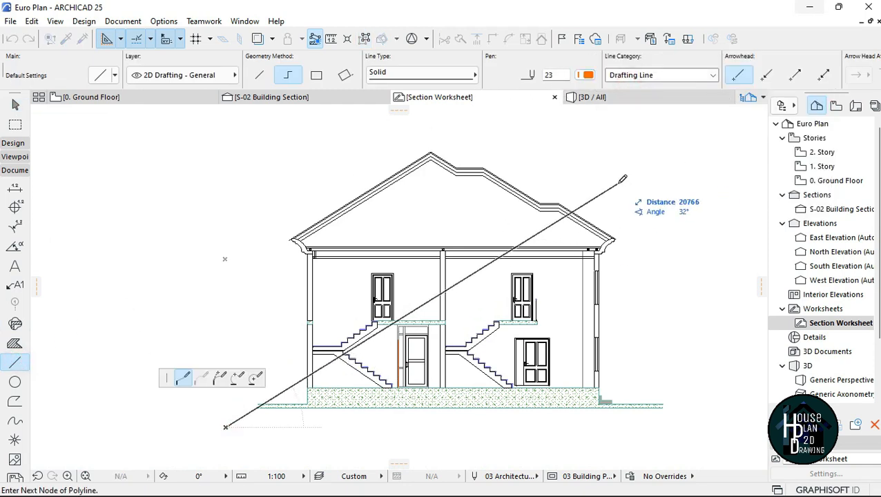
pyautogui.doubleClick(617, 185)
pyautogui.press('Escape')
# - Select the entire building section together with the diagonal line and recolour all lines with blue pen 6
pyautogui.moveTo(218, 147)
pyautogui.mouseDown()
pyautogui.moveTo(666, 382)
pyautogui.moveTo(674, 430)
pyautogui.mouseUp()
pyautogui.click(587, 75)
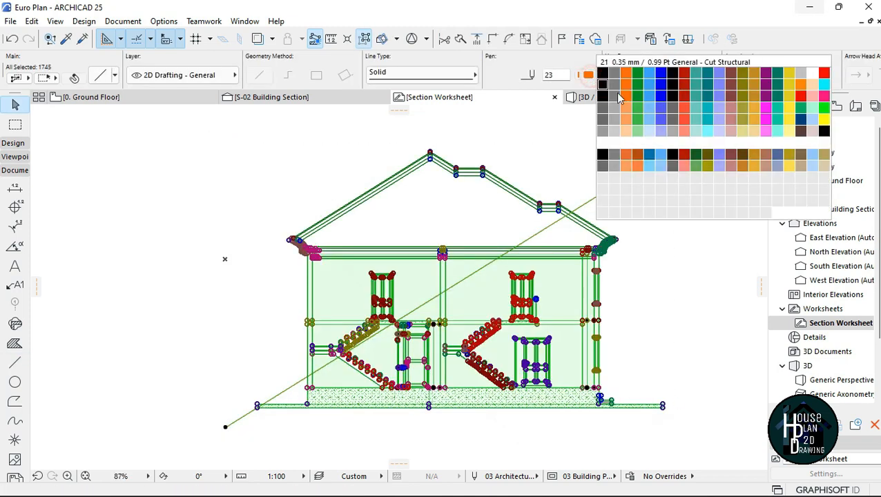
pyautogui.click(659, 83)
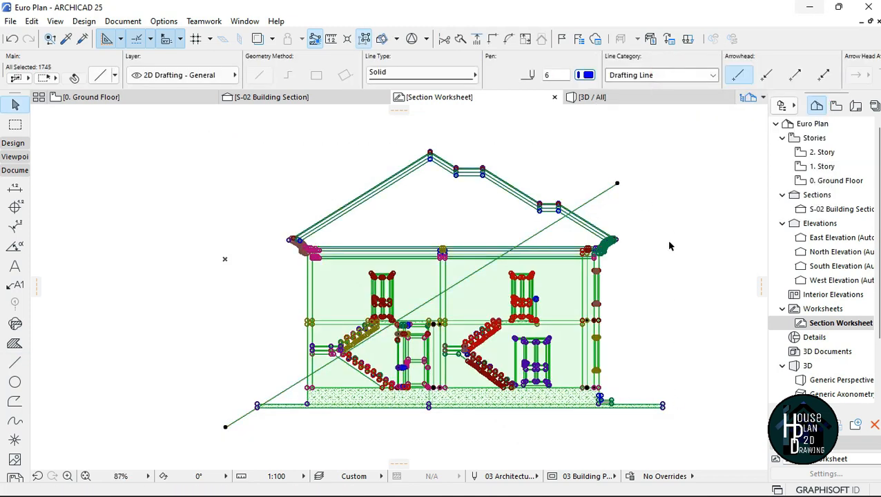
pyautogui.press('Escape')
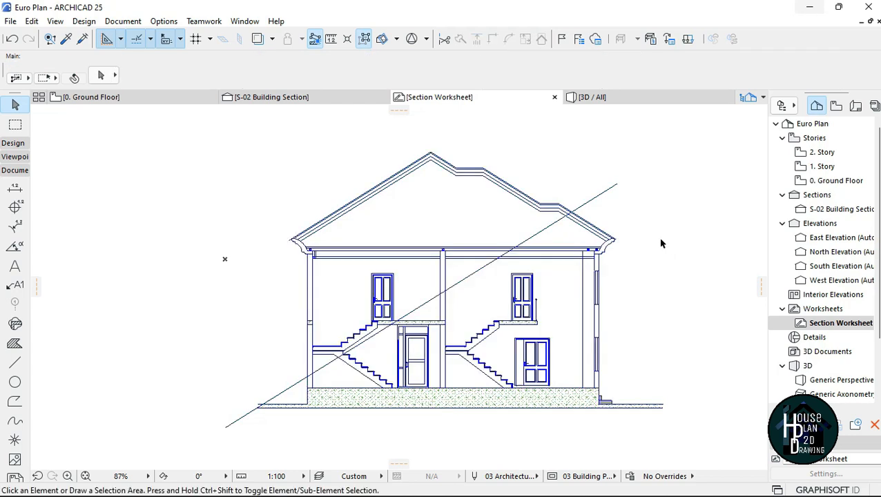
# - Recolour all lines of the building section with black pen 120 and delete the diagonal helper line
pyautogui.moveTo(226, 134); pyautogui.dragTo(670, 446)
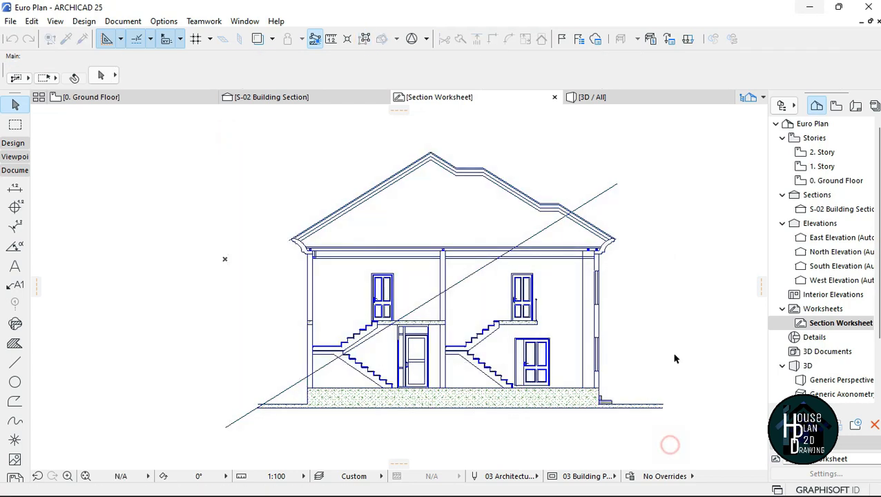
pyautogui.click(588, 75)
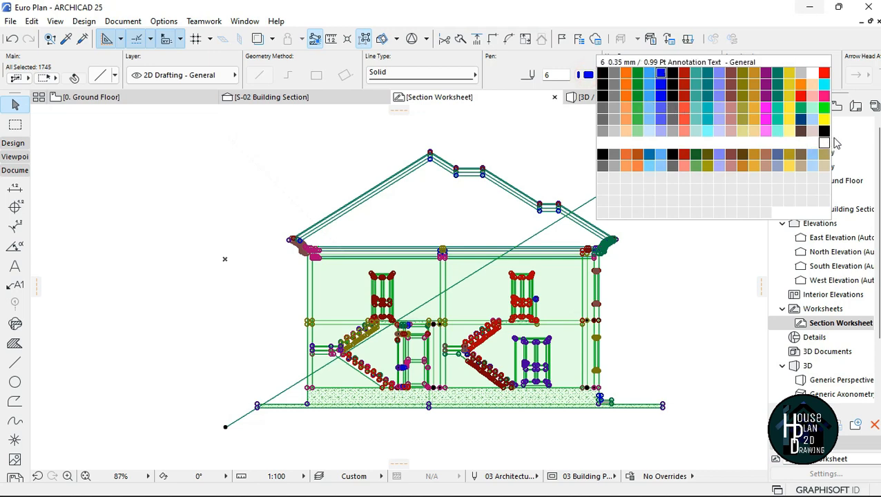
pyautogui.click(824, 132)
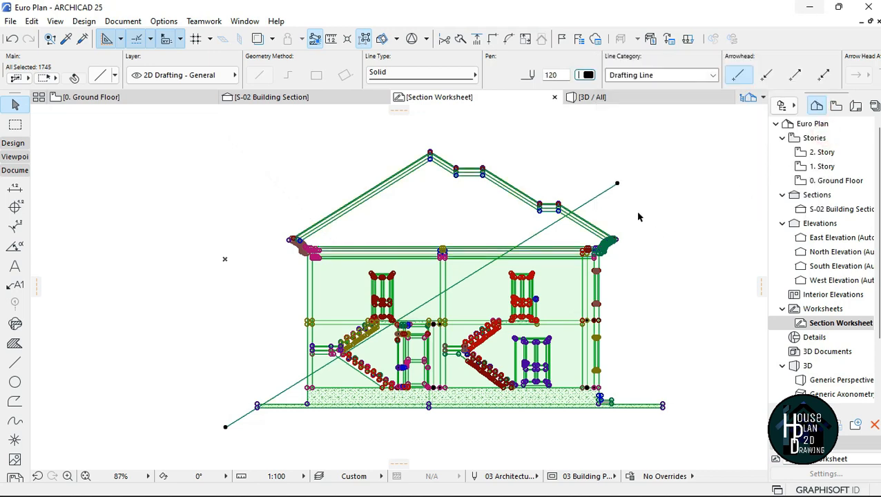
pyautogui.press('Escape')
pyautogui.rightClick(603, 195)
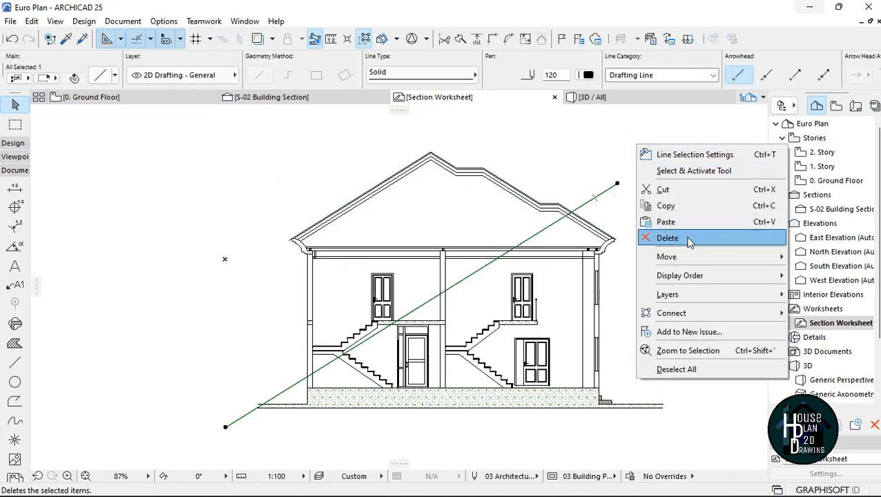
pyautogui.click(663, 183)
# - Examine the recoloured section, checking the stairs, doors, floor slab, ceiling beams and roof outline
pyautogui.scroll(3, 444, 373)
pyautogui.scroll(2, 444, 374)
pyautogui.scroll(-2, 473, 393)
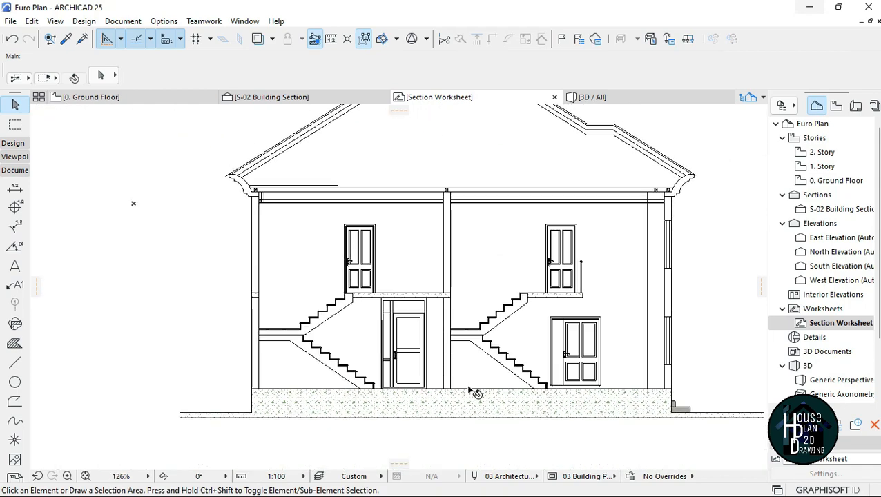
pyautogui.scroll(4, 507, 388)
pyautogui.scroll(-3, 490, 347)
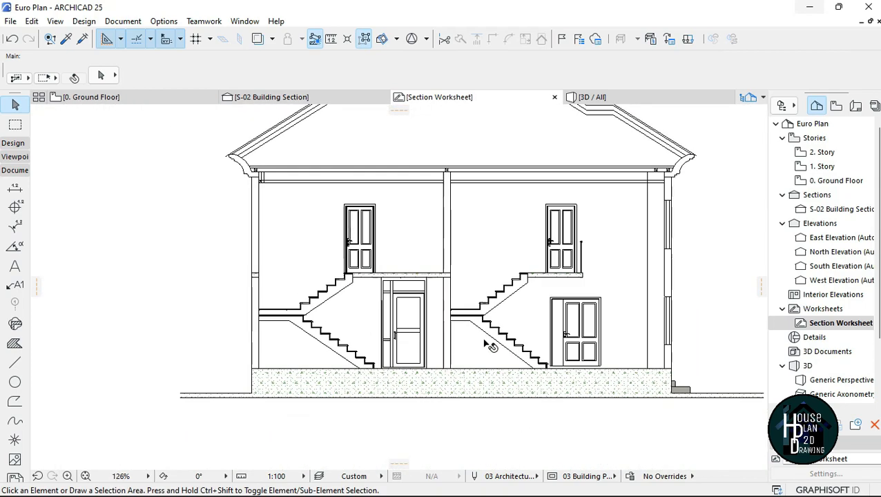
pyautogui.scroll(-1, 494, 348)
pyautogui.scroll(3, 429, 216)
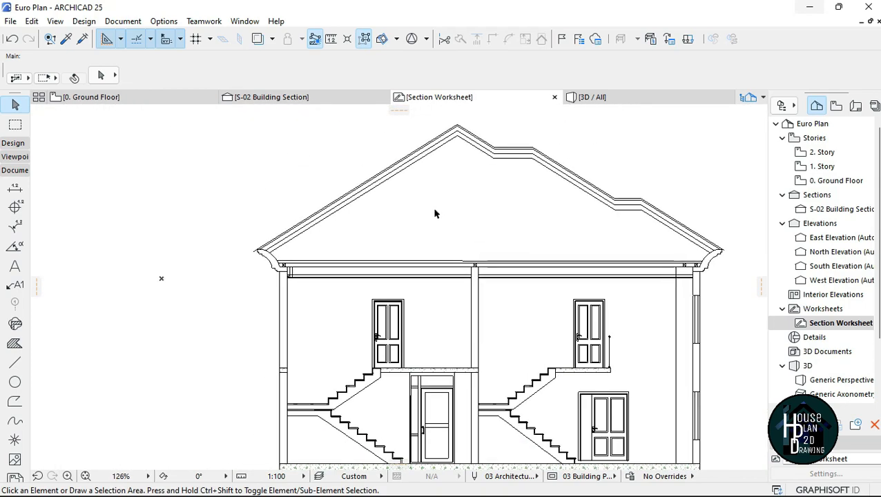
pyautogui.scroll(1, 563, 184)
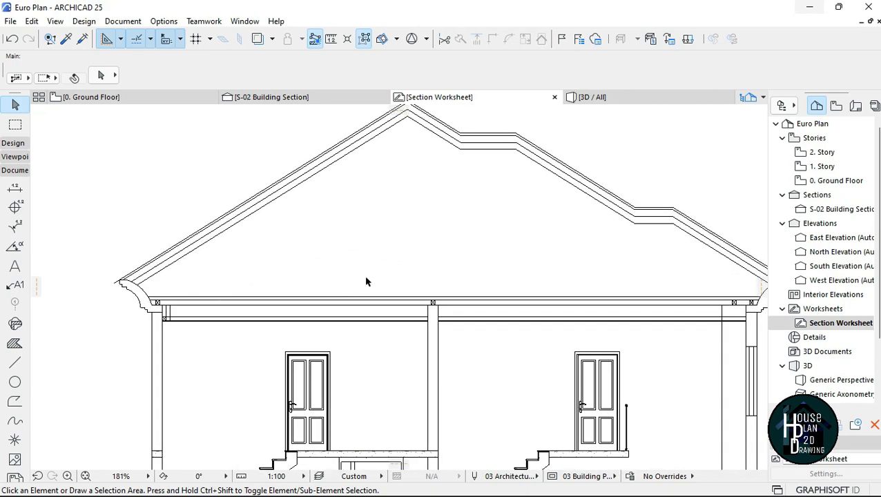
pyautogui.scroll(-5, 509, 222)
pyautogui.scroll(3, 456, 224)
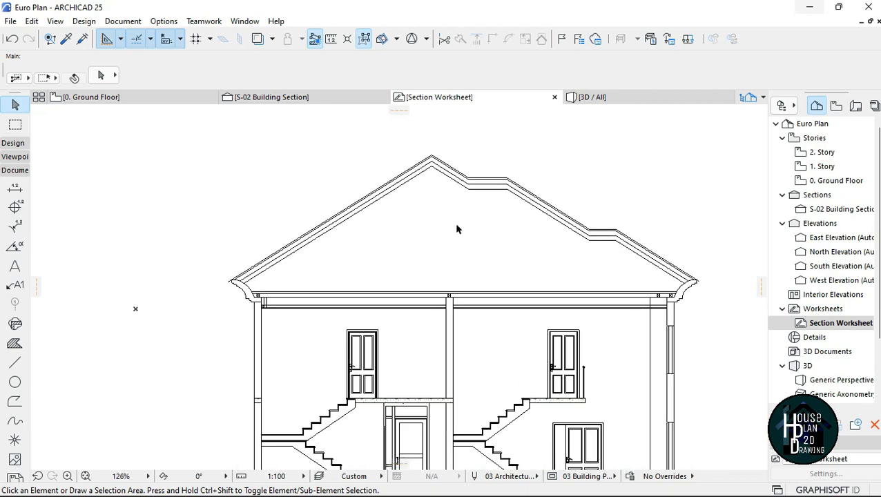
pyautogui.scroll(-3, 456, 229)
pyautogui.scroll(5, 423, 145)
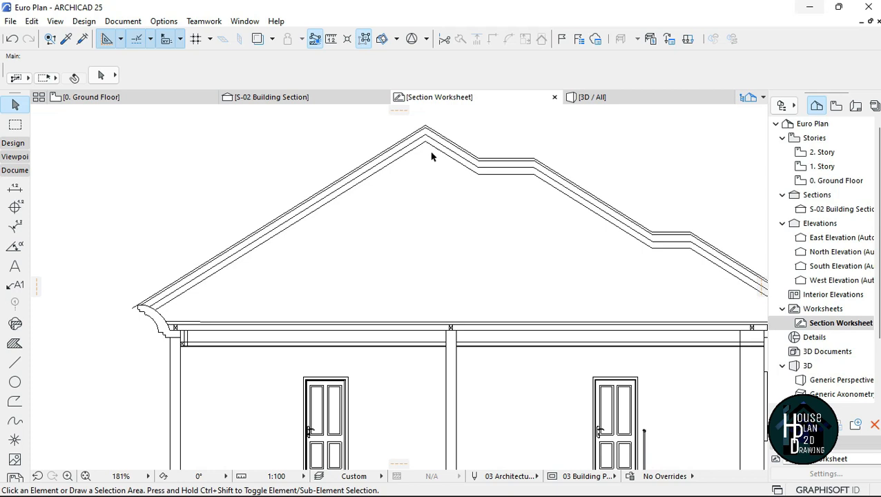
# - Draw a vertical line about 3980 long in pen 120 from the innermost roof apex to the lower edge of the horizontal roof beam
pyautogui.click(13, 363)
pyautogui.click(587, 76)
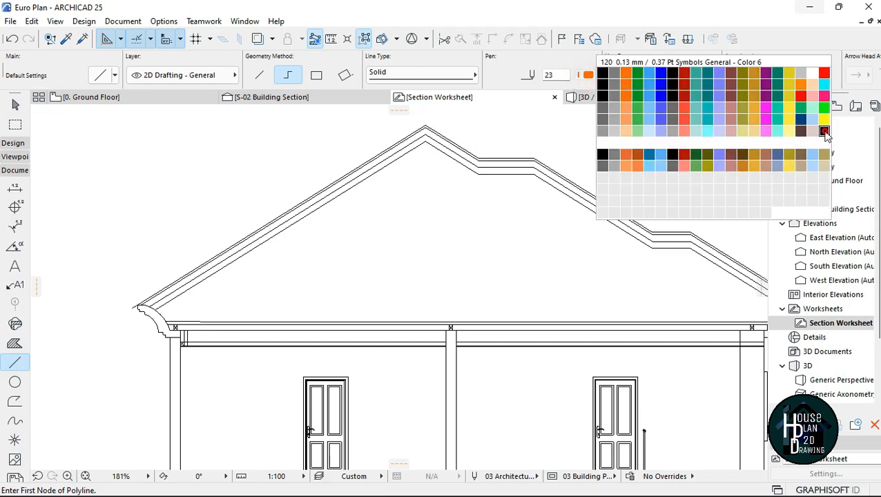
pyautogui.click(824, 132)
pyautogui.scroll(3, 434, 161)
pyautogui.click(419, 127)
pyautogui.scroll(-5, 411, 141)
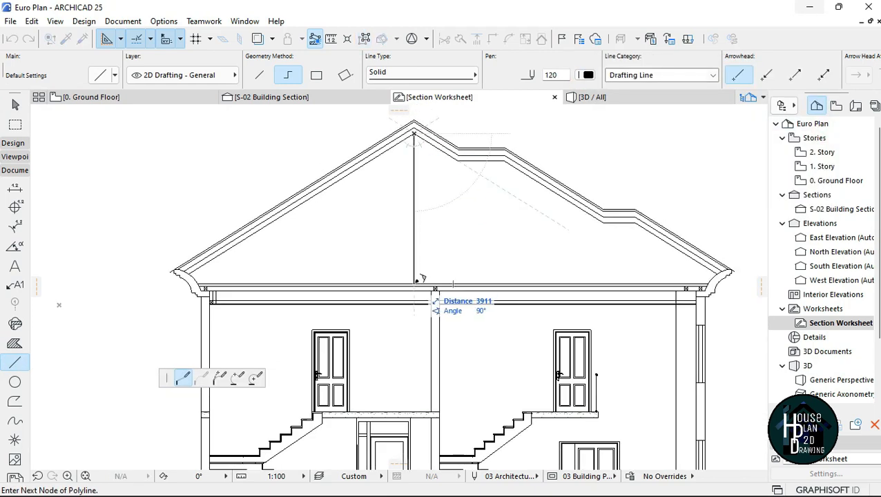
pyautogui.scroll(2, 417, 282)
pyautogui.scroll(1, 413, 283)
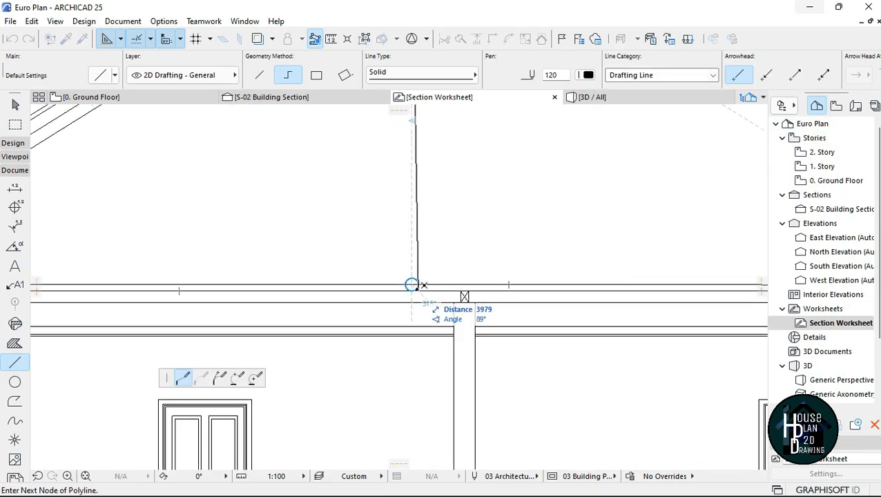
pyautogui.doubleClick(412, 283)
pyautogui.scroll(-4, 414, 284)
pyautogui.press('Escape')
# - Select the vertical roof line and divide 150 by 2 in the Windows Calculator to get its copy offset
pyautogui.scroll(5, 420, 305)
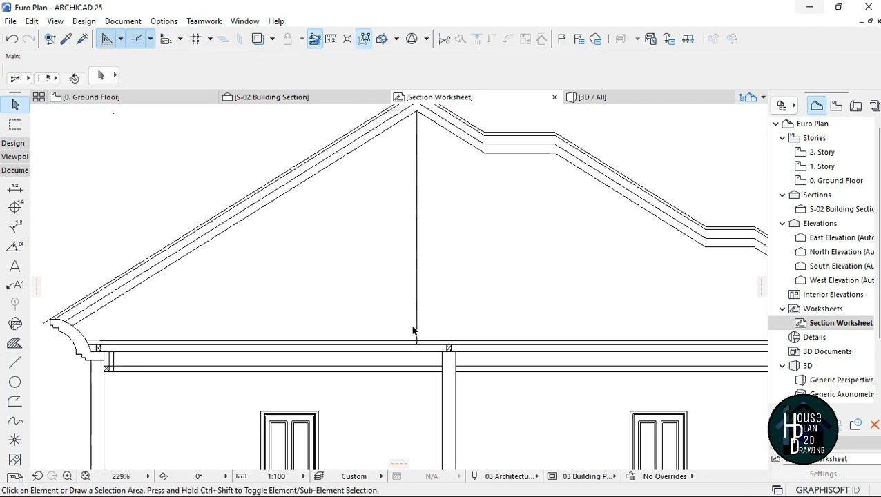
pyautogui.scroll(-2, 420, 345)
pyautogui.scroll(4, 433, 286)
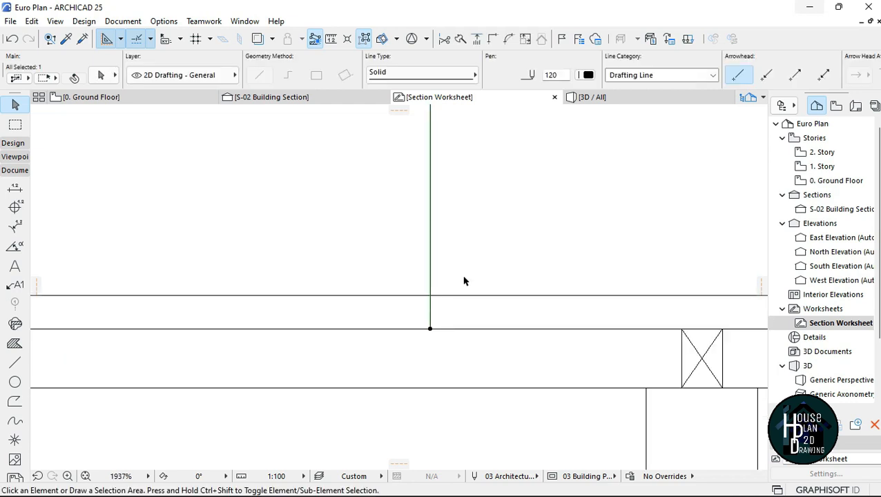
pyautogui.hotkey('ctrl', 'd')
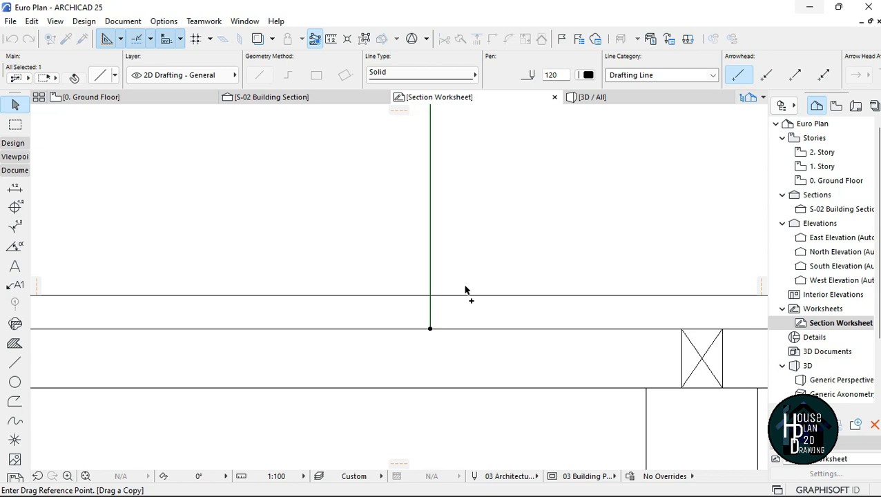
pyautogui.press('super')
pyautogui.write('calculator')
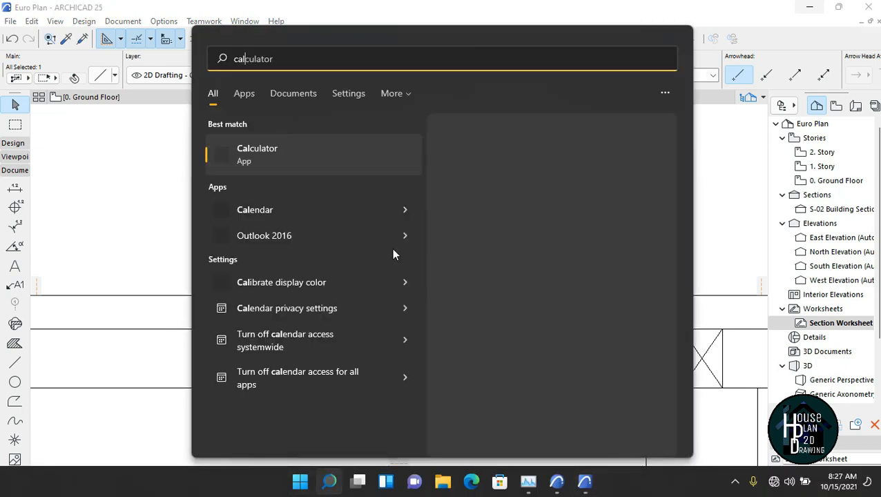
pyautogui.click(316, 158)
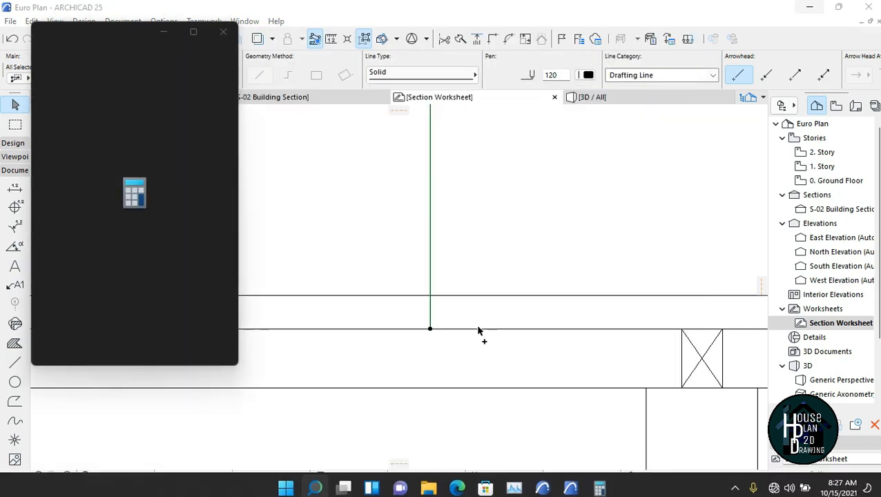
pyautogui.click(77, 313)
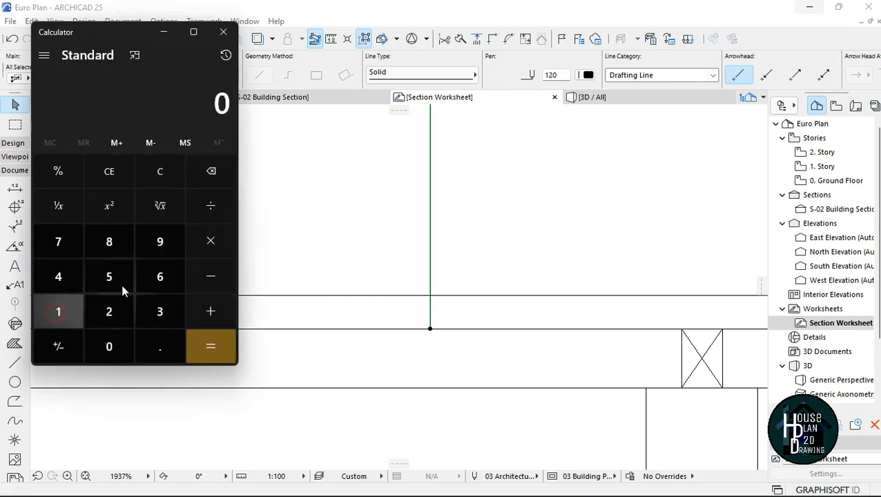
pyautogui.click(117, 276)
pyautogui.click(213, 205)
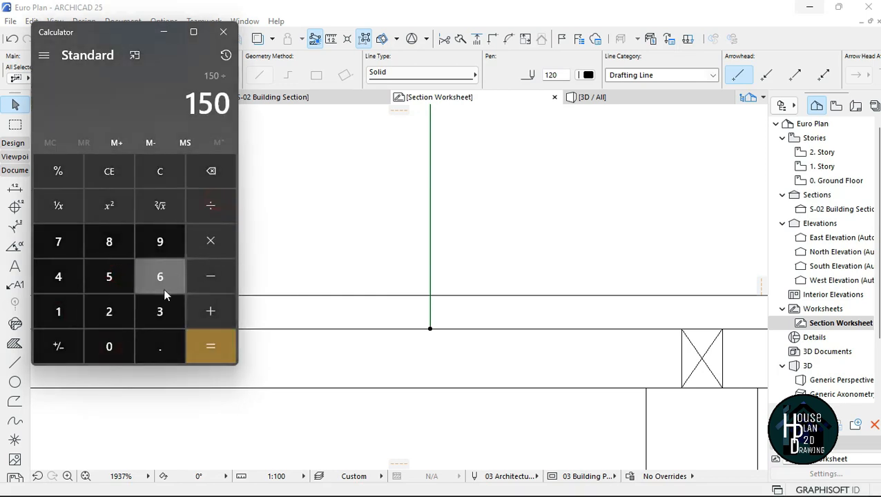
pyautogui.click(205, 347)
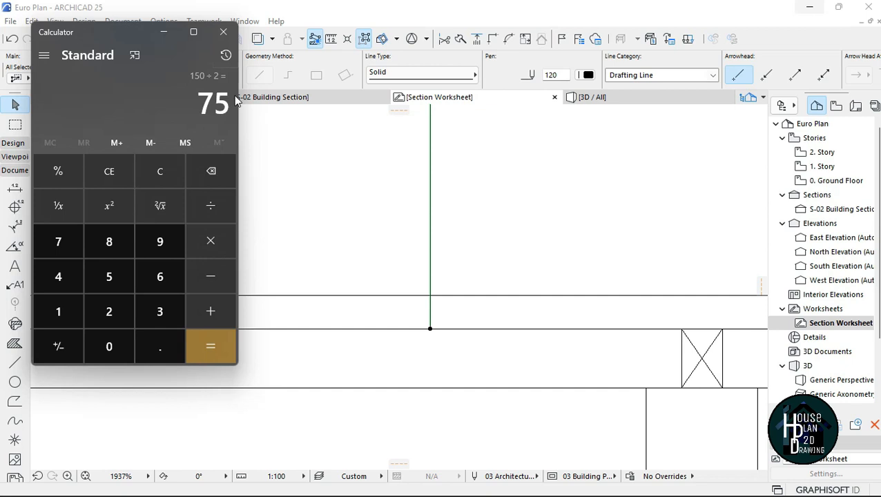
pyautogui.click(223, 34)
# - Copy the vertical roof line 75 to each side and delete the original centre line
pyautogui.hotkey('ctrl', 'shift', 'd')
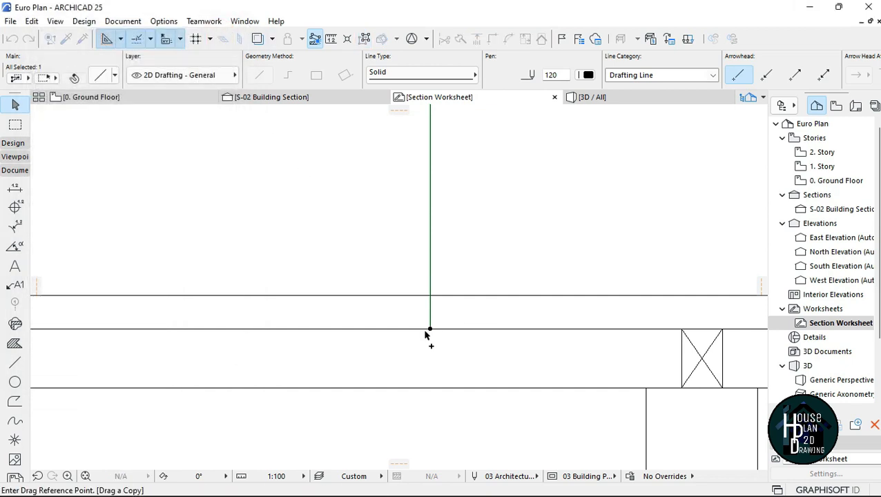
pyautogui.click(430, 328)
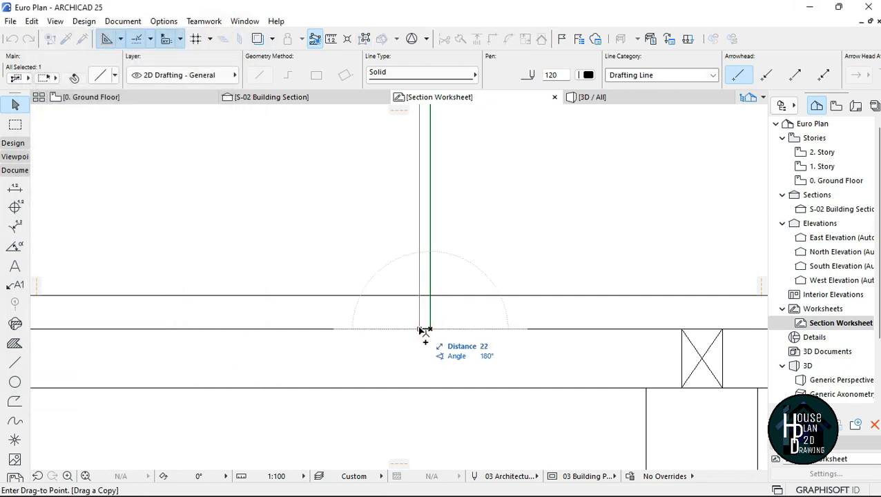
pyautogui.press('Return')
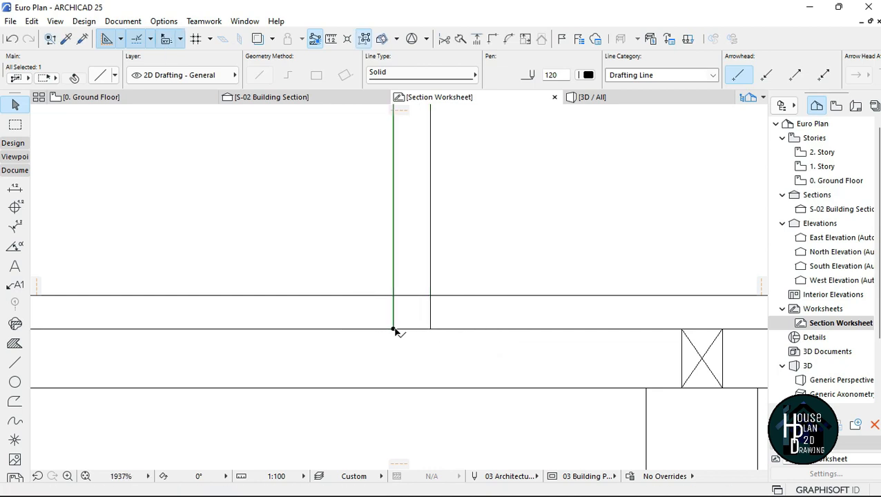
pyautogui.click(431, 330)
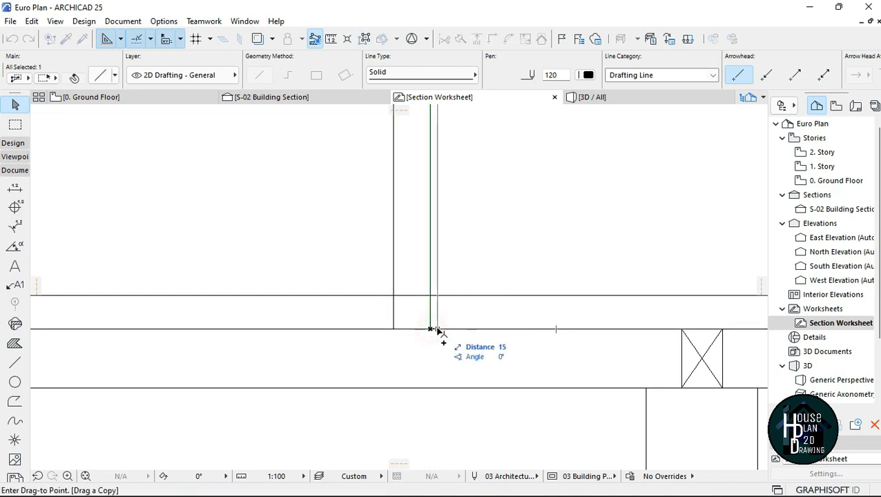
pyautogui.press('Return')
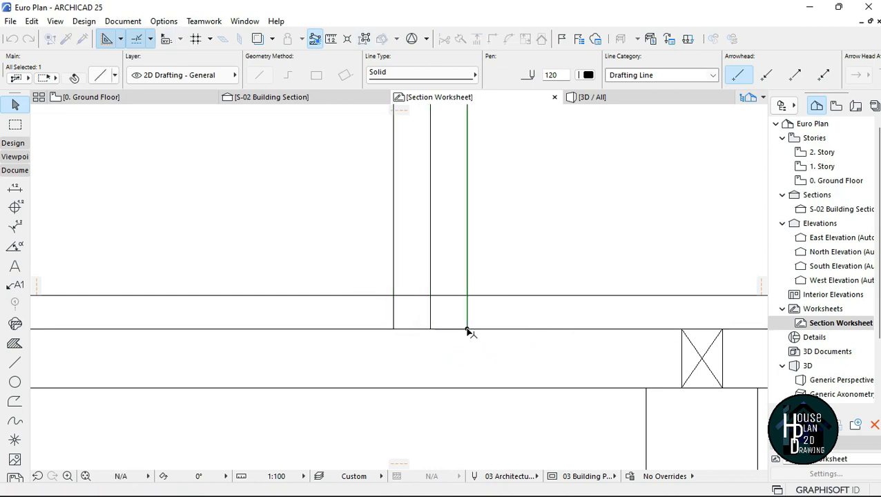
pyautogui.click(428, 269)
pyautogui.rightClick(535, 218)
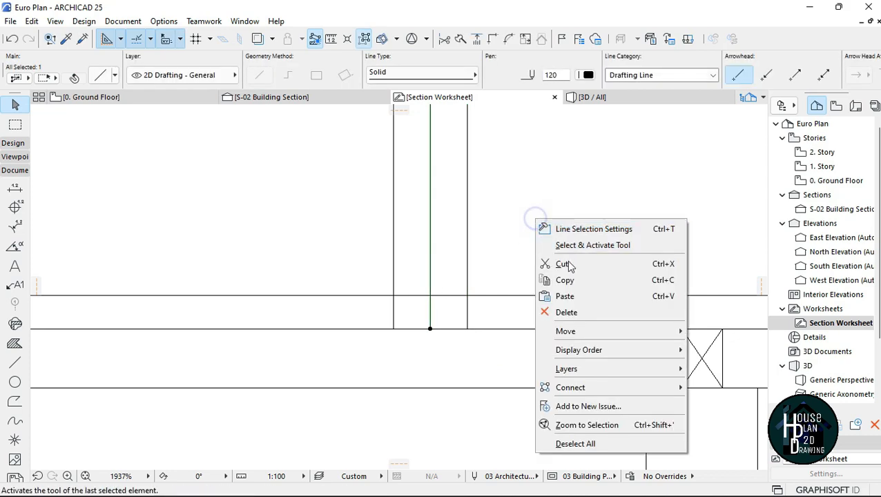
pyautogui.click(567, 313)
# - Trim the upper ends of both central post lines where they project past the innermost roof line at the apex
pyautogui.scroll(-10, 442, 328)
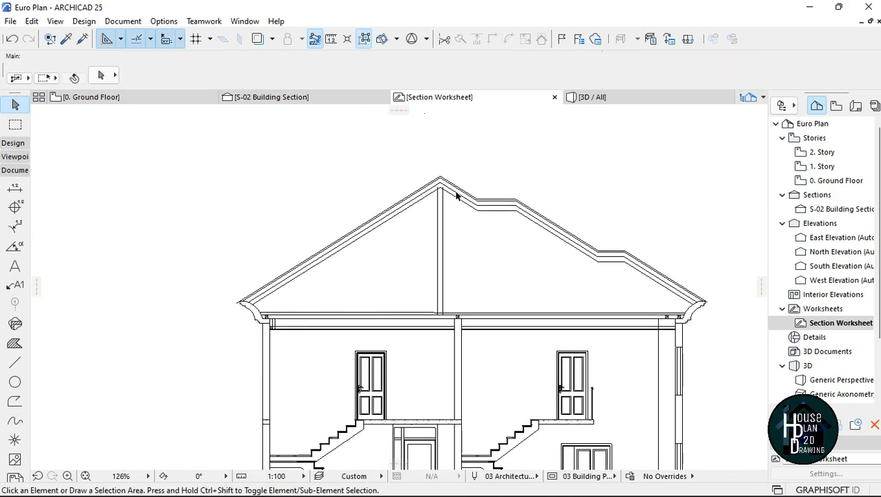
pyautogui.scroll(8, 441, 183)
pyautogui.keyDown('ctrl'); pyautogui.click(460, 176); pyautogui.keyUp('ctrl')
pyautogui.keyDown('ctrl'); pyautogui.click(419, 177); pyautogui.keyUp('ctrl')
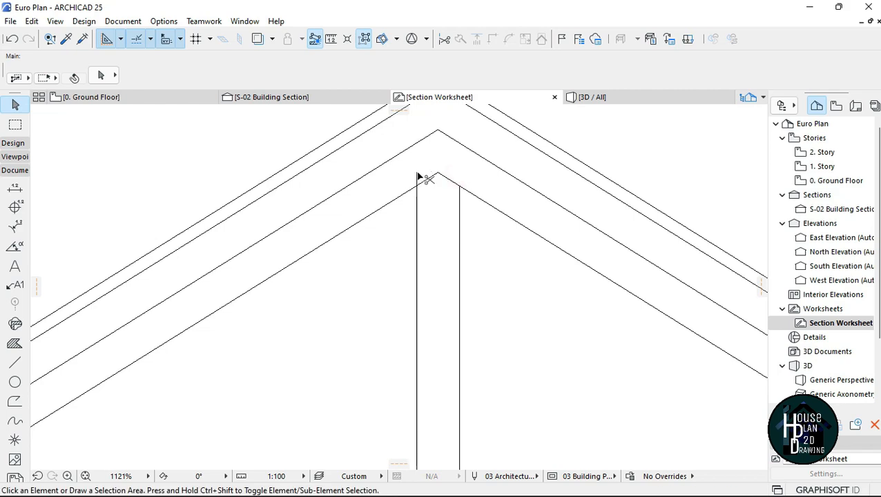
pyautogui.scroll(-9, 445, 181)
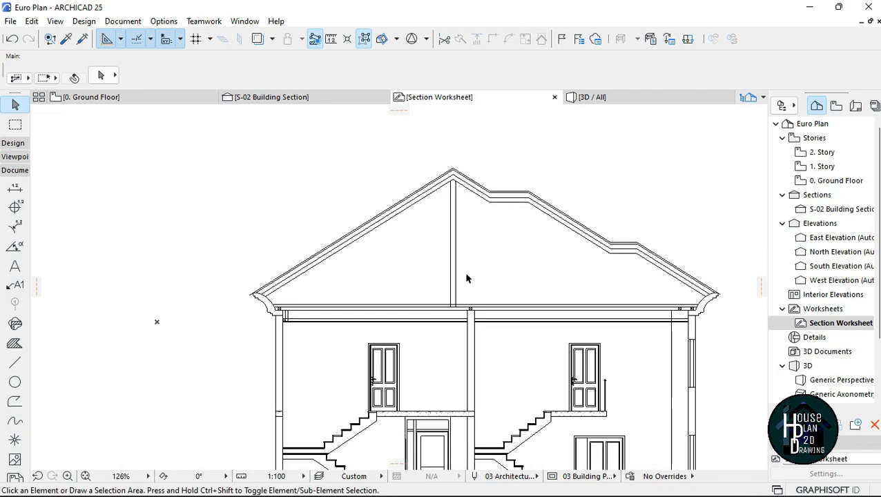
pyautogui.scroll(3, 431, 301)
pyautogui.scroll(-3, 496, 291)
pyautogui.scroll(2, 493, 215)
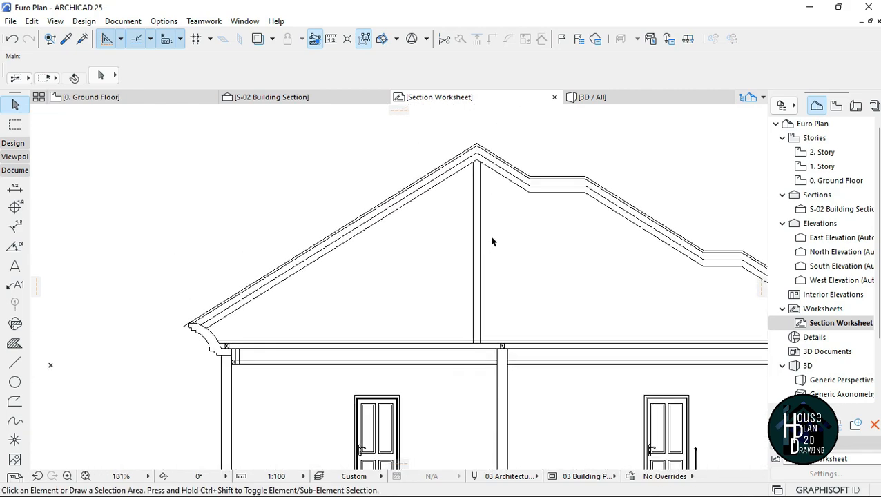
pyautogui.scroll(-1, 515, 249)
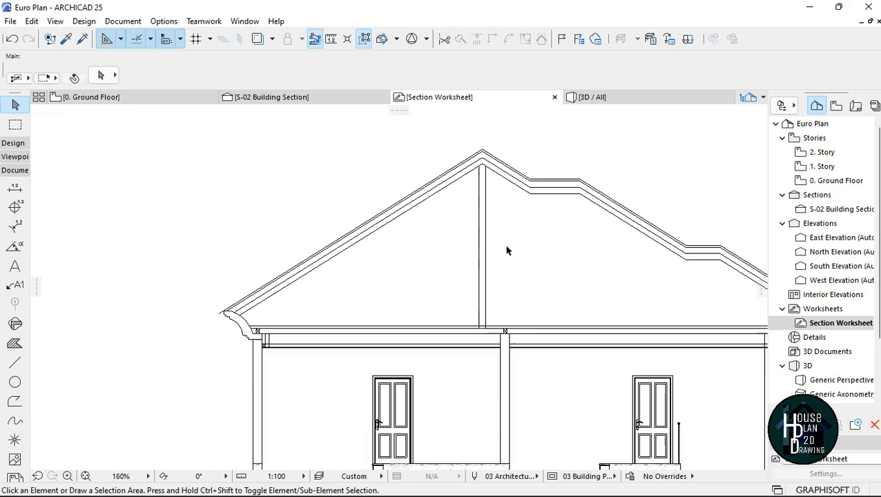
pyautogui.scroll(2, 506, 257)
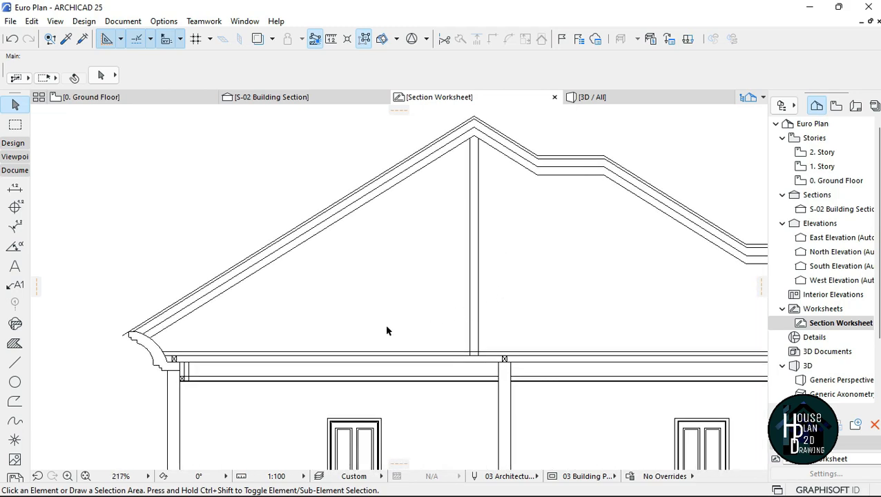
pyautogui.scroll(-3, 373, 295)
# - Multiply the two central post lines along the roof beam towards the left eave using Spread with a spacing of 1350
pyautogui.scroll(4, 442, 262)
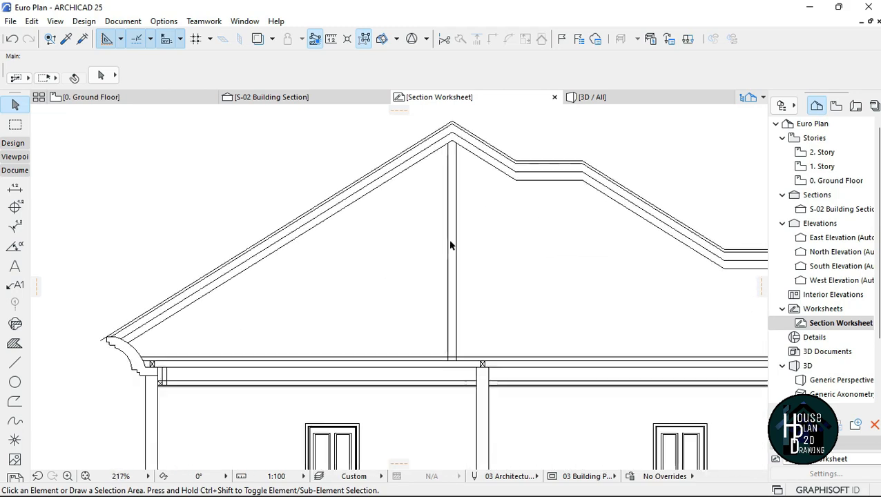
pyautogui.click(491, 262)
pyautogui.click(375, 332)
pyautogui.hotkey('ctrl', 'u')
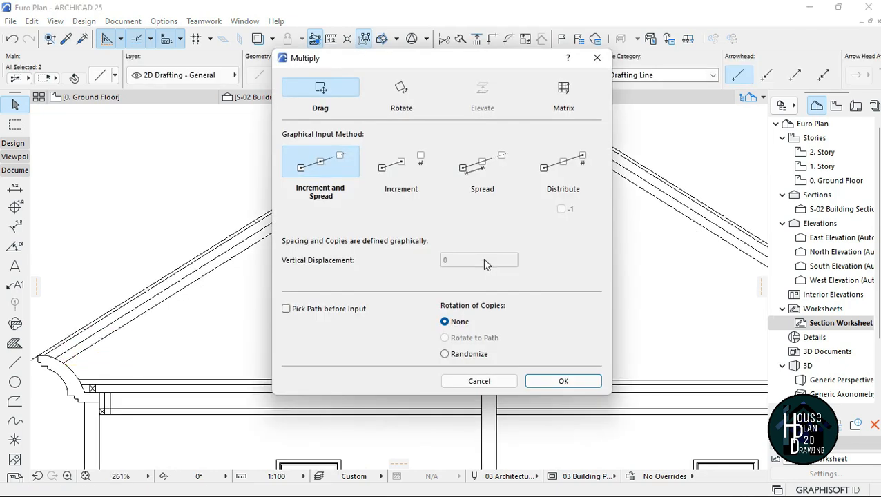
pyautogui.click(487, 184)
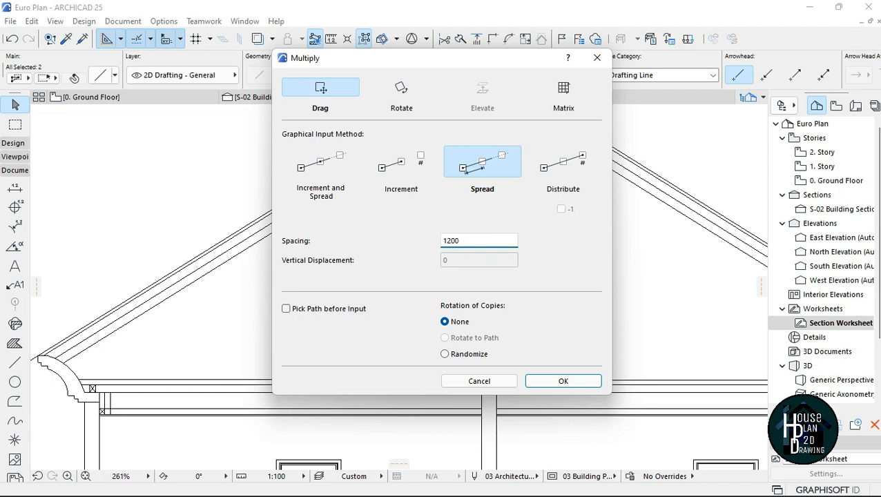
pyautogui.moveTo(466, 65); pyautogui.dragTo(516, 100)
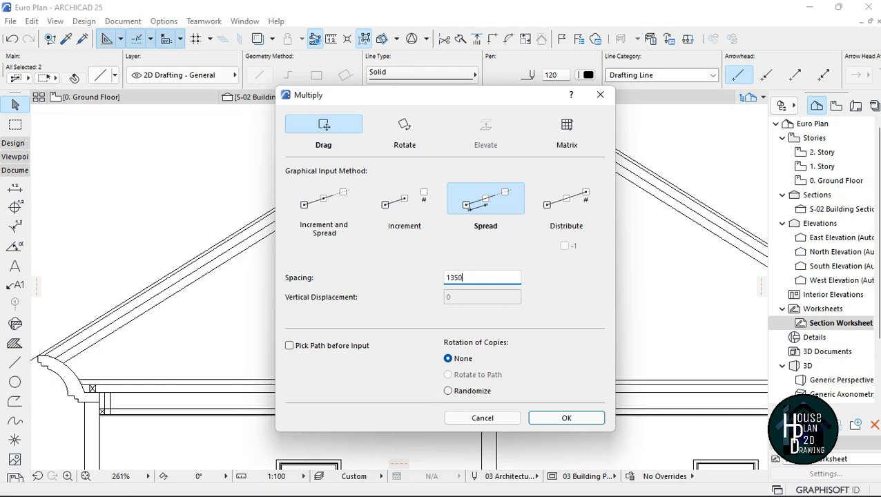
pyautogui.click(567, 419)
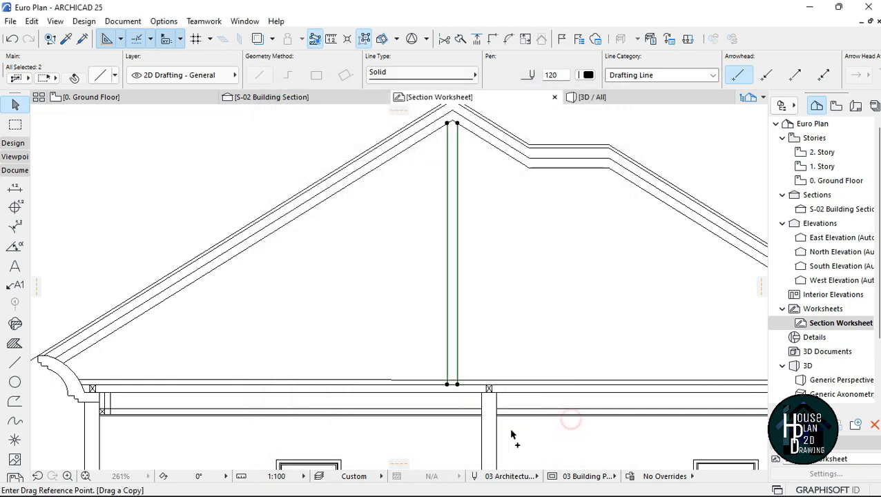
pyautogui.click(457, 385)
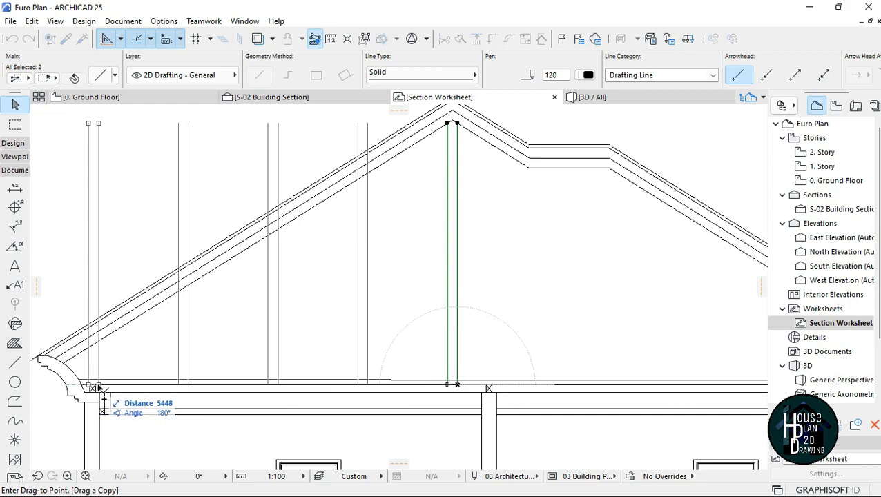
pyautogui.click(125, 386)
pyautogui.press('Escape')
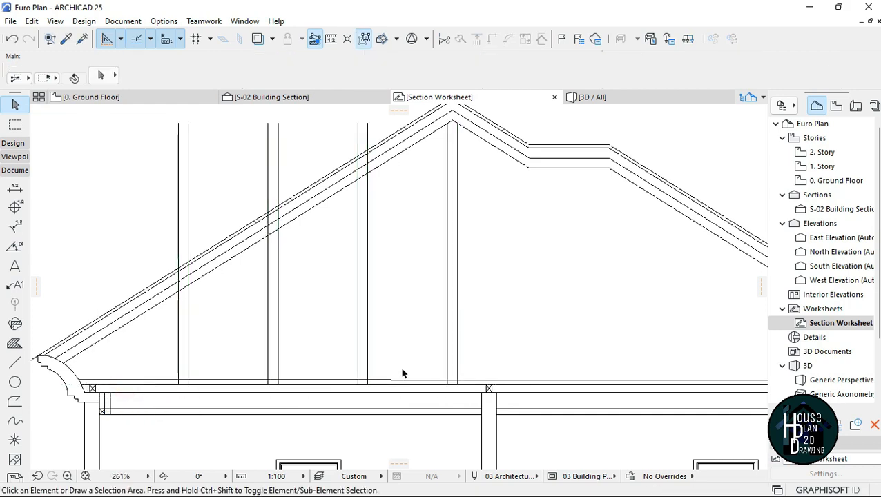
# - Measure the clear distance between the central post and the neighbouring post on its left
pyautogui.scroll(4, 404, 379)
pyautogui.press('m')
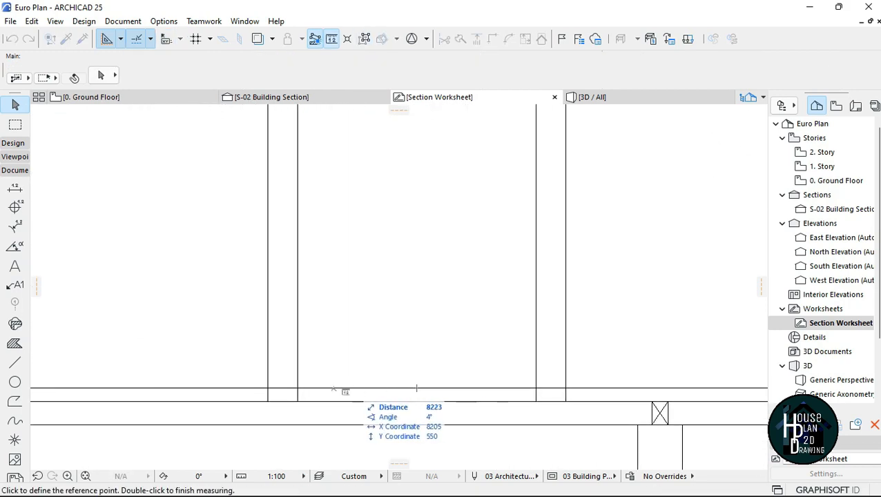
pyautogui.click(298, 388)
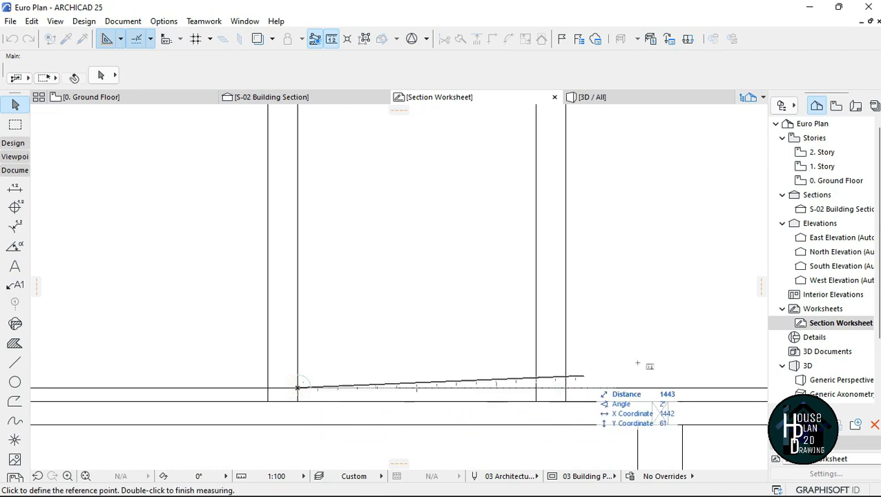
pyautogui.scroll(-2, 638, 364)
pyautogui.scroll(2, 622, 369)
pyautogui.click(556, 356)
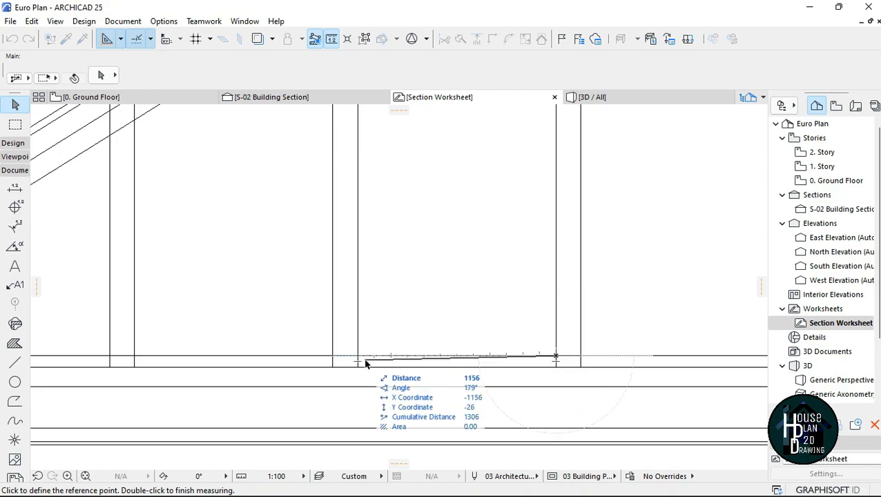
pyautogui.press('Escape')
# - Multiply the two central post lines along the roof beam to the right eave using Spread with a spacing of 1350
pyautogui.scroll(-4, 342, 302)
pyautogui.scroll(3, 437, 232)
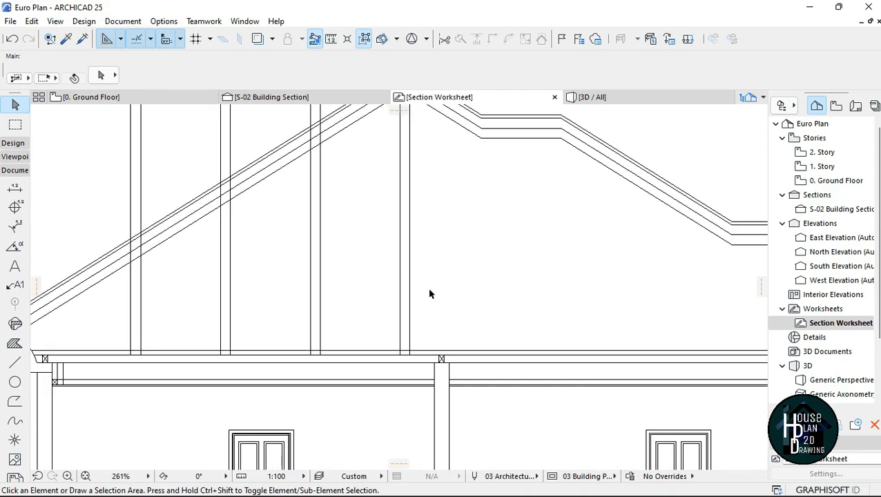
pyautogui.scroll(2, 429, 294)
pyautogui.click(432, 315)
pyautogui.click(375, 324)
pyautogui.scroll(-4, 406, 299)
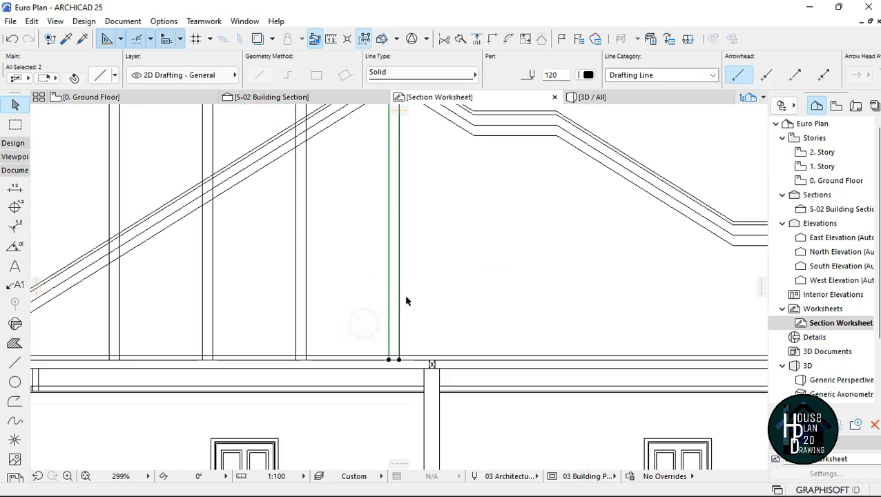
pyautogui.scroll(4, 431, 287)
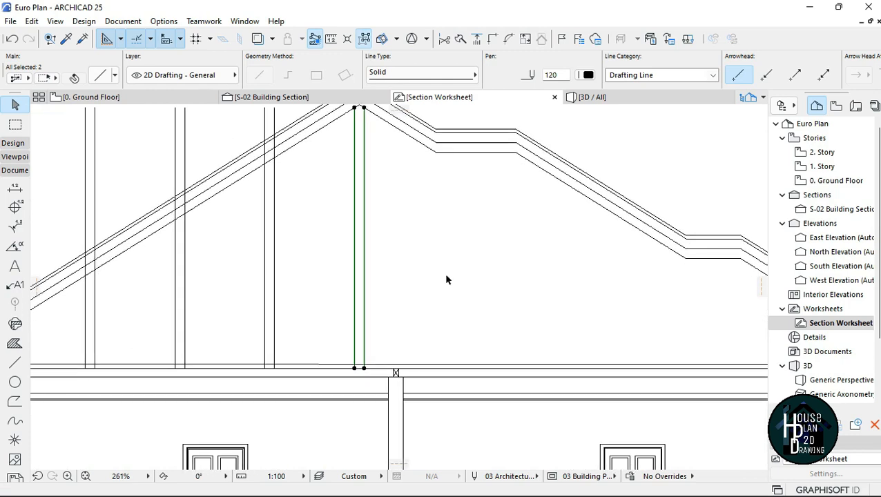
pyautogui.hotkey('ctrl', 'u')
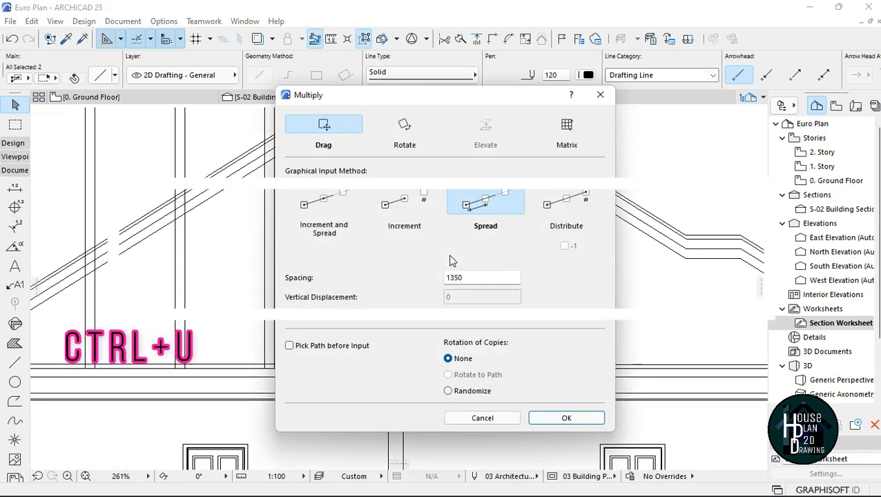
pyautogui.click(566, 419)
pyautogui.scroll(2, 337, 373)
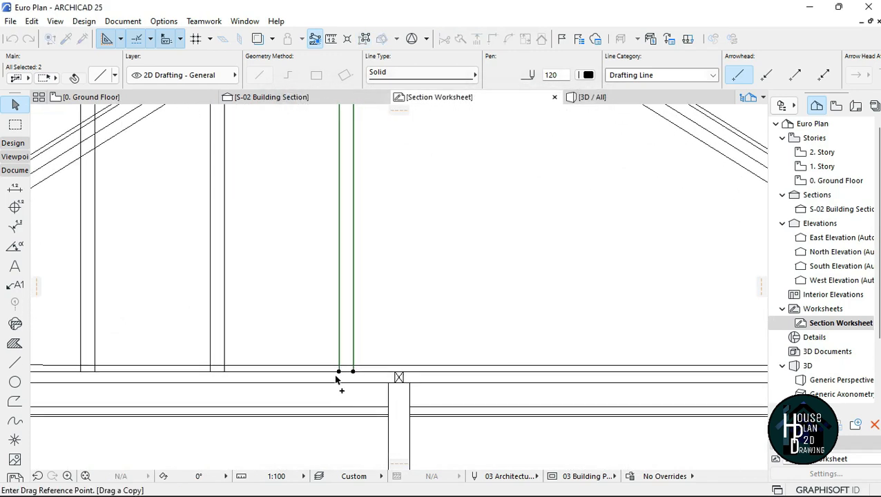
pyautogui.click(339, 373)
pyautogui.scroll(-4, 340, 374)
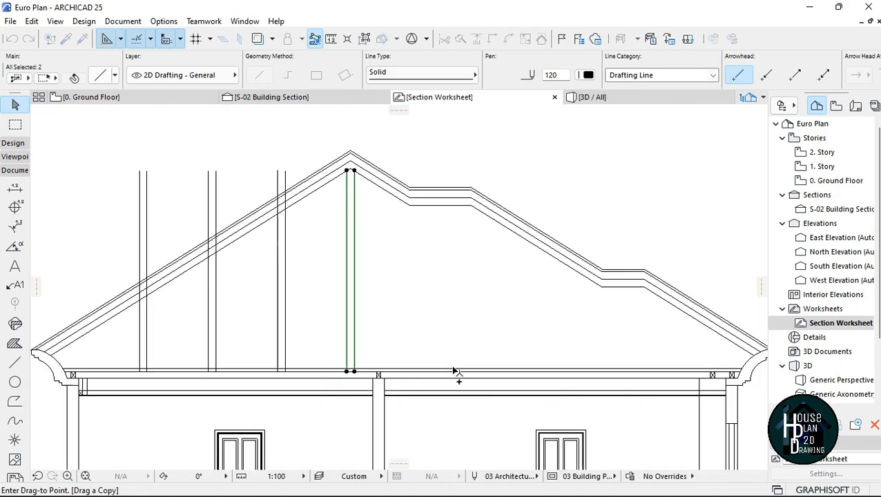
pyautogui.scroll(3, 669, 380)
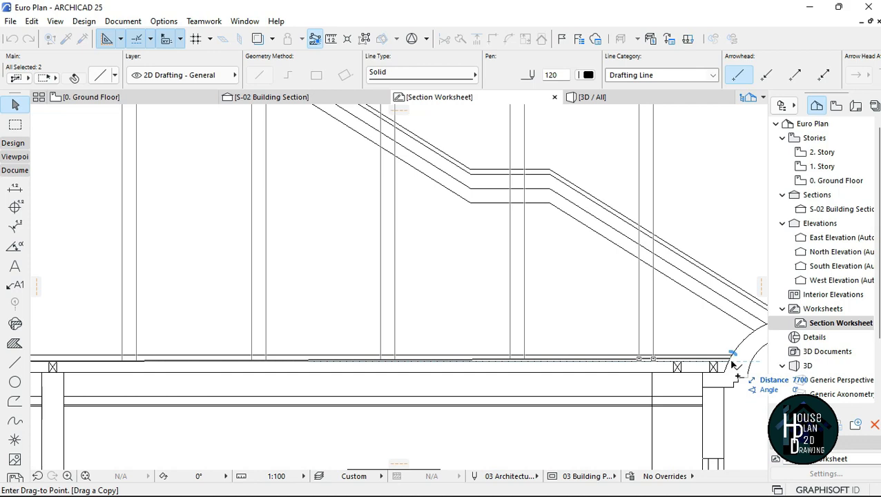
pyautogui.click(732, 361)
pyautogui.press('Escape')
pyautogui.scroll(-1, 550, 302)
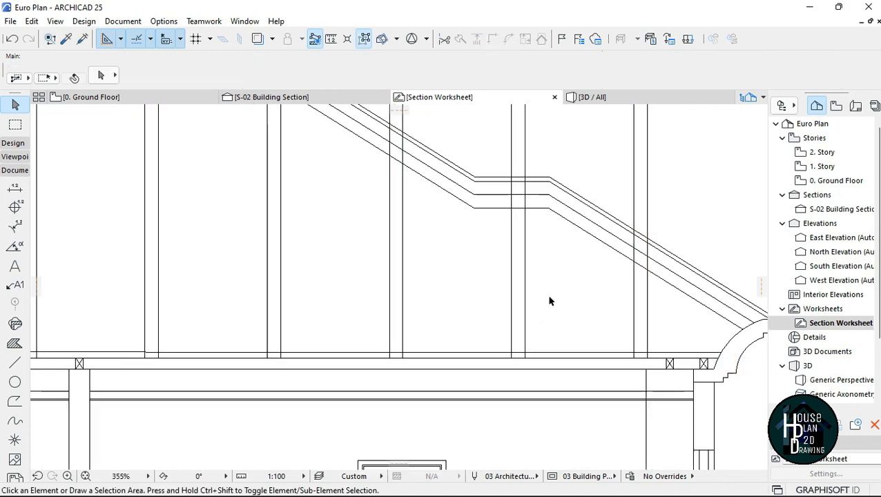
# - Select all vertical post lines with the second-lowest roof line, and trim the upper ends of the posts left of the apex to it
pyautogui.scroll(-5, 550, 301)
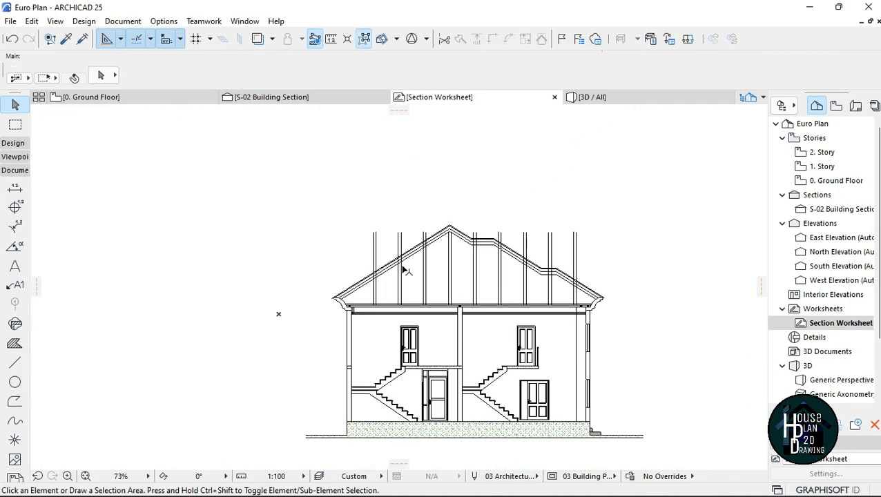
pyautogui.scroll(4, 406, 271)
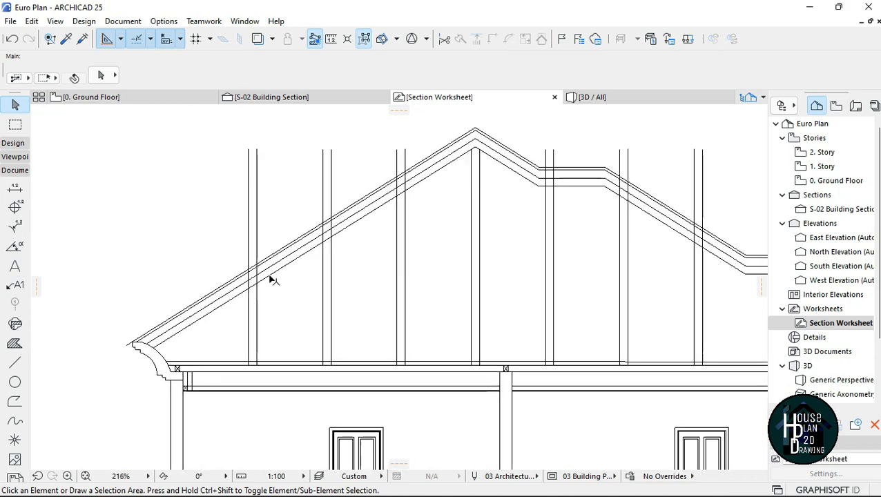
pyautogui.scroll(-2, 276, 231)
pyautogui.click(163, 323)
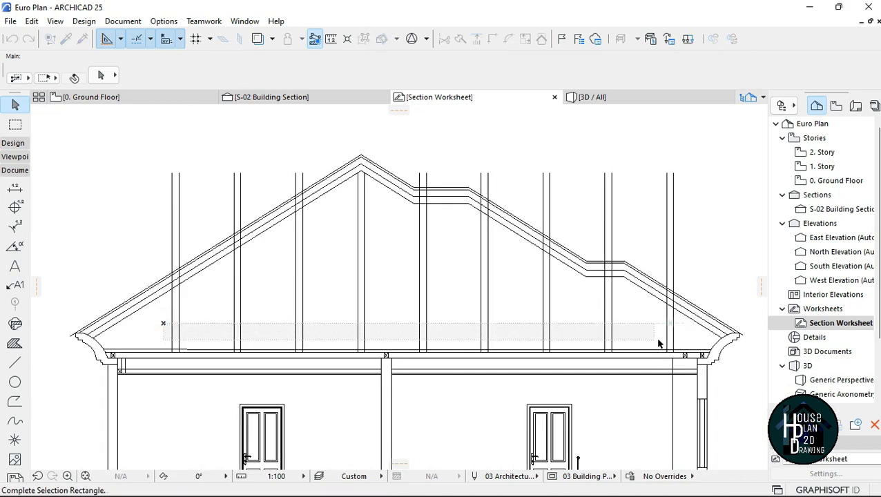
pyautogui.click(687, 343)
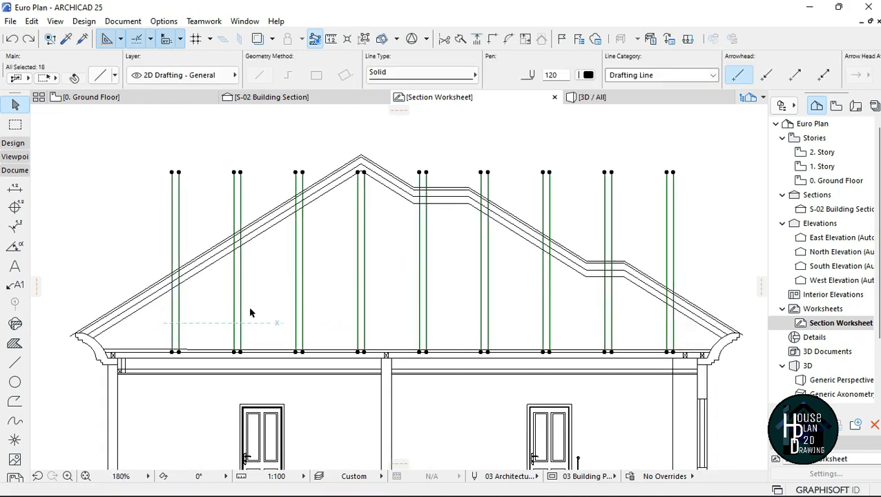
pyautogui.keyDown('shift'); pyautogui.click(218, 260); pyautogui.keyUp('shift')
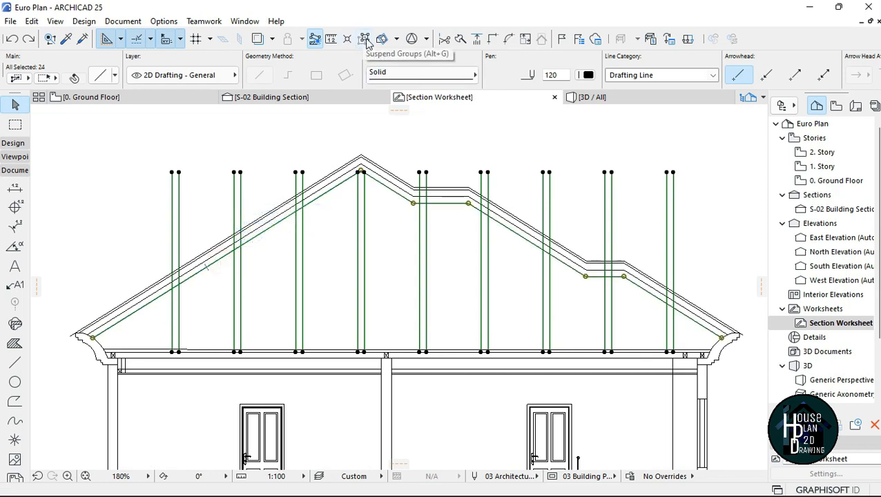
pyautogui.scroll(2, 212, 248)
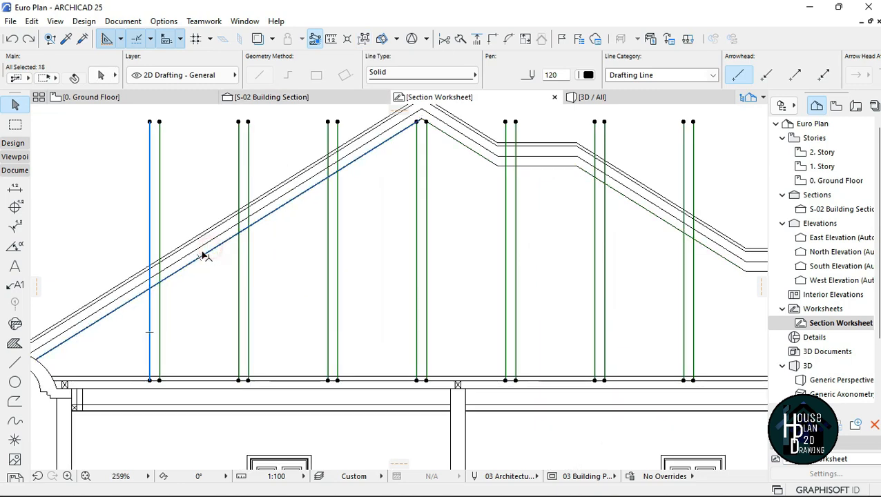
pyautogui.keyDown('shift'); pyautogui.click(203, 246); pyautogui.keyUp('shift')
pyautogui.scroll(-3, 317, 231)
pyautogui.scroll(3, 365, 159)
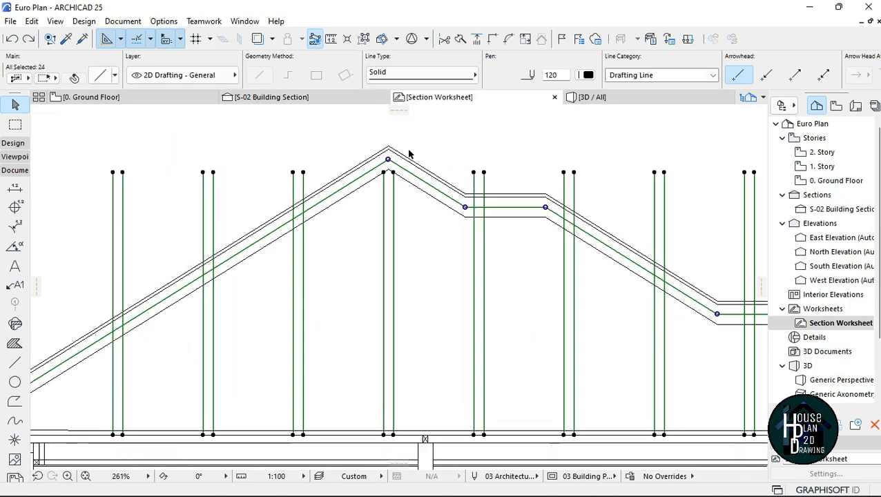
pyautogui.scroll(-4, 390, 173)
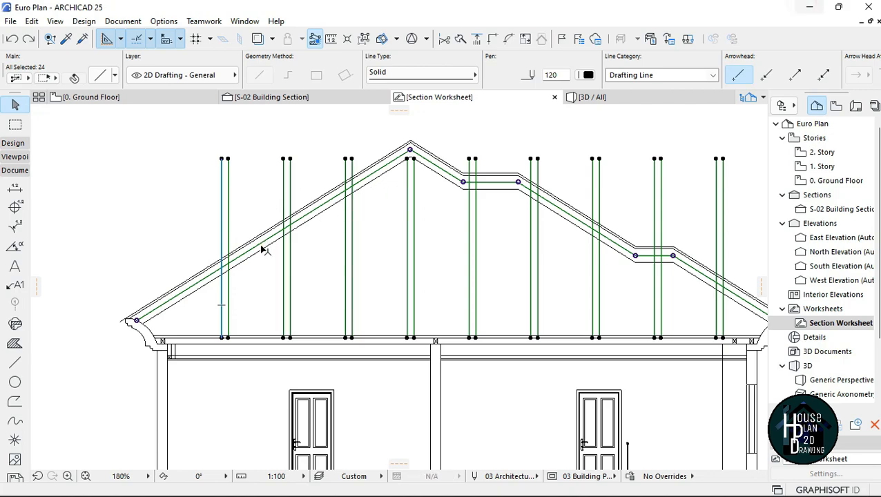
pyautogui.scroll(-2, 331, 192)
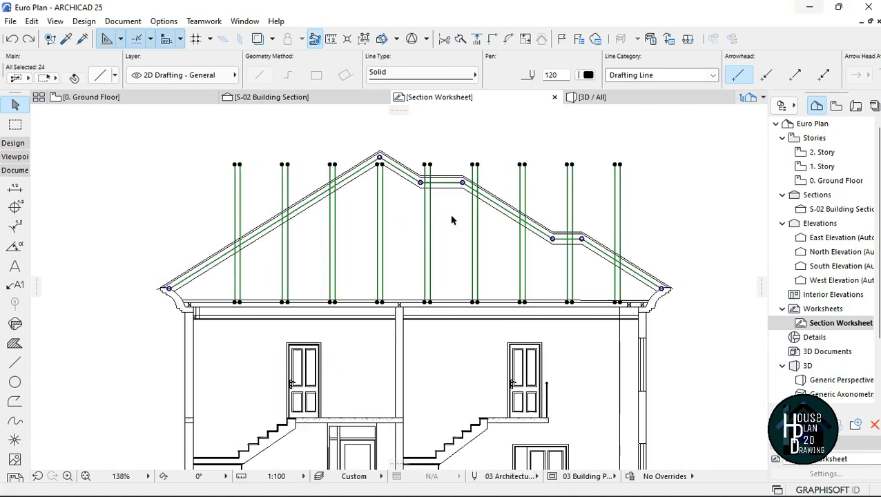
pyautogui.click(444, 39)
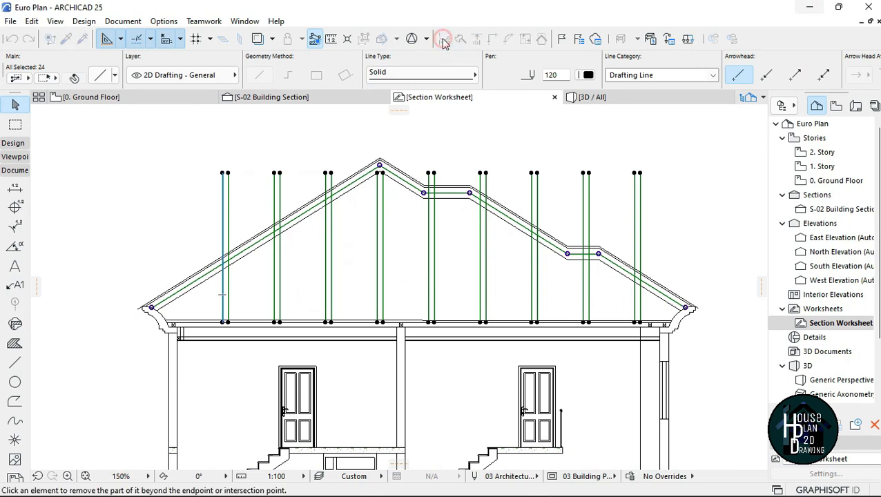
pyautogui.click(223, 209)
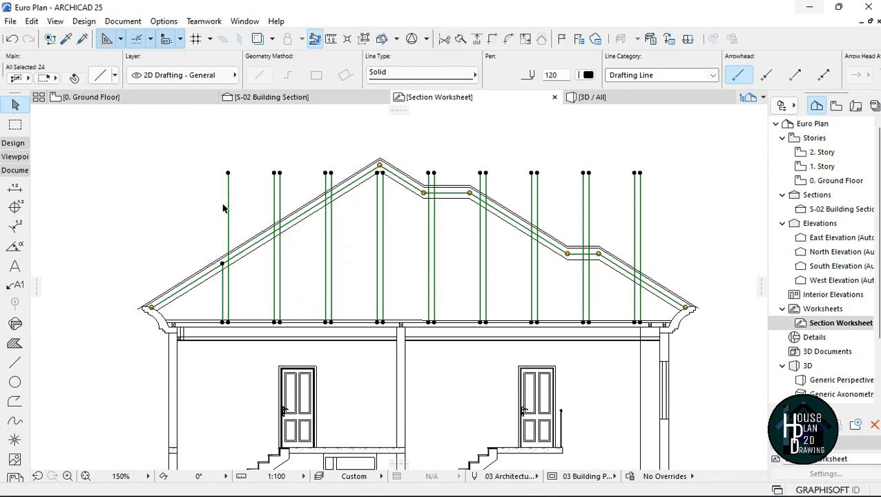
pyautogui.keyDown('ctrl'); pyautogui.click(223, 209); pyautogui.keyUp('ctrl')
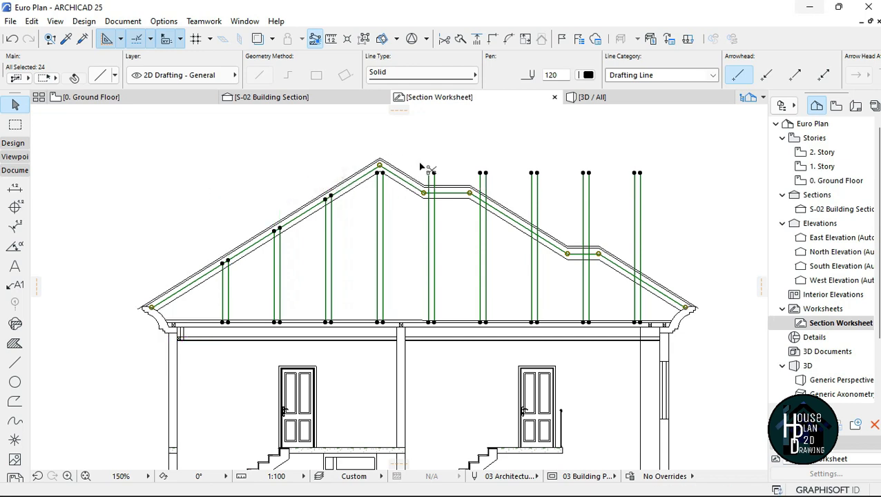
# - Trim the upper ends of all post lines right of the apex to the second-lowest roof line, leaving nothing selected
pyautogui.scroll(2, 434, 184)
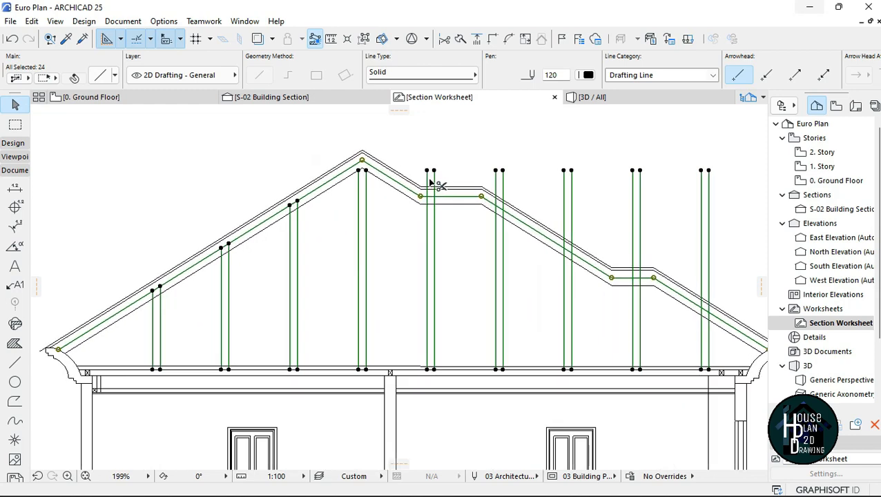
pyautogui.keyDown('ctrl'); pyautogui.click(503, 184); pyautogui.keyUp('ctrl')
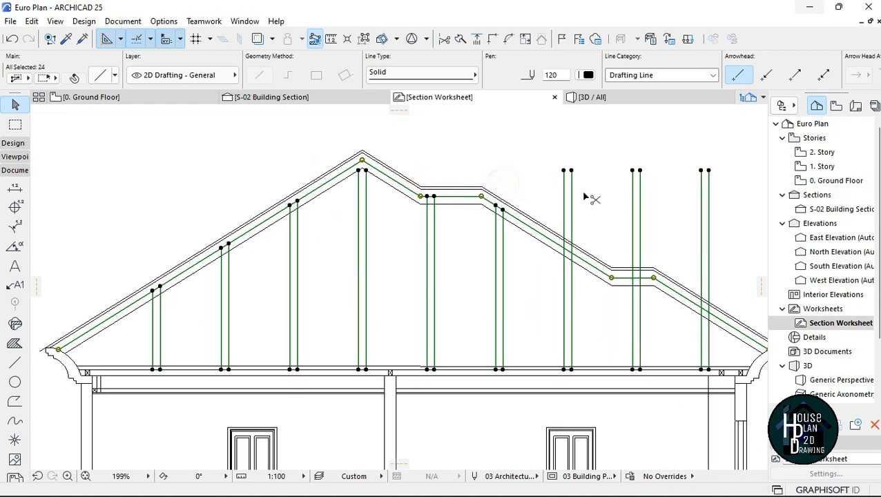
pyautogui.keyDown('ctrl'); pyautogui.click(641, 206); pyautogui.keyUp('ctrl')
pyautogui.keyDown('ctrl'); pyautogui.click(709, 223); pyautogui.keyUp('ctrl')
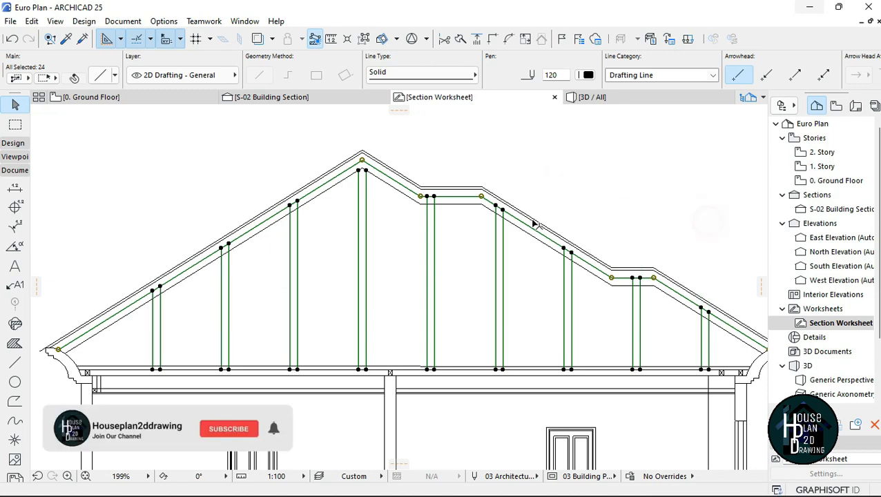
pyautogui.scroll(-3, 541, 230)
pyautogui.press('Escape')
# - Trim away the innermost roof line where it passes through the posts left of the apex
pyautogui.scroll(2, 602, 235)
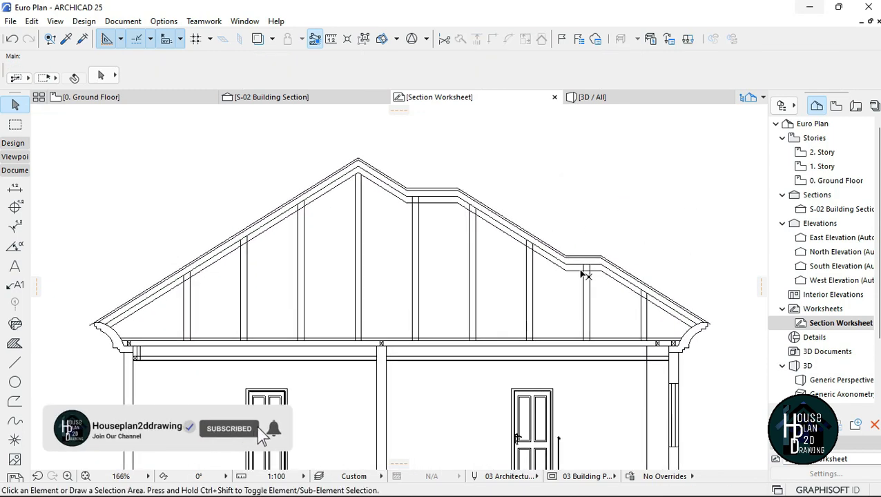
pyautogui.scroll(1, 467, 251)
pyautogui.scroll(-2, 294, 251)
pyautogui.scroll(5, 341, 232)
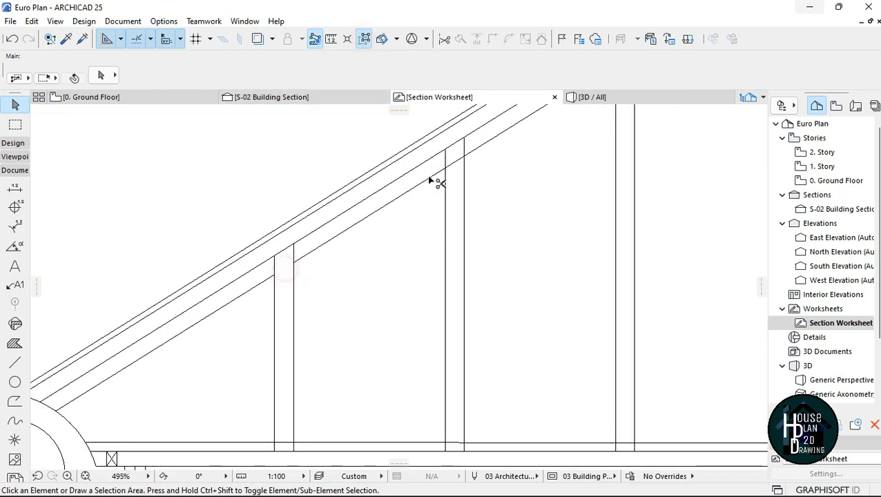
pyautogui.keyDown('ctrl'); pyautogui.click(455, 162); pyautogui.keyUp('ctrl')
pyautogui.scroll(-5, 387, 211)
pyautogui.scroll(5, 458, 151)
pyautogui.keyDown('ctrl'); pyautogui.click(413, 204); pyautogui.keyUp('ctrl')
pyautogui.scroll(-5, 461, 170)
pyautogui.scroll(4, 556, 179)
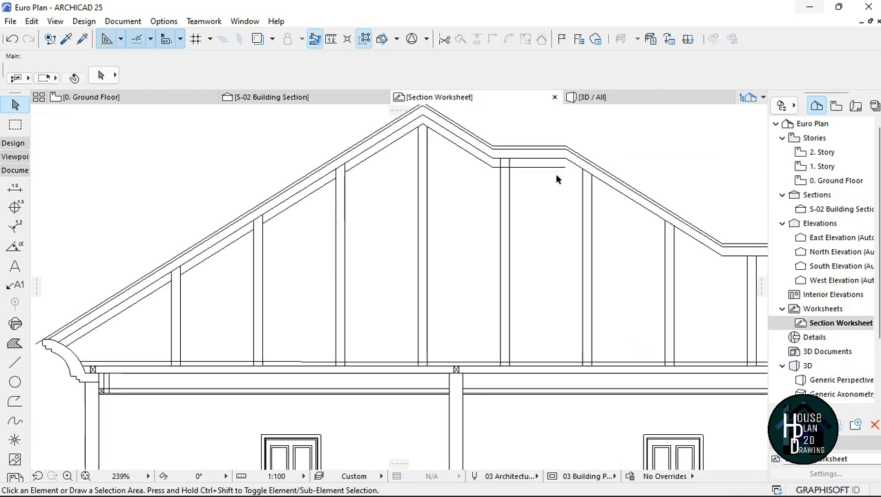
# - Trim away the innermost roof line where it passes through the posts on the stepped slope right of the apex
pyautogui.scroll(-2, 502, 177)
pyautogui.scroll(3, 492, 186)
pyautogui.scroll(-3, 500, 194)
pyautogui.scroll(3, 496, 197)
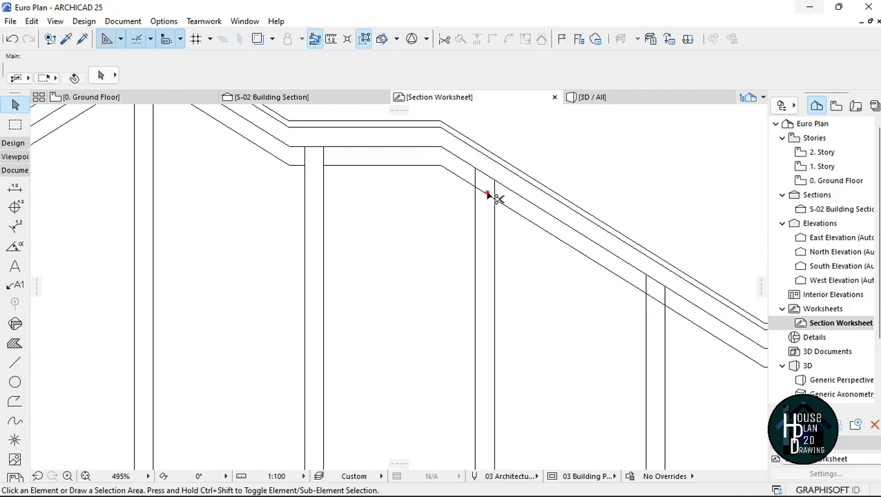
pyautogui.scroll(-3, 529, 271)
pyautogui.scroll(3, 529, 271)
pyautogui.scroll(-3, 515, 258)
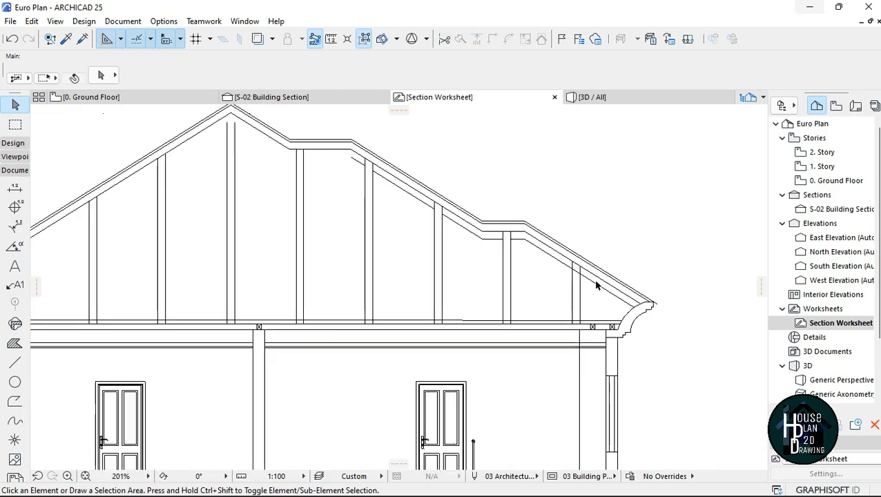
pyautogui.scroll(3, 621, 242)
pyautogui.scroll(-6, 556, 255)
# - Stretch both central post lines upward at the apex to meet the second-lowest roof line
pyautogui.scroll(8, 456, 204)
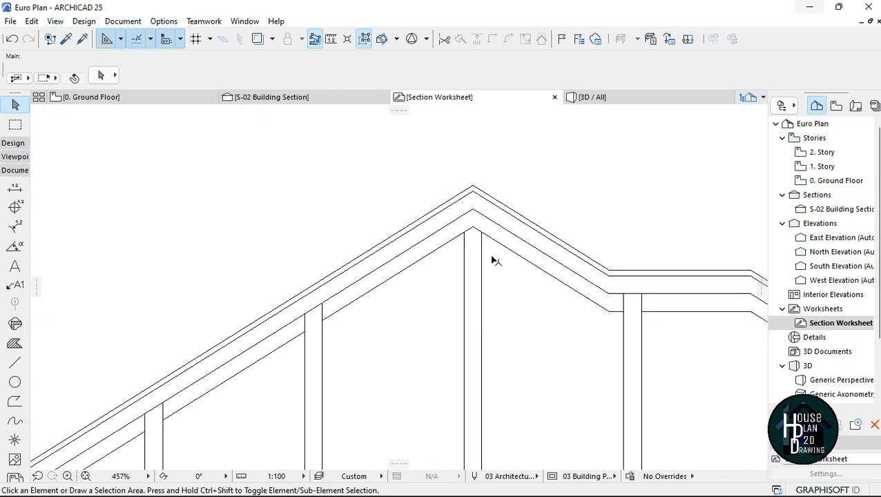
pyautogui.click(450, 221)
pyautogui.click(449, 220)
pyautogui.click(448, 192)
pyautogui.click(477, 221)
pyautogui.click(476, 219)
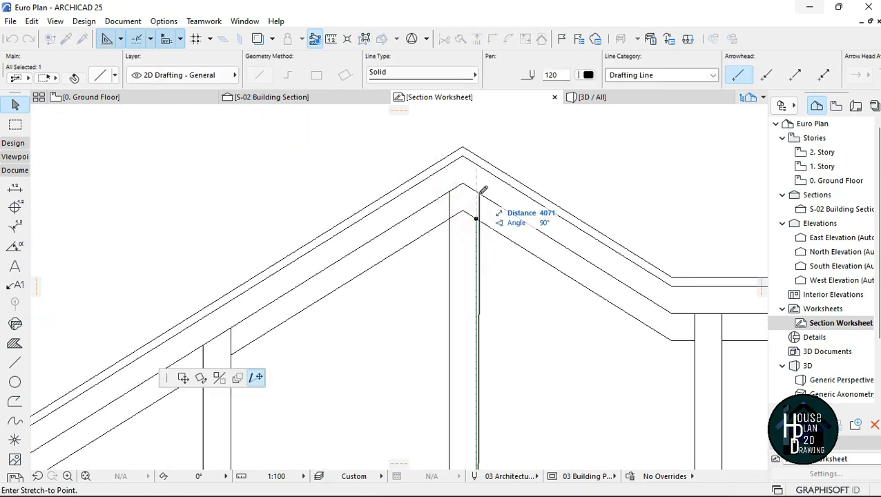
pyautogui.click(477, 192)
pyautogui.scroll(-8, 466, 192)
pyautogui.scroll(1, 558, 214)
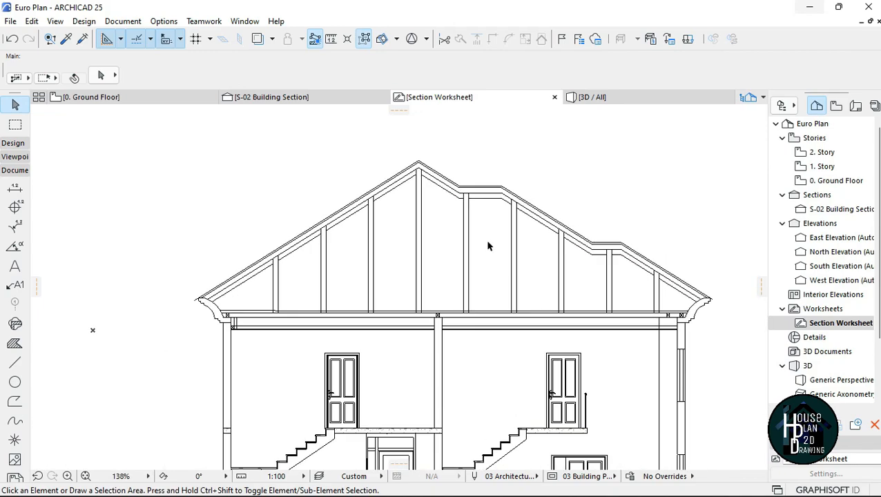
# - Draw a diagonal brace line from the top of the post left of centre to the foot of the central post's right line
pyautogui.scroll(2, 515, 250)
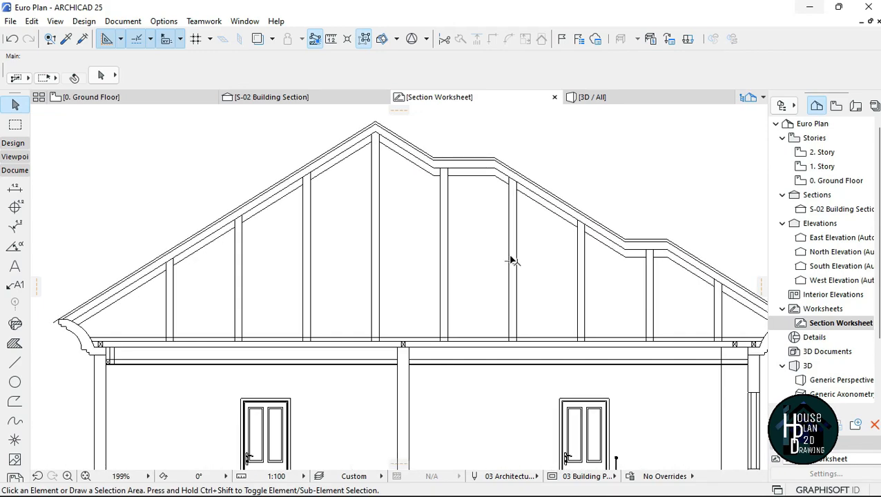
pyautogui.scroll(-1, 543, 154)
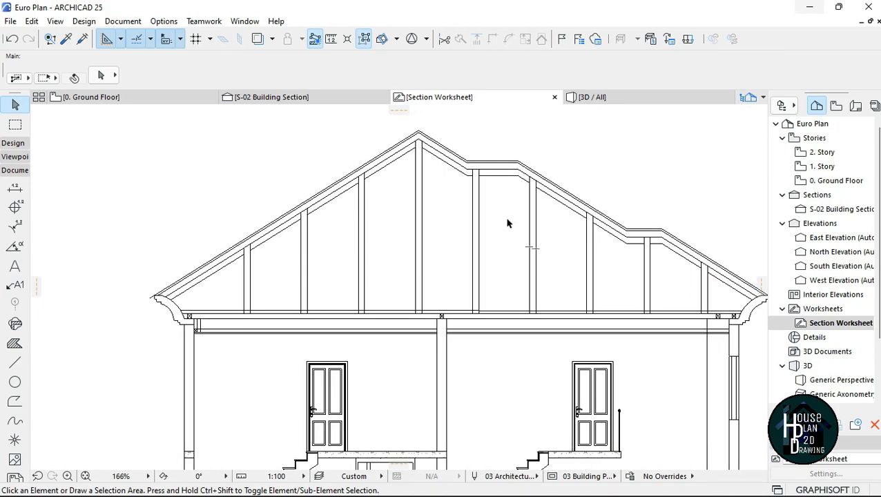
pyautogui.scroll(3, 508, 224)
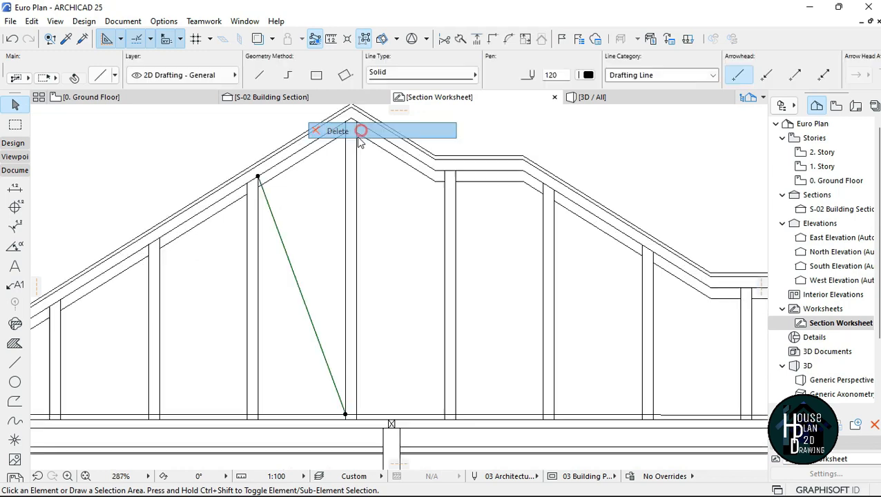
pyautogui.keyDown('alt'); pyautogui.click(346, 263); pyautogui.keyUp('alt')
pyautogui.click(256, 179)
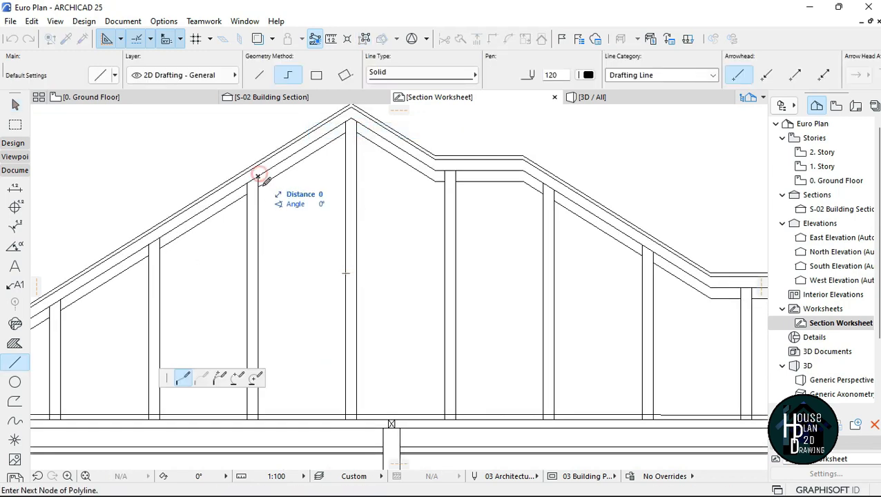
pyautogui.scroll(3, 360, 415)
pyautogui.doubleClick(379, 442)
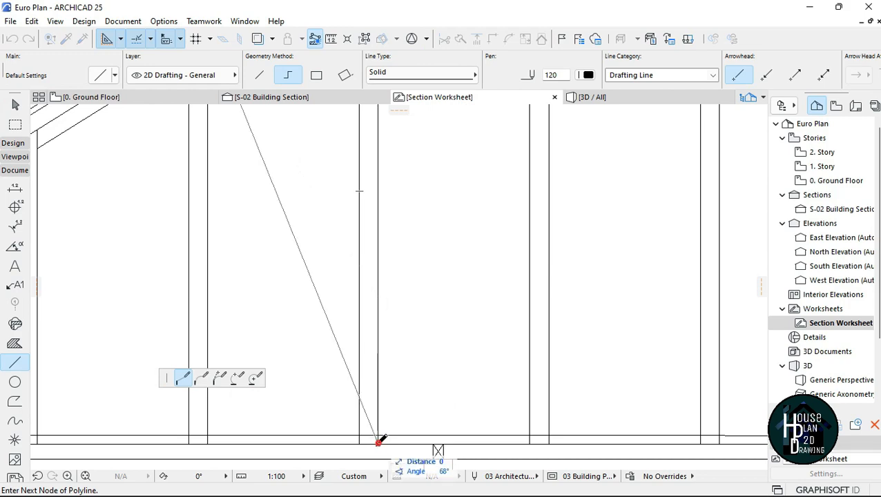
pyautogui.scroll(-5, 368, 304)
pyautogui.press('Escape')
# - Drag a copy of the diagonal brace line from the foot of the central post's right line to that of its left line
pyautogui.scroll(5, 369, 366)
pyautogui.scroll(2, 373, 390)
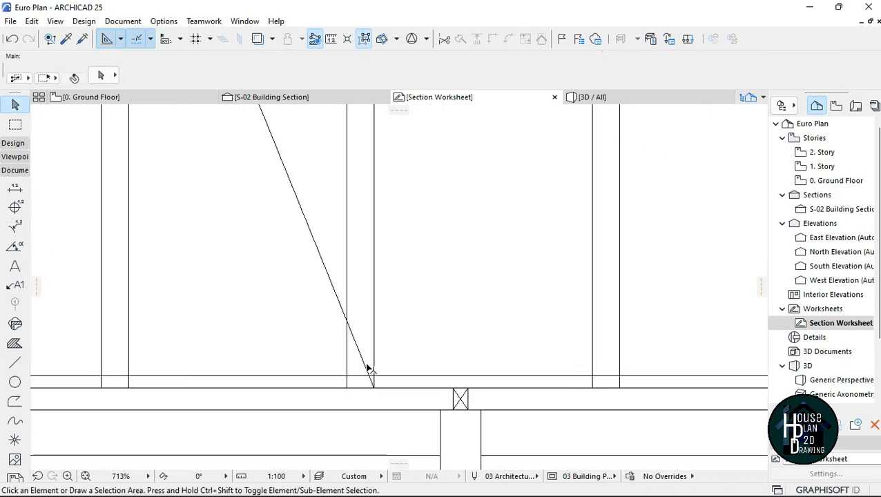
pyautogui.click(366, 368)
pyautogui.hotkey('ctrl', 'shift', 'd')
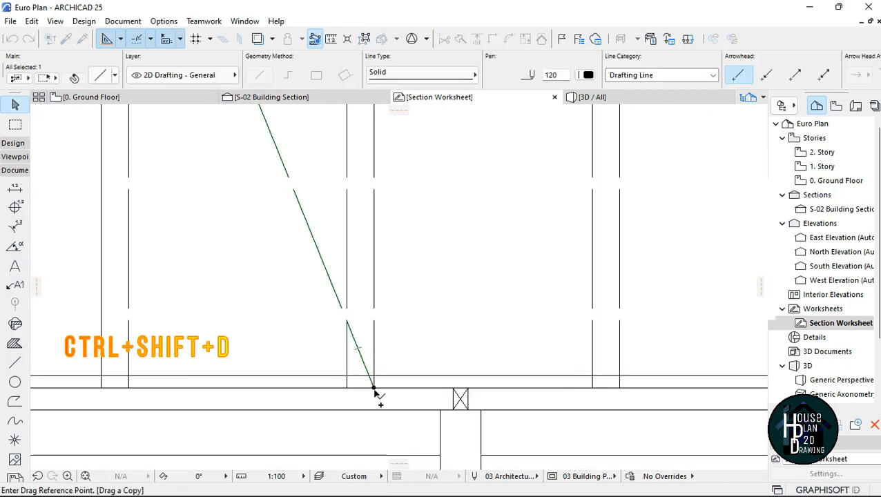
pyautogui.click(374, 389)
pyautogui.click(346, 391)
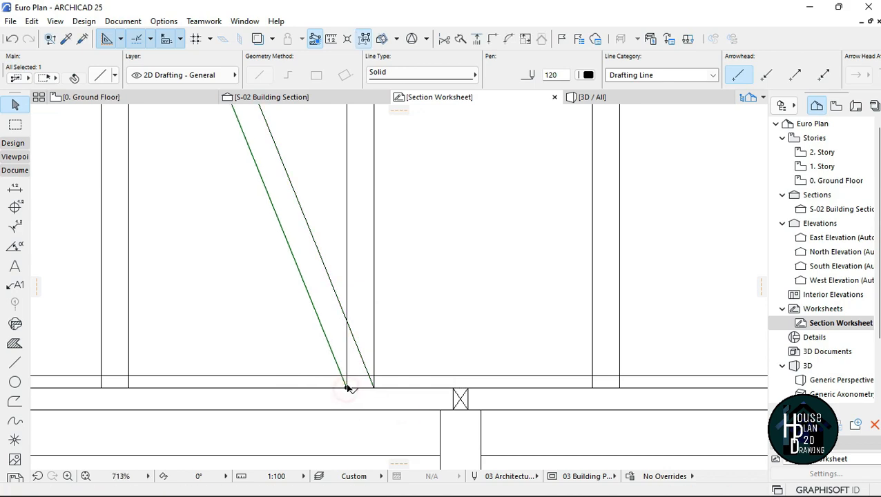
# - Trim the copied brace line's upper end at the post's right line, and the innermost roof line between post and brace
pyautogui.scroll(-5, 352, 380)
pyautogui.scroll(5, 288, 228)
pyautogui.scroll(1, 288, 228)
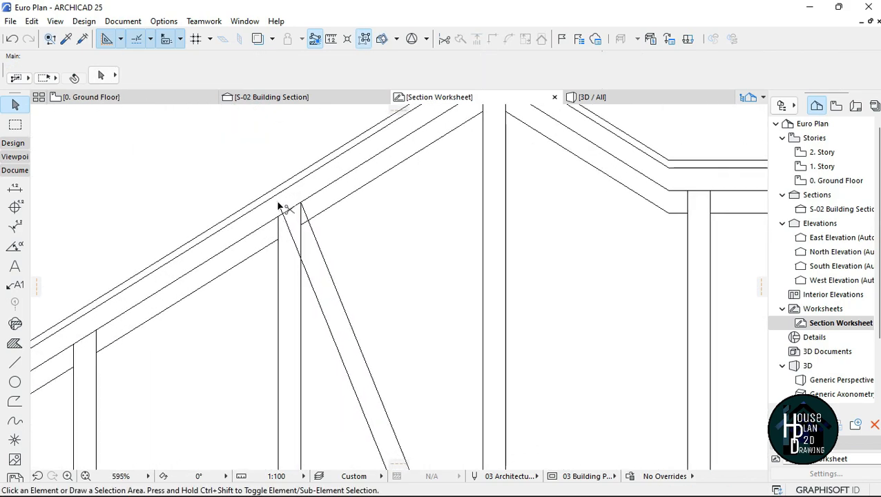
pyautogui.scroll(2, 310, 225)
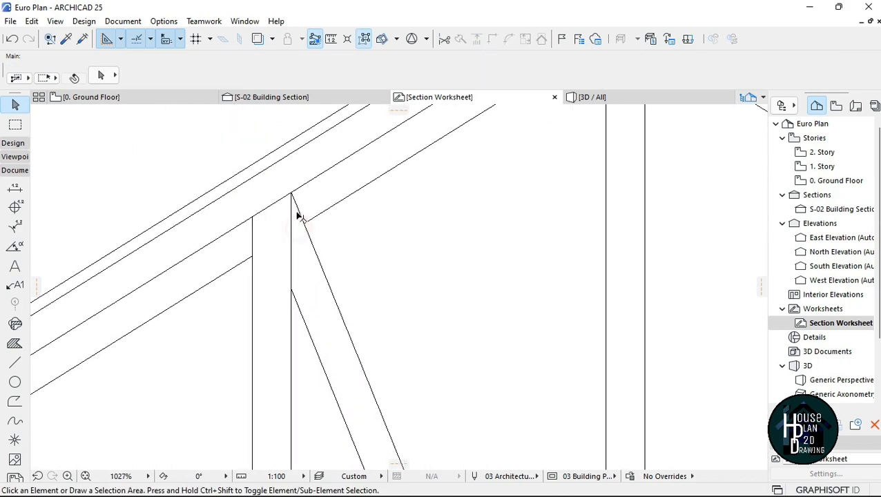
# - Trim the copied brace line's lower end at the central post's left line, and the horizontal line between the post's two lines
pyautogui.scroll(-5, 298, 217)
pyautogui.scroll(4, 352, 338)
pyautogui.scroll(1, 359, 327)
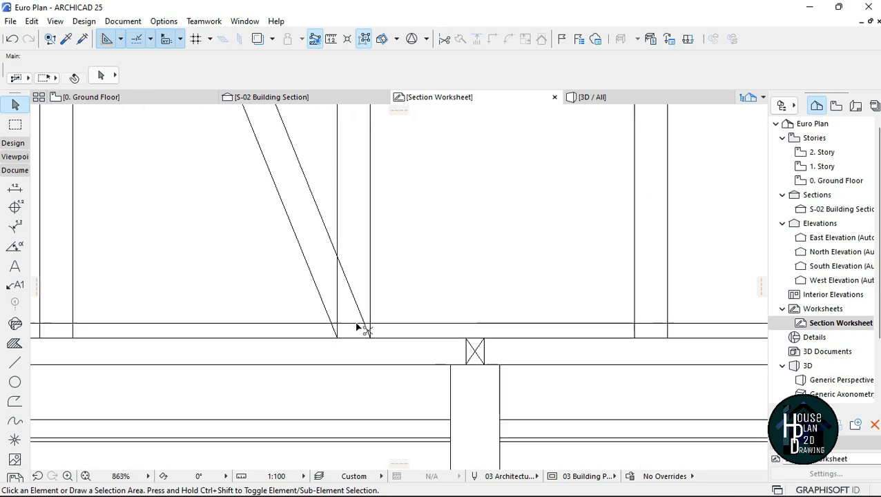
pyautogui.scroll(4, 340, 303)
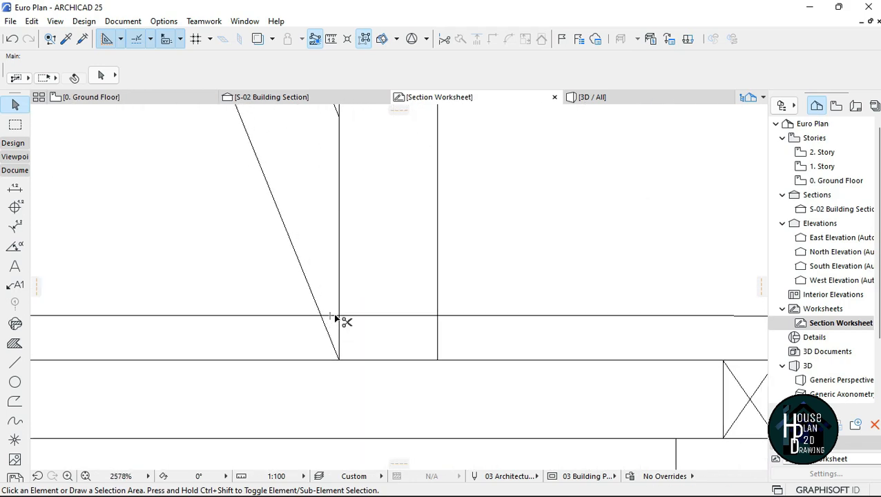
pyautogui.scroll(-5, 363, 325)
pyautogui.scroll(3, 373, 327)
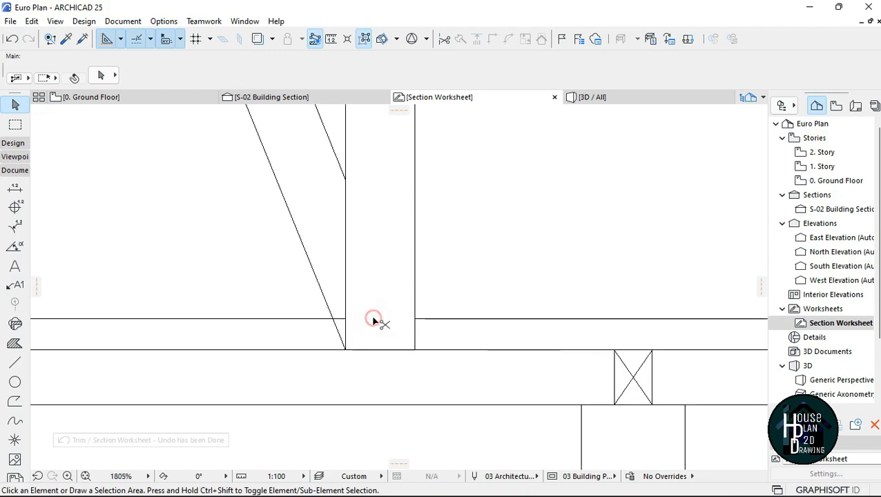
pyautogui.scroll(-4, 373, 319)
pyautogui.scroll(-4, 366, 340)
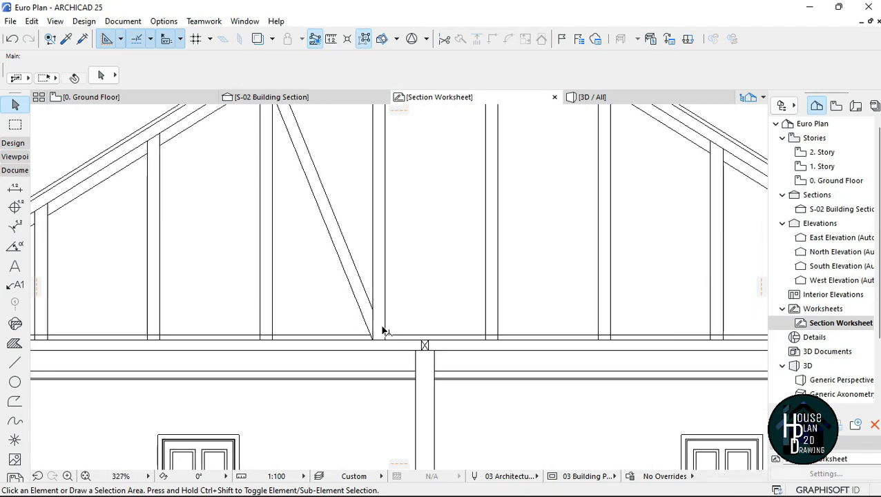
pyautogui.scroll(-1, 343, 197)
pyautogui.scroll(3, 344, 191)
pyautogui.scroll(-3, 379, 258)
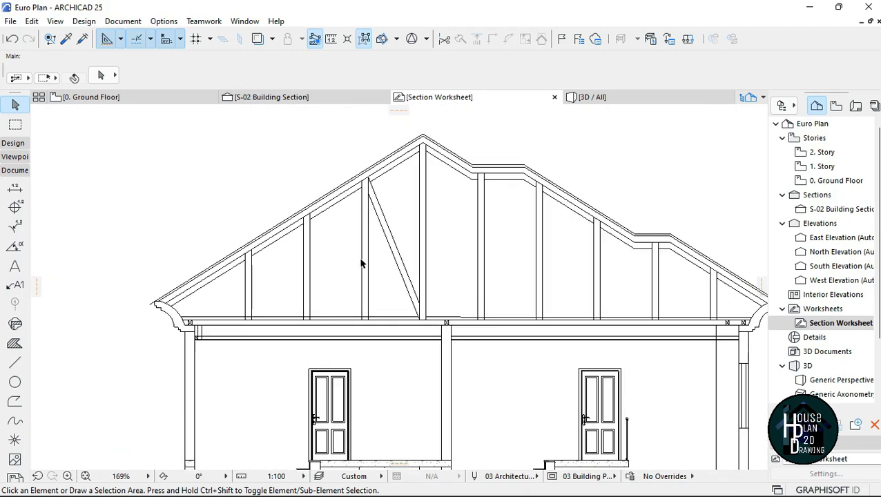
# - Draw a diagonal brace line from the top of the second post from the left to the foot of the third post's right line
pyautogui.scroll(1, 364, 236)
pyautogui.keyDown('alt'); pyautogui.click(370, 261); pyautogui.keyUp('alt')
pyautogui.scroll(3, 293, 242)
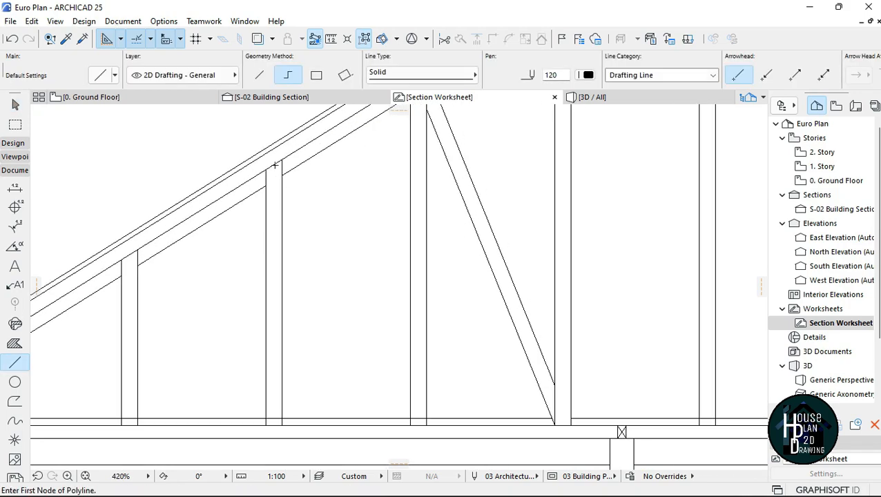
pyautogui.click(281, 157)
pyautogui.scroll(-3, 320, 240)
pyautogui.scroll(5, 365, 346)
pyautogui.doubleClick(401, 341)
# - Draw a diagonal brace line from the top of the leftmost post to the foot of the second post's right line
pyautogui.scroll(-5, 415, 325)
pyautogui.scroll(3, 368, 281)
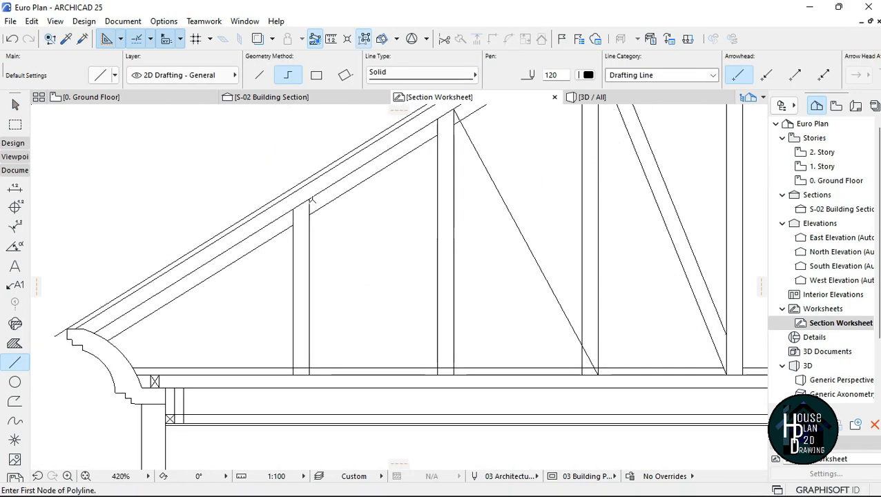
pyautogui.click(385, 210)
pyautogui.doubleClick(450, 366)
pyautogui.scroll(-5, 330, 315)
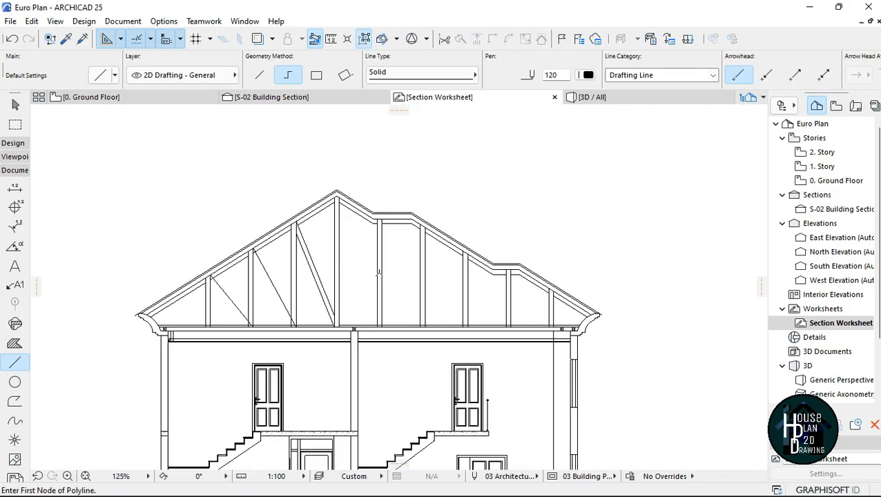
# - Draw a diagonal brace line from the foot of the central post's left line to the top of the first post right of centre
pyautogui.scroll(5, 332, 370)
pyautogui.scroll(-2, 326, 374)
pyautogui.scroll(3, 328, 376)
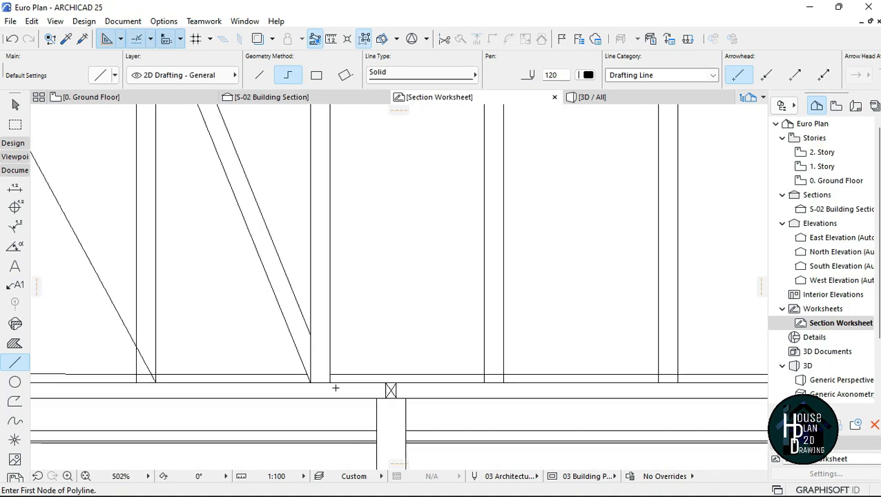
pyautogui.scroll(-2, 342, 387)
pyautogui.scroll(3, 311, 375)
pyautogui.click(310, 375)
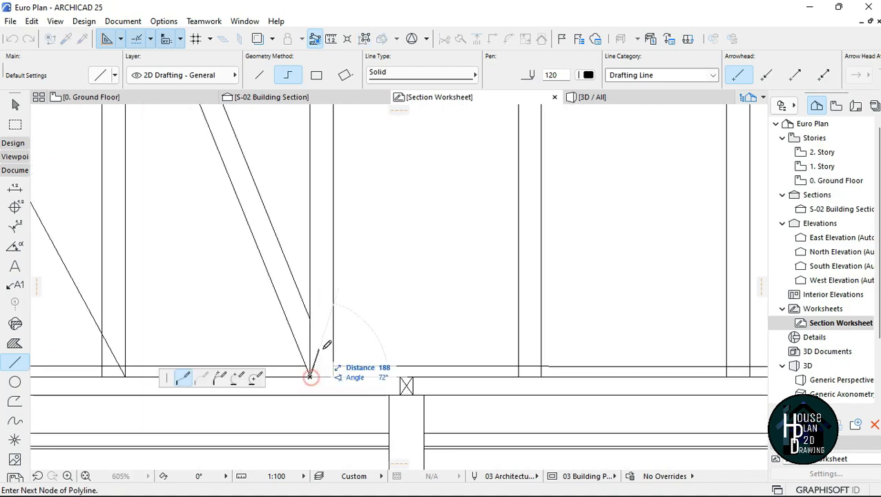
pyautogui.scroll(-4, 327, 351)
pyautogui.scroll(2, 385, 206)
pyautogui.doubleClick(404, 173)
# - Draw a diagonal brace line from the foot of the second post right of centre to the top of the third
pyautogui.scroll(-4, 373, 205)
pyautogui.scroll(3, 424, 236)
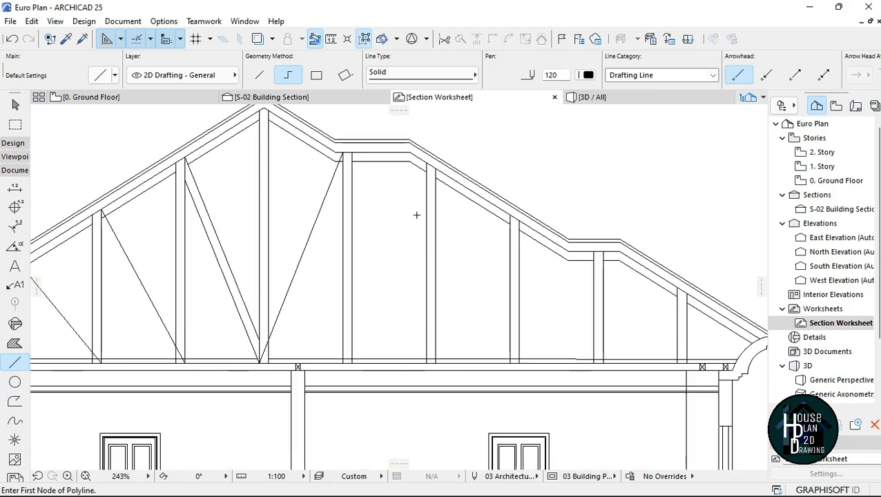
pyautogui.scroll(2, 532, 269)
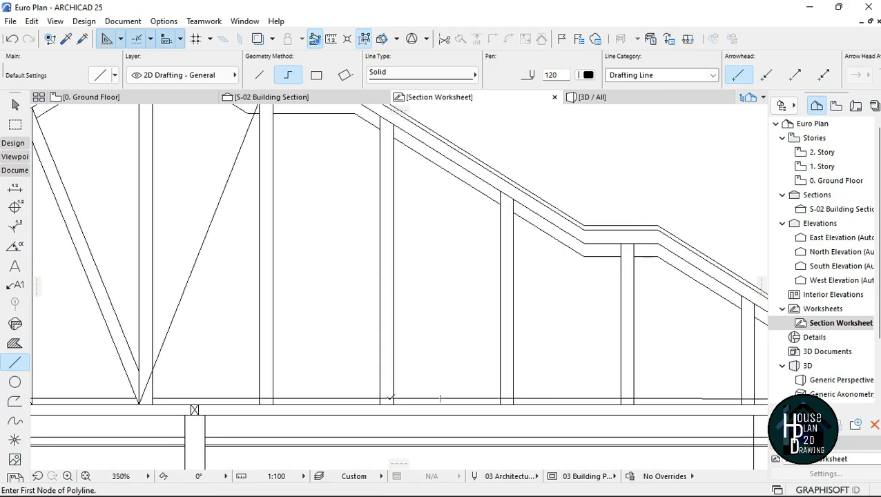
pyautogui.click(380, 405)
pyautogui.doubleClick(501, 191)
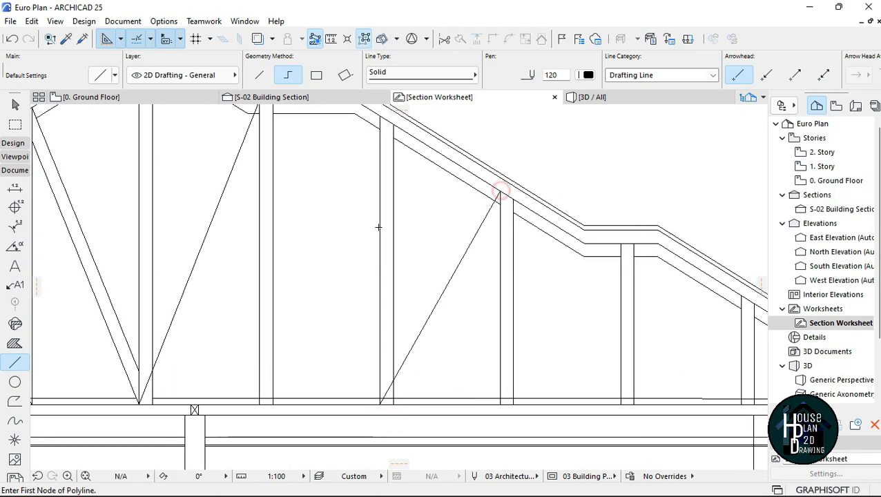
# - Draw a diagonal brace line from the foot of the third post right of centre to the top of the fourth
pyautogui.scroll(-3, 377, 228)
pyautogui.scroll(3, 486, 265)
pyautogui.scroll(1, 416, 332)
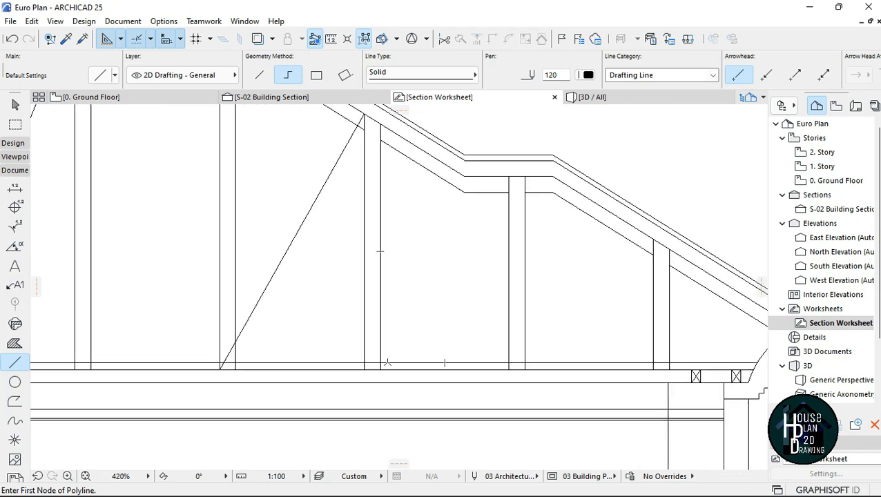
pyautogui.click(365, 363)
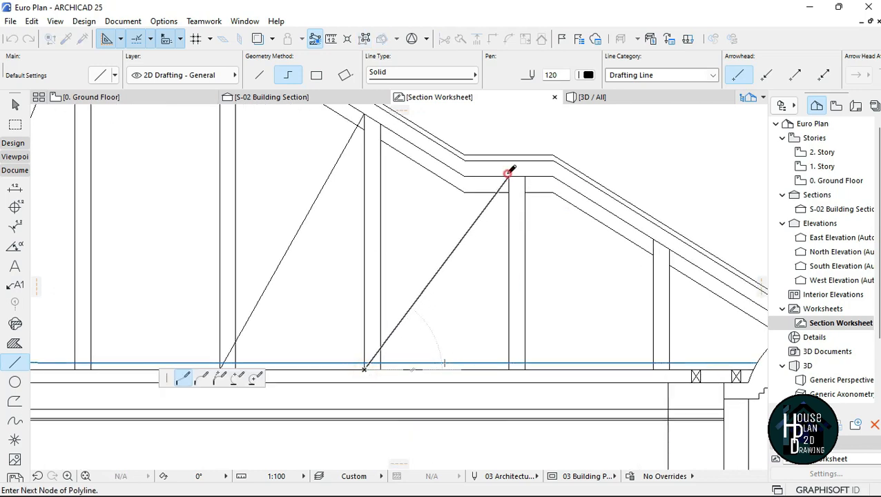
pyautogui.doubleClick(509, 192)
# - Draw a diagonal brace line from the foot of the fourth post right of centre to the top of the outermost right post
pyautogui.scroll(-4, 509, 192)
pyautogui.scroll(2, 475, 243)
pyautogui.scroll(2, 475, 243)
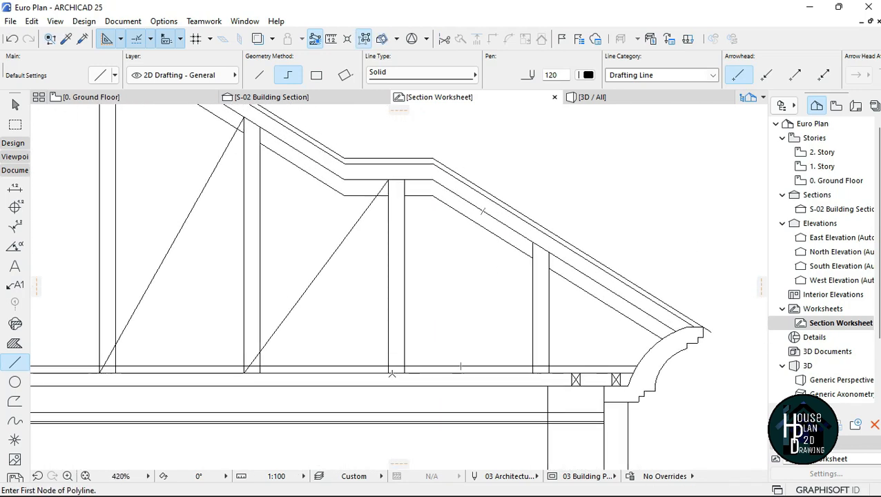
pyautogui.click(389, 374)
pyautogui.doubleClick(532, 241)
pyautogui.scroll(-7, 667, 248)
pyautogui.press('Escape')
pyautogui.scroll(3, 368, 254)
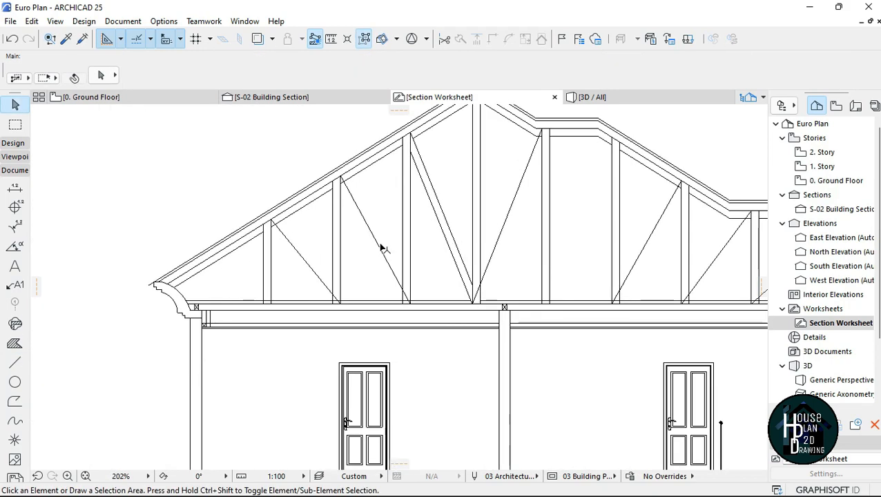
# - Drag a copy of the two single left brace lines from the foot of the post's right line to that of its left line
pyautogui.click(380, 244)
pyautogui.keyDown('shift'); pyautogui.click(313, 270); pyautogui.keyUp('shift')
pyautogui.scroll(3, 319, 289)
pyautogui.scroll(-3, 381, 315)
pyautogui.scroll(5, 408, 300)
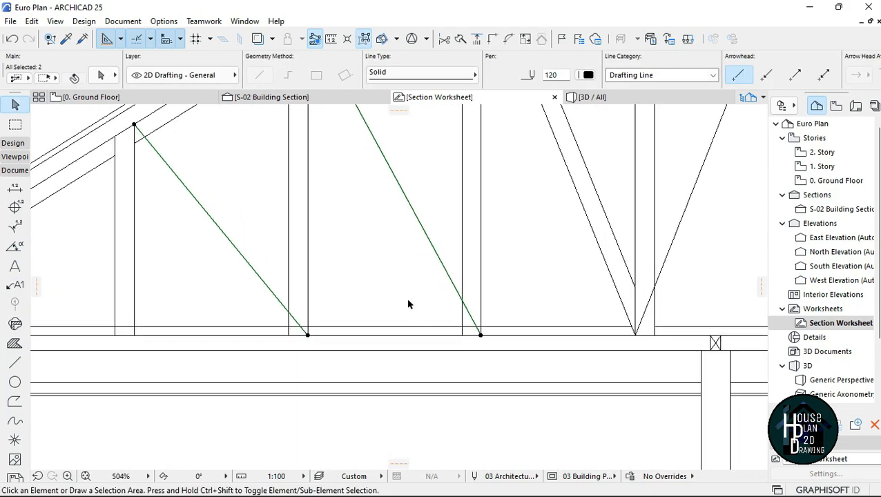
pyautogui.hotkey('ctrl', 'shift', 'd')
pyautogui.scroll(3, 429, 329)
pyautogui.click(518, 339)
# - Trim both ends of the brace between the second and third posts from the left, plus the horizontal and innermost roof lines crossing there
pyautogui.scroll(4, 495, 344)
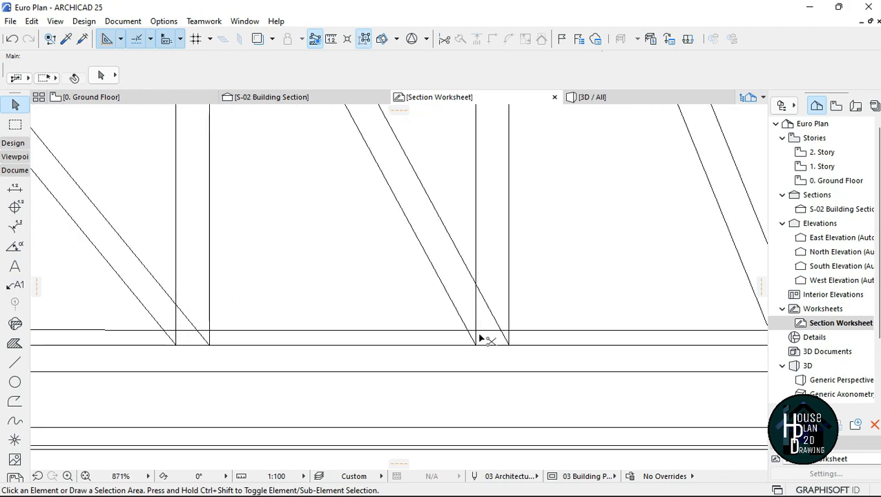
pyautogui.scroll(-10, 519, 335)
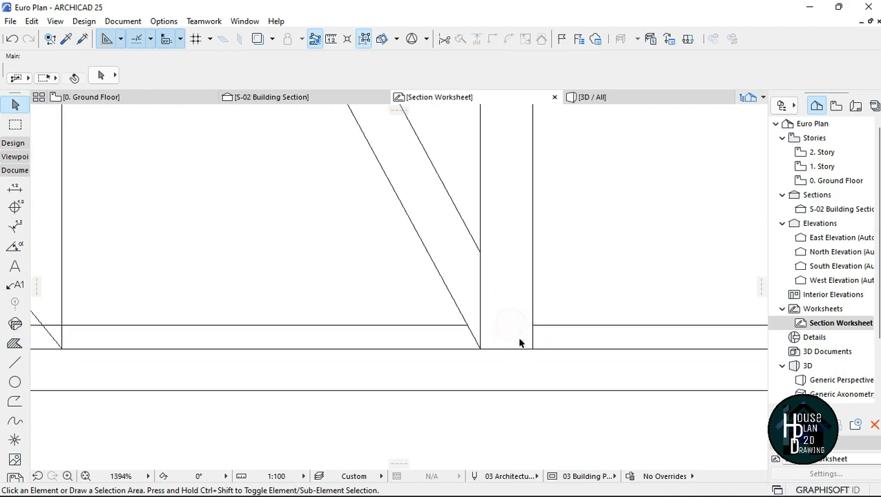
pyautogui.scroll(7, 448, 208)
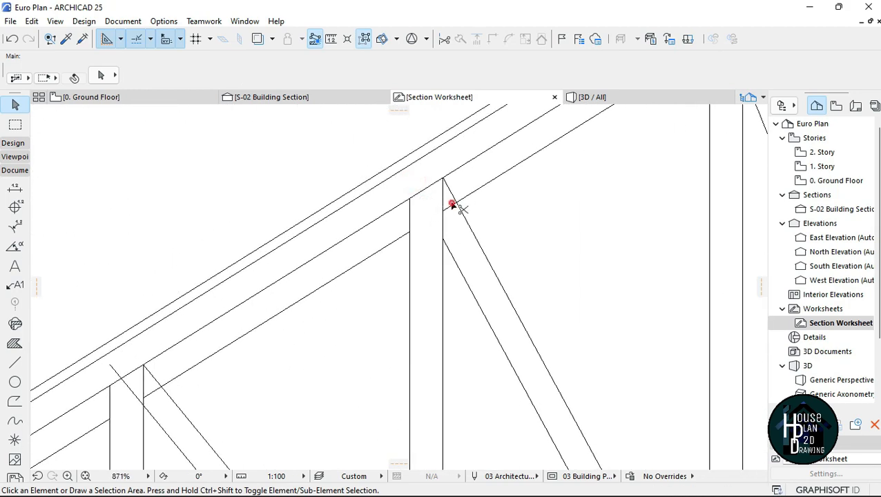
pyautogui.scroll(-7, 453, 205)
# - Trim the horizontal line between the leftmost brace's two lines at the foot of the second post from the left
pyautogui.scroll(8, 473, 385)
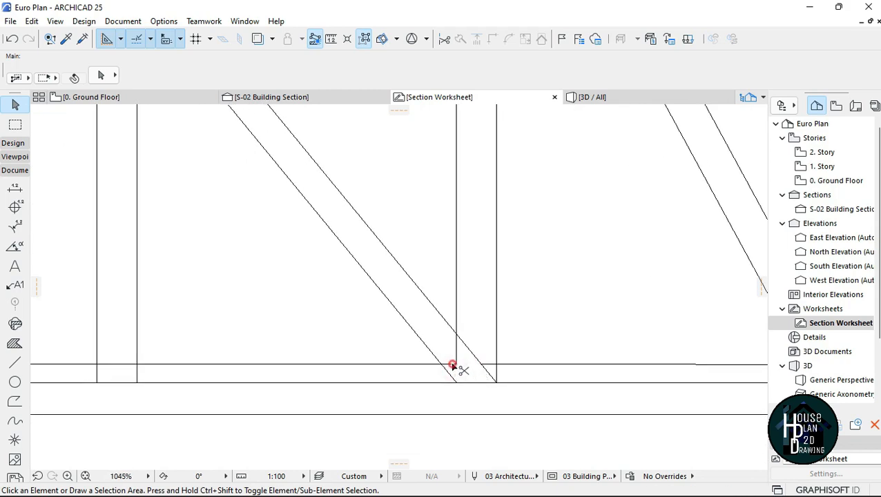
pyautogui.scroll(-5, 452, 366)
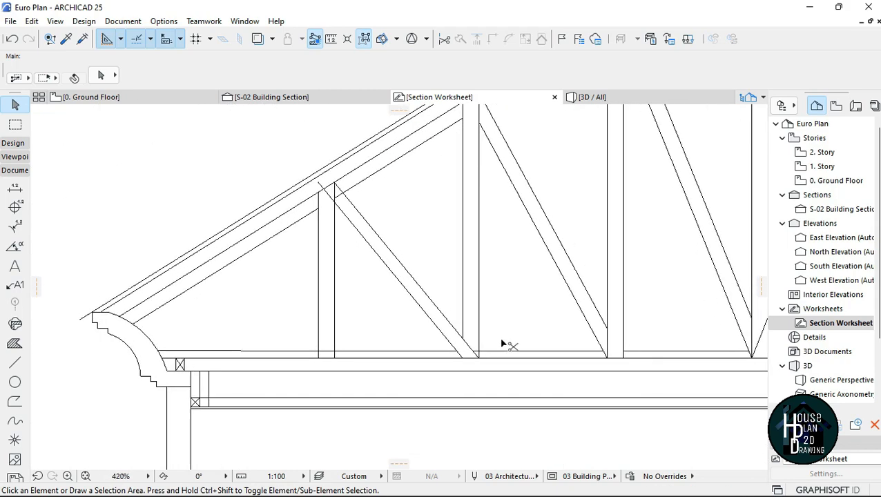
pyautogui.scroll(4, 462, 355)
# - Undo the last trim of the second post's left line and stretch its lower end down to the truss base line
pyautogui.hotkey('ctrl', 'z')
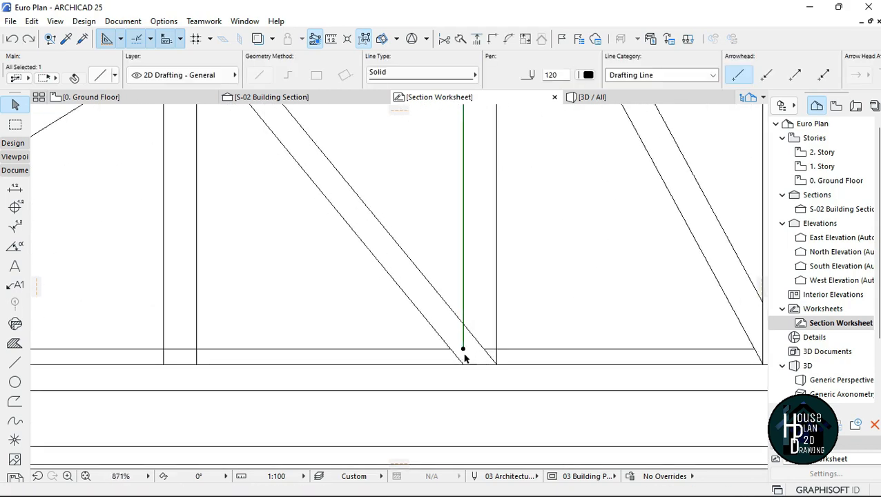
pyautogui.scroll(-3, 463, 355)
pyautogui.scroll(4, 461, 355)
pyautogui.click(457, 340)
pyautogui.click(457, 358)
pyautogui.press('Escape')
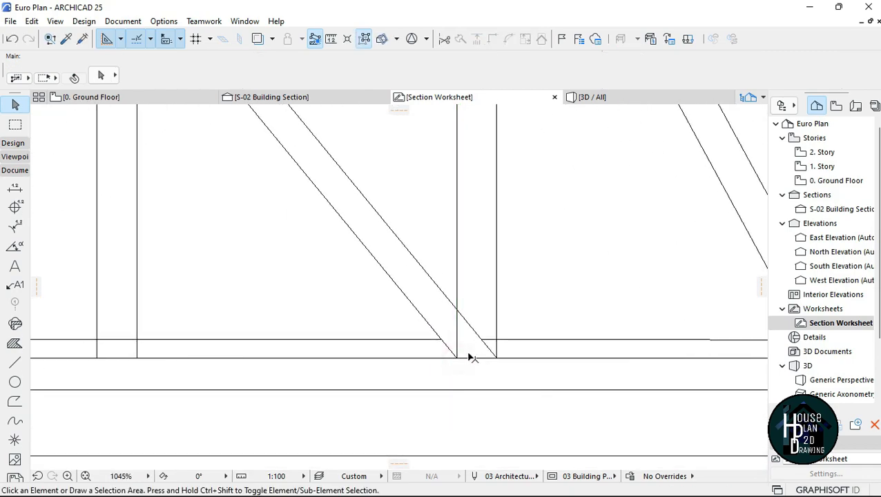
# - Trim the leftmost brace's lower end at the left line of the second post from the left
pyautogui.scroll(-2, 470, 357)
pyautogui.scroll(1, 486, 358)
pyautogui.scroll(-6, 473, 346)
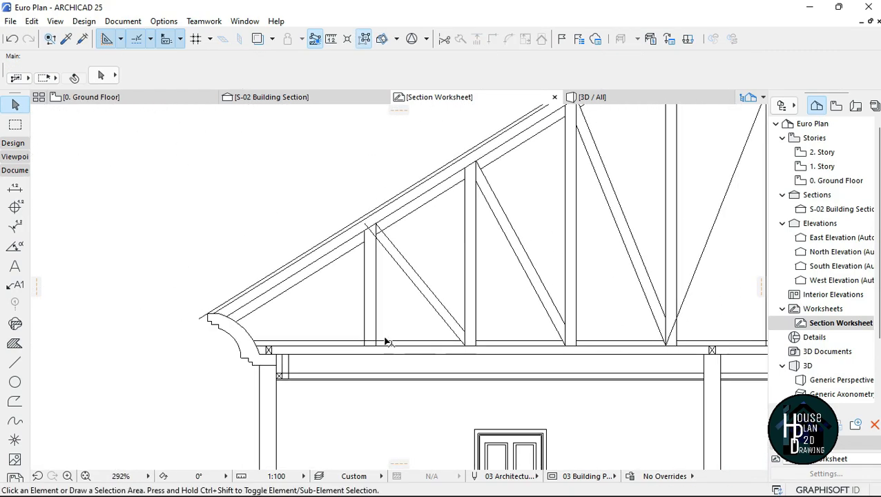
# - Trim the horizontal line above the truss base inside the remaining posts, including those right of centre
pyautogui.scroll(5, 387, 342)
pyautogui.scroll(-8, 403, 339)
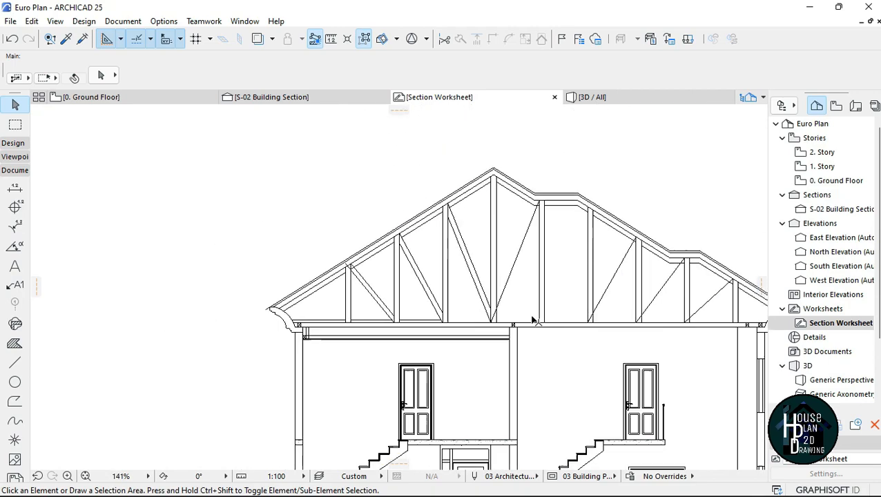
pyautogui.scroll(7, 532, 320)
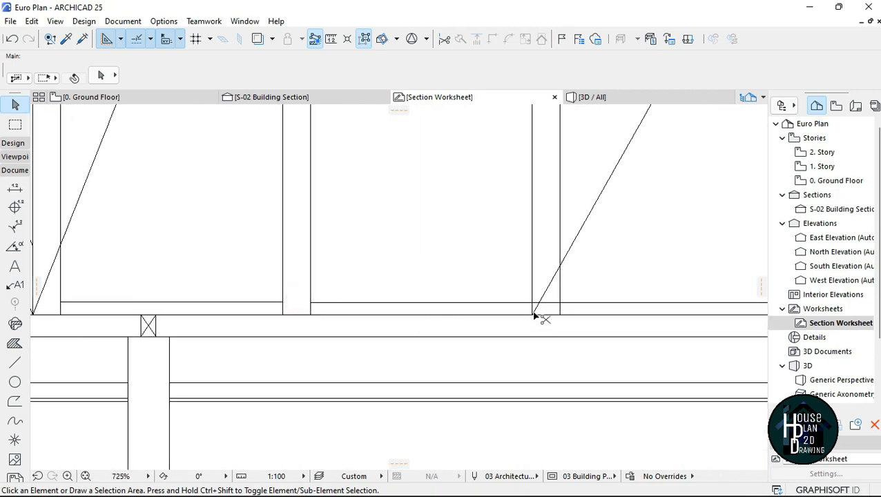
pyautogui.scroll(-6, 546, 311)
pyautogui.scroll(2, 486, 186)
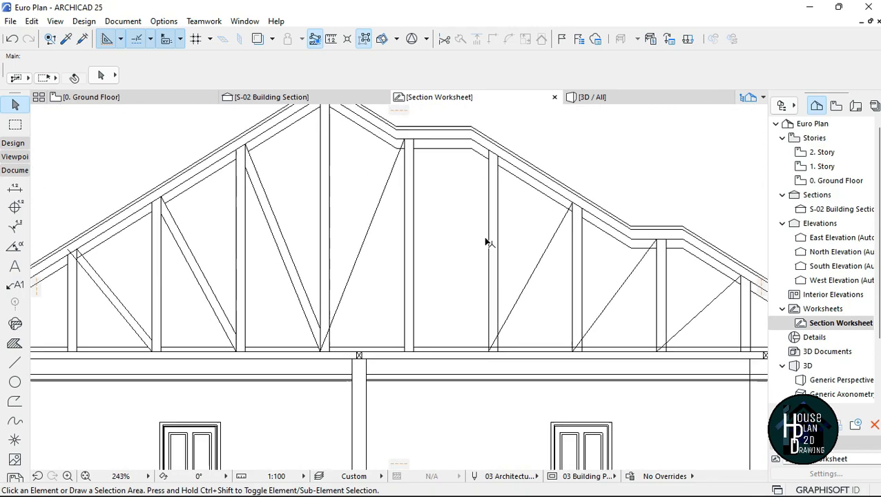
# - Trim the leftmost brace's lower line at the top of the leftmost post, back to the post's right line
pyautogui.scroll(-3, 467, 252)
pyautogui.scroll(1, 466, 252)
pyautogui.scroll(4, 162, 271)
pyautogui.scroll(3, 183, 210)
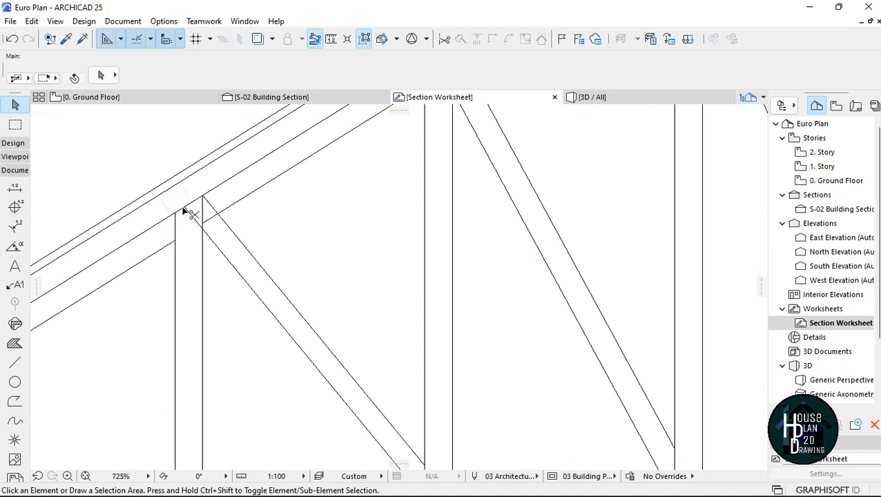
pyautogui.scroll(-6, 211, 220)
pyautogui.scroll(1, 541, 187)
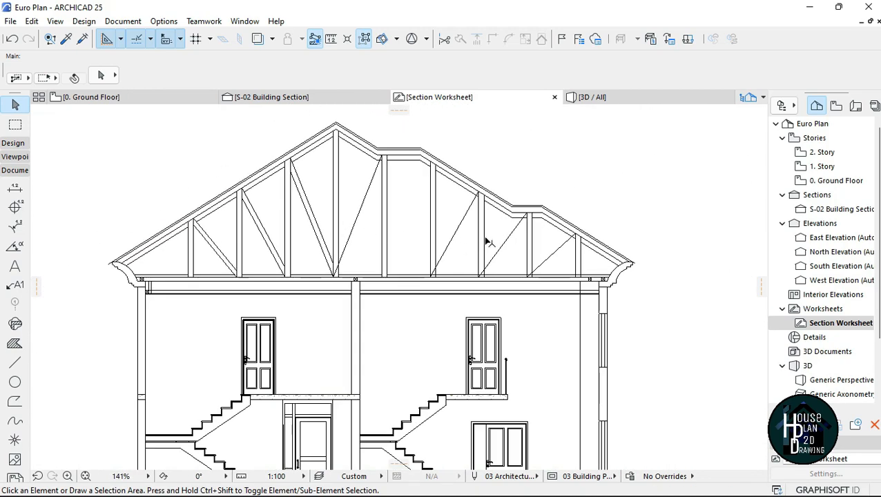
# - Drag a copy of the brace line right of centre from the foot of the central post's left line to its right line
pyautogui.scroll(2, 304, 293)
pyautogui.scroll(3, 303, 293)
pyautogui.click(327, 195)
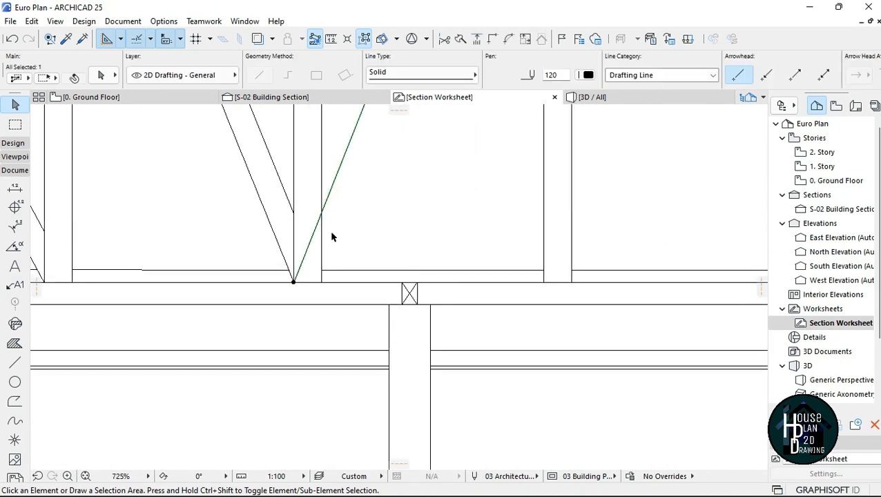
pyautogui.click(302, 284)
# - Undo the last trim of the central post's right line
pyautogui.scroll(-3, 325, 280)
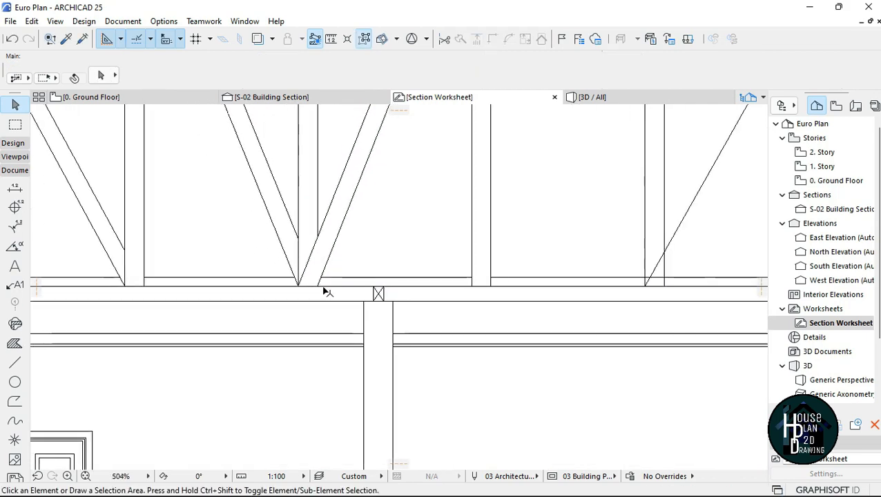
pyautogui.scroll(-3, 328, 291)
pyautogui.hotkey('ctrl', 'z')
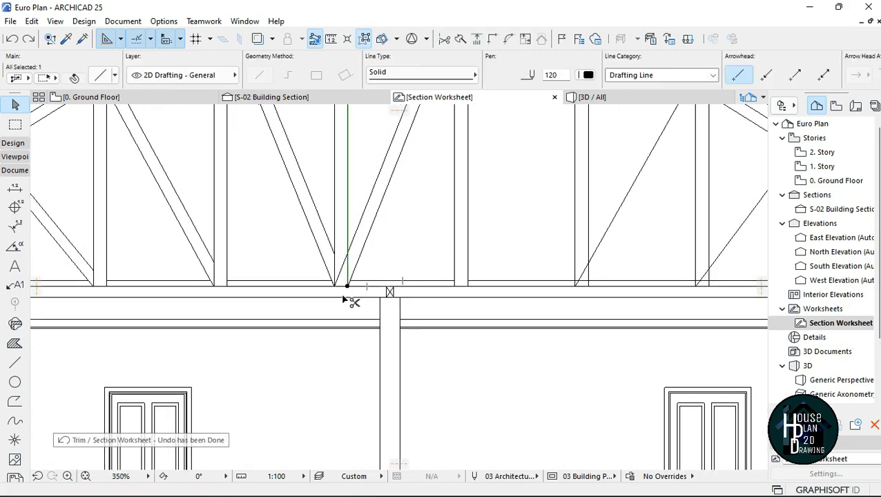
pyautogui.scroll(2, 343, 298)
pyautogui.press('Escape')
pyautogui.scroll(-9, 346, 285)
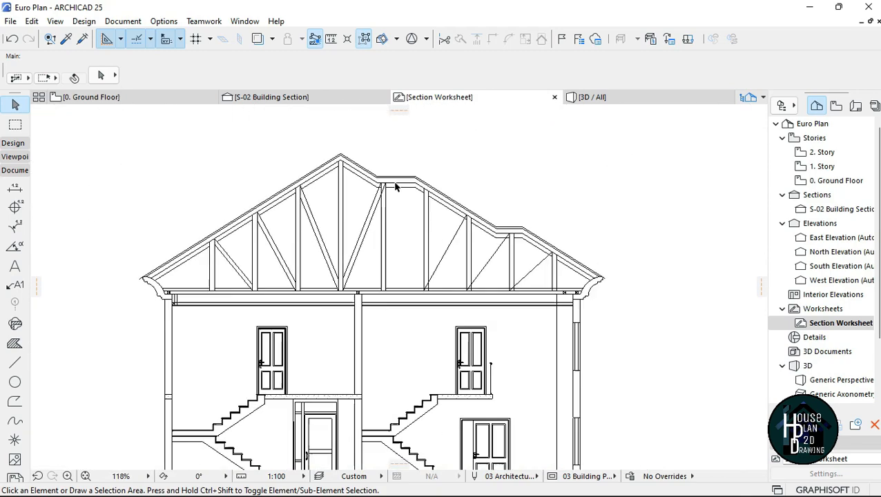
# - Draw a horizontal line at mid-height between the first and second posts right of centre, using the post line's settings
pyautogui.scroll(9, 388, 187)
pyautogui.scroll(-5, 358, 205)
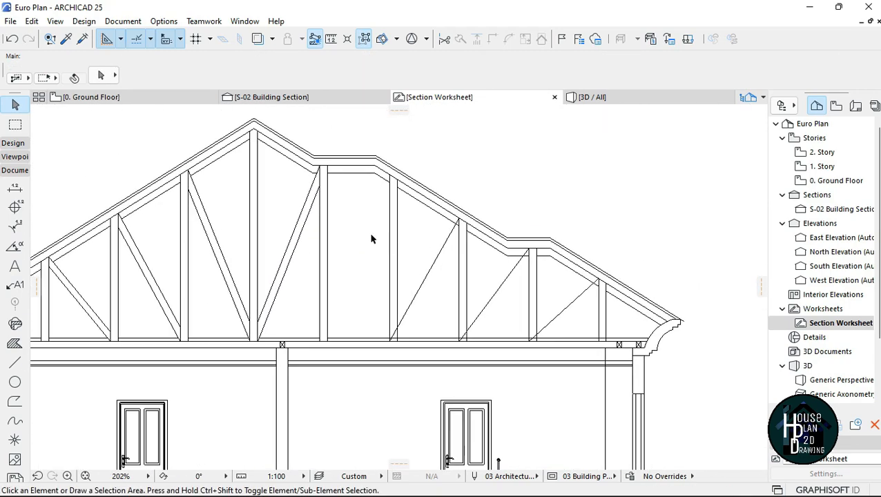
pyautogui.scroll(-4, 401, 231)
pyautogui.scroll(3, 404, 246)
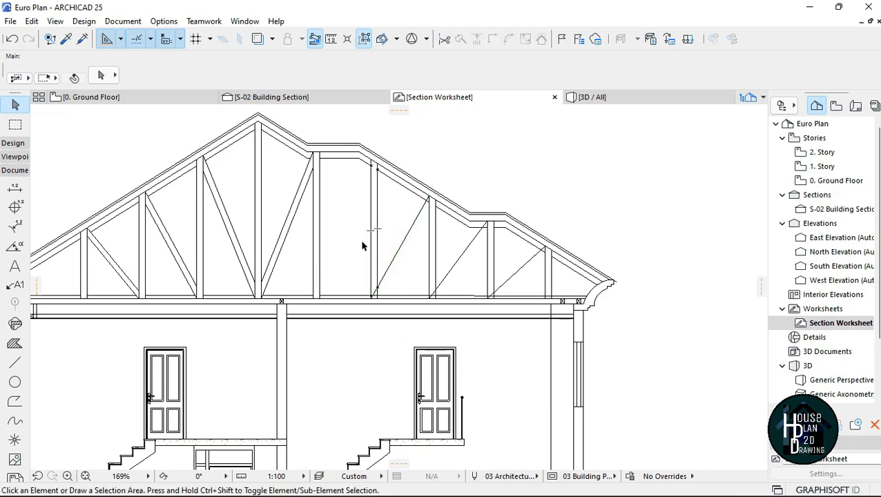
pyautogui.scroll(2, 359, 250)
pyautogui.keyDown('alt'); pyautogui.click(319, 224); pyautogui.keyUp('alt')
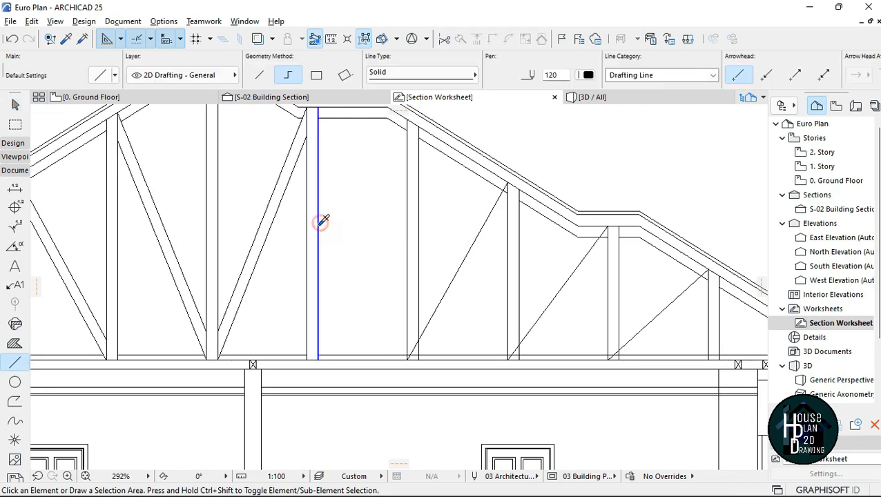
pyautogui.click(319, 236)
pyautogui.doubleClick(408, 236)
pyautogui.press('Escape')
# - Copy the new horizontal line a short distance above and below itself between the two posts
pyautogui.click(344, 206)
pyautogui.click(373, 237)
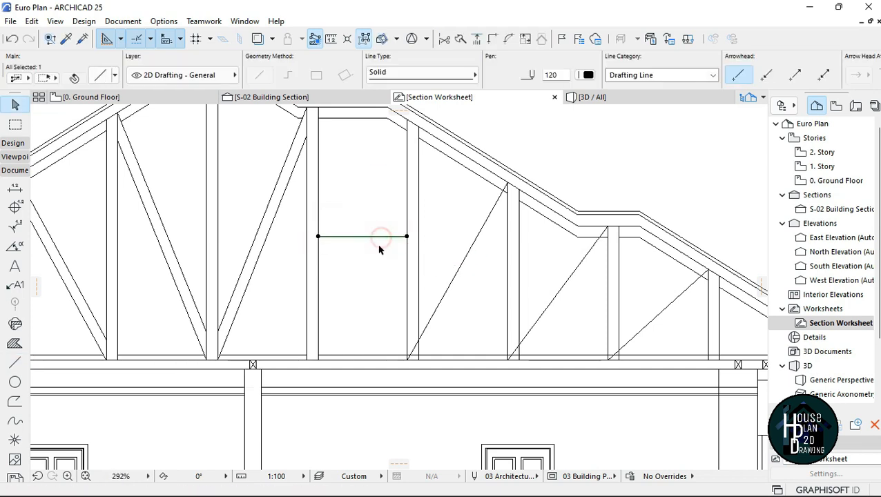
pyautogui.hotkey('ctrl', 'd')
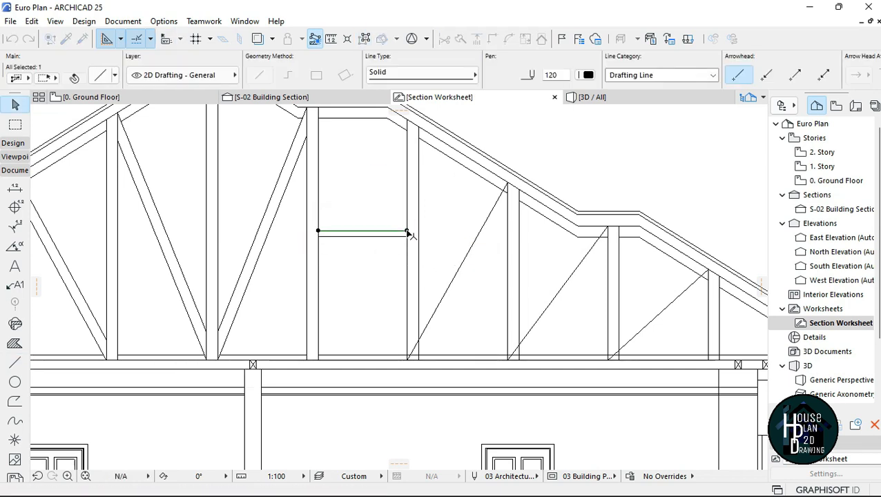
pyautogui.press('Escape')
pyautogui.click(402, 237)
pyautogui.hotkey('ctrl', 'shift', 'd')
pyautogui.click(408, 236)
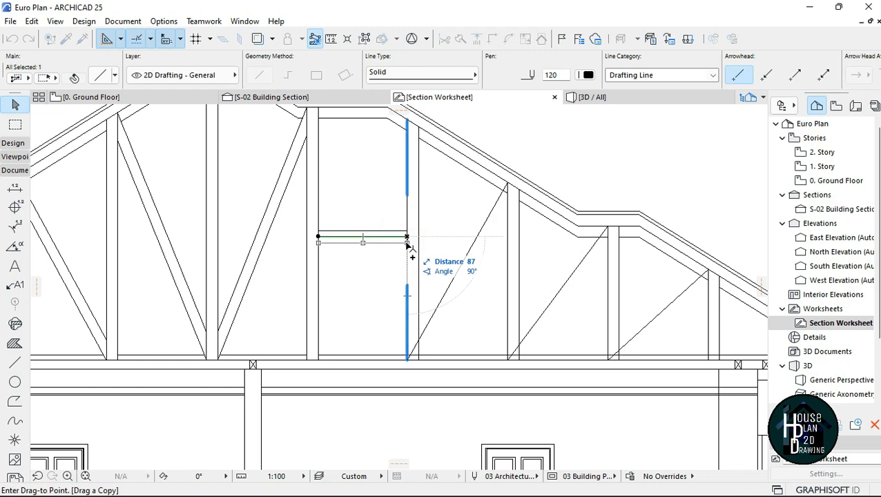
# - Delete the middle horizontal line between the two posts, keeping its upper and lower copies
pyautogui.click(397, 236)
pyautogui.rightClick(389, 256)
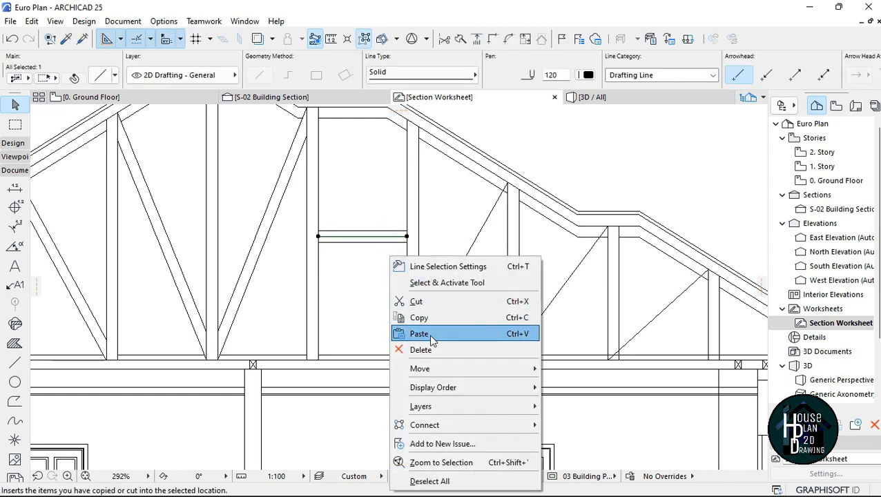
pyautogui.click(420, 349)
pyautogui.scroll(-5, 389, 255)
pyautogui.scroll(4, 372, 257)
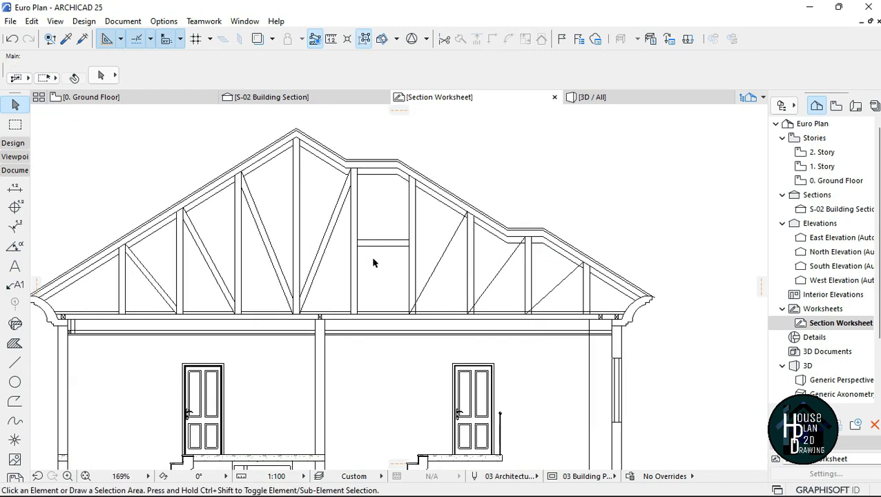
# - Drag a copy of the three single brace lines right of centre 150 horizontally, from the post's left line to its right line
pyautogui.moveTo(458, 269); pyautogui.dragTo(404, 259, button='middle')
pyautogui.click(395, 257)
pyautogui.scroll(-1, 401, 260)
pyautogui.moveTo(442, 296); pyautogui.dragTo(436, 271, button='middle')
pyautogui.scroll(1, 437, 271)
pyautogui.keyDown('shift'); pyautogui.click(453, 247); pyautogui.keyUp('shift')
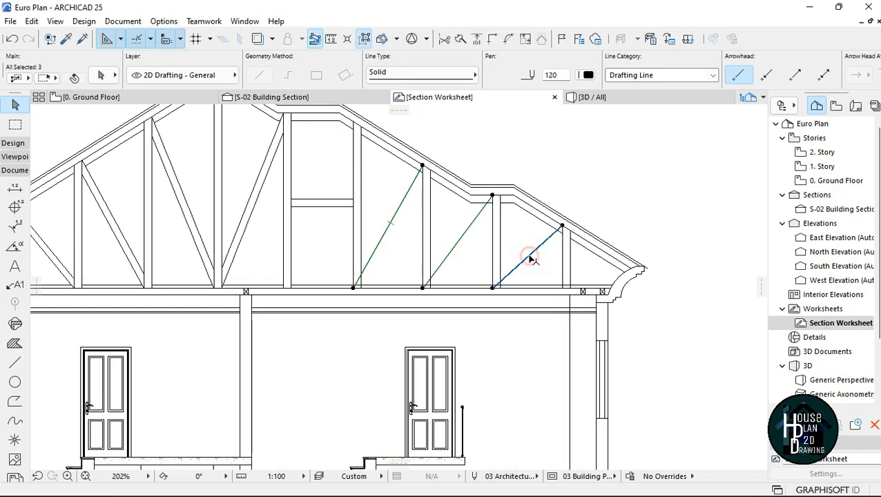
pyautogui.scroll(4, 472, 279)
pyautogui.hotkey('ctrl', 'shift', 'd')
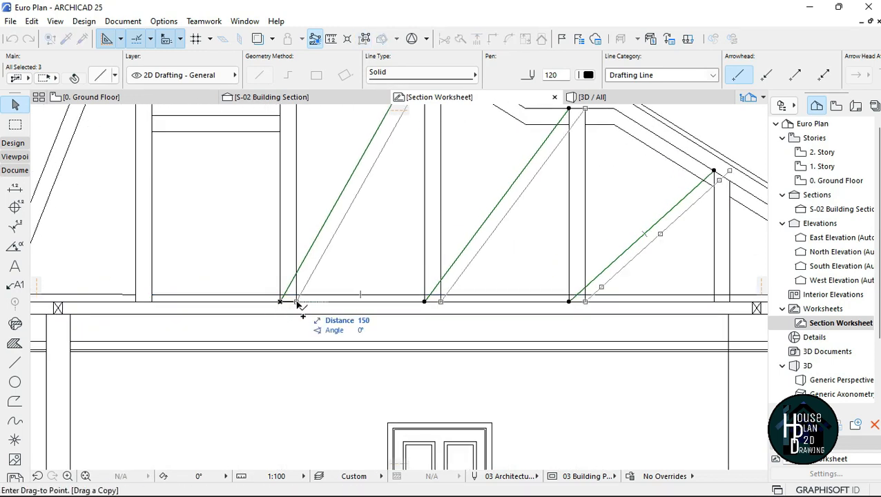
pyautogui.click(297, 302)
# - Trim the brace lines and the horizontal base line at the feet of the first two newly doubled braces
pyautogui.scroll(5, 283, 304)
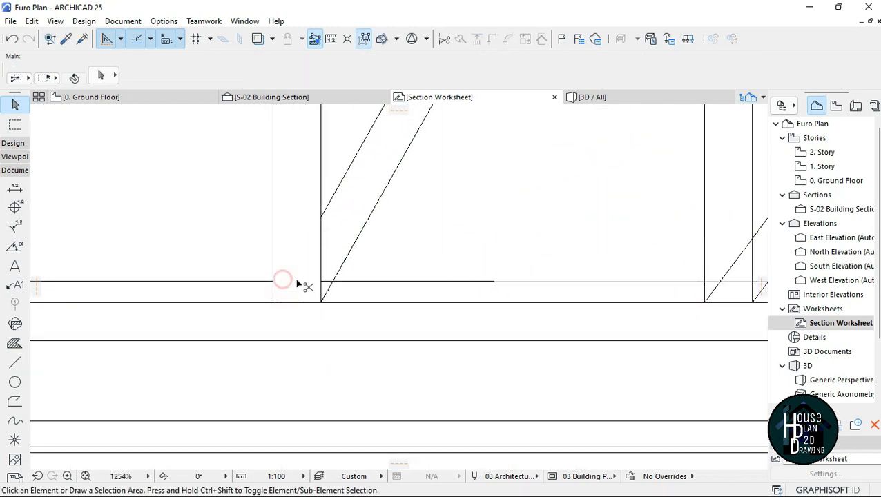
pyautogui.keyDown('ctrl'); pyautogui.click(331, 283); pyautogui.keyUp('ctrl')
pyautogui.scroll(-2, 327, 292)
pyautogui.hotkey('ctrl', 'z')
pyautogui.press('Escape')
pyautogui.scroll(2, 323, 294)
pyautogui.keyDown('ctrl'); pyautogui.click(317, 281); pyautogui.keyUp('ctrl')
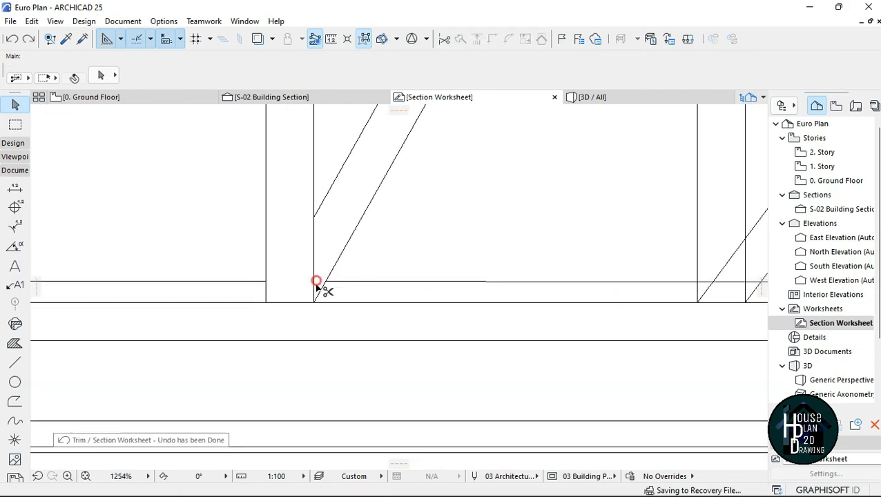
pyautogui.scroll(-4, 276, 301)
pyautogui.scroll(3, 400, 301)
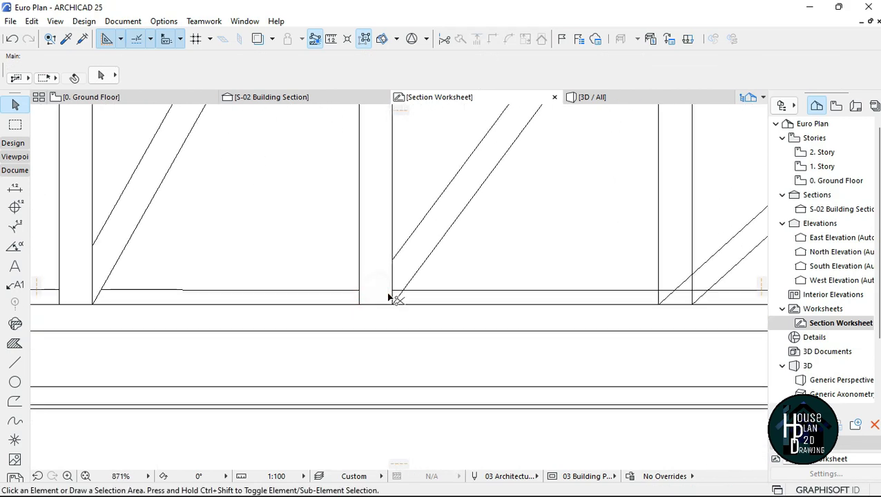
# - Trim the rightmost brace's upper line and the horizontal base line at the foot of its post
pyautogui.scroll(-6, 384, 303)
pyautogui.scroll(7, 464, 286)
pyautogui.keyDown('ctrl'); pyautogui.click(332, 291); pyautogui.keyUp('ctrl')
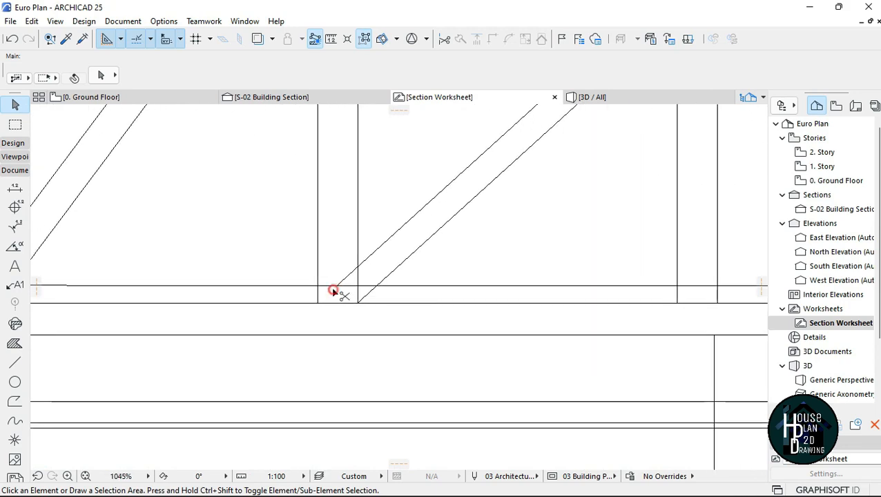
pyautogui.keyDown('ctrl'); pyautogui.click(351, 287); pyautogui.keyUp('ctrl')
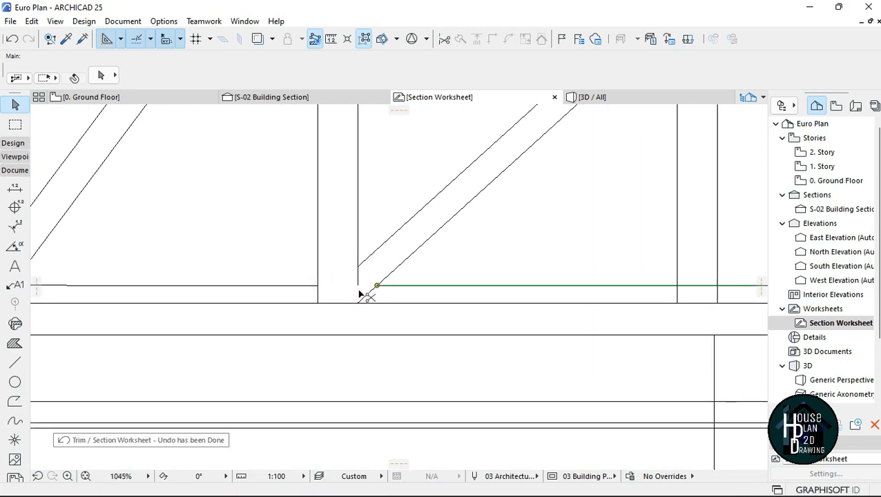
pyautogui.keyDown('ctrl'); pyautogui.click(358, 297); pyautogui.keyUp('ctrl')
# - Trim the lower lines of the three right-hand braces at their tops, back to the posts' left lines
pyautogui.scroll(-5, 415, 269)
pyautogui.scroll(5, 429, 204)
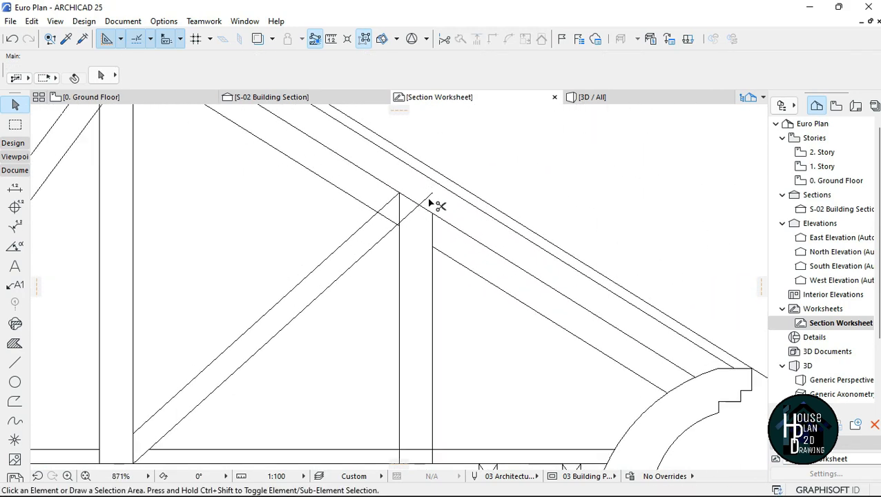
pyautogui.hotkey('ctrl', 'z')
pyautogui.scroll(3, 403, 217)
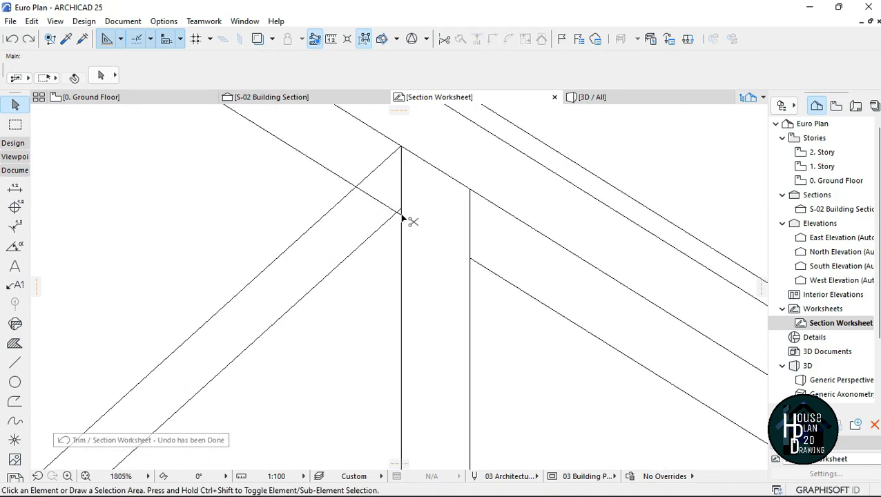
pyautogui.scroll(-4, 400, 228)
pyautogui.scroll(3, 413, 218)
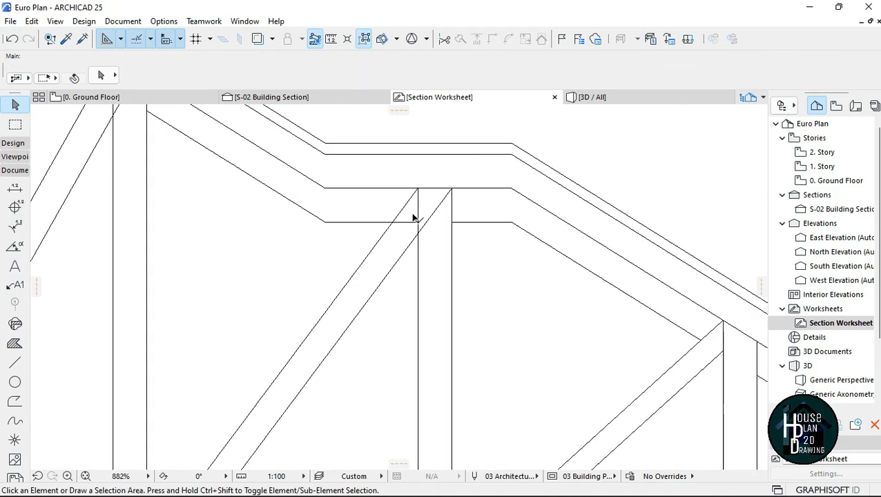
pyautogui.scroll(-6, 410, 225)
pyautogui.scroll(6, 414, 169)
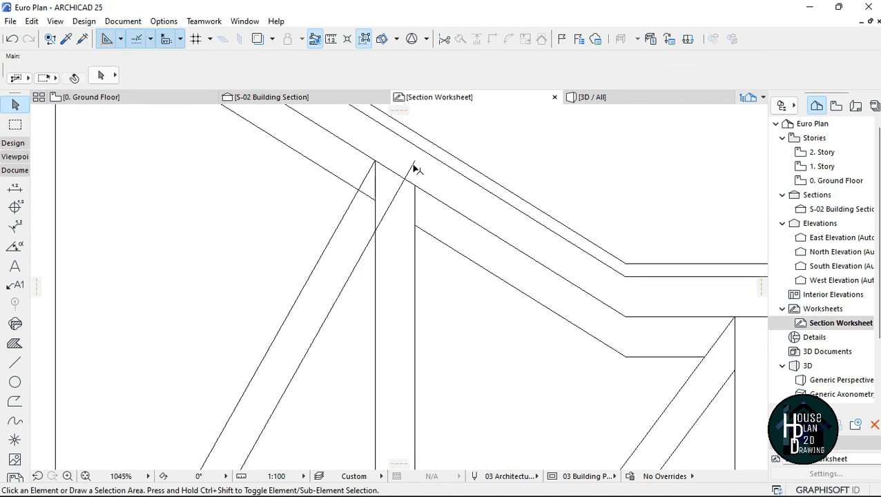
pyautogui.scroll(-8, 377, 204)
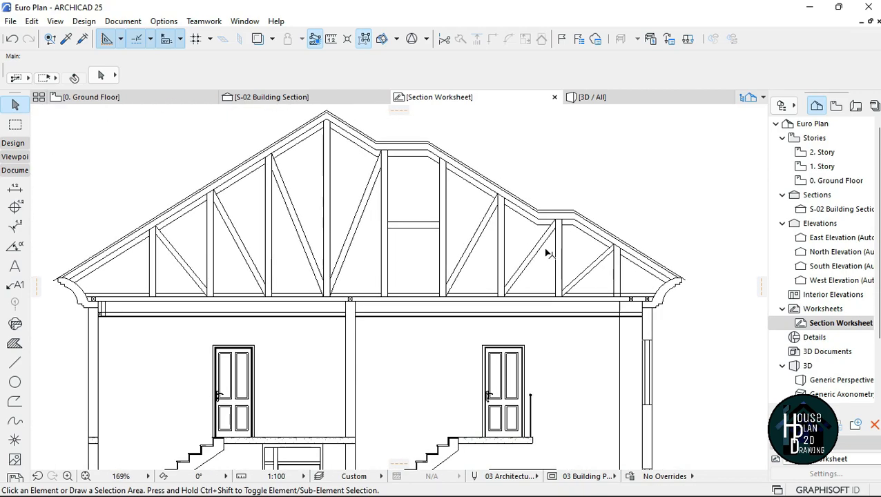
# - Inspect the roof truss framing across the whole section and at the joints below the ridge
pyautogui.scroll(3, 532, 221)
pyautogui.scroll(-3, 535, 230)
pyautogui.scroll(2, 527, 236)
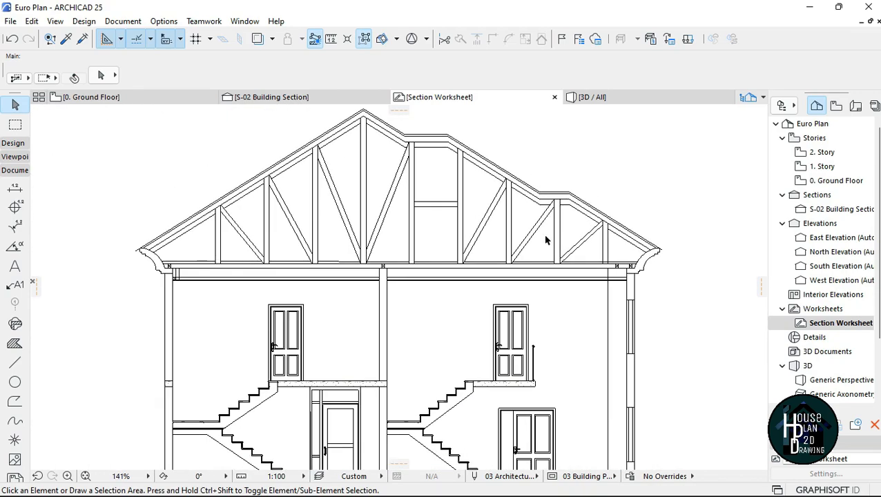
pyautogui.scroll(-2, 461, 210)
pyautogui.scroll(3, 442, 208)
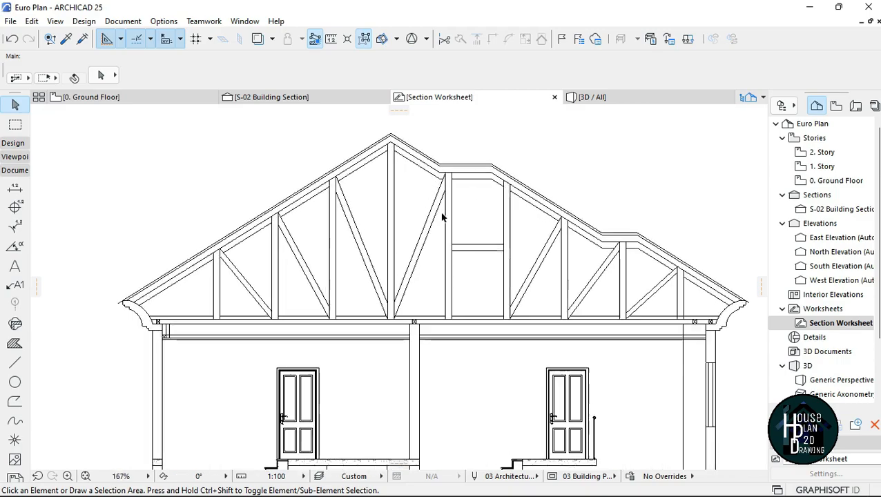
pyautogui.scroll(2, 400, 221)
pyautogui.scroll(-1, 454, 184)
pyautogui.scroll(-3, 453, 183)
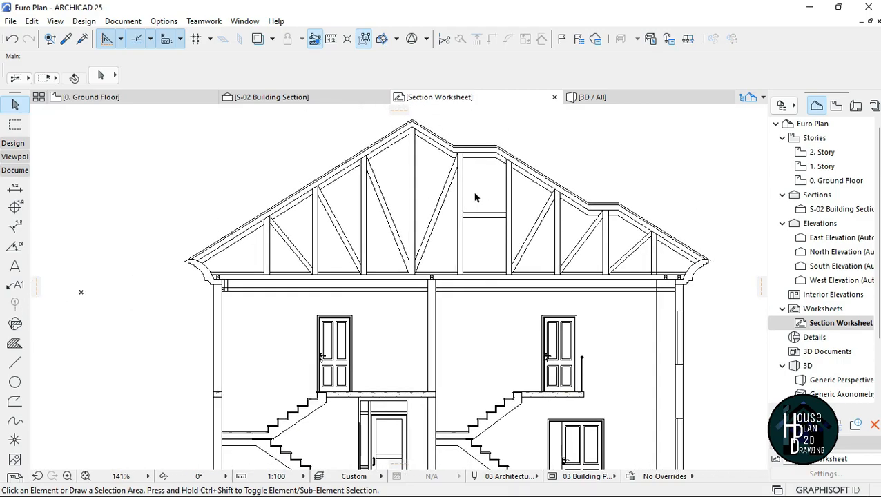
pyautogui.scroll(3, 456, 207)
pyautogui.scroll(-3, 434, 238)
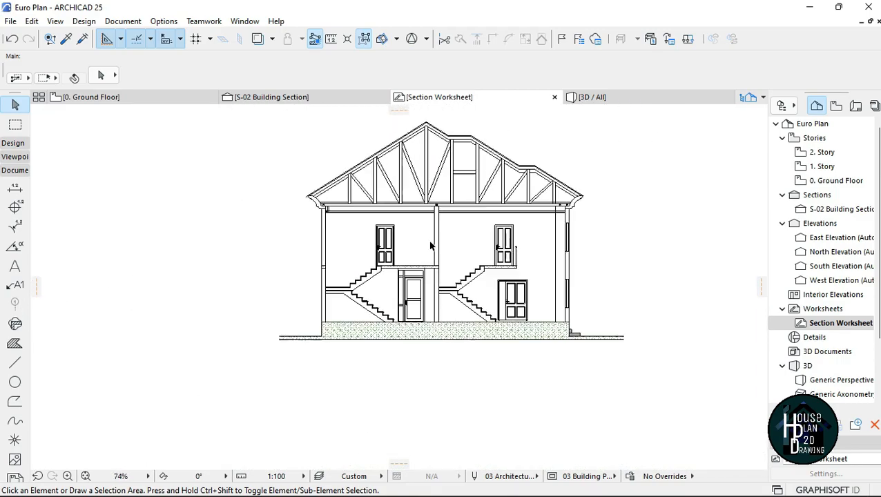
pyautogui.scroll(1, 471, 174)
pyautogui.scroll(-1, 470, 137)
pyautogui.scroll(4, 436, 154)
pyautogui.scroll(-2, 435, 132)
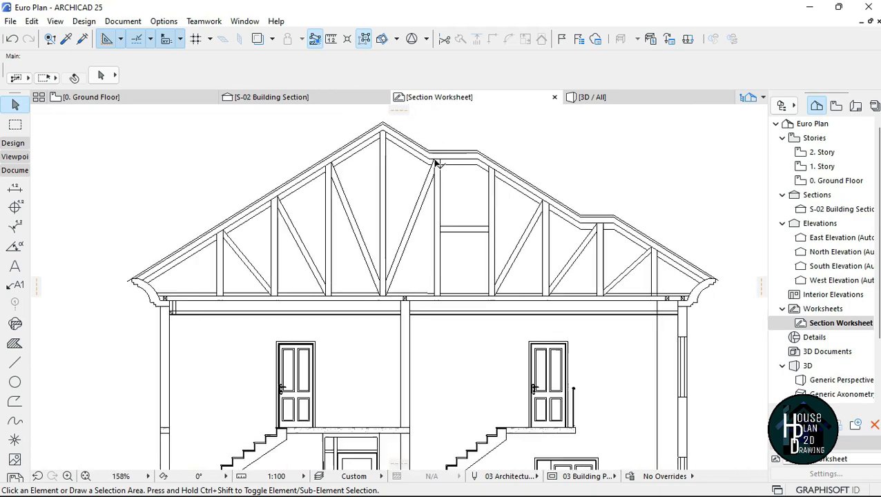
pyautogui.scroll(4, 380, 158)
pyautogui.scroll(-4, 429, 173)
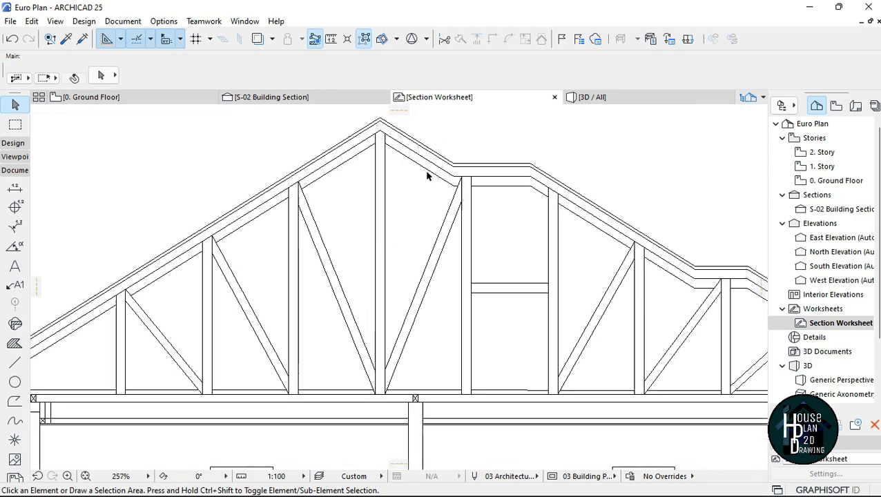
pyautogui.scroll(2, 426, 179)
pyautogui.scroll(-3, 413, 161)
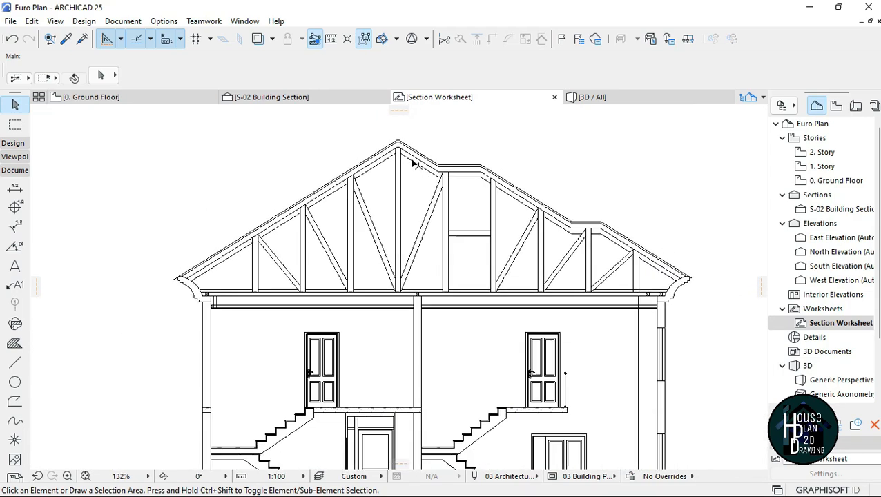
pyautogui.scroll(2, 418, 171)
pyautogui.scroll(-3, 423, 177)
pyautogui.scroll(10, 287, 273)
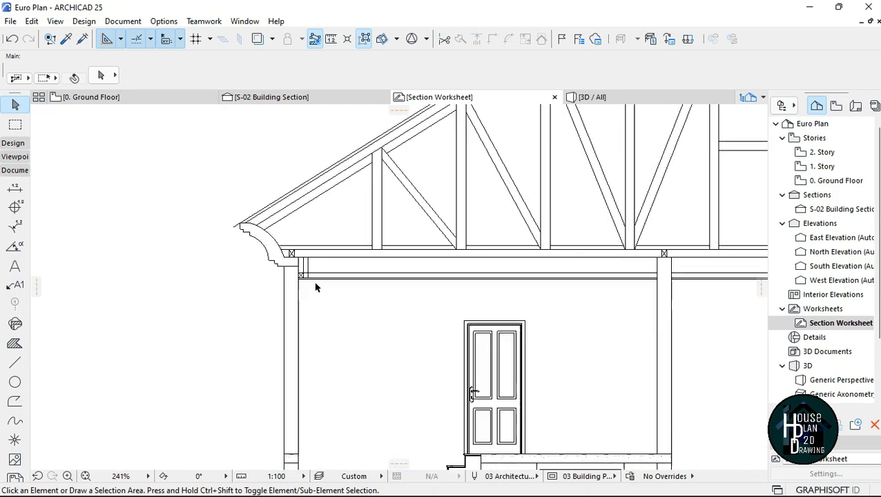
pyautogui.click(337, 263)
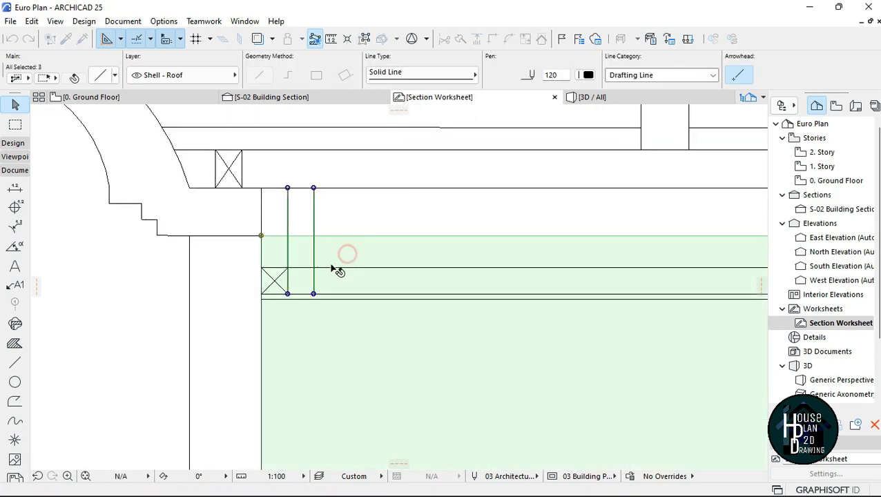
pyautogui.scroll(-6, 337, 259)
pyautogui.scroll(-3, 346, 250)
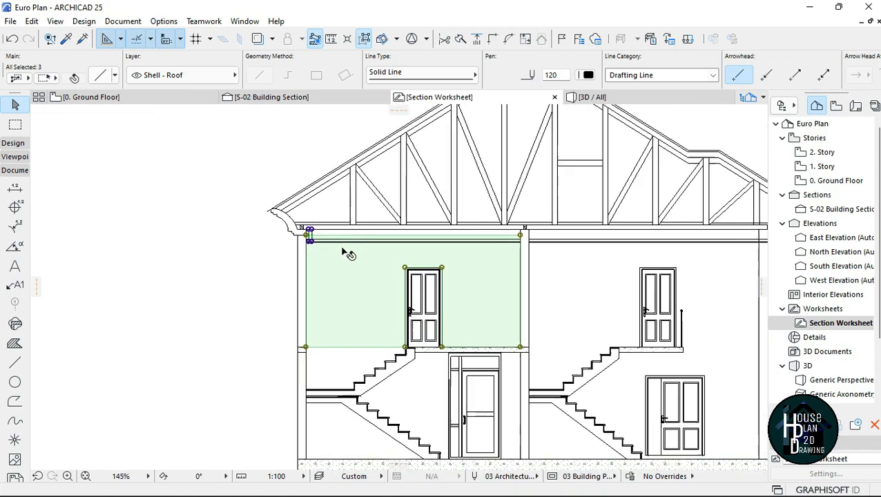
pyautogui.scroll(2, 347, 245)
pyautogui.scroll(-2, 349, 269)
pyautogui.scroll(3, 373, 268)
pyautogui.press('Escape')
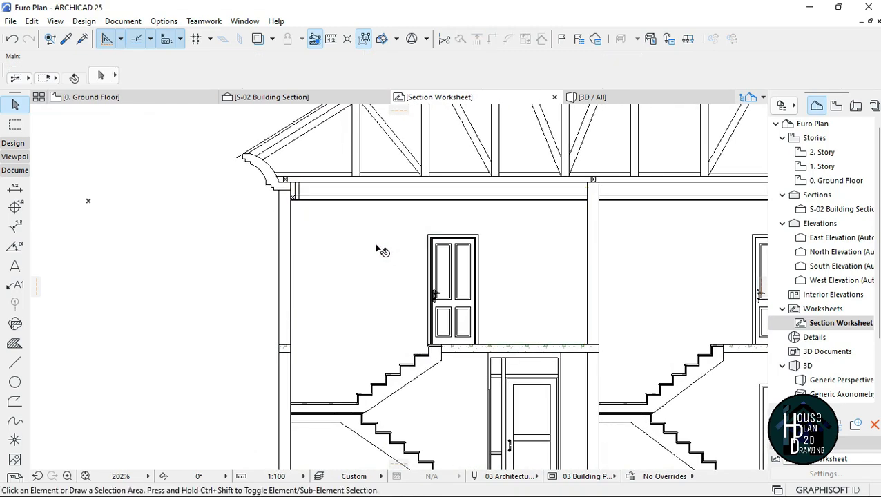
# - Delete the Air Space fill behind the door in the left upper-floor room
pyautogui.click(376, 249)
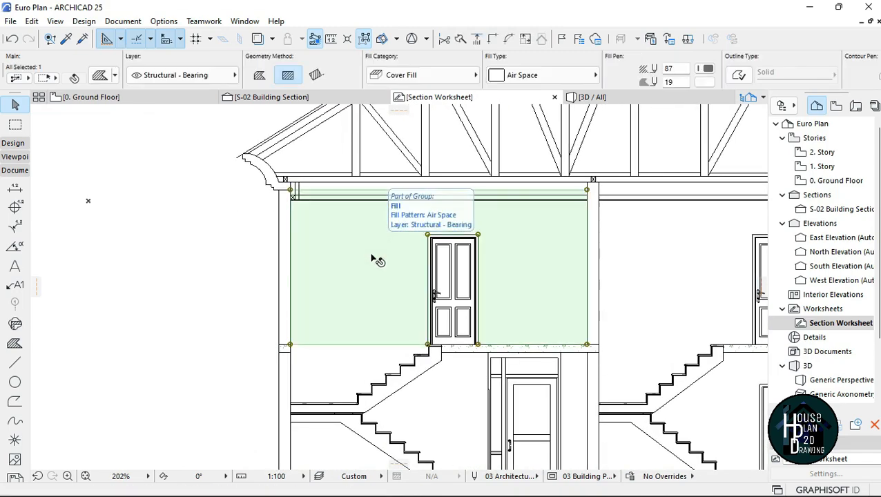
pyautogui.rightClick(372, 258)
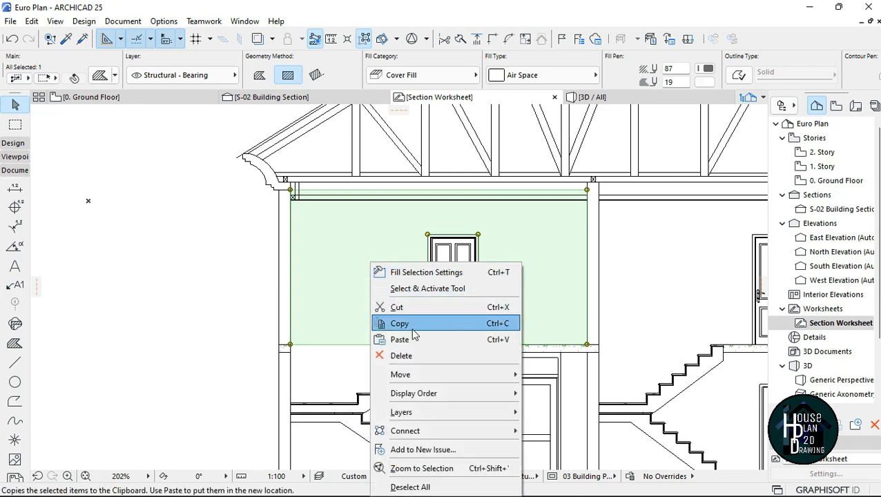
pyautogui.click(406, 355)
# - Delete the Air Space fill behind the door in the right upper-floor room
pyautogui.scroll(-4, 345, 235)
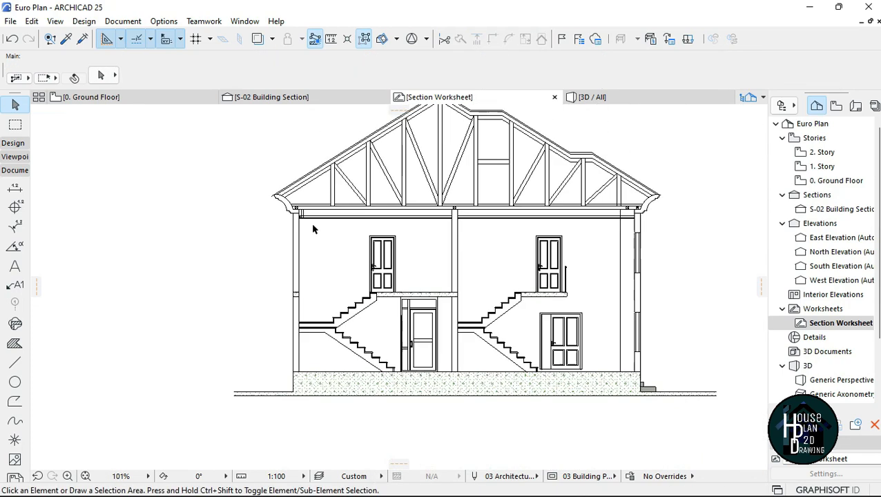
pyautogui.scroll(2, 427, 210)
pyautogui.click(418, 255)
pyautogui.rightClick(420, 252)
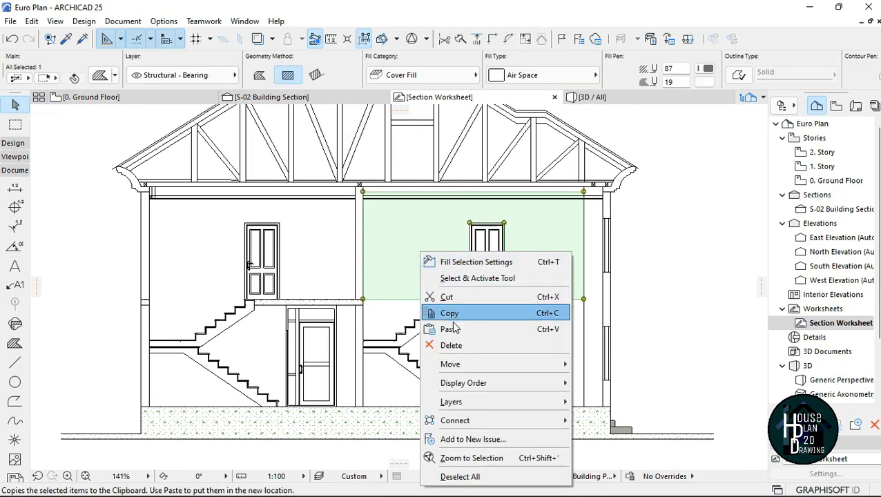
pyautogui.click(448, 344)
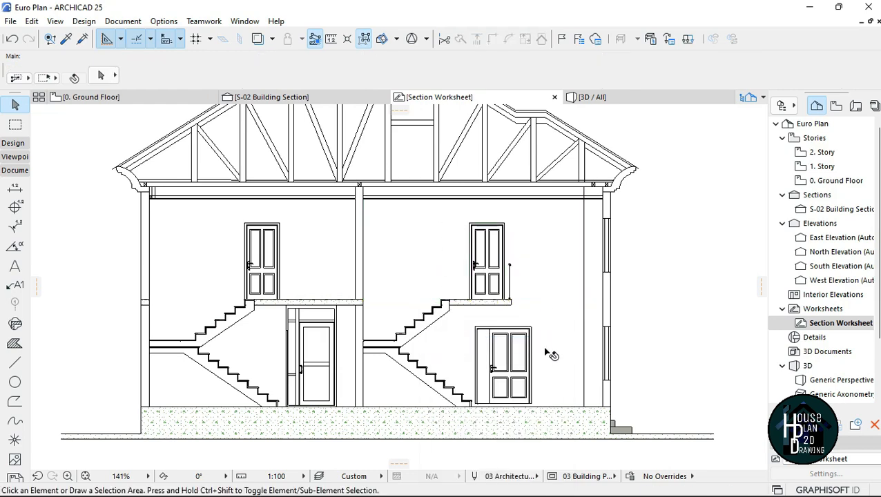
# - Delete the Air Space fills between the right-hand stair and the ground-floor double door and beneath the right-hand lower stair flight
pyautogui.click(463, 349)
pyautogui.rightClick(448, 352)
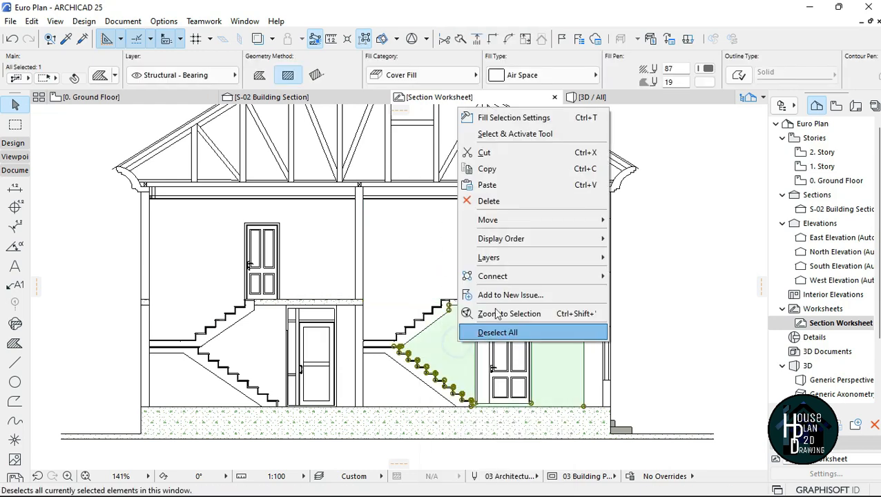
pyautogui.click(486, 201)
pyautogui.click(394, 385)
pyautogui.rightClick(399, 381)
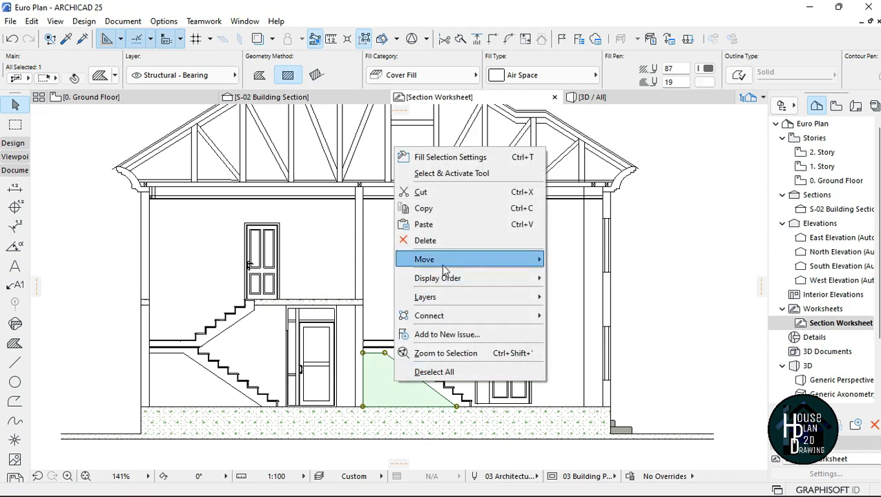
pyautogui.click(442, 242)
pyautogui.click(347, 332)
pyautogui.press('Escape')
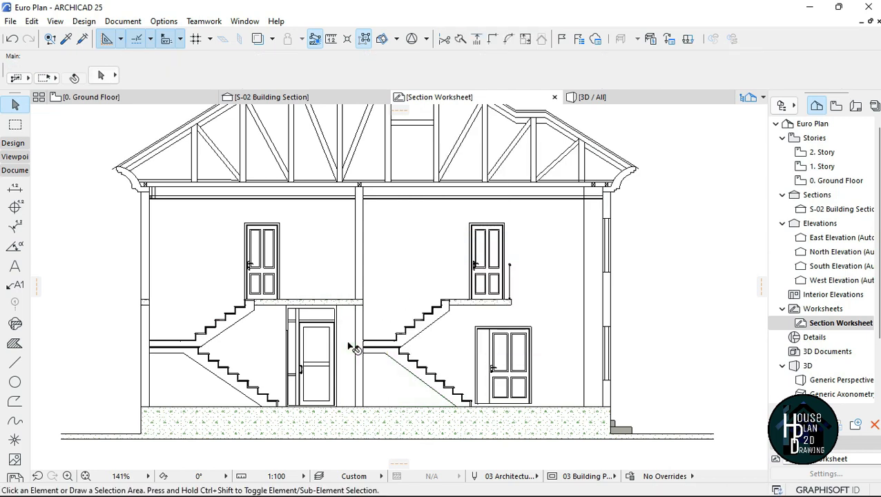
# - Delete the Air Space fills between the left-hand stair and the glazed door and beneath the left-hand lower stair flight
pyautogui.click(263, 333)
pyautogui.rightClick(262, 336)
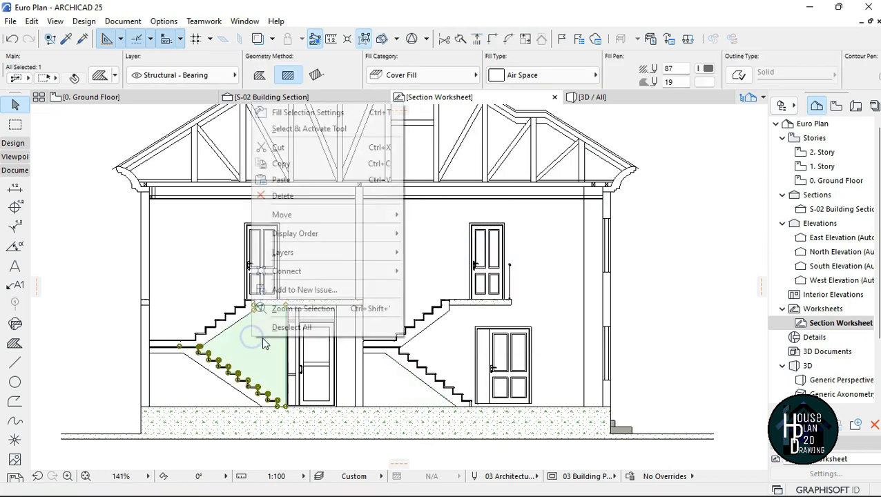
pyautogui.click(323, 197)
pyautogui.scroll(3, 228, 367)
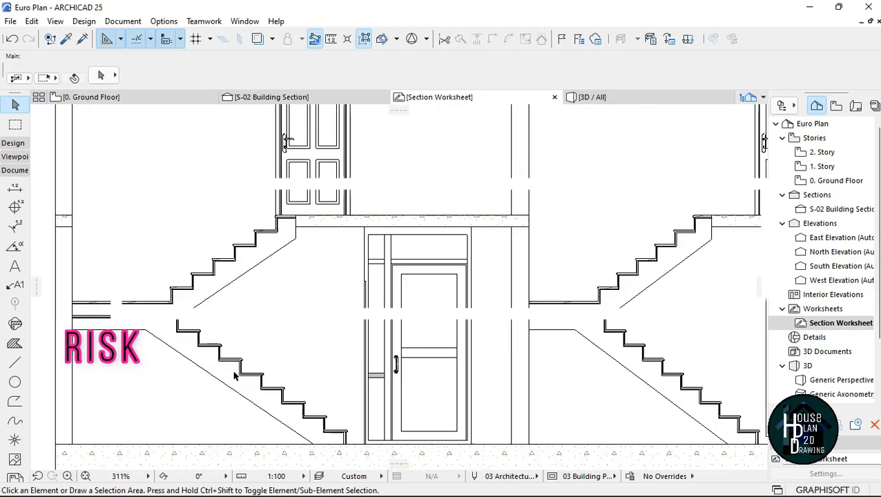
pyautogui.click(217, 346)
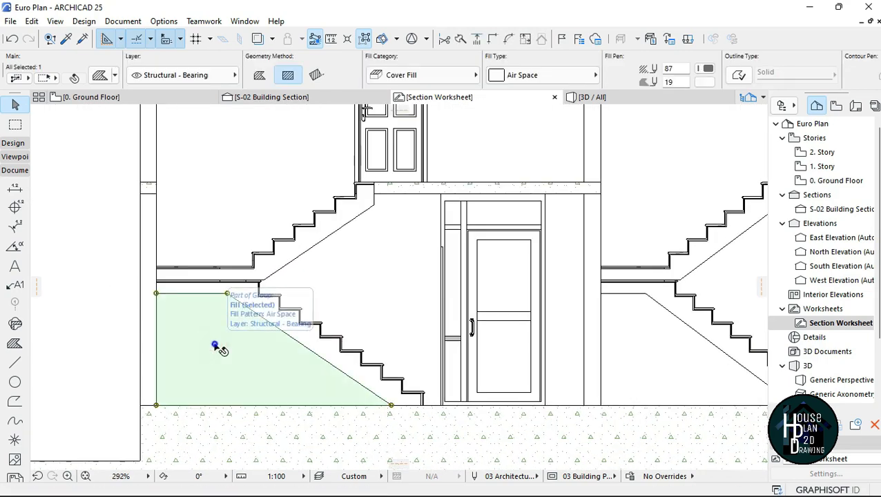
pyautogui.rightClick(220, 348)
pyautogui.click(291, 204)
# - Delete the narrow slab-level Air Space fill between the left outer wall and the top of the left-hand stair
pyautogui.click(248, 189)
pyautogui.rightClick(249, 192)
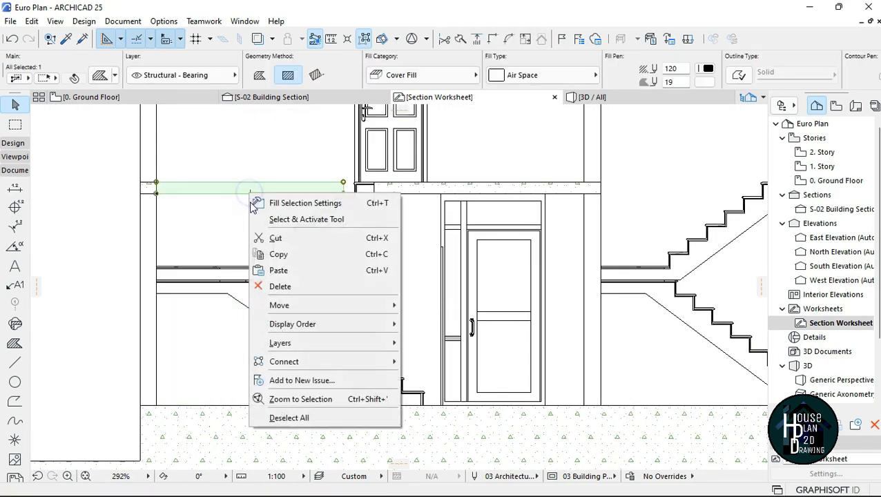
pyautogui.click(290, 284)
pyautogui.scroll(-3, 290, 200)
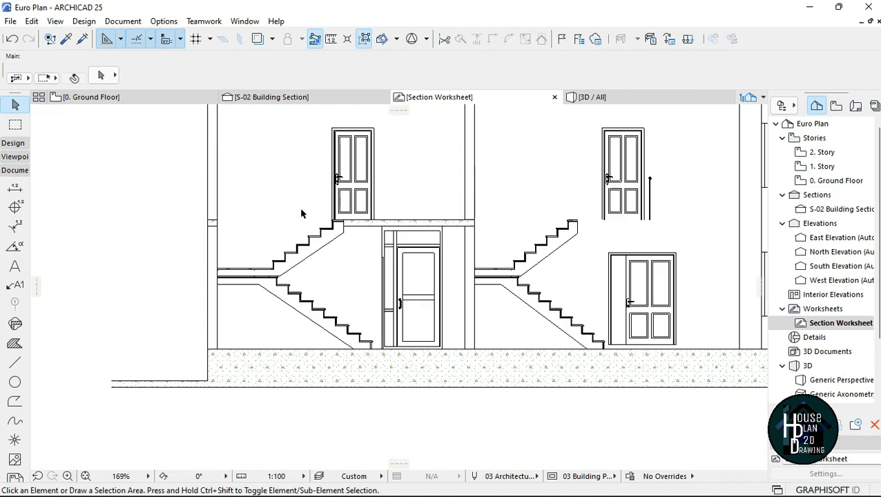
pyautogui.click(248, 257)
pyautogui.rightClick(242, 246)
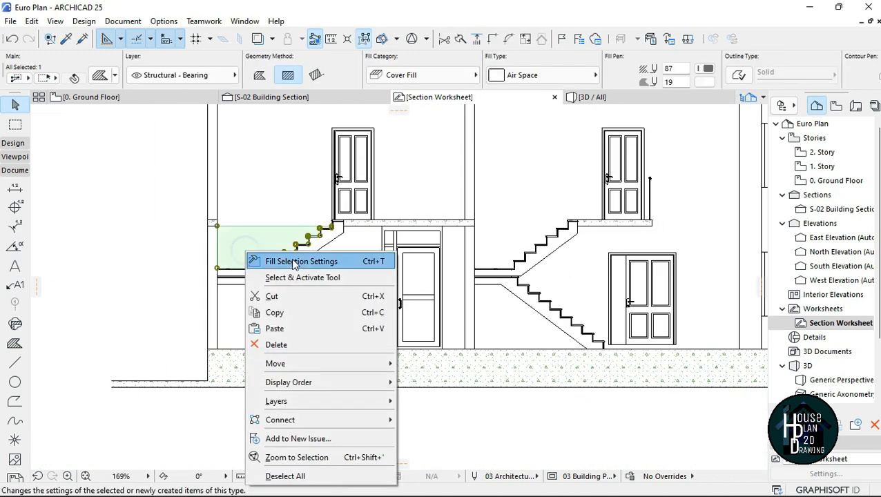
pyautogui.click(293, 330)
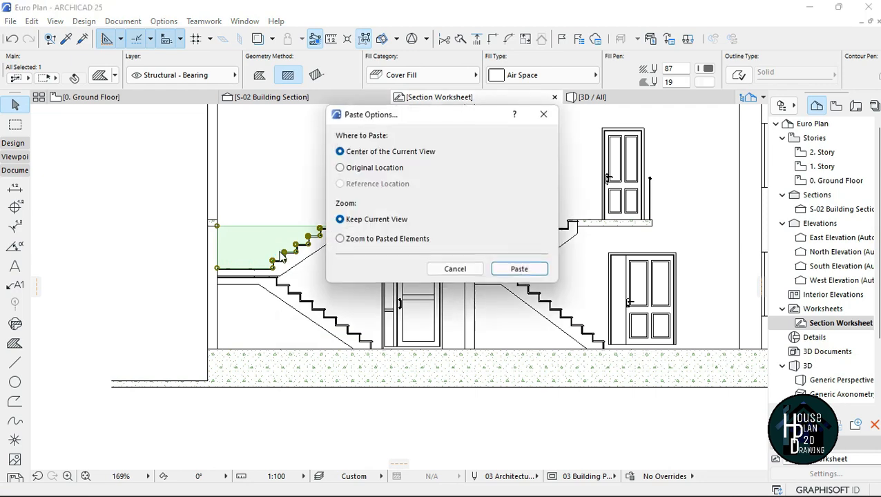
pyautogui.click(495, 269)
# - Delete the Air Space fill above the left-hand stair's upper flight and landing
pyautogui.click(261, 246)
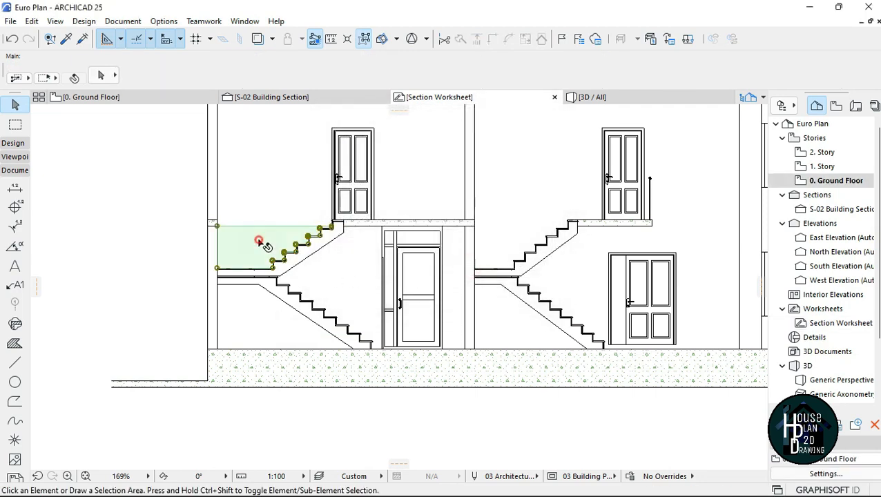
pyautogui.rightClick(260, 247)
pyautogui.click(295, 338)
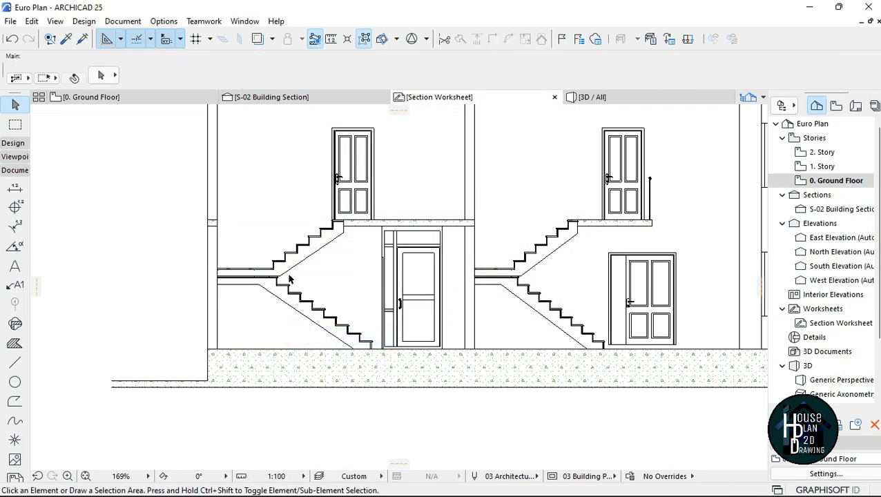
# - Select the two vertical hanger lines and the batten's crossed diagonals at the left end of the left room's ceiling
pyautogui.scroll(-4, 338, 280)
pyautogui.click(364, 38)
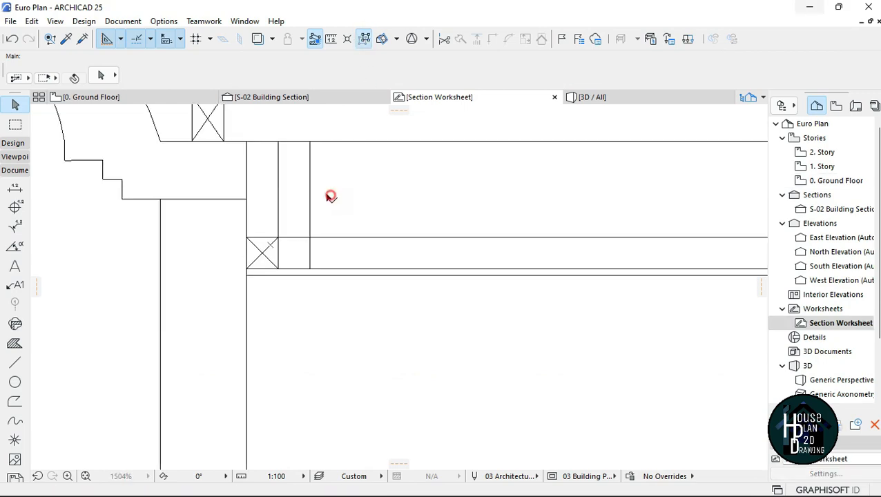
pyautogui.moveTo(331, 197); pyautogui.dragTo(267, 263)
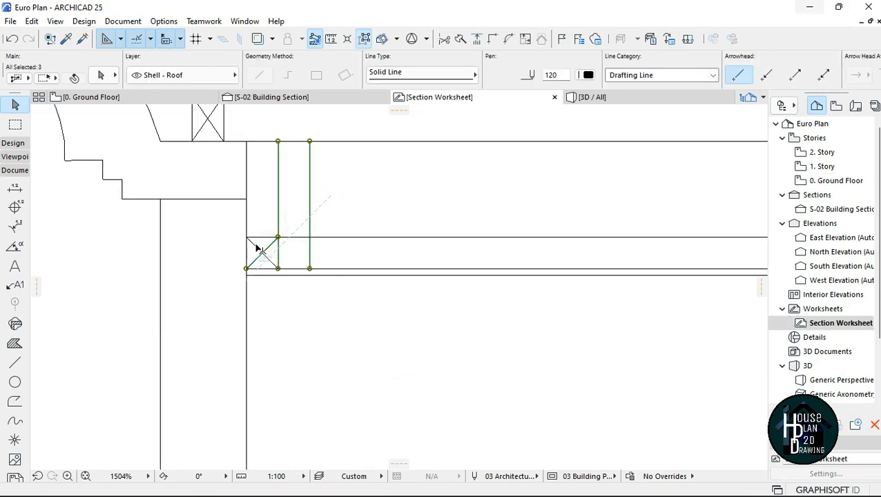
pyautogui.scroll(2, 262, 256)
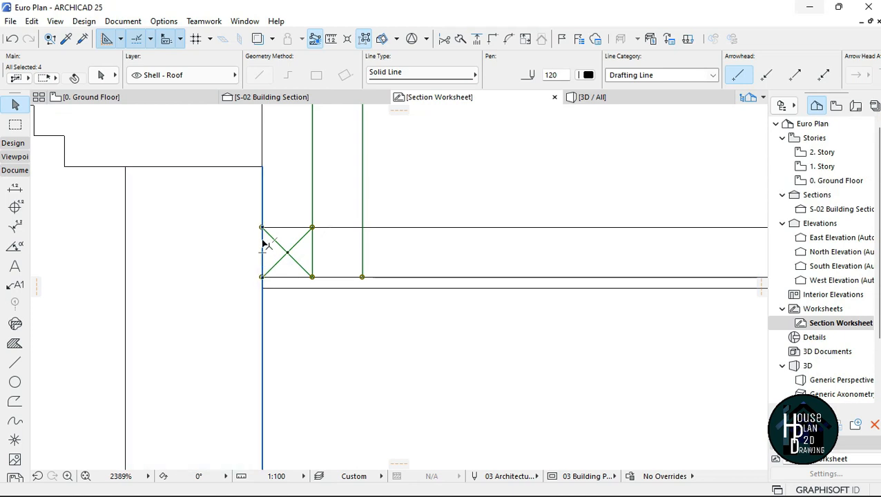
pyautogui.scroll(-5, 299, 259)
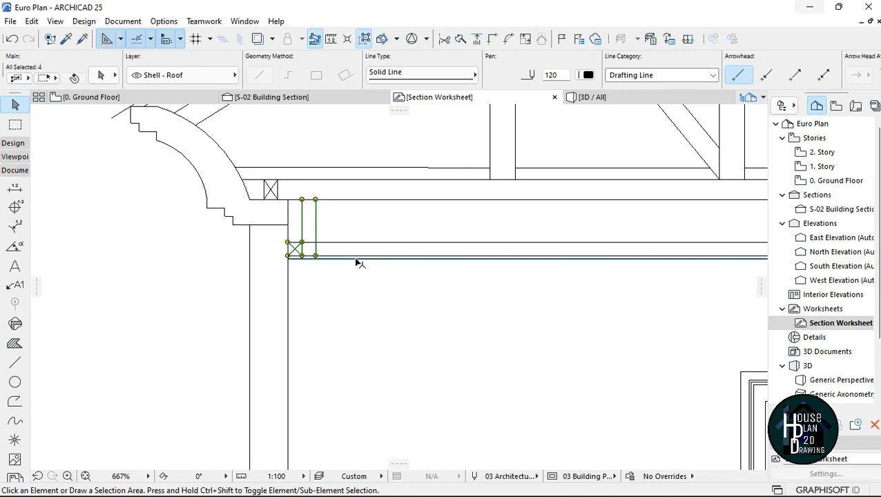
pyautogui.hotkey('ctrl', 'shift', 'm')
pyautogui.scroll(-4, 326, 326)
pyautogui.scroll(3, 533, 285)
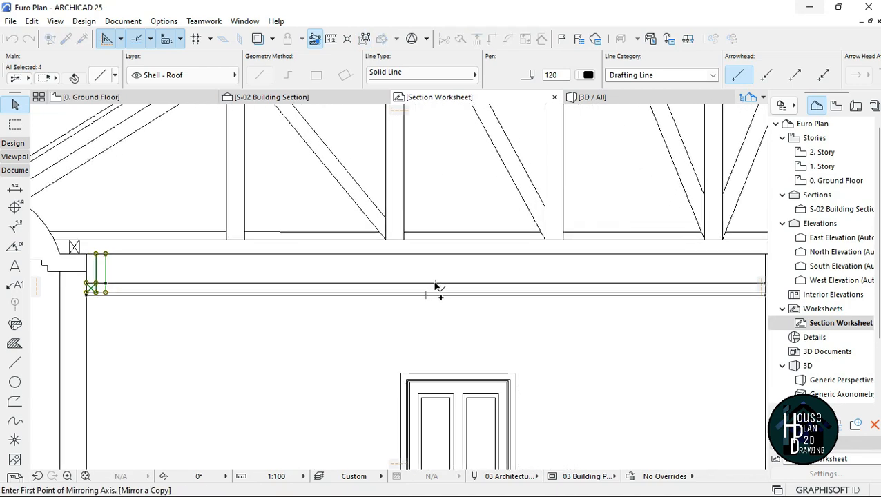
pyautogui.scroll(-1, 437, 310)
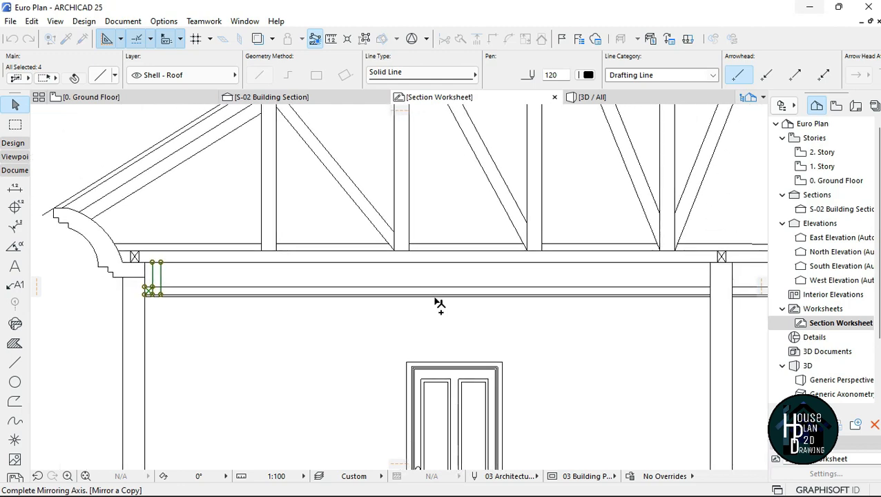
pyautogui.press('Escape')
# - Mirror a copy of the ceiling hanger and batten about the ceiling's midpoint to the left room's opposite end at the middle wall
pyautogui.scroll(3, 429, 302)
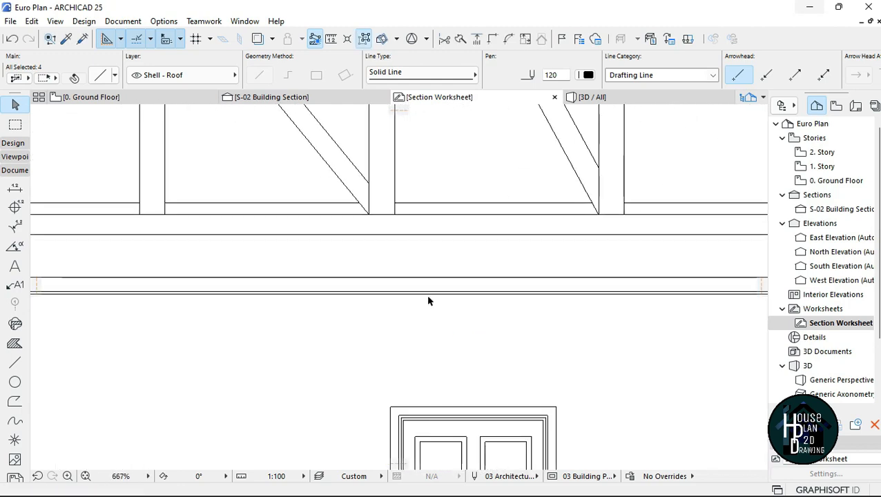
pyautogui.scroll(-4, 457, 306)
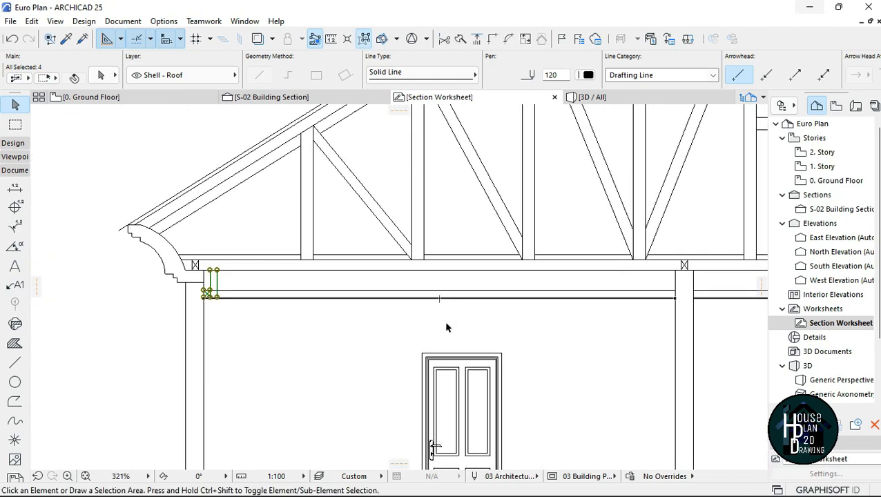
pyautogui.scroll(2, 435, 313)
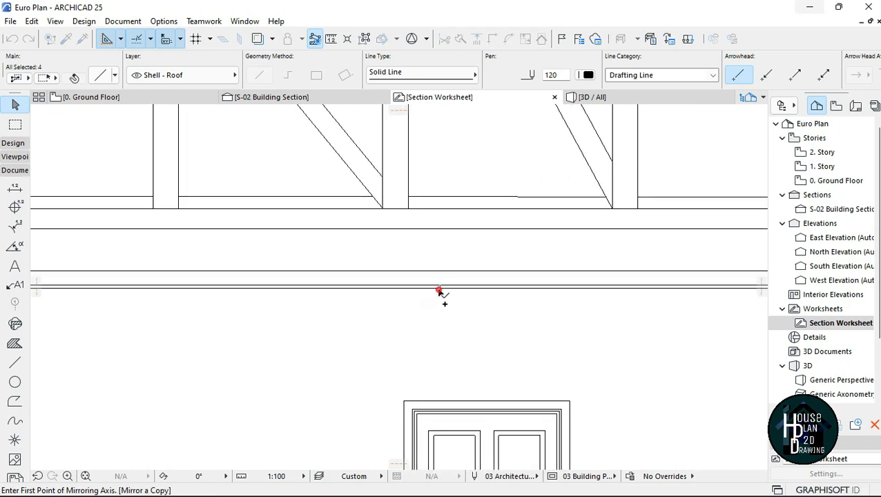
pyautogui.scroll(-3, 400, 309)
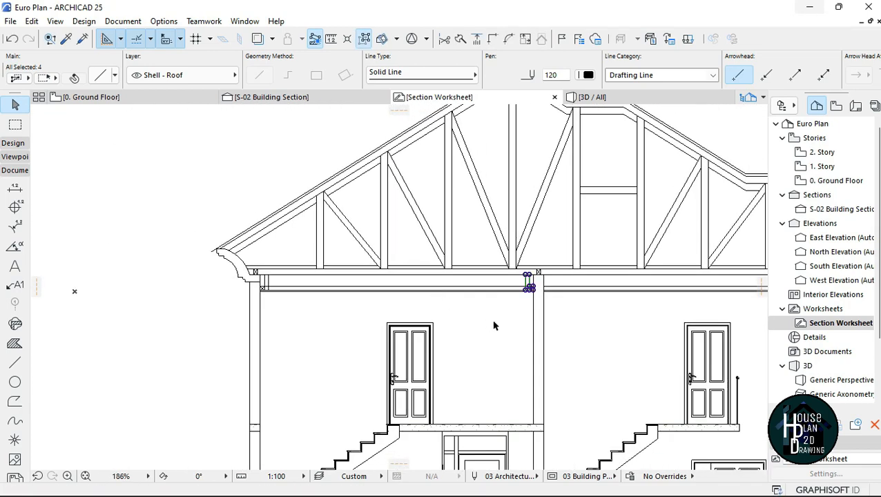
pyautogui.scroll(5, 543, 272)
pyautogui.press('Escape')
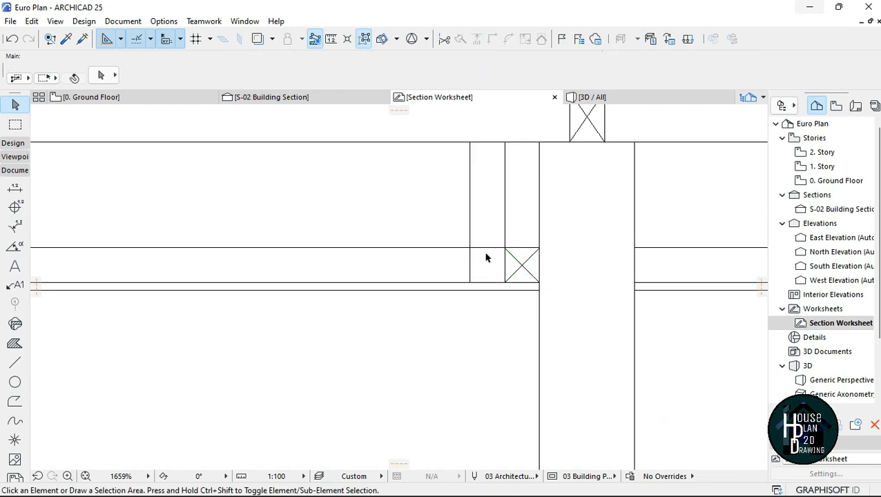
# - Drag a copy of the hanger and batten at the middle wall to the vertical wall line just inside the right outer wall
pyautogui.scroll(-5, 601, 285)
pyautogui.scroll(-2, 491, 288)
pyautogui.scroll(6, 541, 268)
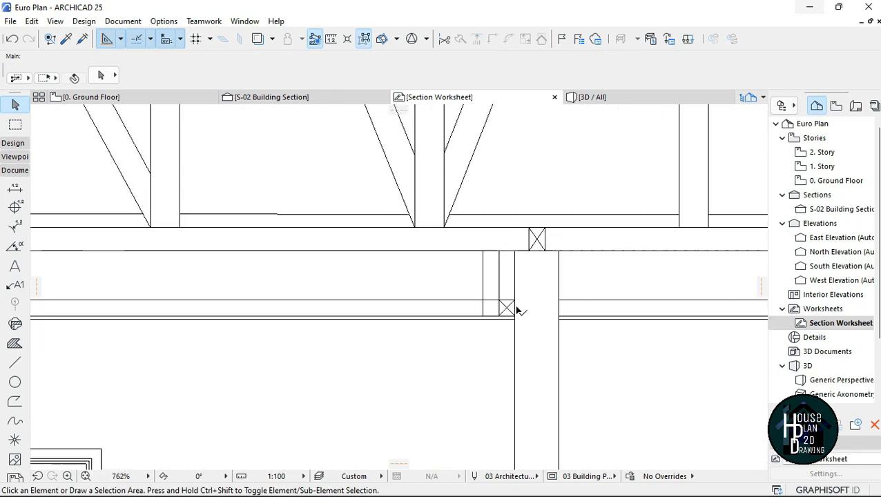
pyautogui.moveTo(495, 250); pyautogui.dragTo(417, 288)
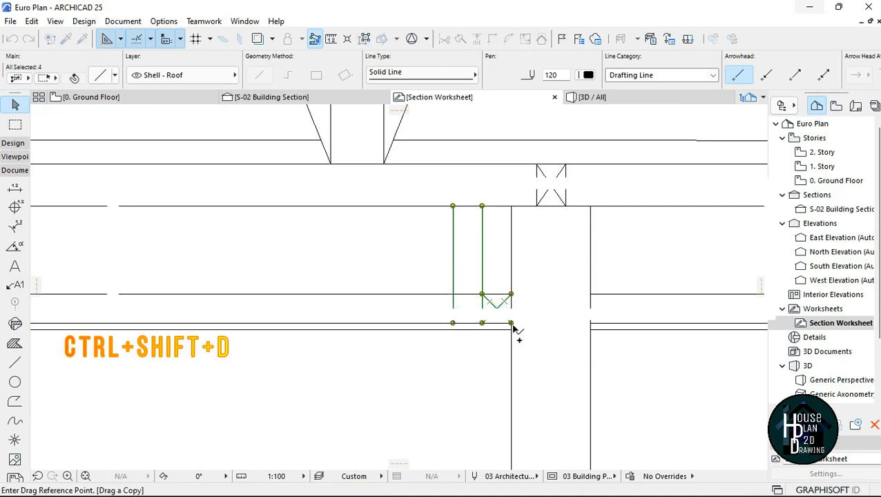
pyautogui.scroll(-5, 355, 368)
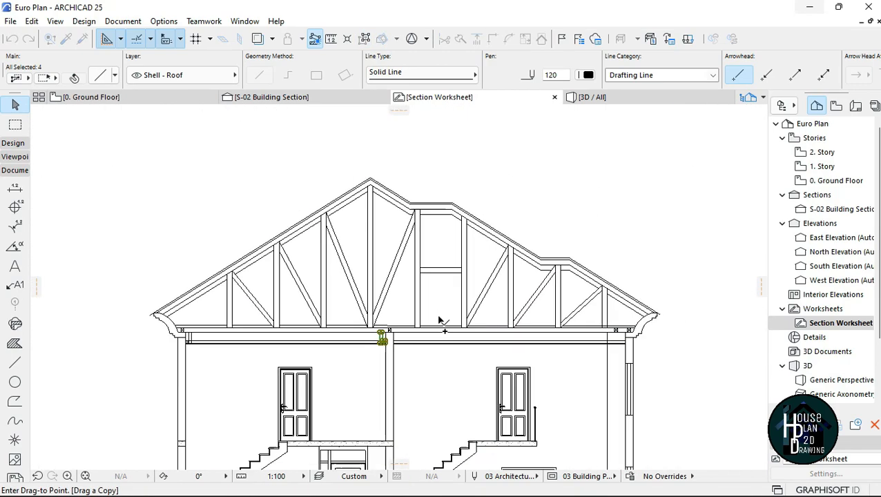
pyautogui.scroll(2, 442, 320)
pyautogui.scroll(5, 594, 345)
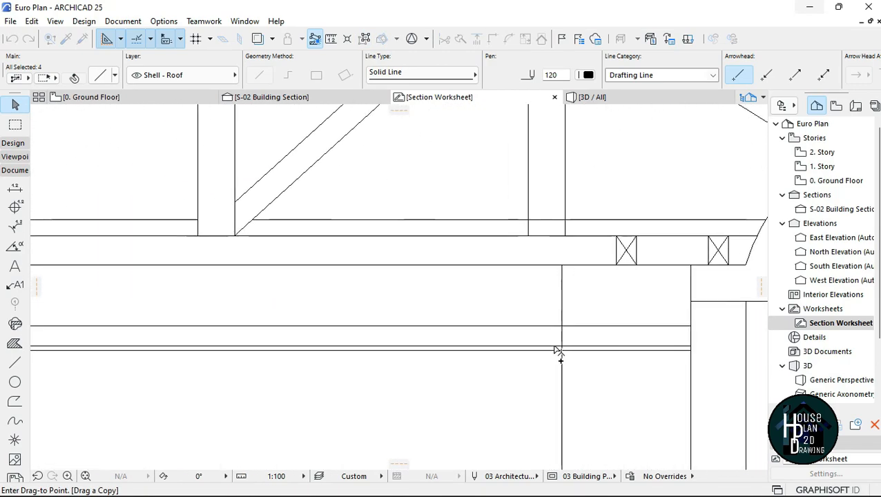
pyautogui.click(565, 348)
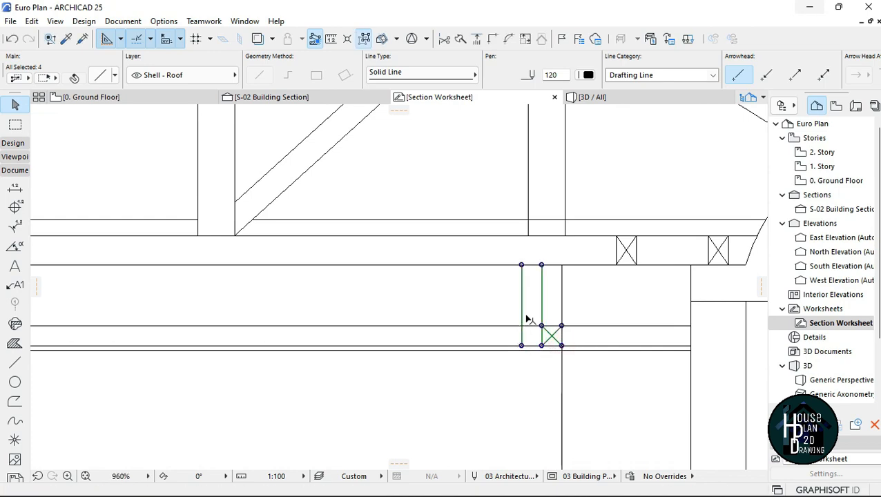
# - Drag another copy of the hanger and batten 525 horizontally to the inner face of the right outer wall
pyautogui.scroll(-3, 546, 318)
pyautogui.scroll(3, 574, 318)
pyautogui.hotkey('ctrl', 'shift', 'd')
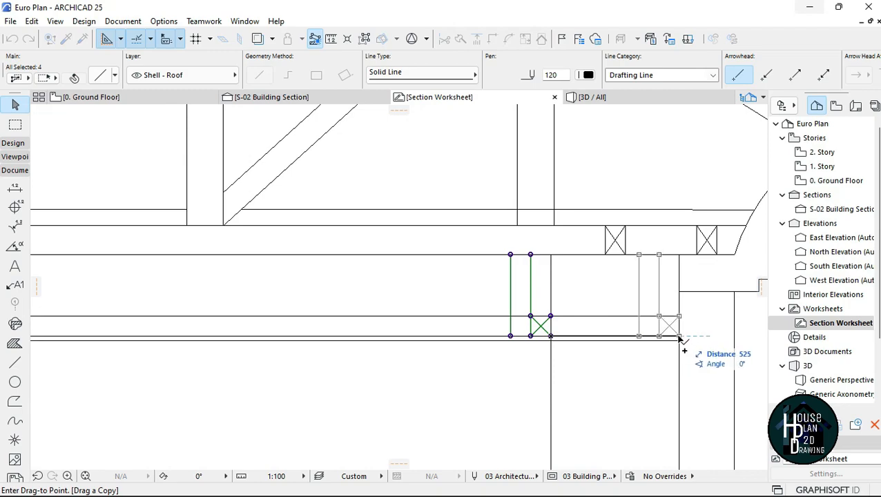
pyautogui.press('Escape')
pyautogui.scroll(-4, 648, 345)
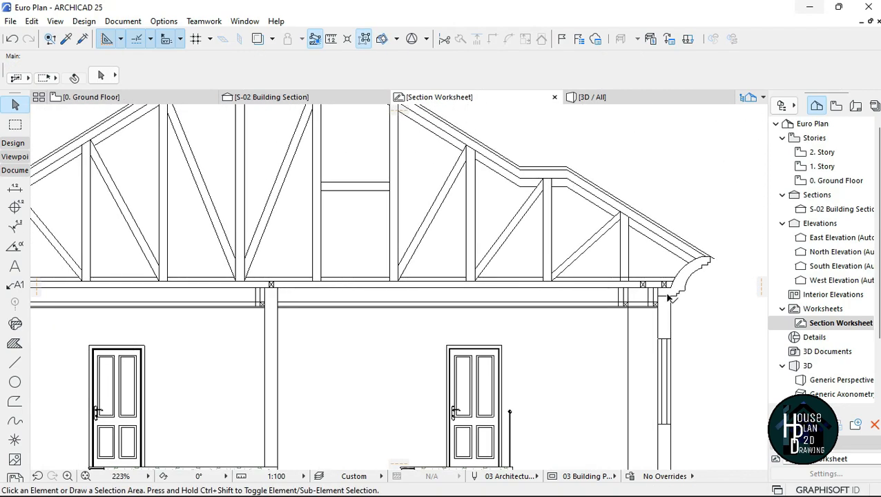
pyautogui.scroll(-5, 558, 304)
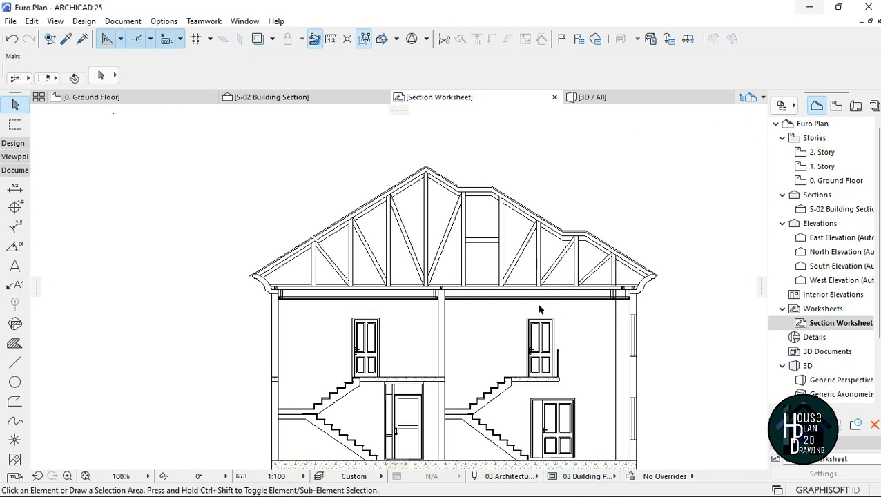
pyautogui.scroll(5, 631, 299)
pyautogui.scroll(-1, 364, 308)
pyautogui.scroll(2, 364, 307)
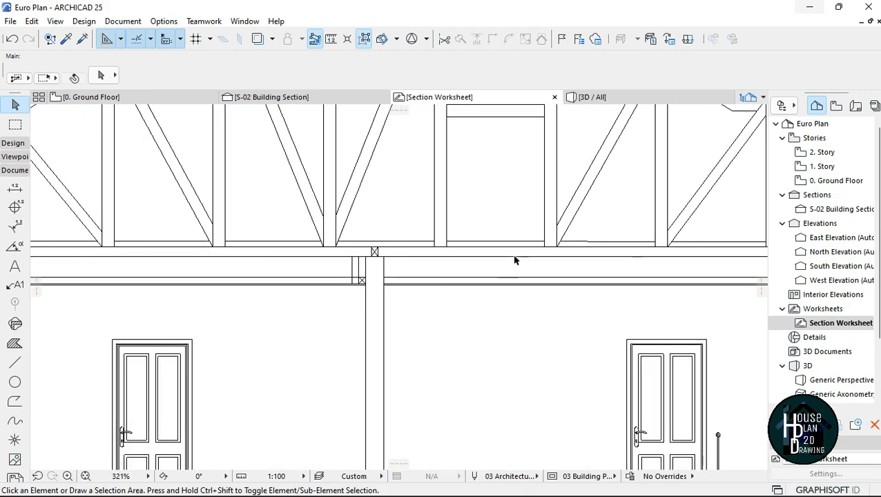
# - Drag a copy of the two hanger lines and batten diagonals from the left outer wall to the middle wall's right face
pyautogui.scroll(-3, 512, 261)
pyautogui.scroll(9, 190, 271)
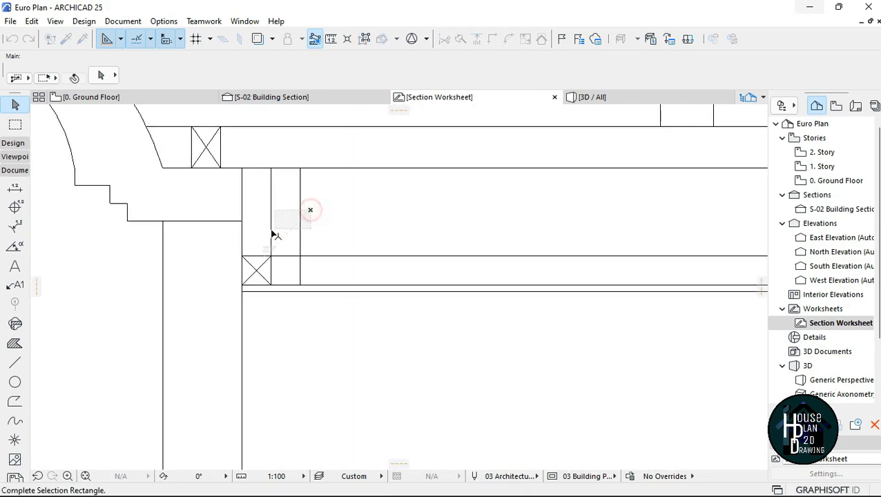
pyautogui.click(272, 234)
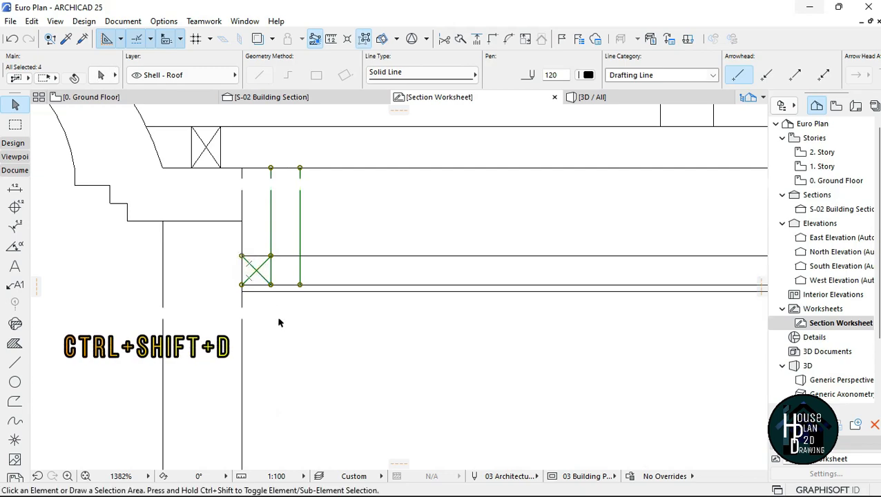
pyautogui.hotkey('ctrl', 'shift', 'd')
pyautogui.scroll(-6, 260, 302)
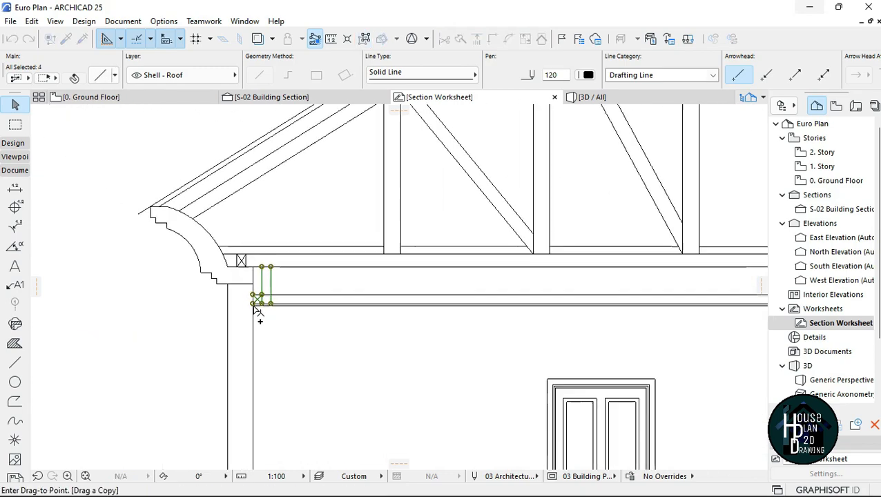
pyautogui.scroll(5, 405, 314)
pyautogui.scroll(3, 405, 314)
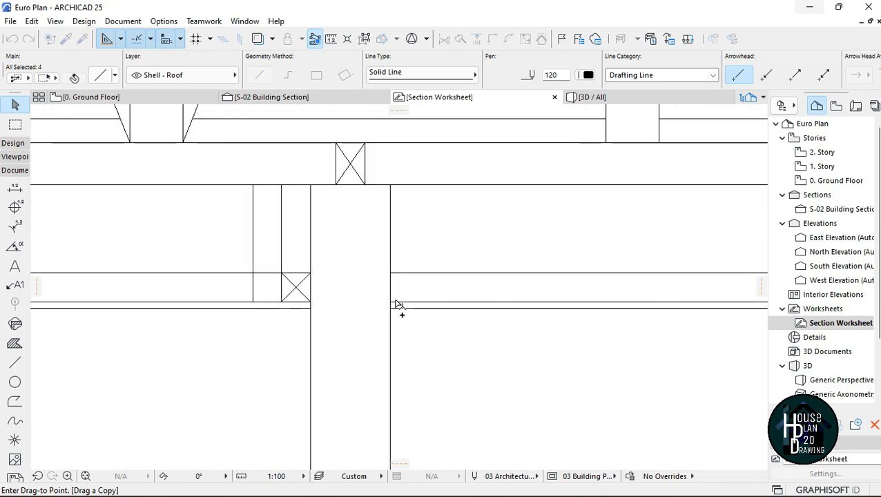
pyautogui.click(404, 304)
pyautogui.scroll(-4, 432, 276)
pyautogui.scroll(-4, 431, 277)
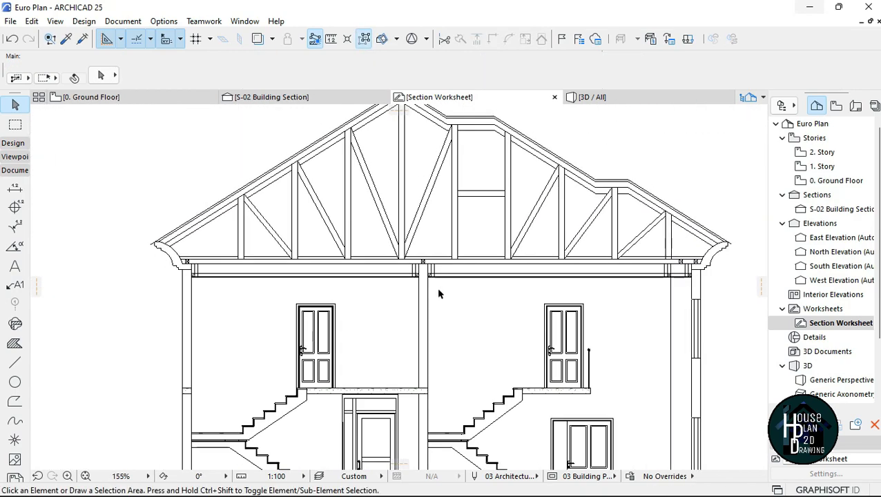
# - Draw a vertical line closing the left side of the crossed batten at the left outer wall, and select all the hanger and batten lines
pyautogui.scroll(-1, 407, 222)
pyautogui.scroll(7, 340, 270)
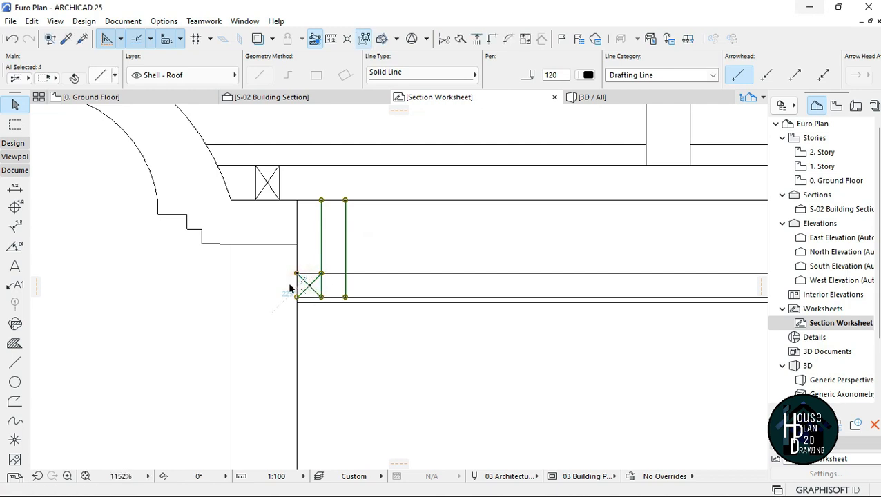
pyautogui.press('Escape')
pyautogui.scroll(4, 291, 287)
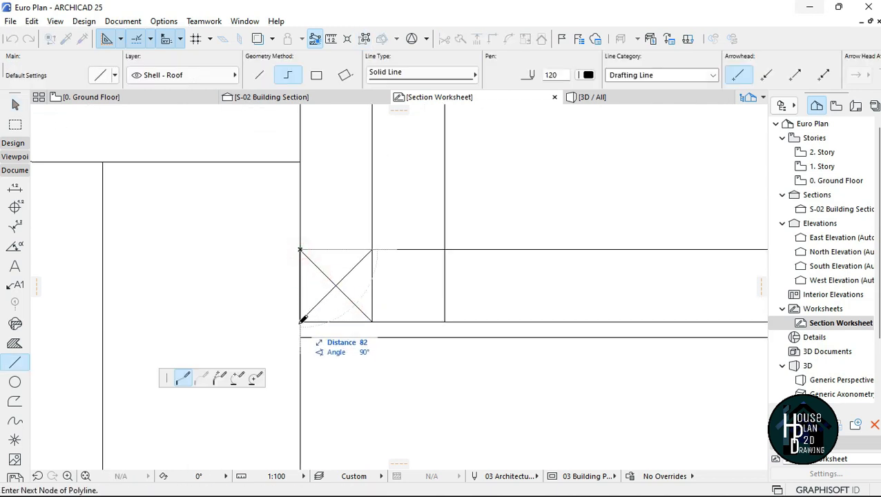
pyautogui.doubleClick(301, 321)
pyautogui.press('Escape')
pyautogui.click(330, 280)
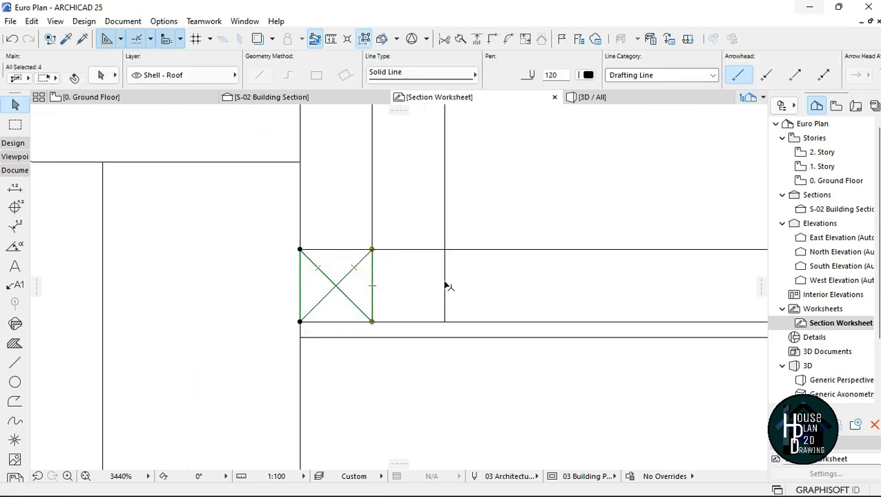
pyautogui.scroll(-5, 345, 257)
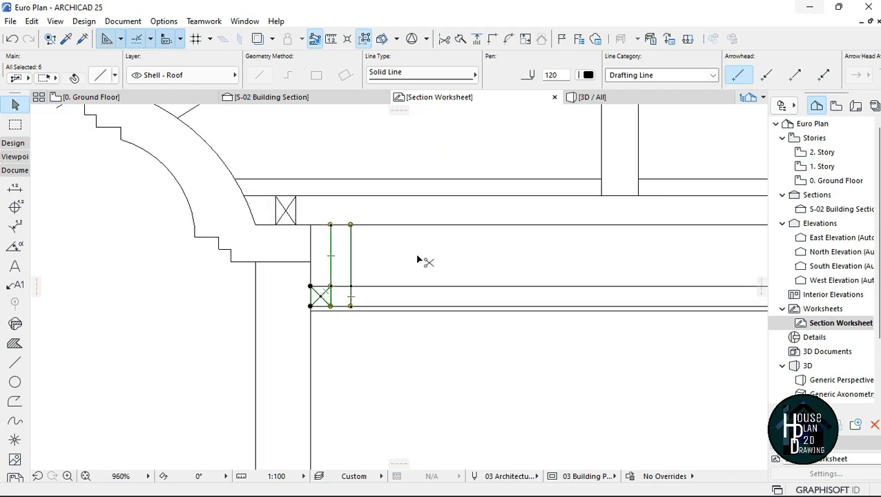
pyautogui.hotkey('ctrl', 'alt', 'm')
pyautogui.click(350, 306)
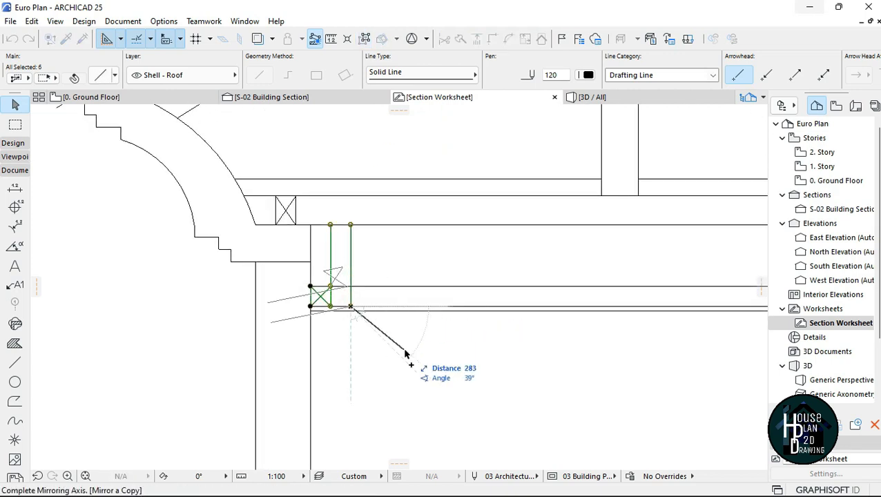
pyautogui.press('Escape')
# - Drag multiple copies of the selected hanger and batten along the ceiling line, placing five roughly evenly spaced across the left room
pyautogui.rightClick(392, 251)
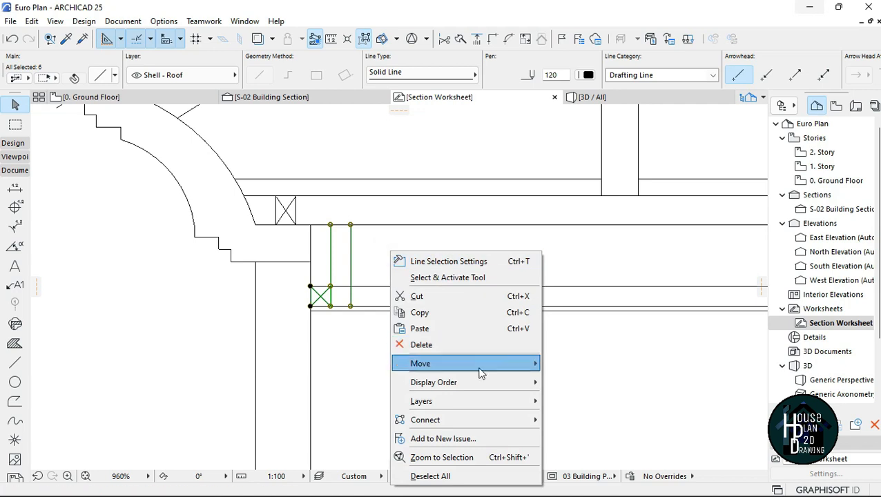
pyautogui.moveTo(480, 364)
pyautogui.click(610, 332)
pyautogui.click(351, 306)
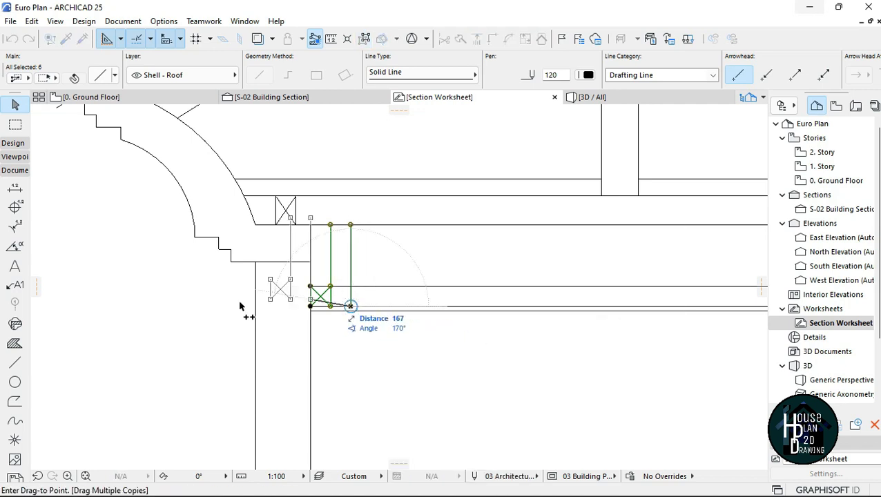
pyautogui.scroll(-2, 214, 304)
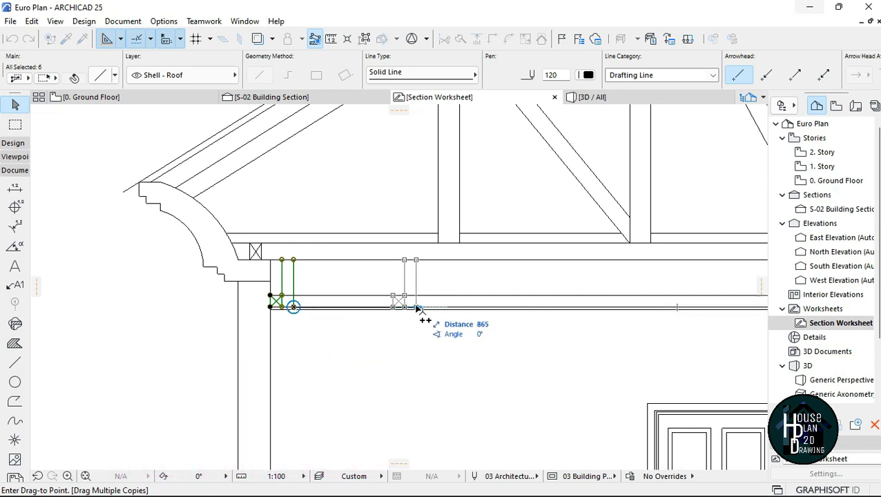
pyautogui.click(426, 306)
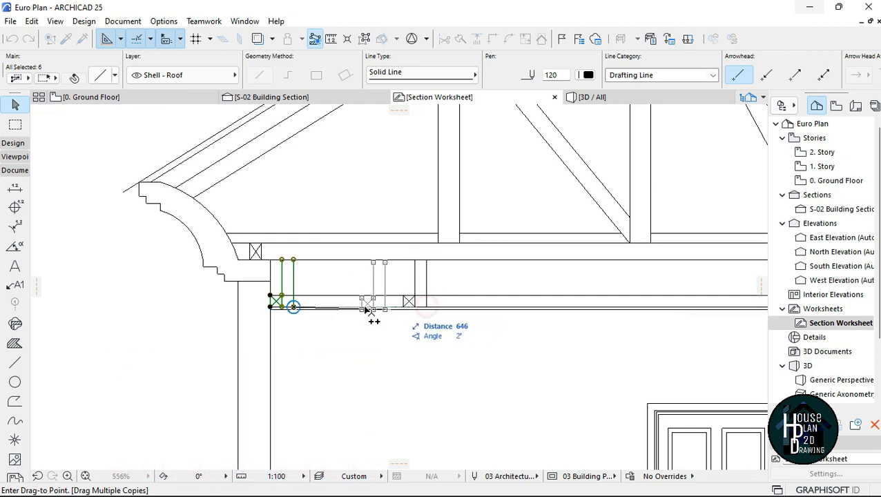
pyautogui.scroll(-1, 369, 311)
pyautogui.moveTo(551, 308); pyautogui.dragTo(310, 313, button='middle')
pyautogui.click(406, 315)
pyautogui.scroll(-1, 425, 315)
pyautogui.scroll(1, 309, 314)
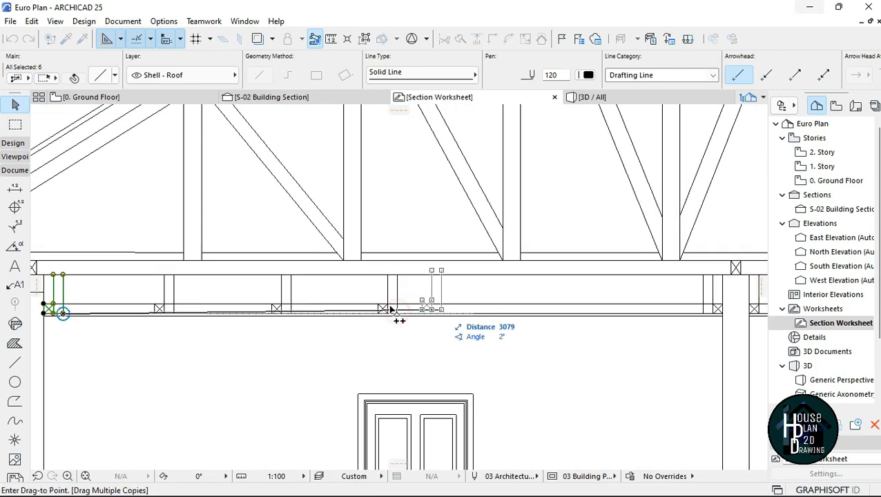
pyautogui.moveTo(391, 310); pyautogui.dragTo(262, 310, button='middle')
pyautogui.click(386, 315)
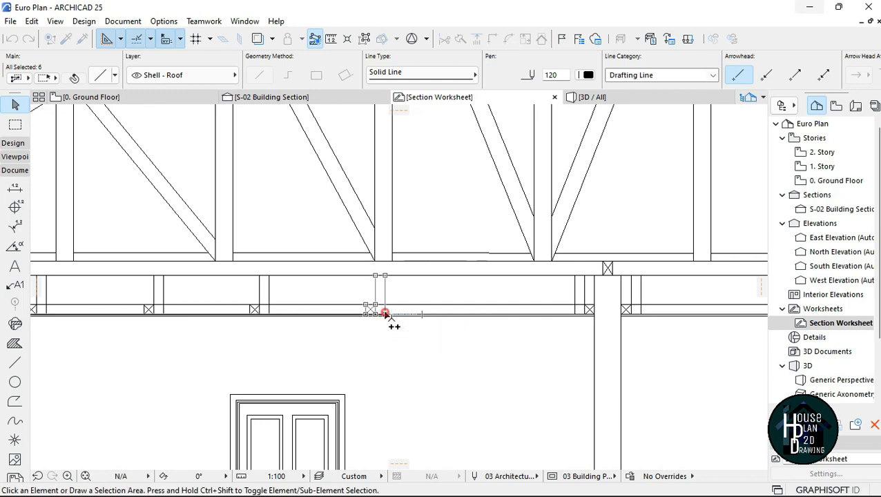
pyautogui.scroll(2, 491, 314)
pyautogui.click(485, 315)
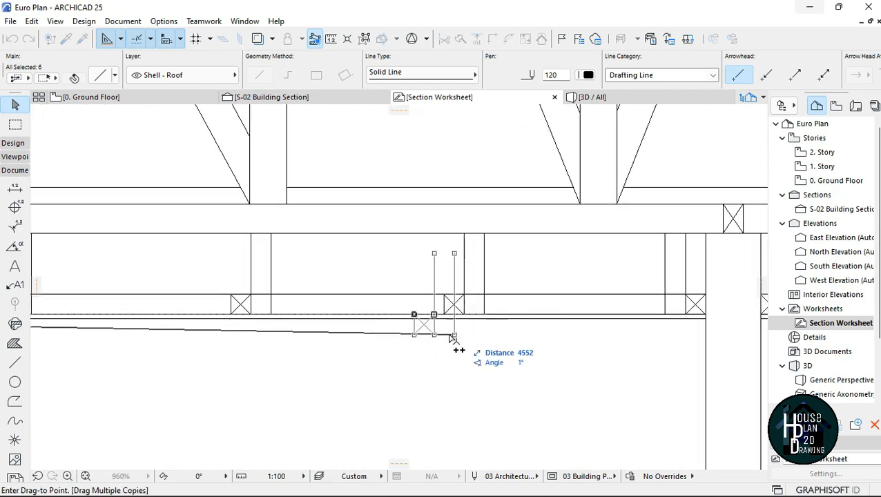
# - Continue placing hanger and batten copies along the right room's ceiling line, five in all, between the middle wall and the inner right wall line
pyautogui.scroll(-3, 376, 300)
pyautogui.scroll(3, 478, 298)
pyautogui.click(433, 330)
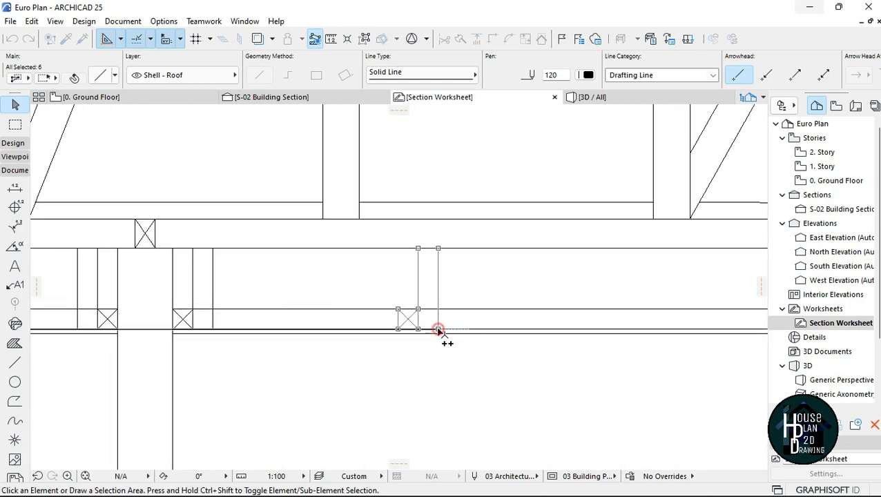
pyautogui.scroll(-3, 166, 306)
pyautogui.scroll(3, 295, 304)
pyautogui.click(372, 336)
pyautogui.scroll(-1, 171, 297)
pyautogui.scroll(-2, 170, 299)
pyautogui.scroll(3, 290, 316)
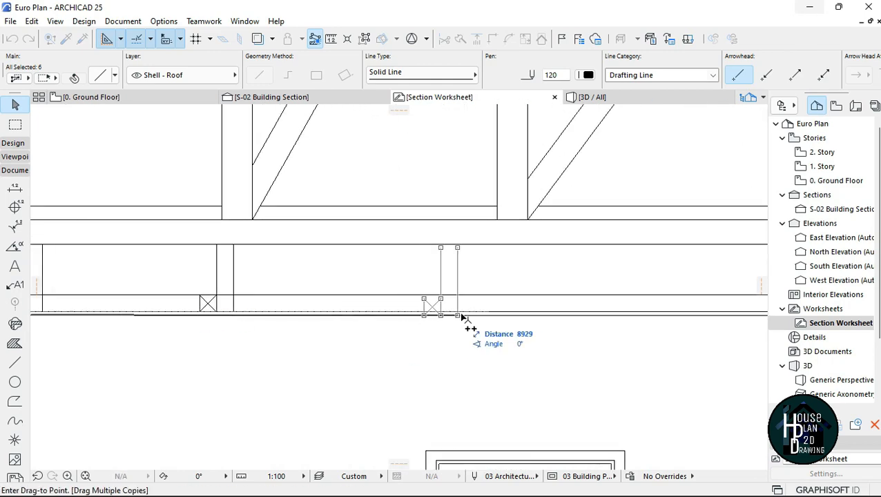
pyautogui.scroll(-3, 309, 240)
pyautogui.scroll(3, 332, 323)
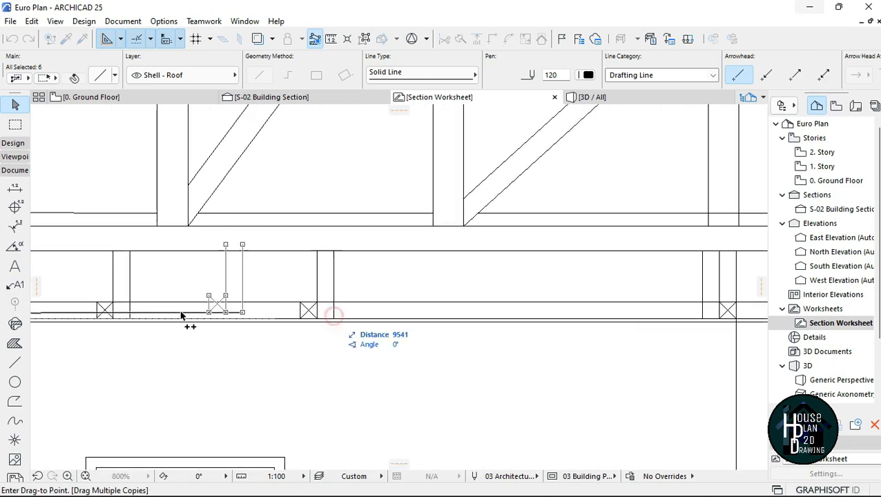
pyautogui.scroll(-3, 181, 316)
pyautogui.scroll(3, 300, 323)
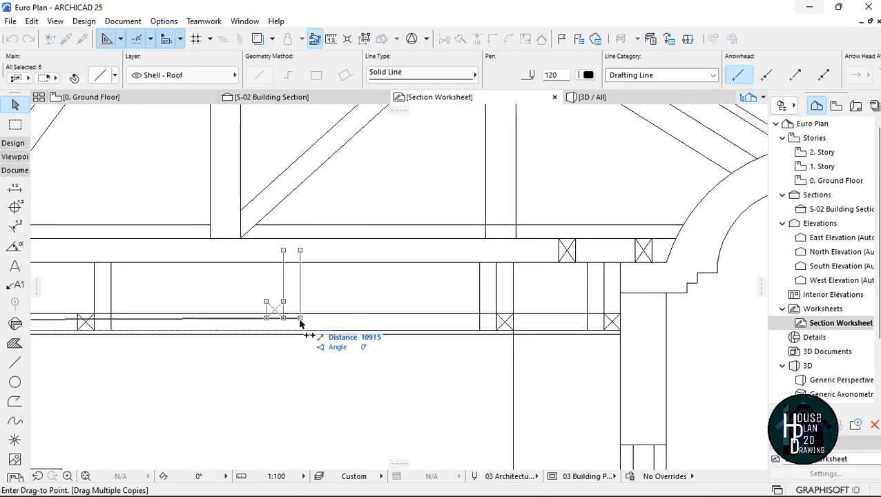
pyautogui.click(387, 349)
pyautogui.scroll(-3, 486, 256)
pyautogui.scroll(4, 387, 246)
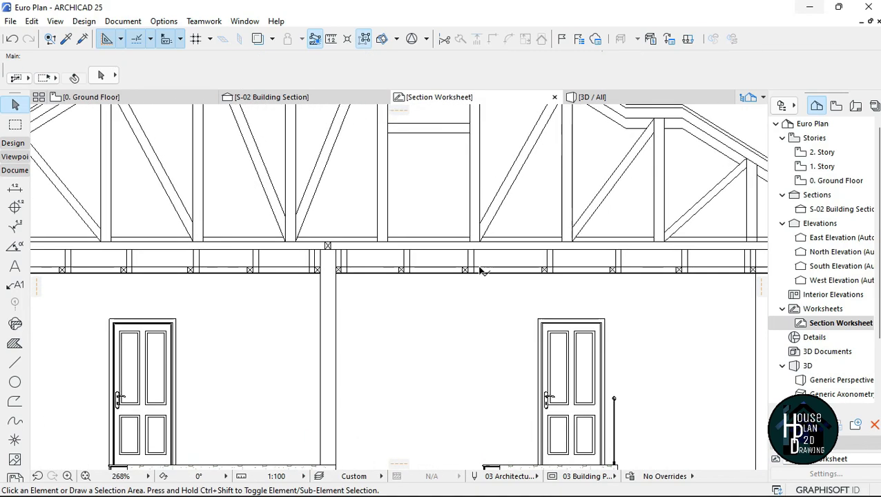
pyautogui.scroll(-4, 462, 249)
pyautogui.scroll(2, 443, 264)
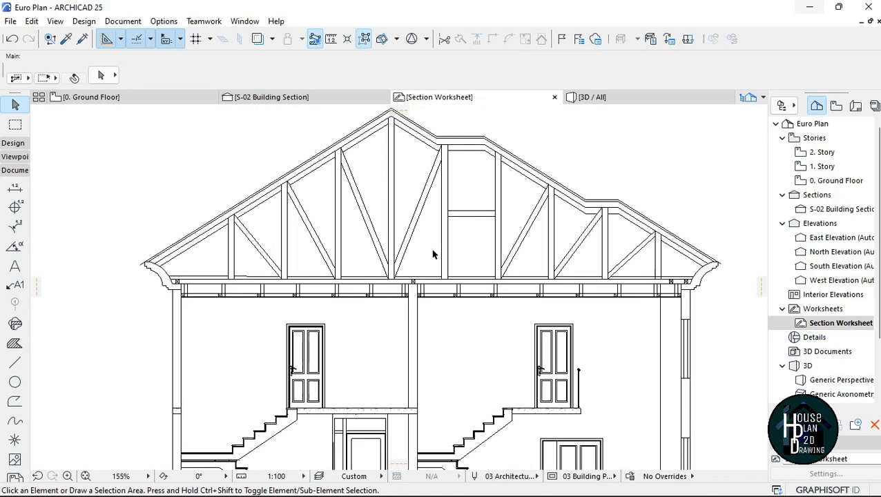
# - Switch to the House Plan Church Street project and examine the hatching of walls, cornice, floor slabs and foundation in its layout worksheet section
pyautogui.click(556, 482)
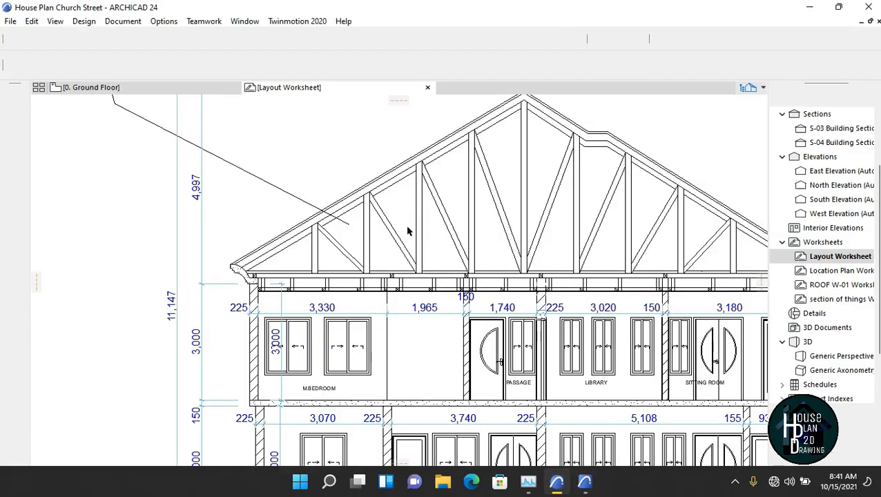
pyautogui.scroll(-3, 511, 254)
pyautogui.scroll(3, 512, 254)
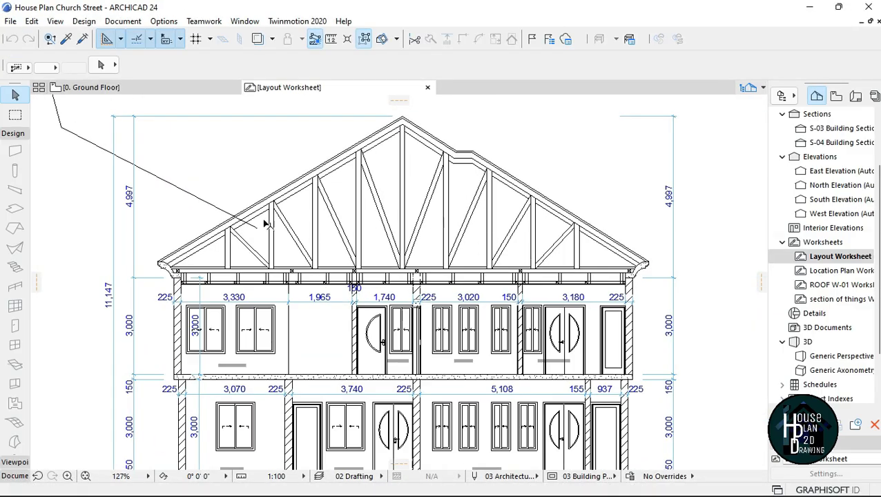
pyautogui.scroll(2, 415, 290)
pyautogui.scroll(-3, 421, 325)
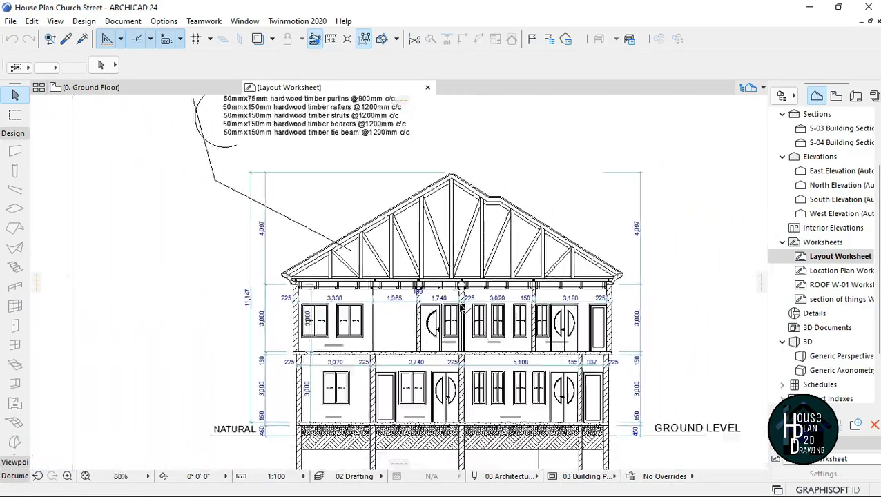
pyautogui.scroll(2, 426, 357)
pyautogui.scroll(3, 230, 324)
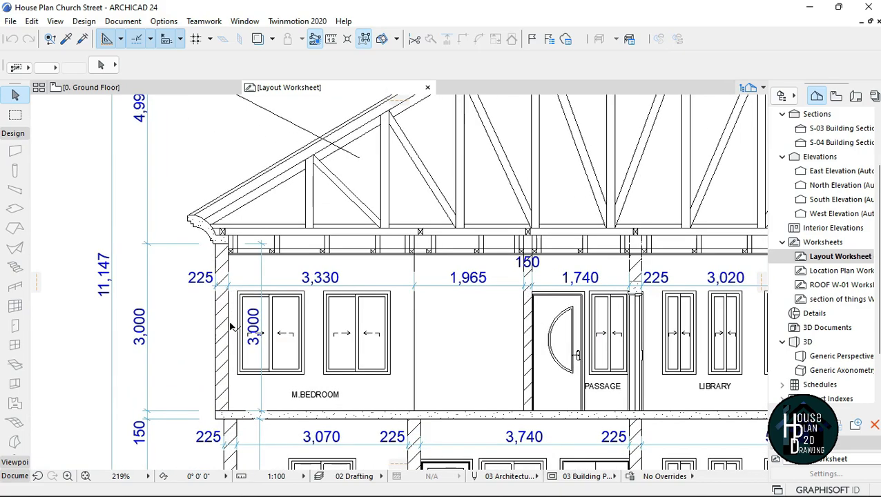
pyautogui.scroll(-2, 207, 322)
pyautogui.scroll(4, 279, 278)
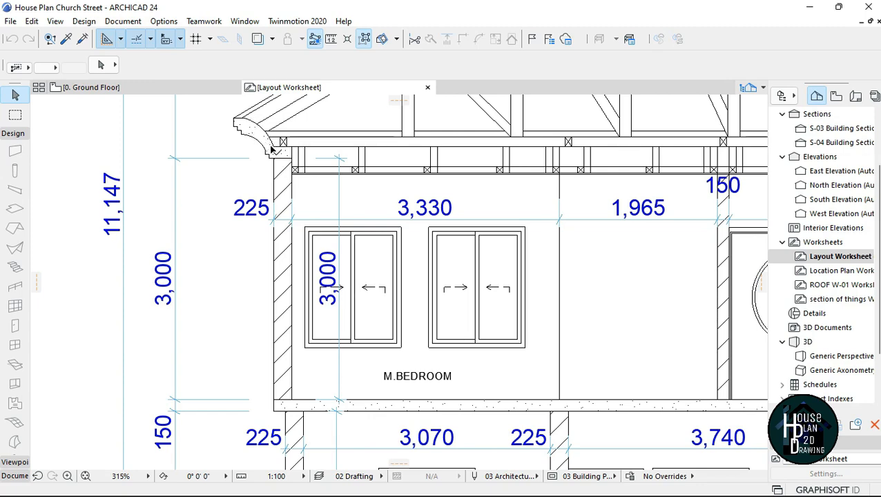
pyautogui.scroll(-3, 283, 159)
pyautogui.scroll(4, 383, 242)
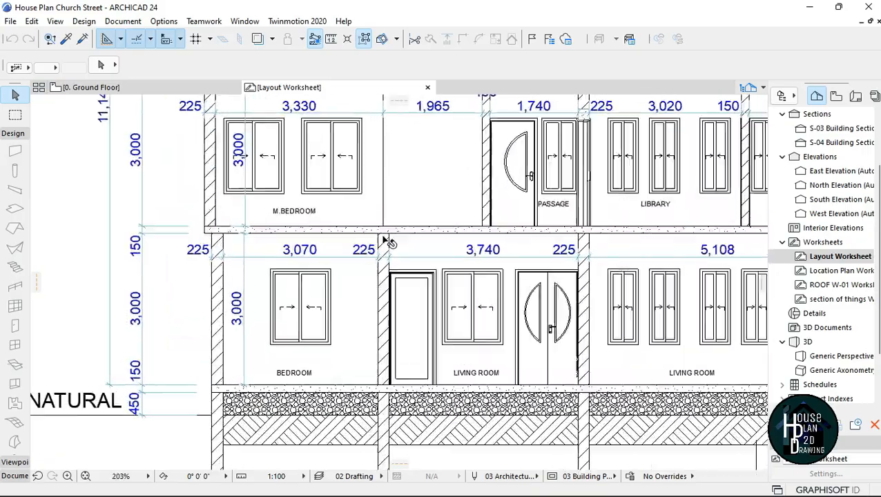
pyautogui.scroll(-5, 377, 255)
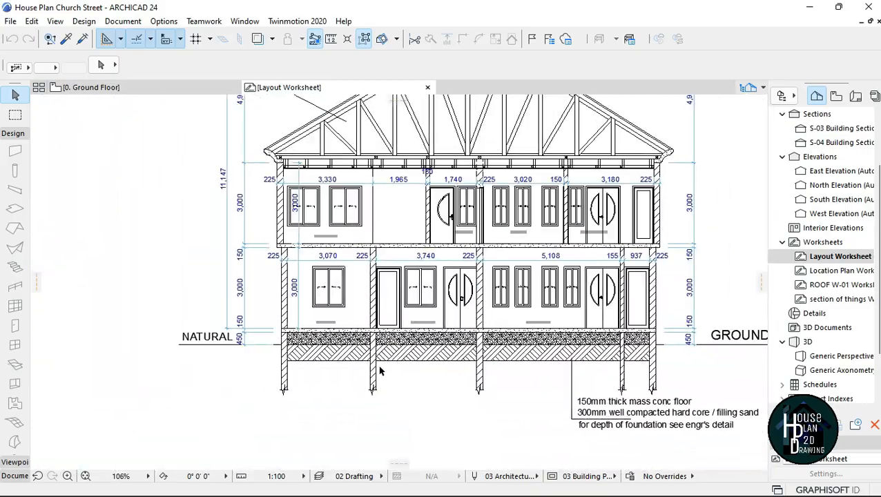
pyautogui.scroll(-2, 380, 345)
pyautogui.scroll(3, 380, 325)
pyautogui.scroll(2, 380, 326)
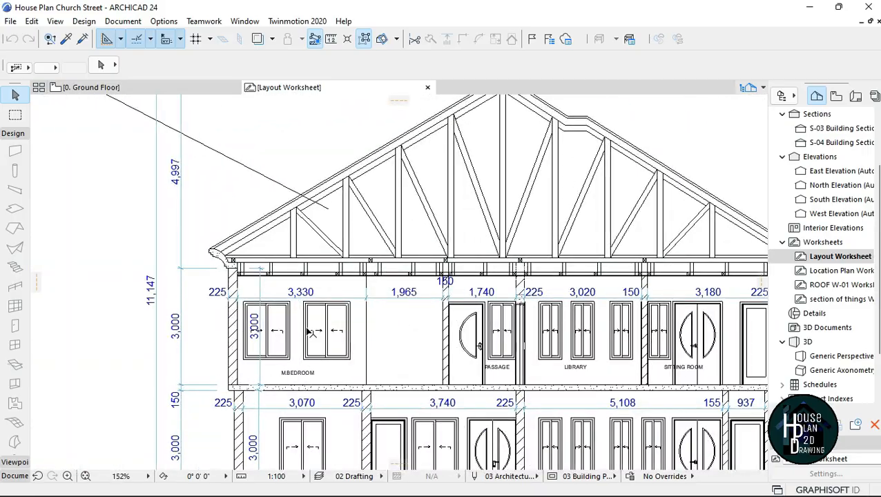
# - Switch back to the Euro Plan section worksheet, activate the Fill tool near the left cornice and open its list of fill types
pyautogui.moveTo(520, 489)
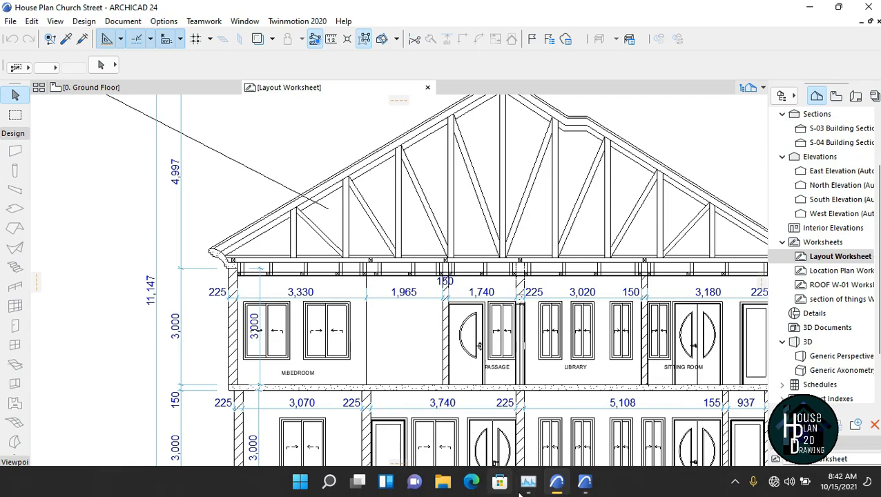
pyautogui.click(584, 483)
pyautogui.scroll(-3, 370, 207)
pyautogui.scroll(3, 352, 159)
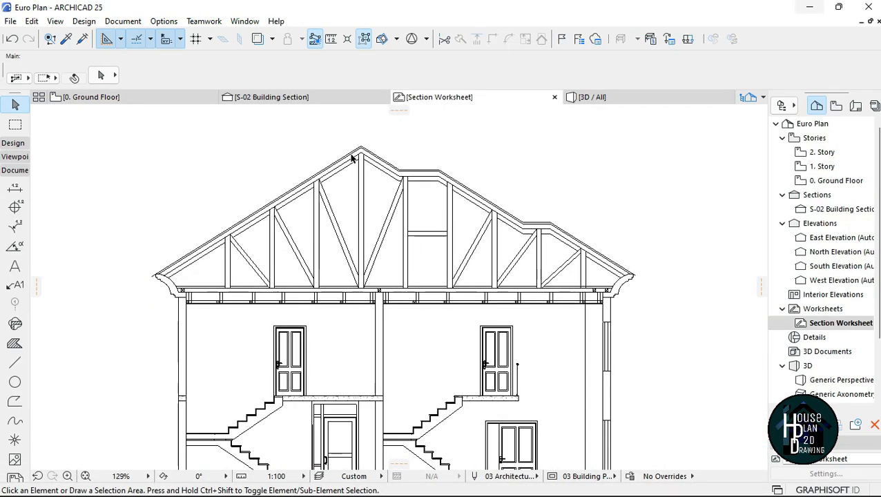
pyautogui.scroll(4, 352, 159)
pyautogui.scroll(-5, 436, 309)
pyautogui.scroll(3, 437, 308)
pyautogui.scroll(3, 183, 238)
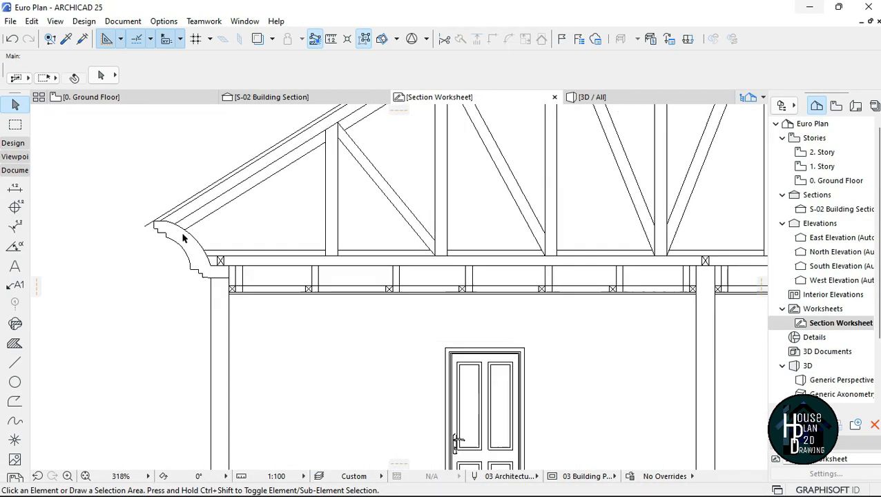
pyautogui.scroll(2, 183, 239)
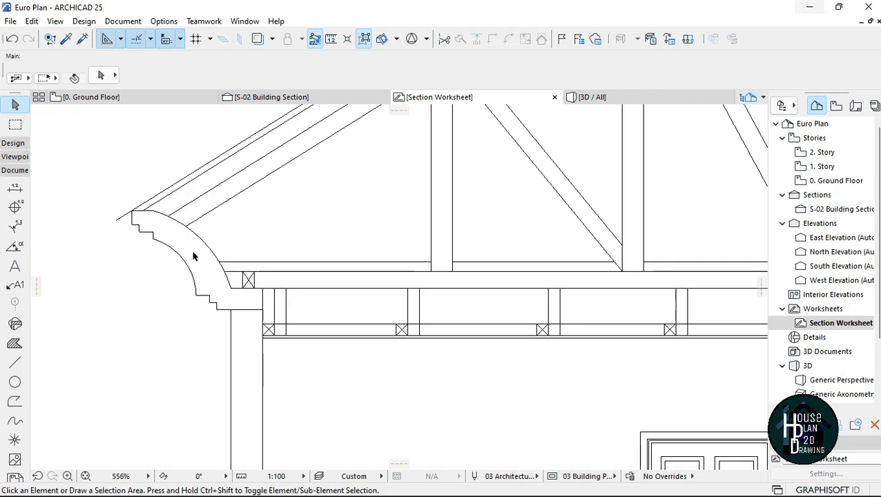
pyautogui.click(14, 344)
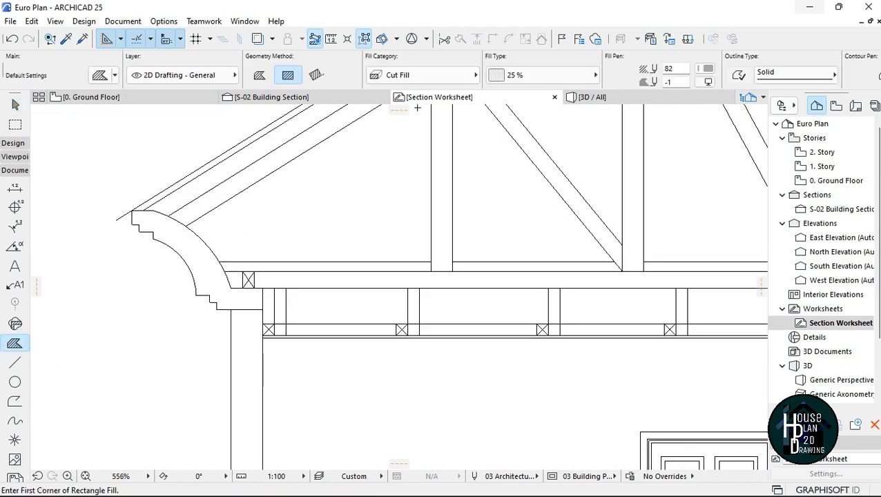
pyautogui.click(524, 76)
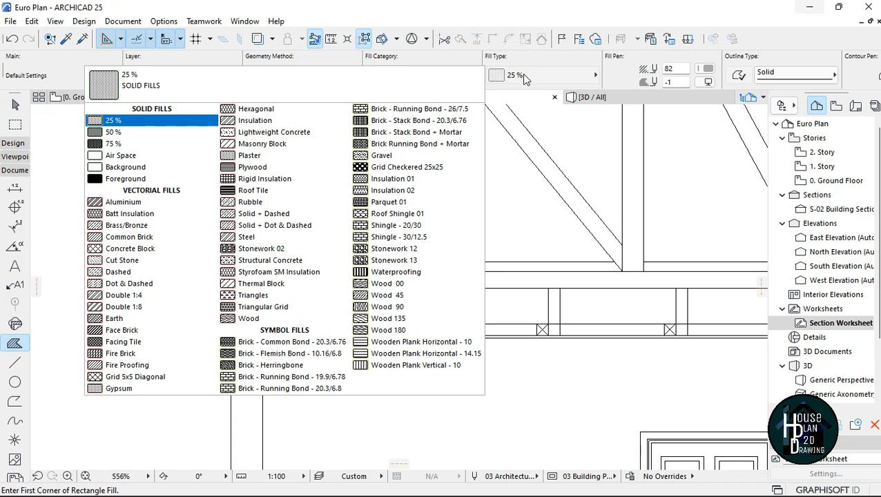
# - Set the Fill tool's category to Drafting Fill and its fill type to Cut Stone
pyautogui.click(522, 75)
pyautogui.click(428, 78)
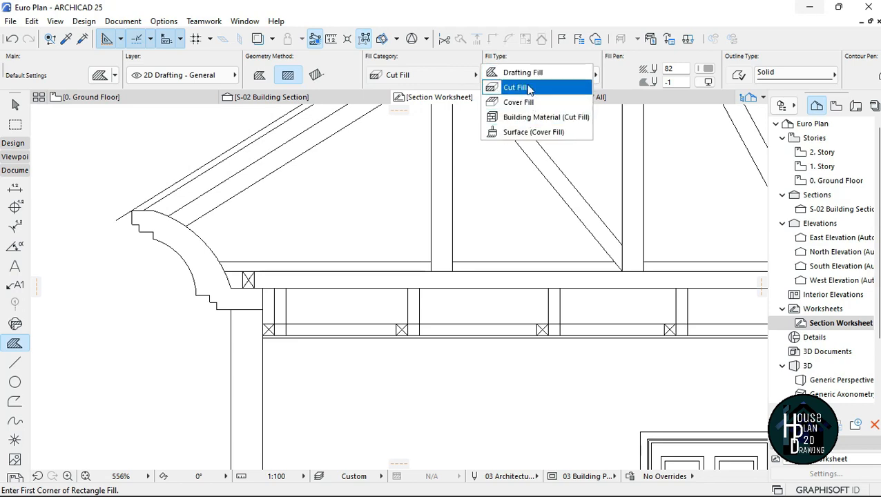
pyautogui.click(519, 72)
pyautogui.click(518, 76)
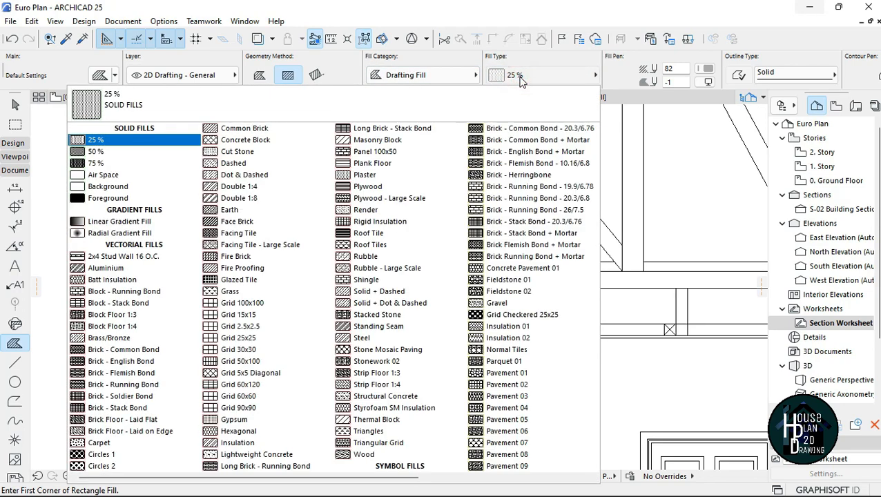
pyautogui.scroll(-1, 366, 363)
pyautogui.scroll(-1, 366, 362)
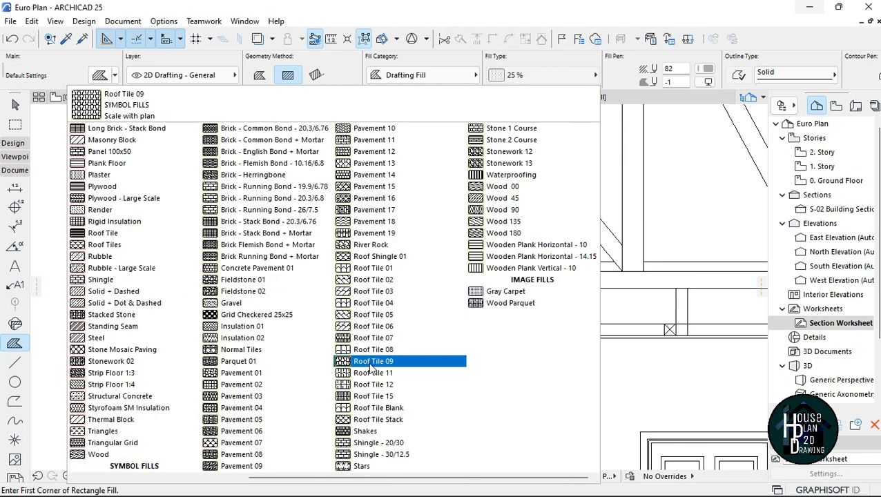
pyautogui.scroll(2, 366, 363)
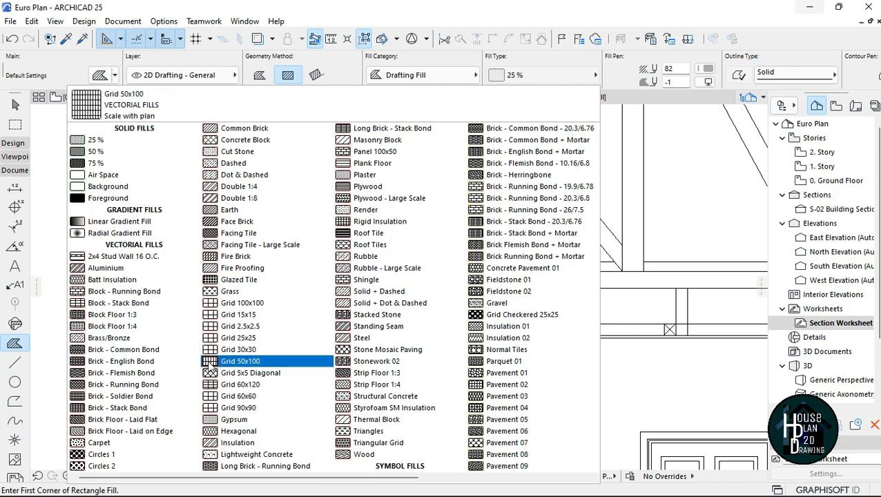
pyautogui.click(246, 150)
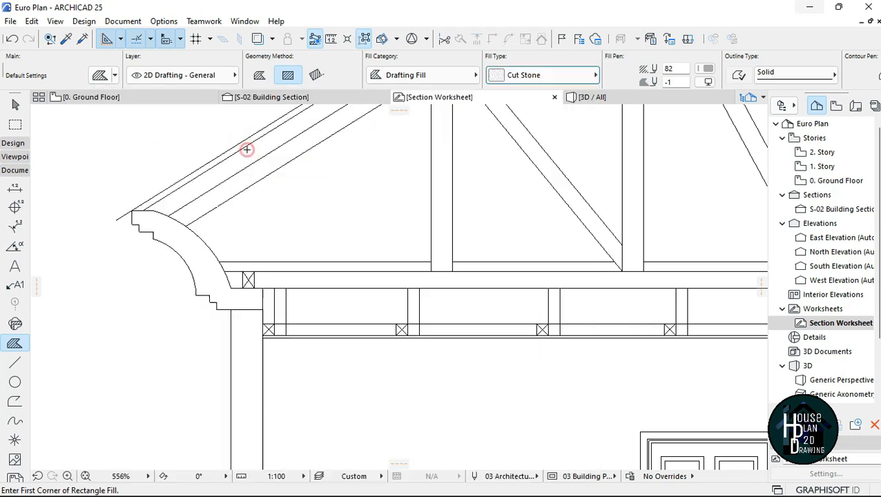
# - Fill the curved eave cornice at the building's left end with the Cut Stone fill
pyautogui.press('space')
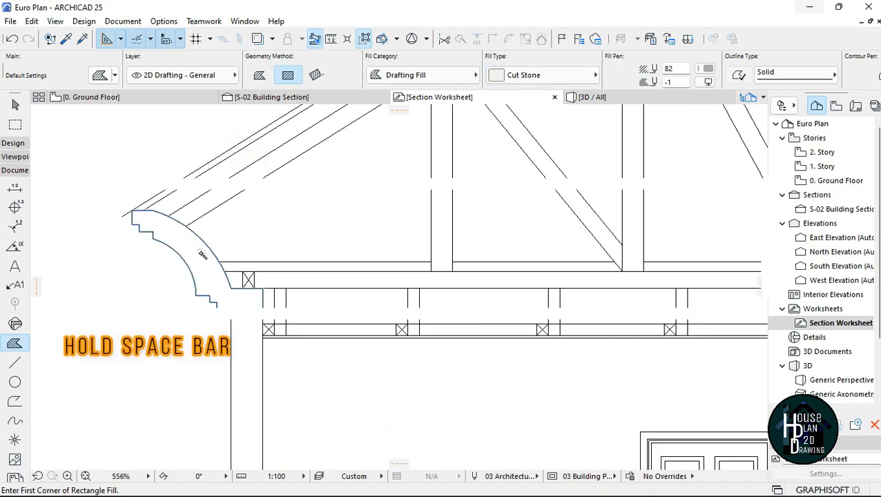
pyautogui.scroll(2, 205, 277)
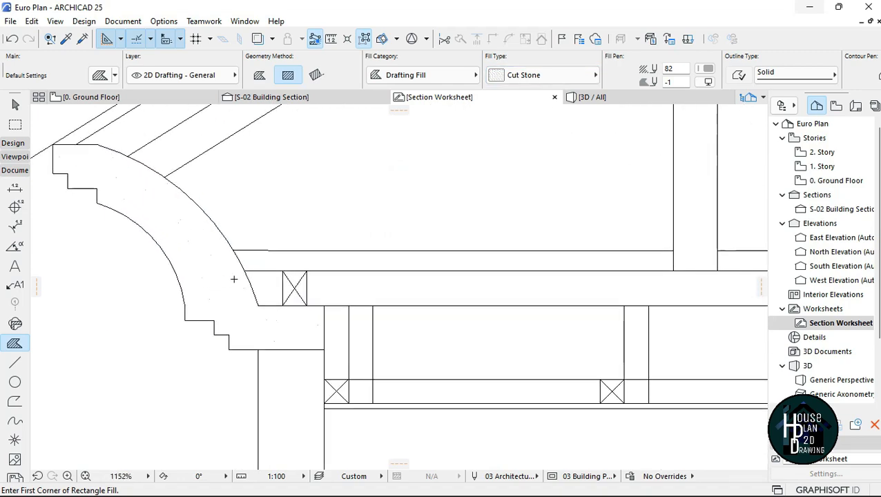
pyautogui.scroll(-7, 233, 279)
pyautogui.scroll(5, 259, 275)
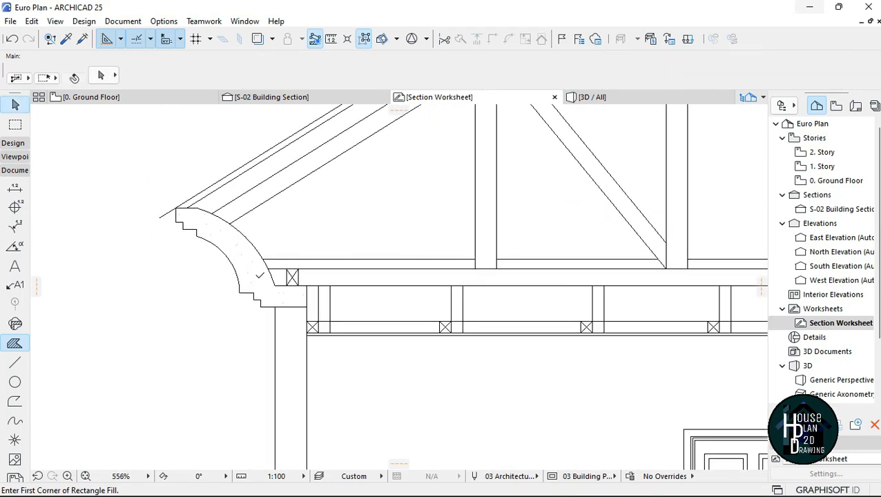
pyautogui.scroll(3, 248, 270)
pyautogui.scroll(-4, 229, 282)
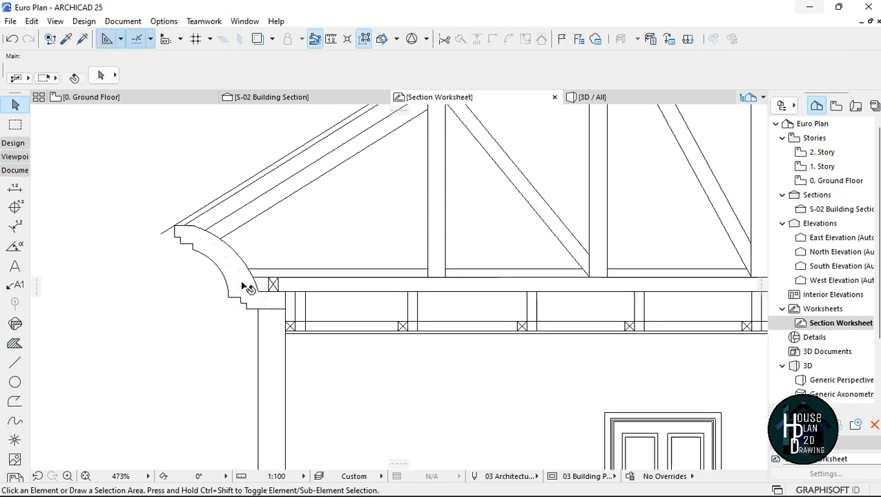
# - Set the left cornice fill's foreground pen to 120
pyautogui.click(238, 275)
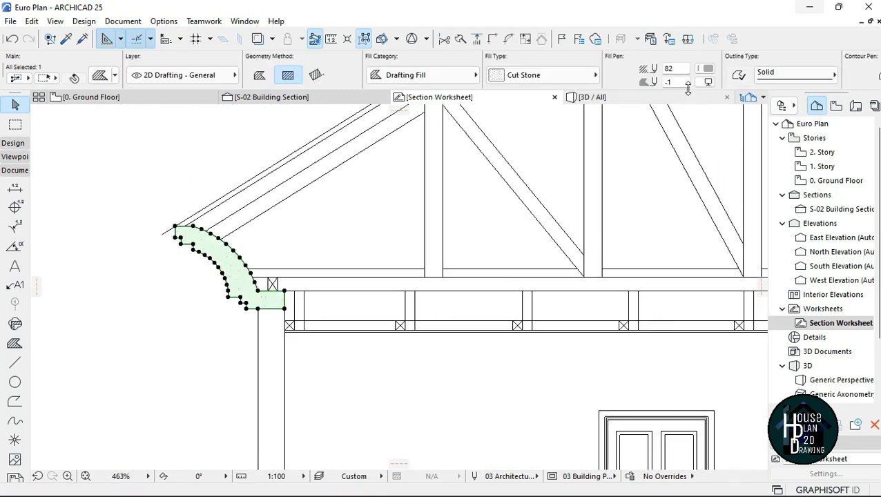
pyautogui.click(708, 70)
pyautogui.click(709, 150)
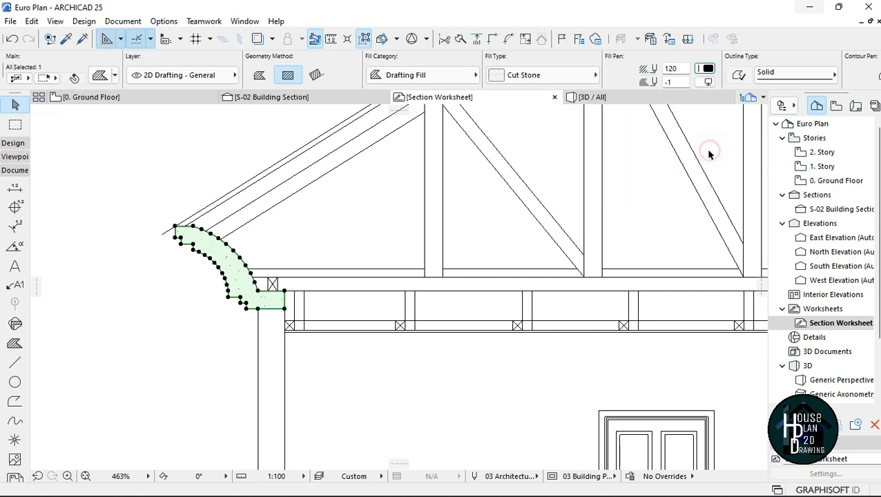
pyautogui.press('Escape')
# - Set the left cornice fill's background pen to white pen 19
pyautogui.scroll(5, 225, 279)
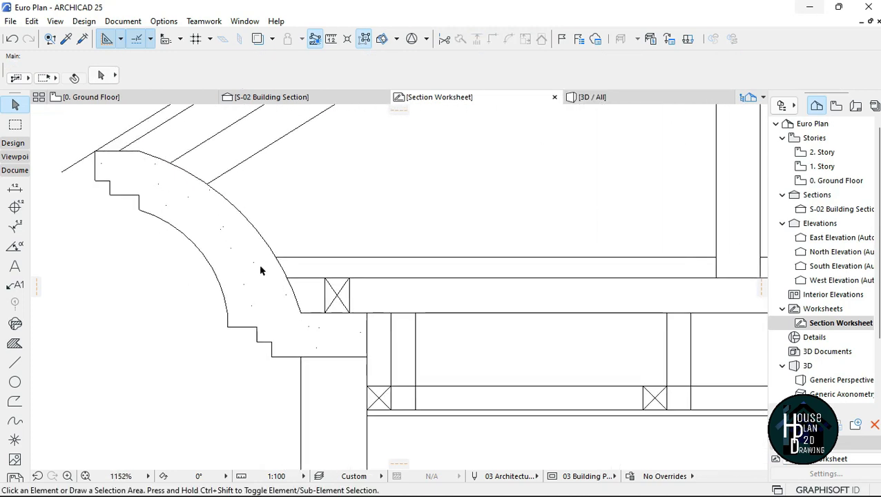
pyautogui.click(261, 267)
pyautogui.scroll(-6, 233, 279)
pyautogui.click(709, 82)
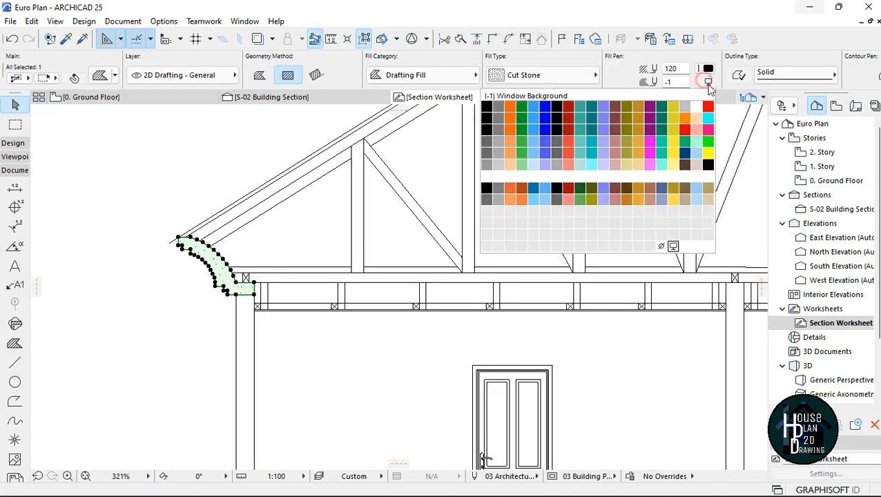
pyautogui.click(708, 166)
pyautogui.click(709, 82)
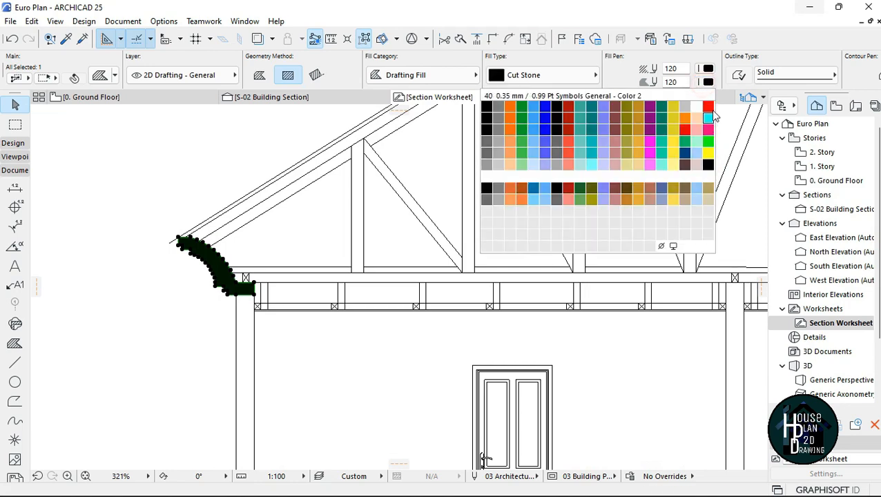
pyautogui.click(693, 107)
pyautogui.press('Escape')
pyautogui.scroll(-3, 233, 283)
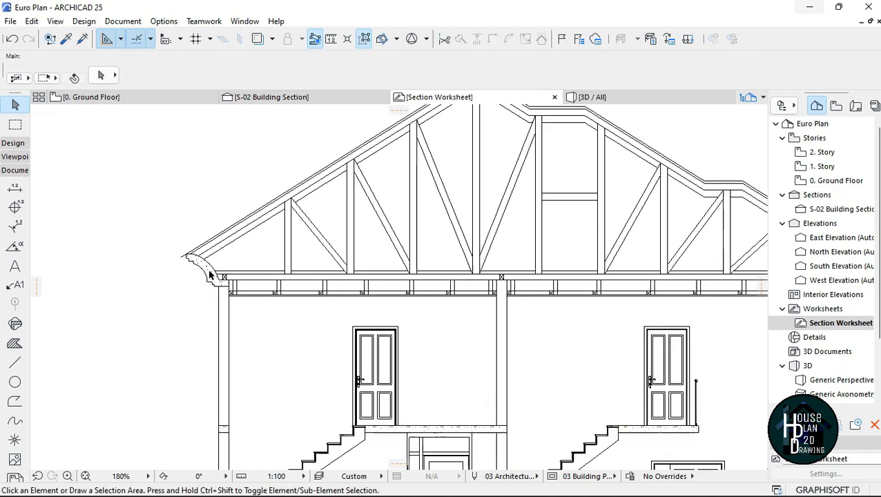
# - Pick up the left cornice's fill settings and fill the right-hand eave cornice with the same Cut Stone fill
pyautogui.scroll(5, 211, 276)
pyautogui.keyDown('alt'); pyautogui.click(208, 266); pyautogui.keyUp('alt')
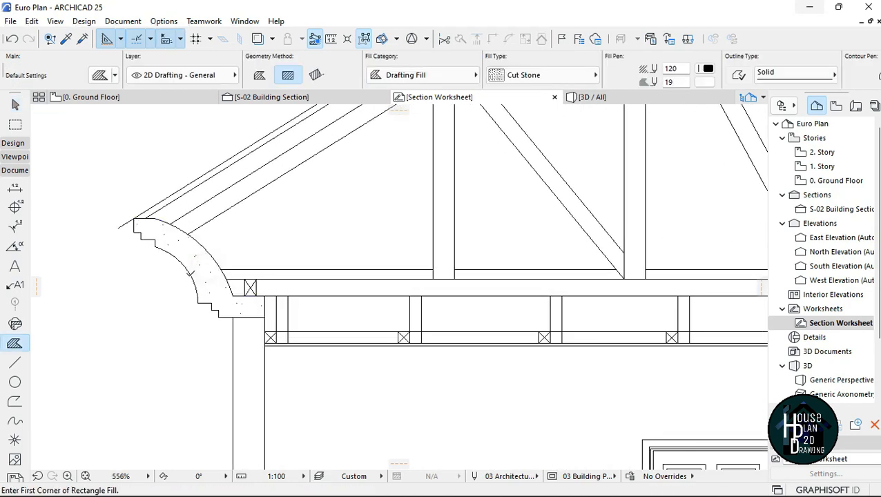
pyautogui.scroll(-5, 191, 262)
pyautogui.scroll(5, 200, 258)
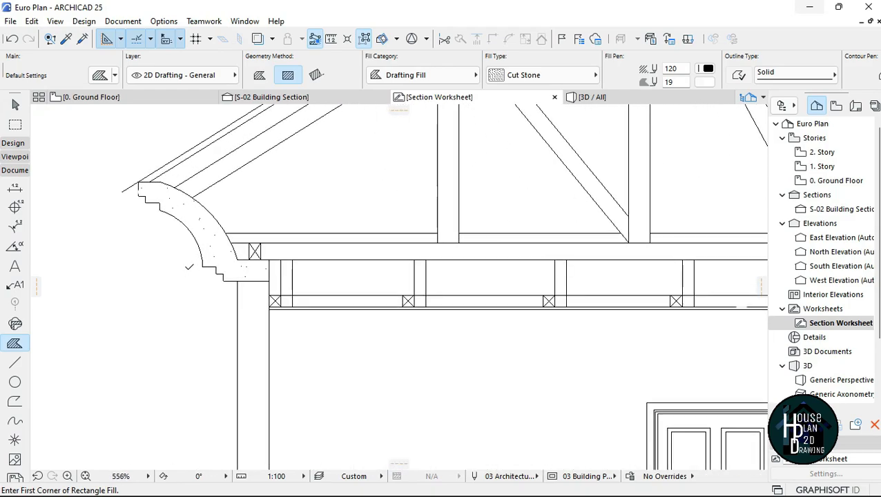
pyautogui.press('alt')
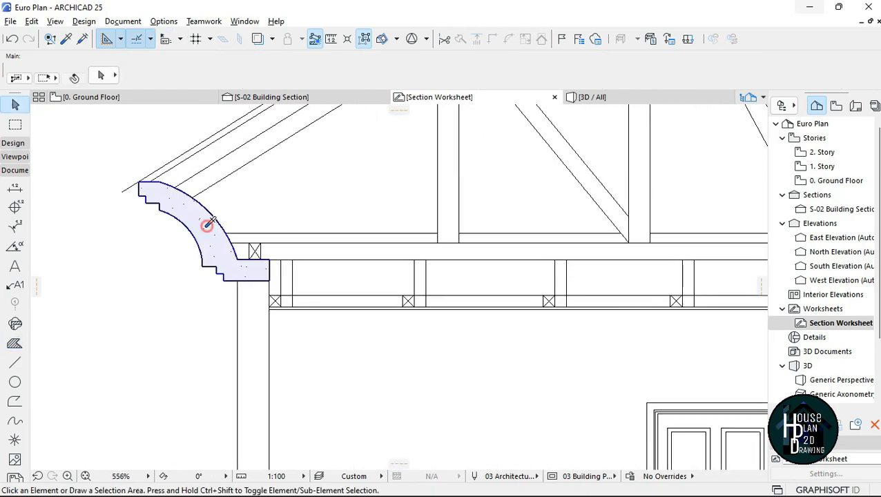
pyautogui.keyDown('alt'); pyautogui.click(210, 223); pyautogui.keyUp('alt')
pyautogui.scroll(-6, 210, 228)
pyautogui.scroll(6, 429, 251)
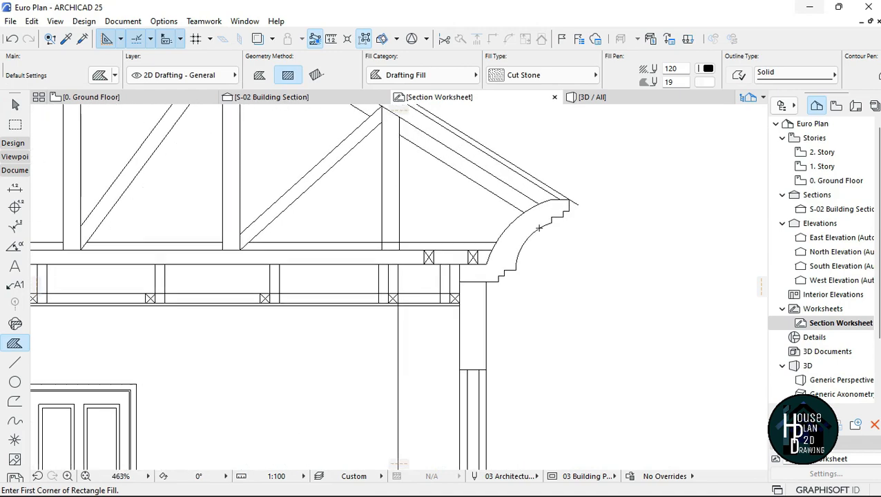
pyautogui.scroll(-5, 557, 229)
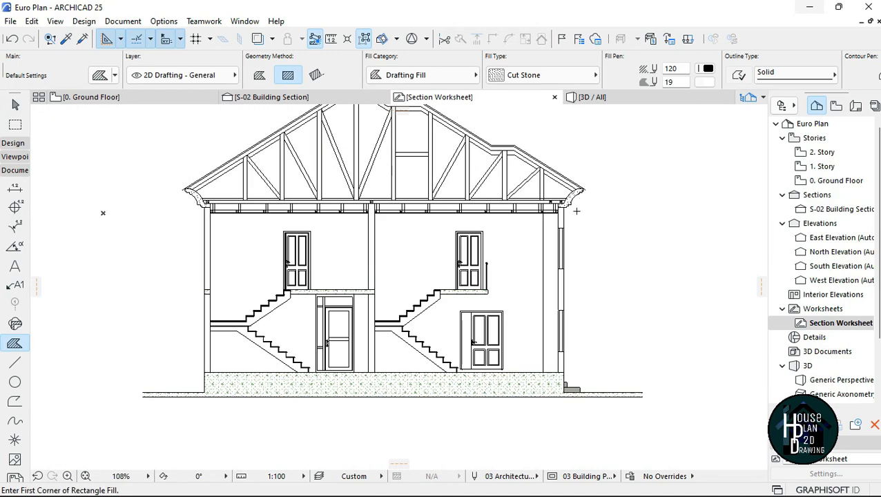
# - Fill the lower and upper flights of the left staircase with the Cut Stone fill
pyautogui.scroll(5, 240, 356)
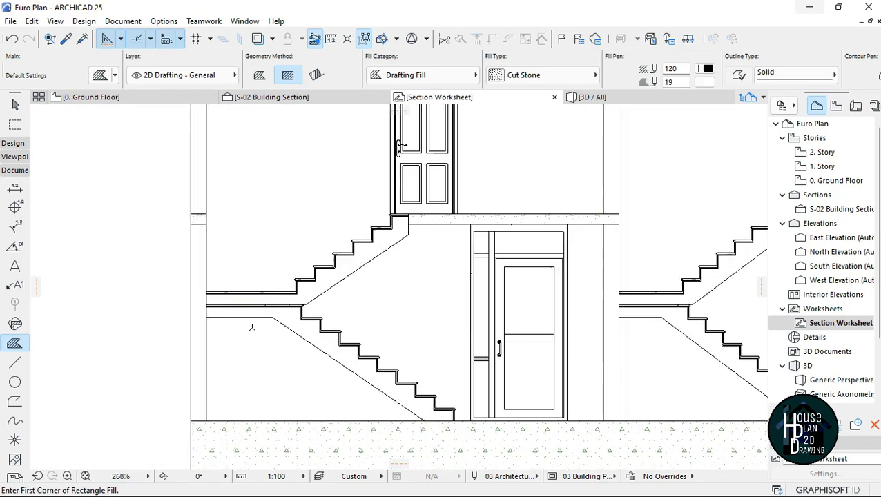
pyautogui.press('space')
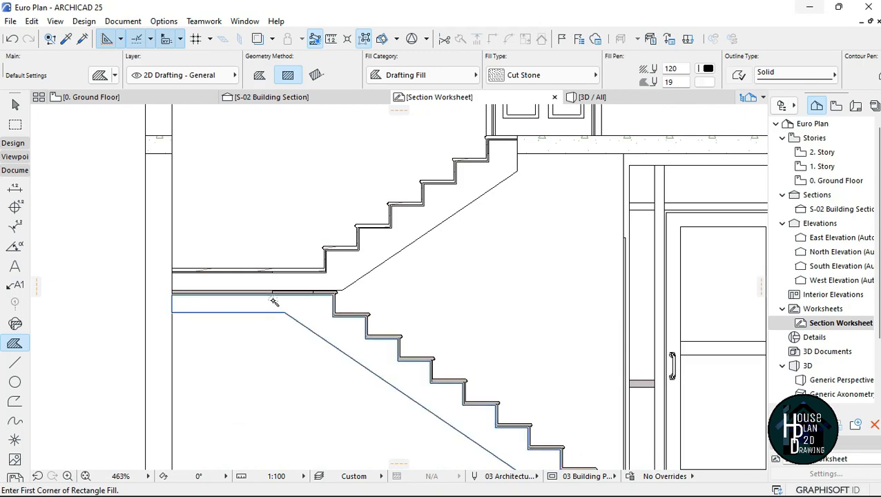
pyautogui.click(269, 302)
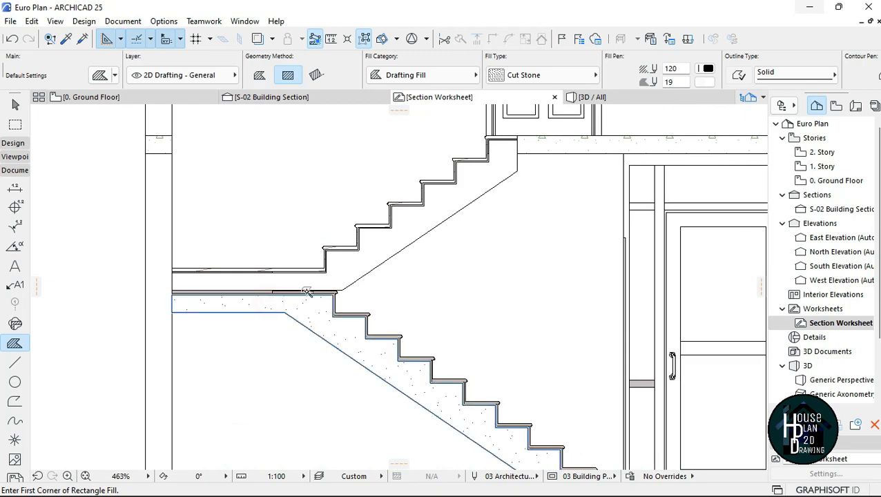
pyautogui.click(382, 250)
# - Fill the lower and upper flights of the right staircase with the Cut Stone fill
pyautogui.scroll(-2, 254, 296)
pyautogui.scroll(-3, 274, 290)
pyautogui.scroll(5, 429, 252)
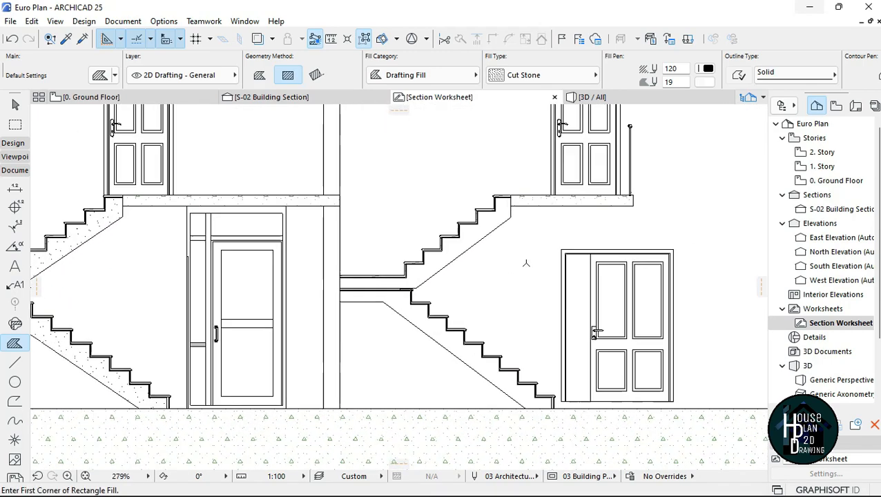
pyautogui.click(429, 252)
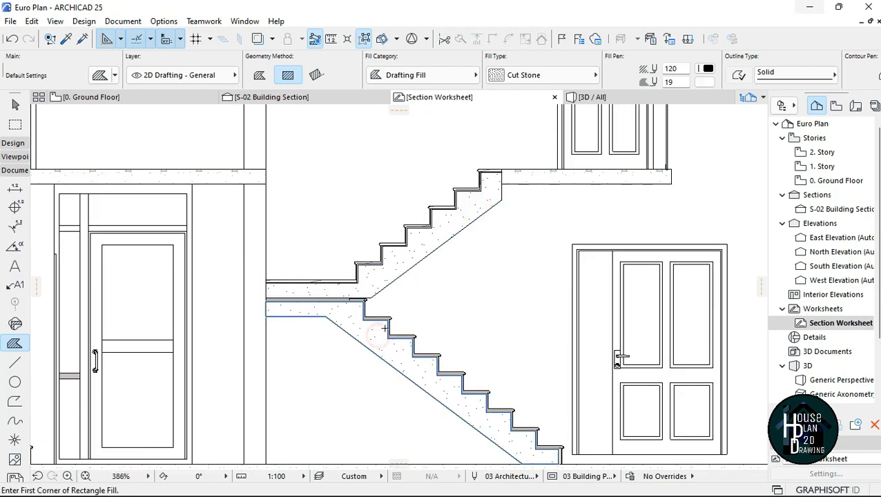
pyautogui.scroll(-5, 528, 277)
pyautogui.press('Escape')
pyautogui.scroll(5, 528, 277)
pyautogui.click(524, 238)
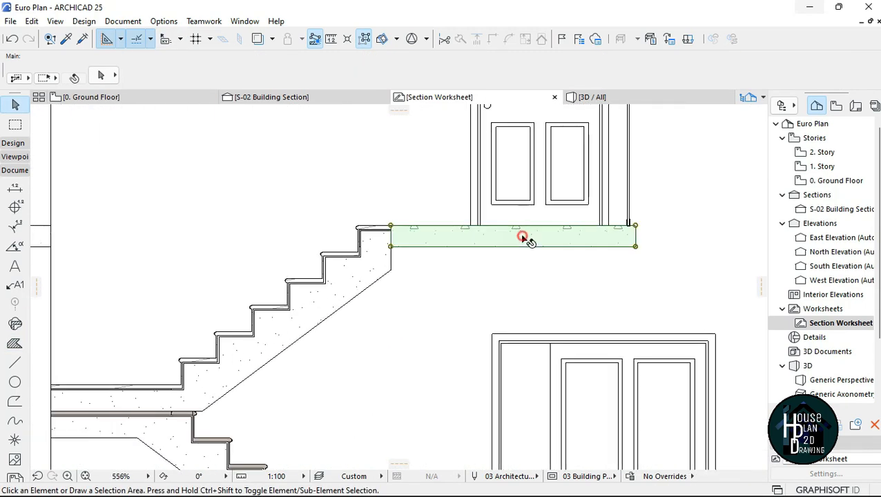
pyautogui.press('Escape')
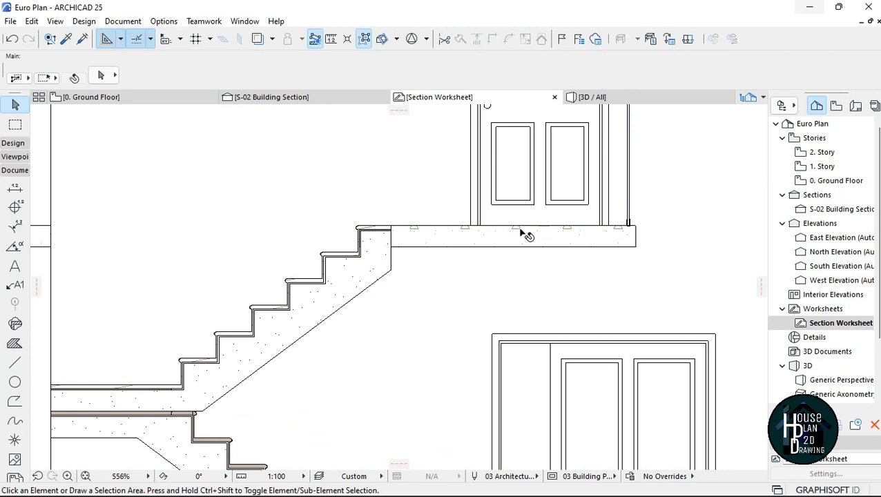
pyautogui.click(526, 237)
pyautogui.press('Escape')
pyautogui.click(15, 364)
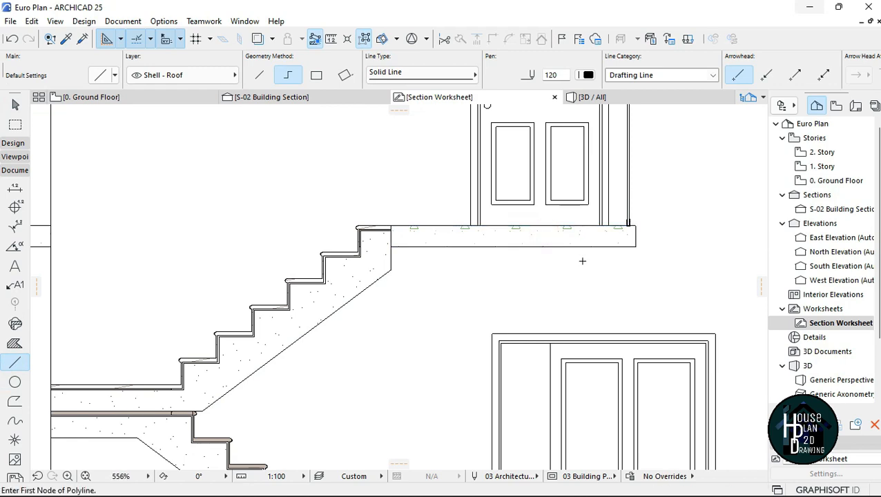
pyautogui.moveTo(583, 261); pyautogui.dragTo(366, 283, button='middle')
pyautogui.press('Escape')
# - Delete the two structural concrete fills in the floor slab between the left staircase and the middle wall
pyautogui.click(384, 266)
pyautogui.keyDown('shift'); pyautogui.click(537, 269); pyautogui.keyUp('shift')
pyautogui.rightClick(461, 193)
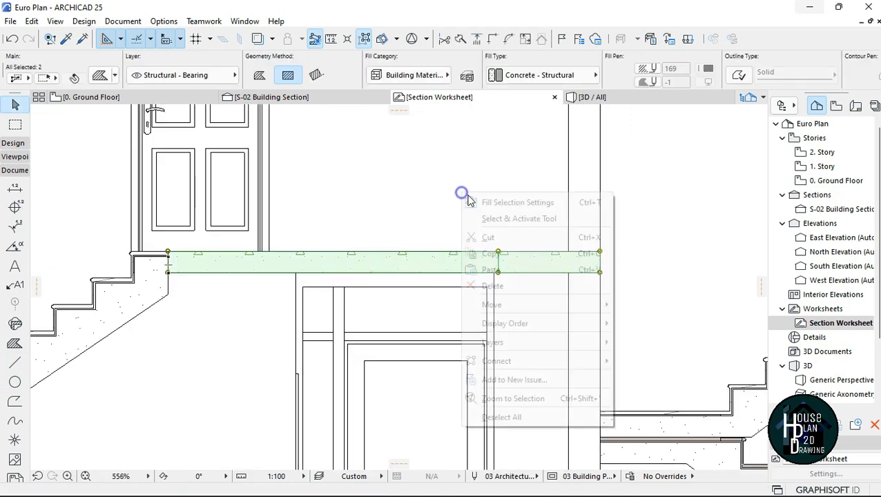
pyautogui.click(492, 285)
# - Delete the vertical line dividing the emptied floor slab above the ground-floor door
pyautogui.scroll(-1, 459, 237)
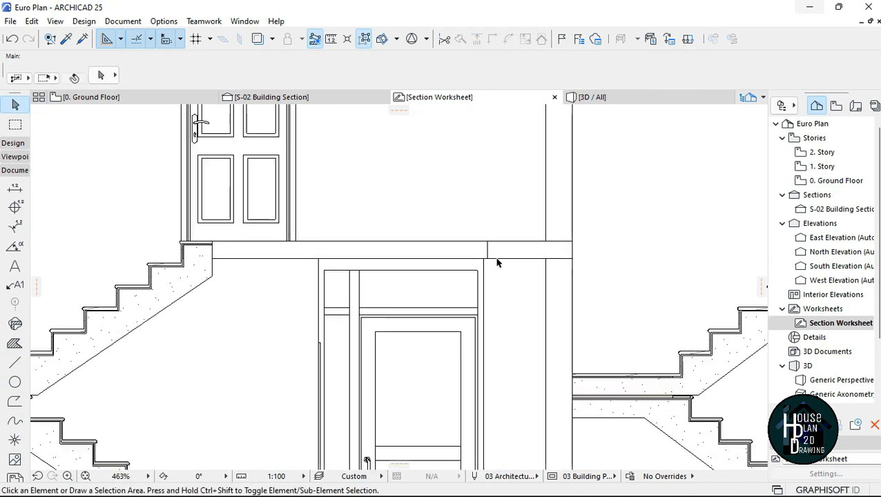
pyautogui.click(488, 253)
pyautogui.rightClick(471, 173)
pyautogui.click(491, 265)
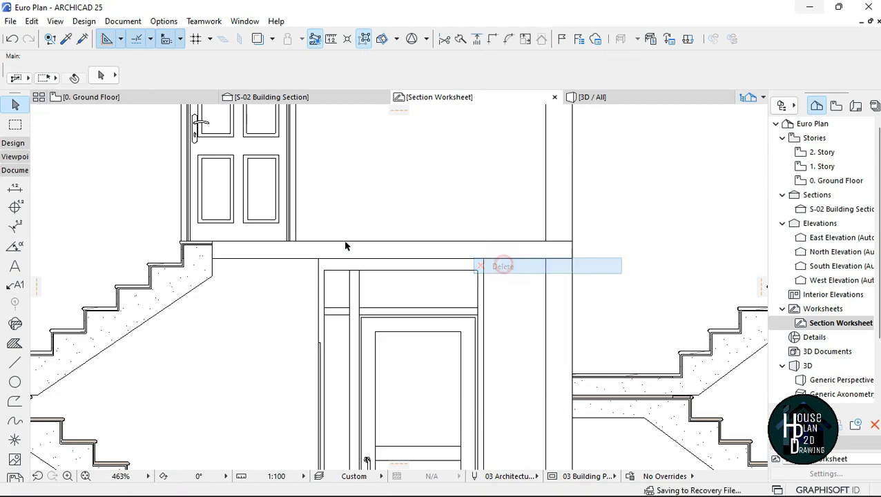
# - Delete the structural concrete fill in the left outer wall at first-floor slab level
pyautogui.scroll(-5, 366, 245)
pyautogui.scroll(-3, 366, 245)
pyautogui.scroll(8, 324, 250)
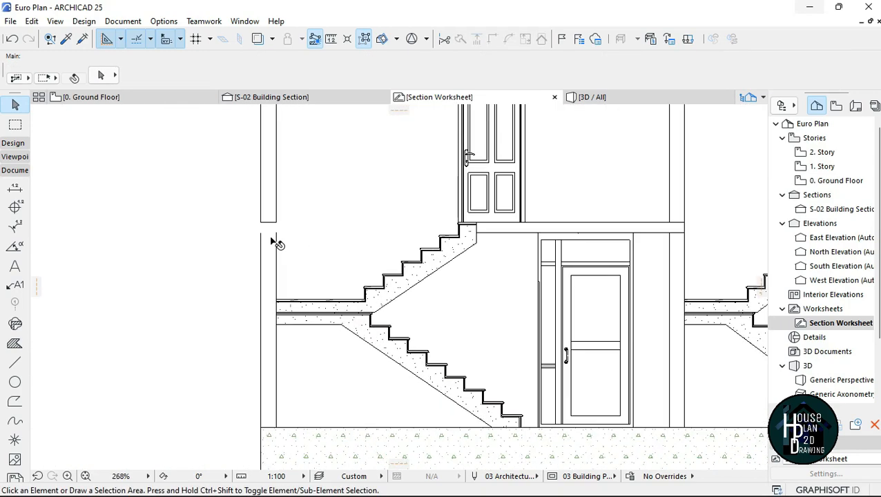
pyautogui.scroll(3, 272, 231)
pyautogui.click(298, 232)
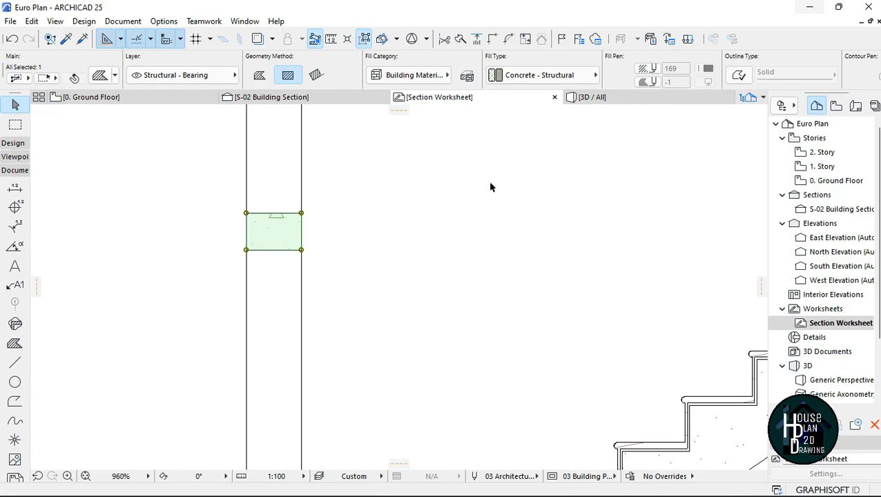
pyautogui.rightClick(392, 209)
pyautogui.click(447, 302)
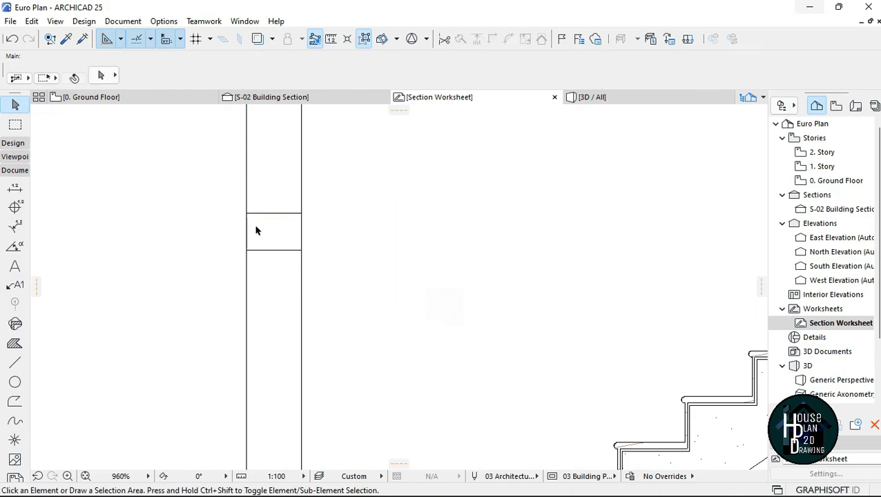
pyautogui.scroll(-8, 274, 235)
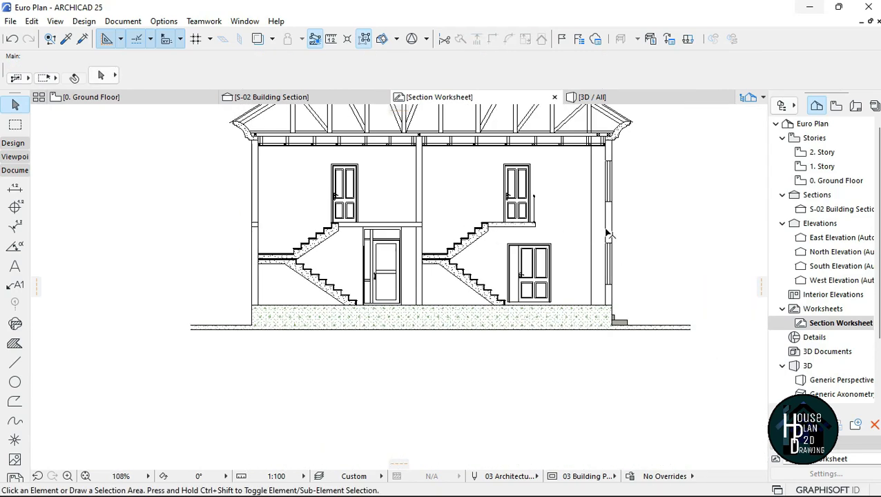
# - Delete the structural concrete fill in the landing slab at the head of the right staircase
pyautogui.scroll(3, 413, 223)
pyautogui.scroll(2, 413, 223)
pyautogui.click(423, 223)
pyautogui.rightClick(413, 239)
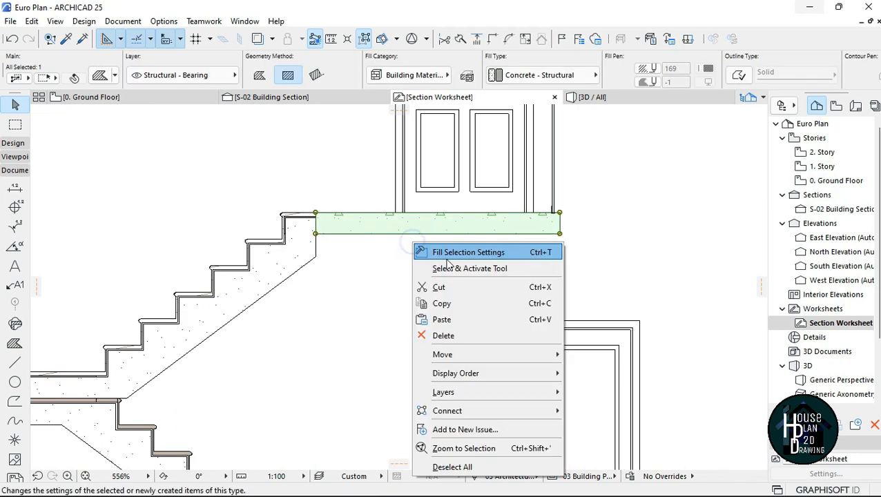
pyautogui.click(465, 335)
pyautogui.scroll(-2, 443, 248)
pyautogui.scroll(2, 398, 255)
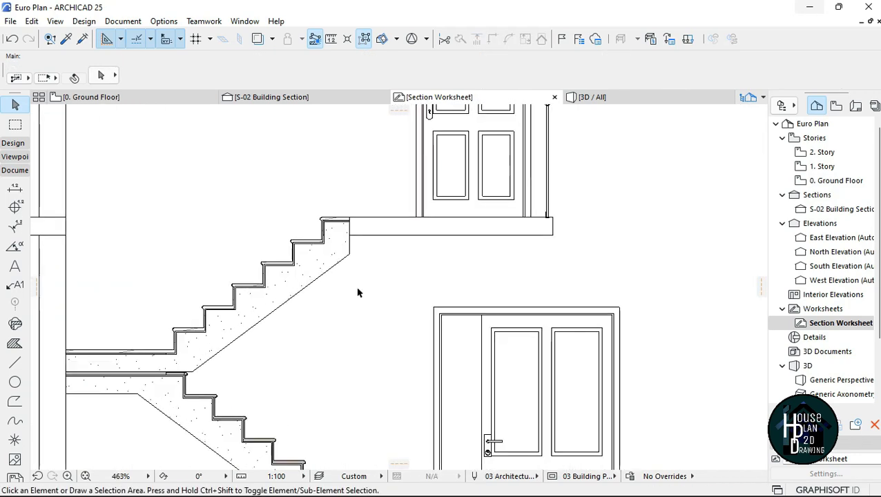
# - Pick up the stair's Cut Stone fill settings and try to fill the right landing slab with a rectangle
pyautogui.keyDown('alt'); pyautogui.click(302, 259); pyautogui.keyUp('alt')
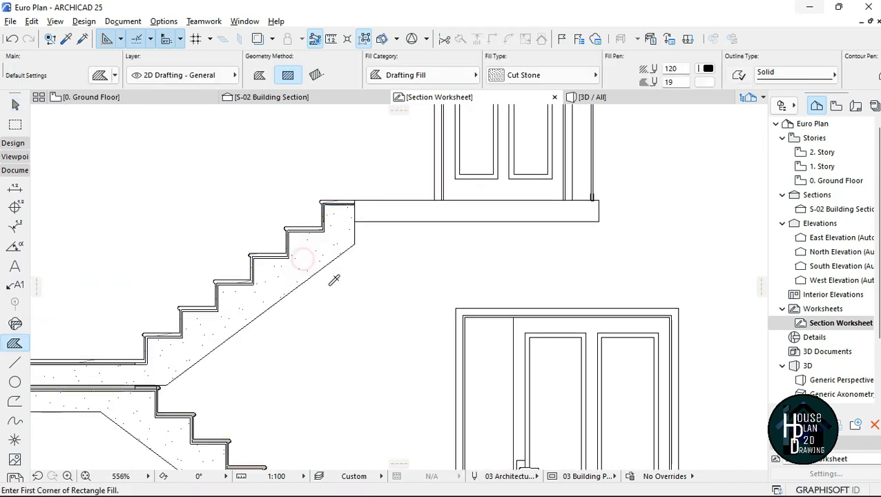
pyautogui.click(459, 218)
pyautogui.click(520, 203)
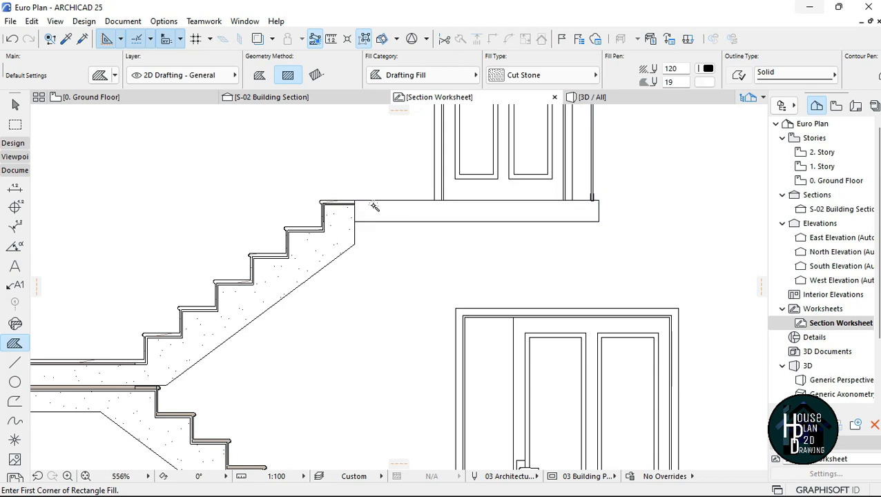
pyautogui.click(365, 204)
pyautogui.hotkey('ctrl', 'z')
# - Draw a polygonal Cut Stone drafting fill around the four corners of the right landing slab
pyautogui.click(260, 75)
pyautogui.scroll(2, 390, 196)
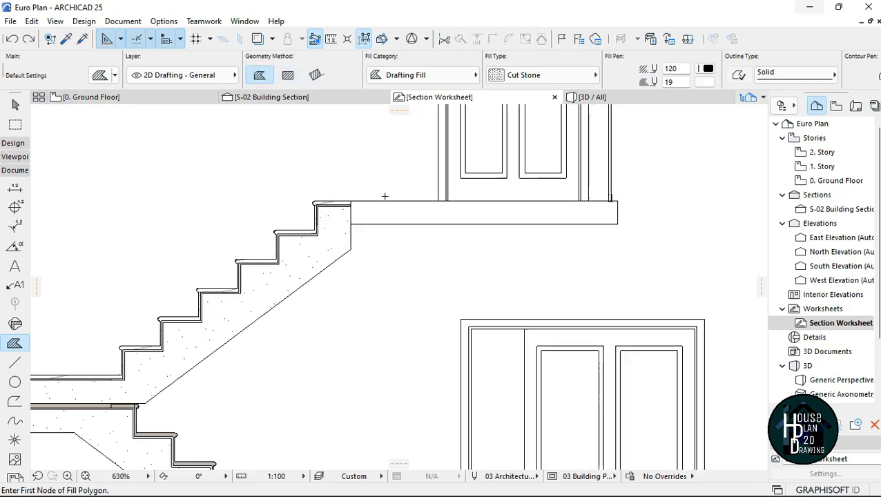
pyautogui.click(336, 206)
pyautogui.click(337, 235)
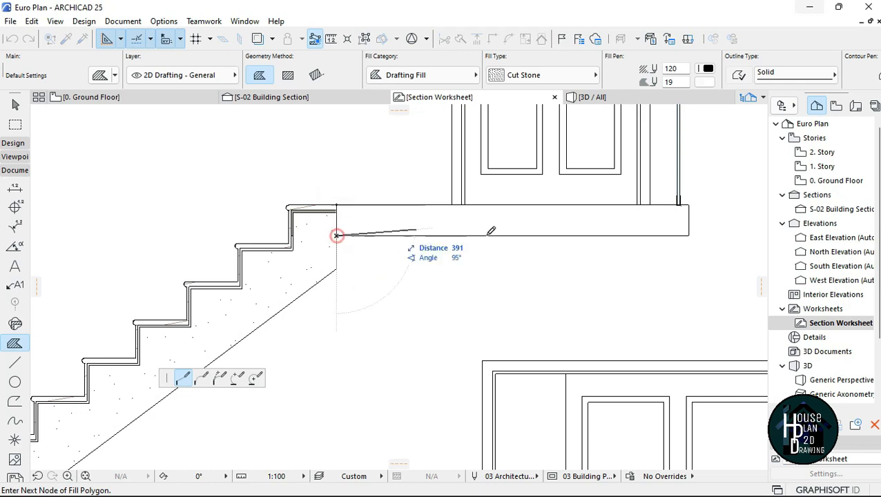
pyautogui.click(689, 235)
pyautogui.click(688, 206)
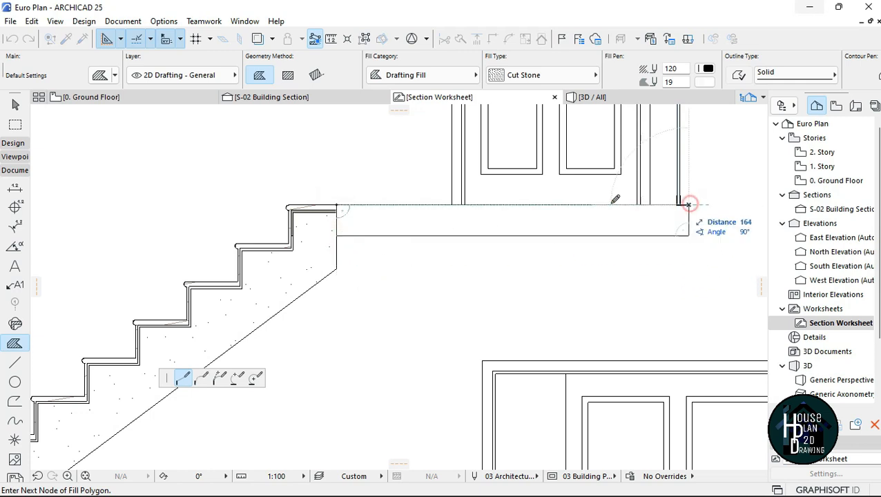
pyautogui.click(337, 206)
pyautogui.press('Escape')
pyautogui.click(483, 234)
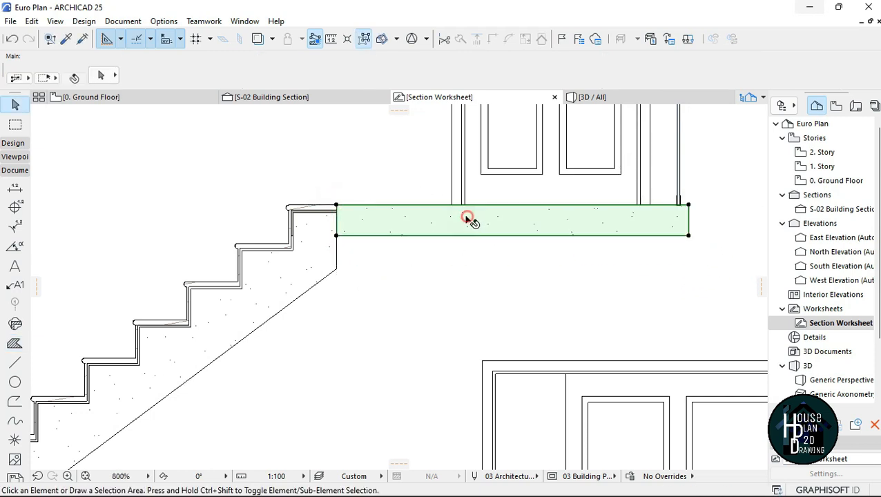
# - Delete the separate Cut Stone fill from the right landing slab
pyautogui.scroll(-2, 460, 238)
pyautogui.scroll(2, 471, 240)
pyautogui.rightClick(472, 284)
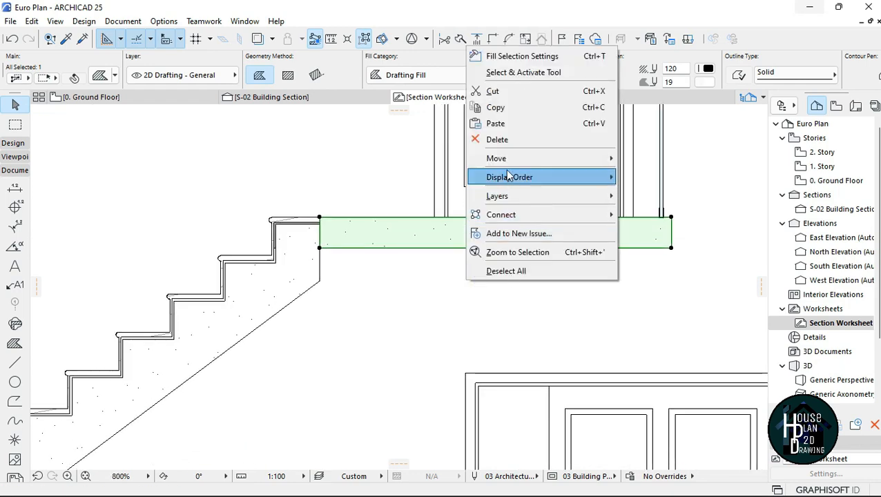
pyautogui.click(496, 138)
# - Delete the Shell - Roof line separating the right staircase's upper flight from the landing slab
pyautogui.scroll(2, 304, 270)
pyautogui.click(304, 270)
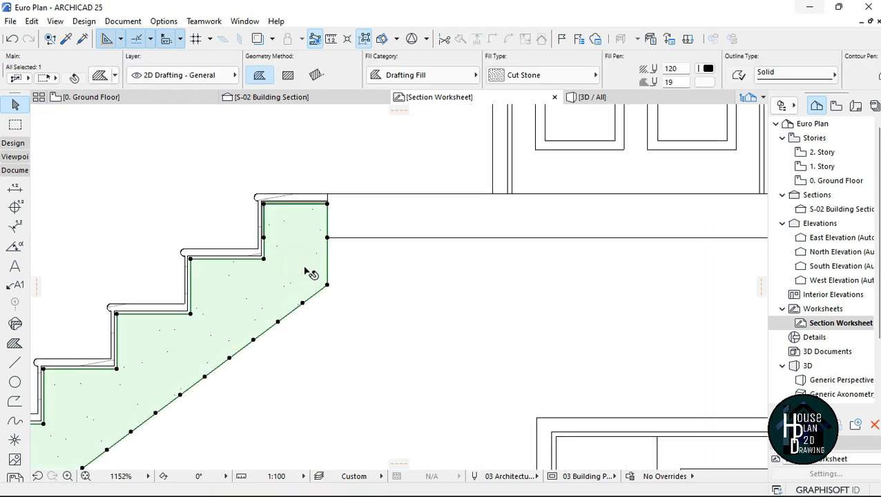
pyautogui.click(330, 228)
pyautogui.click(328, 232)
pyautogui.rightClick(418, 304)
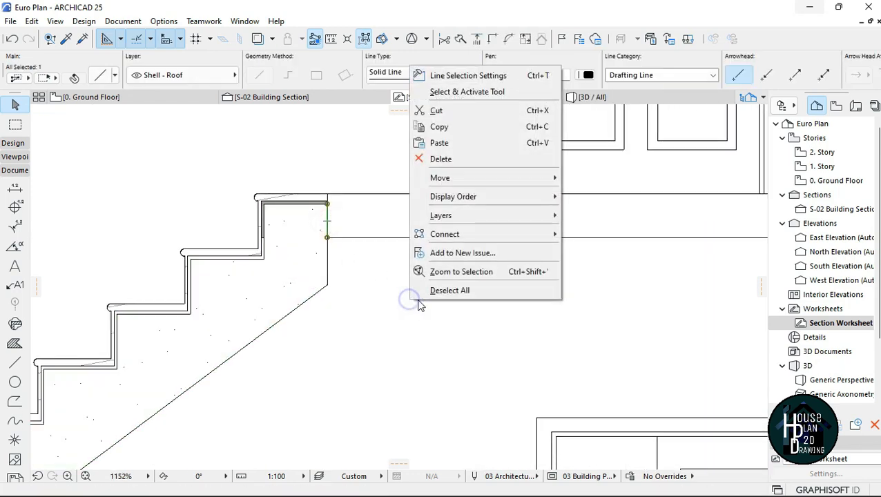
pyautogui.click(487, 159)
# - Stretch the right upper flight's Cut Stone fill to the landing slab's far upper corner and add a node at its far lower corner
pyautogui.click(323, 236)
pyautogui.scroll(2, 329, 223)
pyautogui.scroll(1, 329, 221)
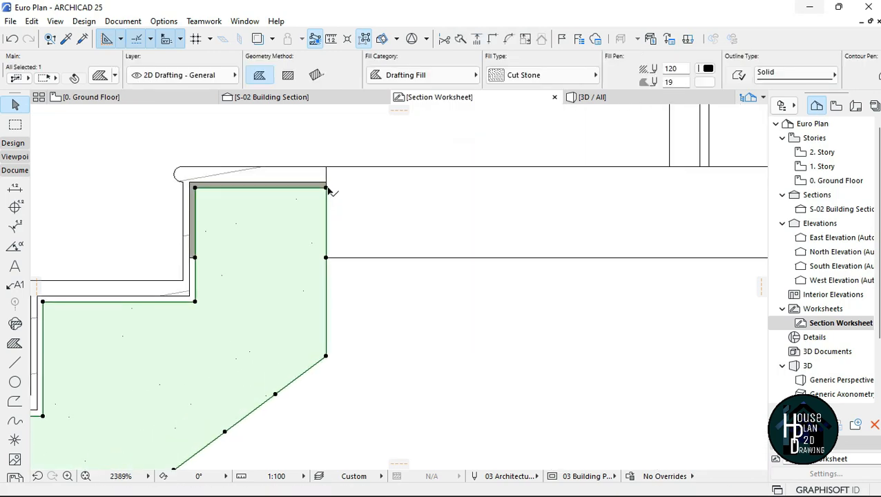
pyautogui.click(328, 189)
pyautogui.scroll(-6, 321, 232)
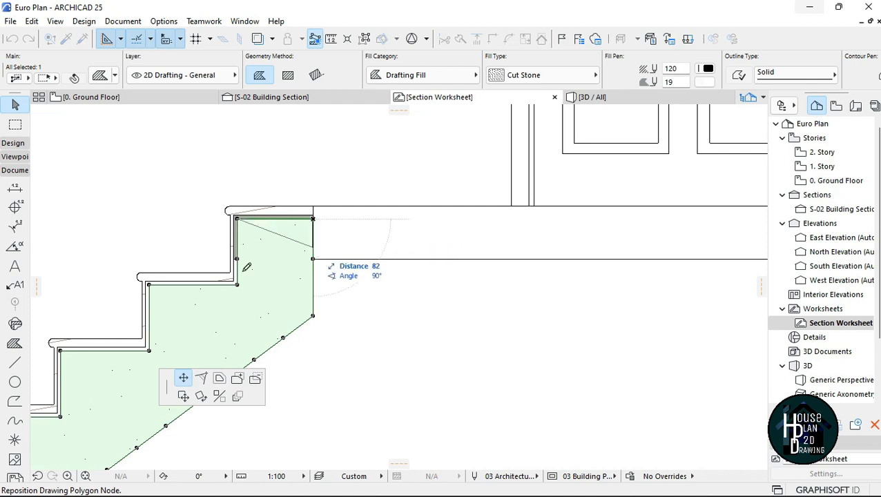
pyautogui.scroll(-3, 243, 272)
pyautogui.scroll(3, 622, 257)
pyautogui.click(643, 219)
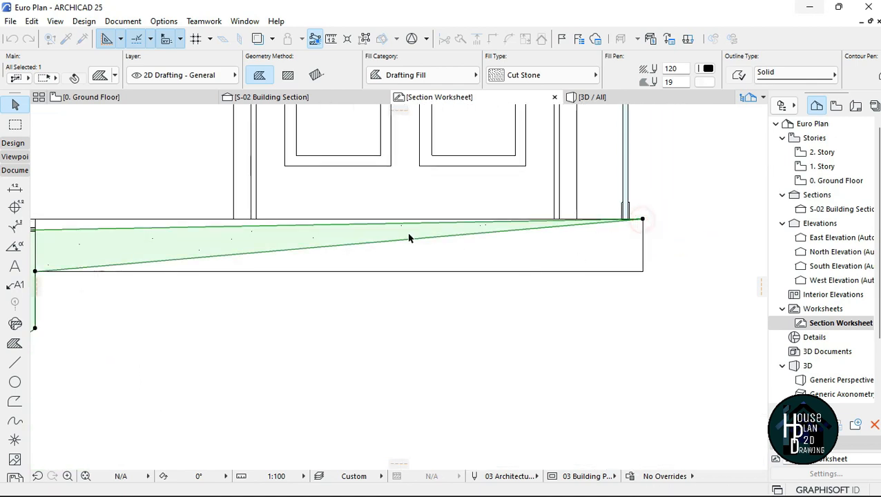
pyautogui.click(416, 241)
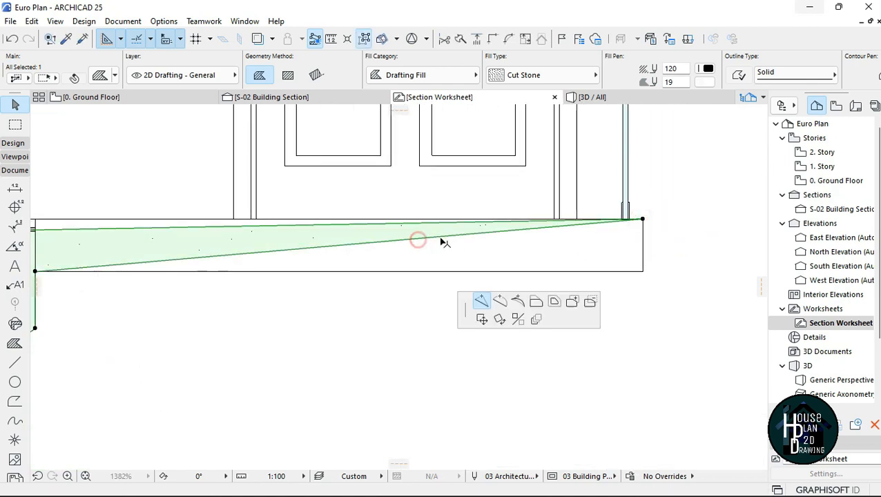
pyautogui.click(644, 271)
# - Align the extended fill with the landing slab's top edge by adding nodes at the end of the right staircase's top tread
pyautogui.scroll(-3, 649, 275)
pyautogui.scroll(5, 318, 252)
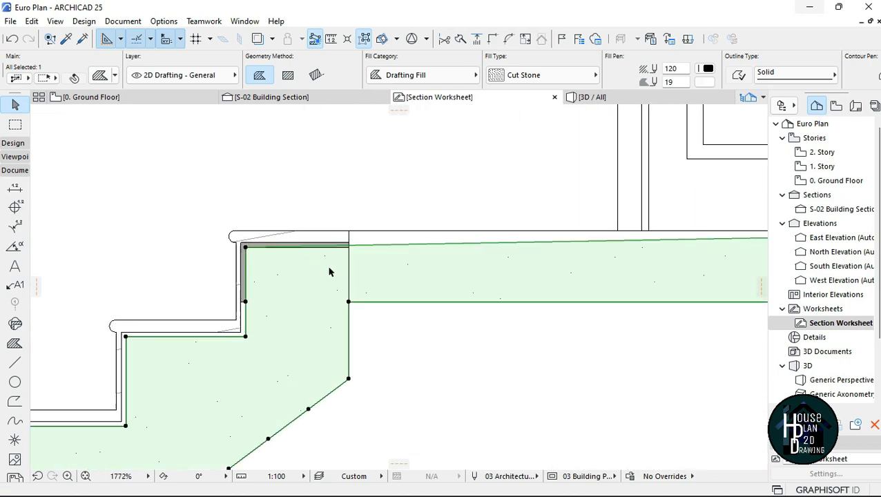
pyautogui.click(385, 240)
pyautogui.click(360, 221)
pyautogui.click(341, 224)
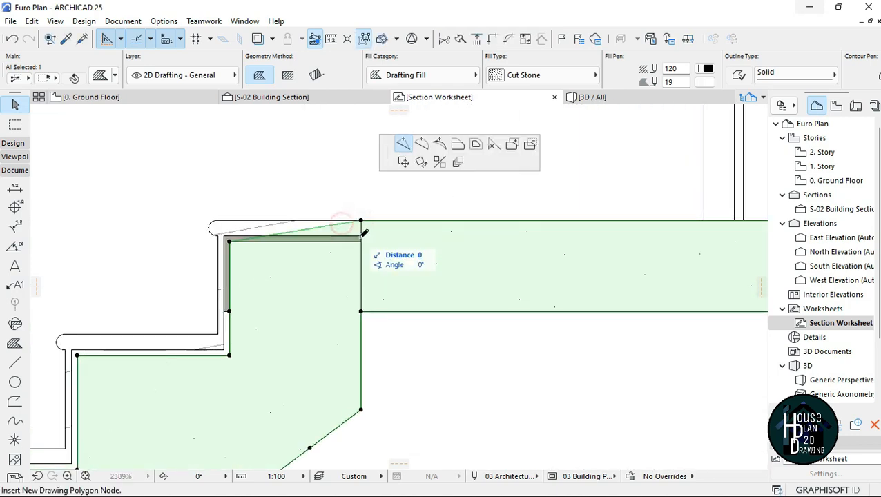
pyautogui.click(361, 239)
pyautogui.press('Escape')
# - Delete the remaining 2D Drafting line between the right upper flight and the landing slab
pyautogui.scroll(-4, 380, 246)
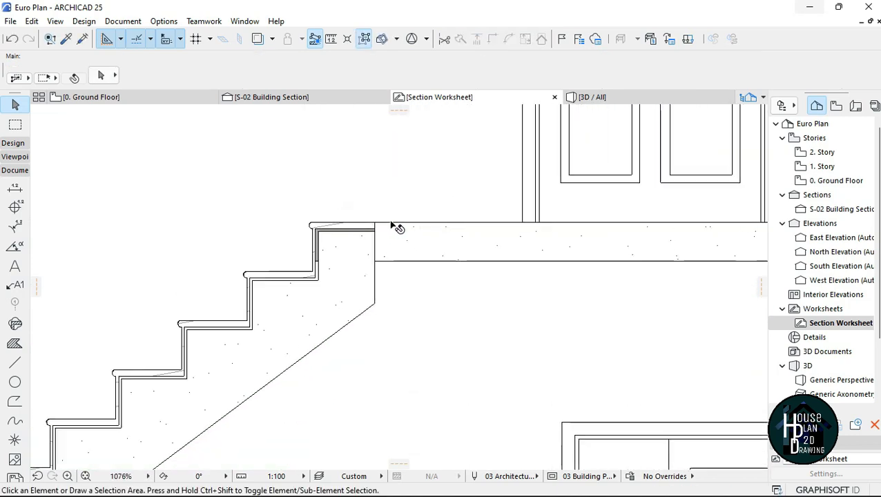
pyautogui.scroll(4, 386, 239)
pyautogui.click(383, 225)
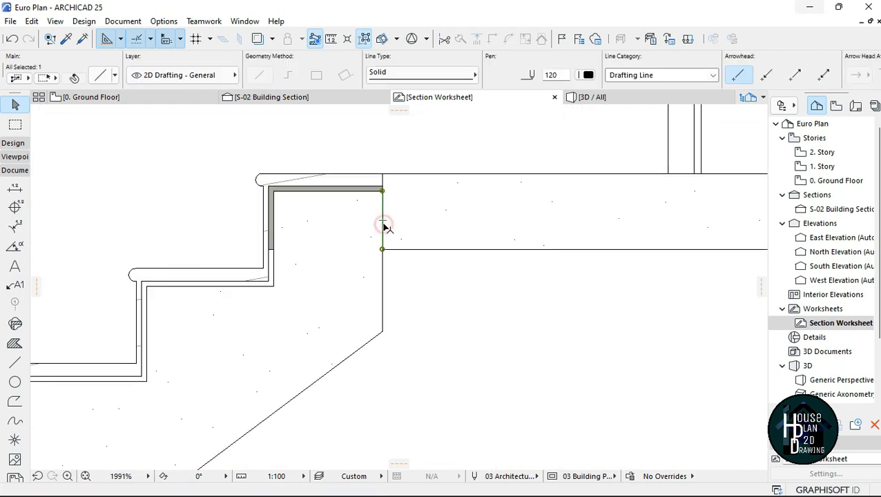
pyautogui.rightClick(402, 295)
pyautogui.click(448, 155)
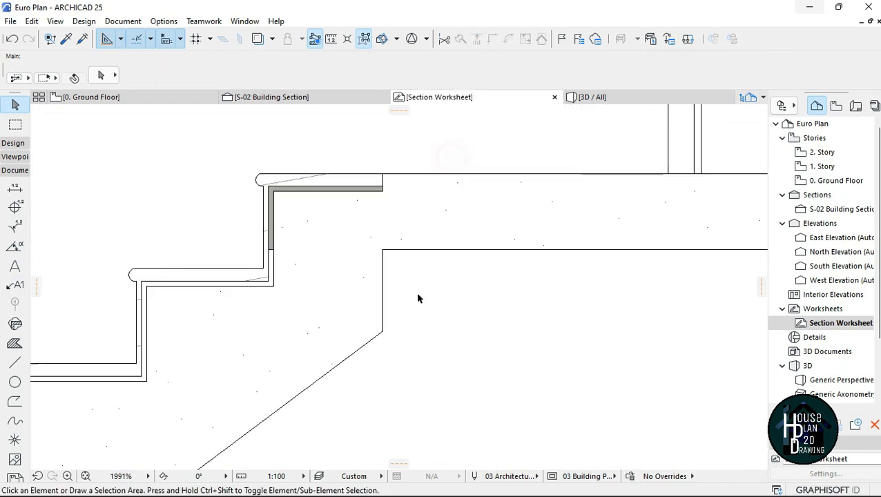
# - Delete the vertical line separating the left staircase's upper flight from the floor slab
pyautogui.scroll(-2, 420, 258)
pyautogui.scroll(-7, 420, 258)
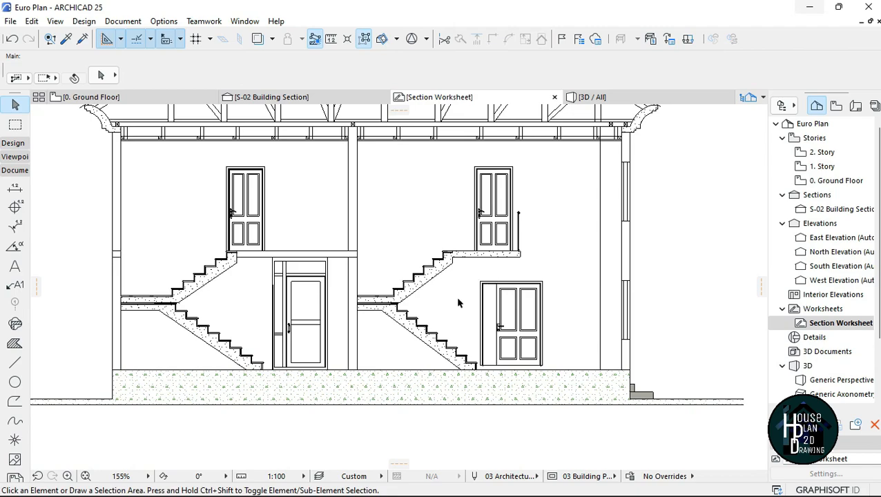
pyautogui.scroll(3, 458, 303)
pyautogui.scroll(-5, 471, 289)
pyautogui.scroll(2, 313, 285)
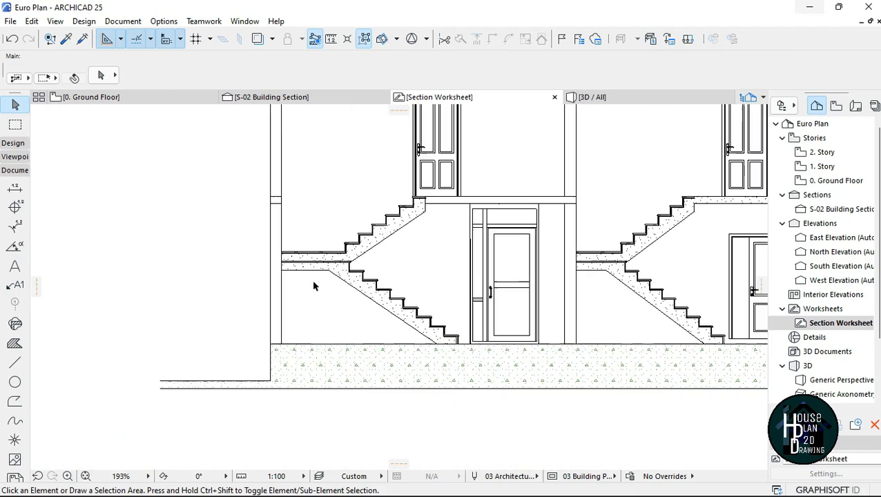
pyautogui.scroll(6, 427, 207)
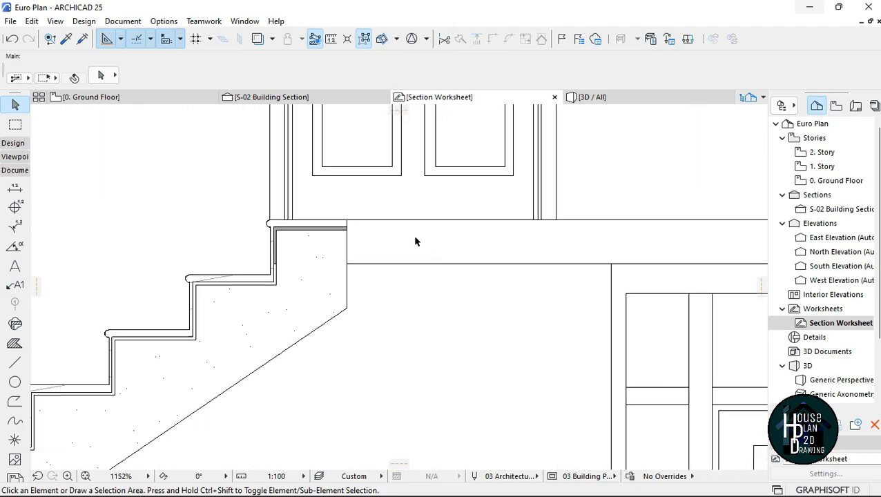
pyautogui.scroll(-3, 271, 239)
pyautogui.scroll(4, 305, 261)
pyautogui.click(323, 222)
pyautogui.rightClick(362, 291)
pyautogui.click(392, 147)
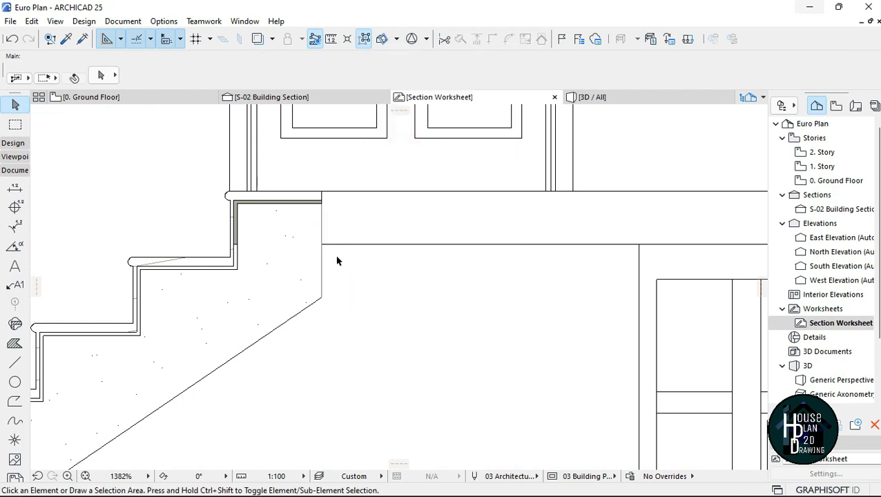
pyautogui.hotkey('ctrl', 'z')
pyautogui.press('Escape')
# - Move the left upper flight fill's top corner onto the slab's upper edge and add nodes around the end of the top tread
pyautogui.click(319, 224)
pyautogui.click(321, 203)
pyautogui.click(368, 191)
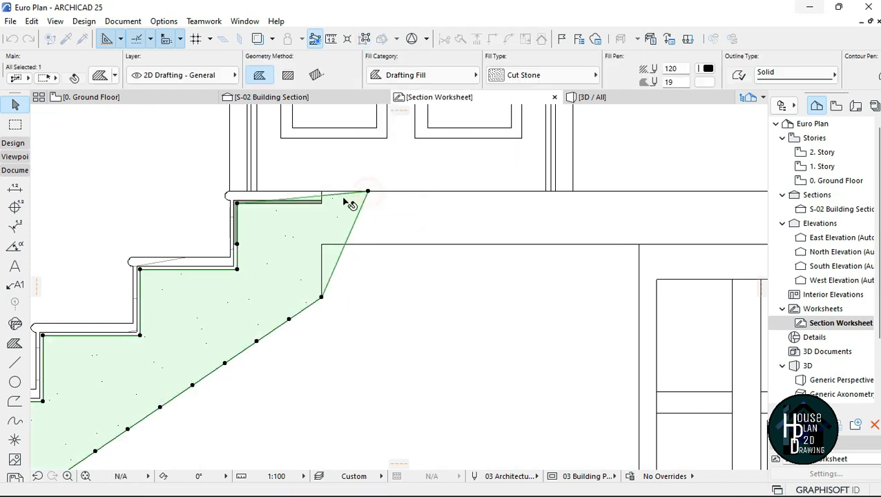
pyautogui.click(342, 194)
pyautogui.click(321, 203)
pyautogui.click(334, 199)
pyautogui.click(321, 191)
# - Extend the left upper flight's Cut Stone fill through the floor slab to the far face of the middle wall
pyautogui.click(367, 210)
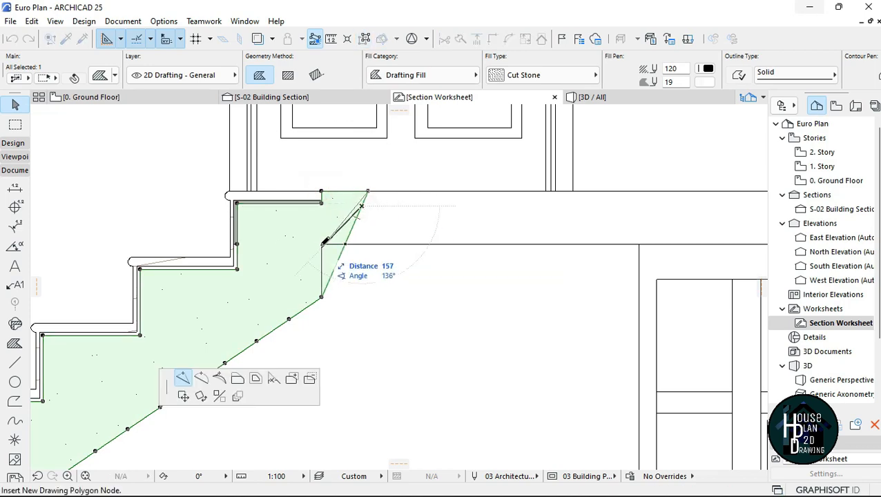
pyautogui.scroll(-3, 472, 218)
pyautogui.scroll(3, 553, 247)
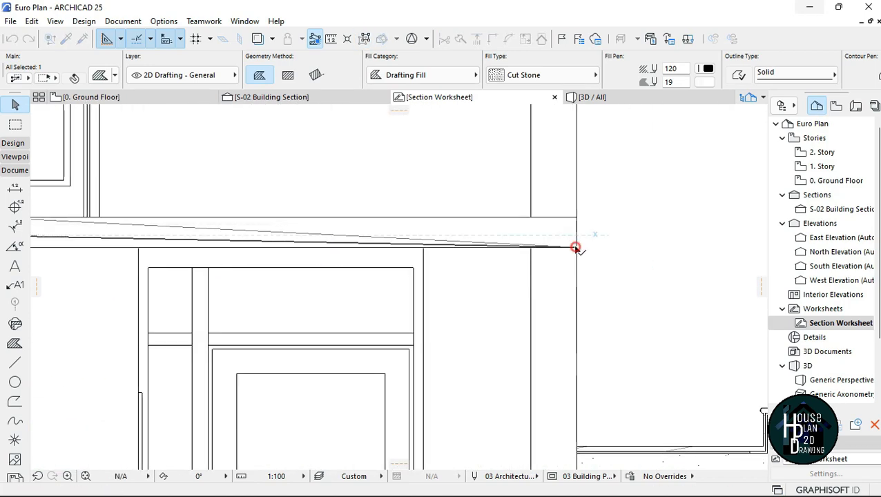
pyautogui.click(577, 217)
pyautogui.scroll(-4, 535, 241)
pyautogui.press('Escape')
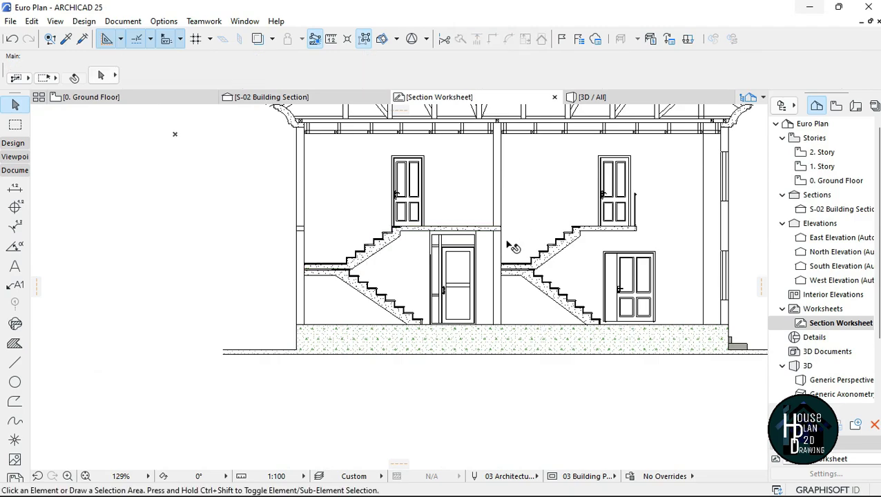
# - Examine the section's stairs, floor slabs, walls and roof for the fills applied so far
pyautogui.scroll(5, 417, 252)
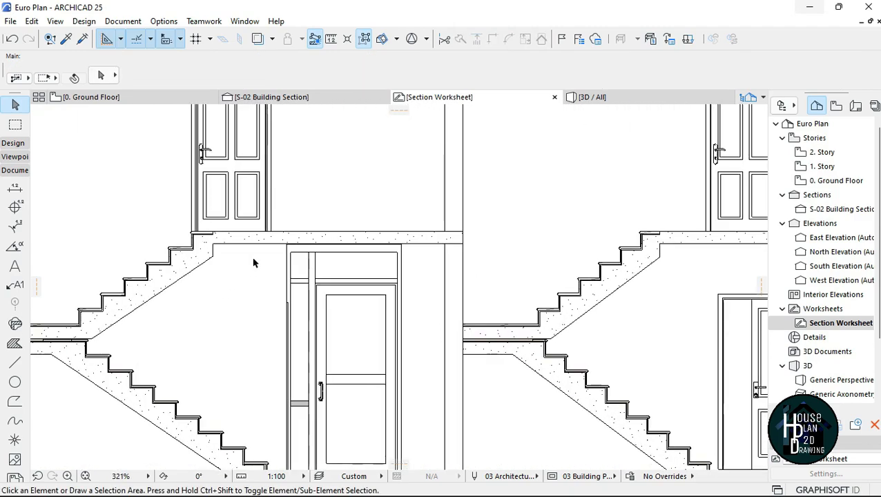
pyautogui.scroll(-3, 262, 249)
pyautogui.scroll(-4, 442, 338)
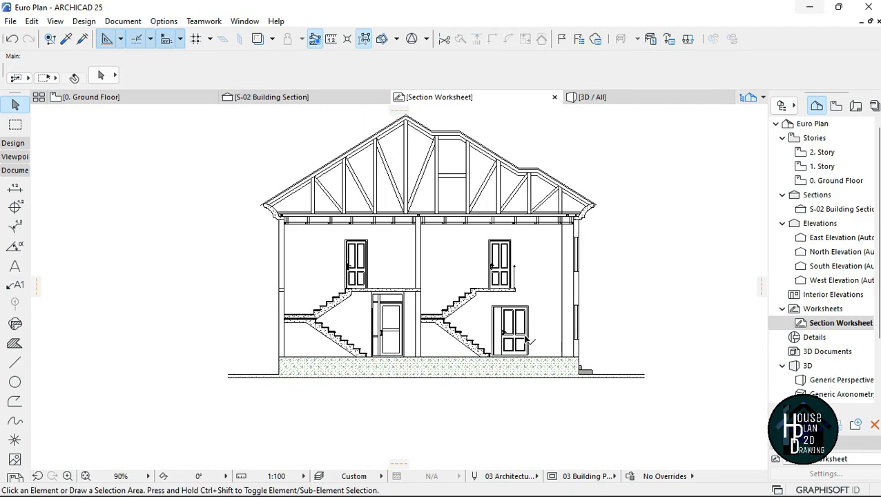
pyautogui.scroll(4, 502, 319)
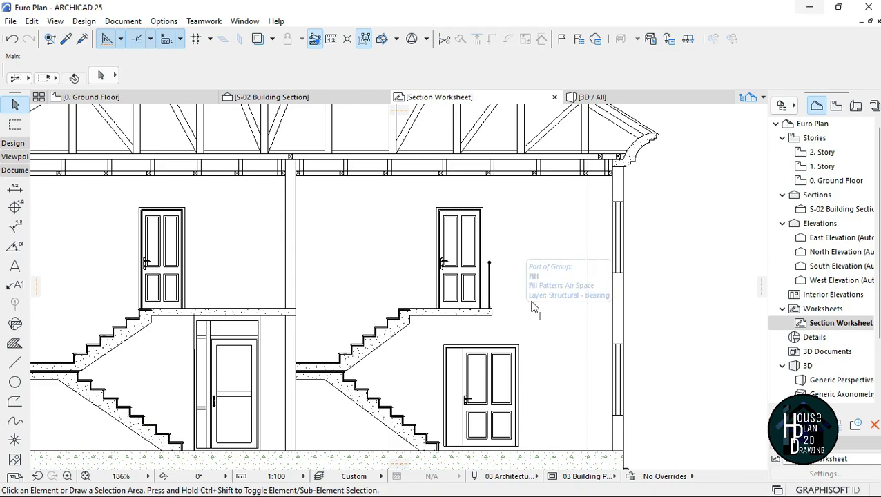
pyautogui.scroll(-2, 498, 315)
pyautogui.scroll(-2, 473, 186)
pyautogui.scroll(5, 448, 153)
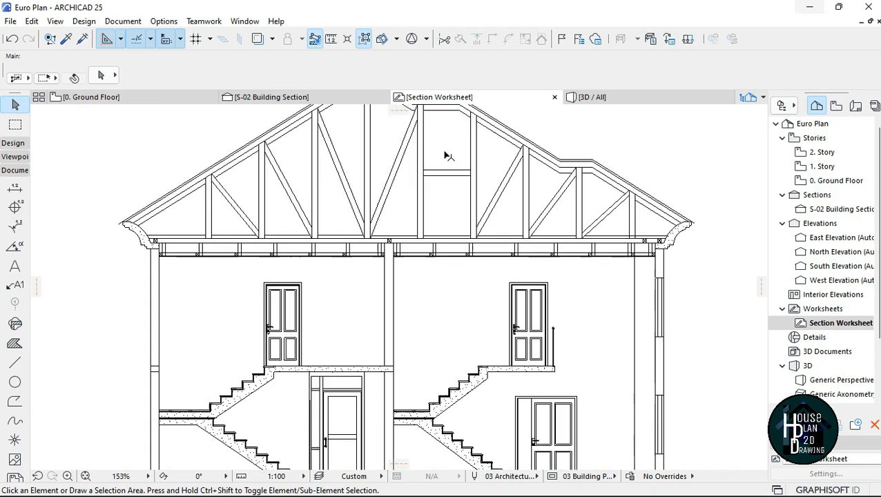
pyautogui.scroll(-5, 308, 351)
pyautogui.scroll(10, 289, 260)
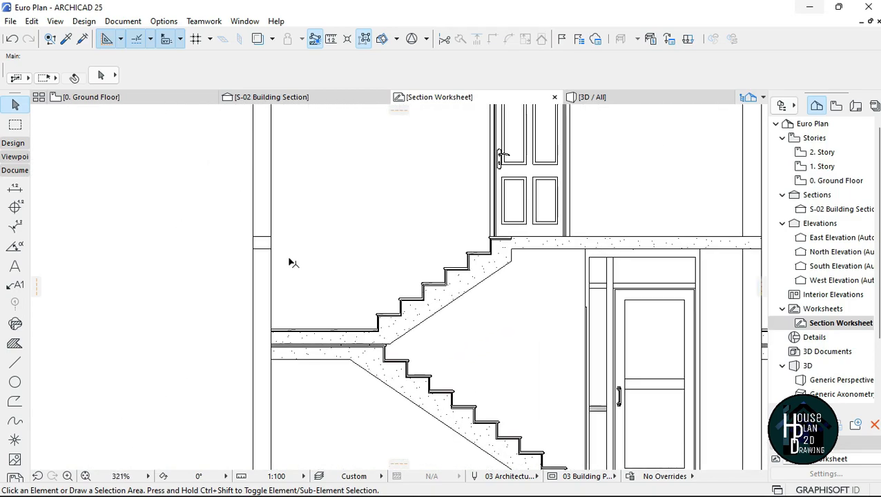
pyautogui.scroll(2, 586, 250)
pyautogui.keyDown('alt'); pyautogui.click(591, 235); pyautogui.keyUp('alt')
pyautogui.scroll(-4, 484, 221)
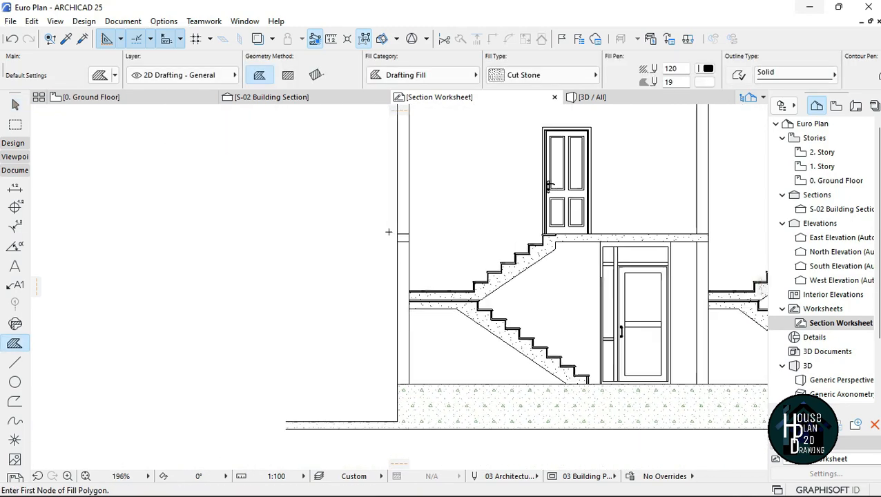
pyautogui.scroll(5, 433, 236)
pyautogui.scroll(-12, 344, 254)
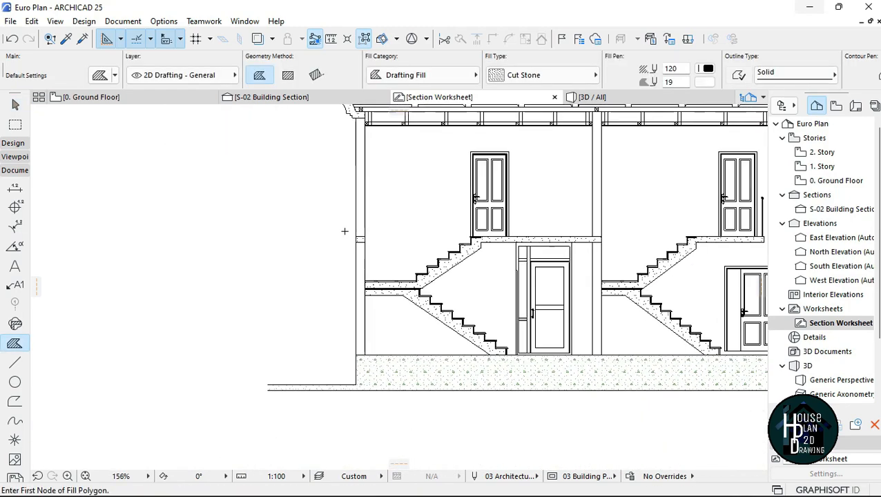
pyautogui.scroll(2, 455, 337)
pyautogui.scroll(4, 455, 338)
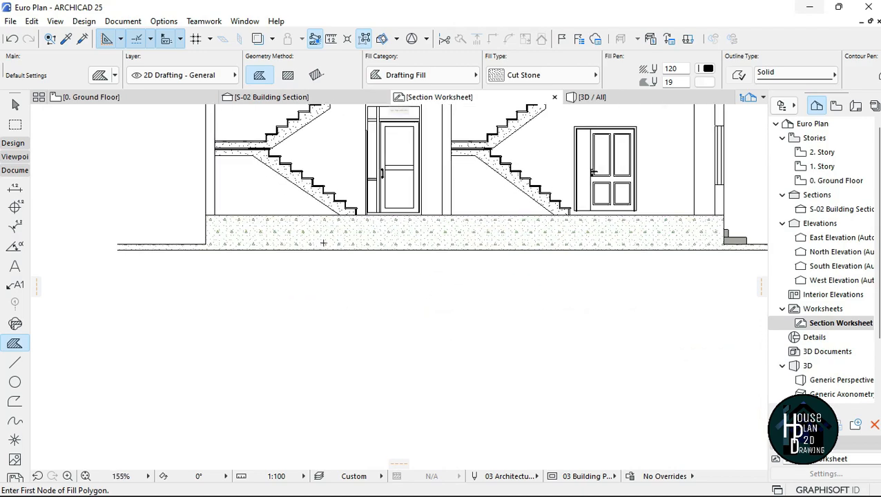
pyautogui.scroll(-4, 421, 257)
pyautogui.scroll(3, 297, 244)
pyautogui.scroll(-4, 382, 269)
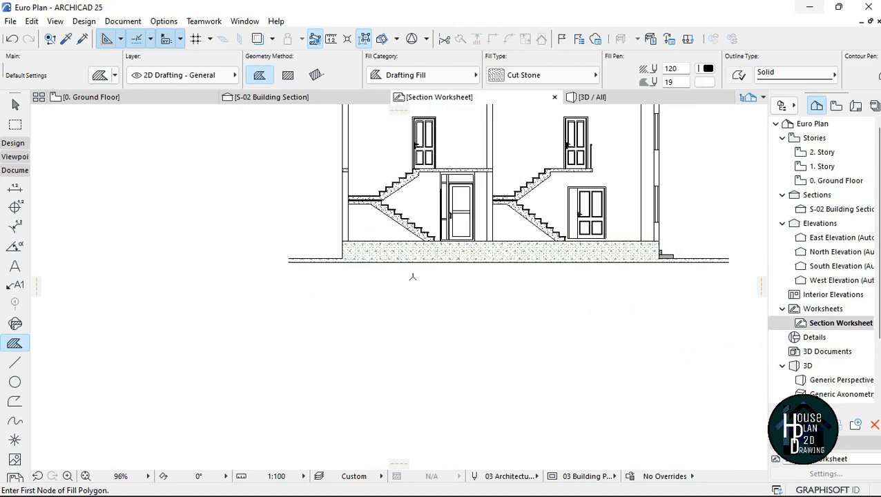
pyautogui.scroll(3, 443, 259)
pyautogui.press('Escape')
# - Delete the old concrete ground fill, the ground lines and the entrance steps at the base of the building section
pyautogui.click(226, 255)
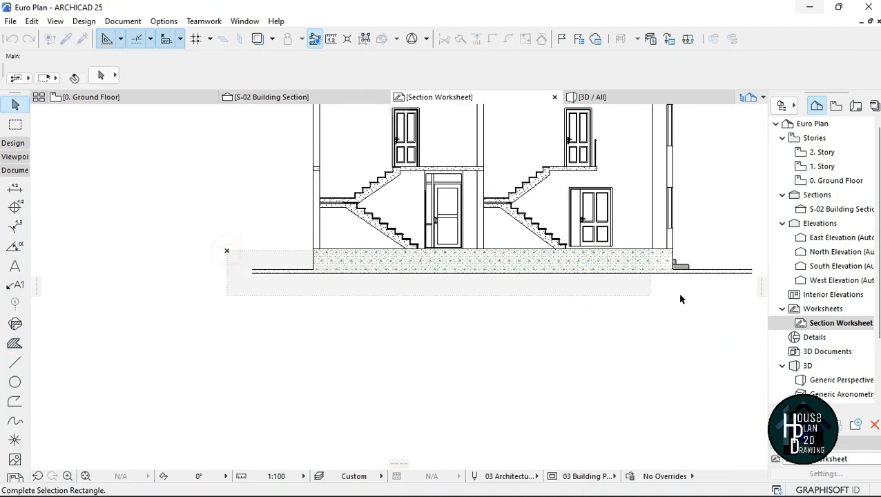
pyautogui.scroll(-2, 470, 309)
pyautogui.click(638, 303)
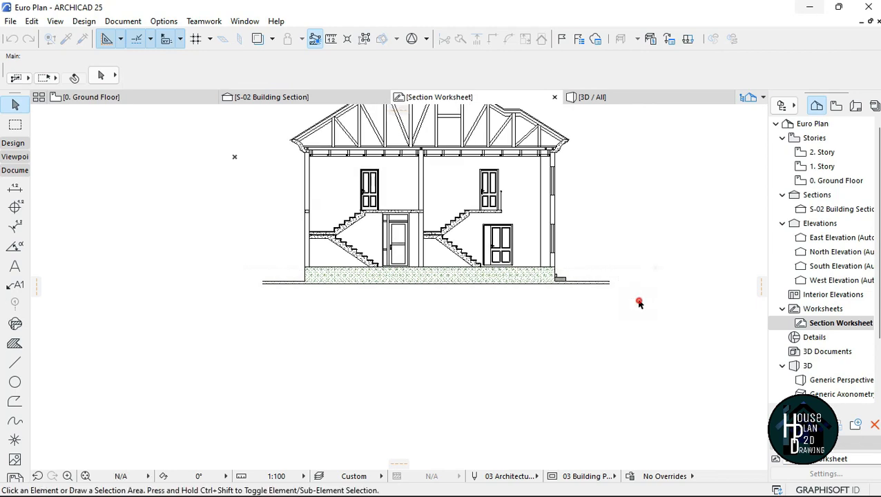
pyautogui.rightClick(470, 337)
pyautogui.click(528, 194)
# - Draw a polyline along the building's base from the left outer wall corner to the right outer wall corner
pyautogui.scroll(5, 346, 299)
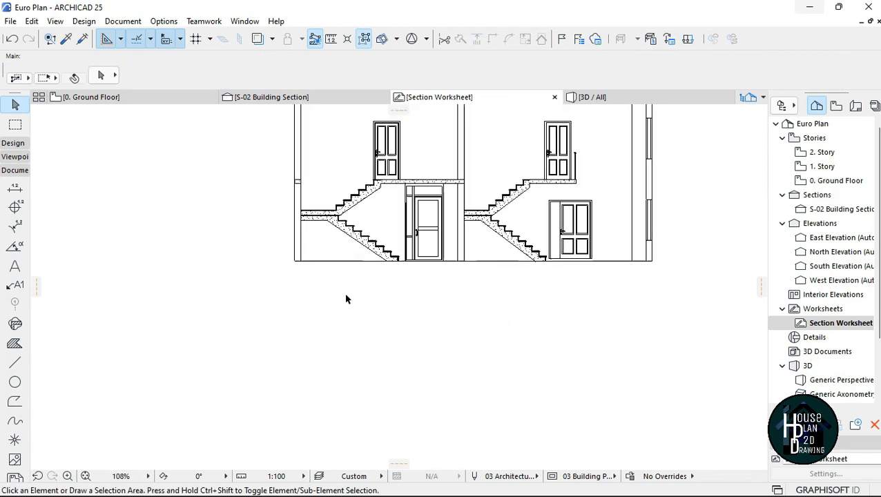
pyautogui.click(15, 364)
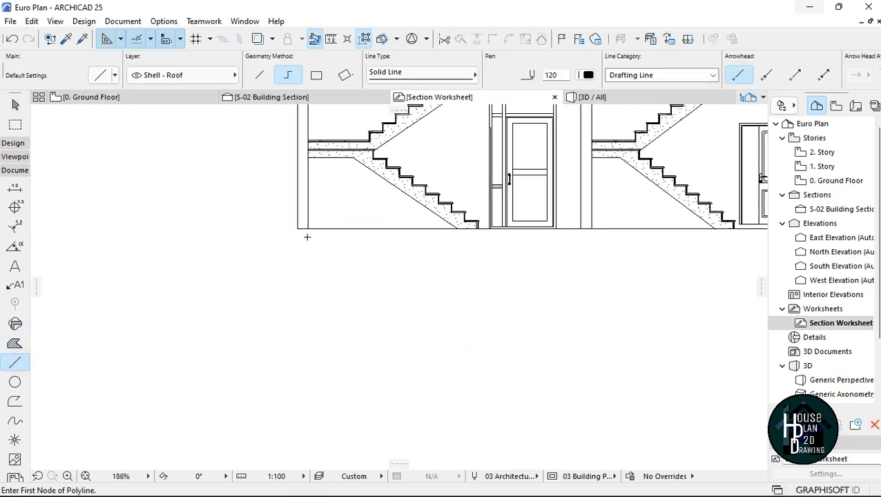
pyautogui.click(298, 228)
pyautogui.scroll(-5, 540, 271)
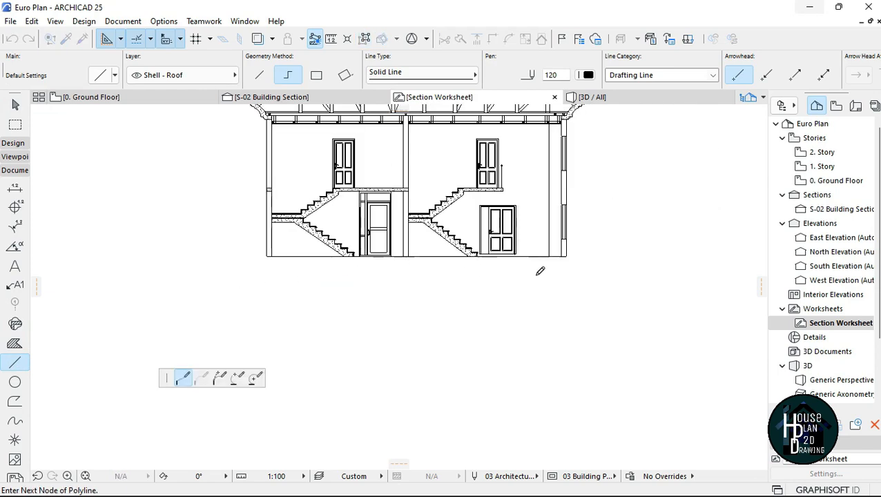
pyautogui.scroll(6, 557, 256)
pyautogui.doubleClick(519, 250)
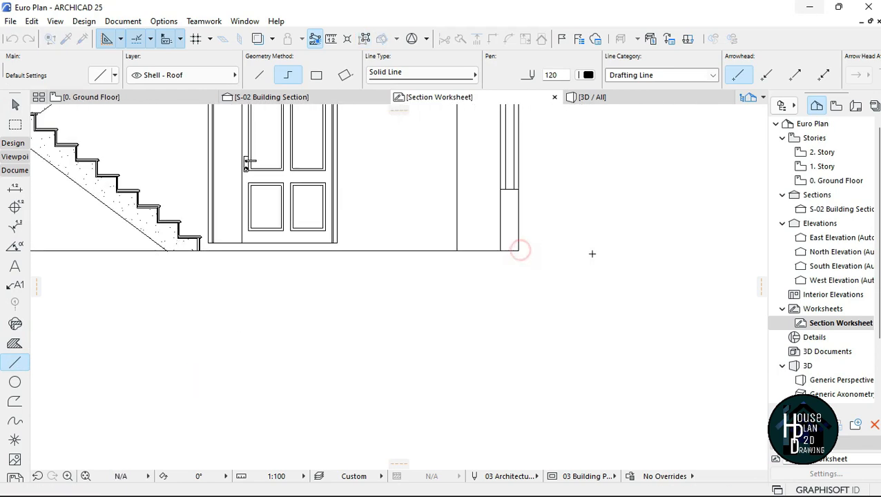
pyautogui.press('Escape')
# - Copy the base line straight down from its left end to form the lower edge of the ground floor slab
pyautogui.scroll(-5, 630, 249)
pyautogui.scroll(4, 142, 250)
pyautogui.click(206, 247)
pyautogui.scroll(-3, 350, 275)
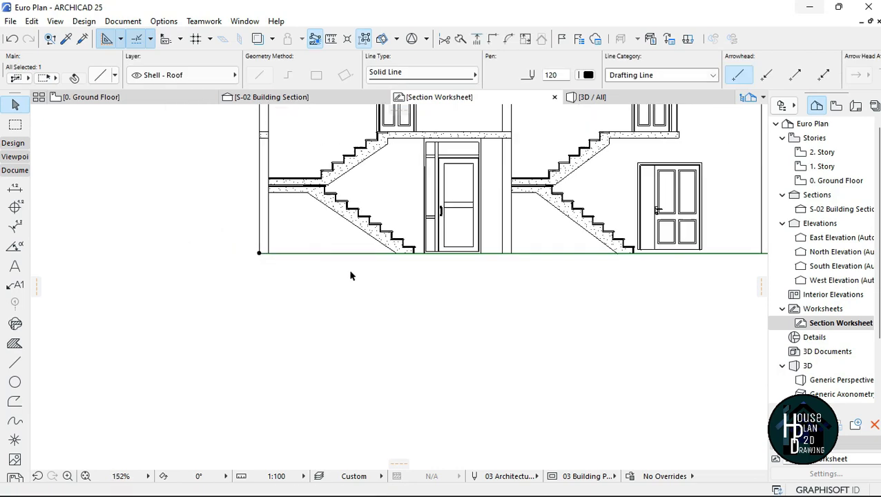
pyautogui.scroll(4, 274, 273)
pyautogui.hotkey('ctrl', 'shift', 'd')
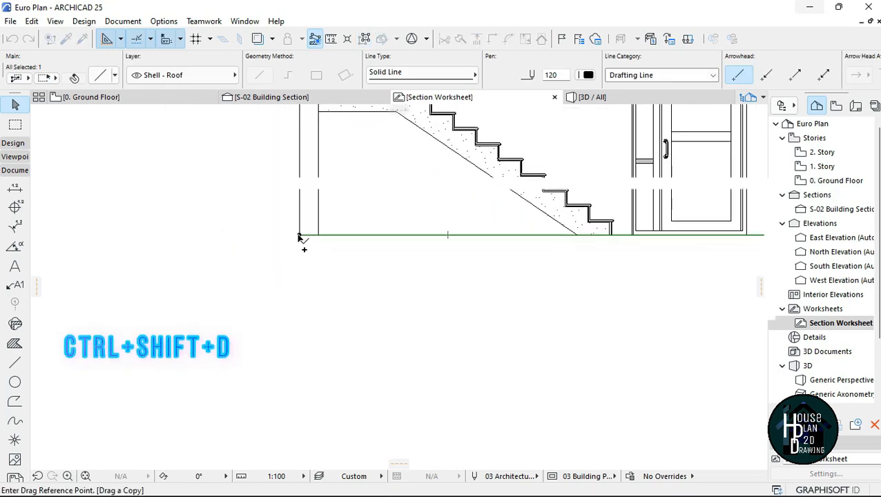
pyautogui.click(299, 235)
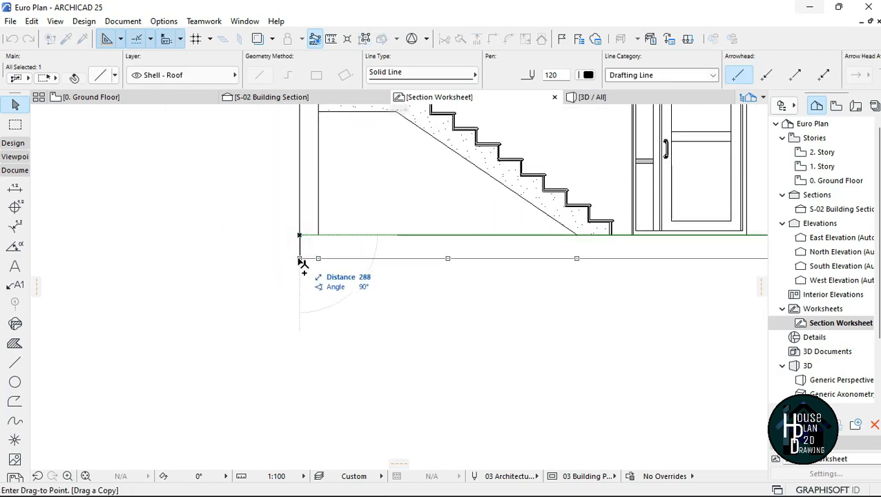
pyautogui.press('Return')
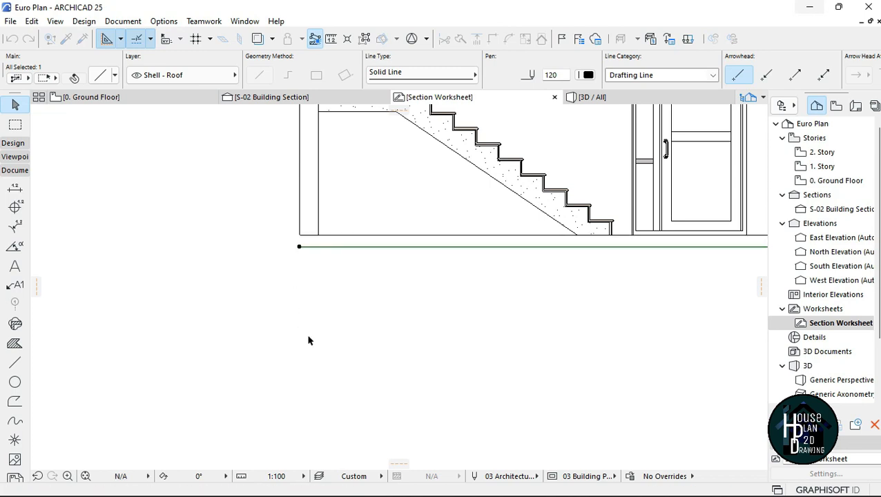
# - Stretch the inner and outer face lines of the left outer wall straight down below the ground floor slab
pyautogui.scroll(-1, 309, 203)
pyautogui.click(303, 222)
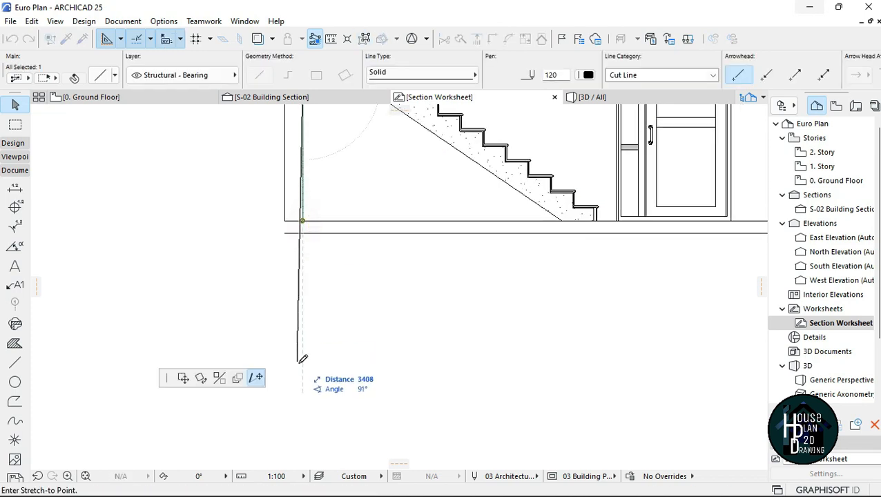
pyautogui.click(303, 411)
pyautogui.press('Escape')
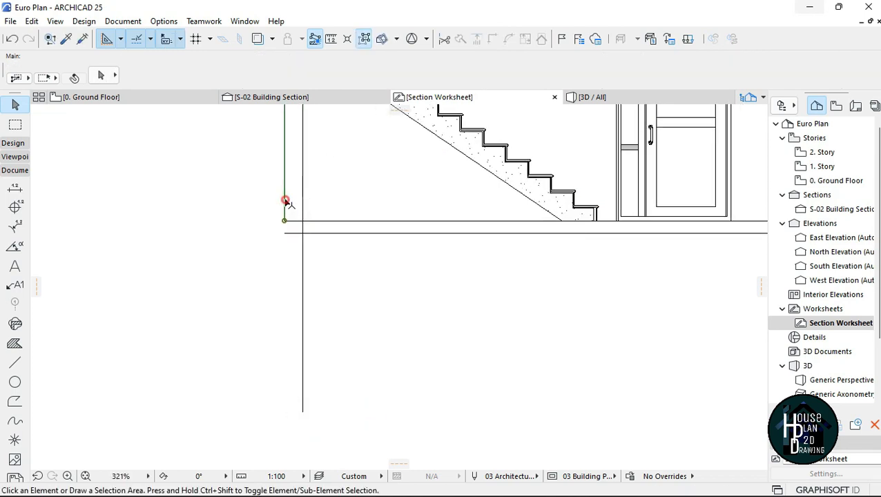
pyautogui.click(286, 201)
pyautogui.click(285, 221)
pyautogui.click(284, 433)
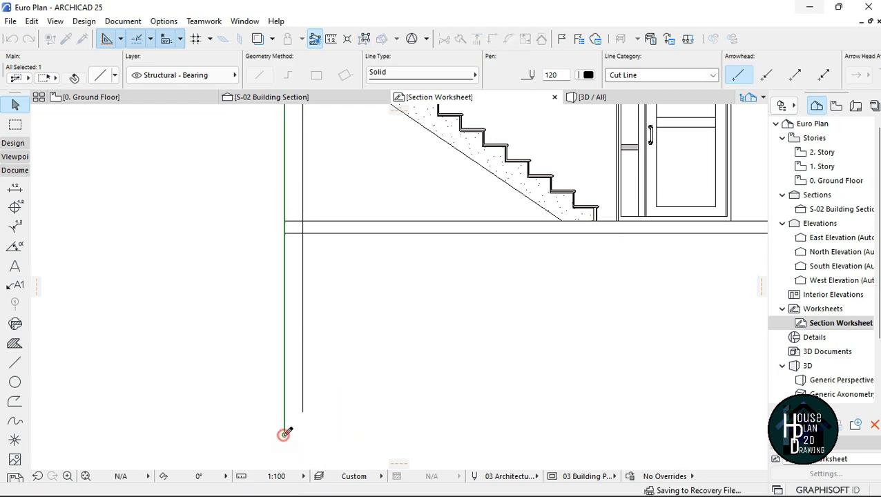
pyautogui.press('Escape')
# - Stretch both face lines of the middle wall straight down below the ground floor slab
pyautogui.scroll(-5, 235, 290)
pyautogui.scroll(3, 418, 293)
pyautogui.scroll(1, 370, 278)
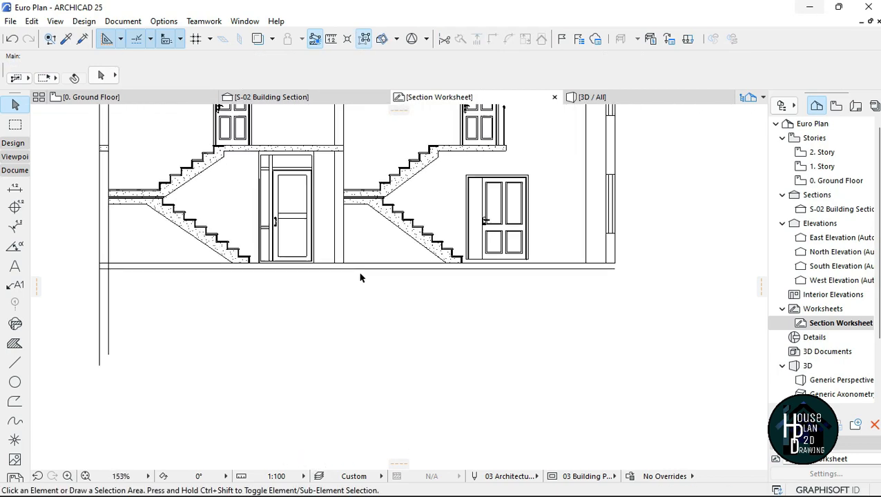
pyautogui.scroll(3, 360, 277)
pyautogui.click(324, 240)
pyautogui.click(322, 252)
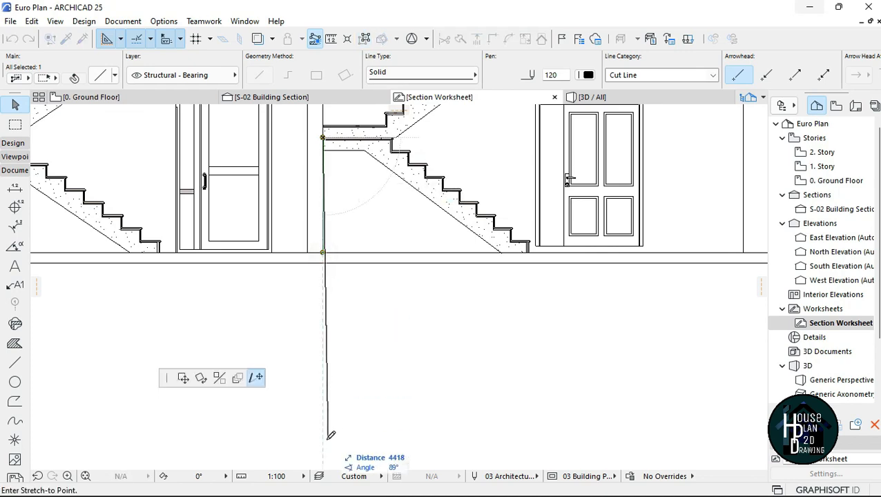
pyautogui.click(323, 459)
pyautogui.click(307, 253)
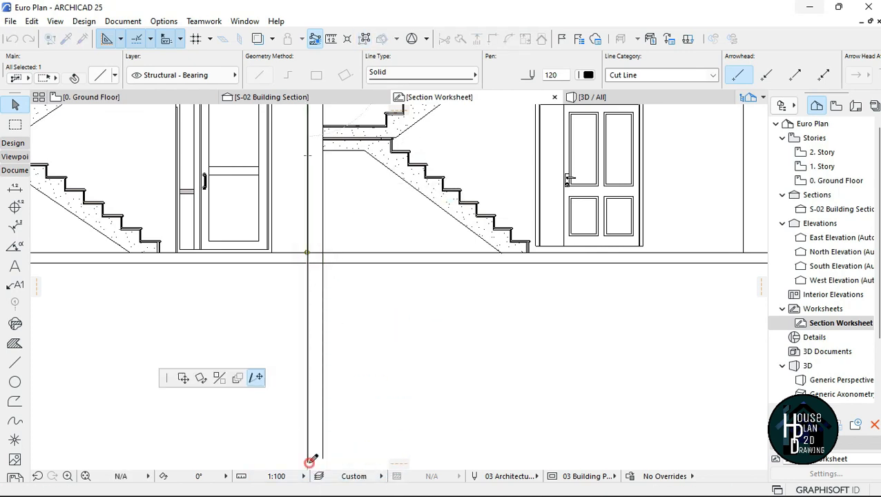
pyautogui.click(305, 463)
# - Stretch the inner and outer face lines of the right outer wall straight down below the ground floor slab
pyautogui.scroll(-5, 456, 318)
pyautogui.scroll(5, 633, 233)
pyautogui.scroll(1, 633, 234)
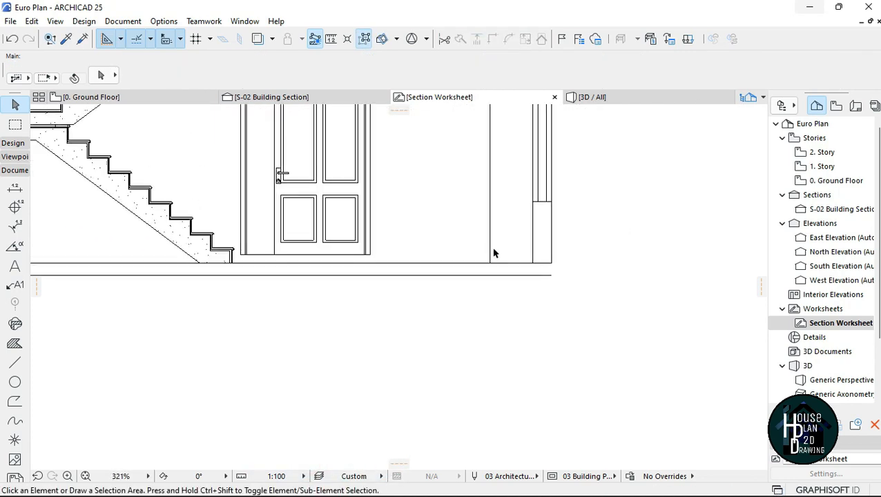
pyautogui.click(533, 262)
pyautogui.click(532, 435)
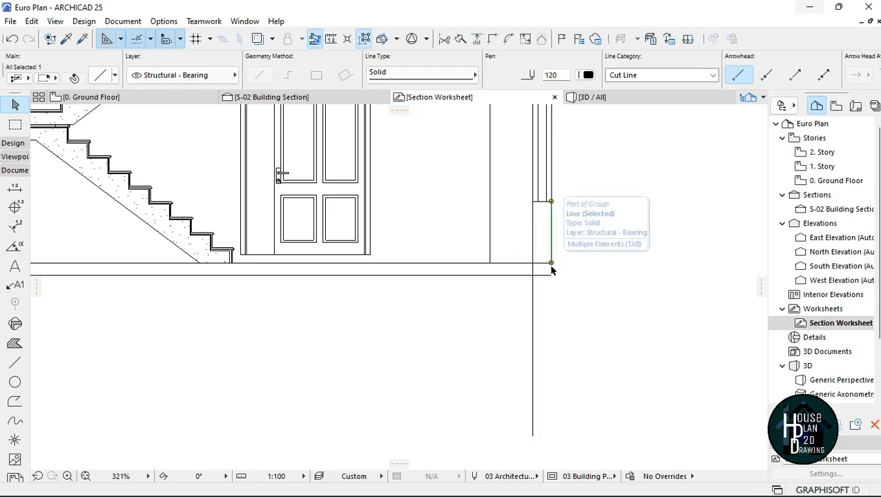
pyautogui.click(552, 269)
pyautogui.click(552, 264)
pyautogui.click(551, 262)
pyautogui.click(557, 442)
# - Trim away the left, middle and right wall face segments that cross the ground floor slab, keeping the outermost faces
pyautogui.scroll(-4, 616, 215)
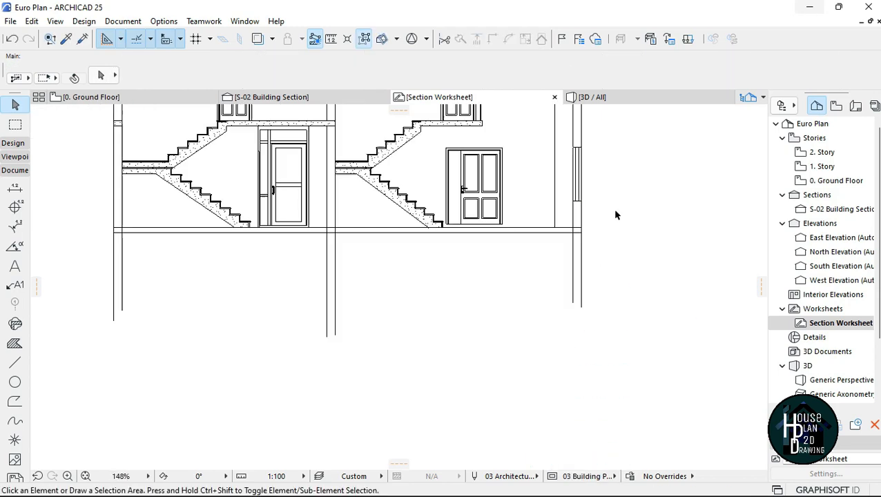
pyautogui.scroll(-2, 617, 215)
pyautogui.moveTo(617, 215); pyautogui.dragTo(621, 244, button='middle')
pyautogui.scroll(4, 341, 276)
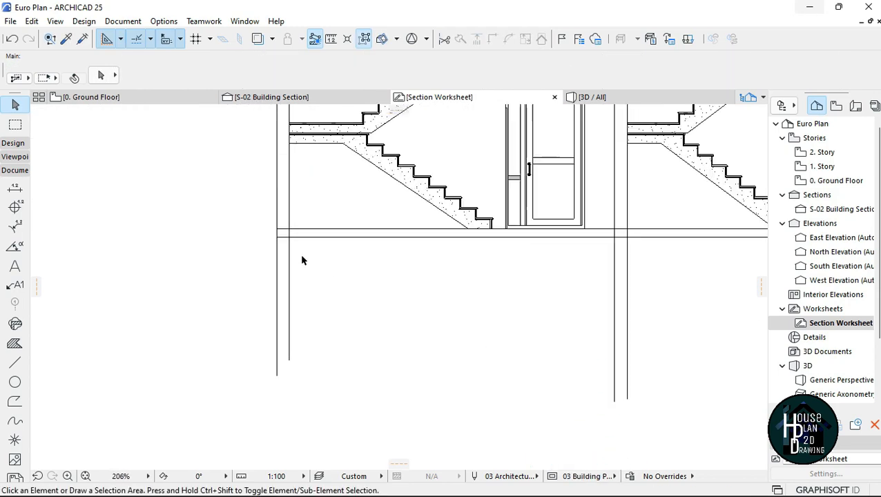
pyautogui.scroll(3, 286, 240)
pyautogui.scroll(-4, 278, 238)
pyautogui.scroll(4, 421, 241)
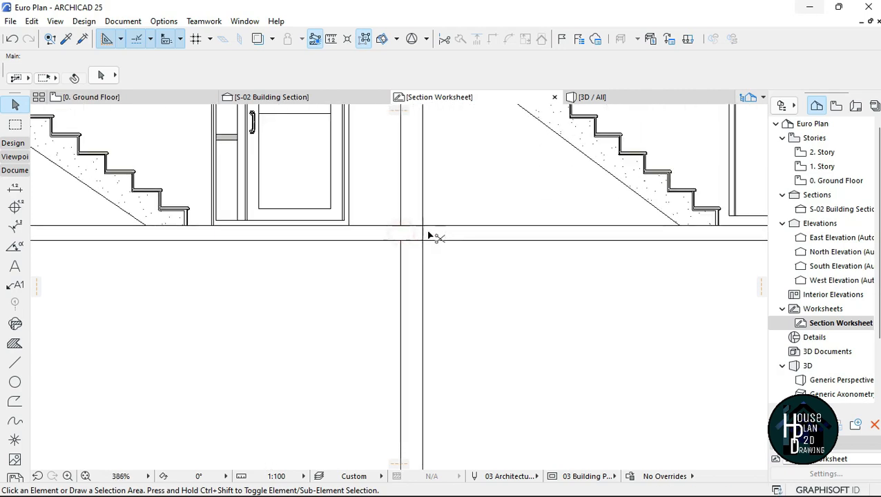
pyautogui.scroll(-4, 428, 236)
pyautogui.scroll(4, 577, 235)
pyautogui.scroll(-4, 252, 232)
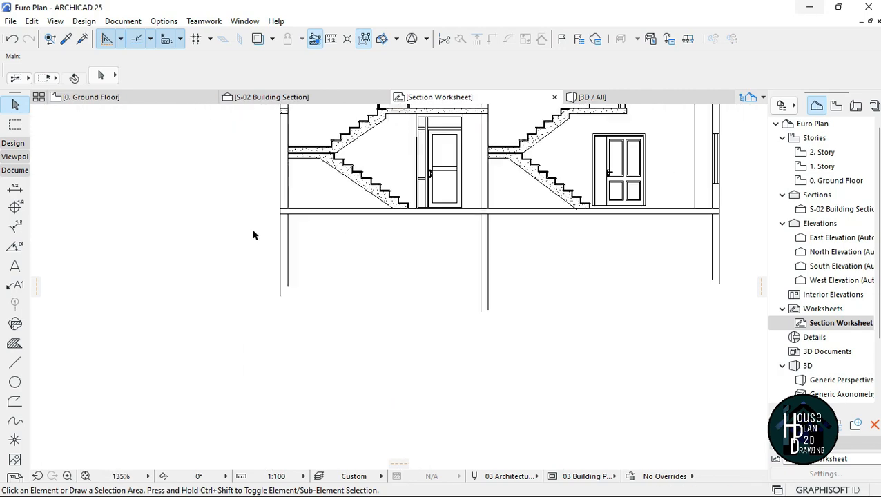
# - Copy the ground floor slab's lower edge line straight down between the foundation walls
pyautogui.scroll(5, 297, 208)
pyautogui.click(385, 181)
pyautogui.hotkey('ctrl', 'd')
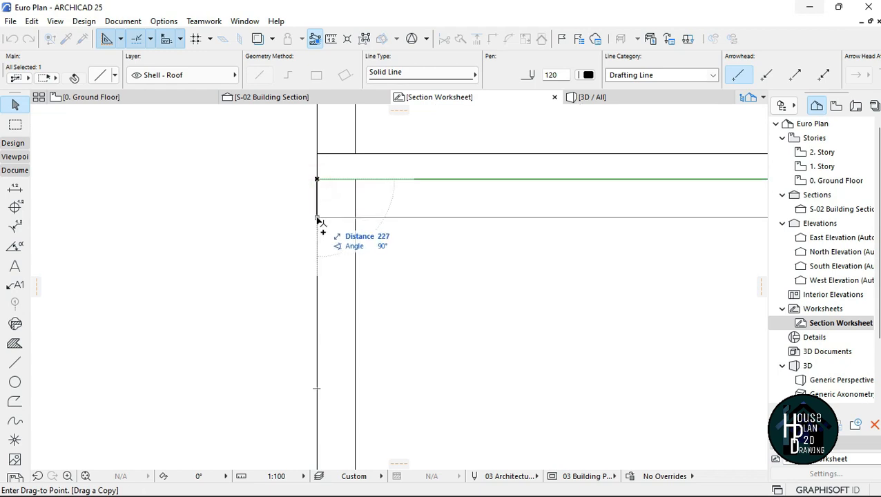
pyautogui.press('Return')
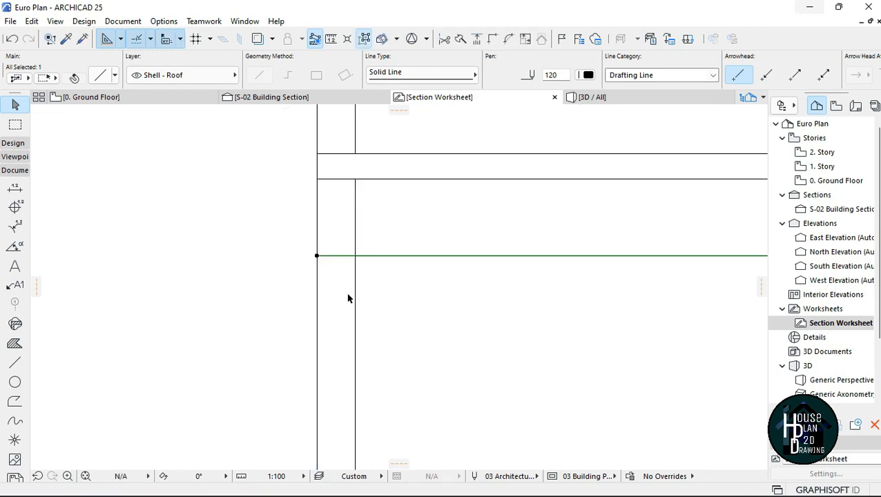
pyautogui.press('Escape')
# - Copy the new line below the slab further down to add a second horizontal foundation line
pyautogui.scroll(-3, 358, 243)
pyautogui.scroll(2, 372, 242)
pyautogui.click(365, 256)
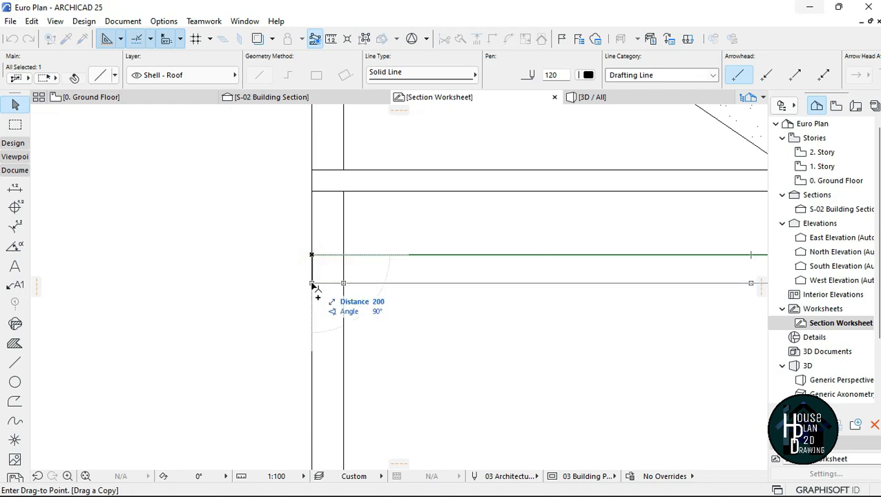
pyautogui.press('Return')
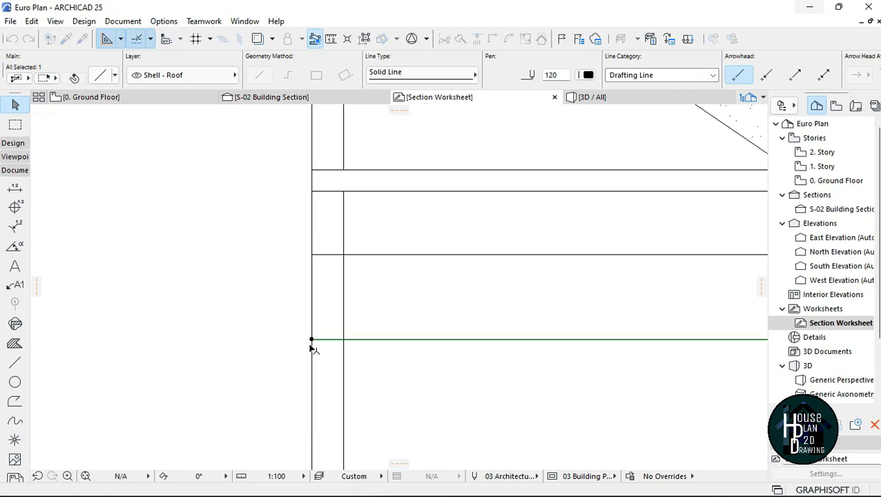
pyautogui.press('Escape')
# - Trim the two horizontal foundation lines where they cross the left, middle and right foundation walls
pyautogui.scroll(-3, 373, 261)
pyautogui.scroll(2, 386, 255)
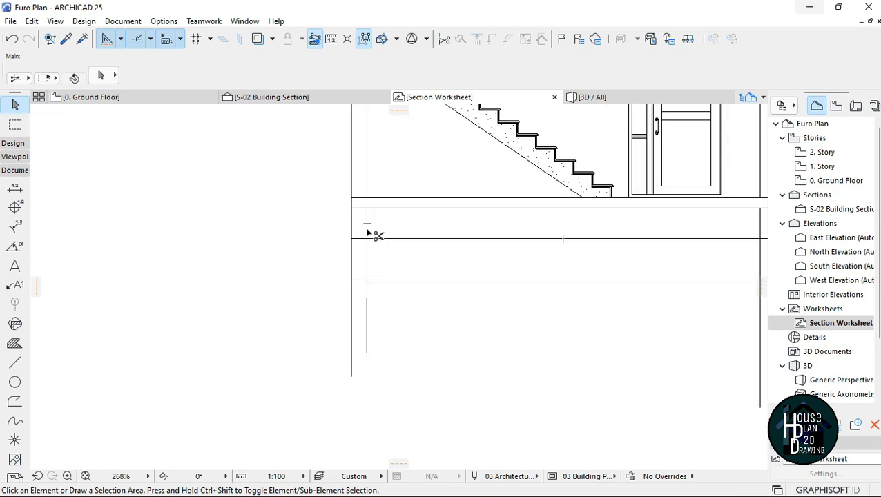
pyautogui.scroll(-2, 367, 223)
pyautogui.scroll(2, 429, 220)
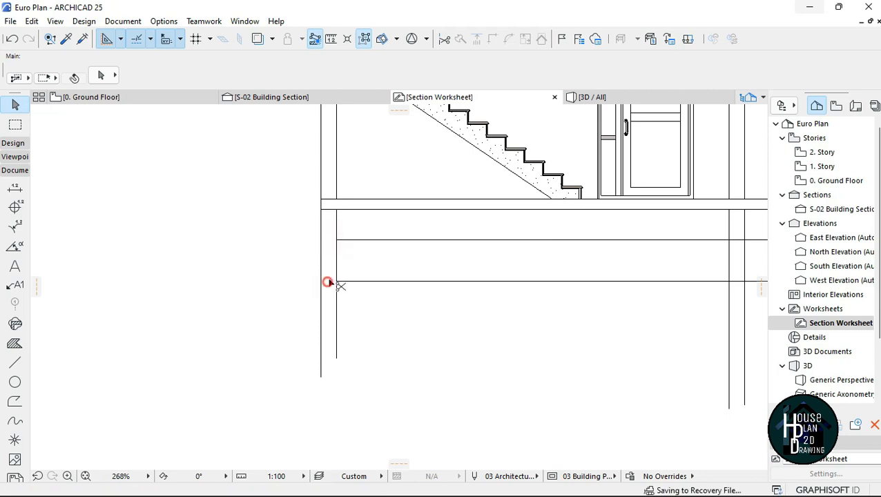
pyautogui.scroll(-2, 491, 246)
pyautogui.scroll(1, 484, 263)
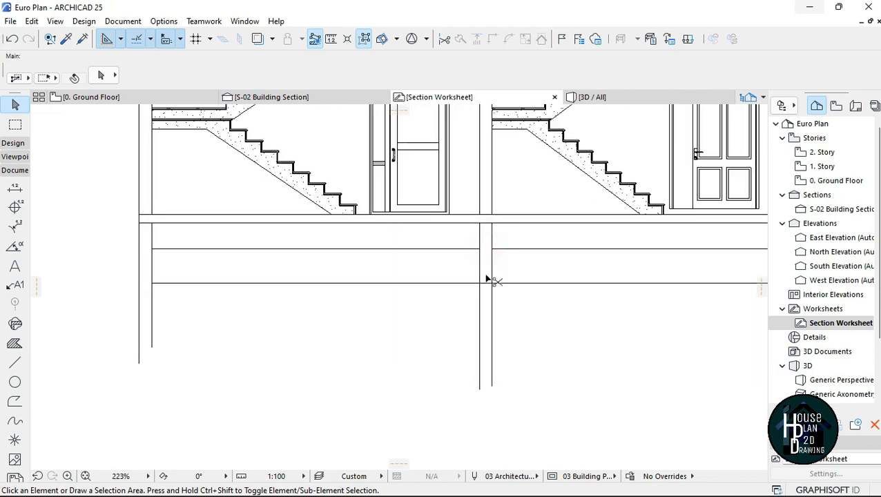
pyautogui.scroll(-3, 483, 277)
pyautogui.scroll(4, 531, 255)
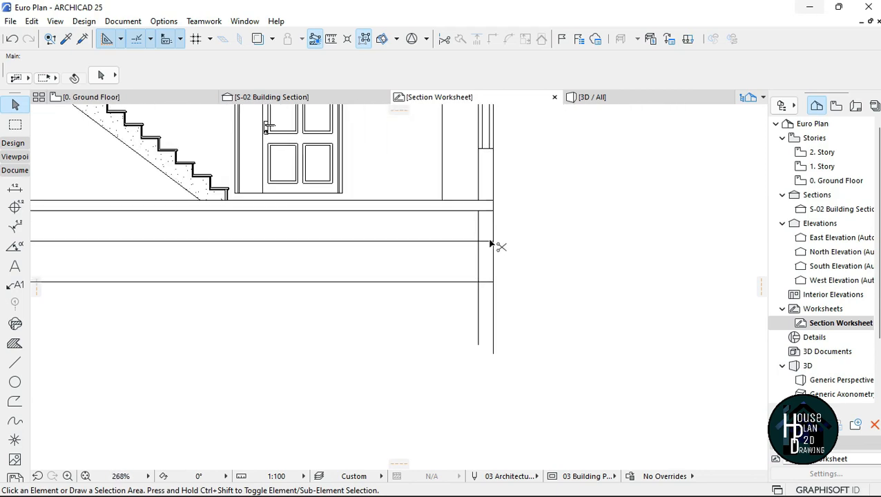
pyautogui.scroll(-3, 487, 284)
pyautogui.scroll(2, 311, 288)
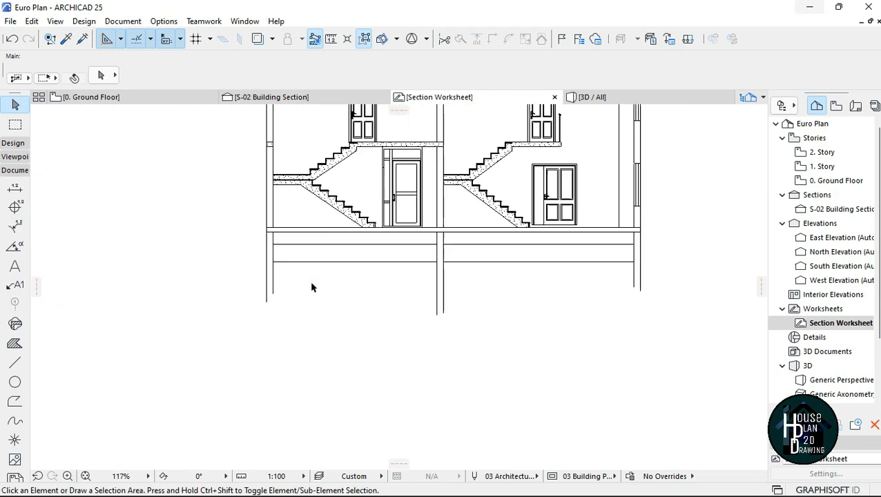
pyautogui.scroll(-1, 338, 302)
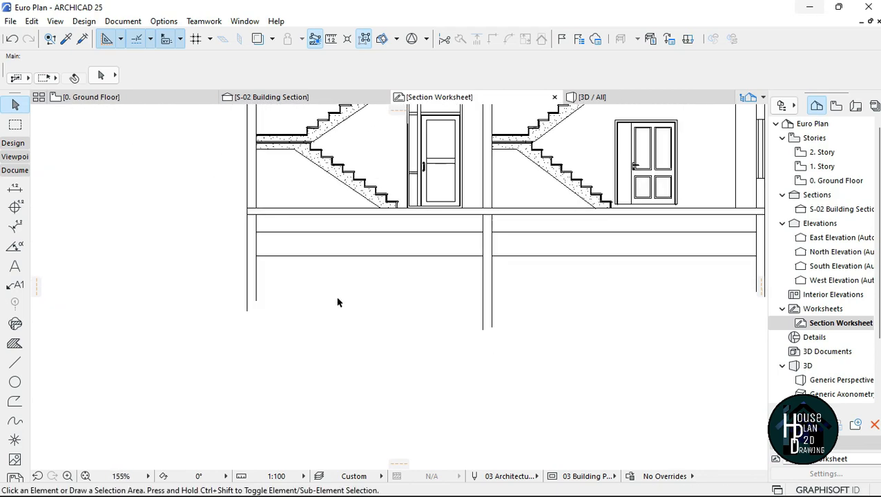
# - Draw a horizontal base line from the left foundation wall's outer lower end to beyond the right wall, using the existing foundation line's settings
pyautogui.keyDown('alt'); pyautogui.click(342, 255); pyautogui.keyUp('alt')
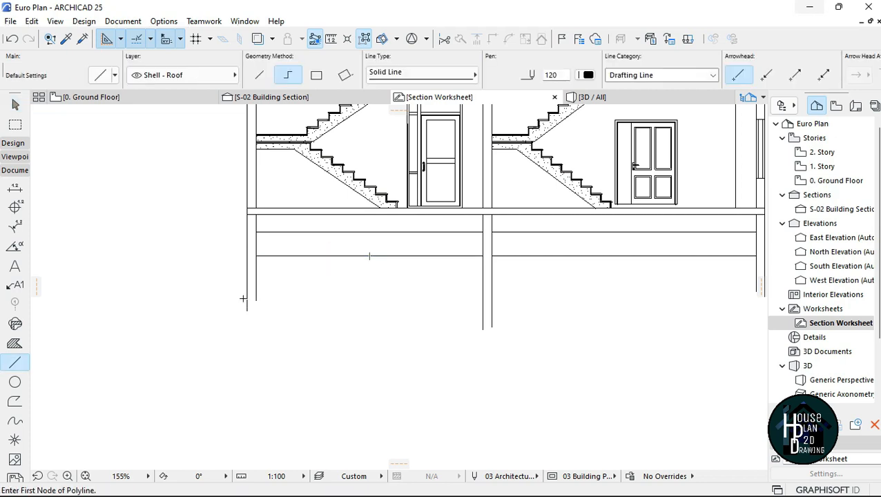
pyautogui.click(247, 312)
pyautogui.scroll(-2, 279, 310)
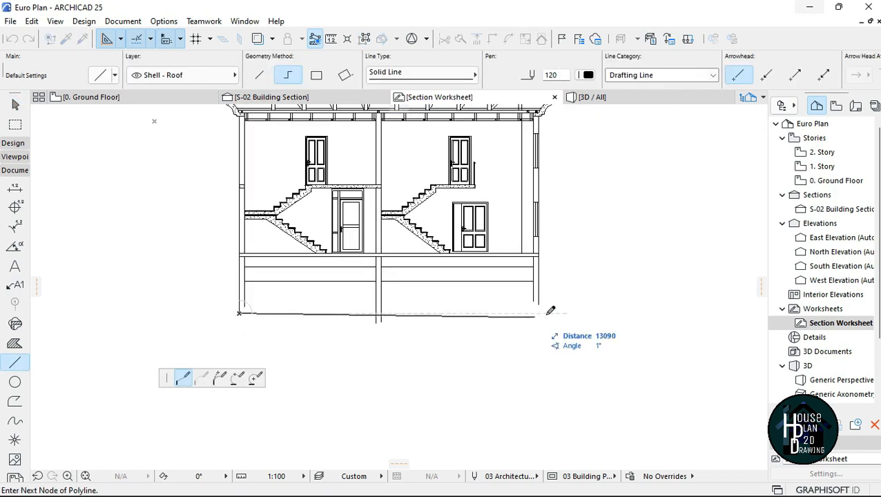
pyautogui.doubleClick(574, 315)
pyautogui.press('Escape')
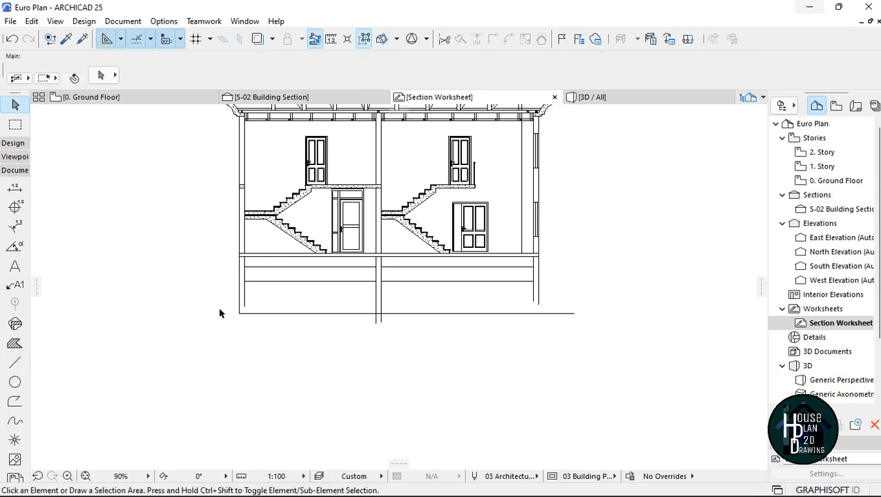
# - Stretch the left foundation wall's inner face line down to the horizontal base line
pyautogui.scroll(3, 225, 314)
pyautogui.click(282, 277)
pyautogui.click(282, 293)
pyautogui.click(282, 311)
pyautogui.press('Escape')
pyautogui.scroll(-3, 282, 297)
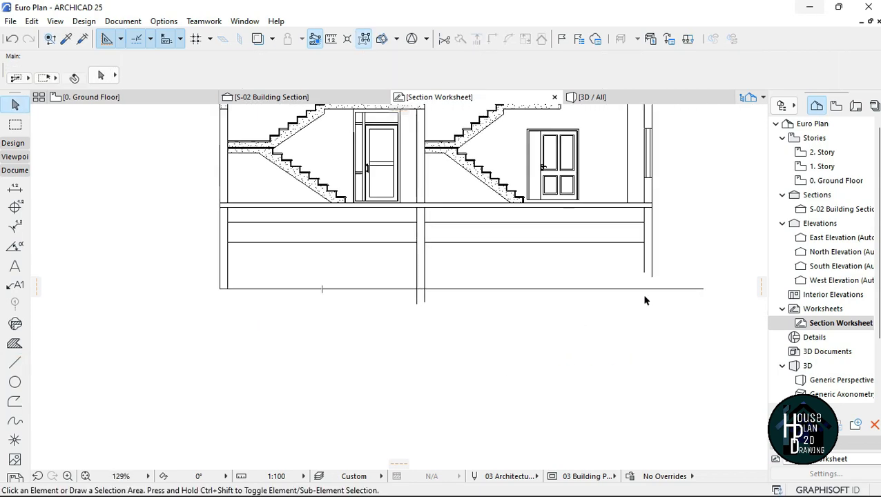
# - Stretch the right foundation wall's inner and outer face lines down to the horizontal base line
pyautogui.scroll(3, 649, 283)
pyautogui.click(622, 272)
pyautogui.click(621, 281)
pyautogui.click(624, 317)
pyautogui.press('Escape')
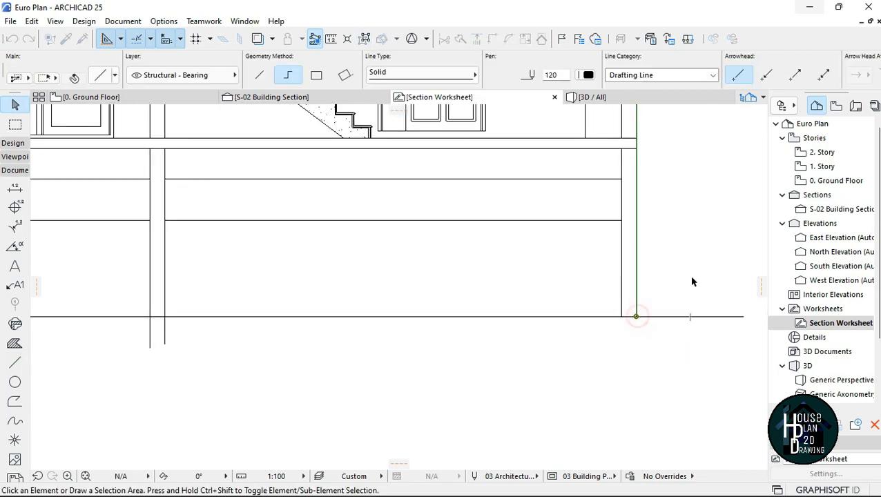
# - Trim the middle wall lines below the base line and the base line's portions outside the three foundation walls
pyautogui.scroll(-3, 718, 299)
pyautogui.scroll(3, 401, 308)
pyautogui.scroll(-5, 464, 285)
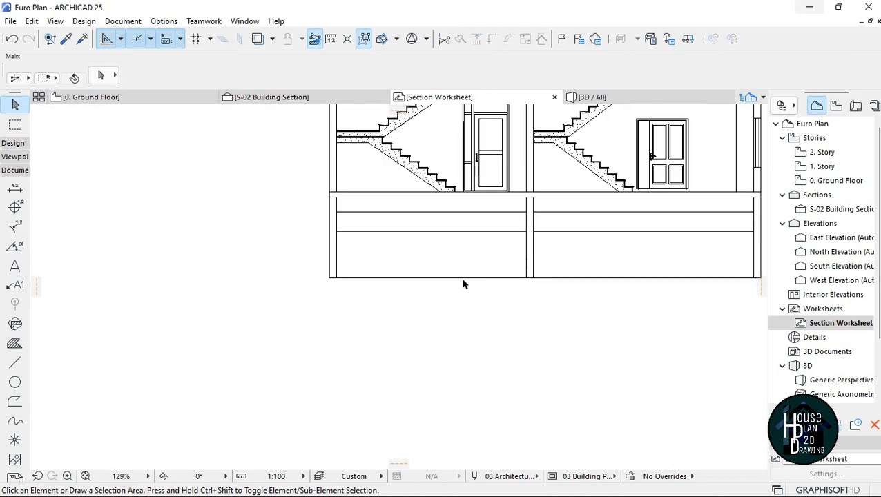
pyautogui.scroll(7, 417, 271)
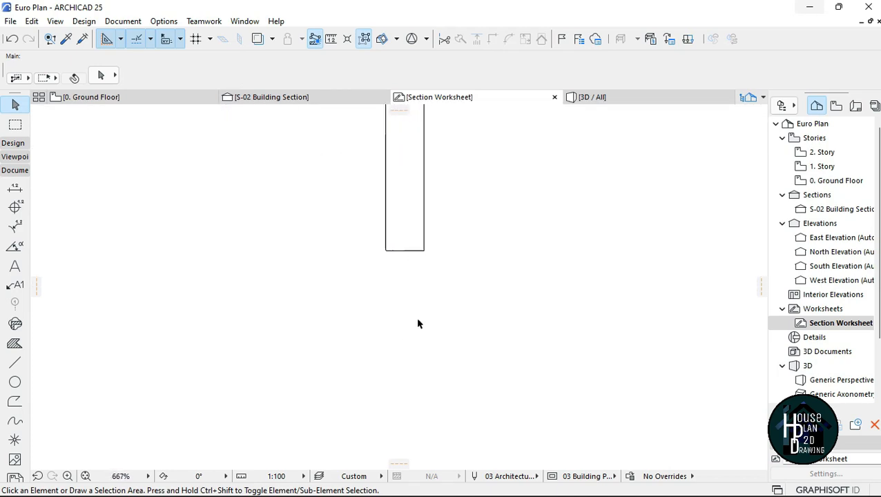
# - Draw a zigzag break line with the Line tool across the left foundation wall's lower end
pyautogui.click(15, 363)
pyautogui.scroll(1, 350, 262)
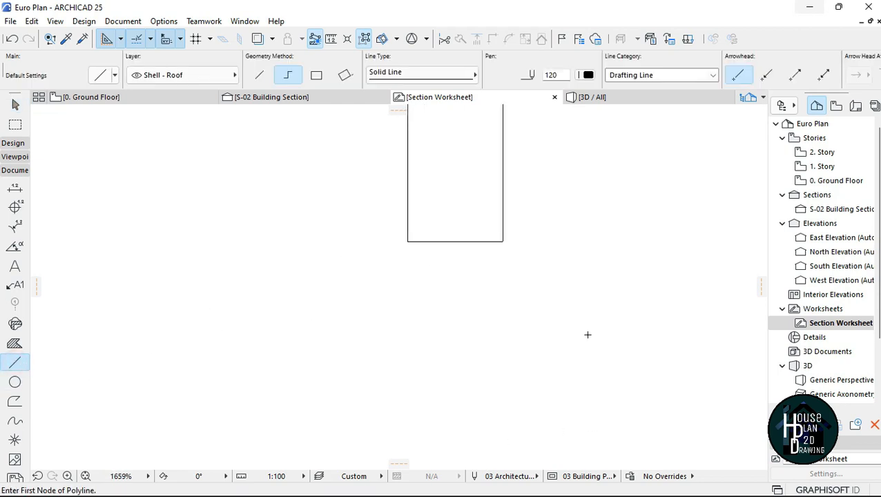
pyautogui.click(365, 273)
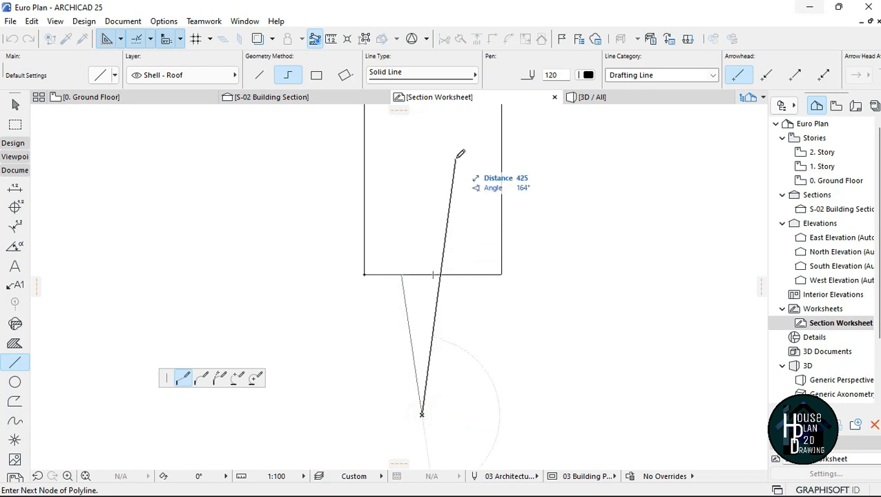
pyautogui.doubleClick(519, 274)
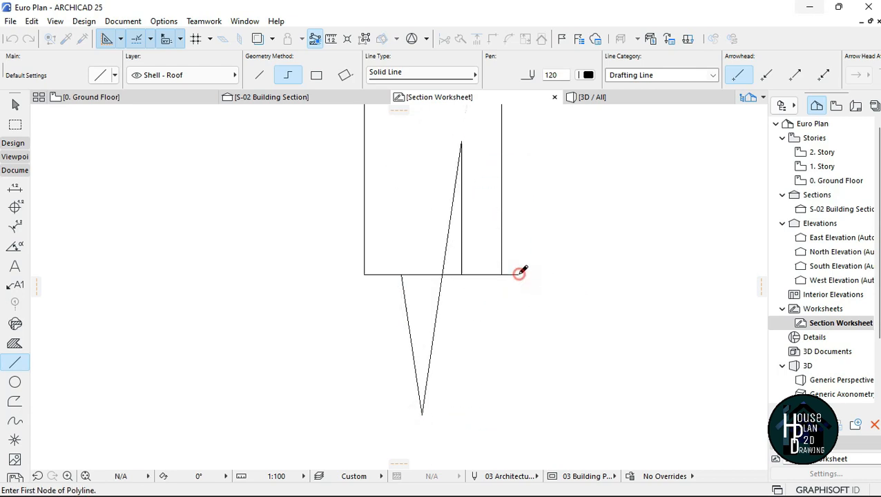
# - Stretch both horizontal ends of the zigzag break line outward past the left foundation wall's faces
pyautogui.press('Escape')
pyautogui.click(512, 275)
pyautogui.click(519, 274)
pyautogui.click(536, 275)
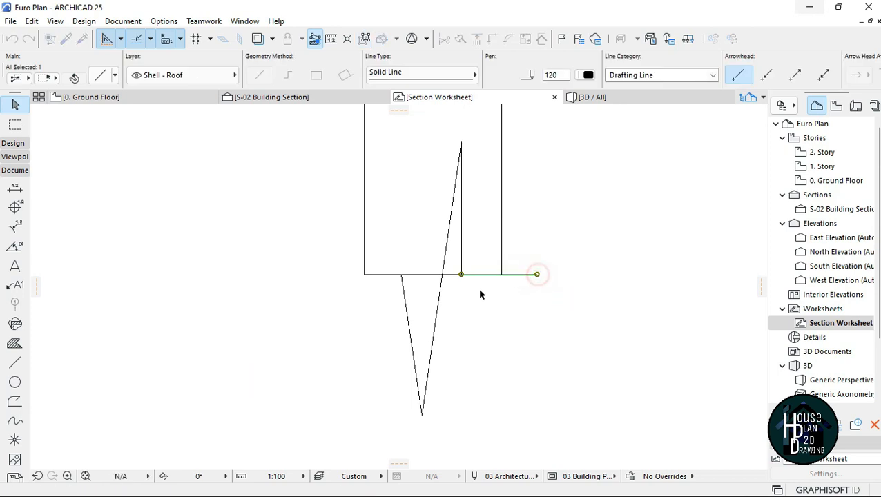
pyautogui.click(373, 274)
pyautogui.click(366, 276)
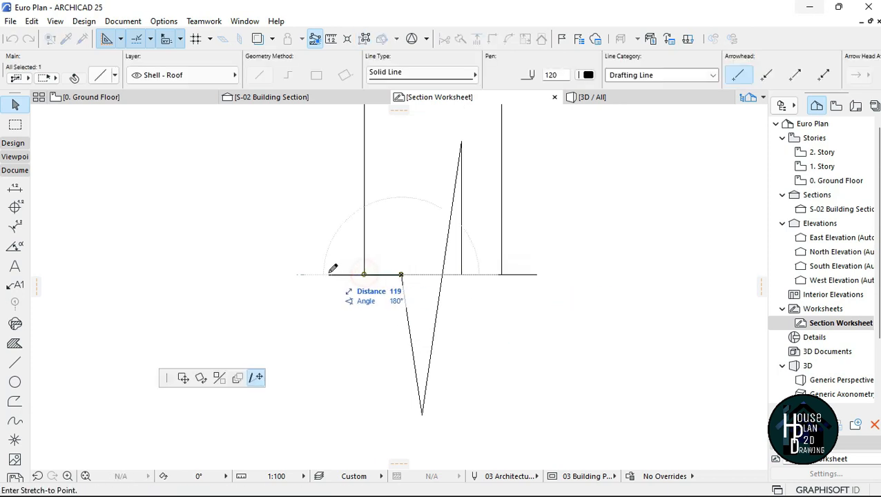
pyautogui.click(328, 275)
pyautogui.press('Escape')
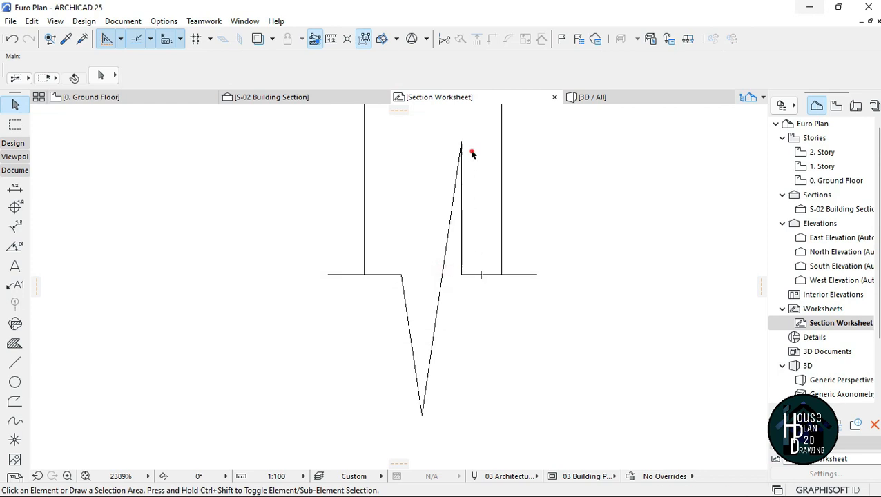
# - Copy the complete zigzag break line to the lower ends of the middle and right foundation walls using Drag Multiple Copies
pyautogui.moveTo(471, 151); pyautogui.dragTo(441, 219)
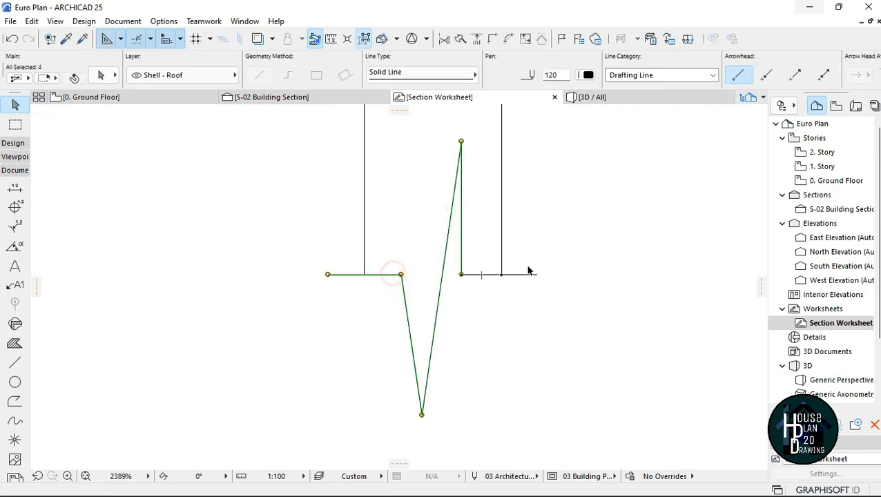
pyautogui.rightClick(519, 317)
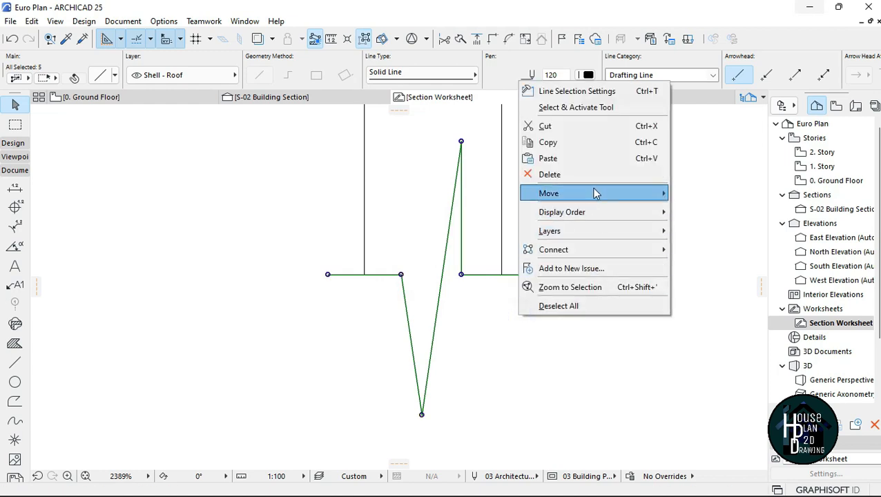
pyautogui.moveTo(627, 197)
pyautogui.click(697, 297)
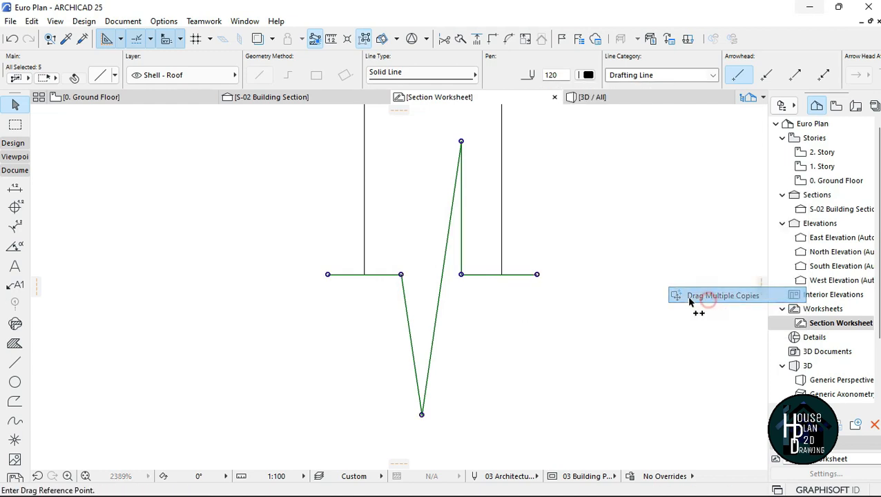
pyautogui.click(503, 275)
pyautogui.scroll(-8, 358, 324)
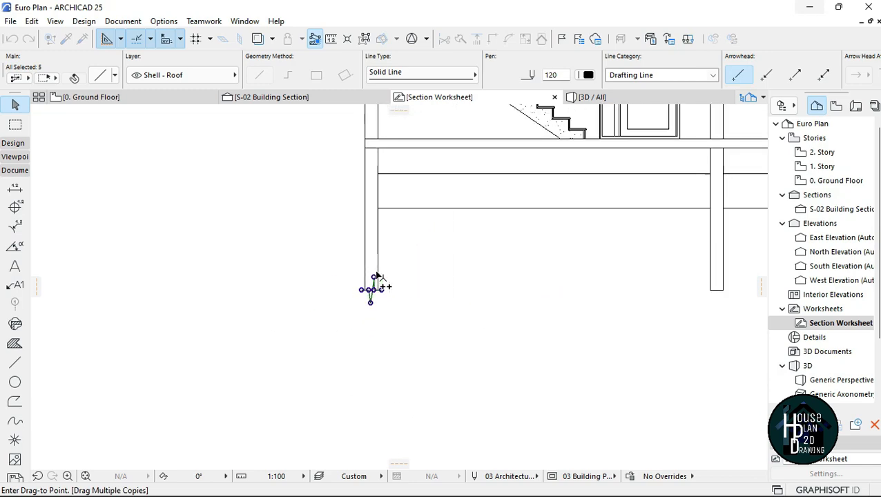
pyautogui.scroll(8, 514, 281)
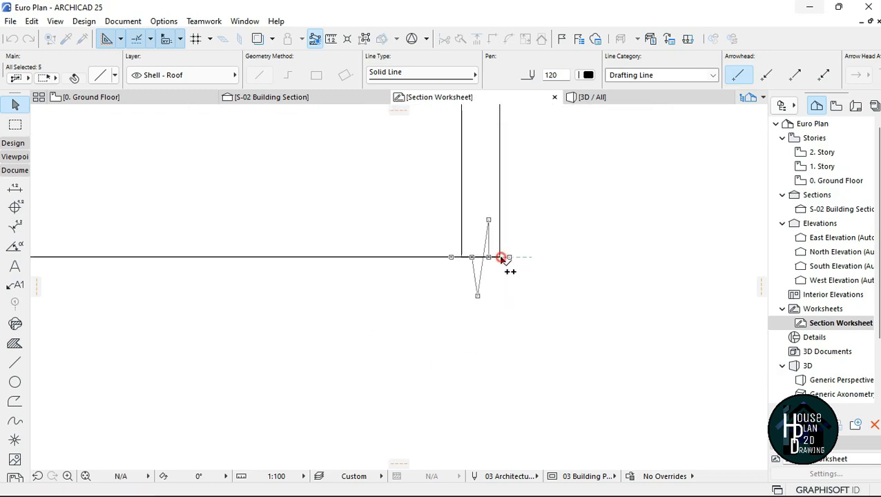
pyautogui.click(502, 258)
pyautogui.scroll(-6, 453, 291)
pyautogui.scroll(8, 716, 265)
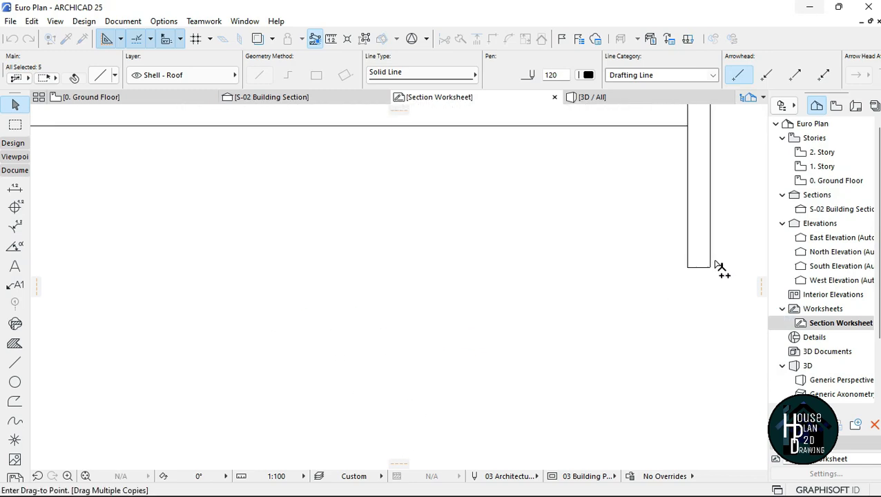
pyautogui.scroll(2, 716, 261)
pyautogui.press('Escape')
# - Delete the straight closing lines behind the break symbols on the right and middle foundation walls
pyautogui.scroll(-2, 522, 259)
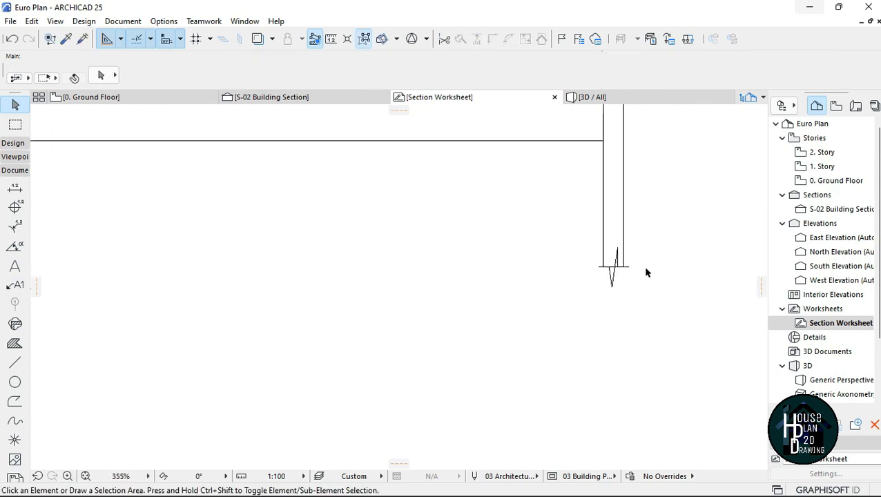
pyautogui.scroll(3, 645, 269)
pyautogui.click(552, 257)
pyautogui.rightClick(444, 297)
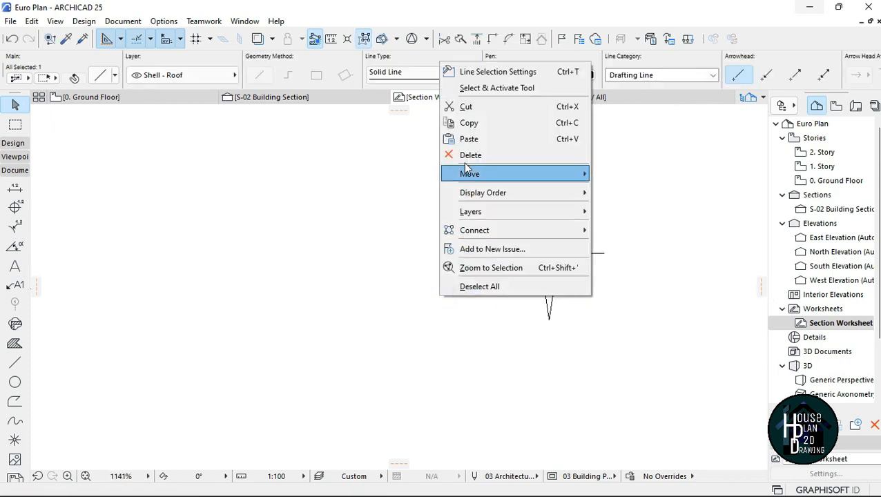
pyautogui.click(469, 154)
pyautogui.scroll(-4, 653, 261)
pyautogui.scroll(-2, 356, 249)
pyautogui.scroll(3, 335, 256)
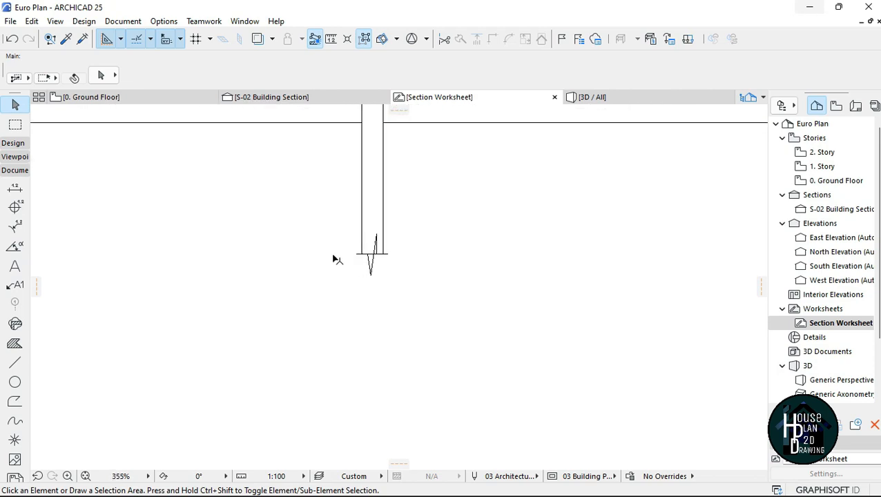
pyautogui.scroll(3, 438, 267)
pyautogui.rightClick(493, 263)
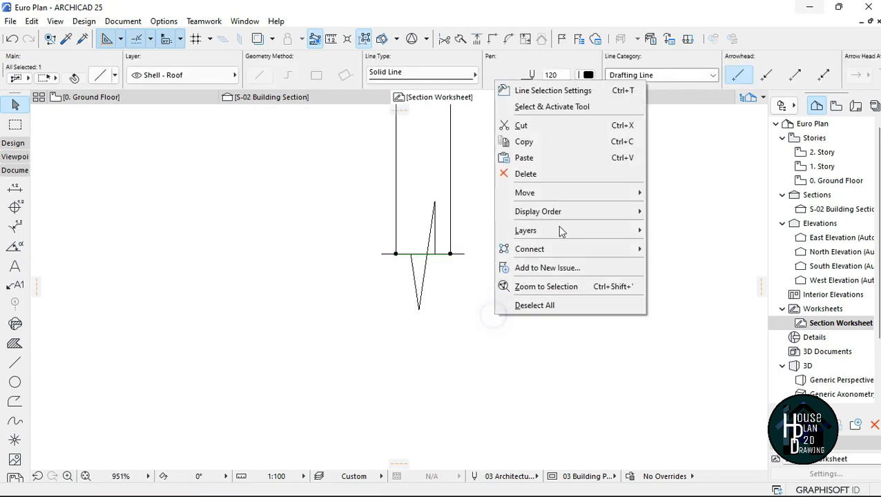
pyautogui.click(554, 177)
# - Fill the ground floor slab with Cut Stone, using the settings of the existing stair fill
pyautogui.scroll(-4, 579, 283)
pyautogui.scroll(-4, 357, 350)
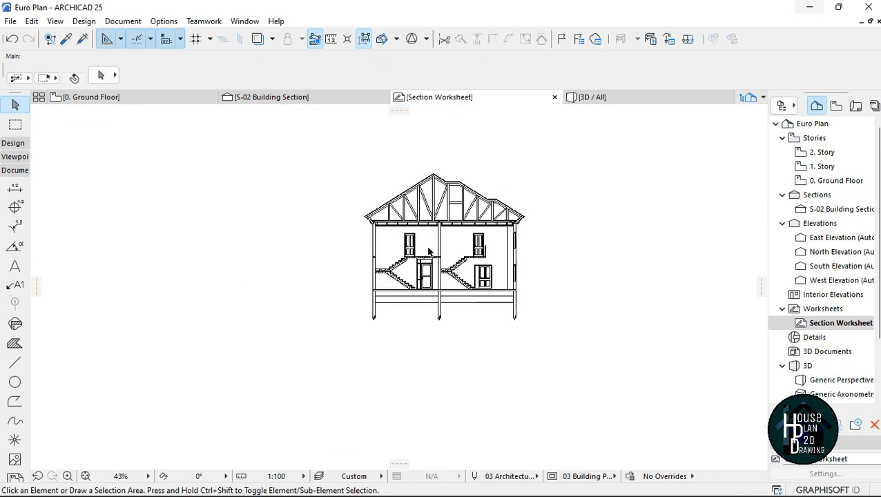
pyautogui.scroll(2, 458, 287)
pyautogui.scroll(-1, 458, 287)
pyautogui.scroll(1, 442, 276)
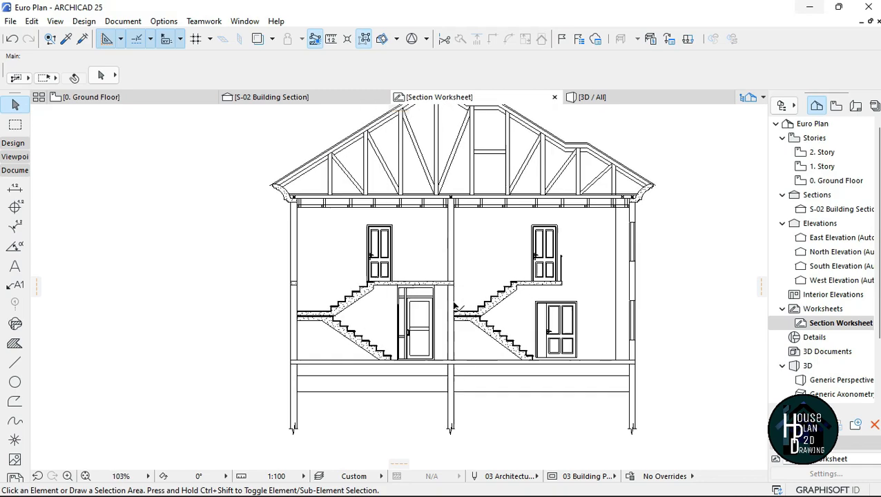
pyautogui.scroll(-1, 375, 396)
pyautogui.scroll(5, 377, 328)
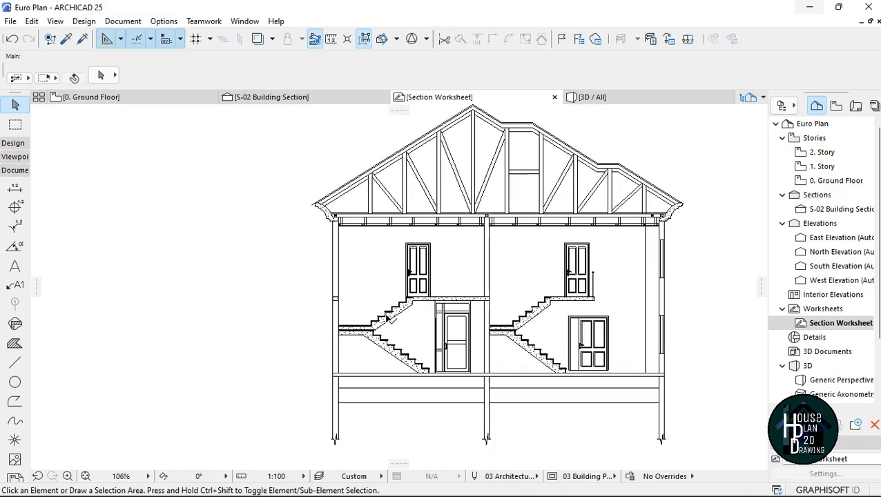
pyautogui.keyDown('alt'); pyautogui.click(430, 283); pyautogui.keyUp('alt')
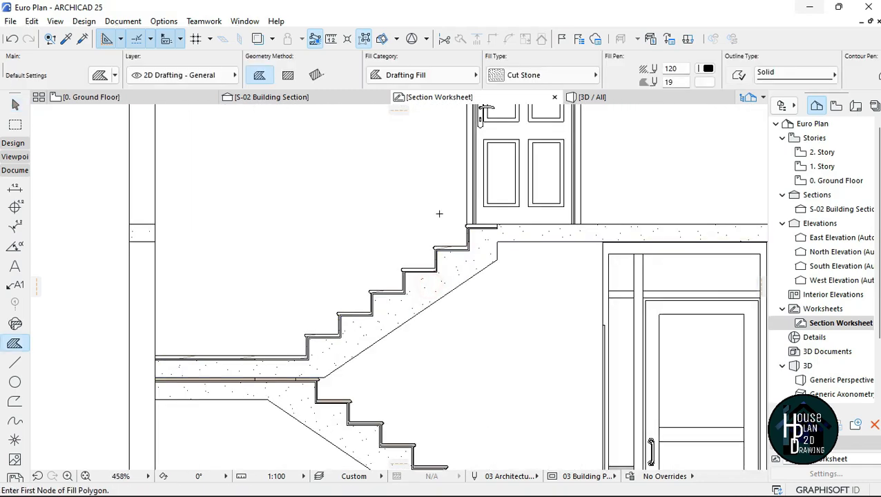
pyautogui.scroll(-4, 437, 215)
pyautogui.scroll(2, 403, 349)
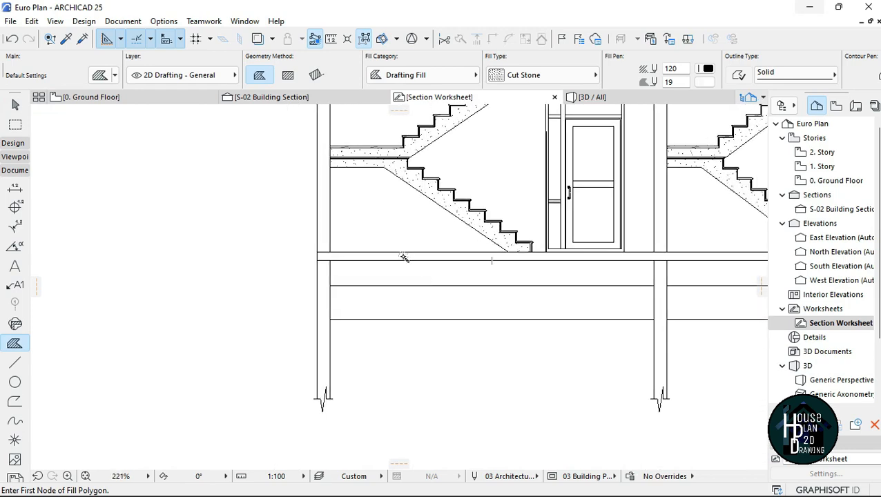
pyautogui.click(322, 257)
pyautogui.scroll(-3, 310, 257)
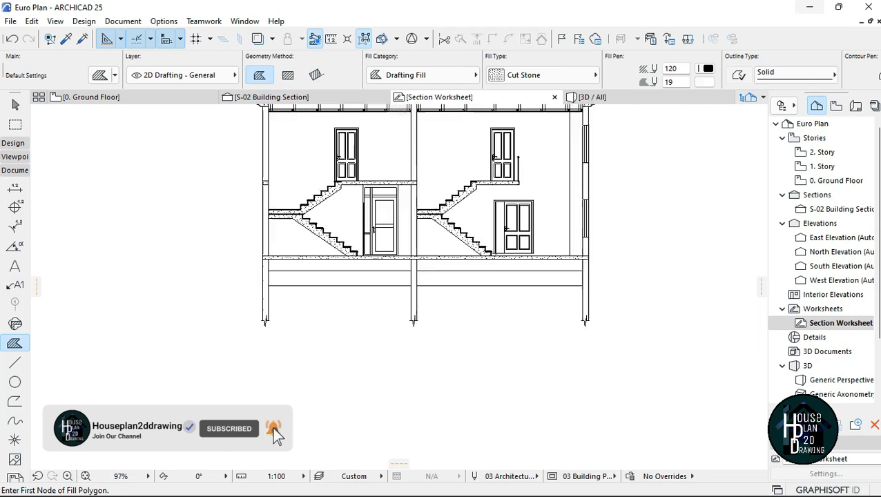
# - Fill the upper foundation layer beneath the ground slab in the left bay with the Gravel fill
pyautogui.scroll(2, 503, 260)
pyautogui.press('Escape')
pyautogui.scroll(3, 161, 299)
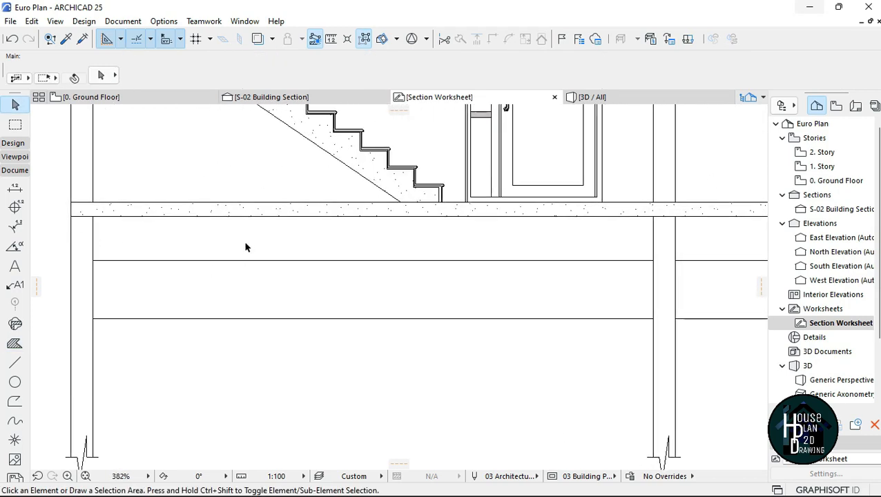
pyautogui.click(14, 344)
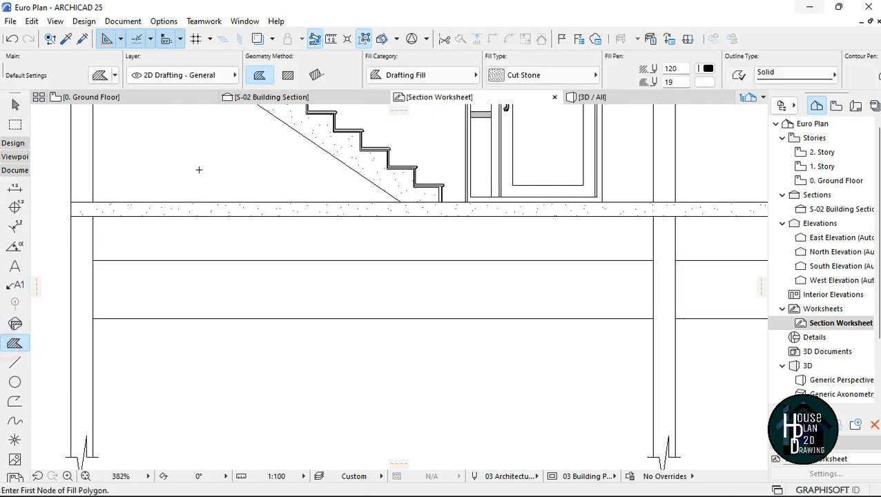
pyautogui.click(498, 76)
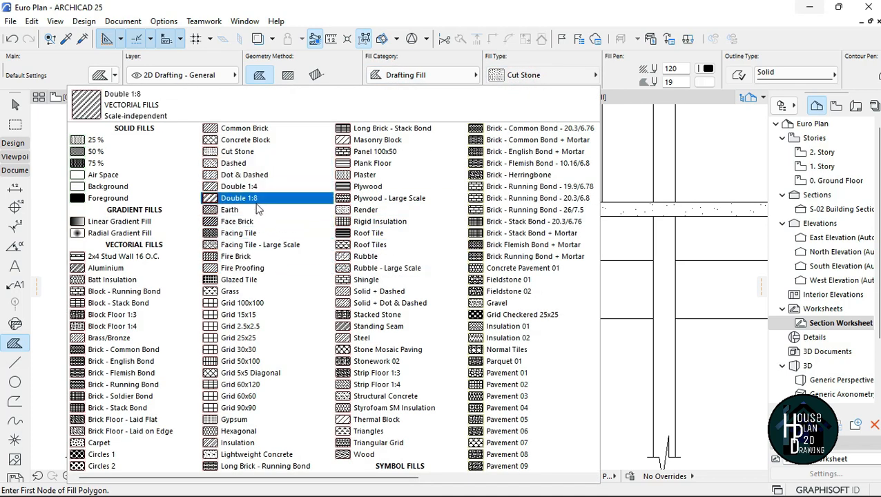
pyautogui.scroll(-2, 242, 303)
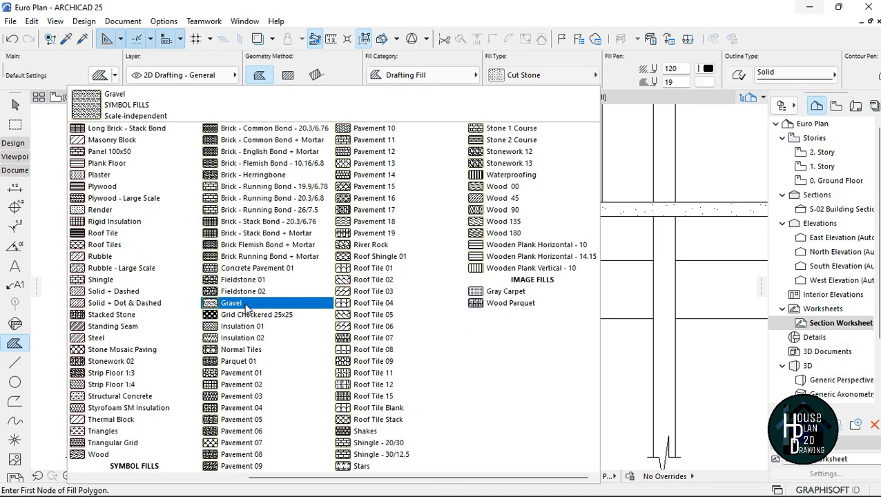
pyautogui.click(247, 304)
pyautogui.press('space')
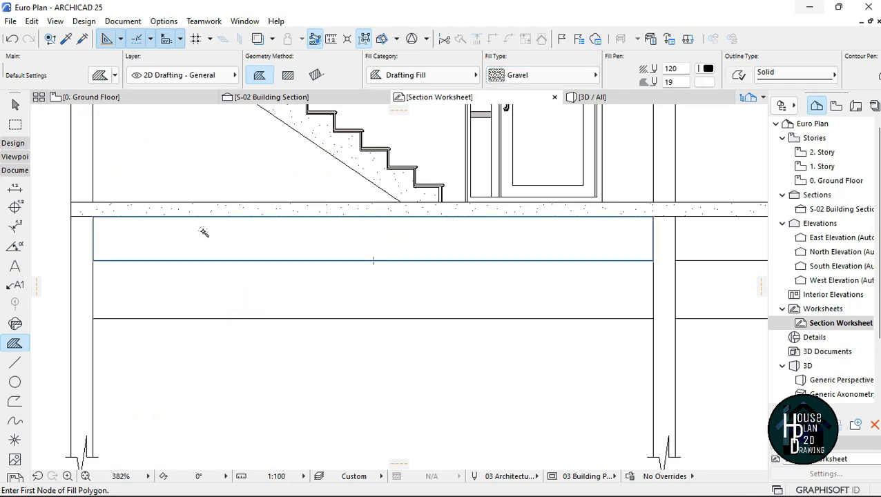
pyautogui.click(142, 226)
# - Fill the matching upper foundation layer in the right bay with the same Gravel fill
pyautogui.scroll(-3, 414, 252)
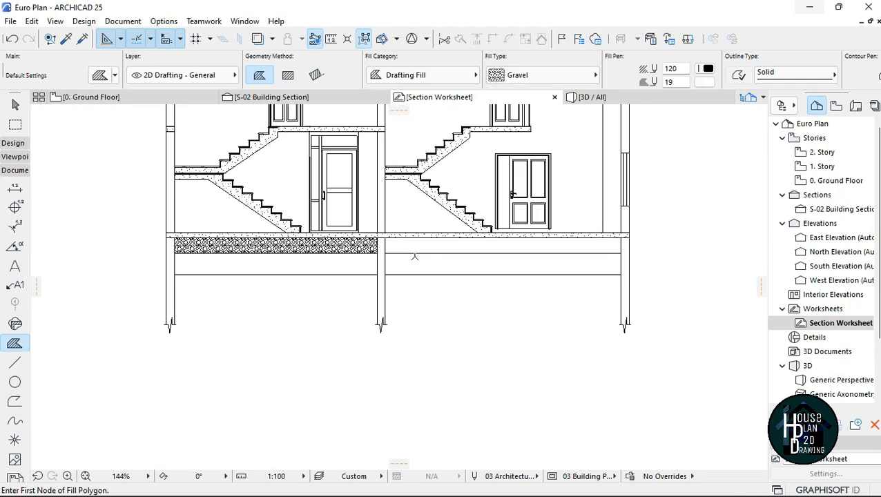
pyautogui.click(446, 248)
pyautogui.scroll(-4, 446, 249)
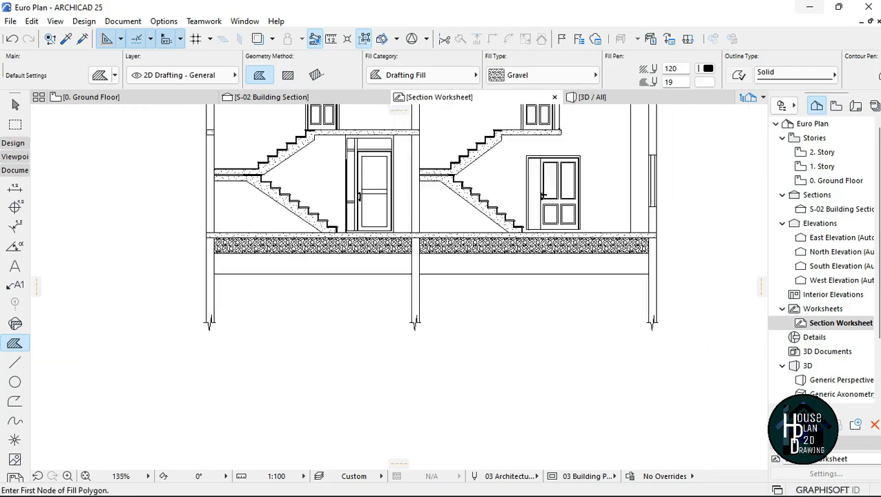
pyautogui.scroll(4, 470, 248)
pyautogui.scroll(2, 488, 244)
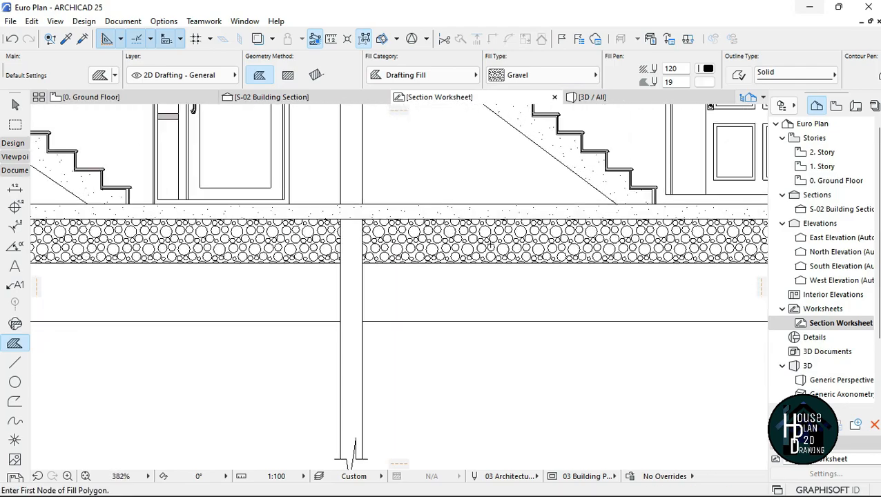
pyautogui.scroll(-2, 488, 245)
pyautogui.press('Escape')
# - Fill the lower foundation layer in both the left and right bays with the Earth fill
pyautogui.scroll(-2, 392, 283)
pyautogui.scroll(1, 347, 263)
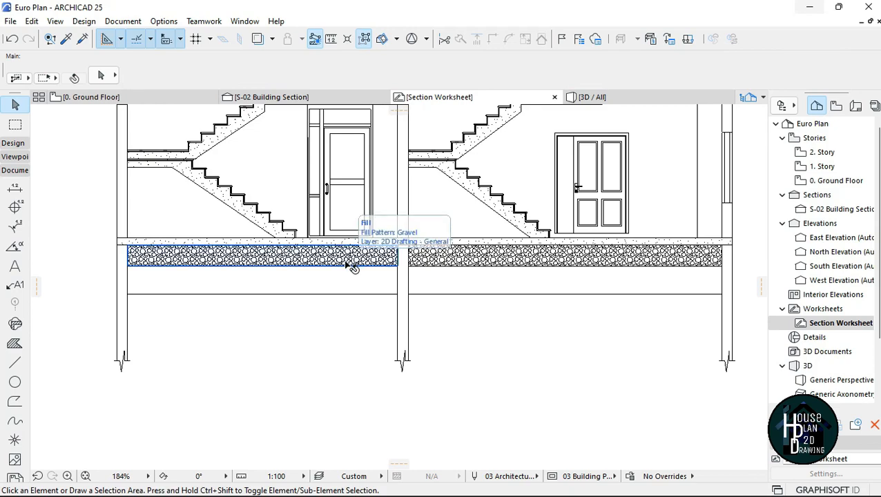
pyautogui.scroll(2, 366, 271)
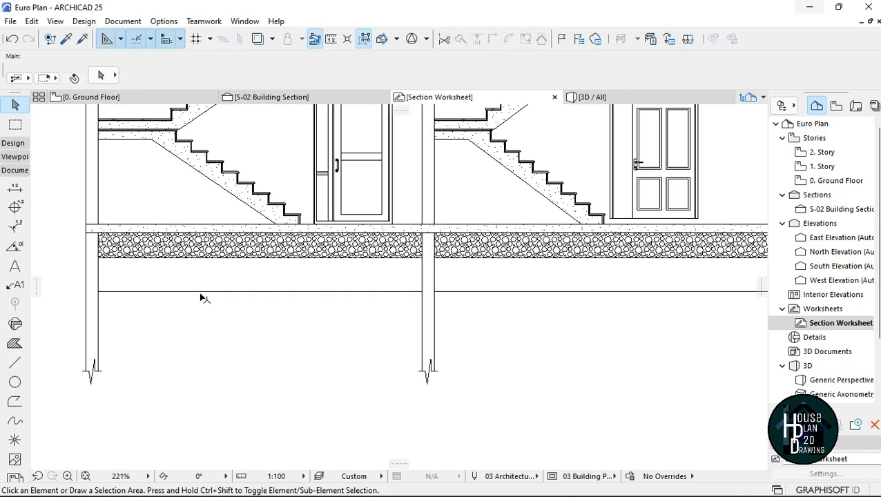
pyautogui.click(14, 343)
pyautogui.click(542, 75)
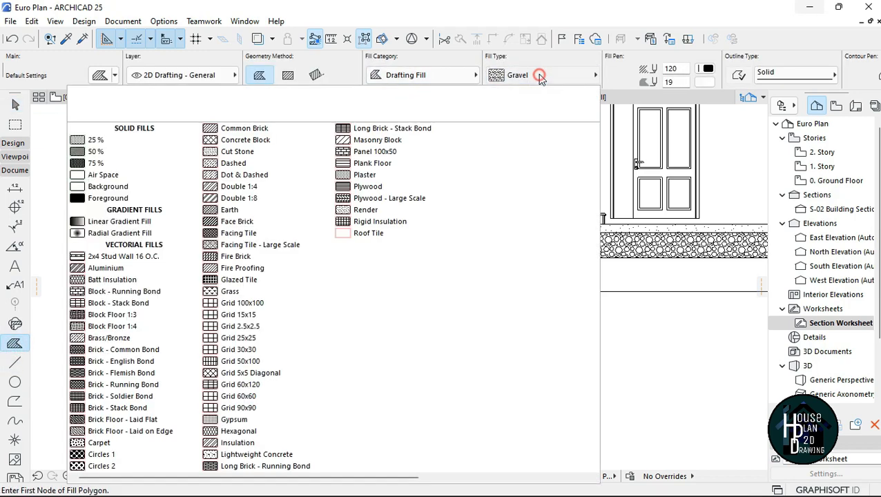
pyautogui.click(252, 209)
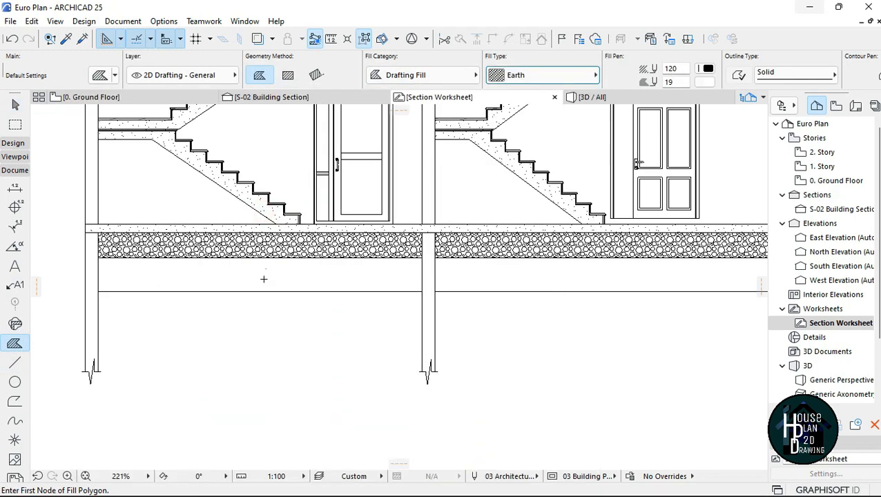
pyautogui.click(231, 273)
pyautogui.click(464, 278)
pyautogui.scroll(-6, 476, 276)
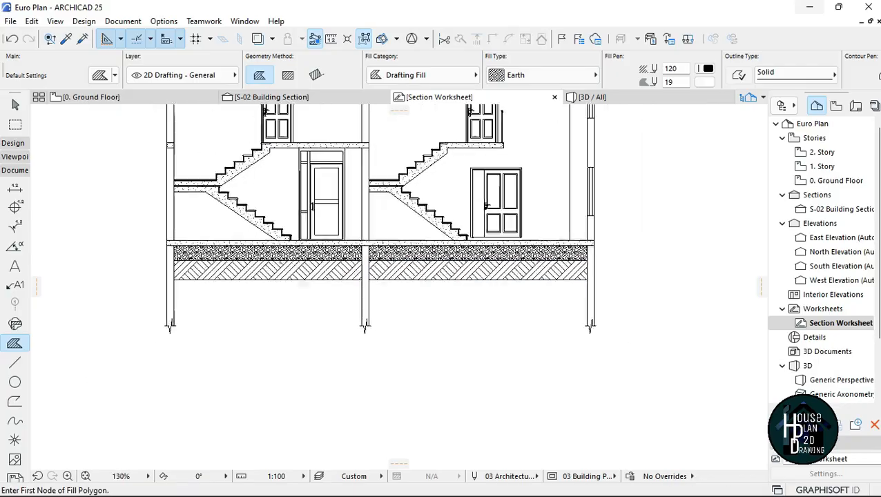
# - Using the left wall line's settings, draw a horizontal ground line outward from its outer face, level with the underside of the Gravel layer
pyautogui.scroll(4, 395, 220)
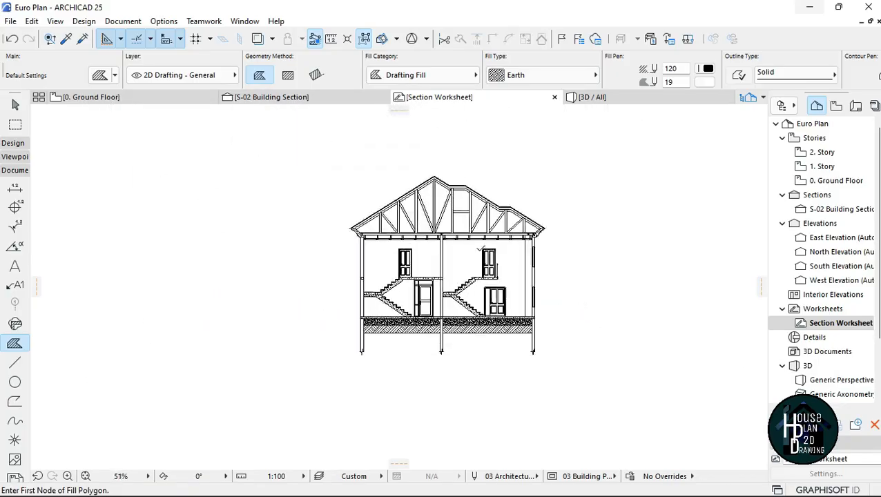
pyautogui.scroll(-5, 393, 219)
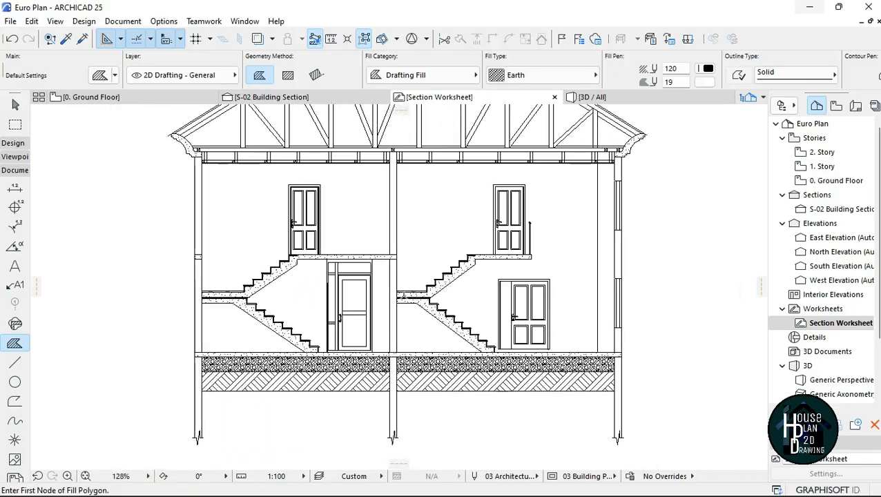
pyautogui.scroll(4, 406, 202)
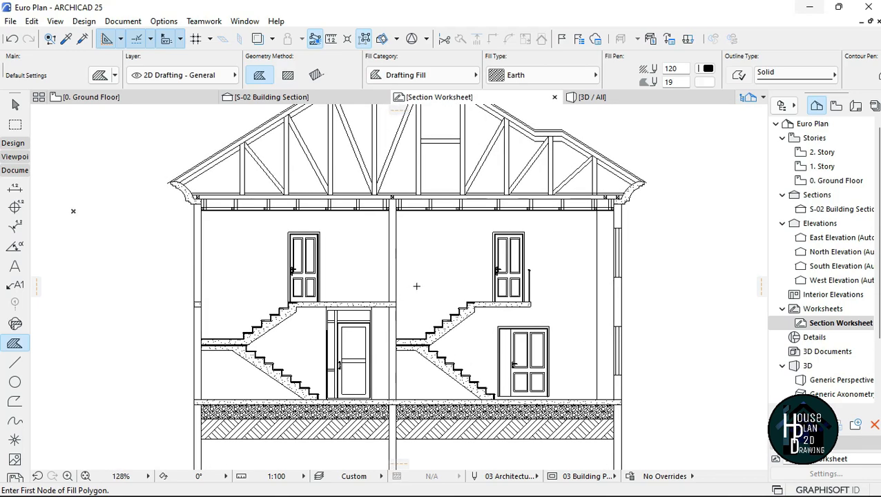
pyautogui.press('Escape')
pyautogui.scroll(-3, 445, 252)
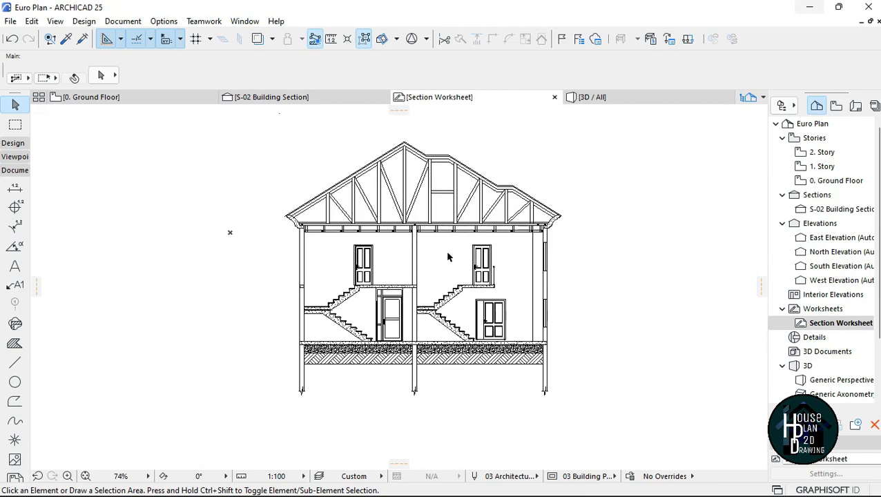
pyautogui.scroll(-3, 448, 256)
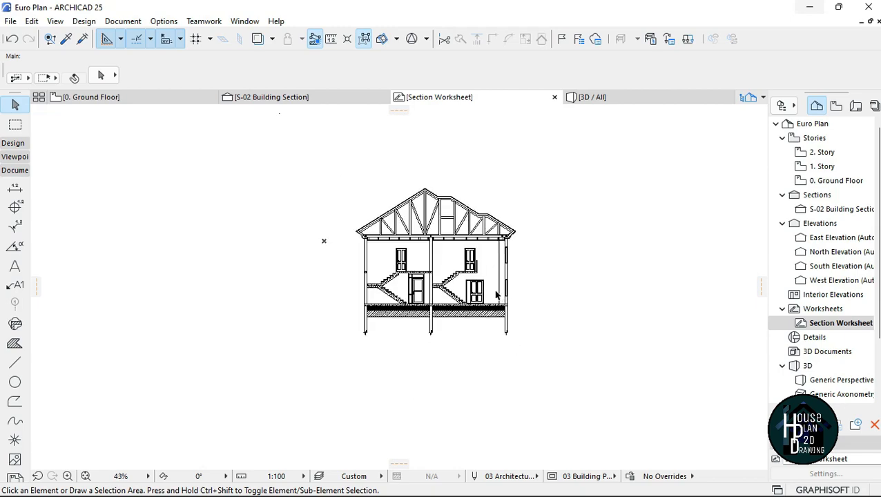
pyautogui.scroll(10, 442, 330)
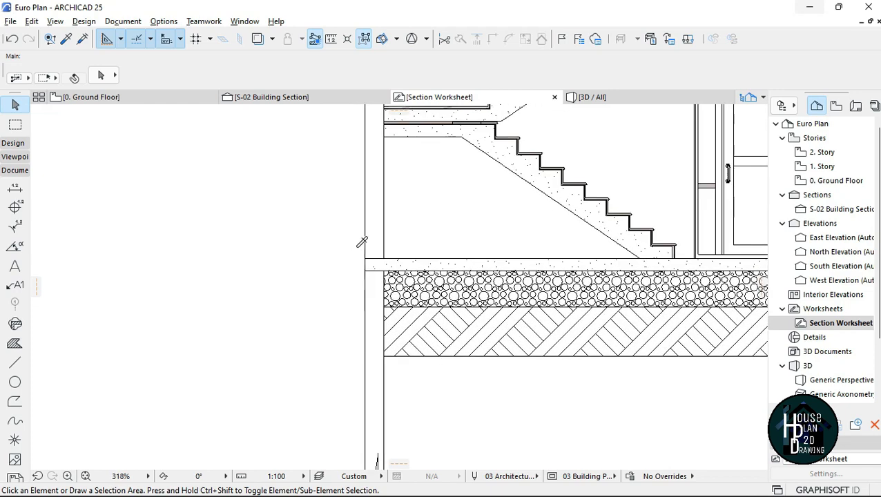
pyautogui.keyDown('alt'); pyautogui.click(365, 232); pyautogui.keyUp('alt')
pyautogui.scroll(2, 359, 327)
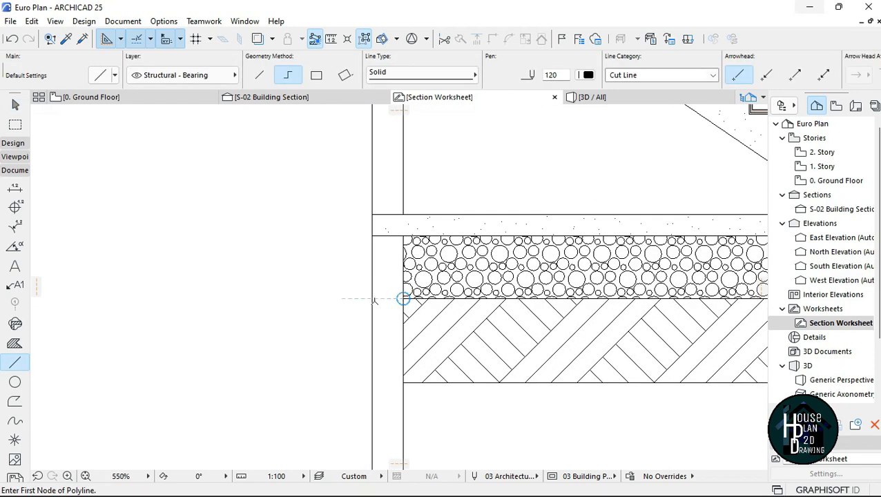
pyautogui.click(372, 299)
pyautogui.scroll(-2, 248, 308)
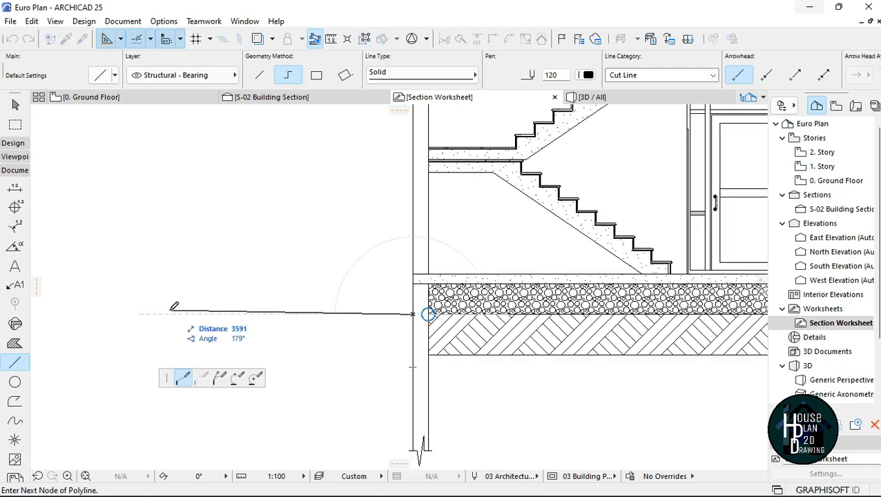
pyautogui.doubleClick(118, 308)
# - Draw a matching horizontal ground line outward from the right foundation wall's outer face, level with the underside of the Gravel layer
pyautogui.scroll(-3, 275, 308)
pyautogui.scroll(5, 394, 295)
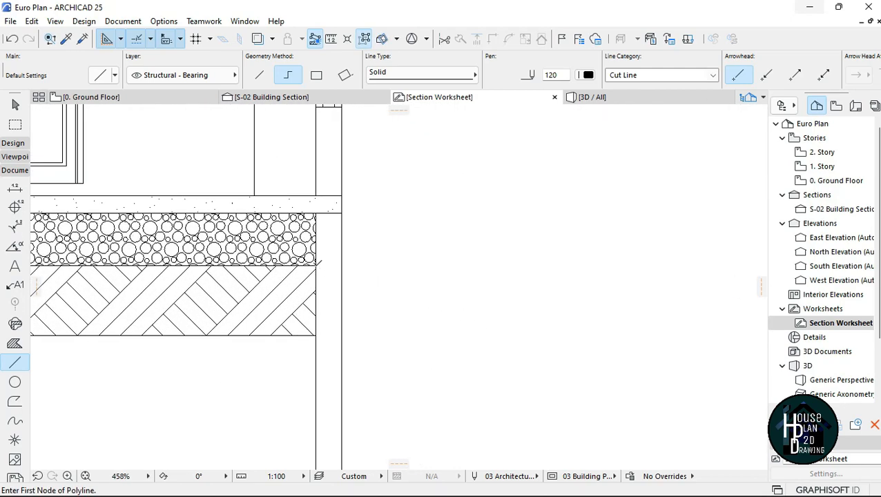
pyautogui.click(342, 264)
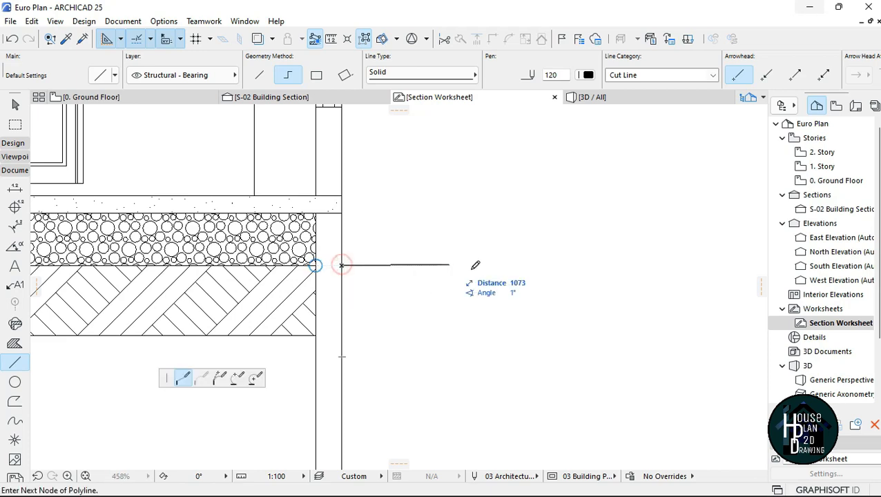
pyautogui.scroll(-2, 438, 283)
pyautogui.doubleClick(648, 275)
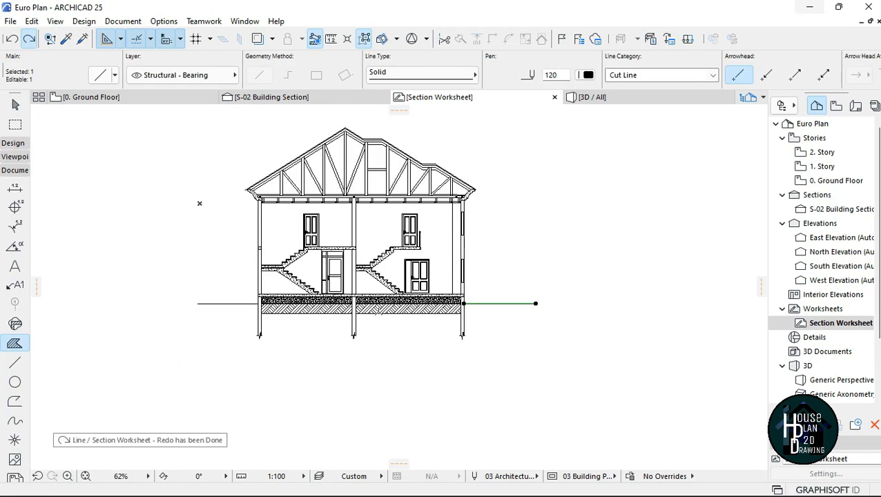
pyautogui.press('Escape')
pyautogui.scroll(2, 241, 225)
pyautogui.scroll(3, 265, 224)
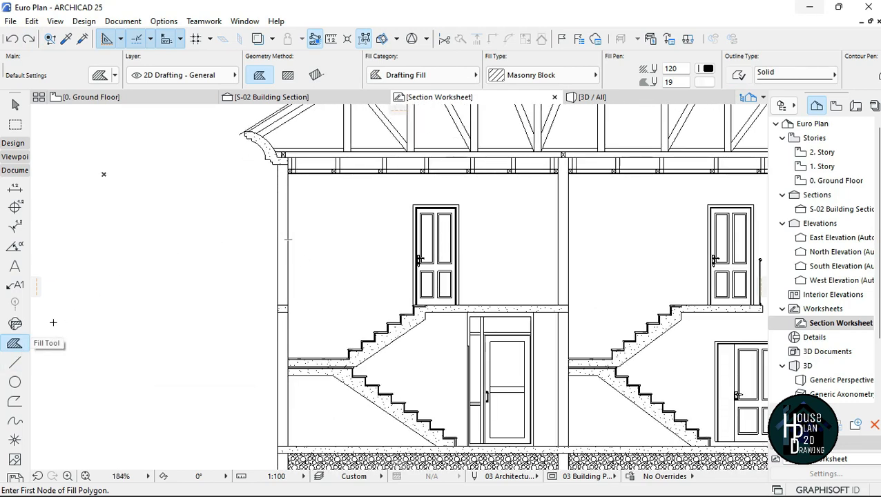
pyautogui.click(531, 75)
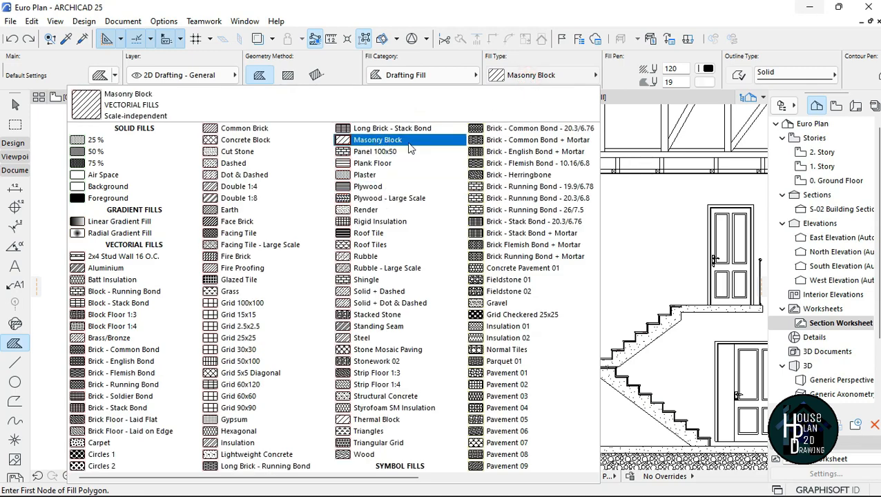
pyautogui.click(386, 140)
pyautogui.press('Escape')
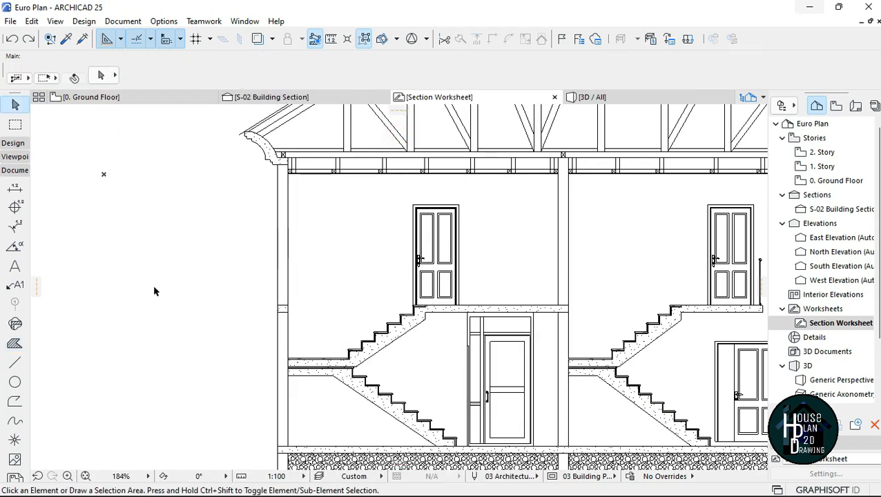
# - Fill the upper-storey left wall with Masonry Block and delete the Air Space - Frame fill covering it
pyautogui.click(15, 344)
pyautogui.click(539, 74)
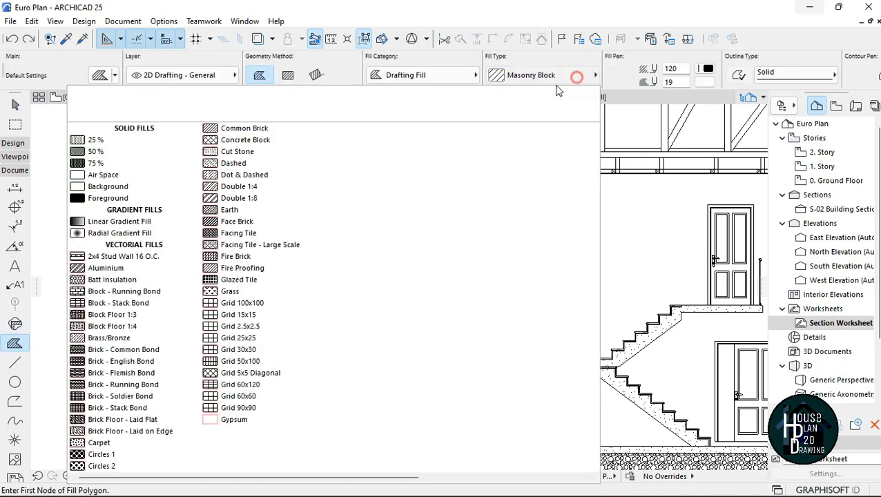
pyautogui.click(377, 142)
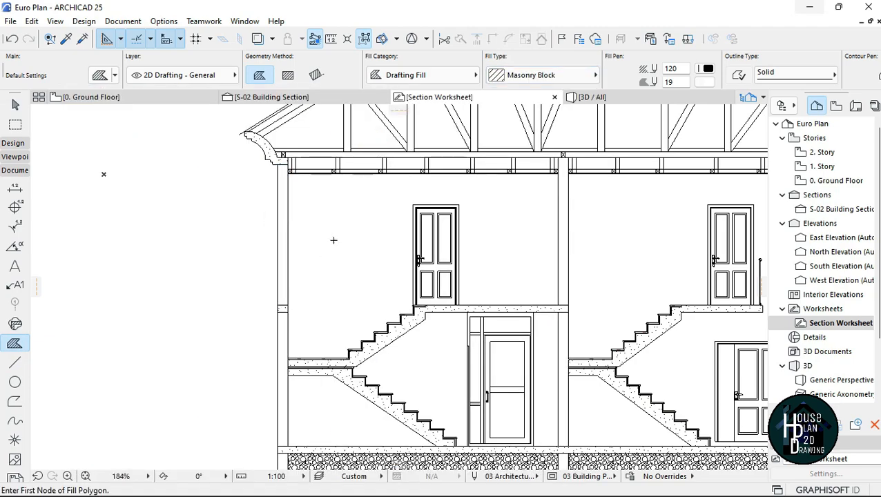
pyautogui.scroll(-2, 331, 240)
pyautogui.scroll(3, 324, 240)
pyautogui.scroll(2, 317, 221)
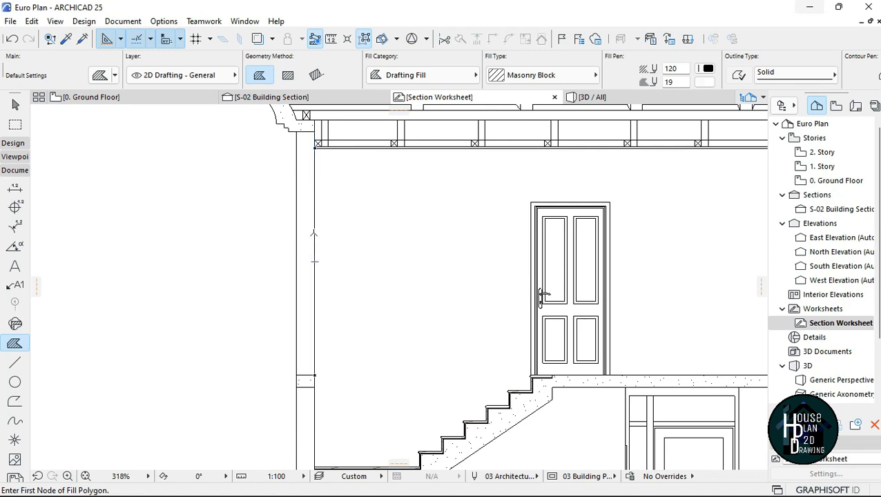
pyautogui.click(308, 217)
pyautogui.rightClick(187, 230)
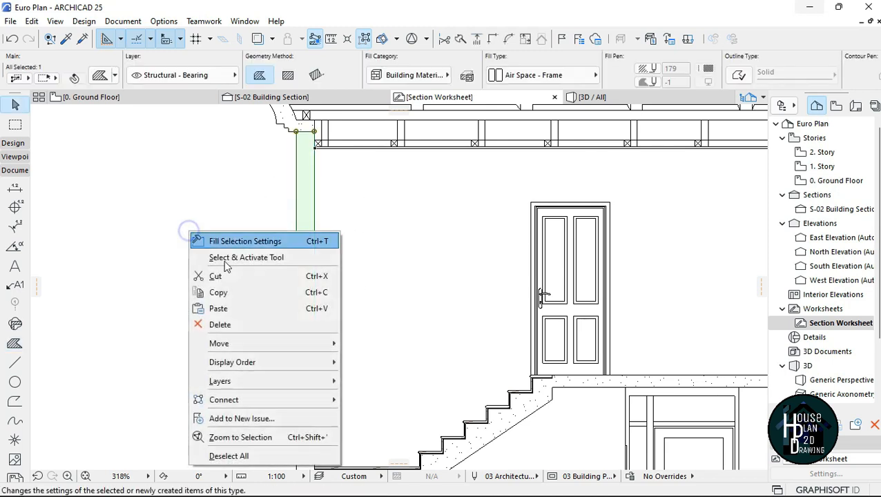
pyautogui.click(244, 326)
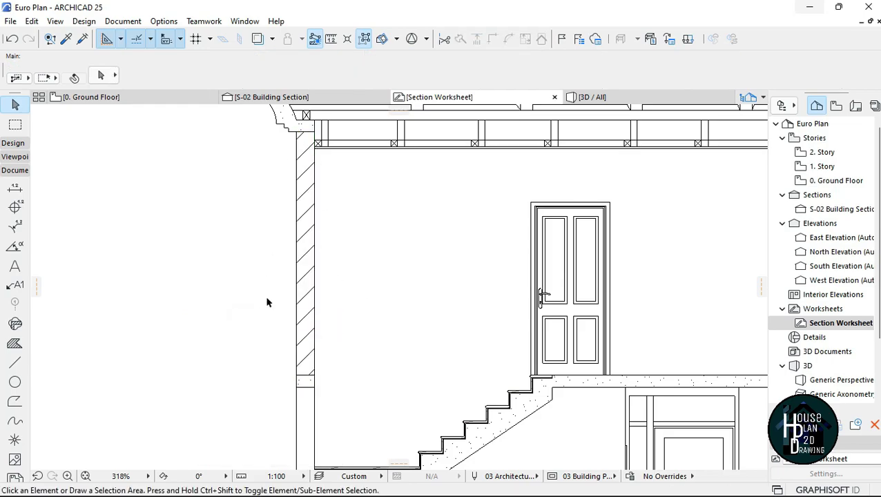
# - Delete the Air Space - Frame fills from the lower-storey left wall and from both storeys of the middle wall
pyautogui.scroll(-4, 321, 172)
pyautogui.scroll(3, 327, 268)
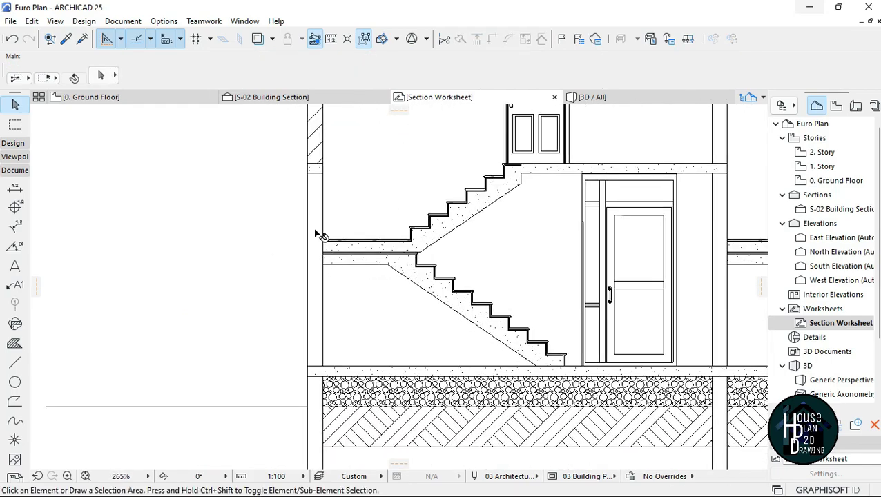
pyautogui.click(319, 235)
pyautogui.scroll(-2, 320, 203)
pyautogui.scroll(2, 323, 276)
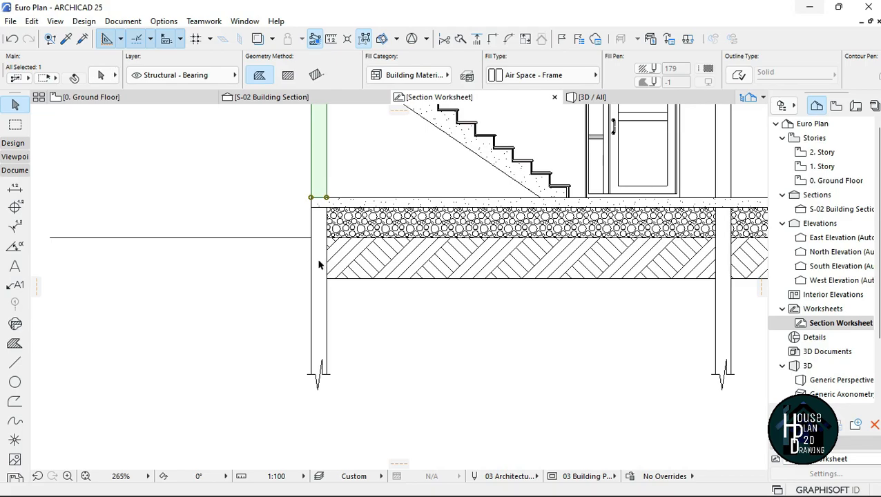
pyautogui.scroll(-2, 339, 268)
pyautogui.scroll(3, 401, 250)
pyautogui.keyDown('shift'); pyautogui.click(390, 257); pyautogui.keyUp('shift')
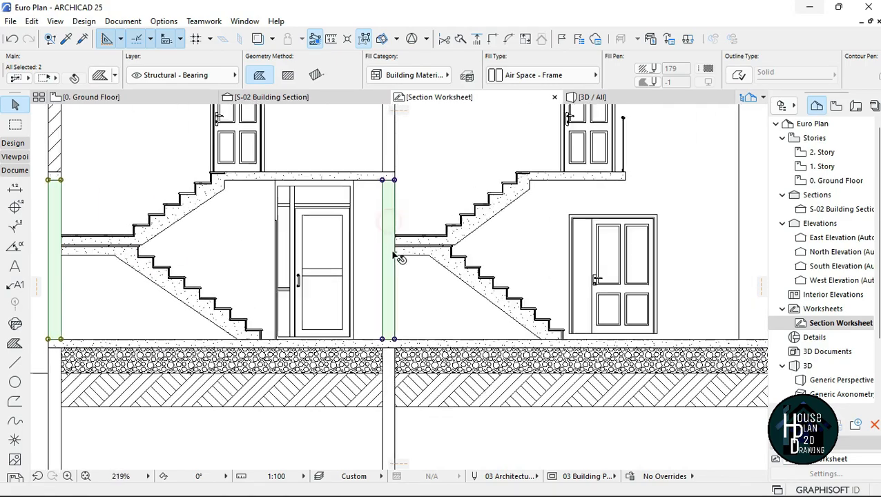
pyautogui.scroll(-2, 394, 187)
pyautogui.scroll(2, 394, 186)
pyautogui.keyDown('shift'); pyautogui.click(390, 187); pyautogui.keyUp('shift')
pyautogui.rightClick(439, 229)
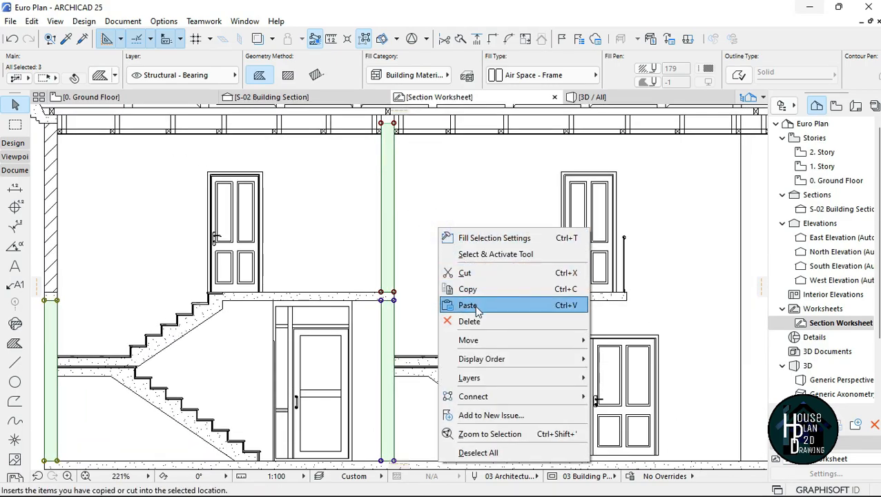
pyautogui.click(467, 305)
pyautogui.scroll(-4, 442, 193)
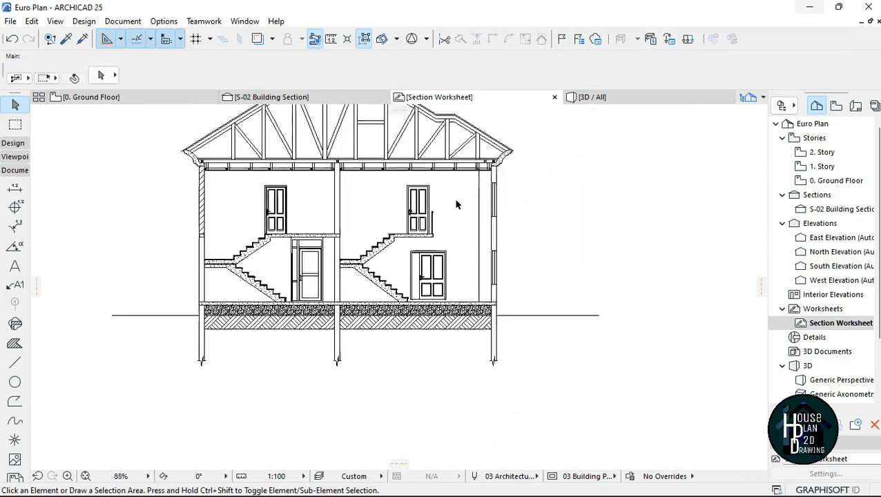
# - Select the Air Space - Frame fills above, between and below the right wall's windows and delete them
pyautogui.scroll(3, 456, 205)
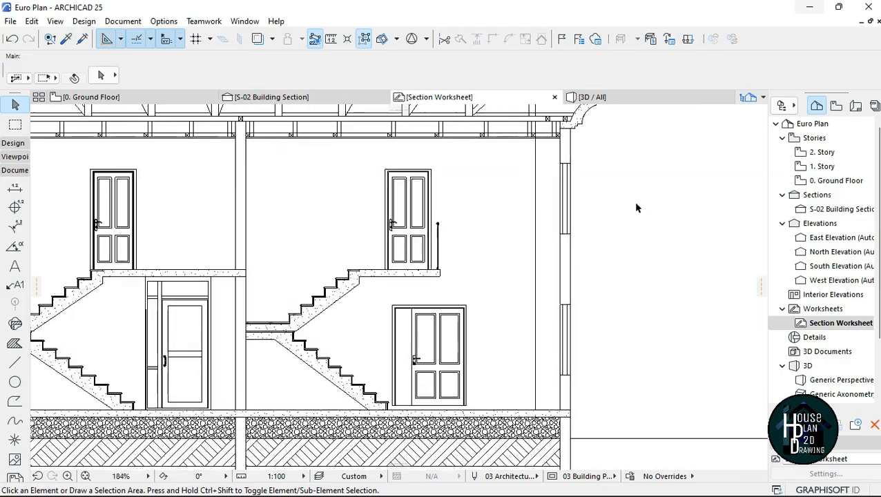
pyautogui.click(570, 153)
pyautogui.scroll(3, 569, 297)
pyautogui.scroll(-3, 563, 233)
pyautogui.scroll(3, 564, 258)
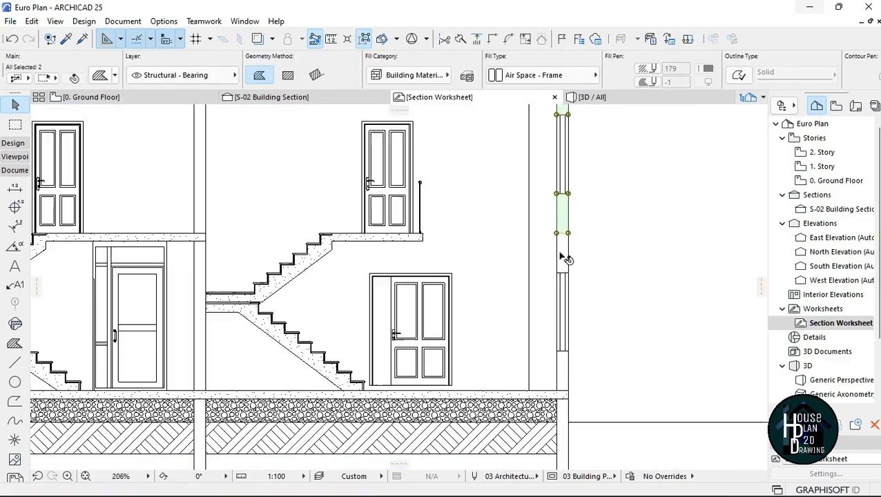
pyautogui.keyDown('shift'); pyautogui.click(564, 250); pyautogui.keyUp('shift')
pyautogui.scroll(-3, 550, 212)
pyautogui.scroll(2, 556, 328)
pyautogui.scroll(1, 562, 329)
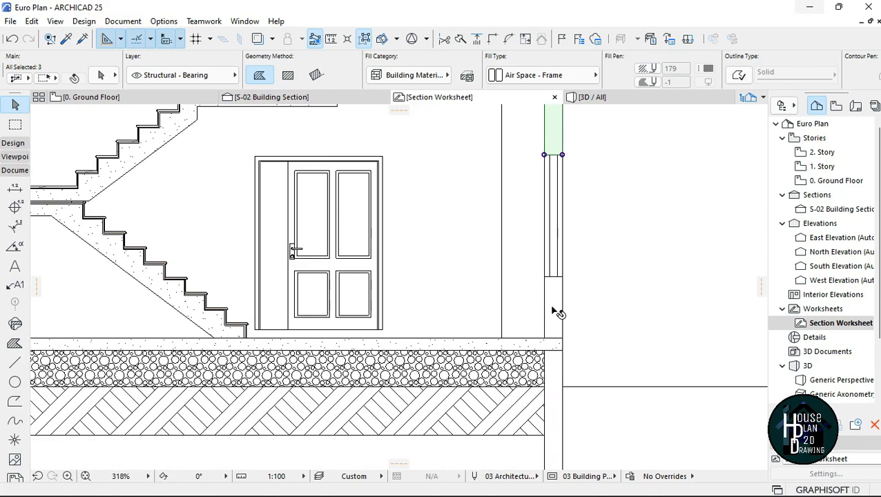
pyautogui.rightClick(600, 255)
pyautogui.click(622, 343)
pyautogui.scroll(-5, 578, 309)
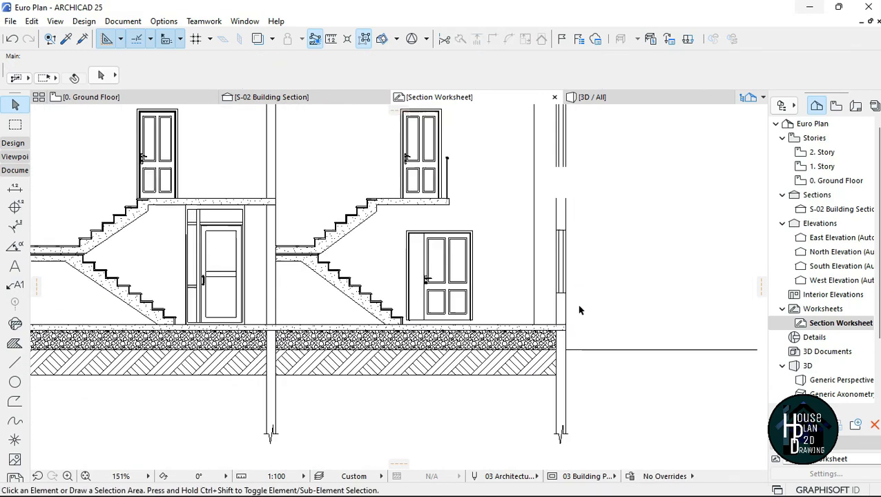
# - Using the upper-storey left wall fill's settings, fill the lower-storey left wall with Masonry Block
pyautogui.scroll(4, 206, 202)
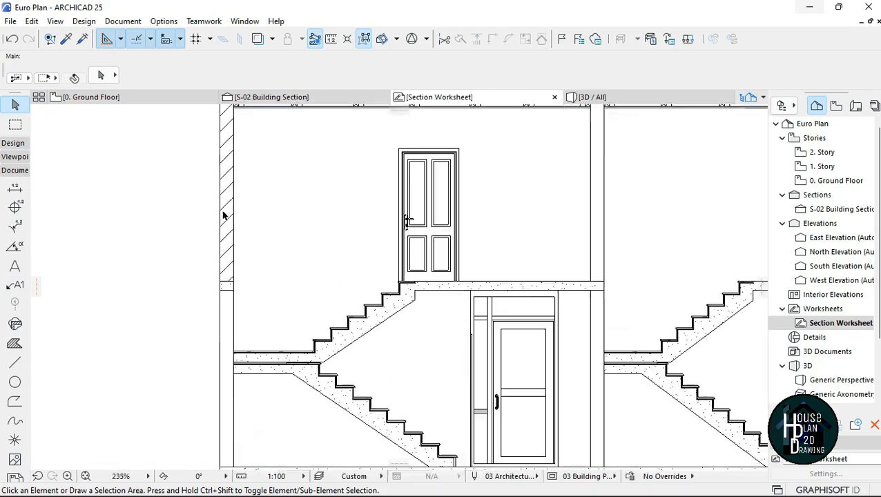
pyautogui.keyDown('alt'); pyautogui.click(226, 158); pyautogui.keyUp('alt')
pyautogui.scroll(-3, 231, 192)
pyautogui.scroll(3, 232, 211)
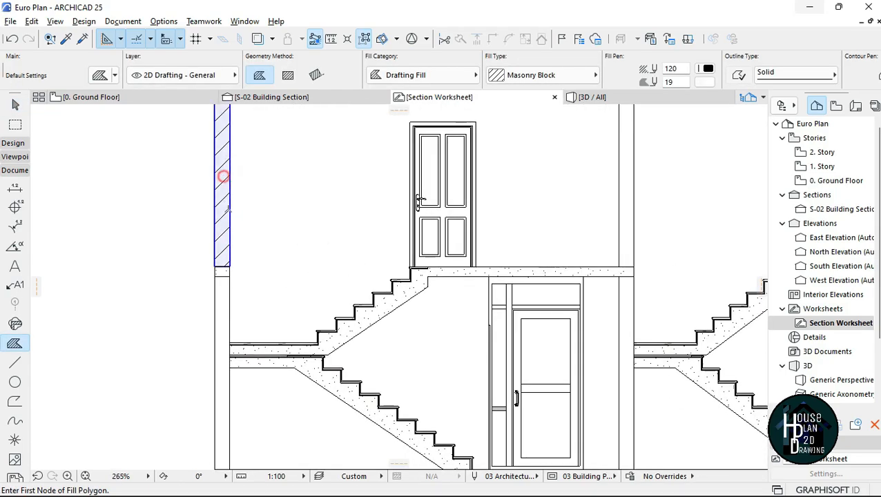
pyautogui.scroll(-3, 223, 177)
pyautogui.scroll(2, 219, 298)
pyautogui.scroll(1, 218, 298)
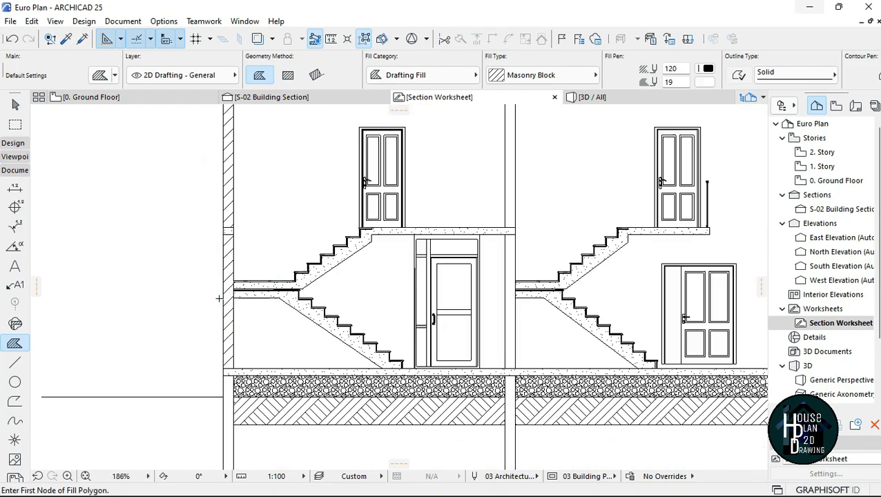
# - Fill the middle wall with Masonry Block on both the upper and lower storeys
pyautogui.scroll(-3, 219, 298)
pyautogui.scroll(3, 347, 207)
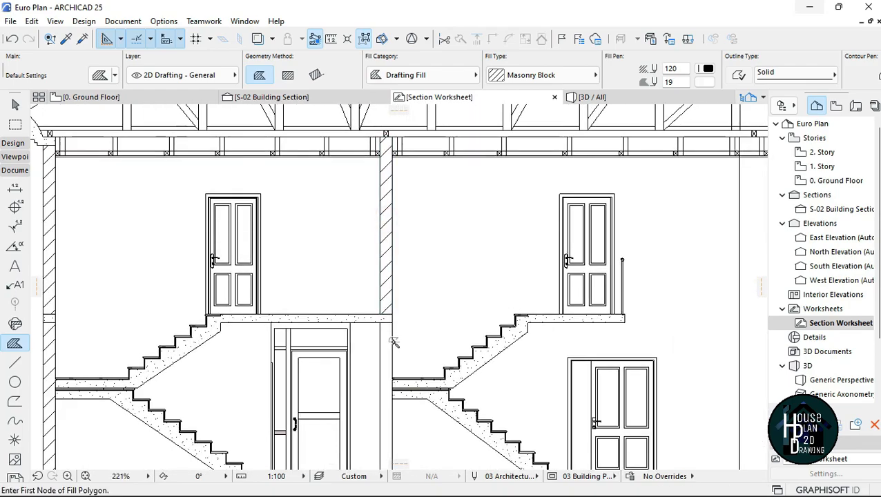
pyautogui.scroll(-3, 417, 244)
pyautogui.scroll(3, 633, 311)
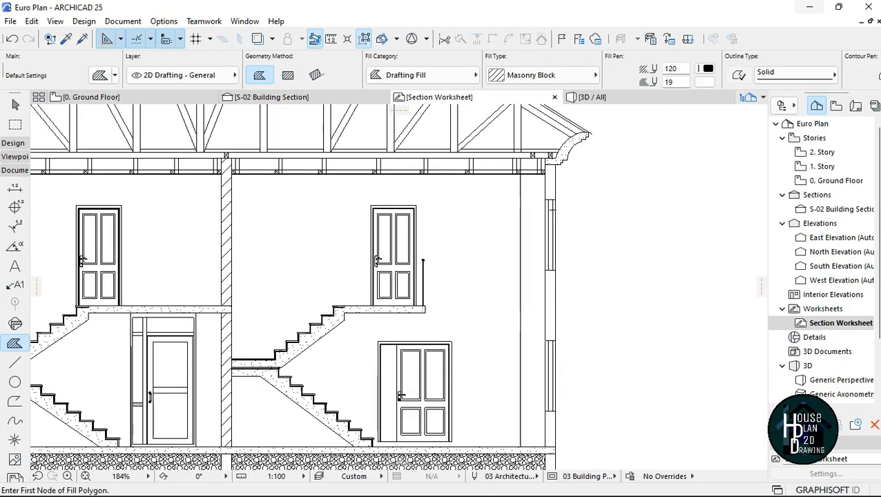
# - Fill the right wall's segments above, between and below its windows with Masonry Block
pyautogui.scroll(2, 549, 297)
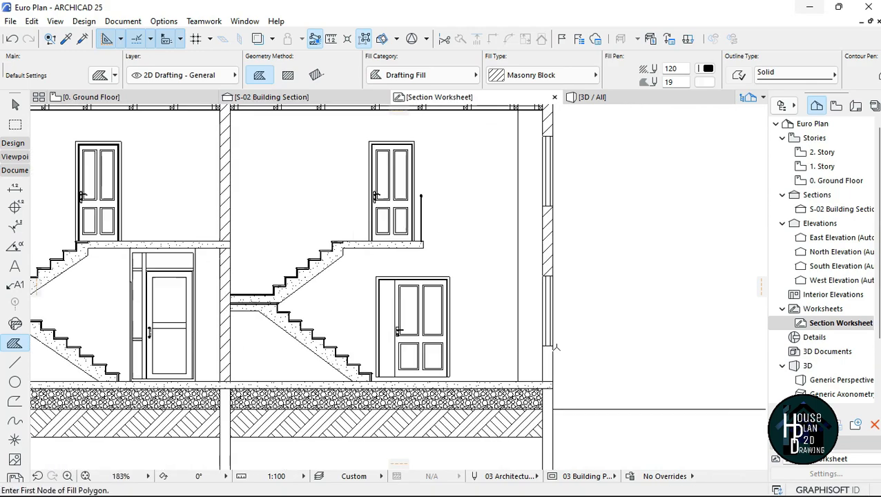
pyautogui.scroll(3, 552, 366)
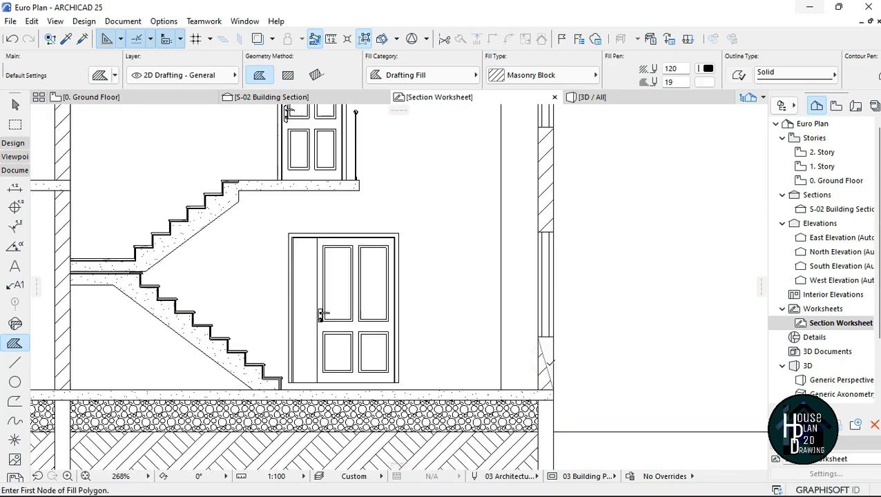
pyautogui.press('Escape')
pyautogui.press('Escape')
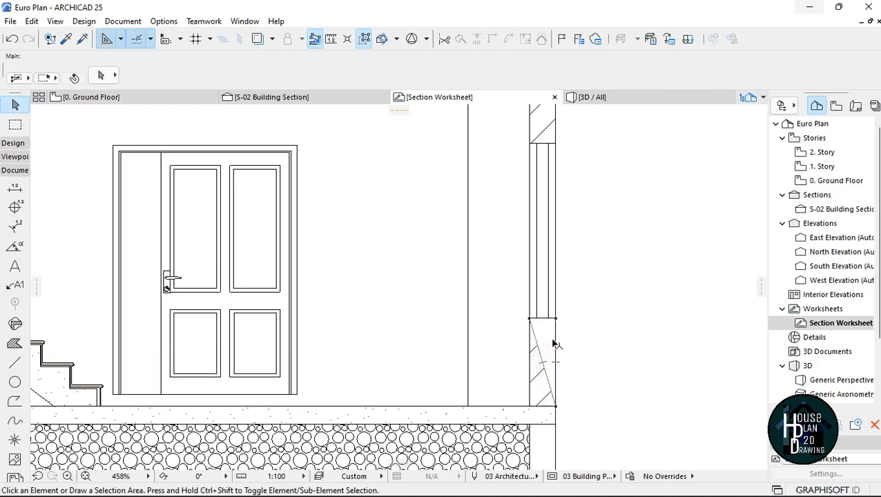
# - Insert a node on the diagonal edge of the fill below the right wall's lower window, placing it at the segment's upper outer corner
pyautogui.click(540, 359)
pyautogui.click(541, 359)
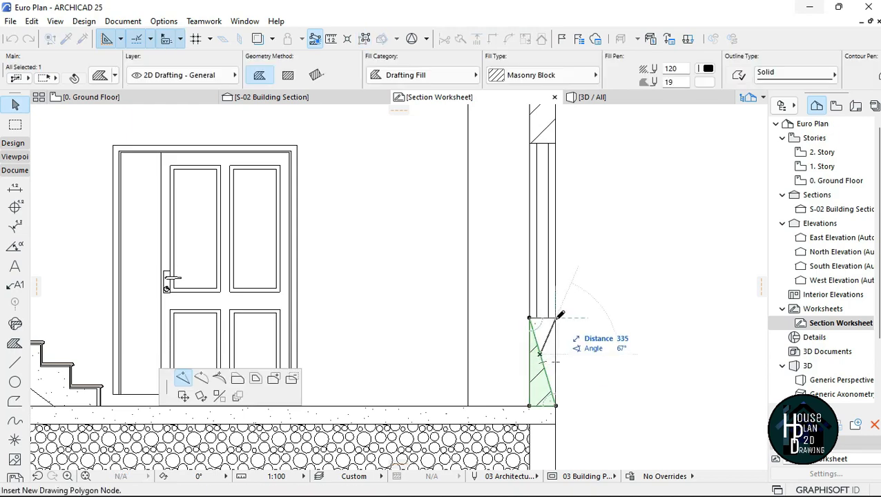
pyautogui.click(555, 319)
pyautogui.press('Escape')
# - Using the lower-storey wall fill's settings, fill the left, middle and right foundation walls with Masonry Block down to their break lines
pyautogui.scroll(-8, 550, 360)
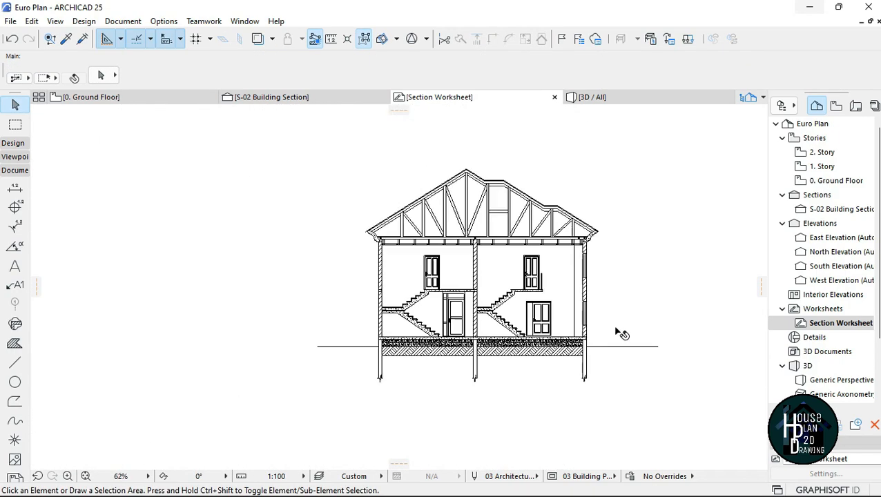
pyautogui.scroll(6, 205, 365)
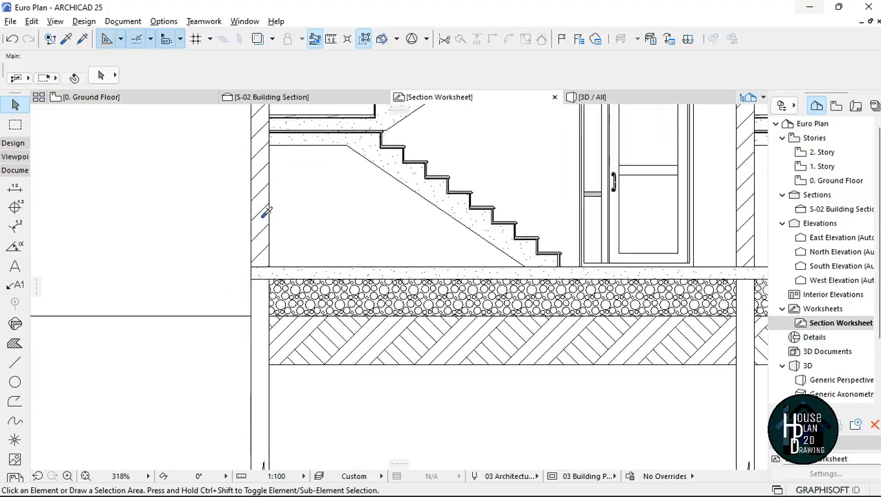
pyautogui.keyDown('alt'); pyautogui.click(262, 214); pyautogui.keyUp('alt')
pyautogui.scroll(-2, 264, 200)
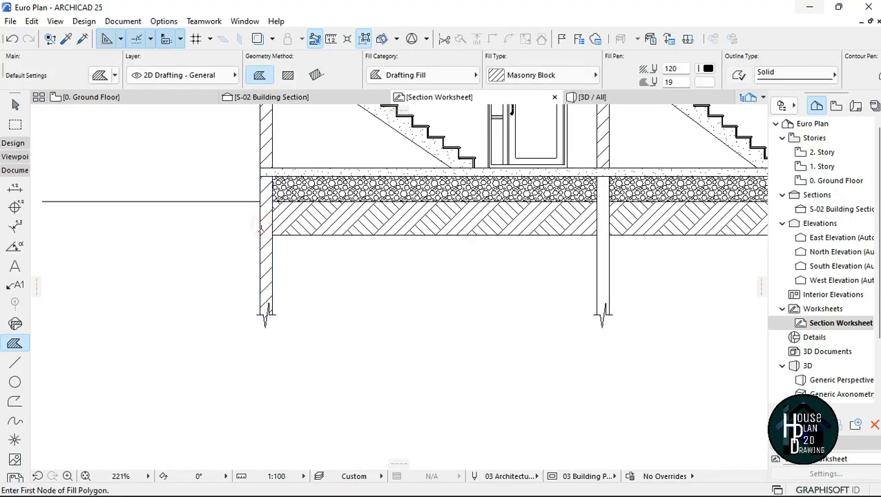
pyautogui.scroll(-4, 268, 243)
pyautogui.scroll(4, 431, 237)
pyautogui.scroll(-4, 425, 251)
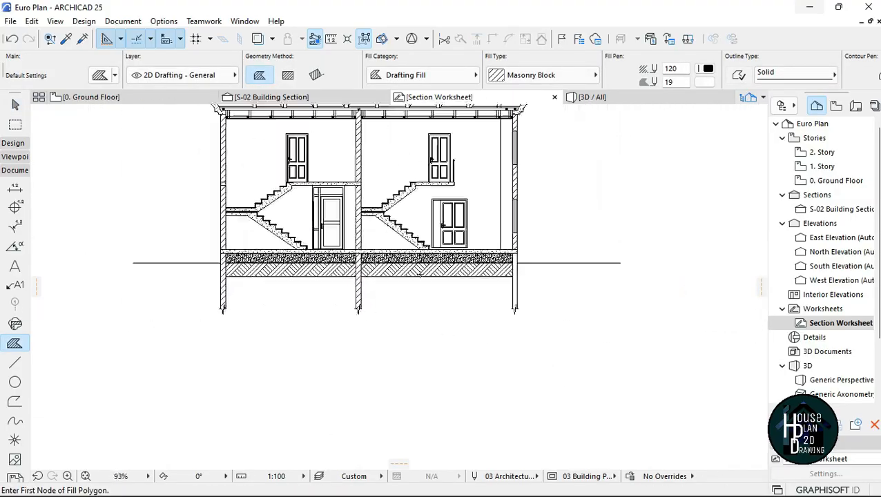
pyautogui.scroll(4, 432, 252)
pyautogui.scroll(-4, 483, 301)
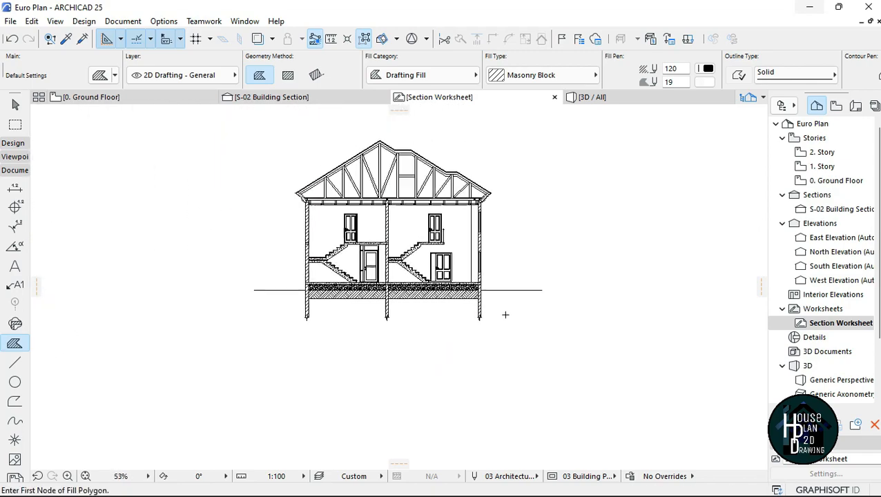
# - Examine the section's wall, slab and foundation fills across the whole building
pyautogui.scroll(1, 419, 258)
pyautogui.scroll(-2, 410, 222)
pyautogui.scroll(2, 441, 246)
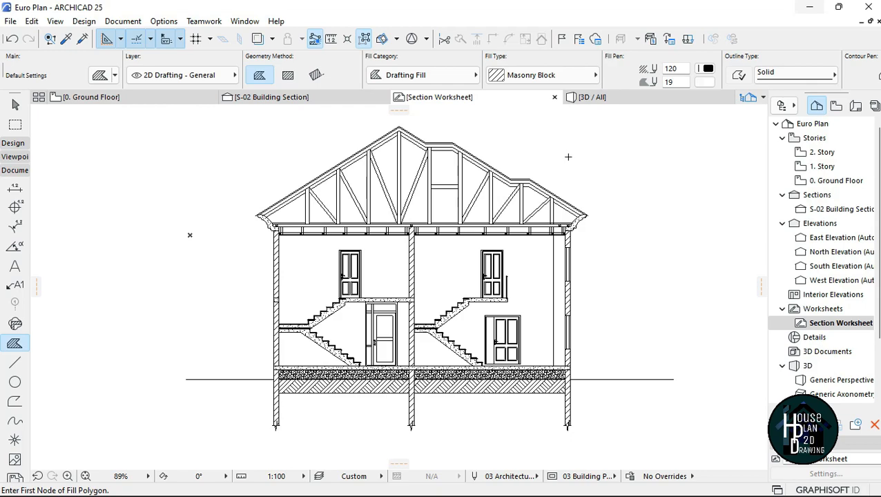
pyautogui.scroll(3, 398, 272)
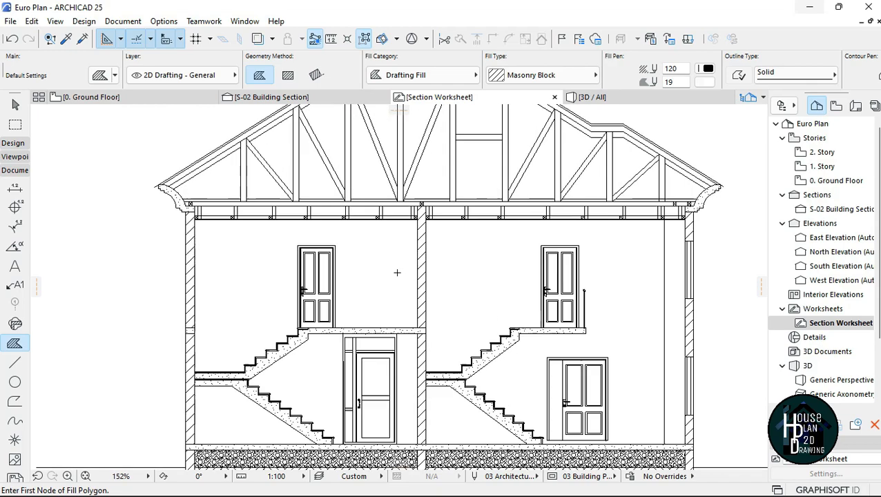
pyautogui.scroll(-2, 428, 228)
pyautogui.scroll(-3, 417, 240)
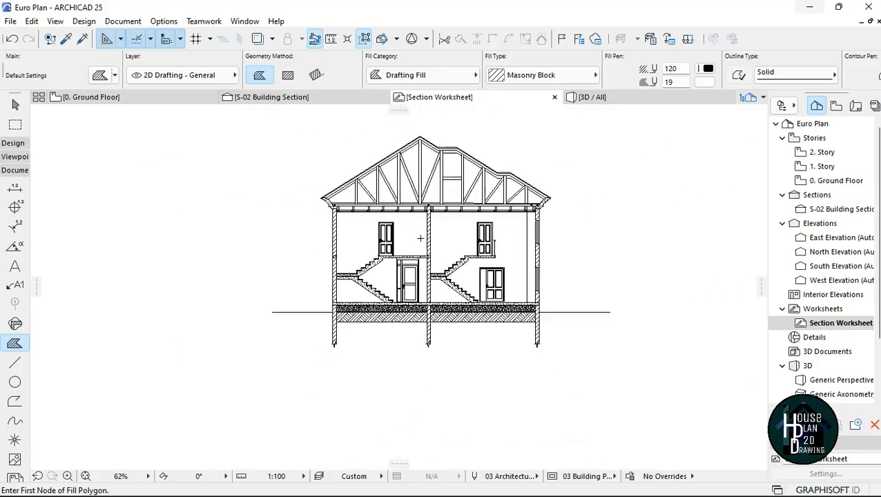
pyautogui.scroll(5, 511, 270)
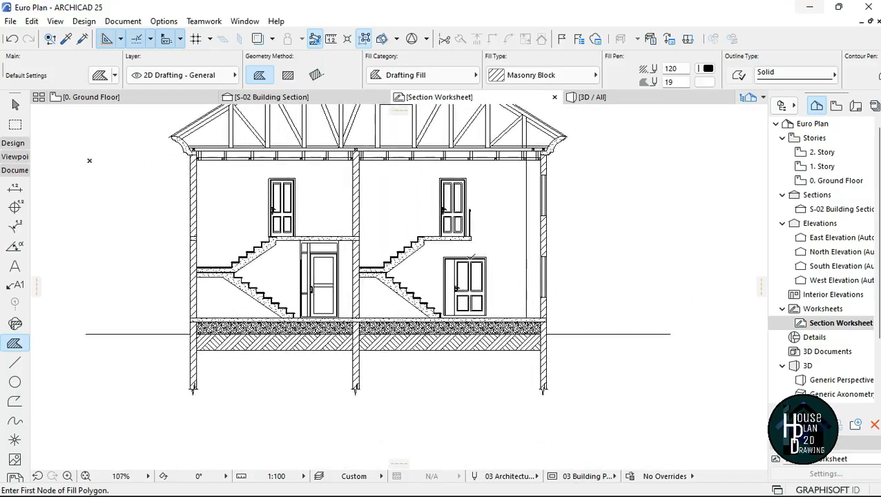
pyautogui.scroll(-4, 541, 270)
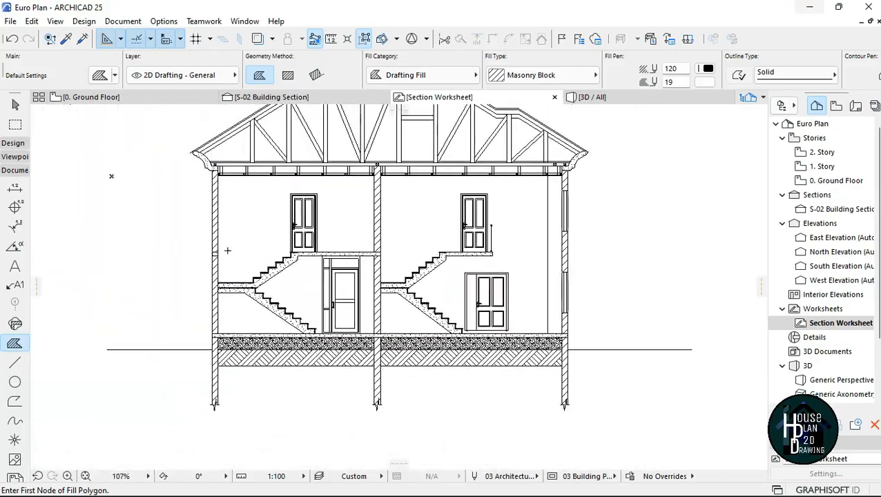
# - Activate the Dimension tool and set the project's dimension standard to Plain Millimeter
pyautogui.click(15, 188)
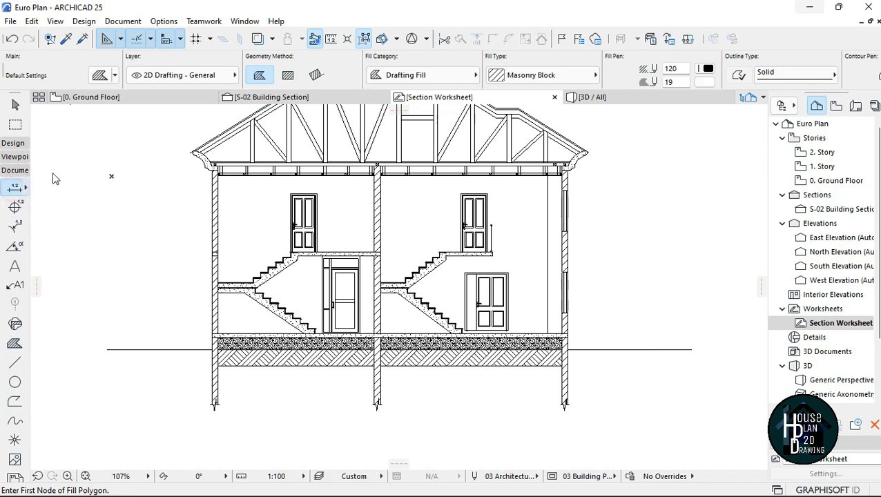
pyautogui.click(164, 21)
pyautogui.moveTo(201, 177)
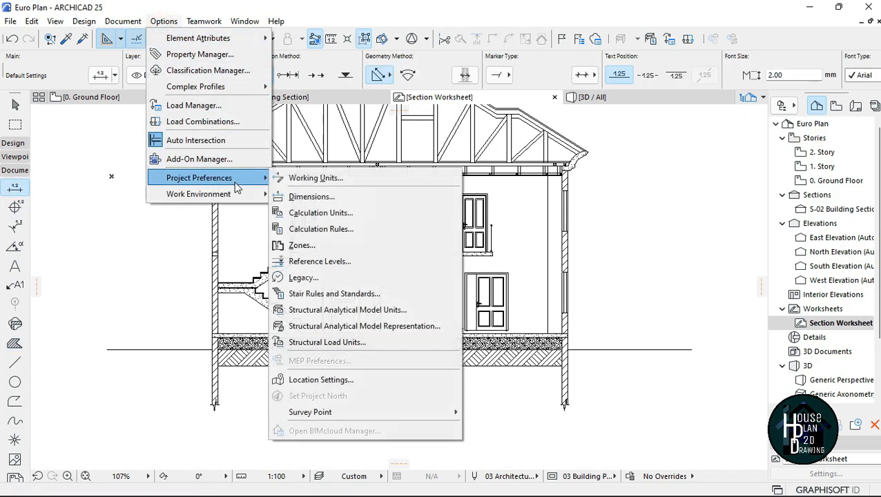
pyautogui.click(306, 195)
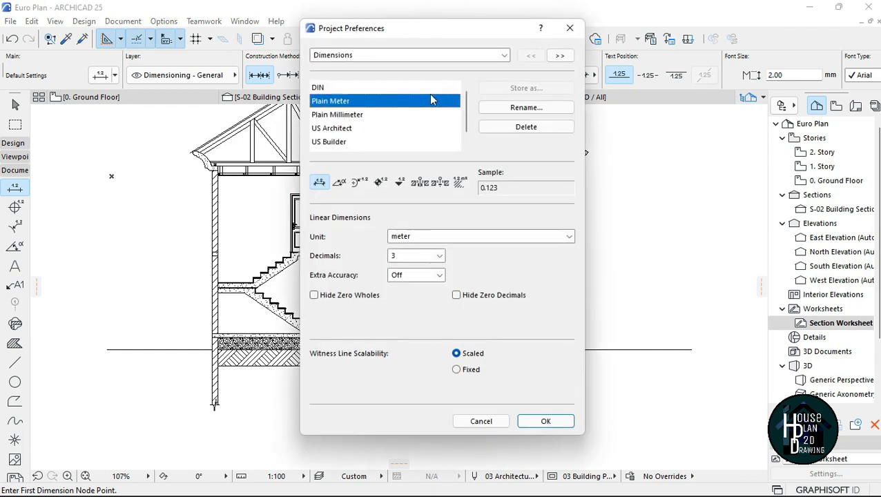
pyautogui.click(376, 116)
pyautogui.click(545, 422)
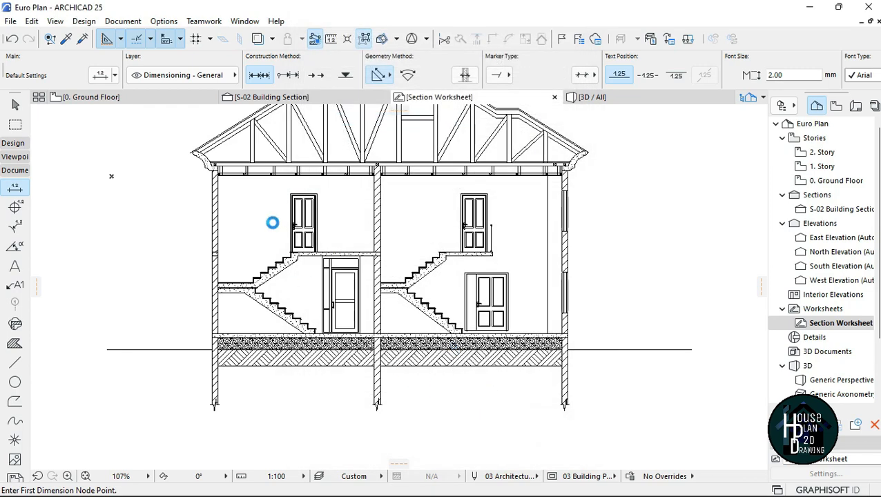
# - Dimension the upper storey's height from the middle wall's top corner to the upper floor slab, placing the line just inside the left room
pyautogui.scroll(-1, 313, 272)
pyautogui.scroll(9, 362, 190)
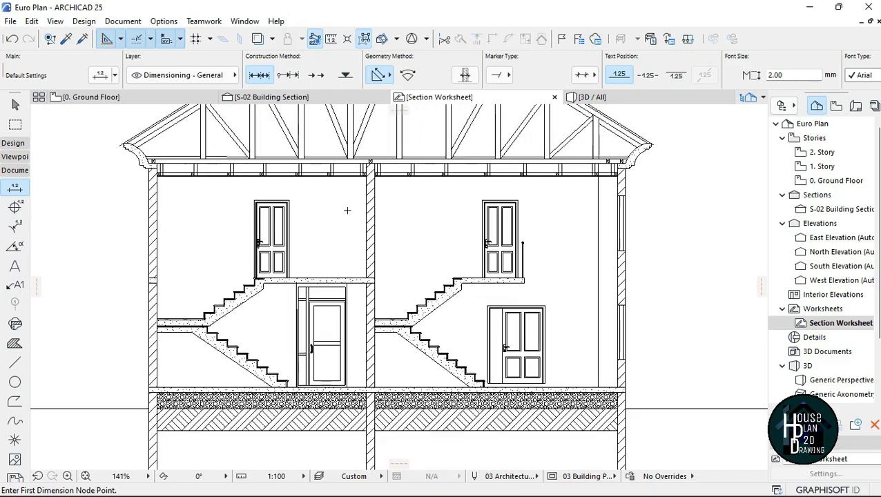
pyautogui.click(364, 177)
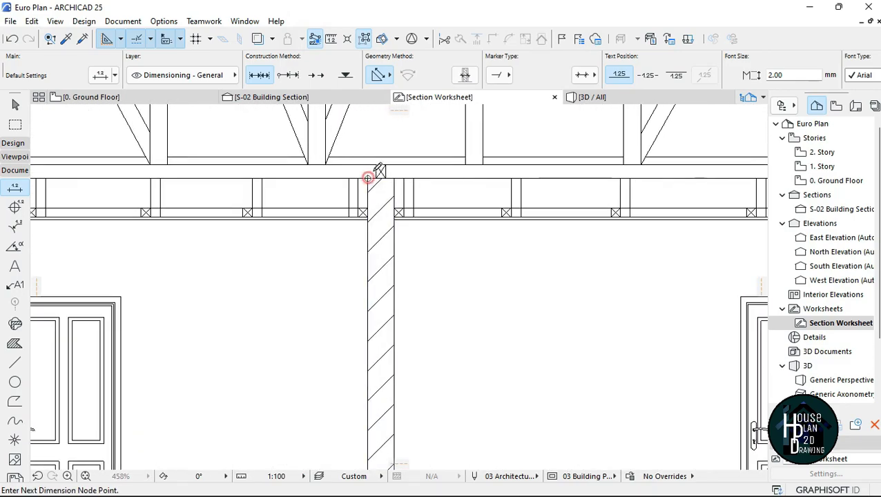
pyautogui.scroll(-6, 372, 338)
pyautogui.scroll(5, 372, 339)
pyautogui.click(367, 351)
pyautogui.rightClick(335, 301)
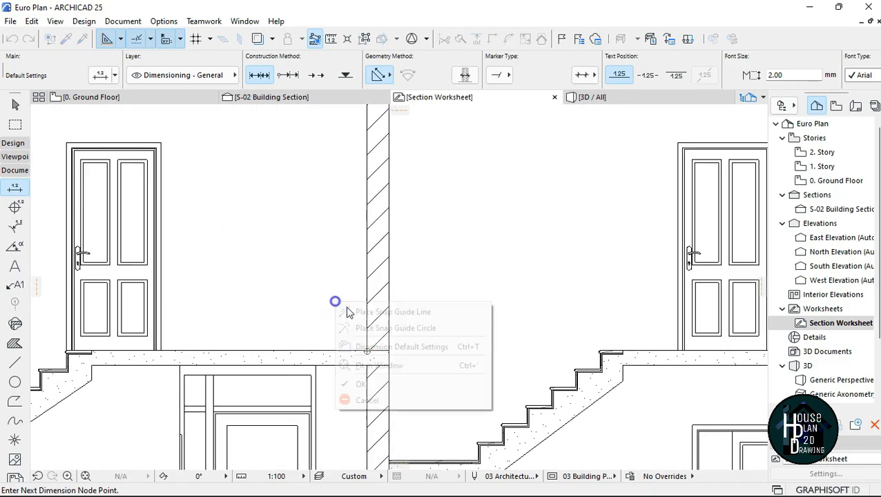
pyautogui.click(420, 385)
pyautogui.scroll(-4, 432, 393)
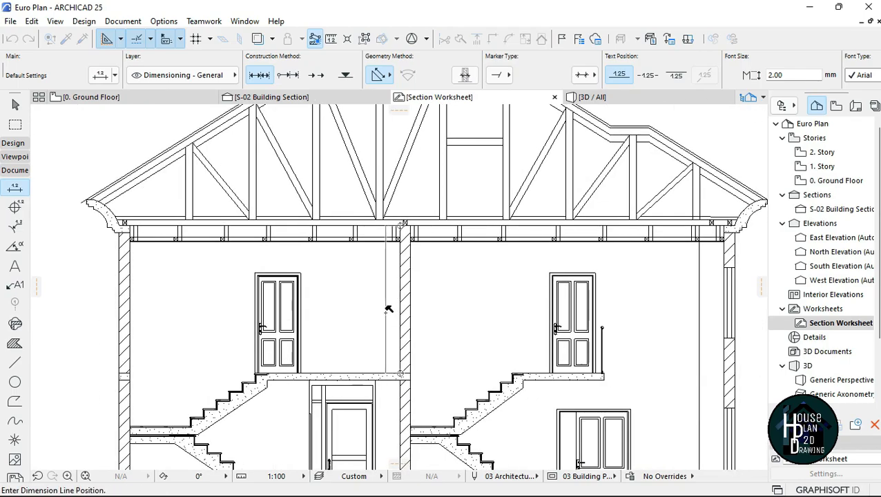
pyautogui.click(388, 309)
pyautogui.scroll(-1, 482, 331)
pyautogui.scroll(-1, 370, 266)
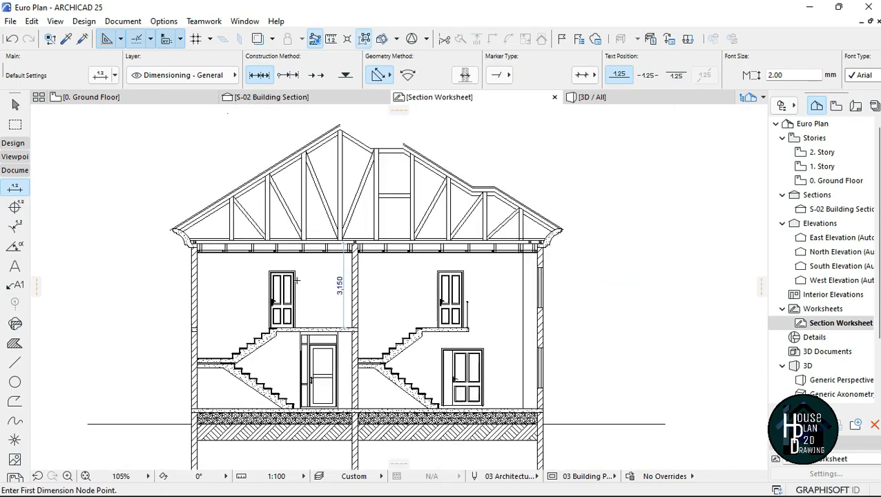
# - Move the upper reference point of the upper-storey height dimension to the top inner corner of the left wall, beneath the eaves
pyautogui.scroll(4, 434, 197)
pyautogui.scroll(-4, 434, 197)
pyautogui.scroll(4, 404, 255)
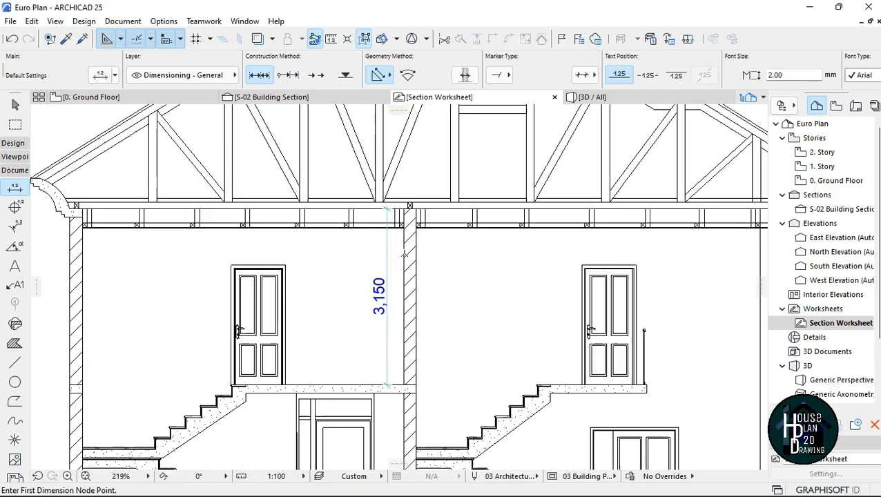
pyautogui.press('Escape')
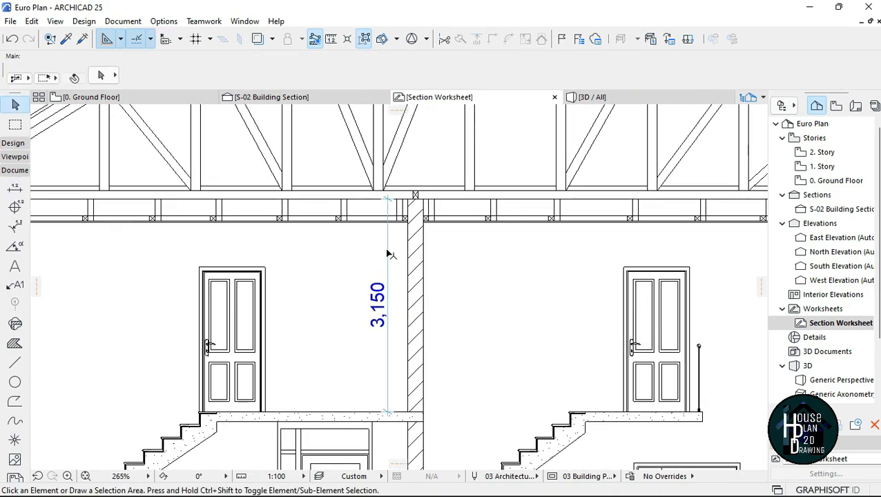
pyautogui.click(389, 200)
pyautogui.scroll(-3, 472, 225)
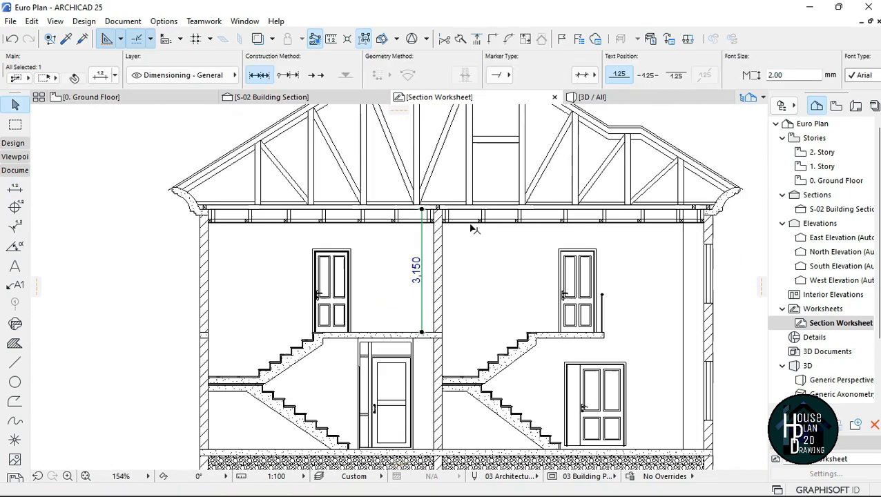
pyautogui.scroll(5, 194, 225)
pyautogui.scroll(-3, 326, 210)
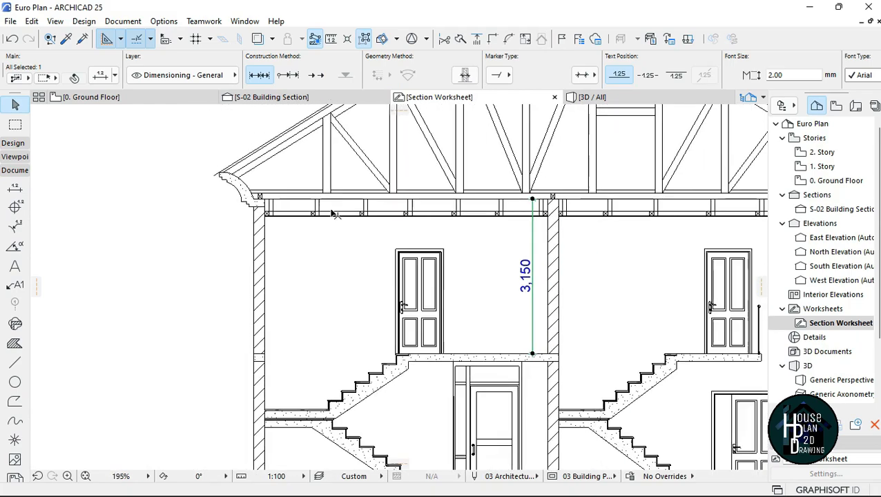
pyautogui.scroll(2, 283, 225)
pyautogui.scroll(-3, 283, 225)
pyautogui.scroll(3, 283, 225)
pyautogui.scroll(-3, 311, 214)
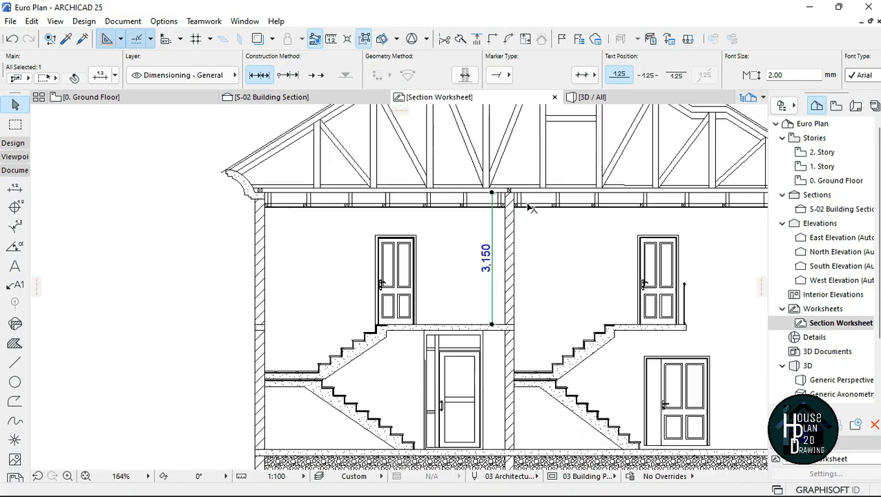
pyautogui.scroll(3, 472, 186)
pyautogui.click(444, 186)
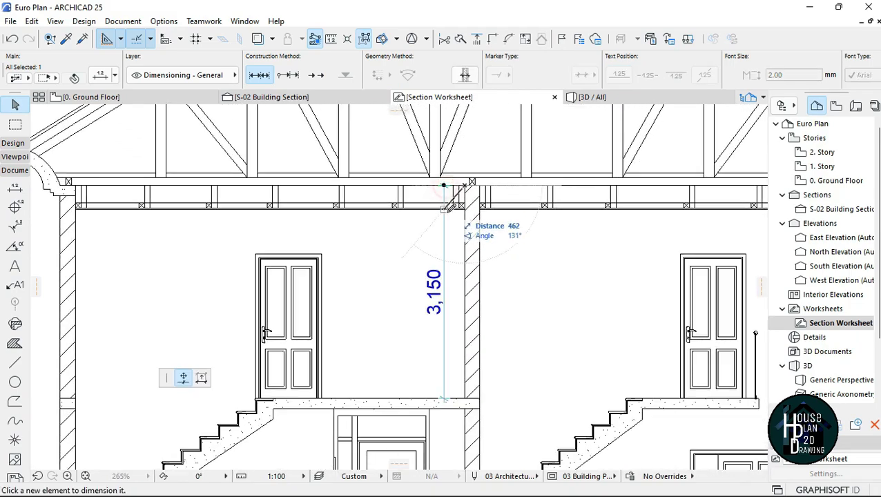
pyautogui.scroll(-2, 486, 225)
pyautogui.scroll(2, 246, 211)
pyautogui.scroll(3, 174, 193)
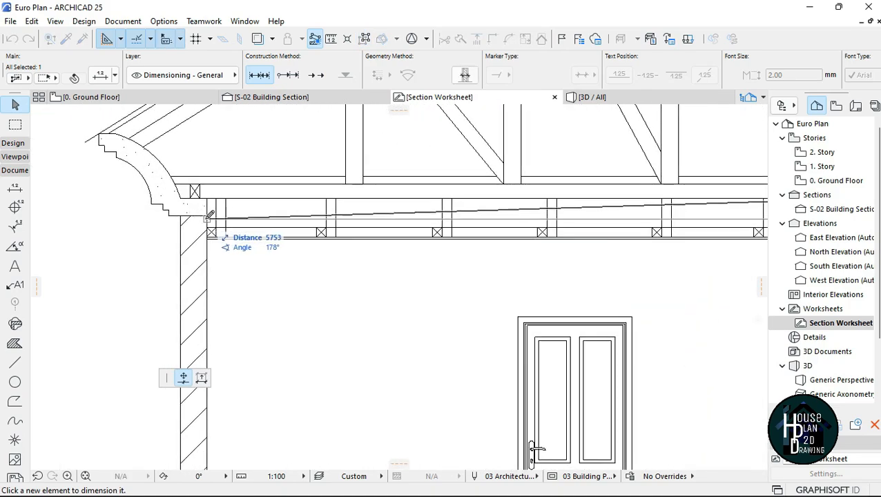
pyautogui.click(207, 212)
pyautogui.scroll(-2, 321, 194)
pyautogui.scroll(-3, 330, 190)
pyautogui.scroll(3, 452, 191)
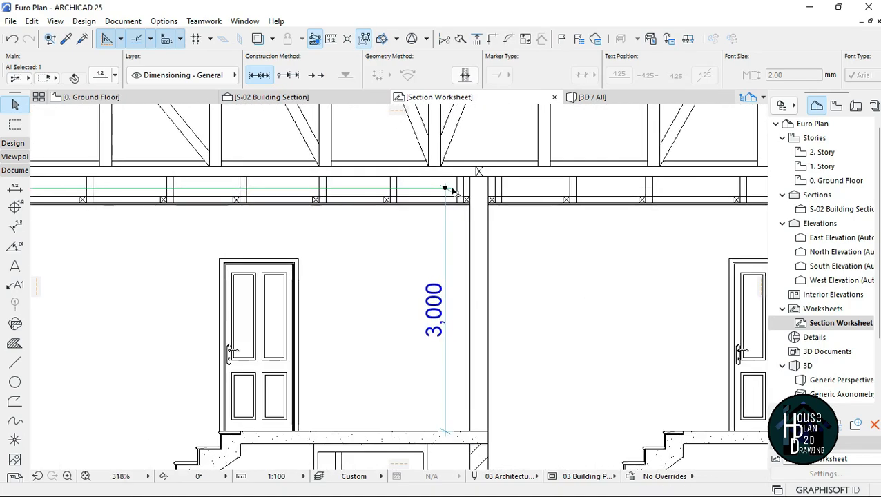
pyautogui.click(445, 190)
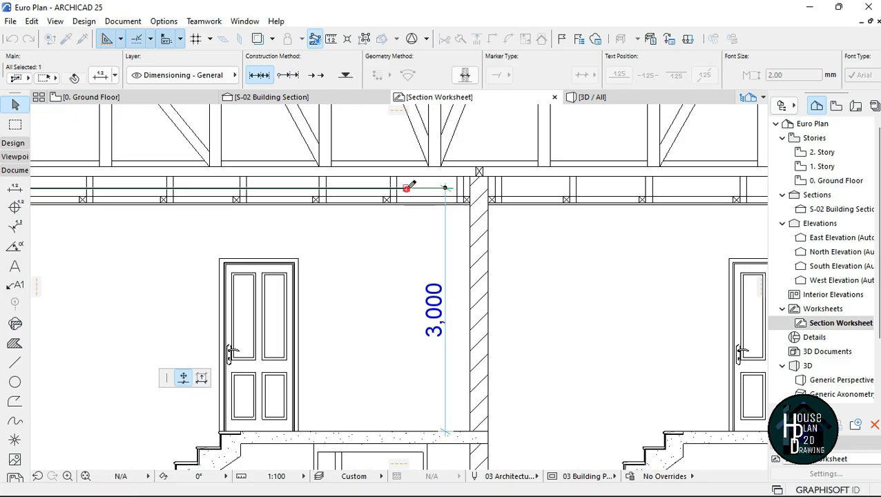
pyautogui.press('Escape')
pyautogui.scroll(-2, 464, 247)
pyautogui.scroll(3, 464, 246)
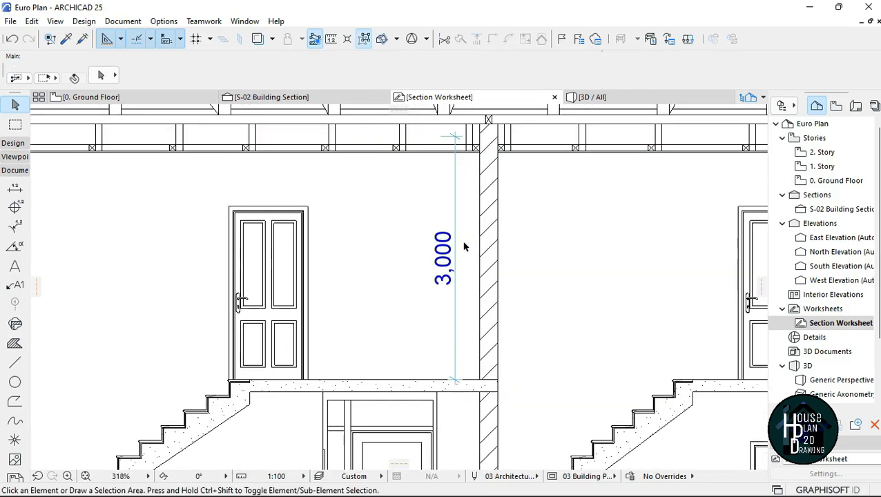
# - Using the existing dimension's settings, dimension the height from the left stair landing's underside to the ground floor slab beside the left wall
pyautogui.keyDown('alt'); pyautogui.click(454, 211); pyautogui.keyUp('alt')
pyautogui.scroll(-4, 452, 226)
pyautogui.scroll(7, 335, 334)
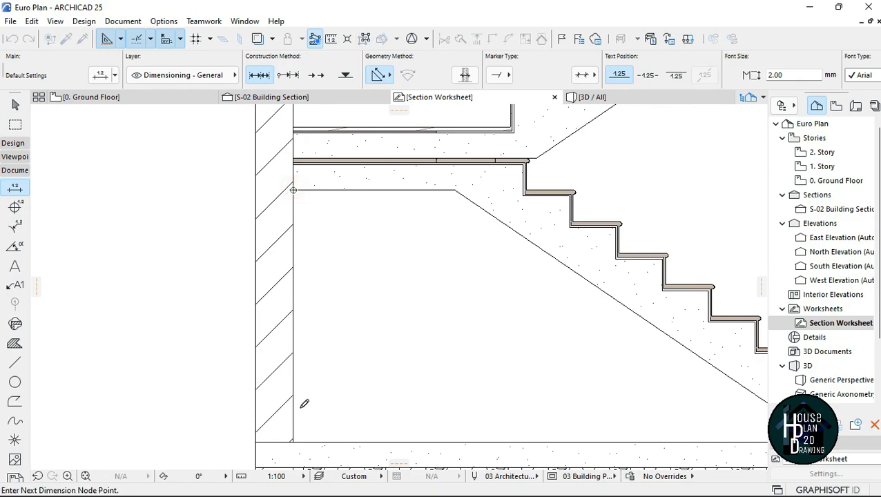
pyautogui.click(293, 441)
pyautogui.rightClick(345, 309)
pyautogui.click(377, 395)
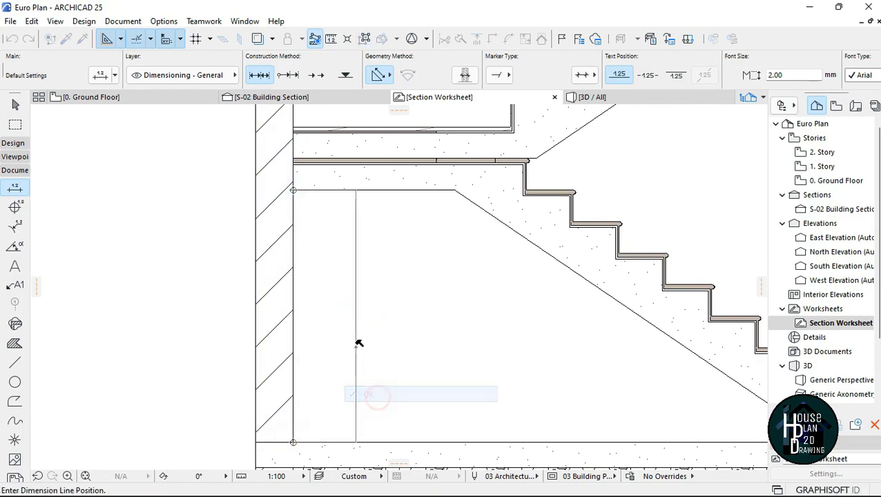
pyautogui.click(356, 343)
pyautogui.scroll(-7, 314, 373)
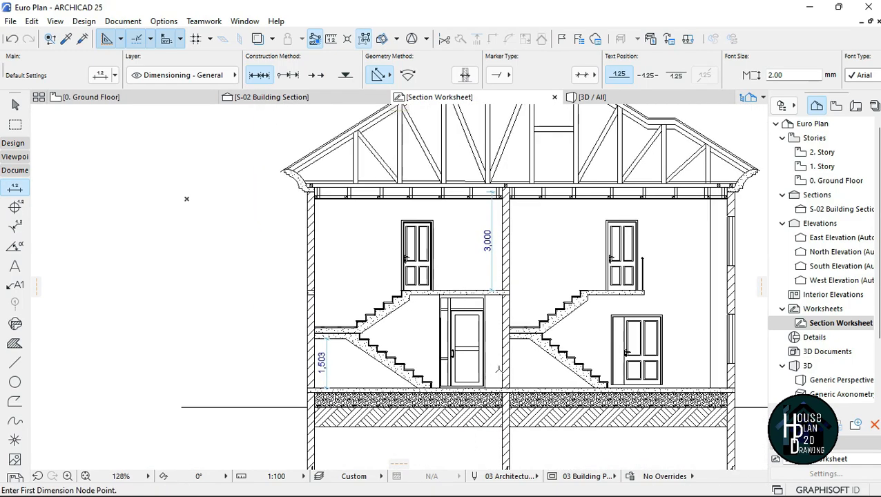
# - Review the dimensioned section, and switch to the House Plan Church Street project in ARCHICAD 24 to examine SECTION S-04's dimensions and roof timber notes
pyautogui.scroll(3, 484, 296)
pyautogui.scroll(-4, 348, 303)
pyautogui.scroll(4, 596, 292)
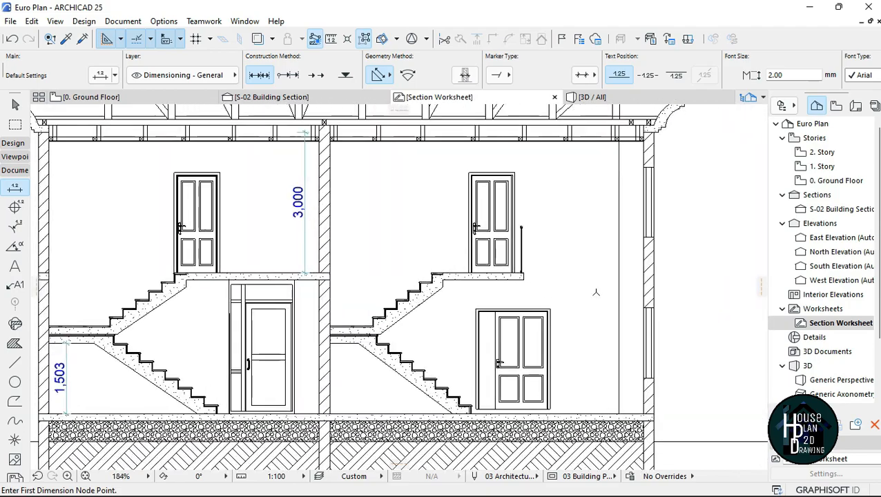
pyautogui.scroll(-4, 571, 246)
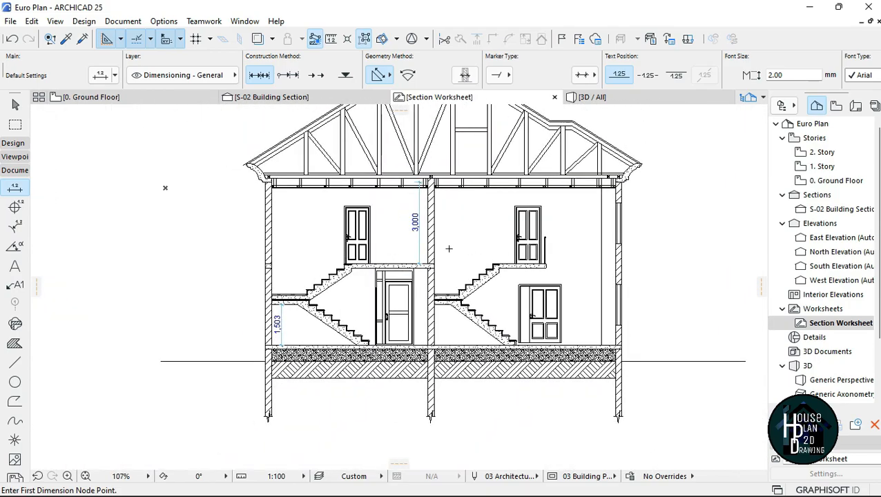
pyautogui.scroll(-2, 411, 256)
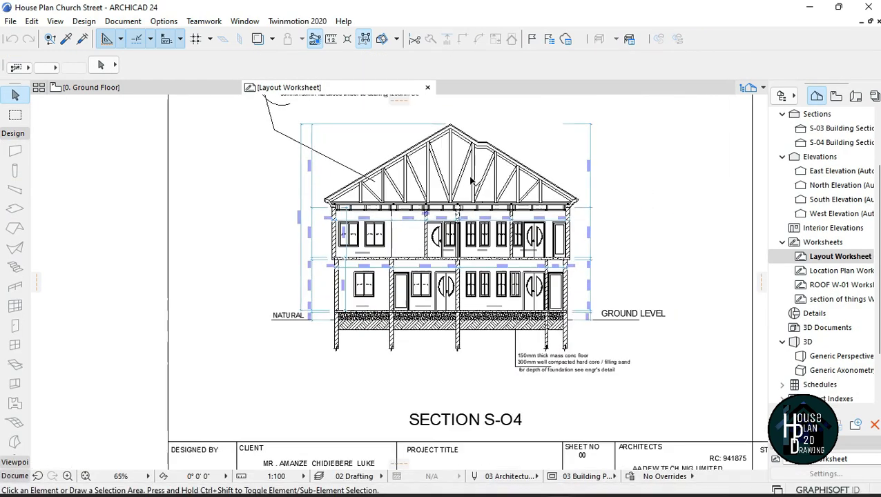
pyautogui.scroll(3, 471, 180)
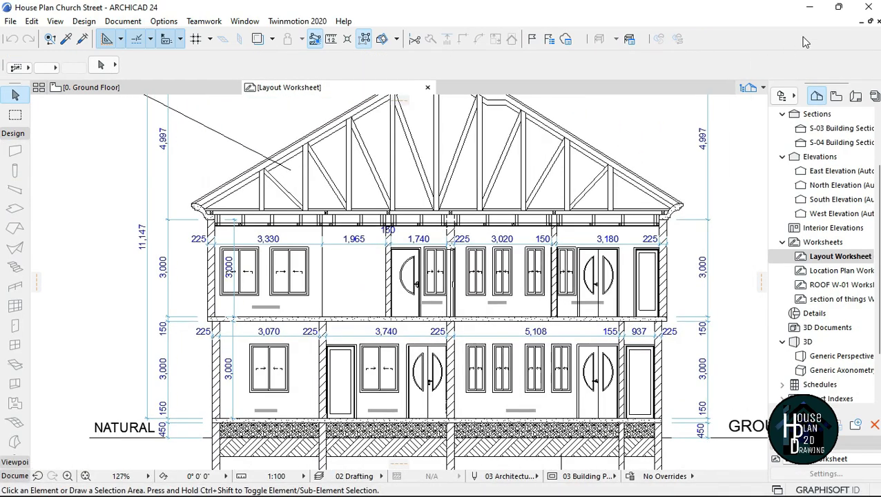
pyautogui.scroll(-5, 348, 176)
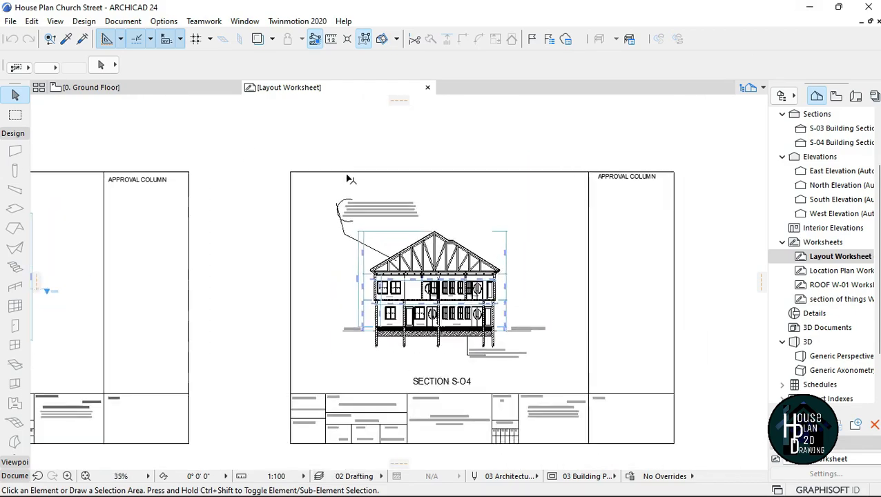
pyautogui.scroll(6, 428, 242)
pyautogui.scroll(2, 375, 234)
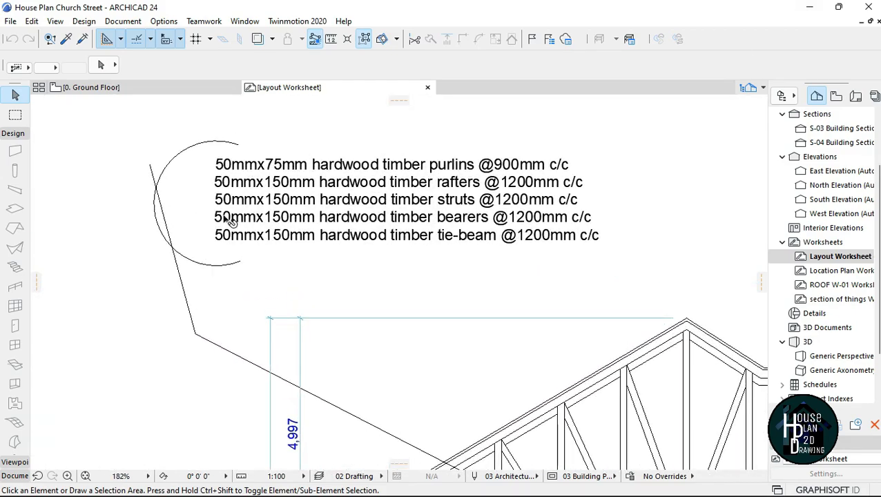
pyautogui.scroll(-3, 230, 219)
pyautogui.scroll(1, 224, 246)
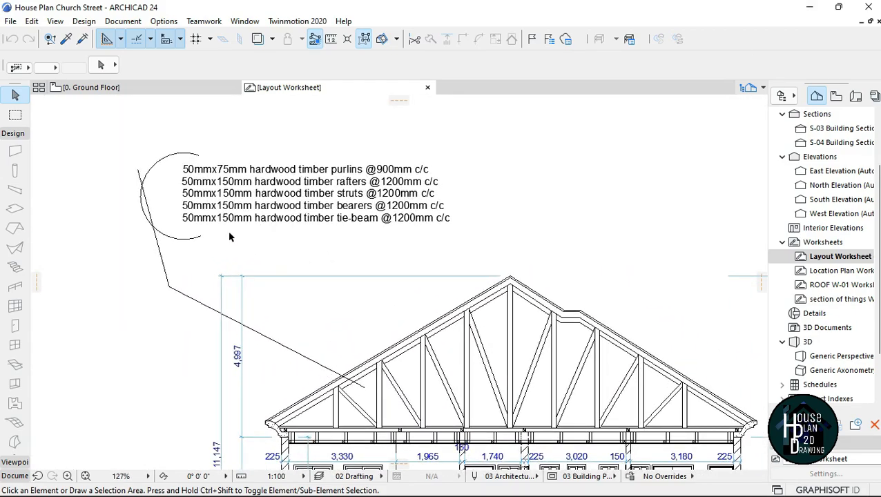
# - Copy SECTION S-04's hardwood roof timber notes together with their bracket arc and both leader lines
pyautogui.click(99, 138)
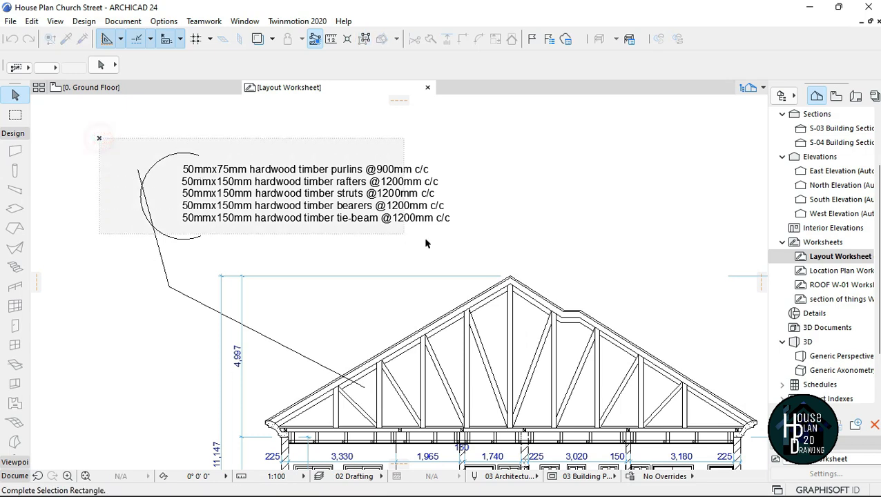
pyautogui.click(500, 262)
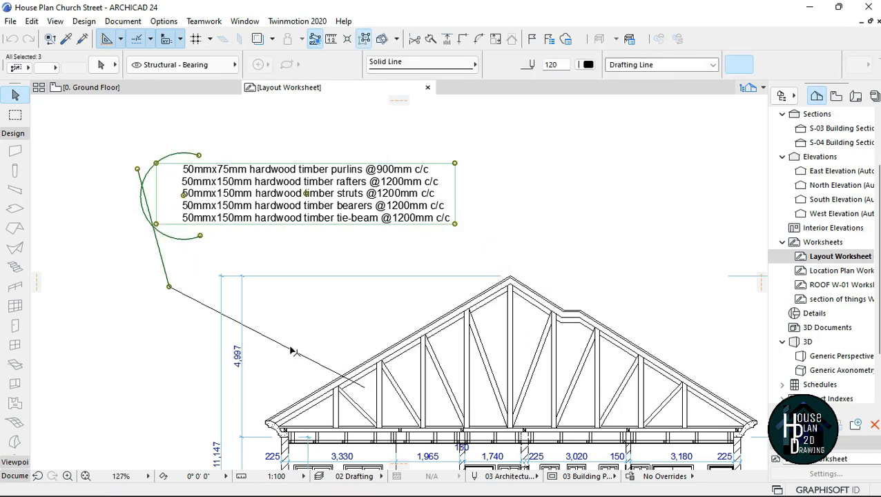
pyautogui.rightClick(537, 181)
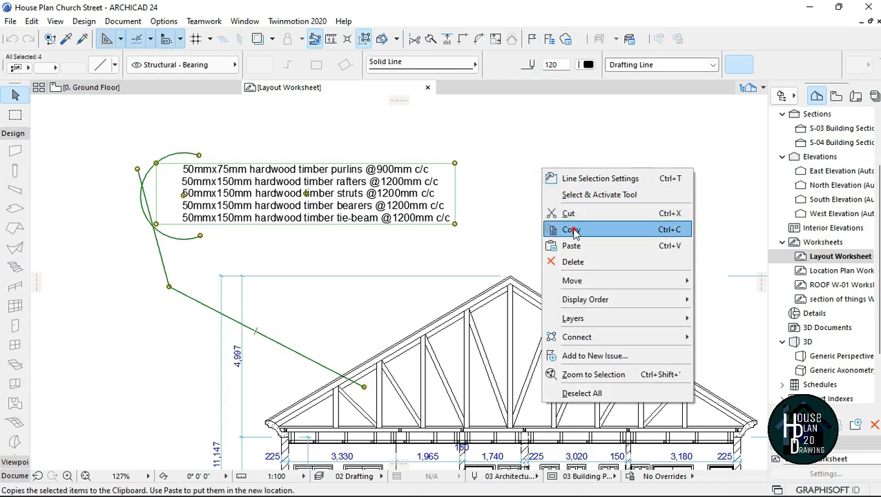
pyautogui.click(573, 229)
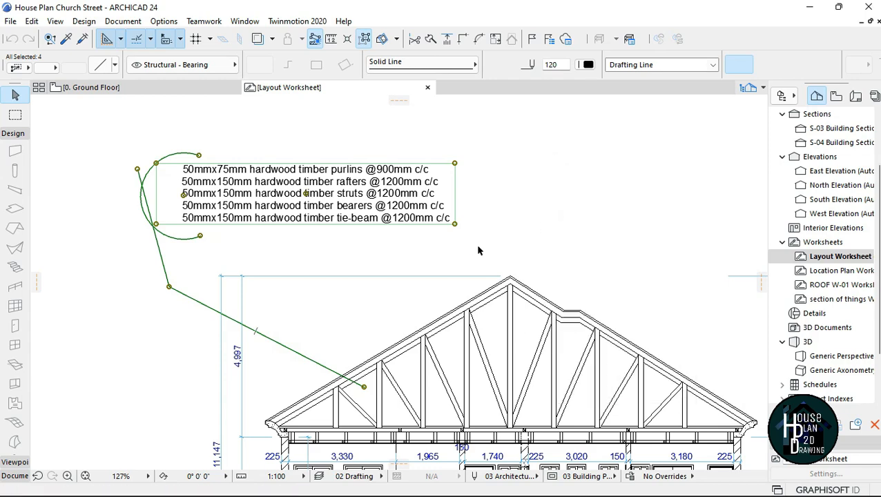
pyautogui.click(406, 234)
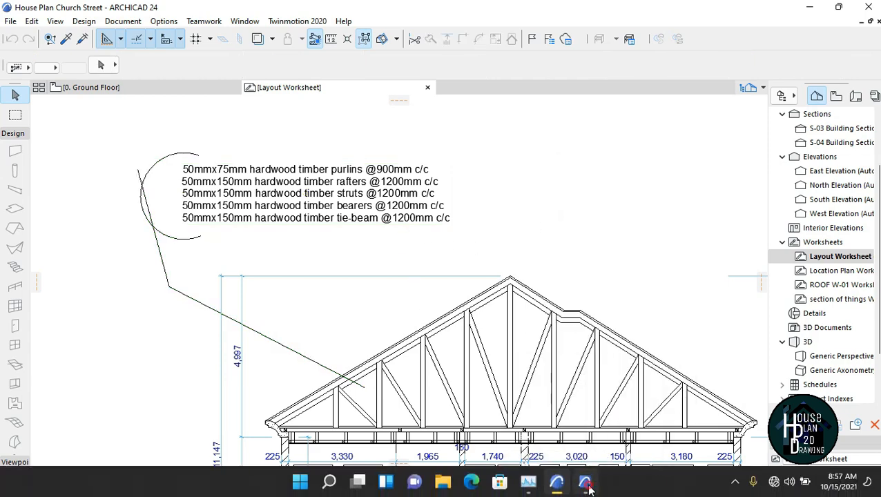
# - Switch back to the Euro Plan project in ARCHICAD 25 and paste the copied roof notes at the center of the current view, zooming to pasted elements
pyautogui.click(587, 485)
pyautogui.scroll(3, 185, 147)
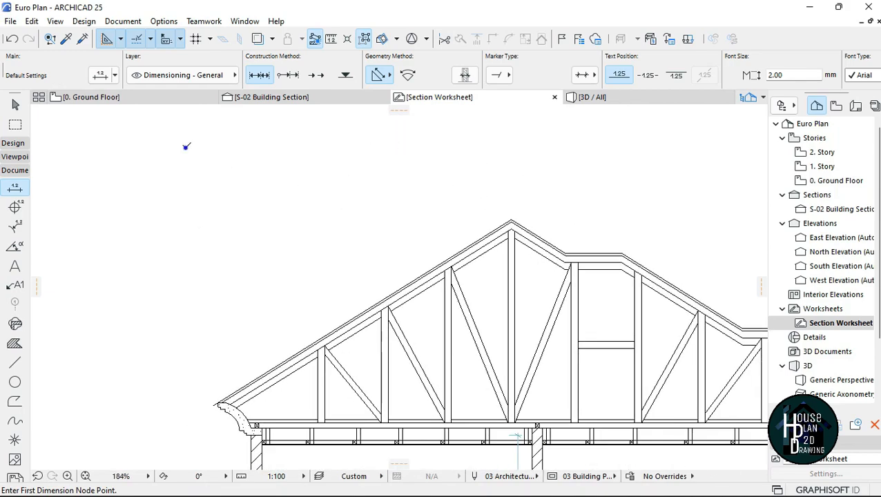
pyautogui.rightClick(186, 146)
pyautogui.click(221, 158)
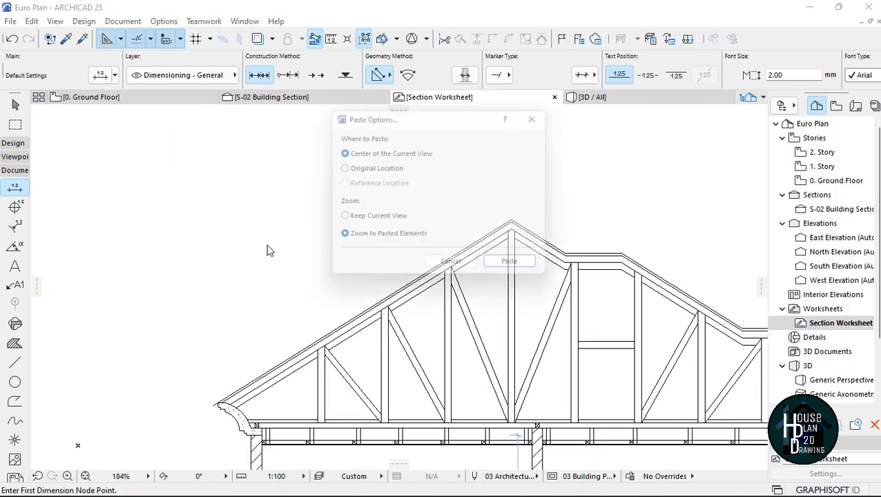
pyautogui.click(518, 270)
# - Position the pasted roof timber notes above the roof's left slope, with the leader line ending inside the leftmost truss bays
pyautogui.click(330, 279)
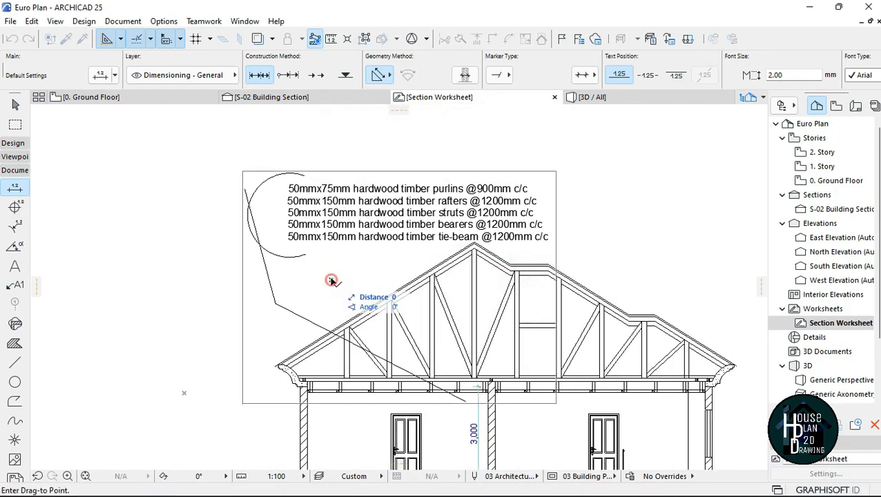
pyautogui.click(232, 234)
pyautogui.scroll(-3, 329, 245)
pyautogui.scroll(5, 308, 221)
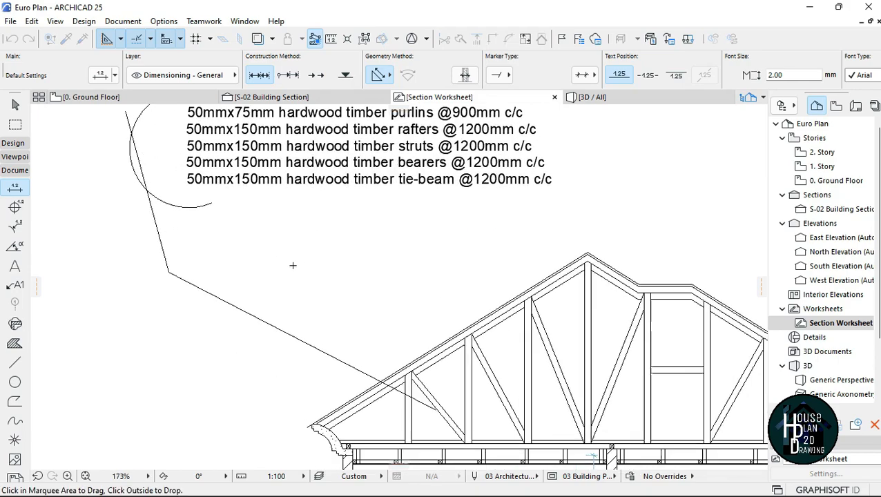
pyautogui.click(308, 221)
pyautogui.click(283, 181)
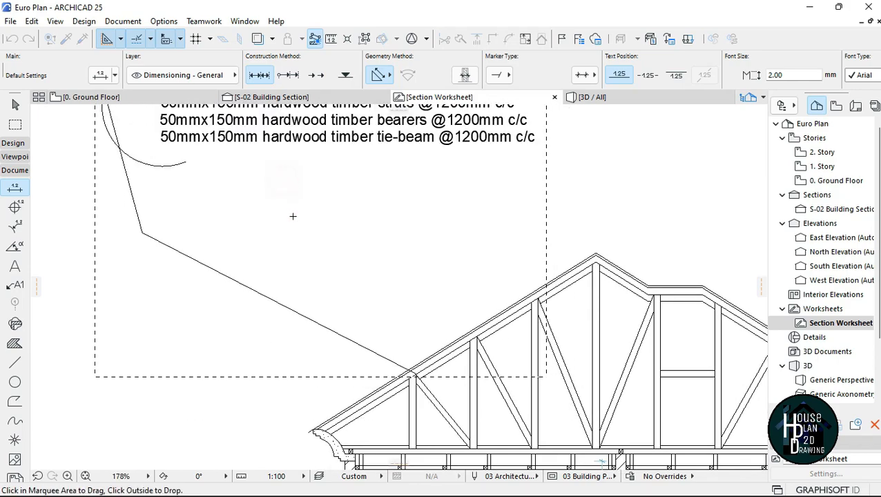
pyautogui.click(326, 221)
pyautogui.click(346, 214)
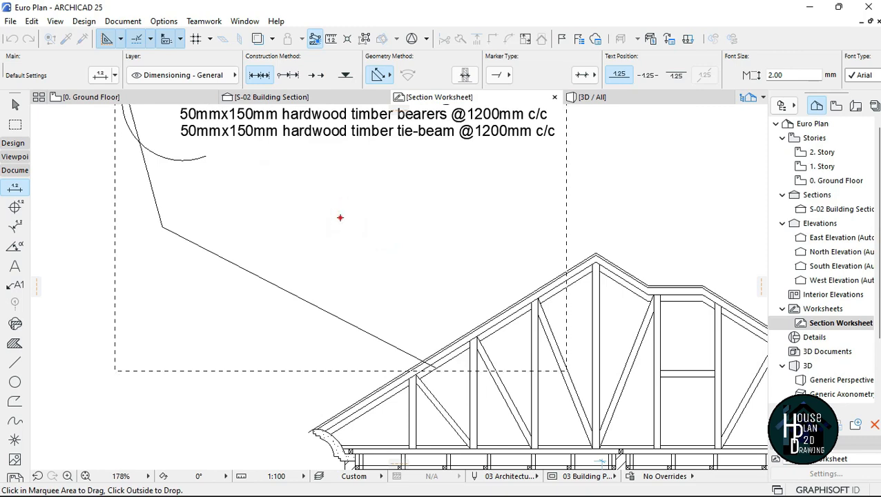
pyautogui.click(340, 219)
pyautogui.click(344, 229)
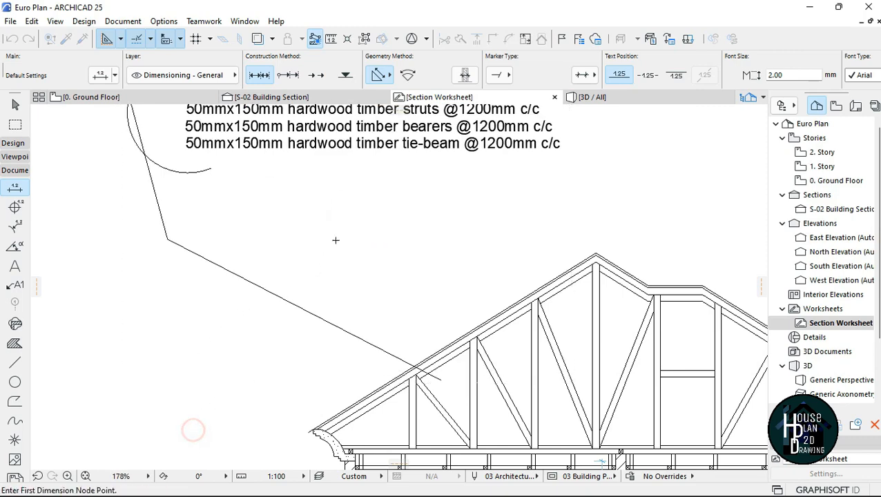
# - Examine the placed roof notes and the whole section from the roof trusses down to the foundation walls
pyautogui.scroll(-5, 362, 169)
pyautogui.scroll(3, 374, 151)
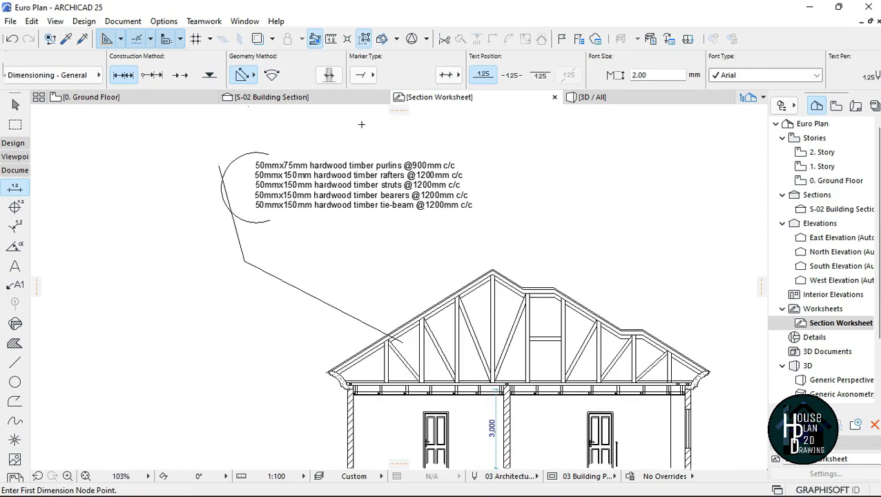
pyautogui.scroll(-2, 376, 174)
pyautogui.scroll(3, 376, 175)
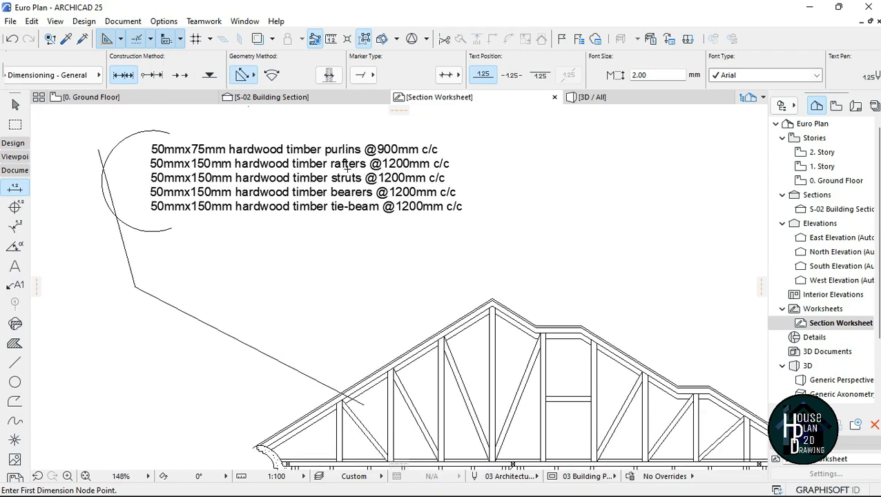
pyautogui.scroll(-2, 475, 134)
pyautogui.scroll(3, 464, 154)
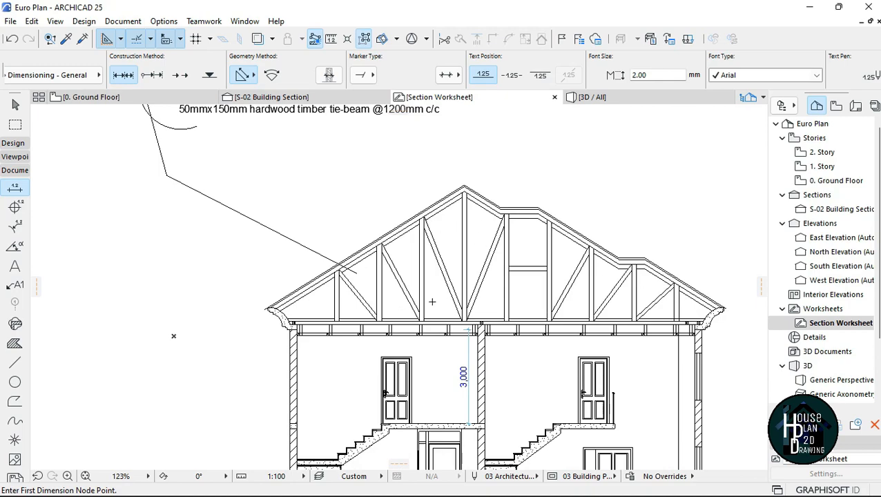
pyautogui.scroll(-2, 428, 283)
pyautogui.scroll(3, 276, 165)
pyautogui.scroll(-3, 311, 179)
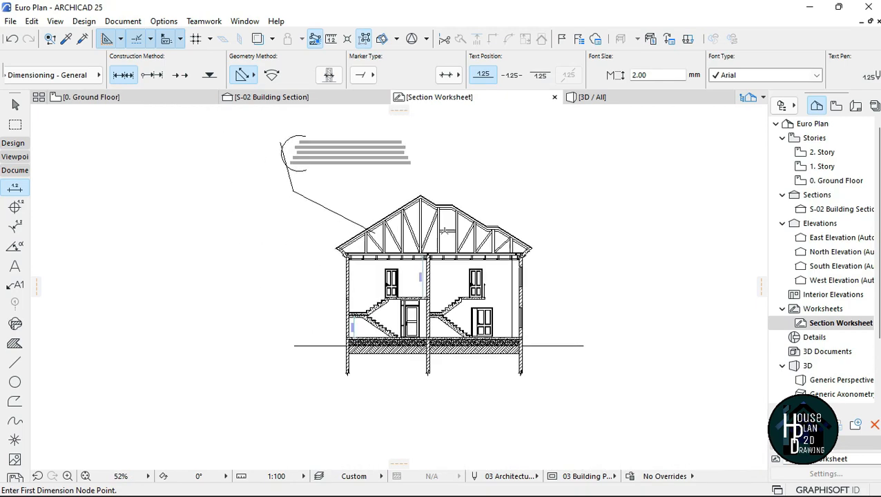
pyautogui.scroll(2, 399, 149)
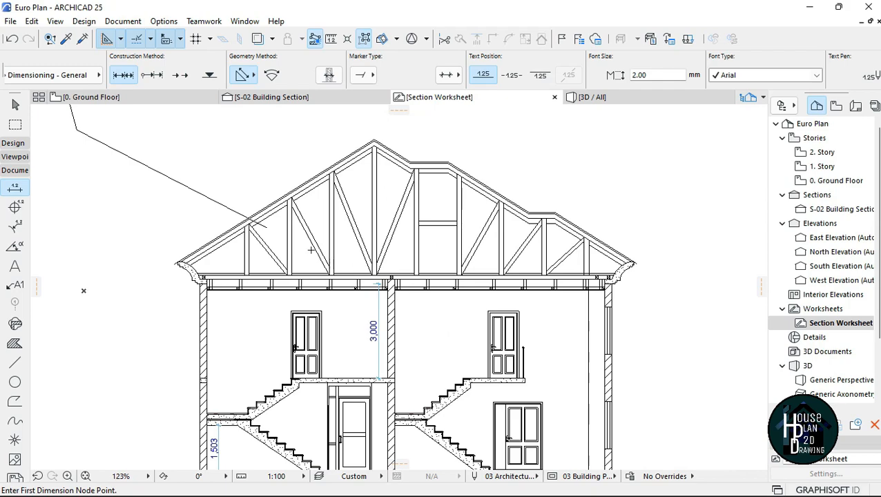
pyautogui.scroll(-4, 311, 250)
pyautogui.scroll(2, 452, 337)
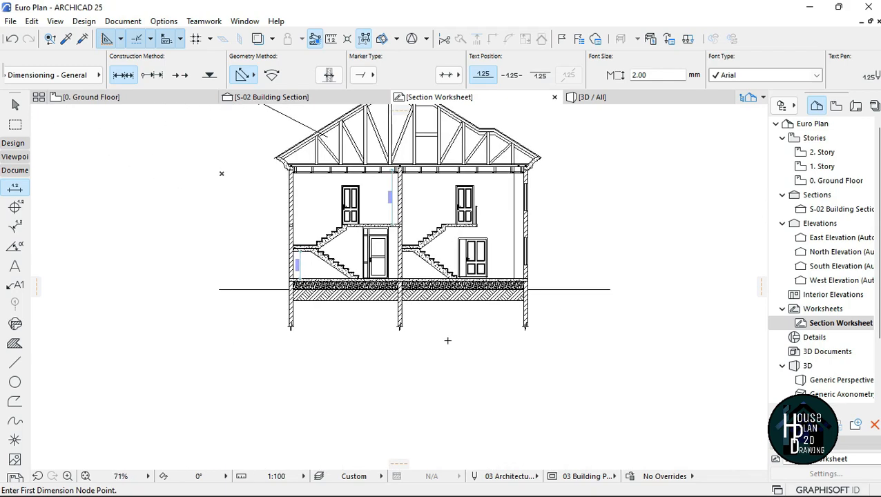
pyautogui.scroll(4, 409, 295)
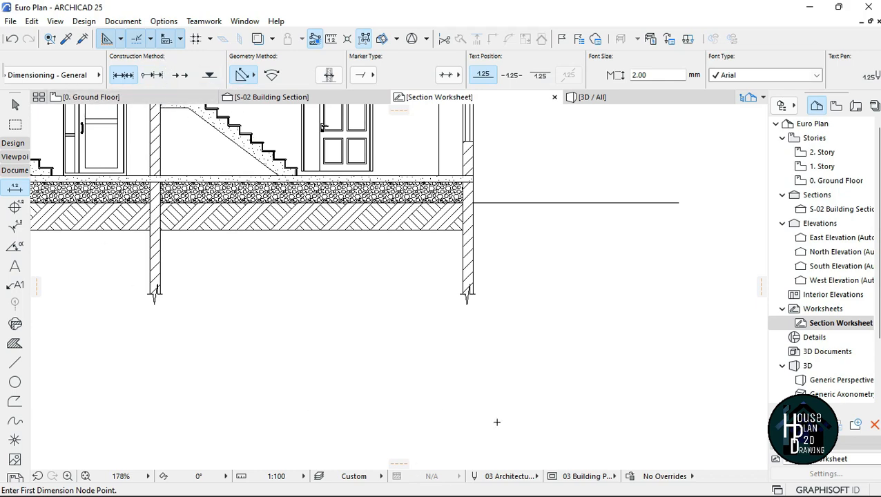
# - Switch to the House Plan Church Street project in ARCHICAD 24 and copy SECTION S-04's floor and foundation notes with their leader lines
pyautogui.click(557, 481)
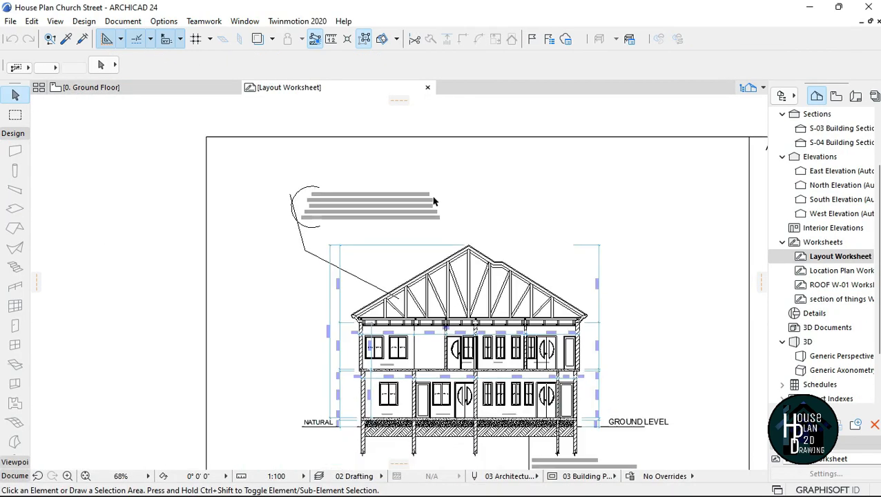
pyautogui.scroll(5, 573, 325)
pyautogui.scroll(3, 602, 305)
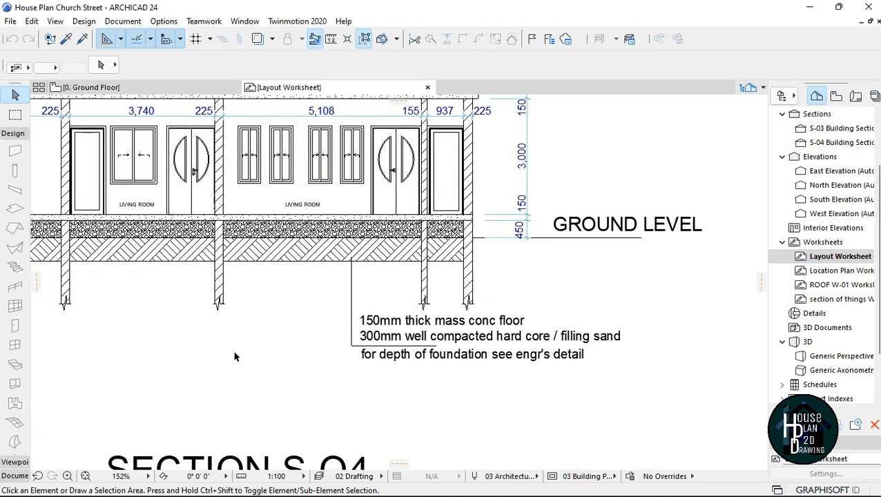
pyautogui.click(330, 308)
pyautogui.click(667, 394)
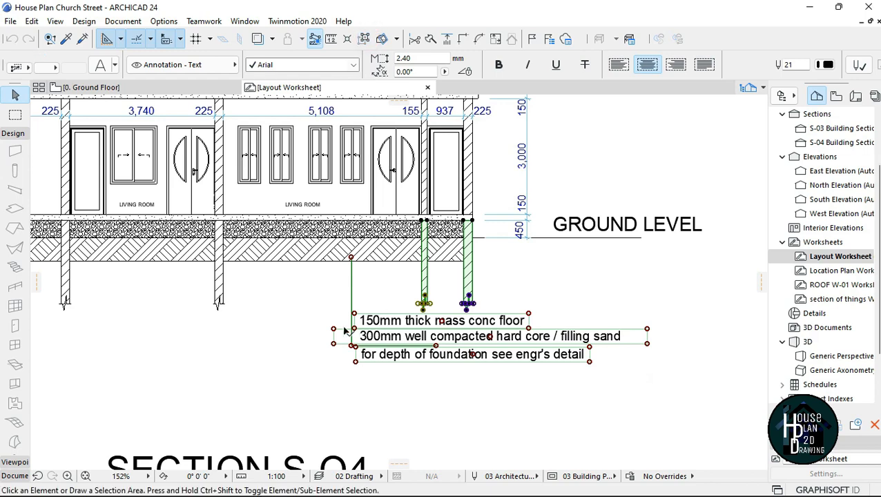
pyautogui.click(320, 311)
pyautogui.click(737, 378)
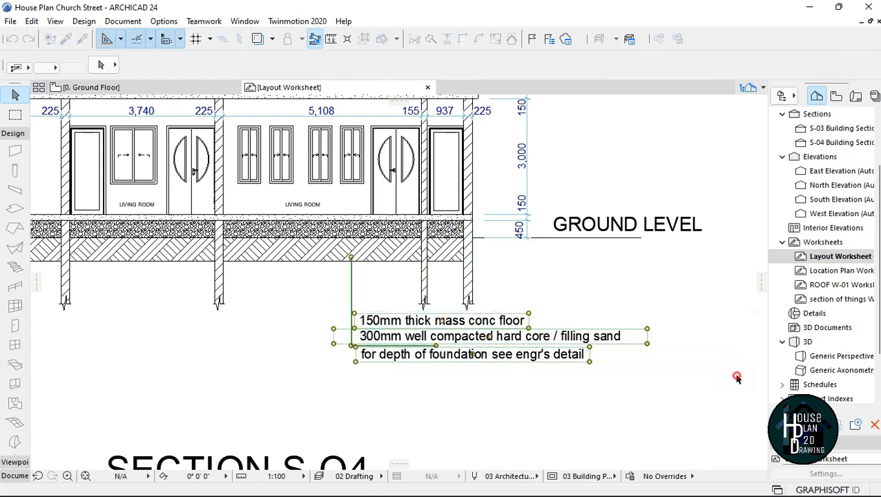
pyautogui.rightClick(471, 391)
pyautogui.click(515, 215)
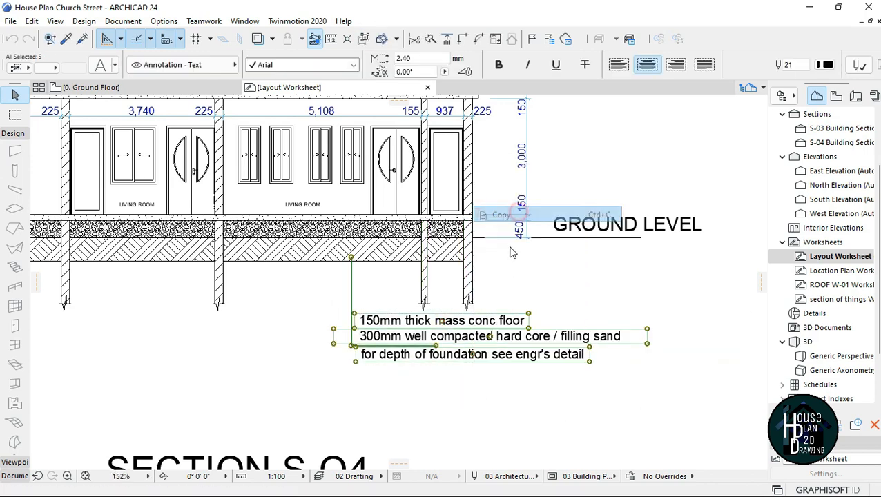
pyautogui.click(526, 281)
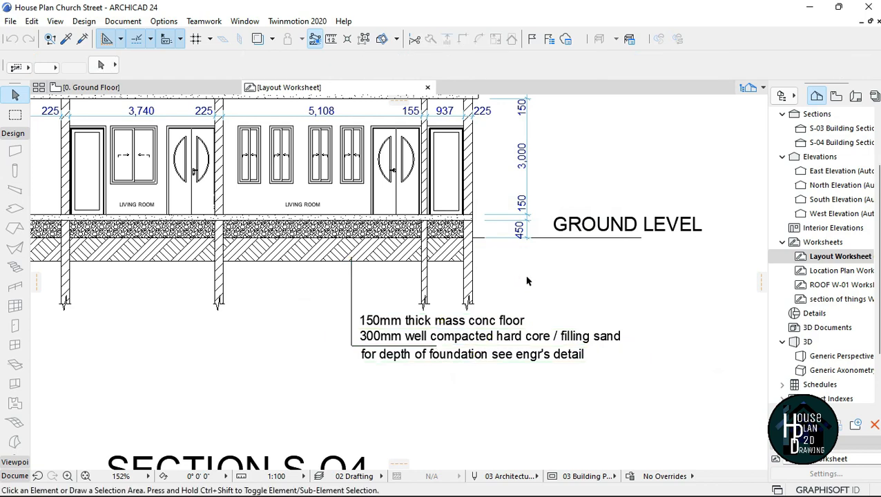
# - Switch back to the Euro Plan project in ARCHICAD 25 and paste the copied floor notes into the section worksheet
pyautogui.scroll(-3, 526, 282)
pyautogui.moveTo(531, 491)
pyautogui.click(586, 484)
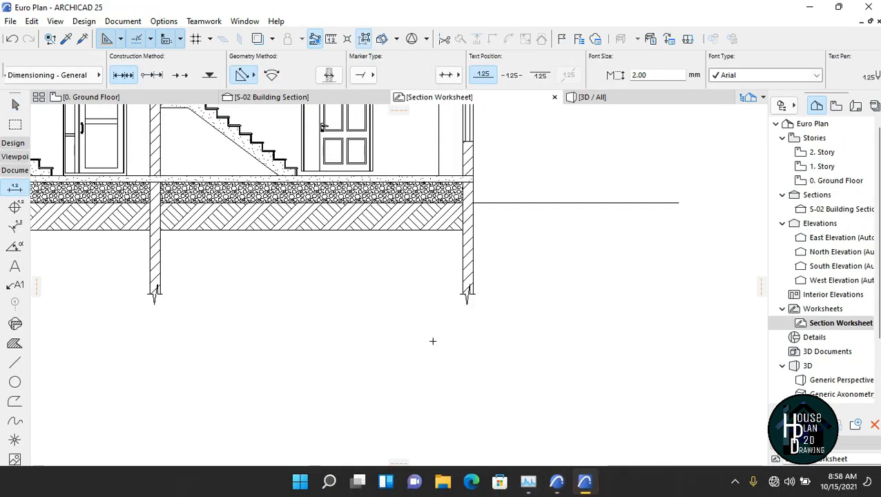
pyautogui.rightClick(471, 319)
pyautogui.click(496, 331)
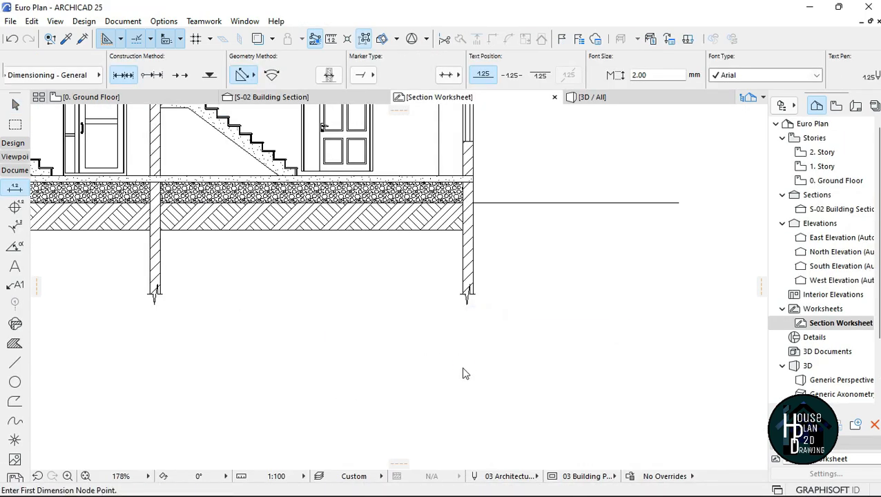
pyautogui.click(521, 275)
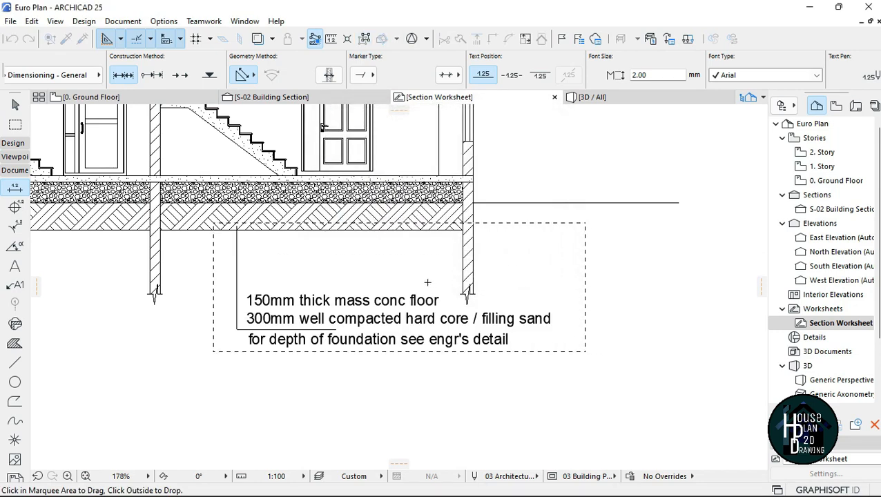
# - Place the pasted floor and foundation notes beneath the right bay's ground floor slab
pyautogui.moveTo(428, 281); pyautogui.dragTo(481, 307)
pyautogui.click(519, 317)
pyautogui.click(508, 324)
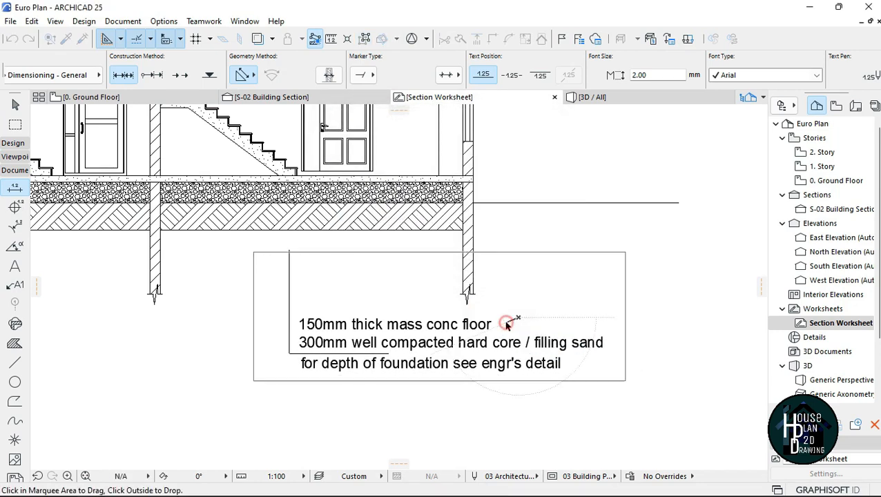
pyautogui.click(531, 422)
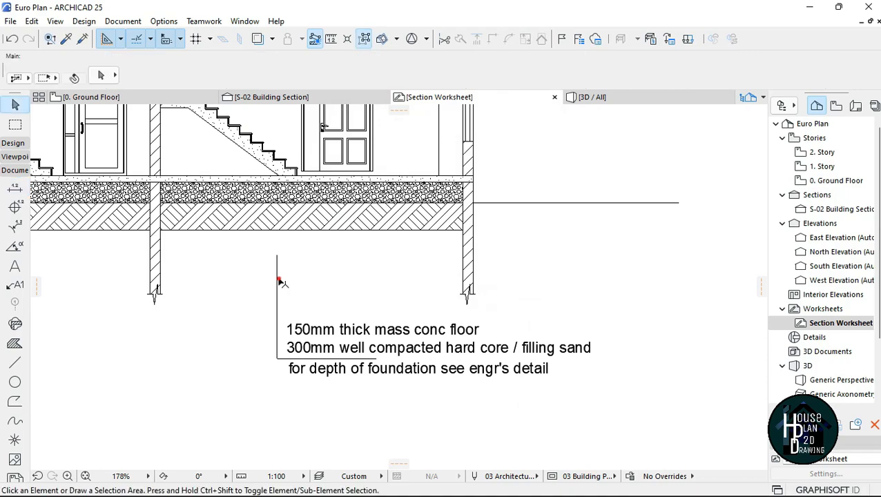
# - Extend the floor notes' vertical leader line upward into the hatched fill layer below the hardcore
pyautogui.click(278, 257)
pyautogui.click(276, 254)
pyautogui.click(276, 221)
# - Start a text block beside the section, turning off bold and setting the text pen to black pen 120
pyautogui.scroll(-3, 339, 276)
pyautogui.scroll(4, 304, 294)
pyautogui.scroll(-8, 455, 330)
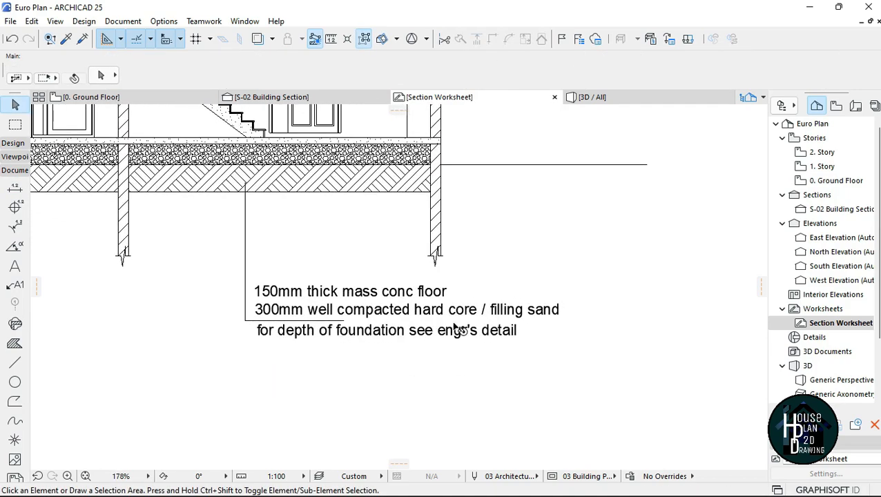
pyautogui.scroll(7, 455, 329)
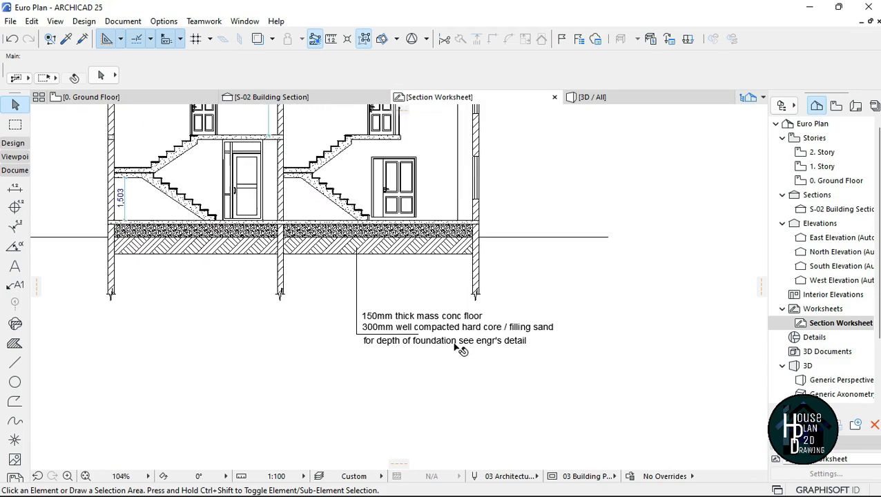
pyautogui.scroll(-5, 428, 327)
pyautogui.scroll(2, 389, 326)
pyautogui.scroll(1, 332, 331)
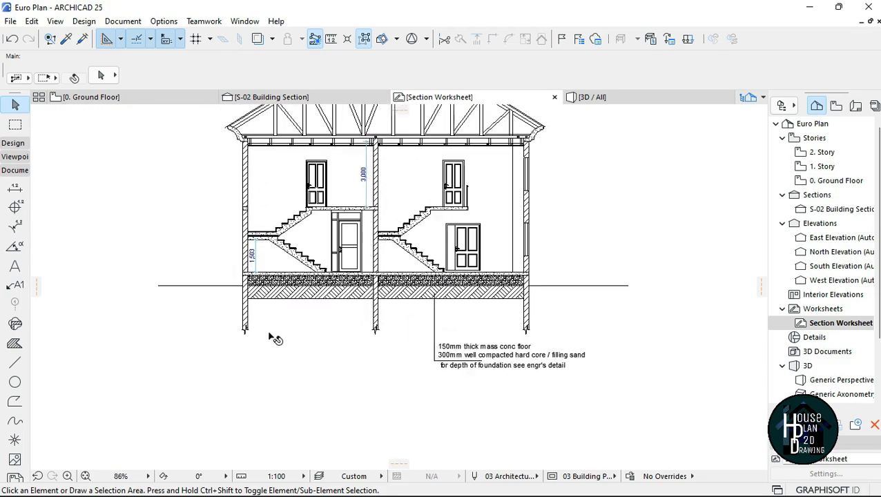
pyautogui.click(14, 267)
pyautogui.scroll(-1, 118, 237)
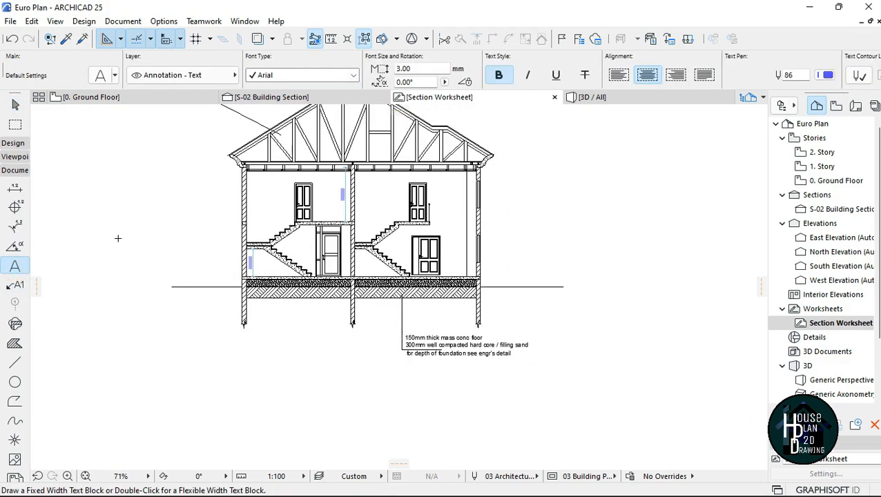
pyautogui.click(118, 237)
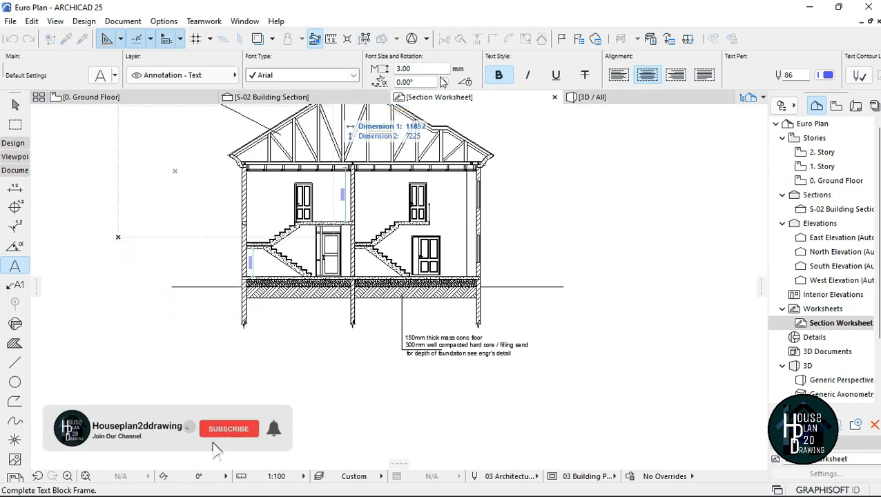
pyautogui.click(510, 69)
pyautogui.click(828, 75)
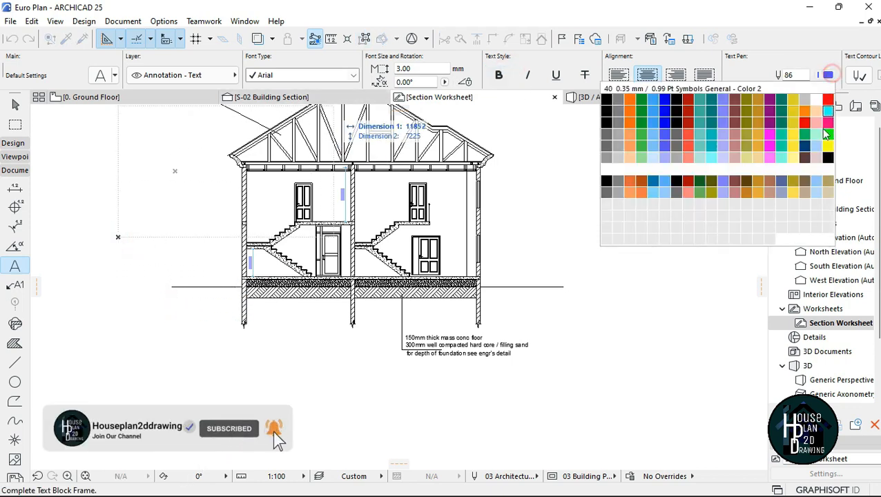
pyautogui.click(828, 158)
# - Complete the text block above the left ground line and enter the label NATURAL at 3.00 mm text size
pyautogui.scroll(2, 118, 246)
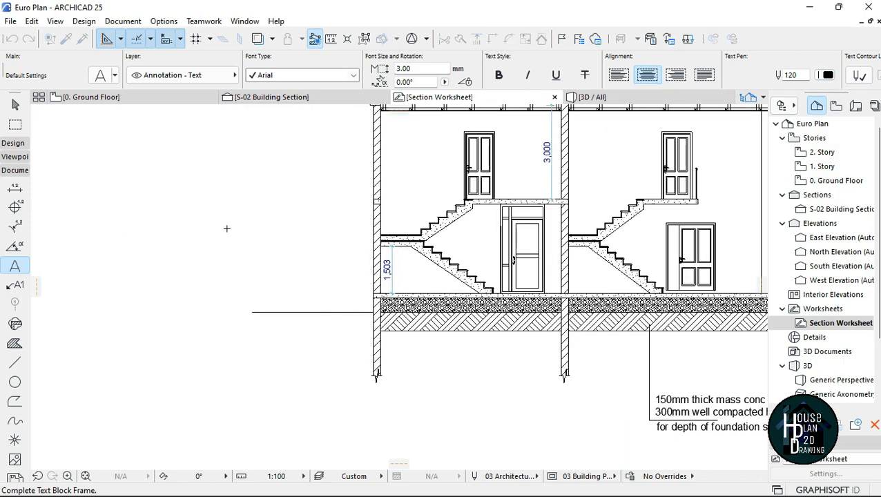
pyautogui.click(319, 278)
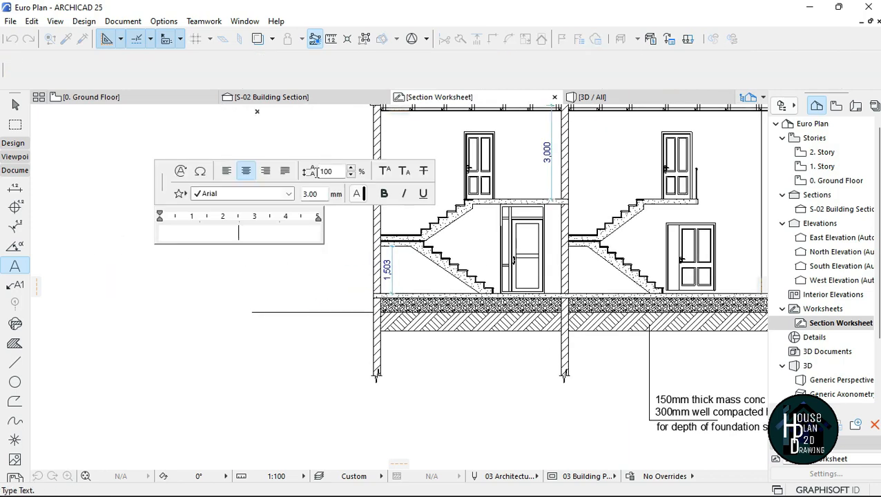
pyautogui.click(227, 277)
pyautogui.press('Escape')
pyautogui.click(240, 236)
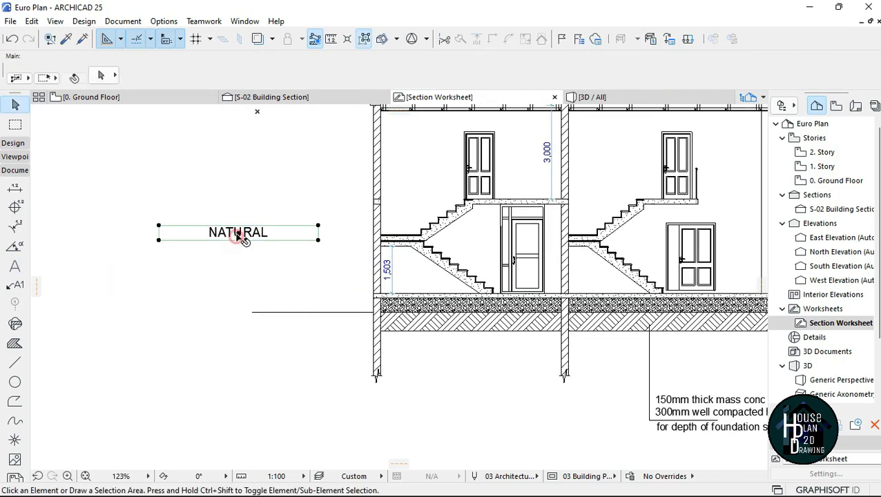
# - Move the NATURAL label down so it sits directly on the left ground line
pyautogui.click(240, 237)
pyautogui.click(279, 307)
pyautogui.press('Escape')
pyautogui.scroll(3, 325, 312)
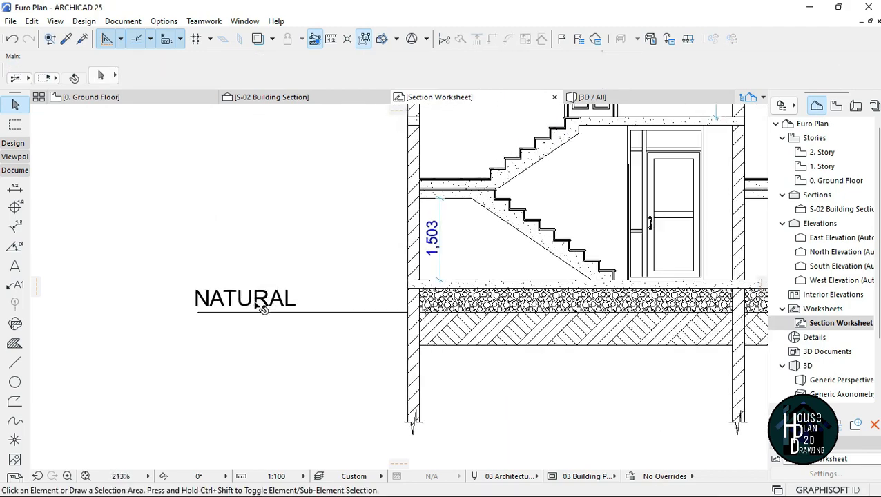
# - Copy the NATURAL label onto the ground line on the building's right side
pyautogui.click(264, 309)
pyautogui.hotkey('ctrl', 'shift', 'd')
pyautogui.click(245, 299)
pyautogui.scroll(-5, 245, 299)
pyautogui.scroll(6, 478, 328)
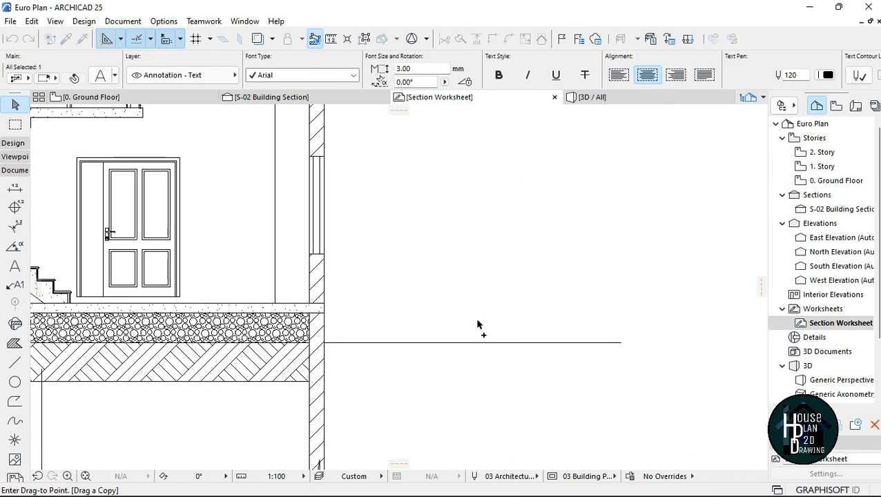
pyautogui.click(556, 327)
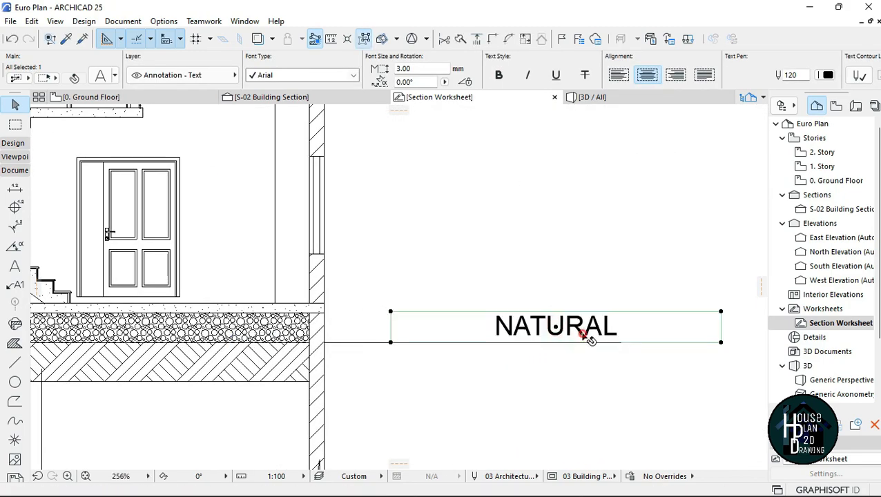
# - Replace the text of the copied NATURAL label beside the building's right wall with GROUND LEVEL
pyautogui.doubleClick(490, 333)
pyautogui.write('GROUND LEVEL')
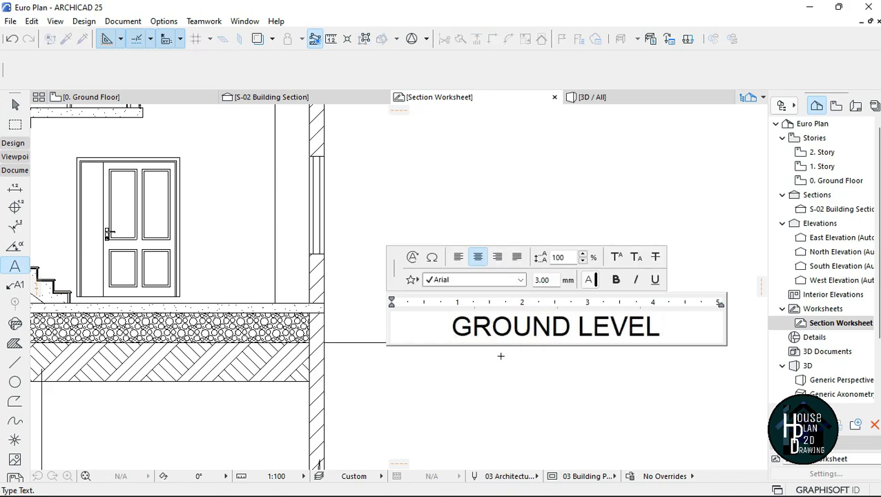
pyautogui.click(556, 349)
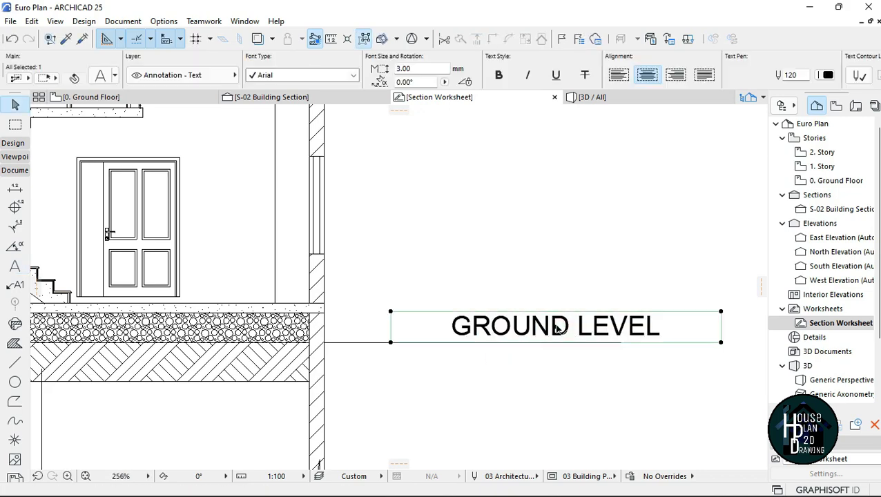
pyautogui.click(556, 326)
pyautogui.click(532, 330)
# - Stretch the right ground line's outer end outward so it runs past the end of the GROUND LEVEL label
pyautogui.scroll(-5, 604, 319)
pyautogui.scroll(5, 575, 336)
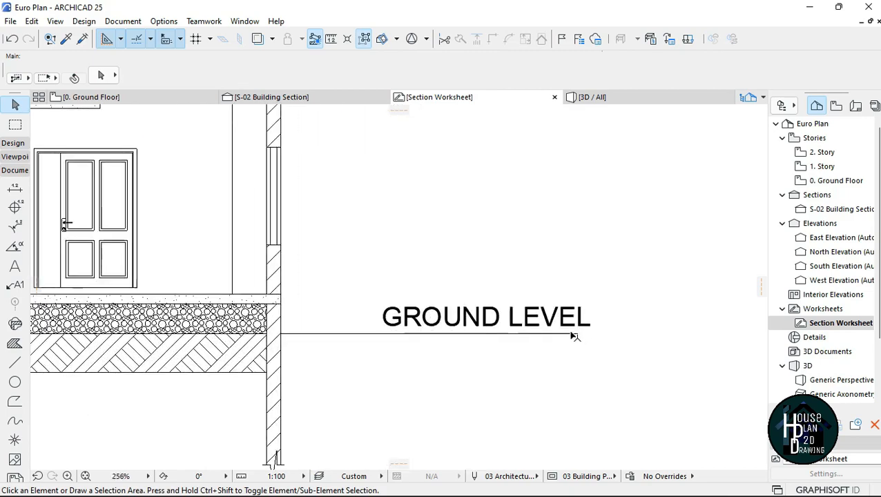
pyautogui.click(578, 334)
pyautogui.click(577, 334)
pyautogui.click(666, 335)
# - Shift the NATURAL label slightly toward the building along the left ground line
pyautogui.scroll(-6, 666, 334)
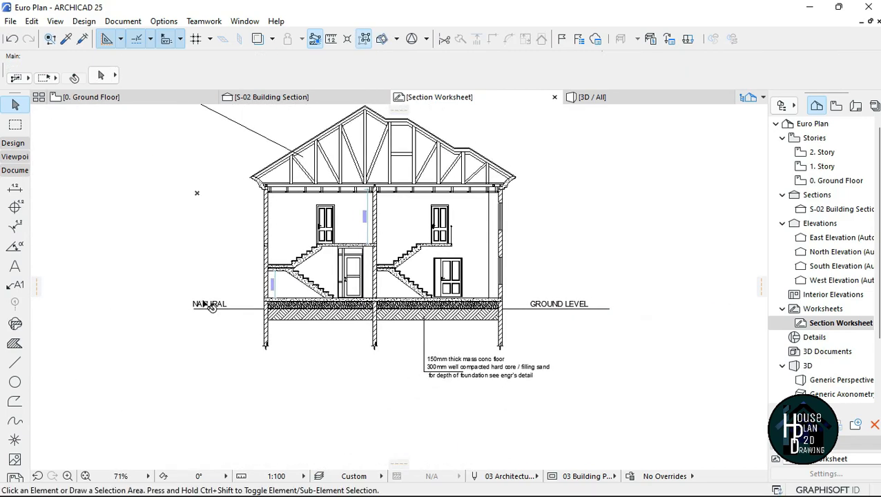
pyautogui.scroll(6, 207, 320)
pyautogui.click(232, 297)
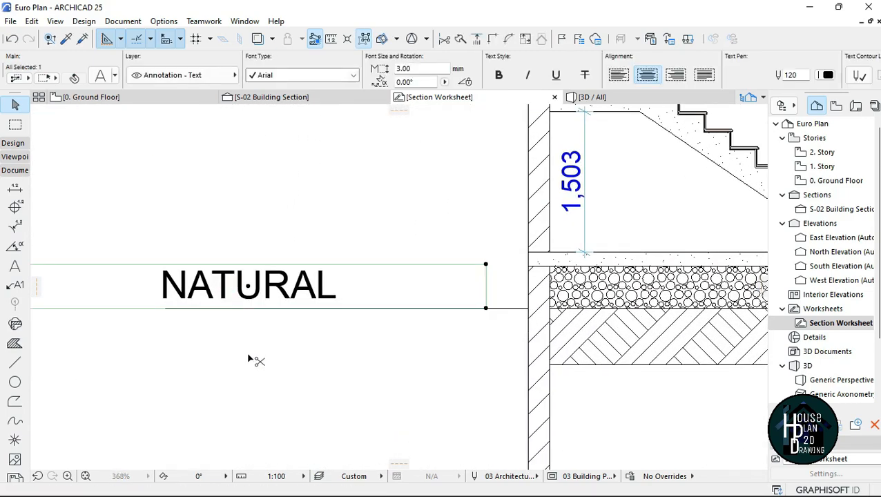
pyautogui.hotkey('ctrl', 'd')
pyautogui.click(247, 286)
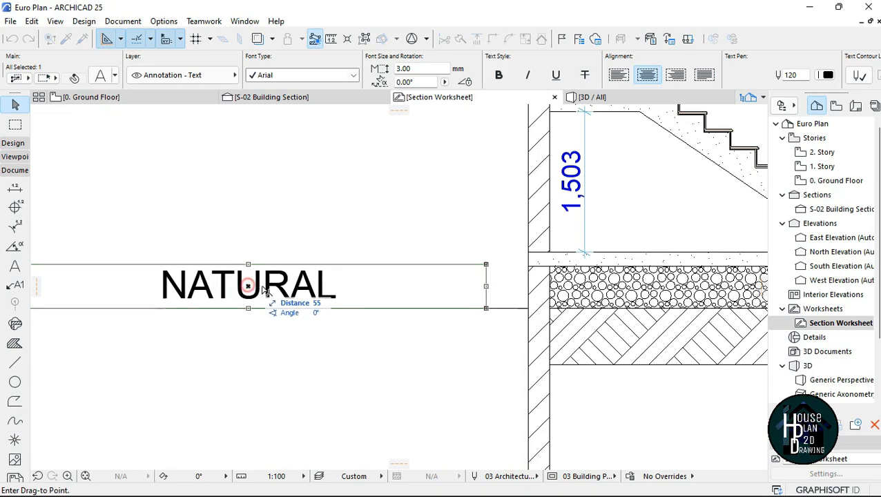
pyautogui.click(312, 291)
# - Examine the roof, both storeys and the ground level labels of the section worksheet
pyautogui.scroll(-5, 334, 331)
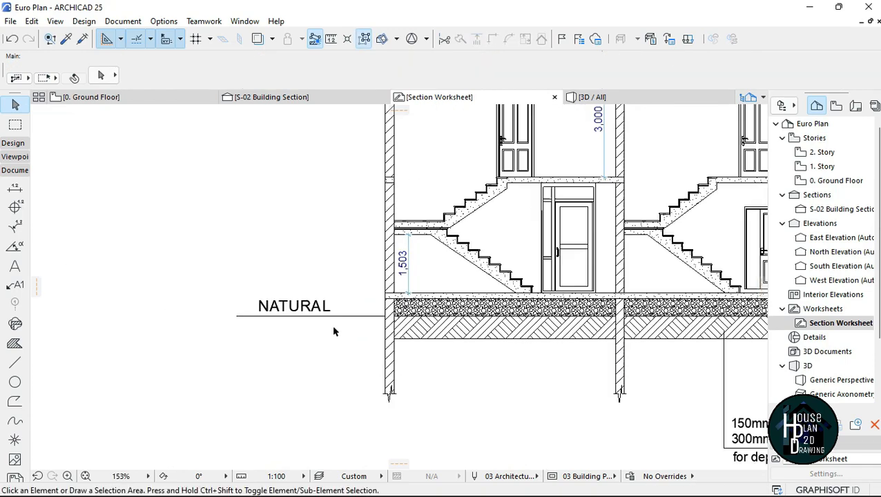
pyautogui.scroll(4, 478, 260)
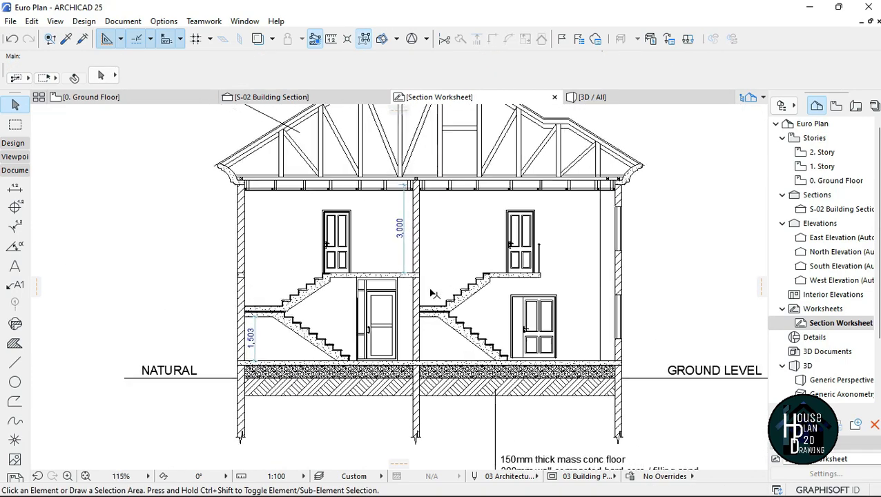
pyautogui.scroll(-2, 476, 266)
pyautogui.scroll(1, 474, 272)
pyautogui.scroll(-2, 474, 272)
pyautogui.scroll(3, 449, 269)
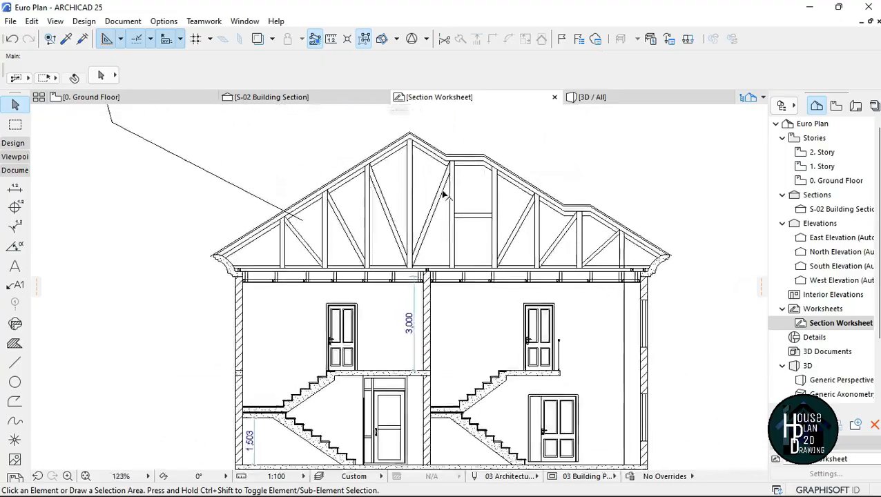
pyautogui.scroll(-3, 414, 269)
pyautogui.scroll(2, 385, 269)
pyautogui.scroll(-2, 385, 268)
pyautogui.scroll(4, 435, 270)
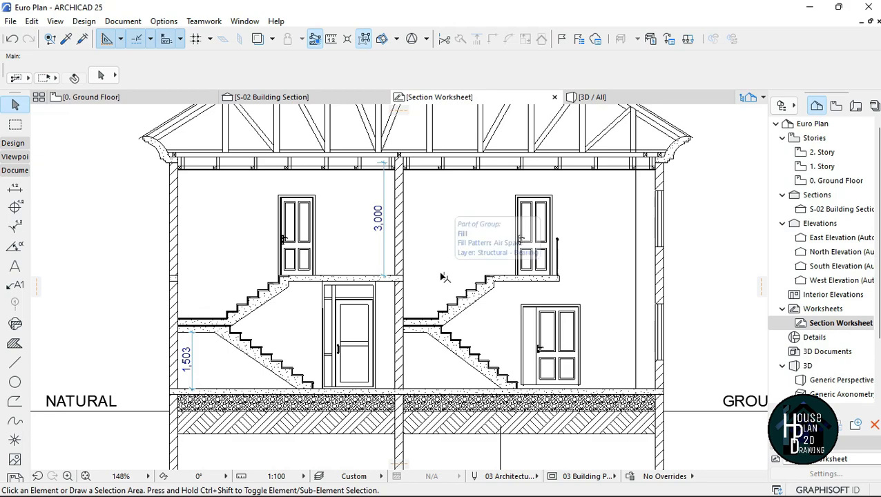
pyautogui.scroll(-2, 442, 277)
pyautogui.scroll(1, 443, 226)
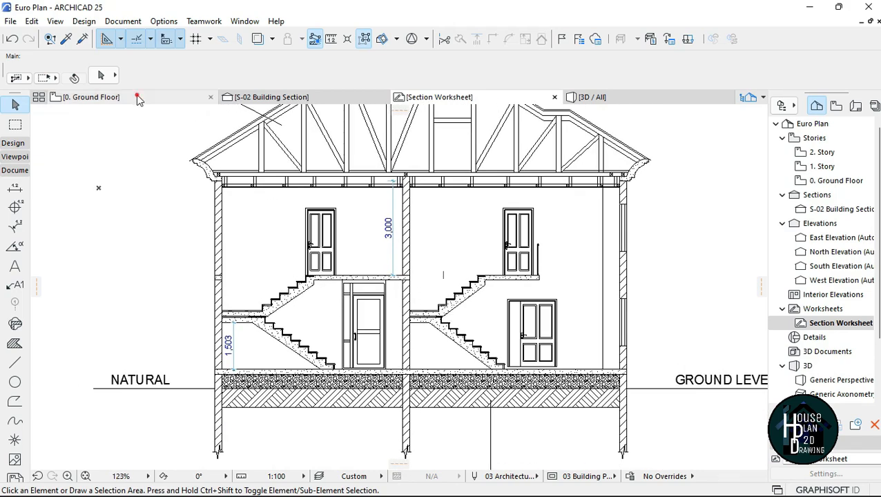
# - Examine the ground floor plan along section line S-02 to identify the rooms it cuts through
pyautogui.click(138, 99)
pyautogui.scroll(-5, 387, 287)
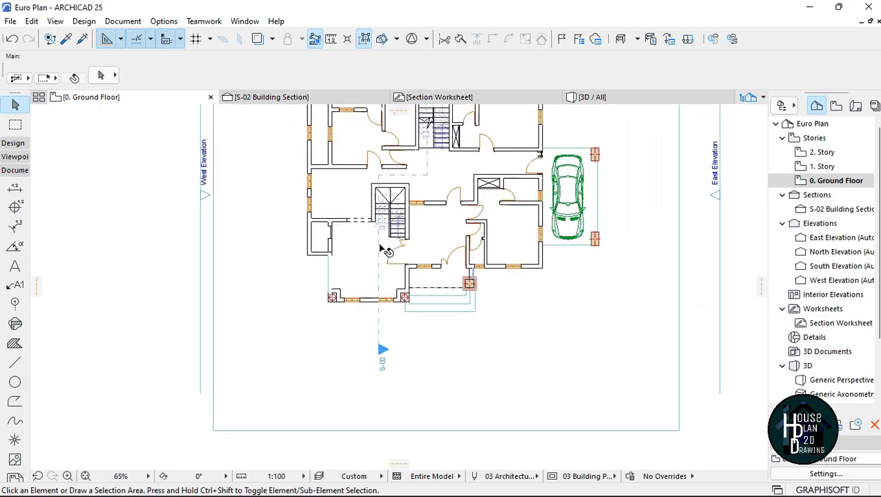
pyautogui.scroll(4, 332, 252)
pyautogui.scroll(-2, 310, 313)
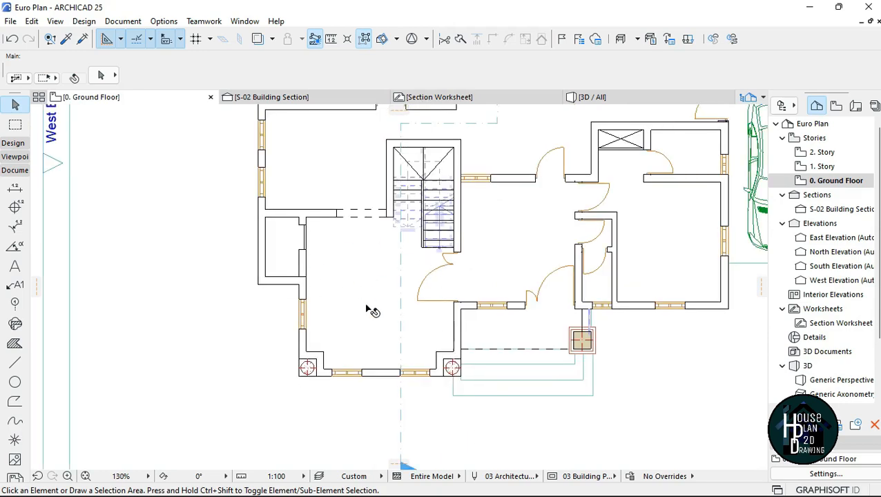
pyautogui.scroll(-4, 413, 206)
pyautogui.scroll(5, 418, 227)
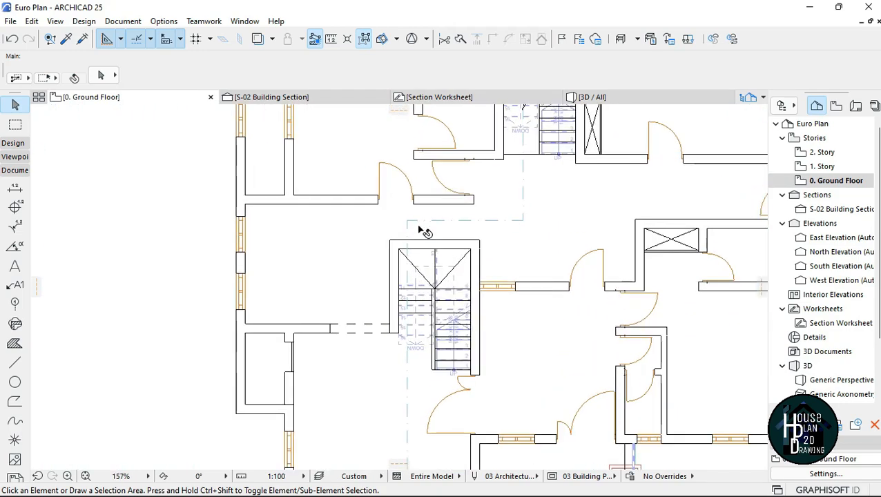
pyautogui.scroll(-4, 483, 232)
pyautogui.scroll(2, 477, 234)
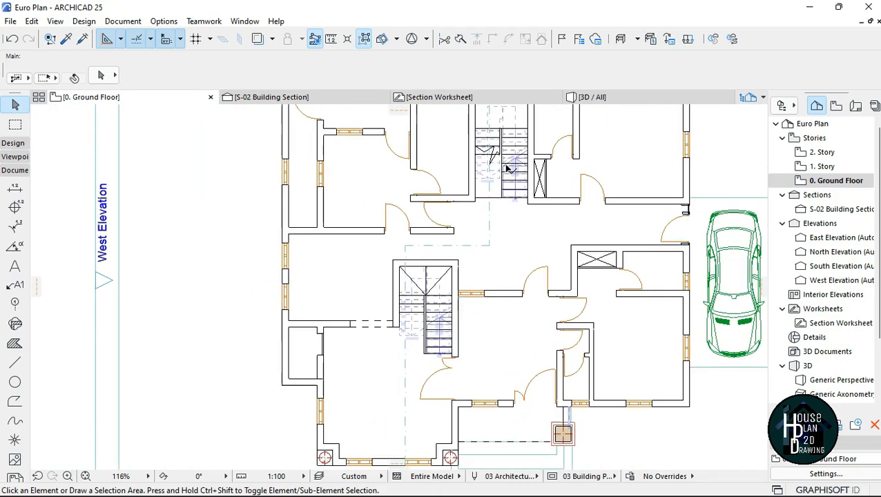
pyautogui.scroll(-2, 456, 276)
pyautogui.scroll(-3, 427, 355)
pyautogui.scroll(3, 499, 250)
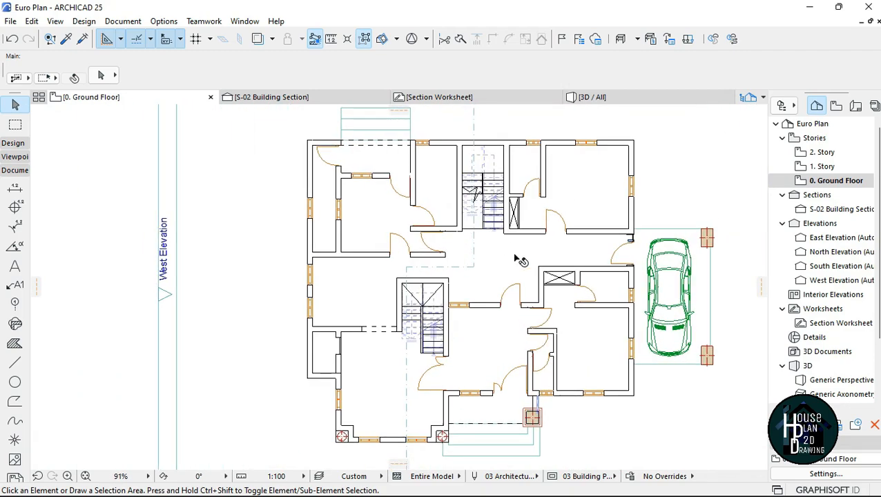
pyautogui.scroll(-3, 469, 177)
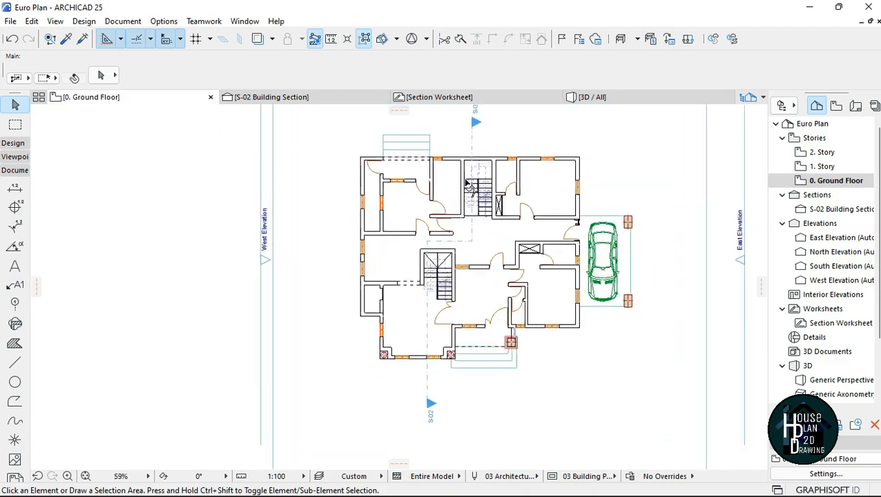
pyautogui.scroll(3, 468, 177)
# - In the section worksheet, place a copy of the GROUND LEVEL label in the right-hand room on the ground floor
pyautogui.click(452, 97)
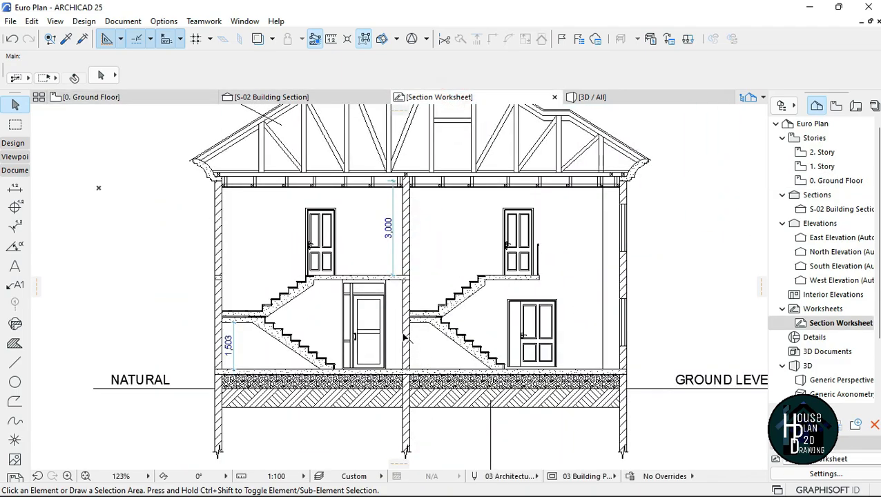
pyautogui.scroll(-3, 416, 334)
pyautogui.scroll(2, 430, 327)
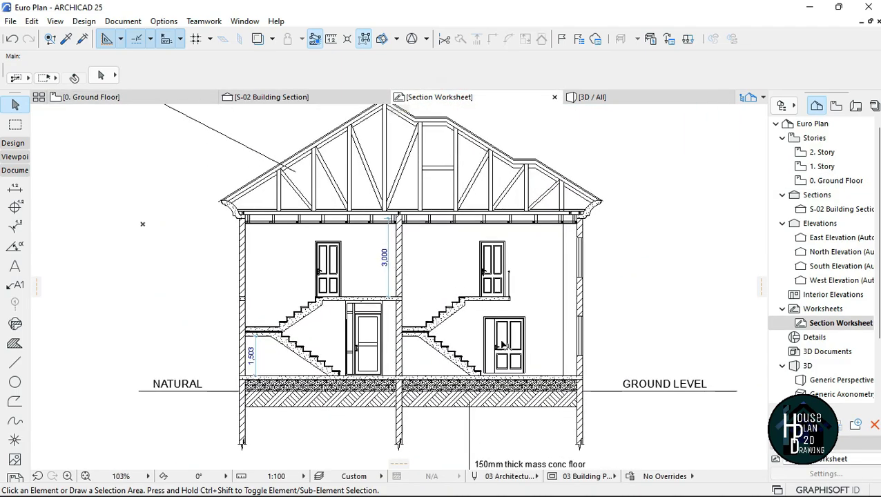
pyautogui.scroll(4, 502, 345)
pyautogui.scroll(-4, 490, 340)
pyautogui.scroll(3, 537, 349)
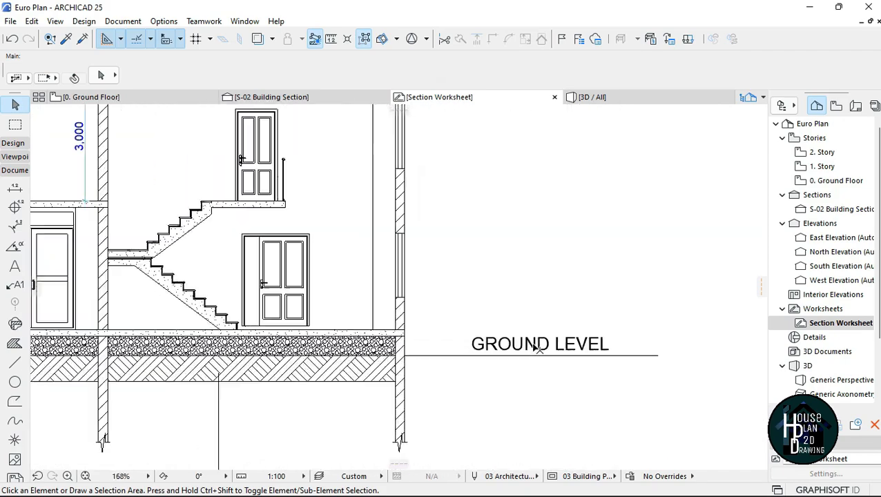
pyautogui.scroll(2, 539, 349)
pyautogui.click(543, 350)
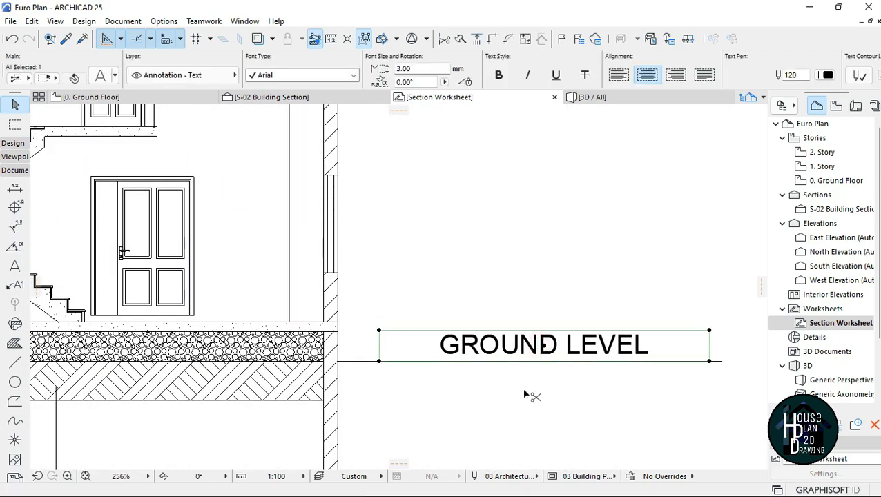
pyautogui.hotkey('ctrl', 'd')
pyautogui.click(547, 346)
pyautogui.scroll(-3, 385, 292)
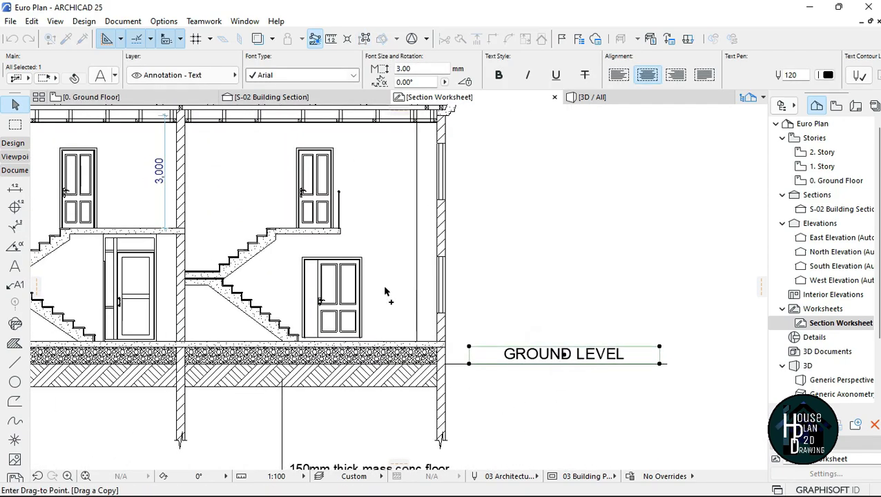
pyautogui.scroll(3, 384, 292)
pyautogui.click(404, 289)
# - Replace the text of the label copied into the right-hand ground floor room with SITTING ROOM
pyautogui.doubleClick(488, 298)
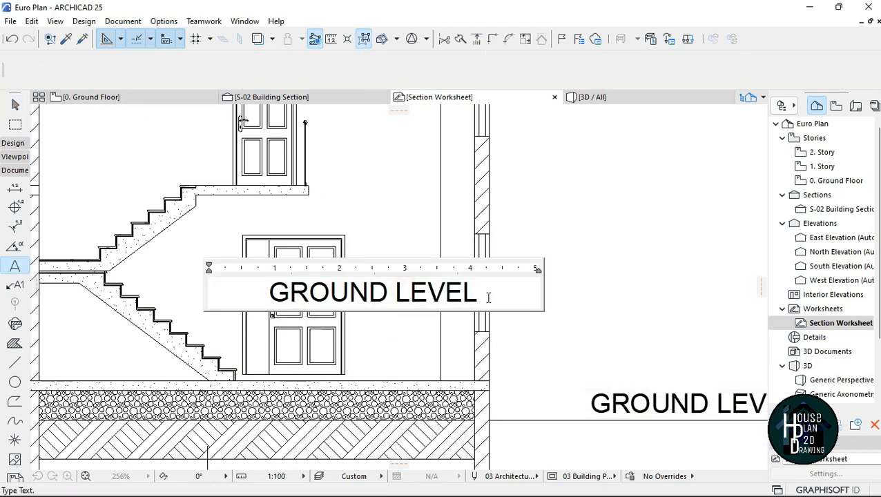
pyautogui.moveTo(488, 298); pyautogui.dragTo(239, 289)
pyautogui.write('SITTING')
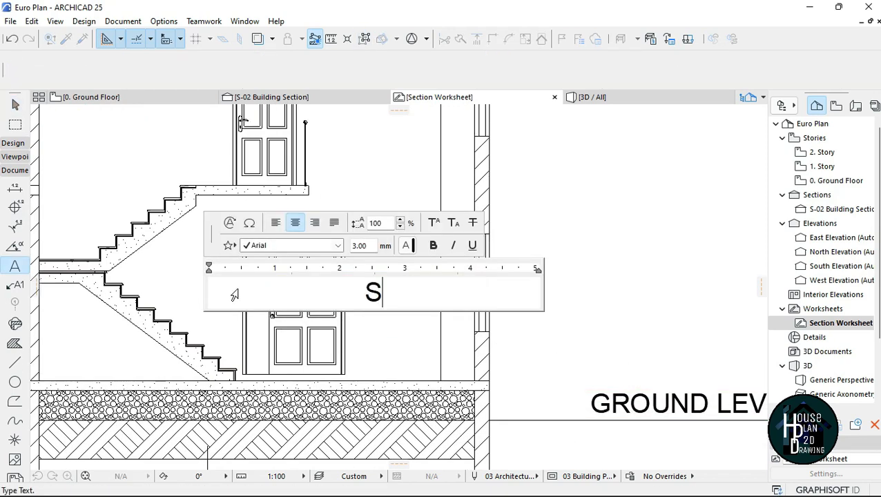
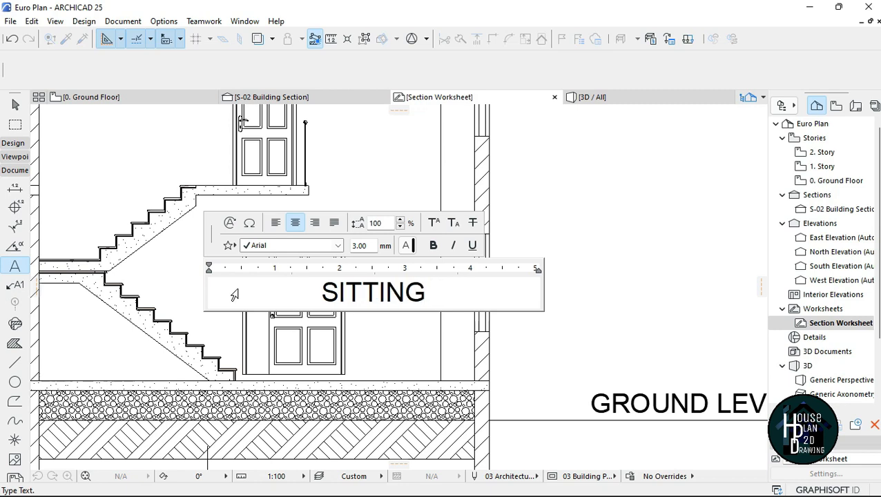
pyautogui.write('ROOM')
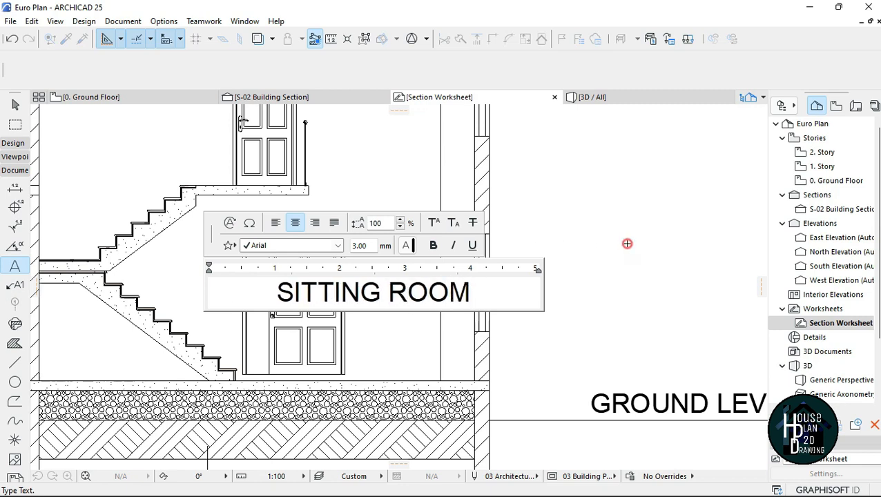
pyautogui.click(400, 346)
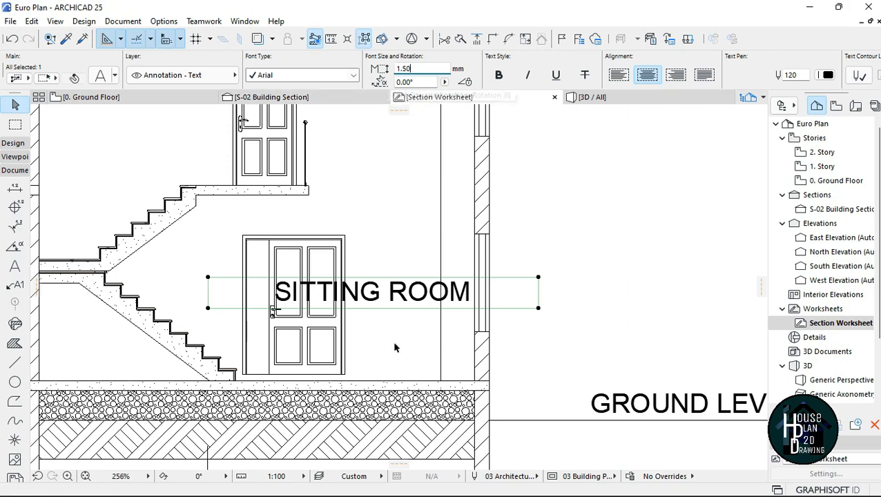
# - Set the SITTING ROOM label's text size to 1.50 mm and move it just above the ground floor door
pyautogui.press('Return')
pyautogui.moveTo(373, 288); pyautogui.dragTo(373, 229)
pyautogui.click(404, 277)
pyautogui.scroll(-5, 404, 277)
pyautogui.scroll(5, 399, 252)
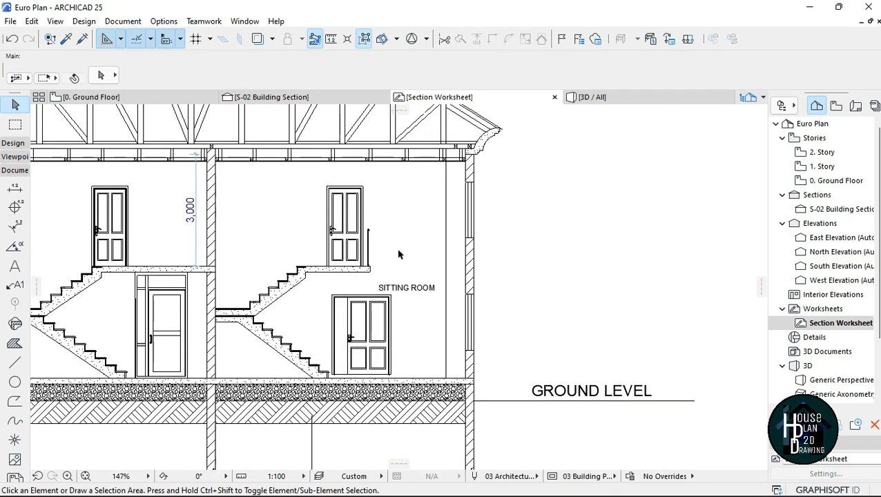
# - Copy the SITTING ROOM label to the left ground floor space, over the glazed door
pyautogui.click(431, 321)
pyautogui.hotkey('ctrl', 'shift', 'd')
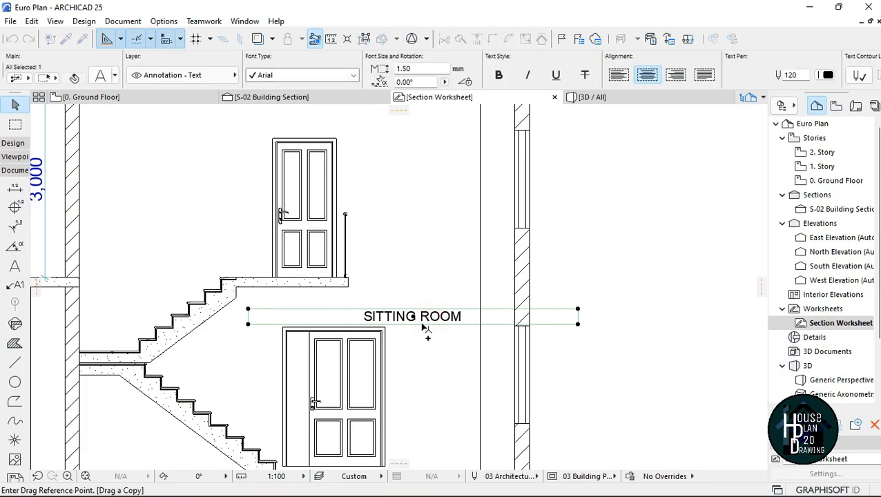
pyautogui.click(413, 317)
pyautogui.scroll(-5, 497, 325)
pyautogui.scroll(-2, 512, 314)
pyautogui.scroll(6, 386, 342)
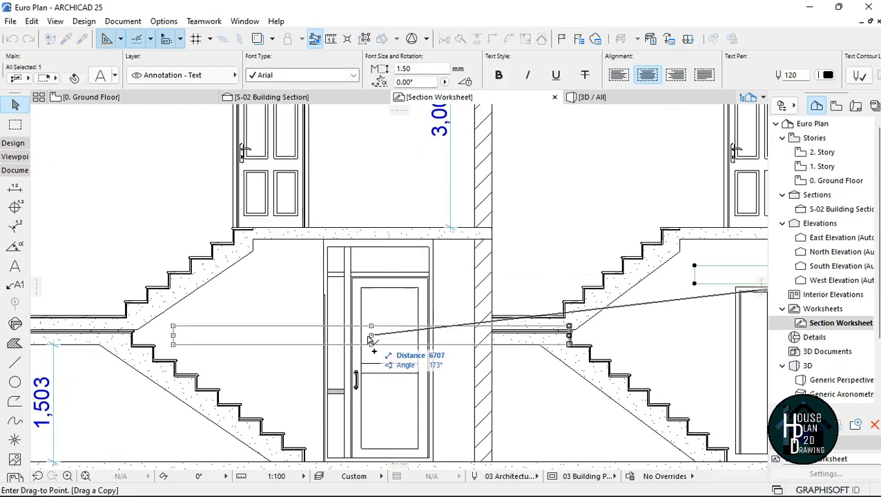
pyautogui.click(371, 338)
# - Replace the text of the label copied over the glazed door with PASSAGE
pyautogui.doubleClick(413, 336)
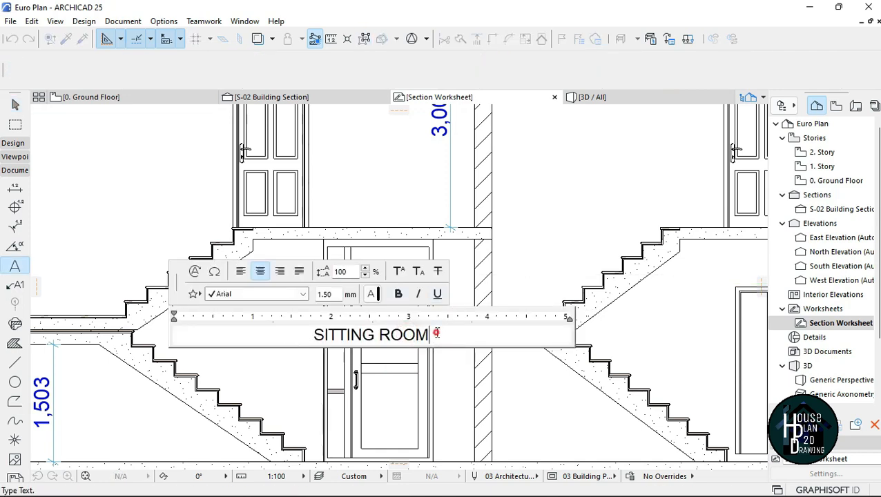
pyautogui.write('PA')
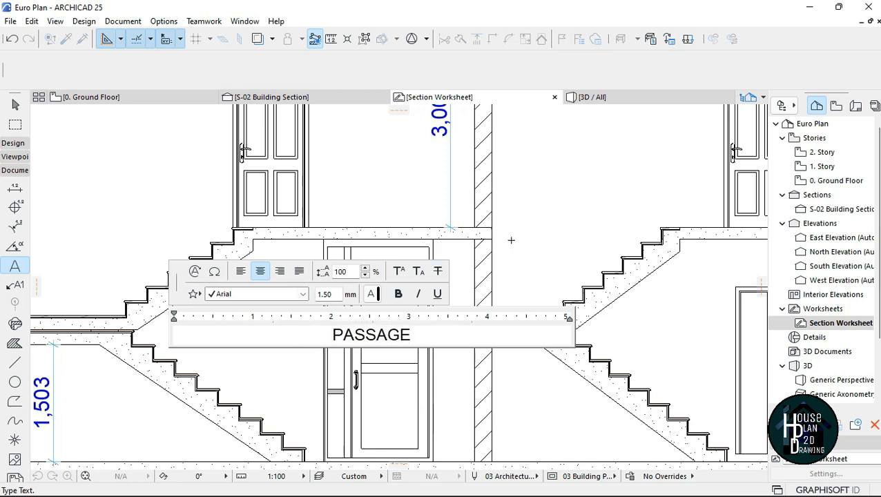
pyautogui.write('SSAGE')
pyautogui.click(534, 240)
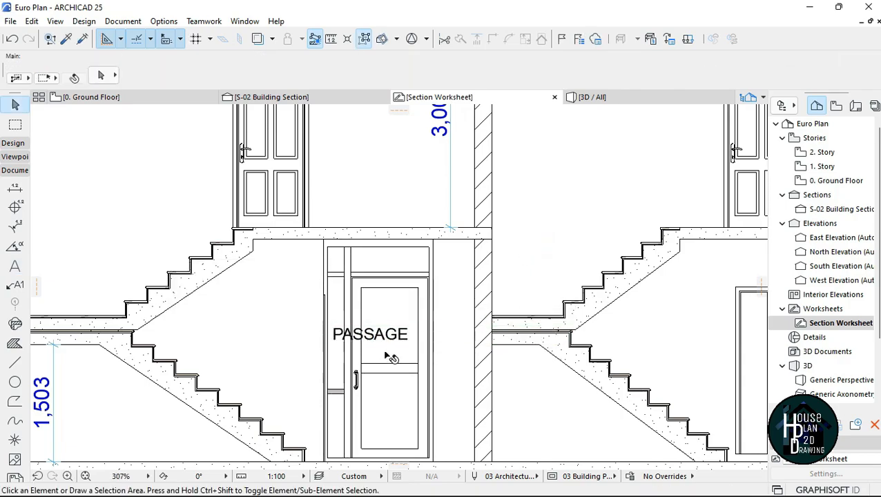
# - Copy the ground floor PASSAGE label to the upper floor, between the left door and the 3,000 dimension
pyautogui.scroll(-5, 390, 345)
pyautogui.scroll(3, 390, 352)
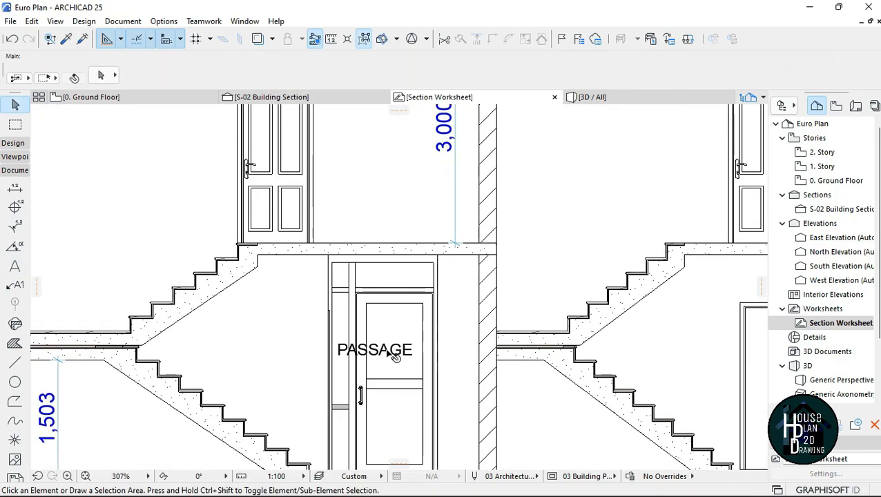
pyautogui.click(395, 353)
pyautogui.hotkey('ctrl', 'shift', 'd')
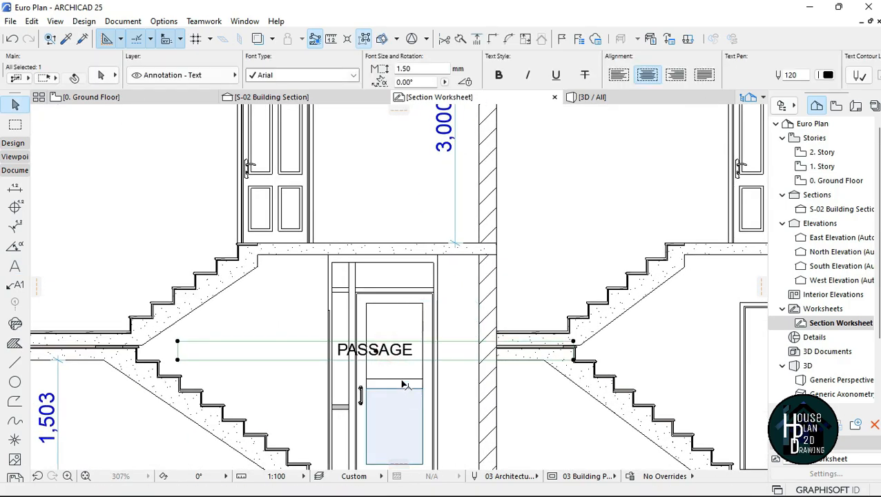
pyautogui.click(375, 352)
pyautogui.scroll(-3, 364, 267)
pyautogui.scroll(2, 364, 266)
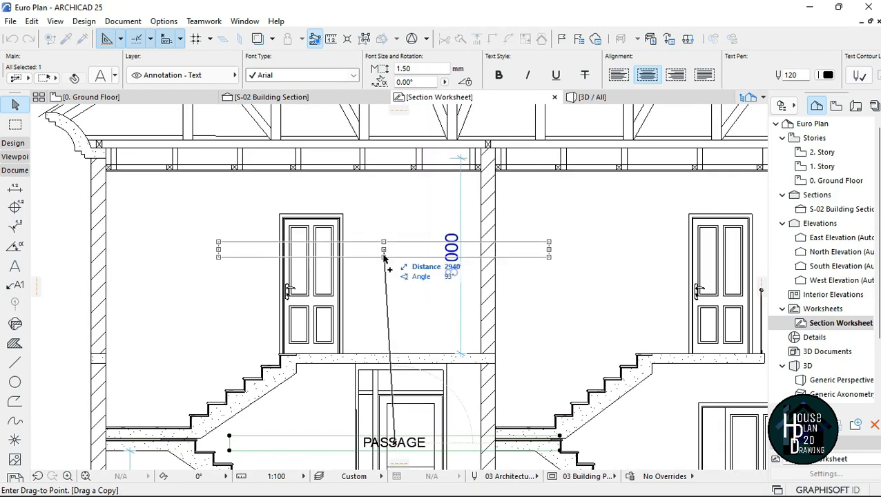
pyautogui.click(394, 258)
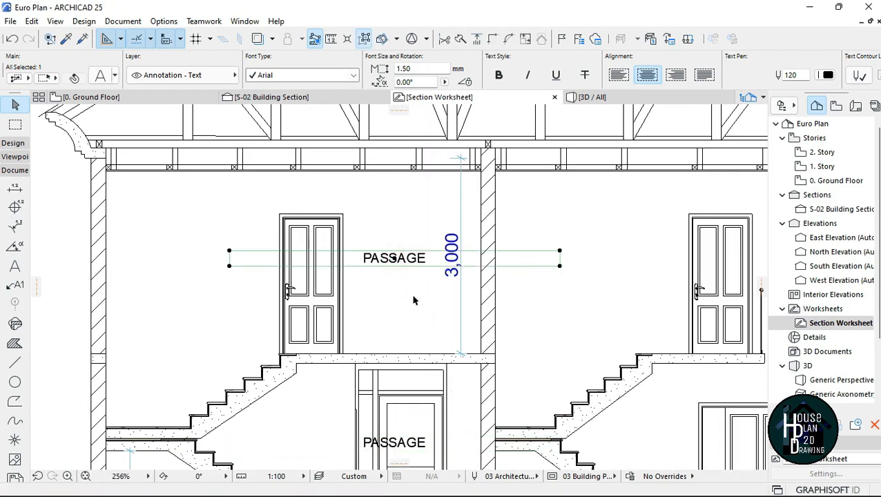
pyautogui.scroll(-1, 383, 387)
pyautogui.scroll(1, 428, 290)
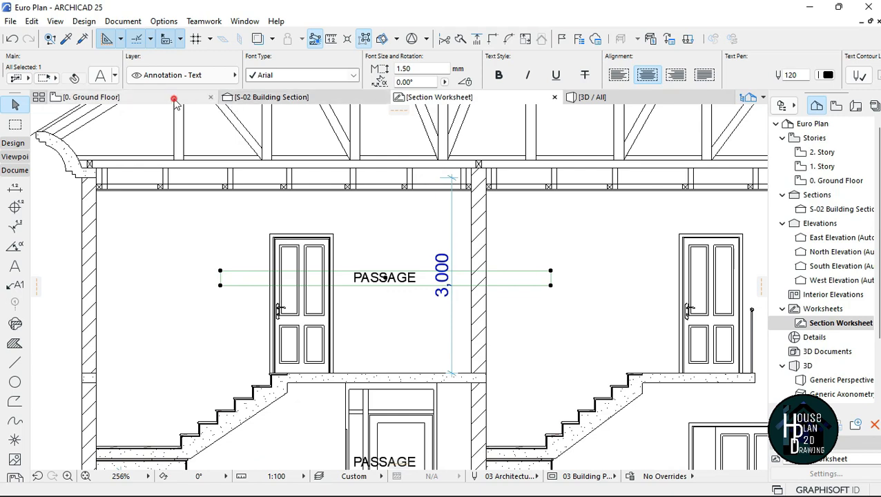
# - Check the 1. Story plan for the room that the section line crosses on the upper floor
pyautogui.click(174, 101)
pyautogui.scroll(-2, 414, 290)
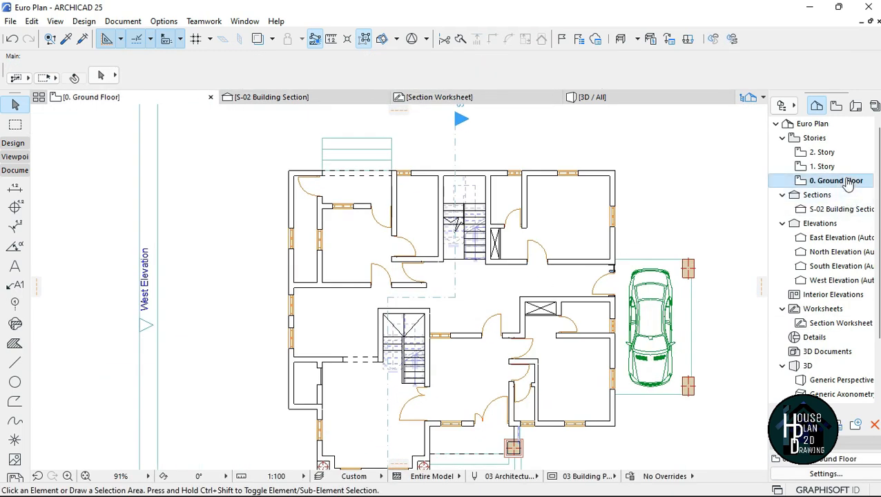
pyautogui.doubleClick(822, 167)
pyautogui.scroll(1, 488, 245)
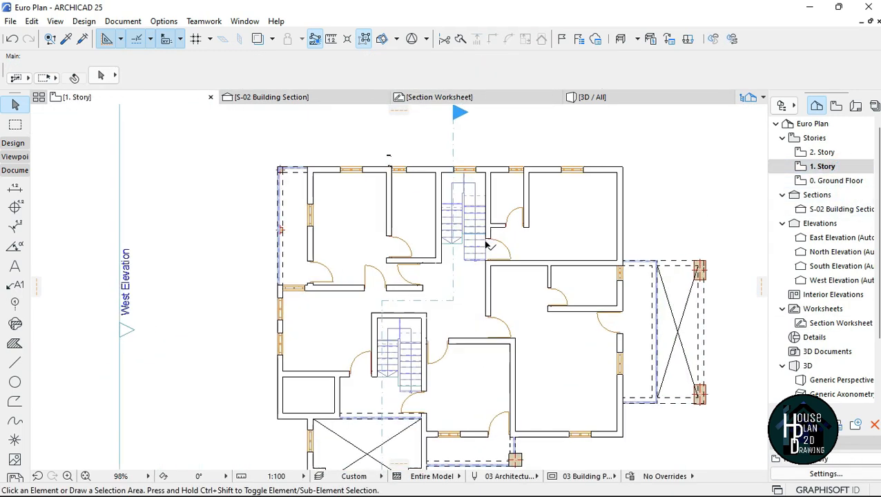
pyautogui.scroll(3, 477, 277)
pyautogui.scroll(-2, 431, 283)
pyautogui.scroll(1, 426, 318)
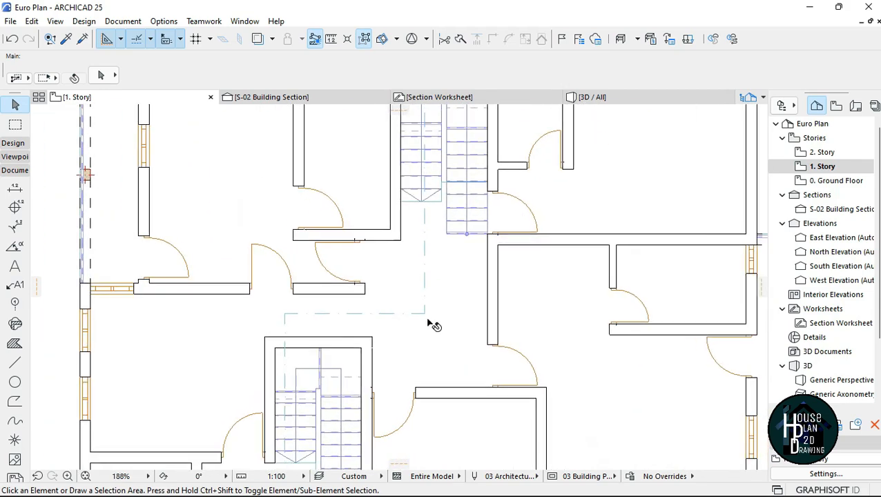
pyautogui.click(439, 96)
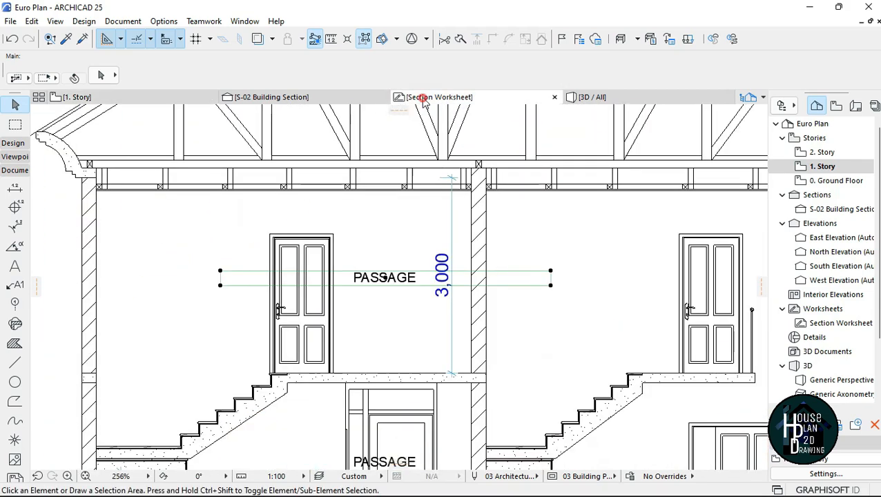
# - Move the upper floor PASSAGE label slightly down and deselect it
pyautogui.click(385, 279)
pyautogui.click(387, 282)
pyautogui.press('Escape')
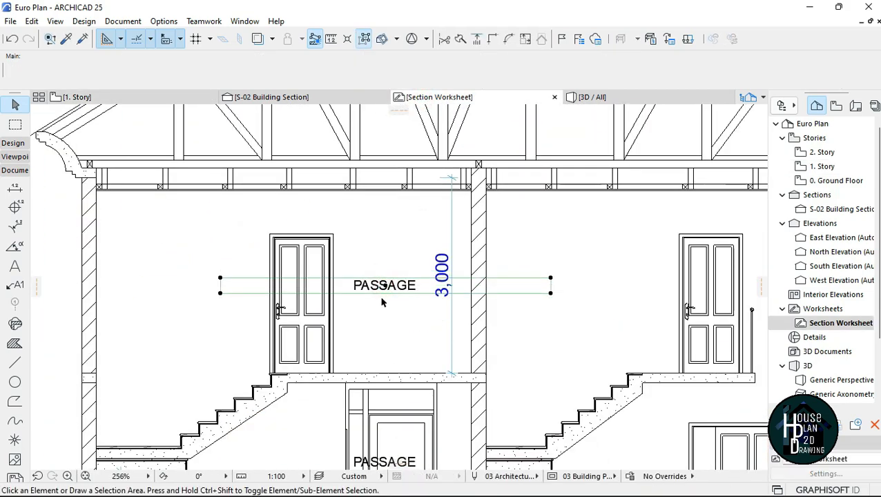
# - Review the room labels and notes across the whole section worksheet for missing annotations
pyautogui.scroll(-3, 381, 262)
pyautogui.scroll(1, 387, 330)
pyautogui.scroll(2, 387, 330)
pyautogui.scroll(-2, 415, 313)
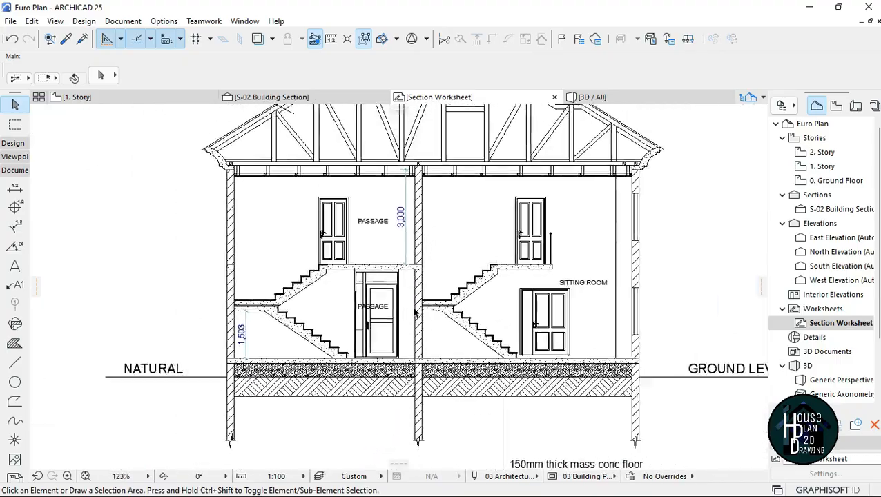
pyautogui.scroll(3, 569, 287)
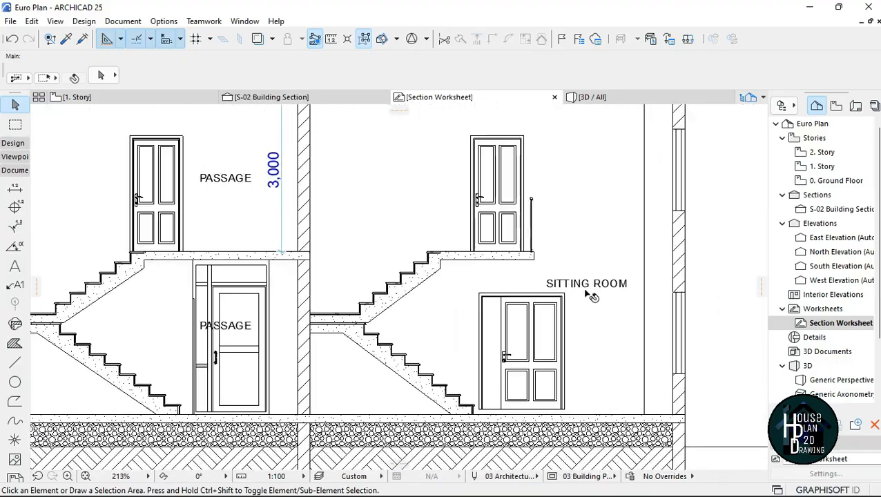
pyautogui.scroll(-4, 430, 261)
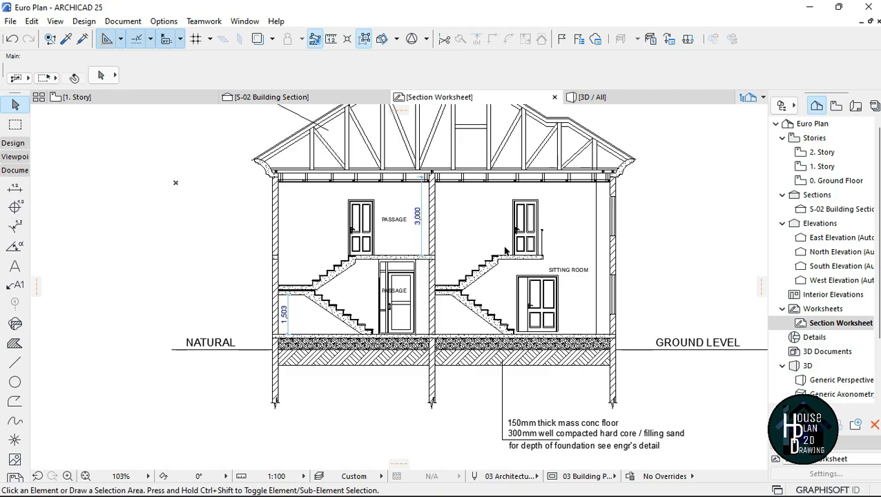
pyautogui.scroll(2, 506, 252)
pyautogui.scroll(-4, 360, 186)
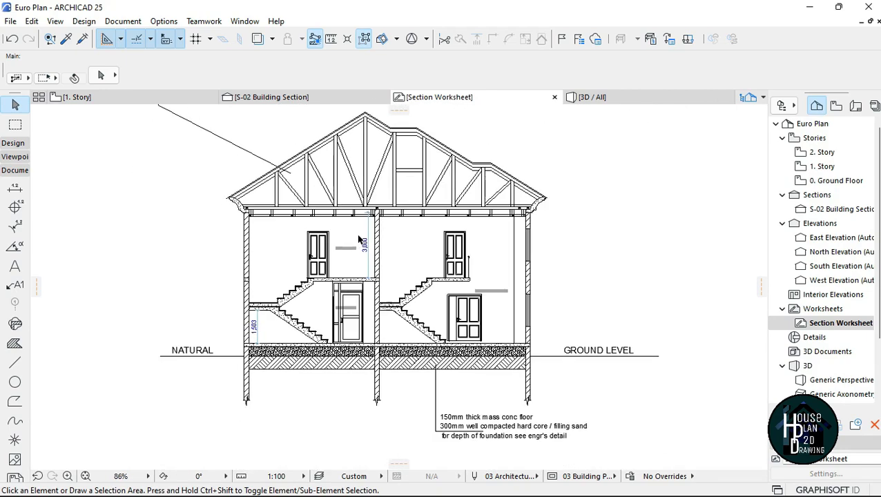
pyautogui.scroll(2, 492, 305)
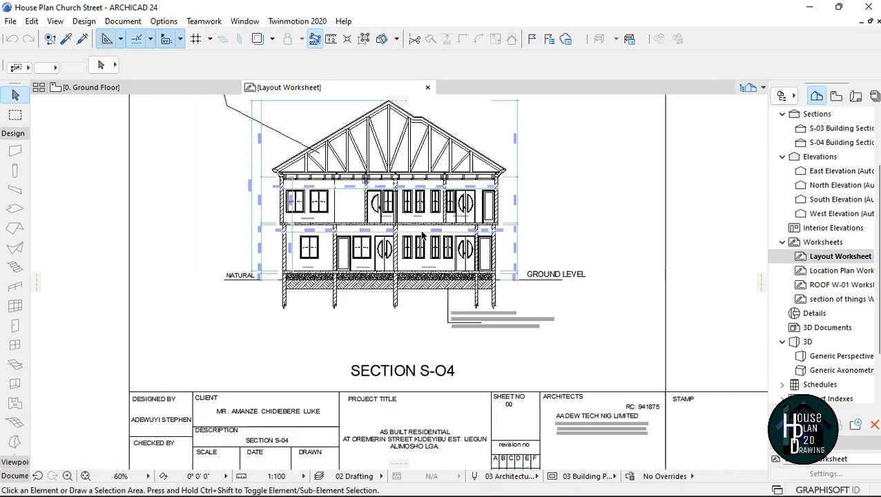
# - Switch to the House Plan Church Street project and examine how its section's exterior height dimensions are laid out
pyautogui.scroll(3, 423, 237)
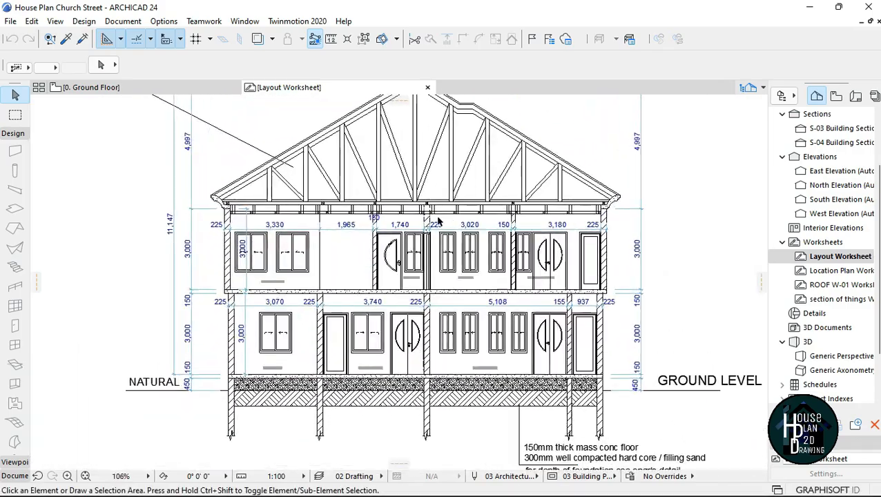
pyautogui.scroll(-3, 359, 221)
pyautogui.scroll(3, 308, 201)
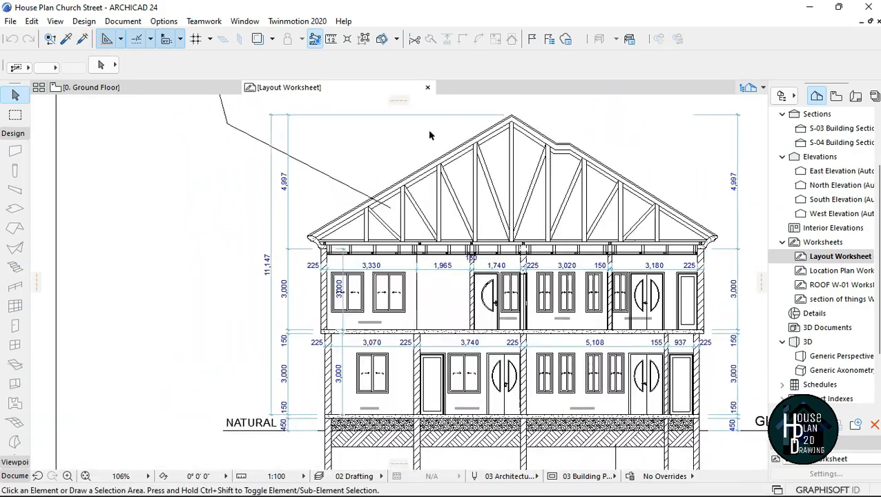
pyautogui.scroll(-3, 358, 400)
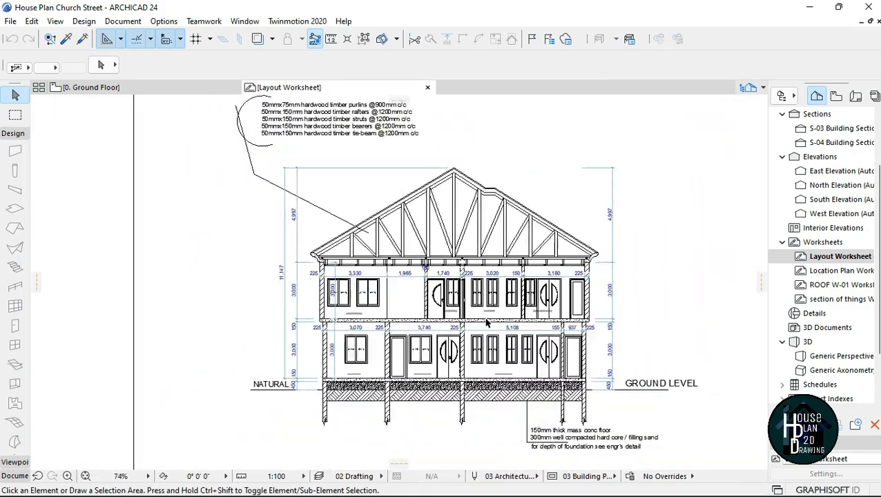
pyautogui.scroll(3, 435, 415)
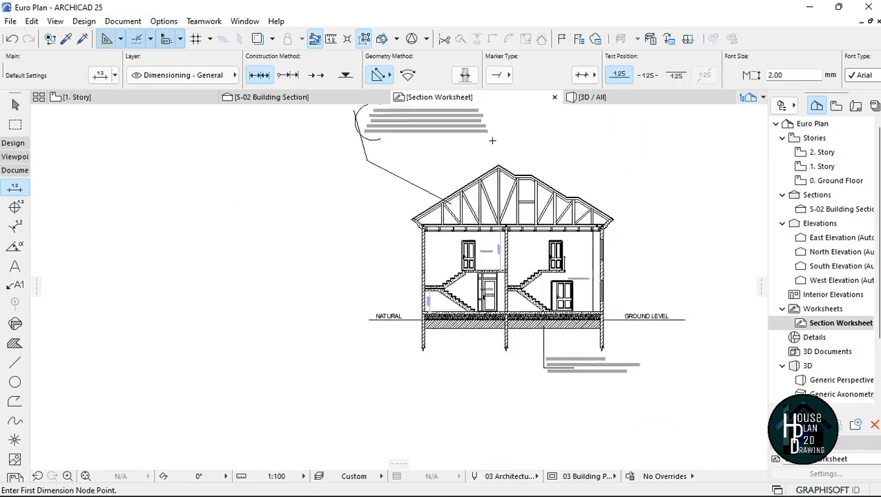
# - In the Euro Plan section worksheet, dimension roof ridge, wall top, both slabs and natural ground line in one vertical chain outside the left wall
pyautogui.scroll(3, 493, 172)
pyautogui.scroll(1, 493, 171)
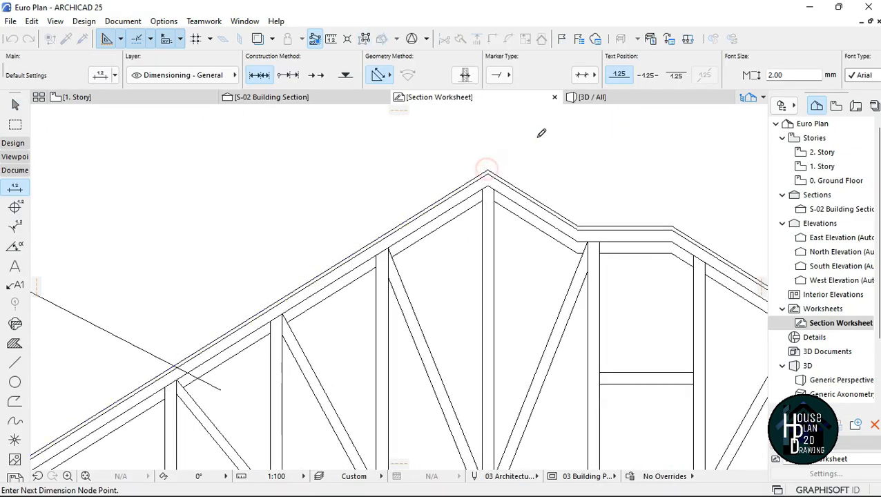
pyautogui.scroll(-3, 541, 134)
pyautogui.scroll(3, 407, 273)
pyautogui.click(408, 272)
pyautogui.scroll(2, 407, 272)
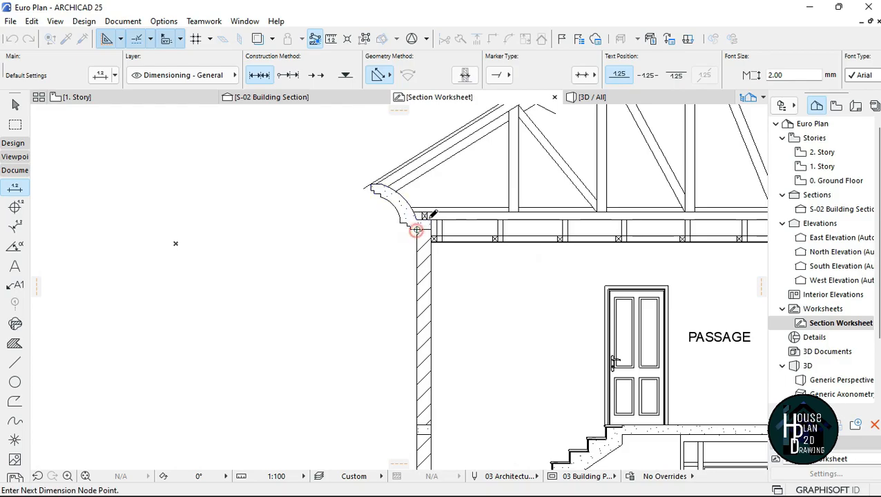
pyautogui.scroll(-3, 415, 230)
pyautogui.scroll(4, 441, 254)
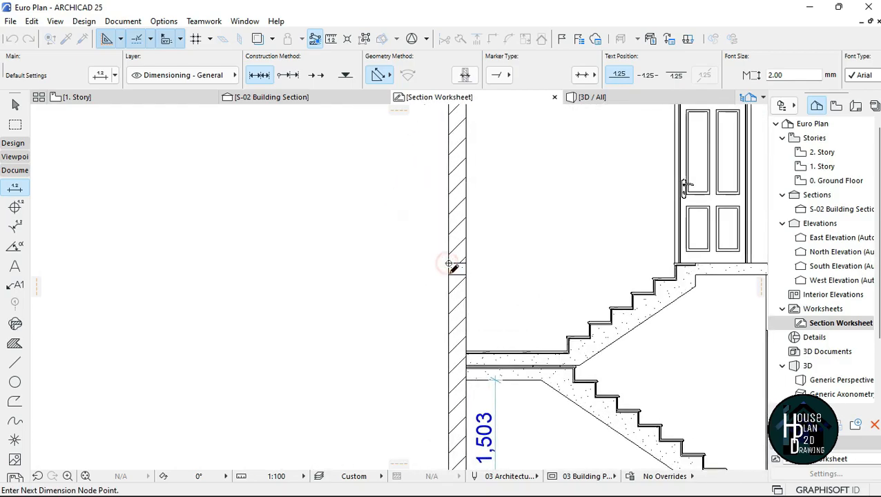
pyautogui.scroll(-3, 446, 254)
pyautogui.scroll(5, 465, 261)
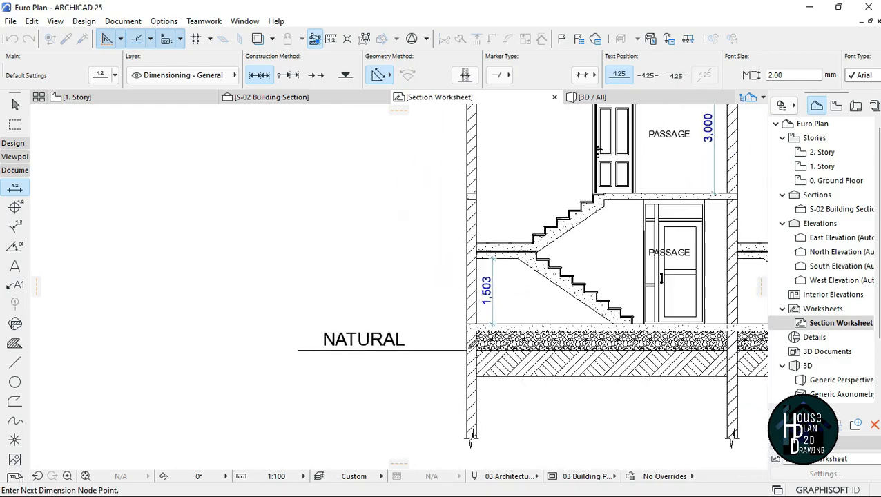
pyautogui.click(466, 267)
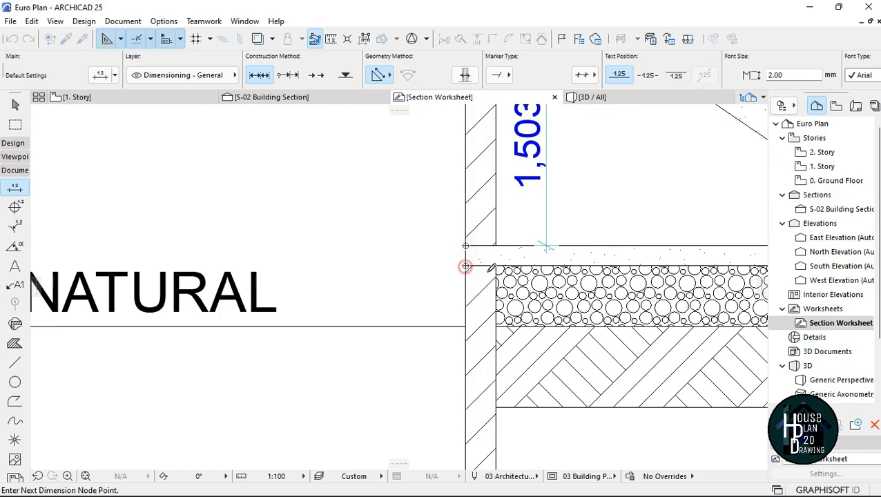
pyautogui.scroll(-5, 470, 323)
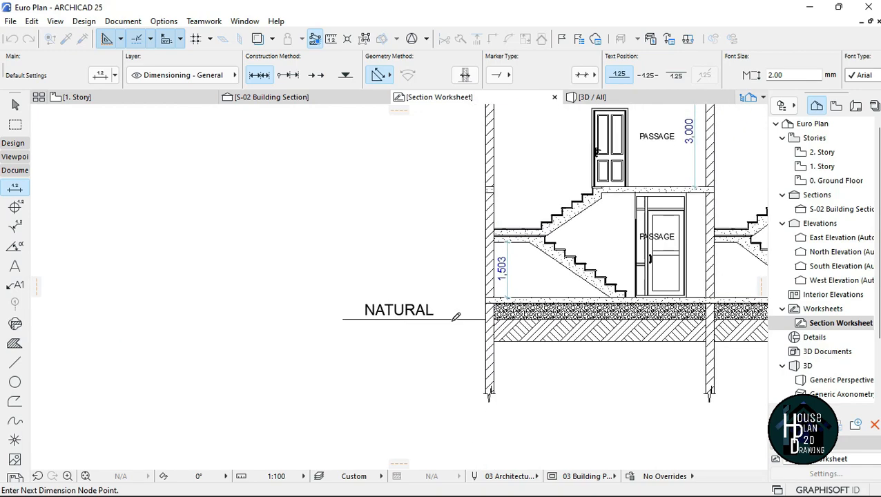
pyautogui.scroll(-2, 498, 198)
pyautogui.scroll(3, 309, 201)
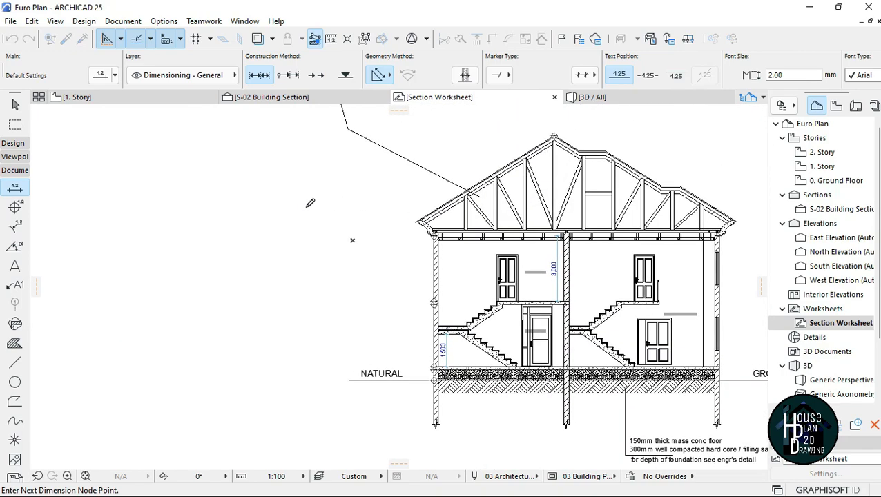
pyautogui.rightClick(307, 206)
pyautogui.click(331, 290)
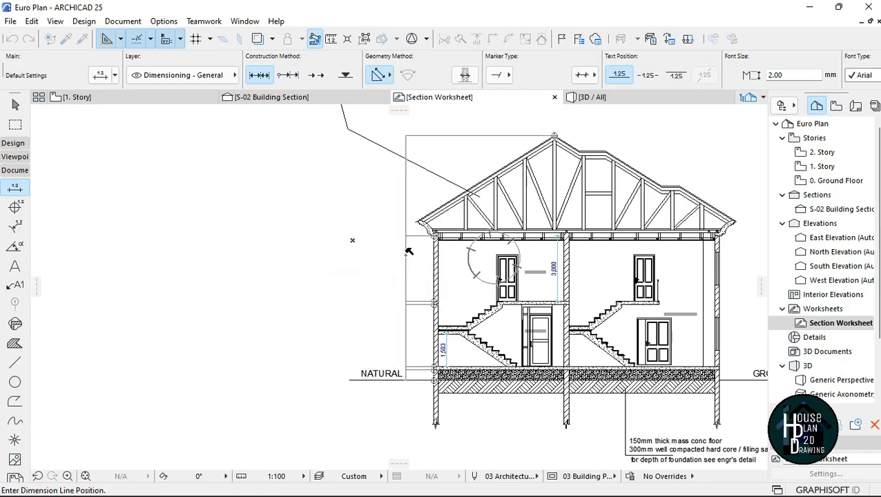
pyautogui.click(408, 256)
pyautogui.scroll(3, 304, 201)
pyautogui.scroll(-2, 419, 344)
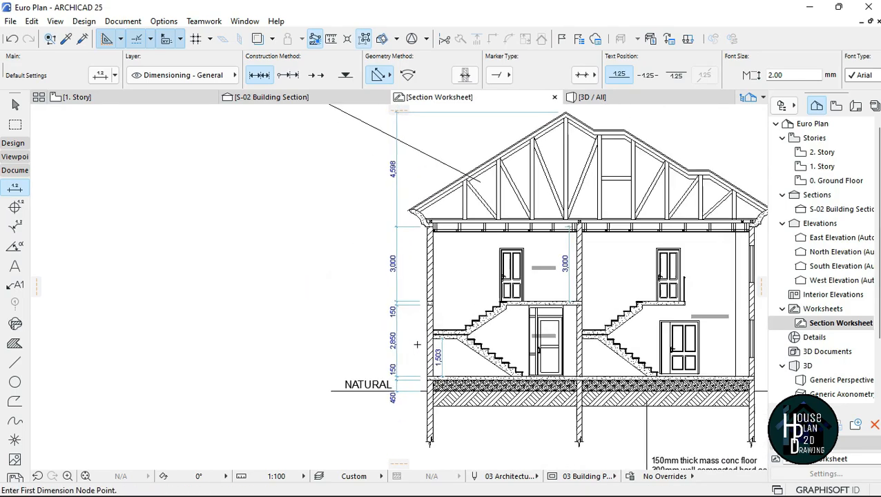
# - Add an overall height dimension from the roof ridge to the ground floor slab's underside, left of the vertical dimension chain
pyautogui.scroll(2, 409, 368)
pyautogui.scroll(-4, 410, 367)
pyautogui.scroll(1, 470, 265)
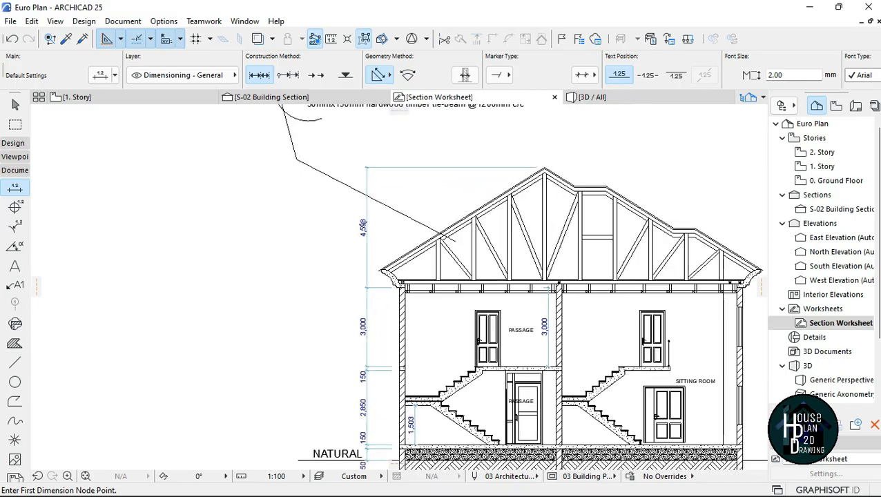
pyautogui.scroll(-1, 471, 264)
pyautogui.scroll(1, 515, 137)
pyautogui.scroll(-1, 515, 137)
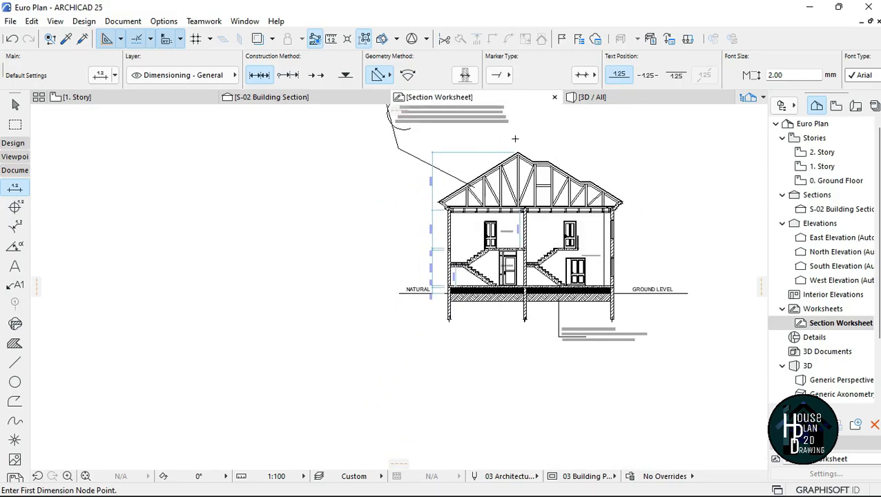
pyautogui.scroll(4, 526, 158)
pyautogui.click(514, 192)
pyautogui.scroll(-5, 511, 200)
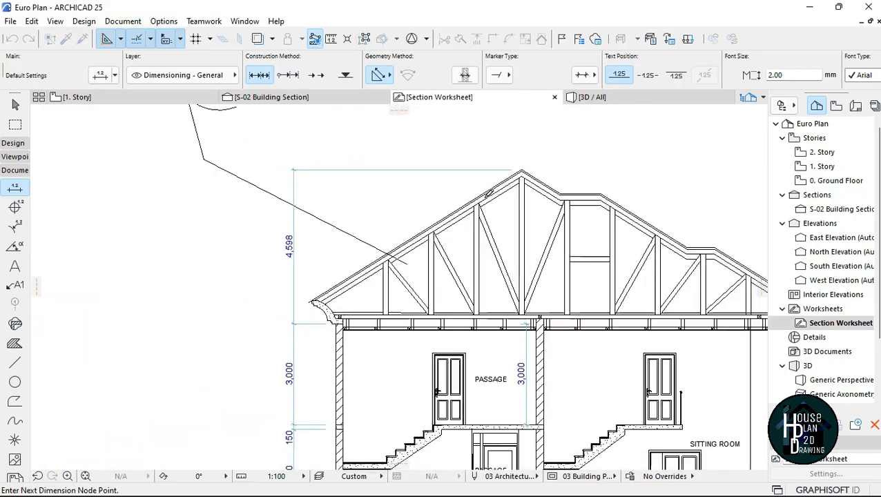
pyautogui.scroll(3, 436, 308)
pyautogui.scroll(4, 435, 308)
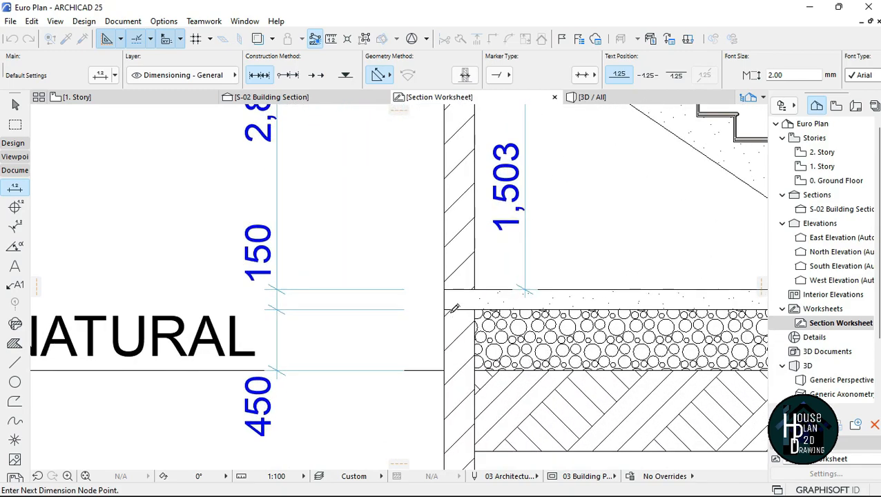
pyautogui.doubleClick(447, 305)
pyautogui.scroll(-6, 447, 305)
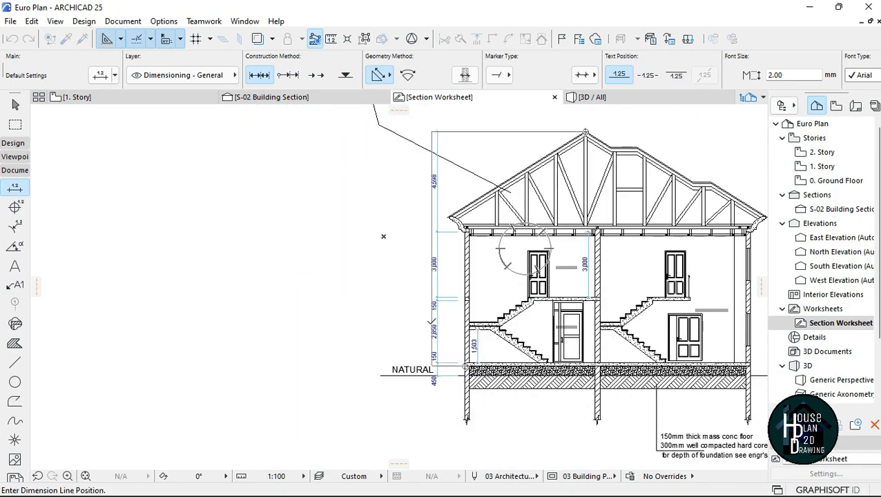
pyautogui.click(421, 315)
pyautogui.scroll(-3, 418, 310)
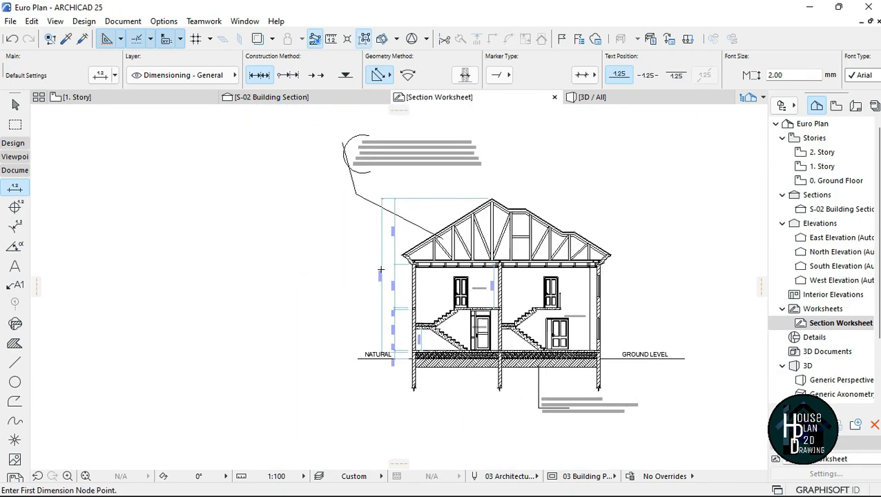
pyautogui.scroll(5, 418, 297)
pyautogui.scroll(-3, 419, 251)
pyautogui.scroll(-3, 419, 251)
pyautogui.scroll(3, 590, 324)
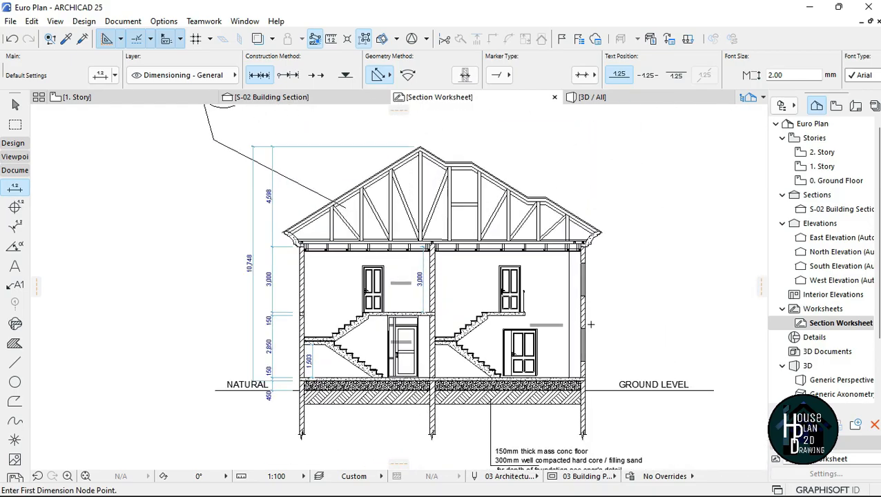
# - Compare the annotated section worksheet with the S-02 Building Section, checking its dimensions, room labels and stairs for anything missing
pyautogui.scroll(2, 579, 335)
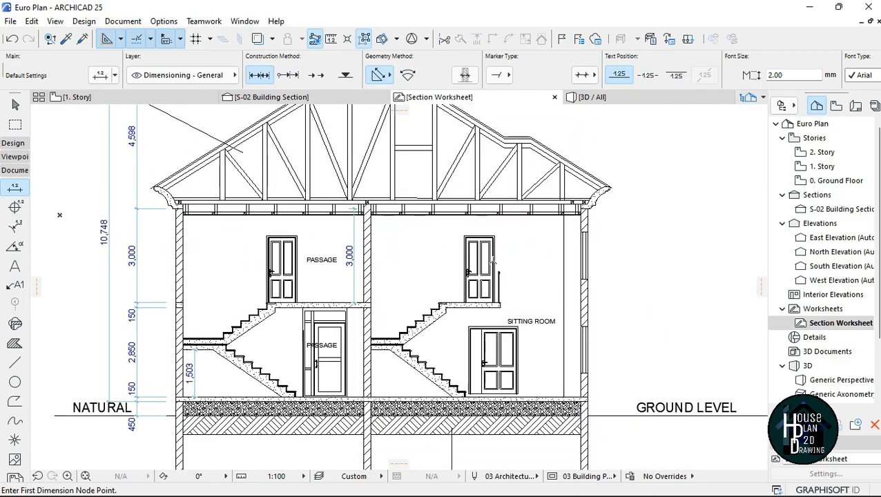
pyautogui.scroll(-4, 494, 260)
pyautogui.scroll(1, 424, 287)
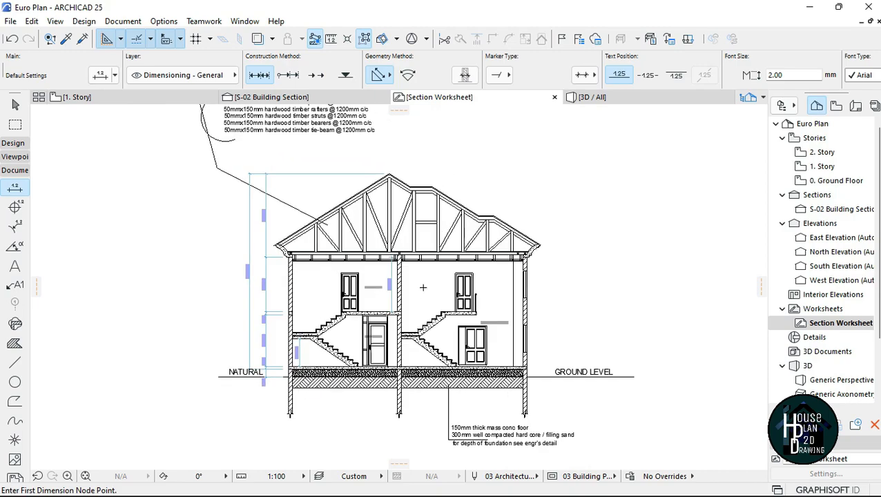
pyautogui.scroll(2, 419, 296)
pyautogui.scroll(-2, 433, 242)
pyautogui.scroll(2, 389, 279)
pyautogui.press('Escape')
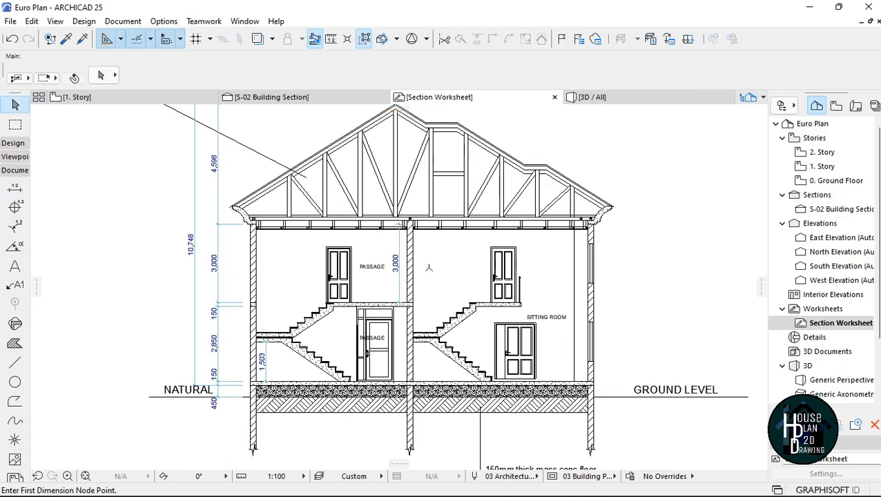
pyautogui.click(266, 97)
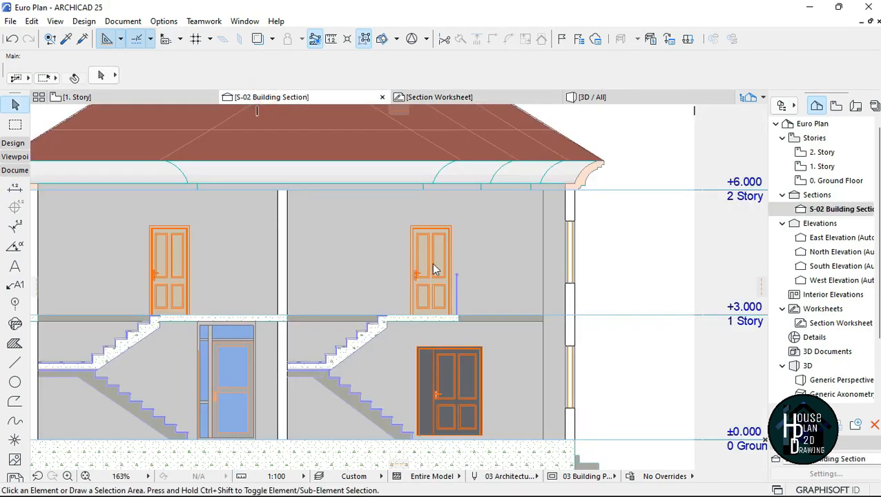
pyautogui.scroll(-3, 414, 262)
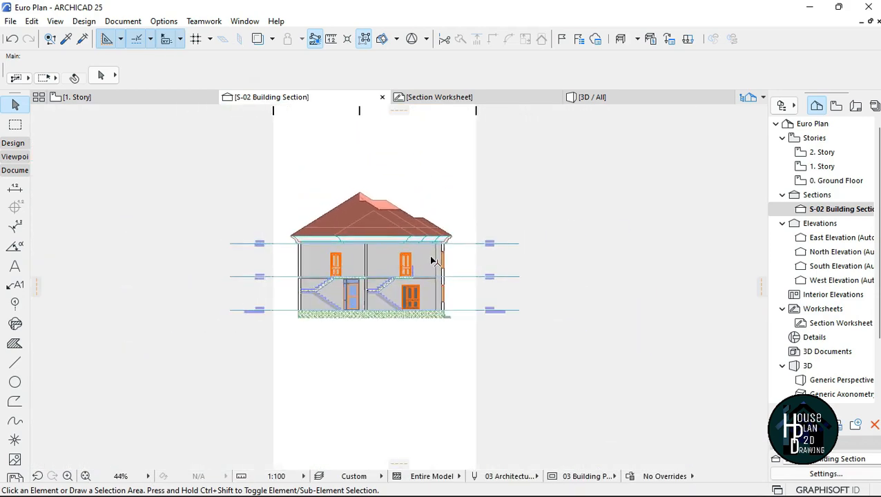
pyautogui.scroll(2, 433, 258)
pyautogui.scroll(-2, 401, 242)
pyautogui.scroll(2, 376, 235)
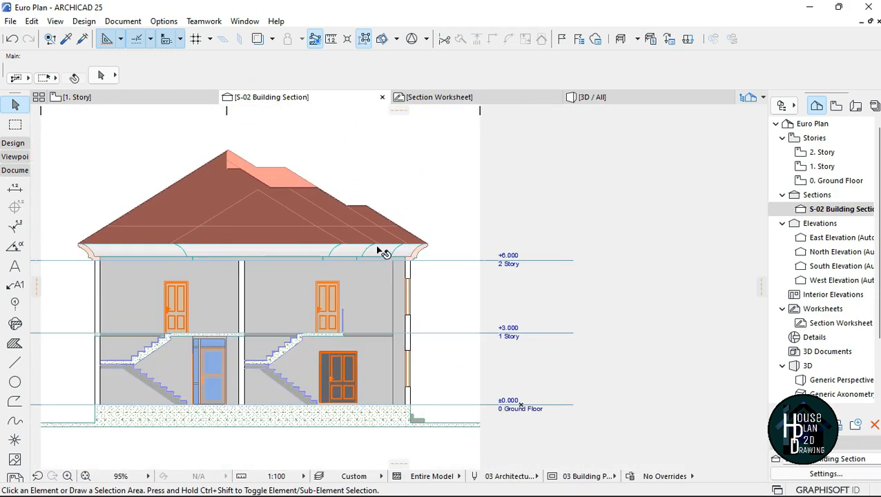
pyautogui.click(436, 98)
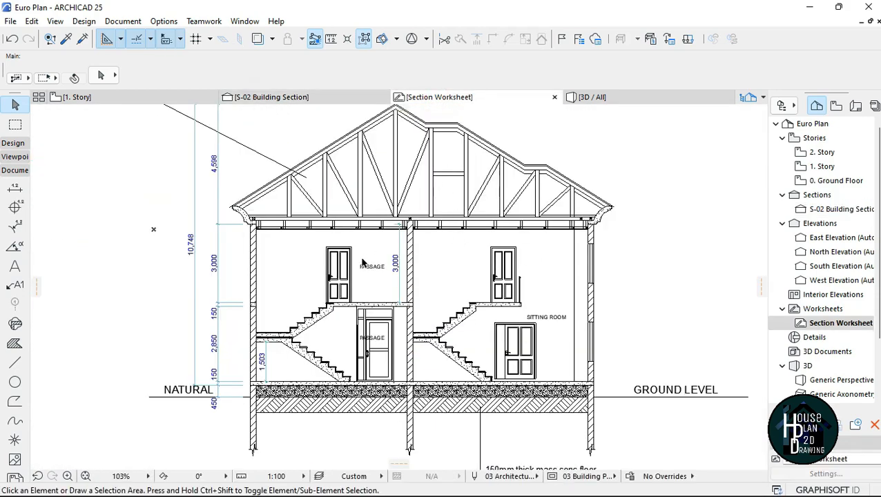
pyautogui.scroll(-2, 404, 243)
pyautogui.scroll(2, 417, 205)
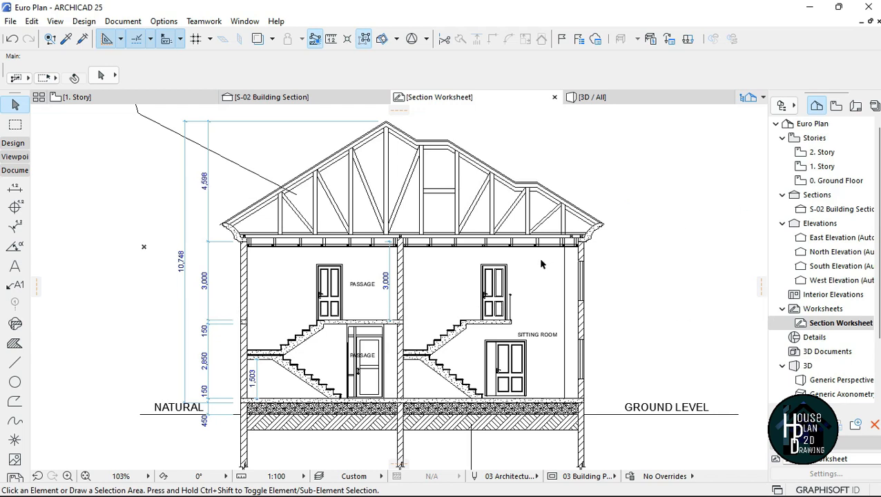
# - On the 1. Story plan, place a straight west-to-east section line across the full building width, looking south
pyautogui.click(283, 100)
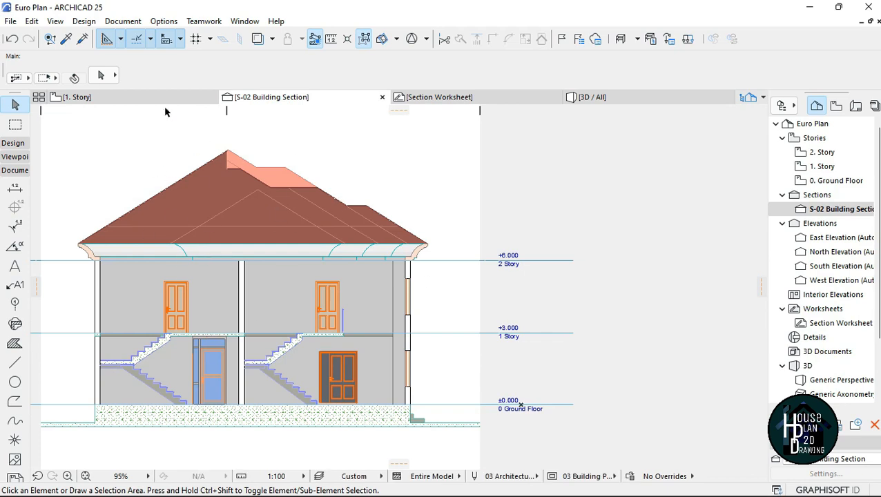
pyautogui.click(116, 103)
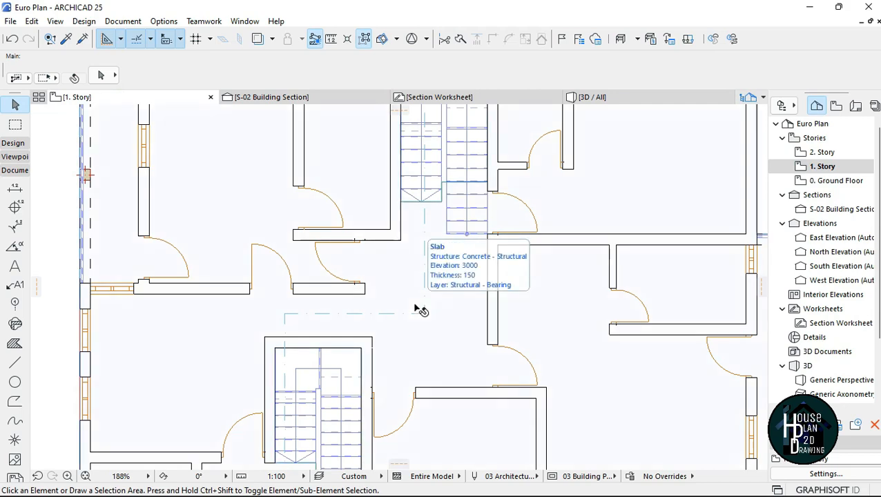
pyautogui.scroll(-10, 407, 316)
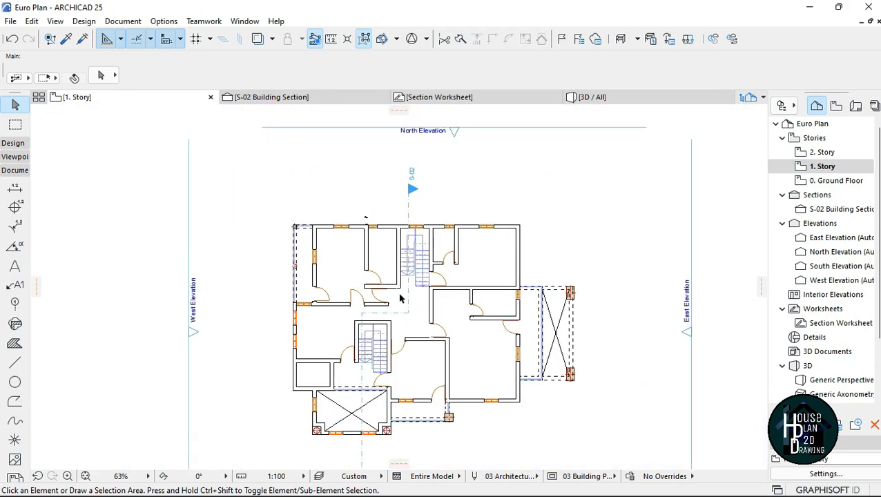
pyautogui.scroll(4, 376, 259)
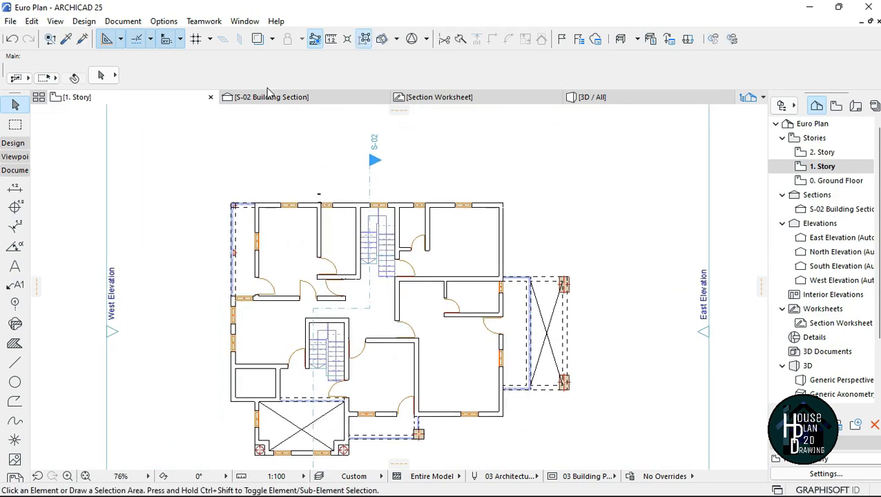
pyautogui.click(123, 21)
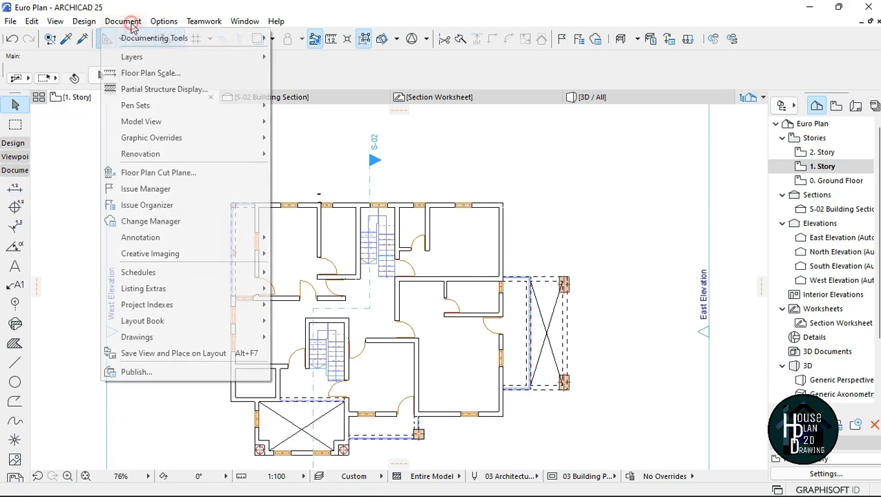
pyautogui.moveTo(157, 41)
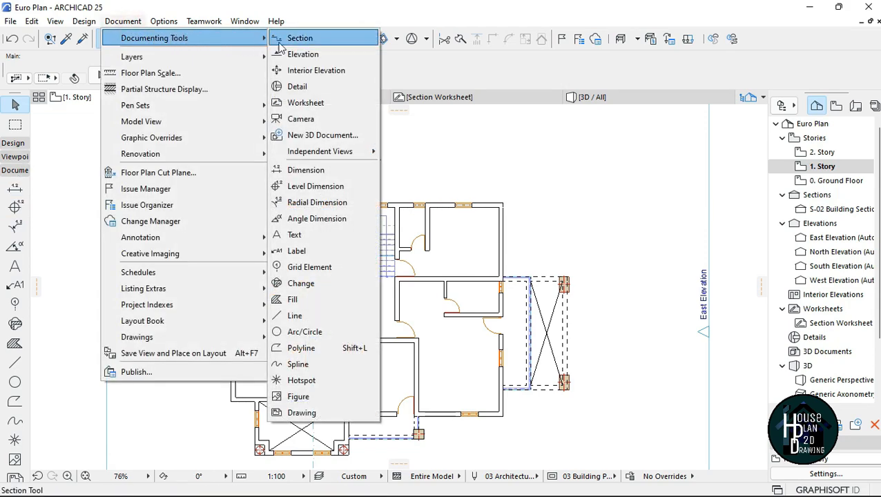
pyautogui.click(300, 38)
pyautogui.scroll(-3, 373, 266)
pyautogui.scroll(4, 373, 266)
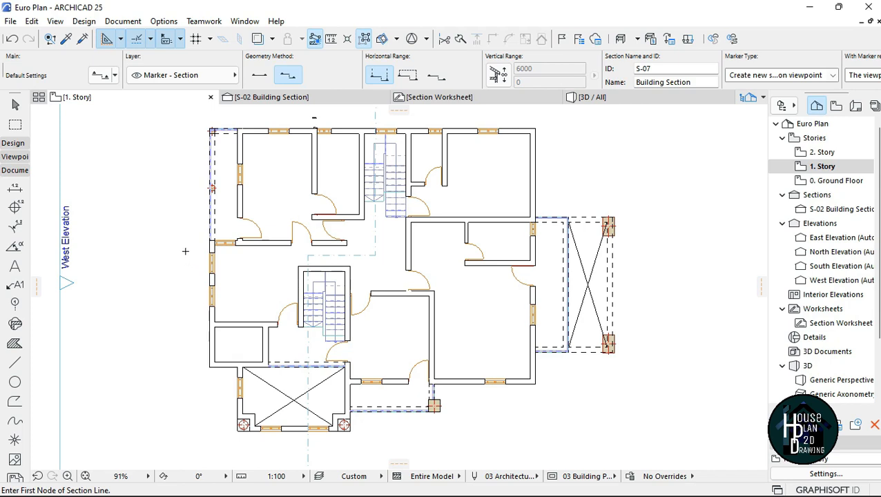
pyautogui.click(194, 233)
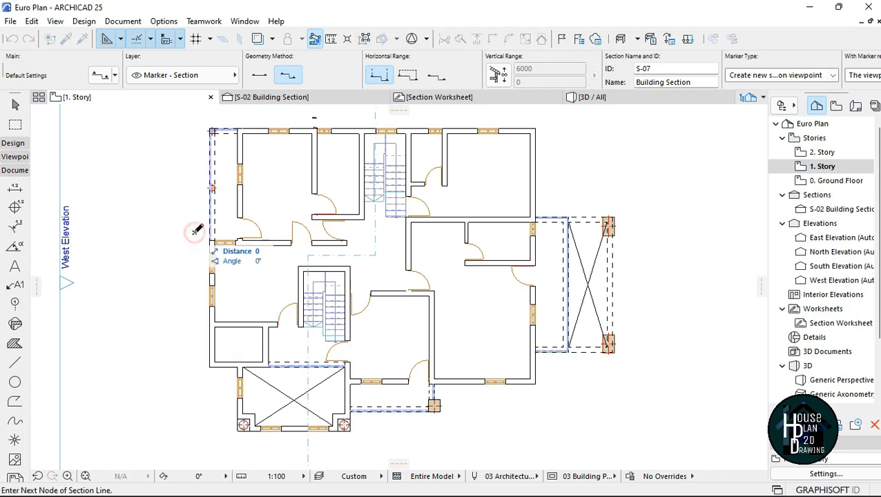
pyautogui.click(660, 232)
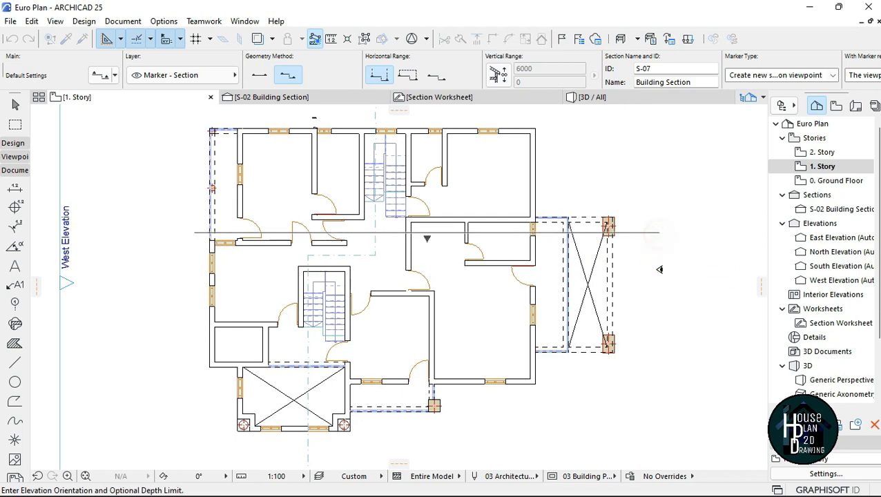
pyautogui.click(663, 288)
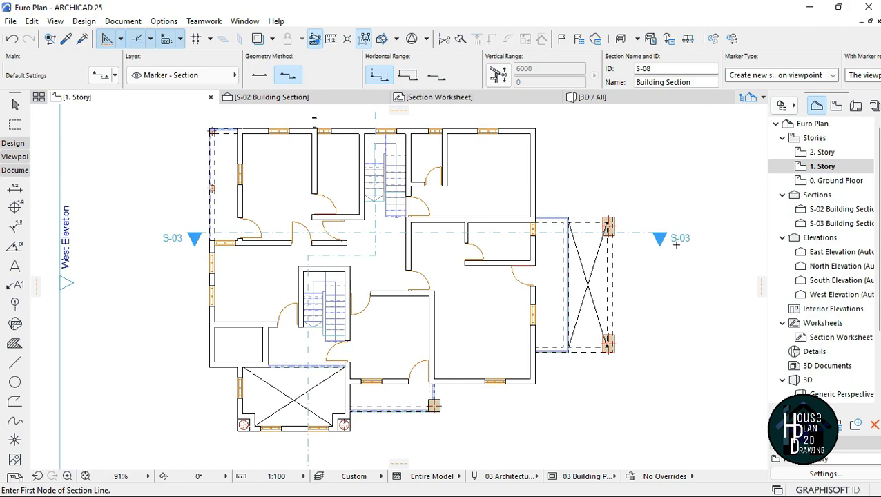
# - Open the S-03 Building Section and examine the building along the new cut
pyautogui.click(829, 223)
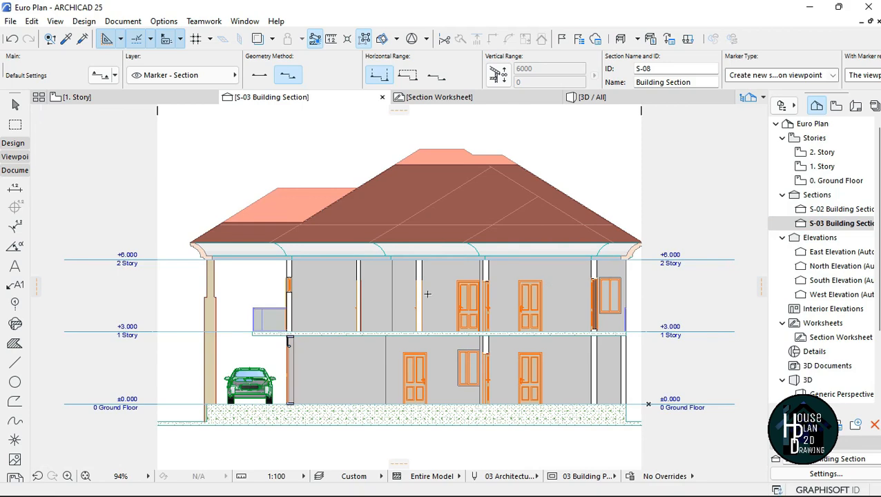
pyautogui.scroll(-3, 428, 294)
pyautogui.scroll(4, 443, 297)
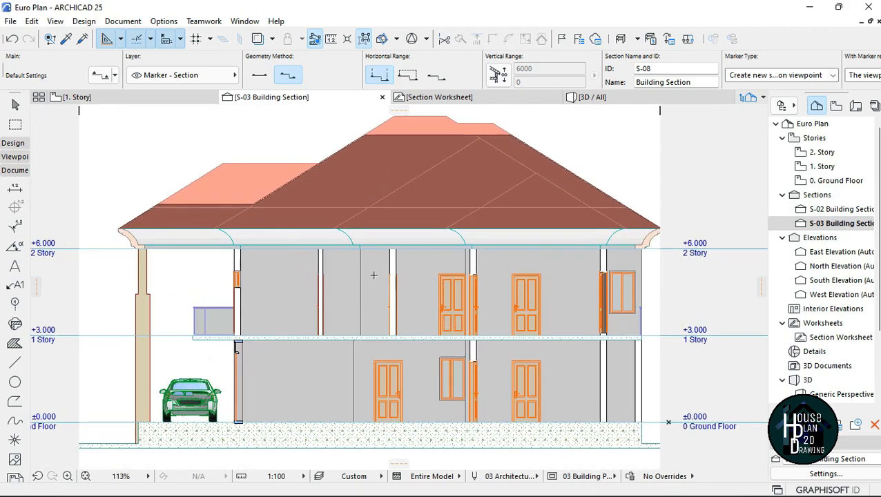
pyautogui.scroll(-3, 374, 275)
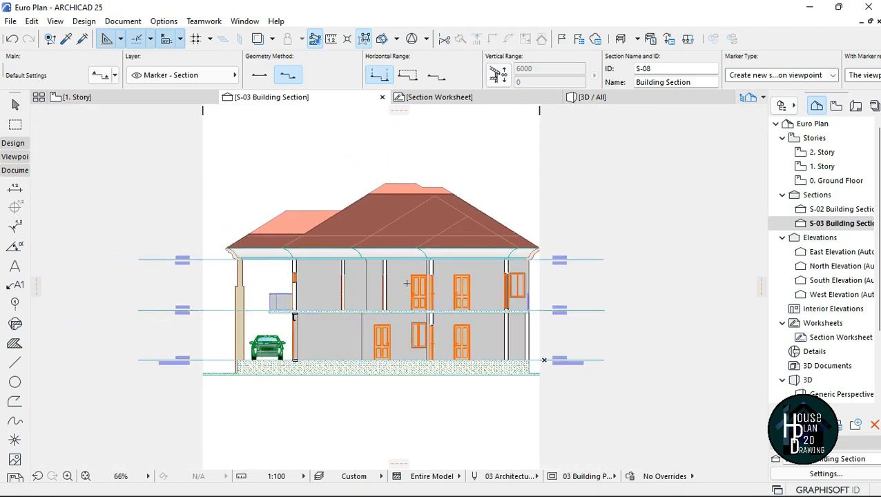
# - In the section worksheet, place a copy of the GROUND LEVEL text centrally below the section drawing and its floor note
pyautogui.click(435, 97)
pyautogui.scroll(-3, 387, 276)
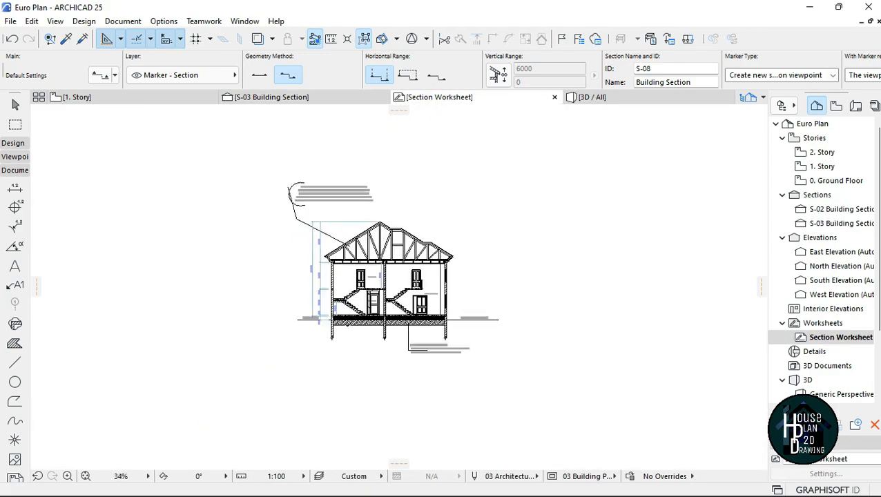
pyautogui.scroll(3, 356, 335)
pyautogui.scroll(-3, 386, 235)
pyautogui.scroll(4, 400, 293)
pyautogui.press('Escape')
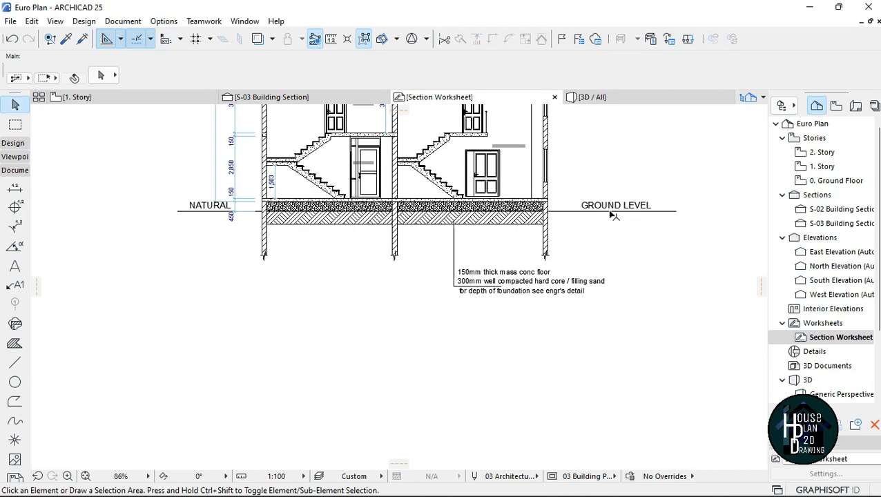
pyautogui.click(615, 206)
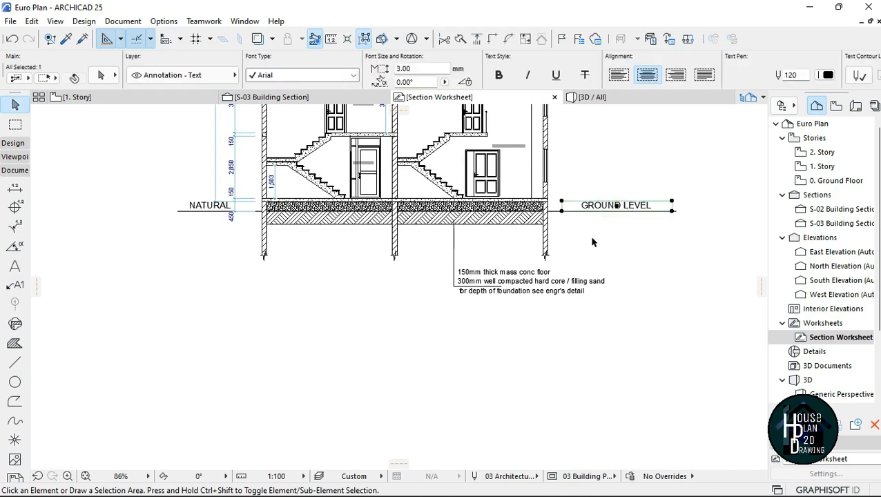
pyautogui.click(621, 206)
pyautogui.click(400, 337)
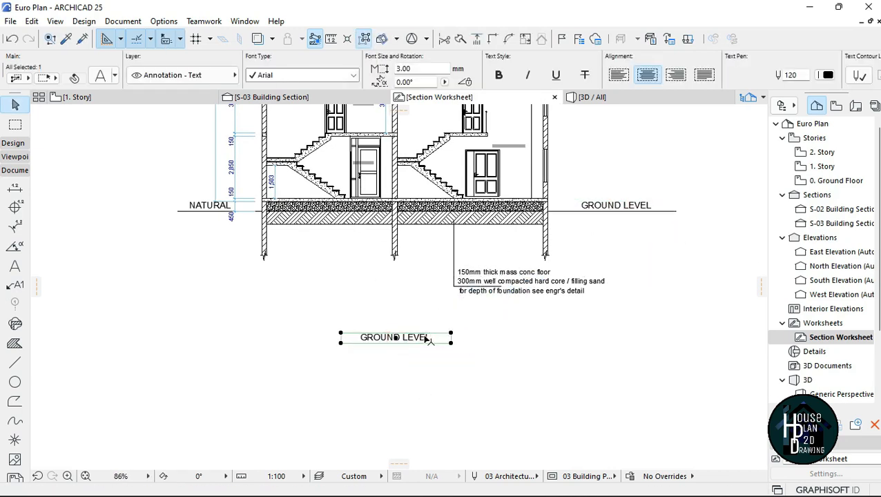
# - Change the copied text below the section to read SECTION S-02
pyautogui.click(426, 338)
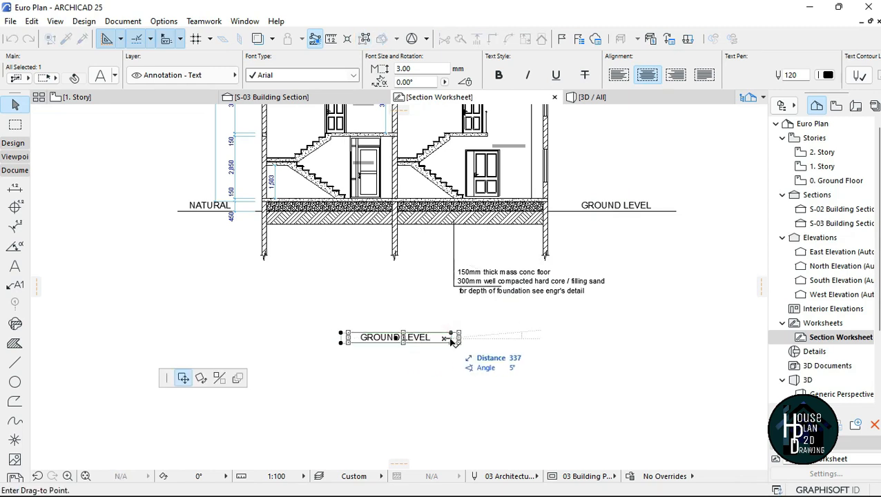
pyautogui.press('Escape')
pyautogui.doubleClick(430, 338)
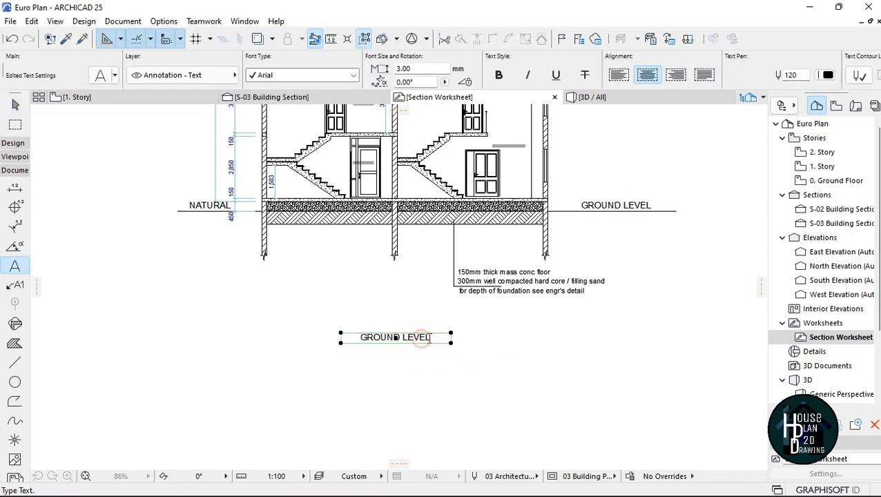
pyautogui.write('SECTION S-02')
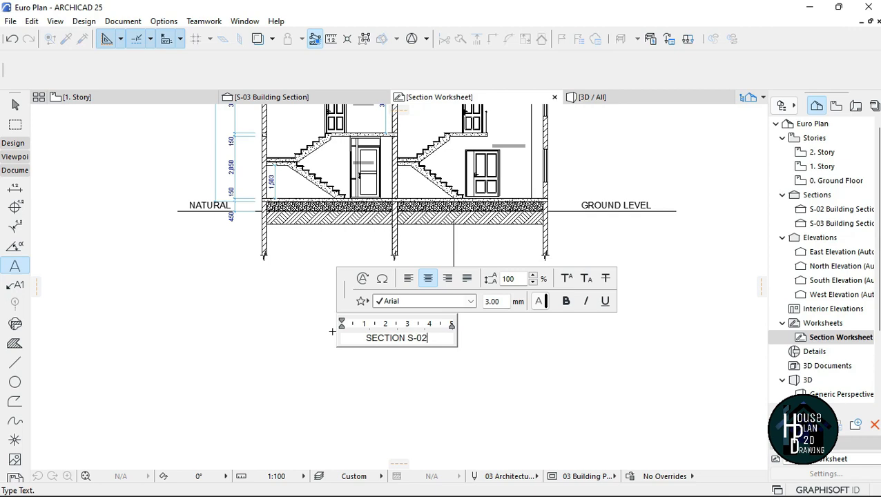
pyautogui.click(436, 373)
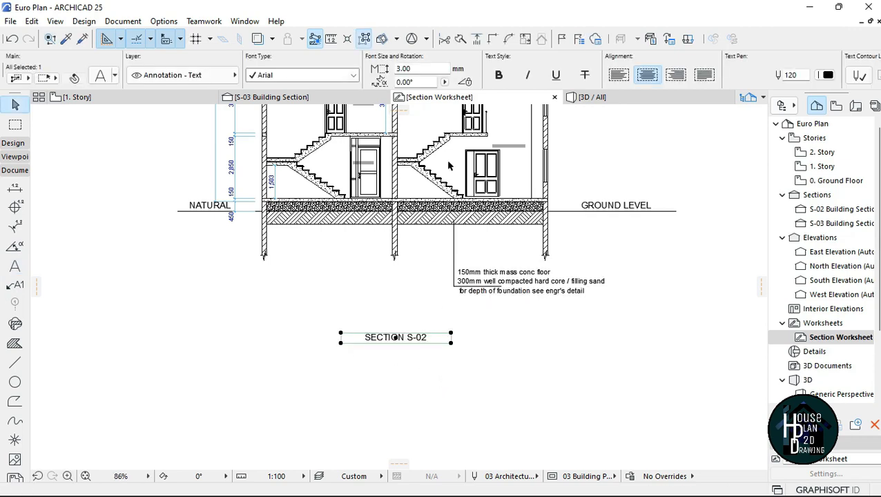
# - Set the SECTION S-02 title's font size to 6 mm and widen its text box so it fits on one line
pyautogui.click(428, 64)
pyautogui.write('6')
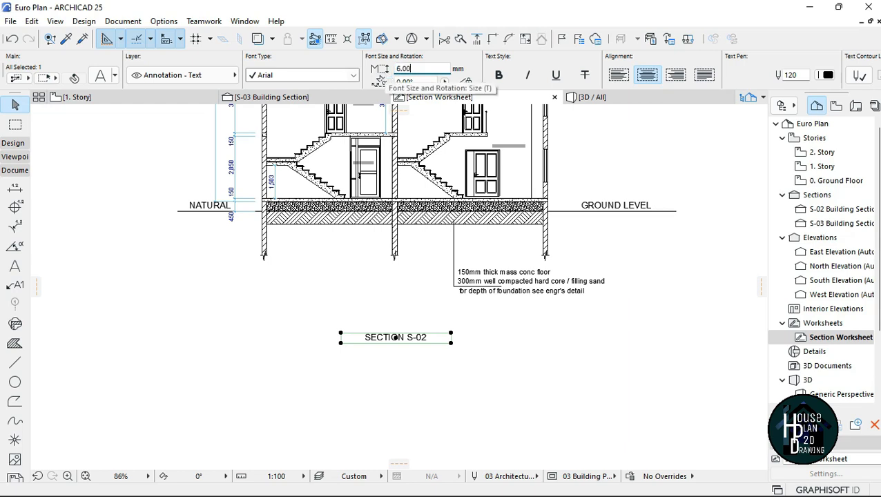
pyautogui.press('Return')
pyautogui.click(450, 333)
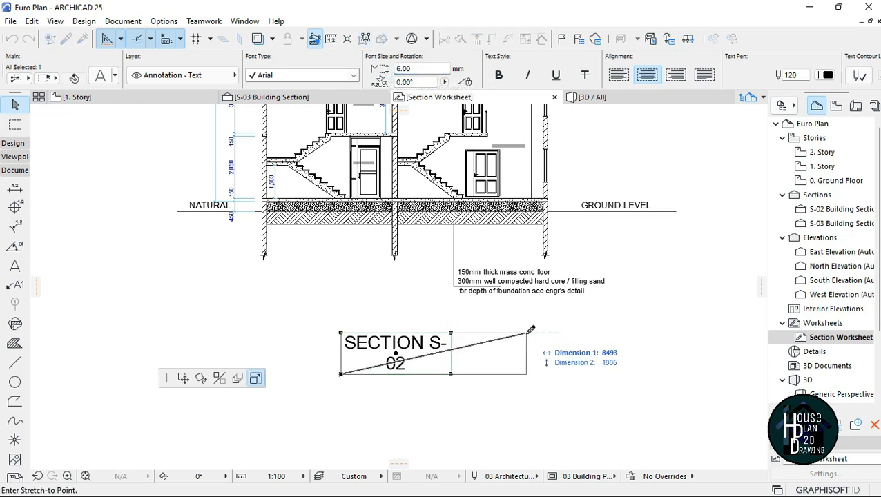
pyautogui.click(529, 330)
# - Move the SECTION S-02 title so it is centred beneath the section drawing, and deselect it
pyautogui.click(437, 366)
pyautogui.click(411, 342)
pyautogui.click(496, 433)
pyautogui.scroll(-3, 495, 434)
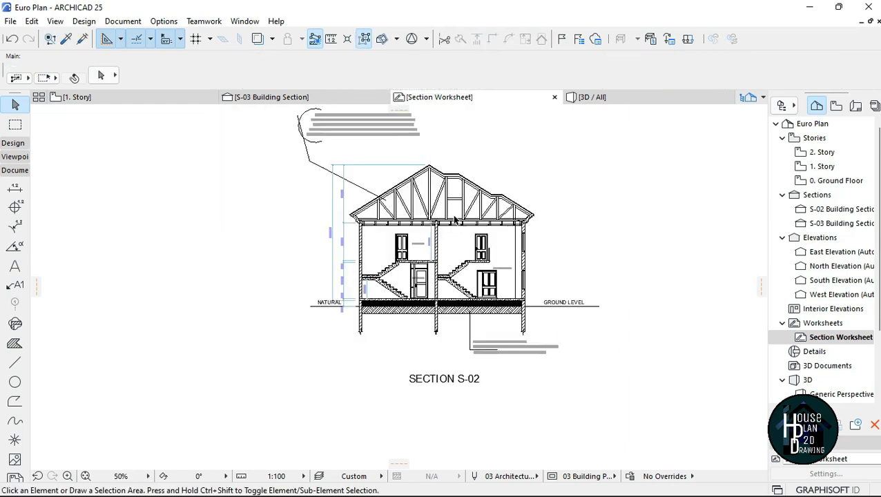
pyautogui.scroll(3, 452, 200)
pyautogui.scroll(2, 434, 191)
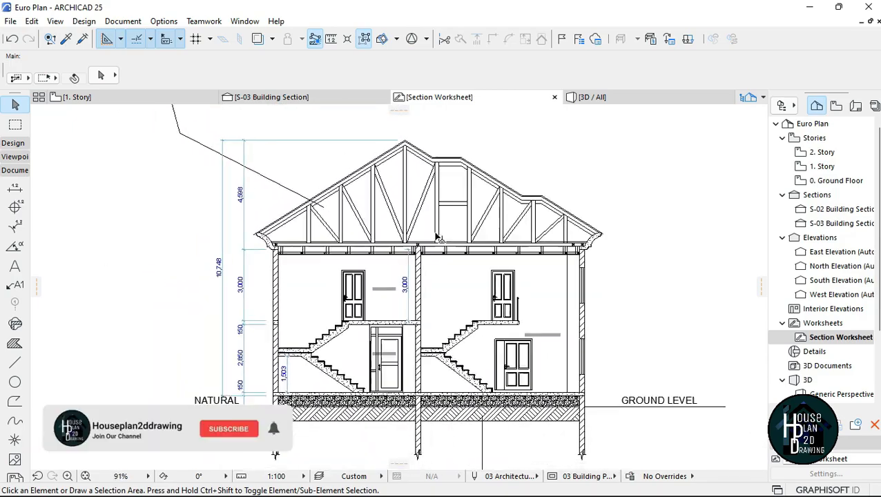
pyautogui.scroll(-3, 476, 204)
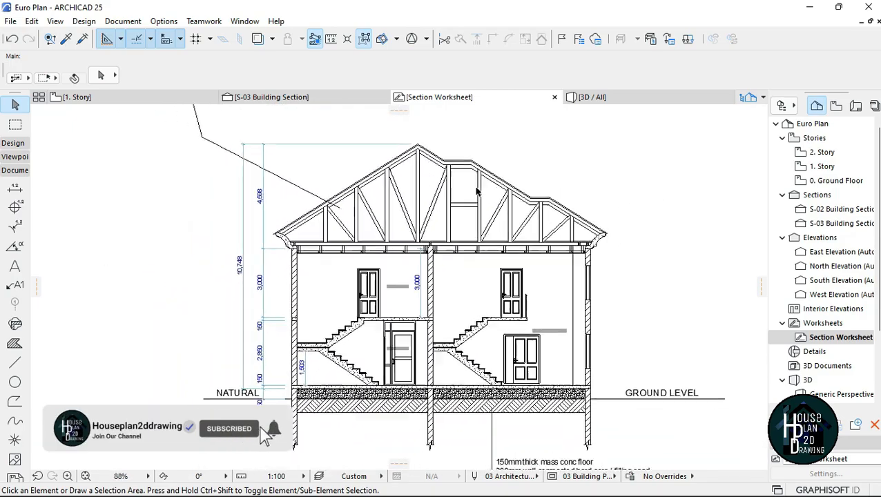
pyautogui.scroll(2, 420, 193)
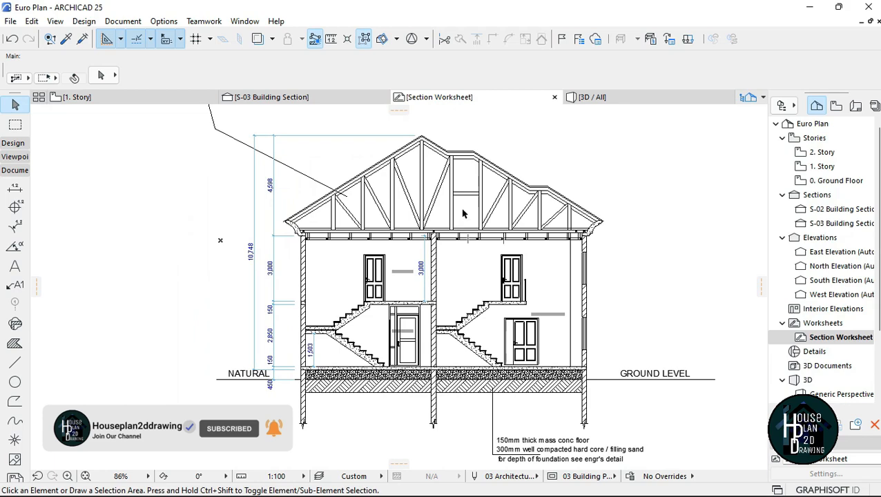
pyautogui.scroll(2, 462, 214)
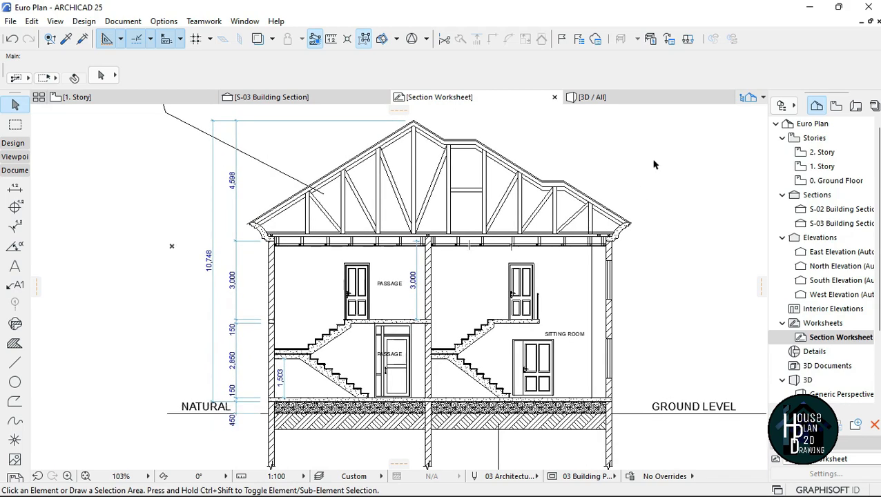